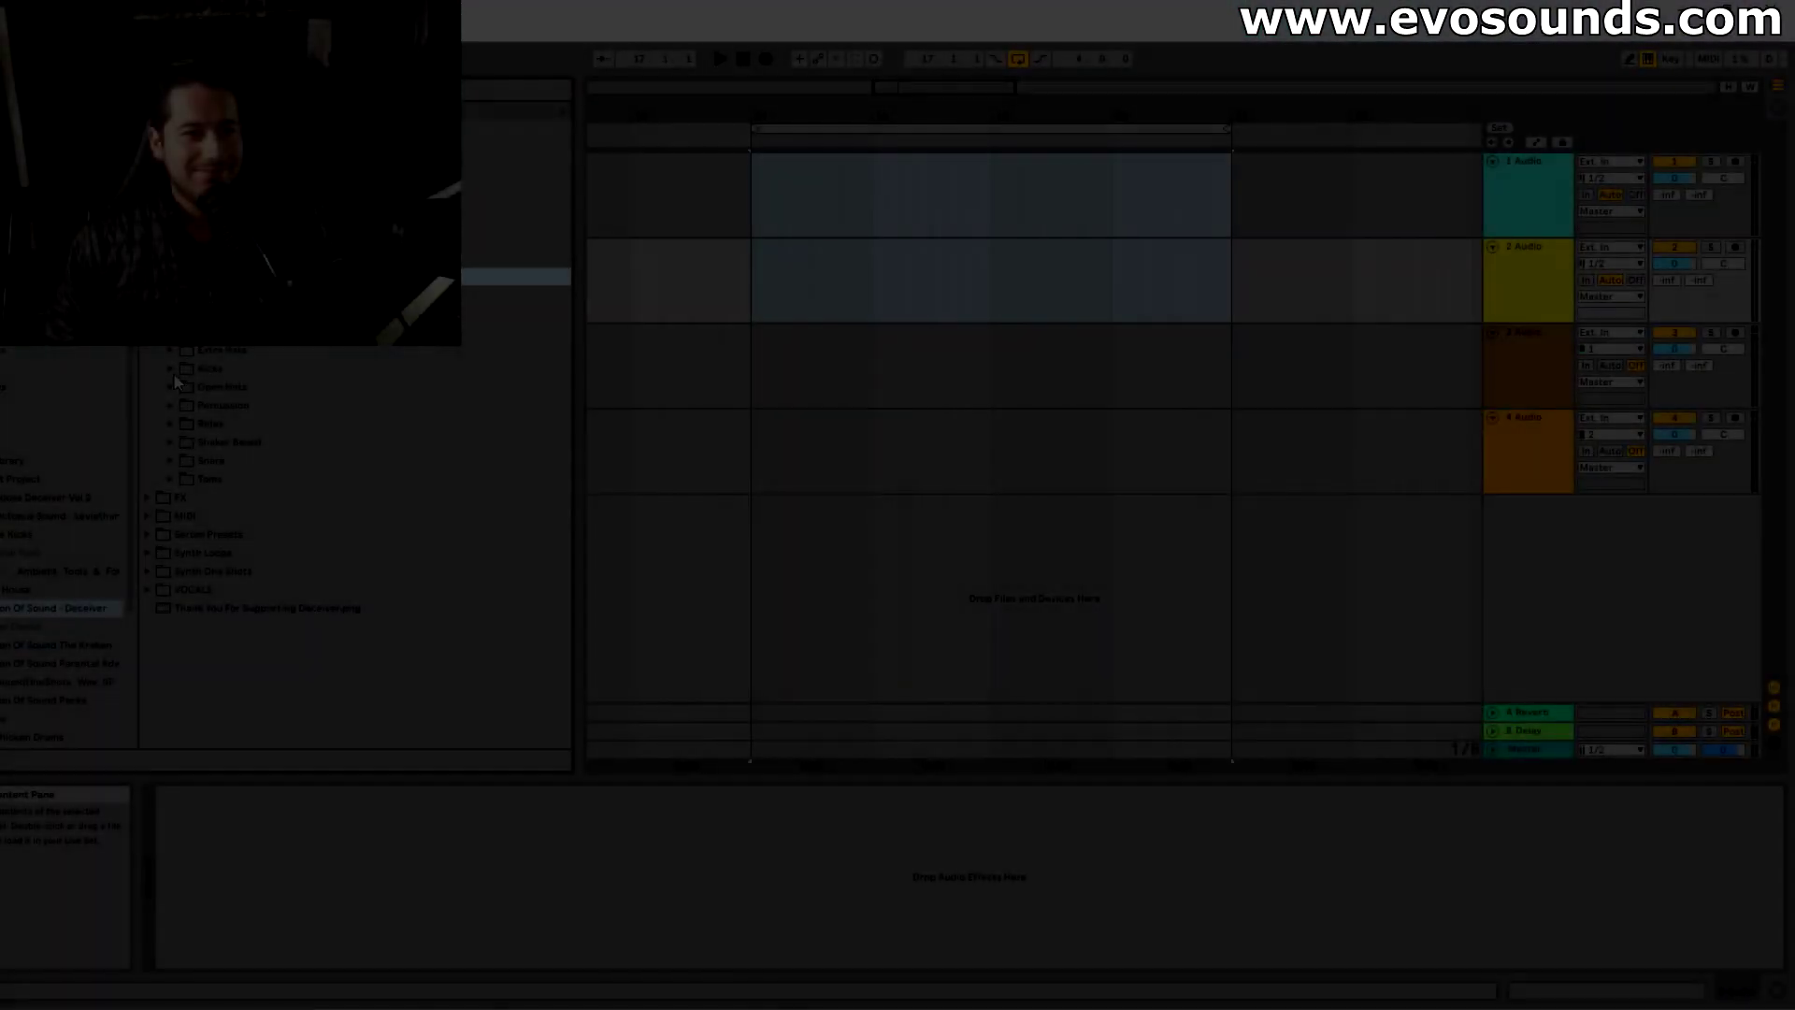
Place Evolution Of Sound - Kick 1 B.wav on the first track at bar 17 and repeat it on all four beats
click(171, 368)
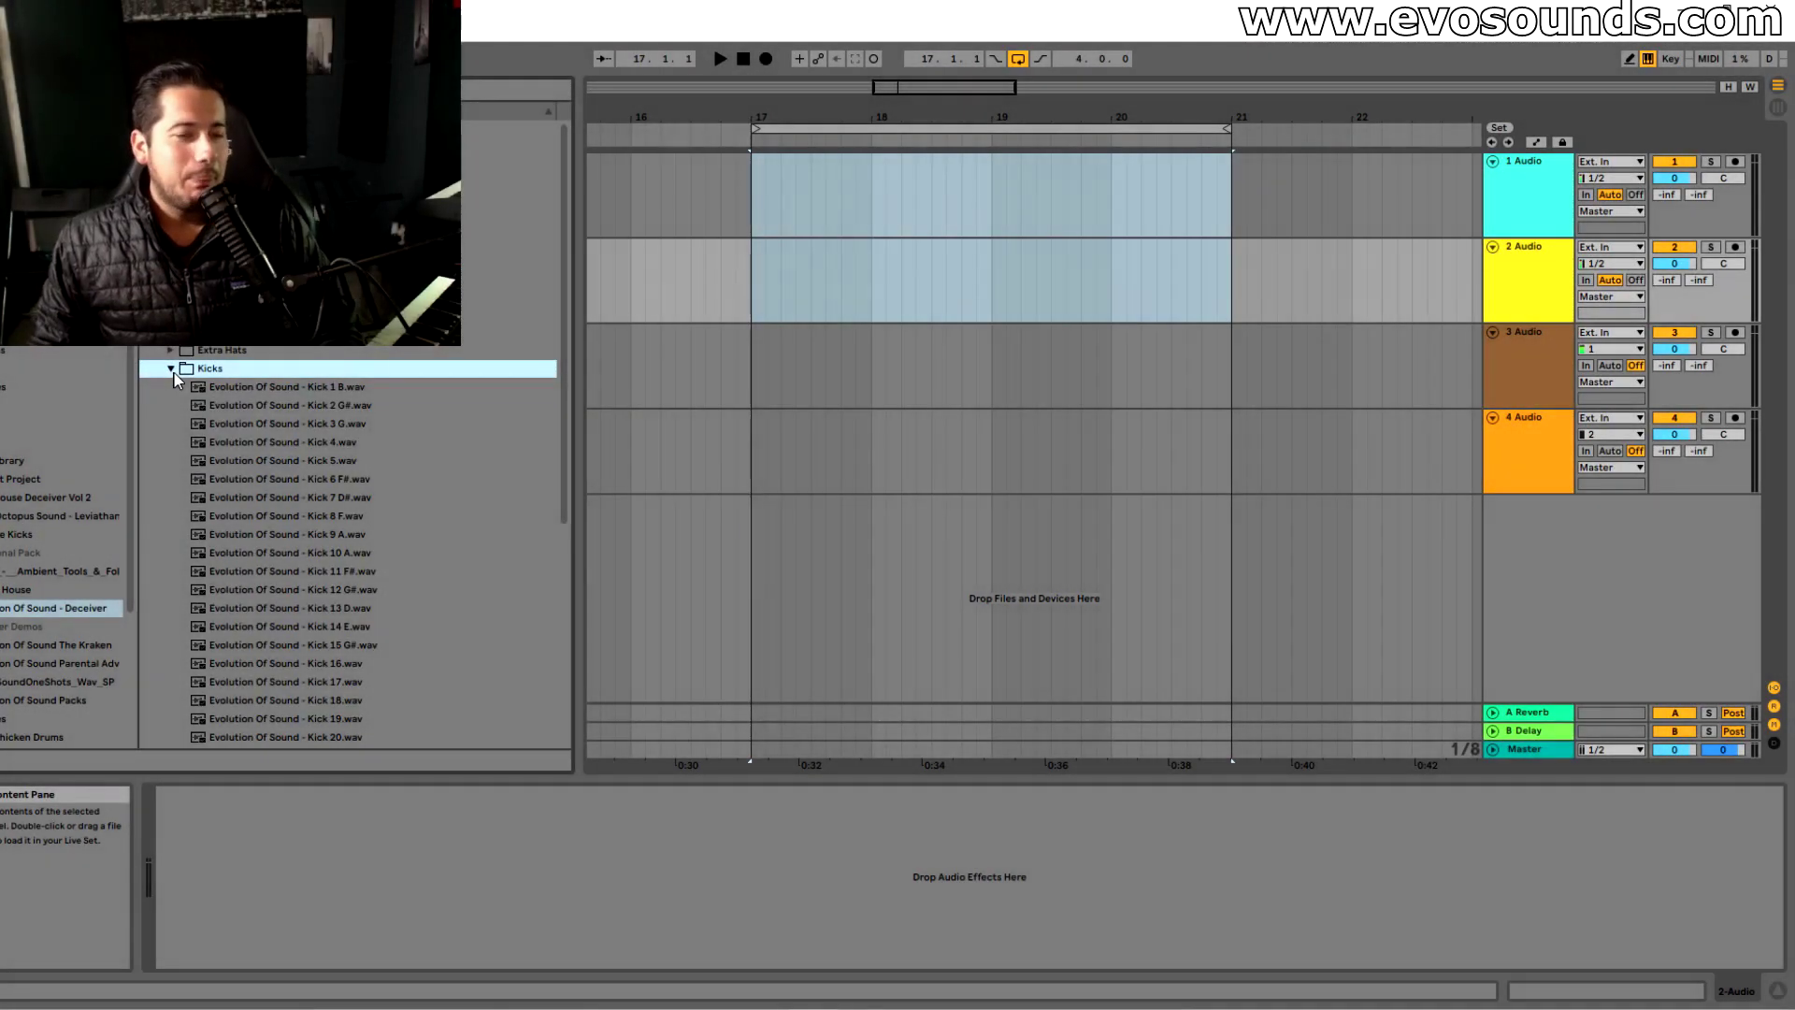
click(284, 389)
drag(284, 391, 750, 198)
key(ctrl+d)
key(ctrl+d)
key(ctrl+d)
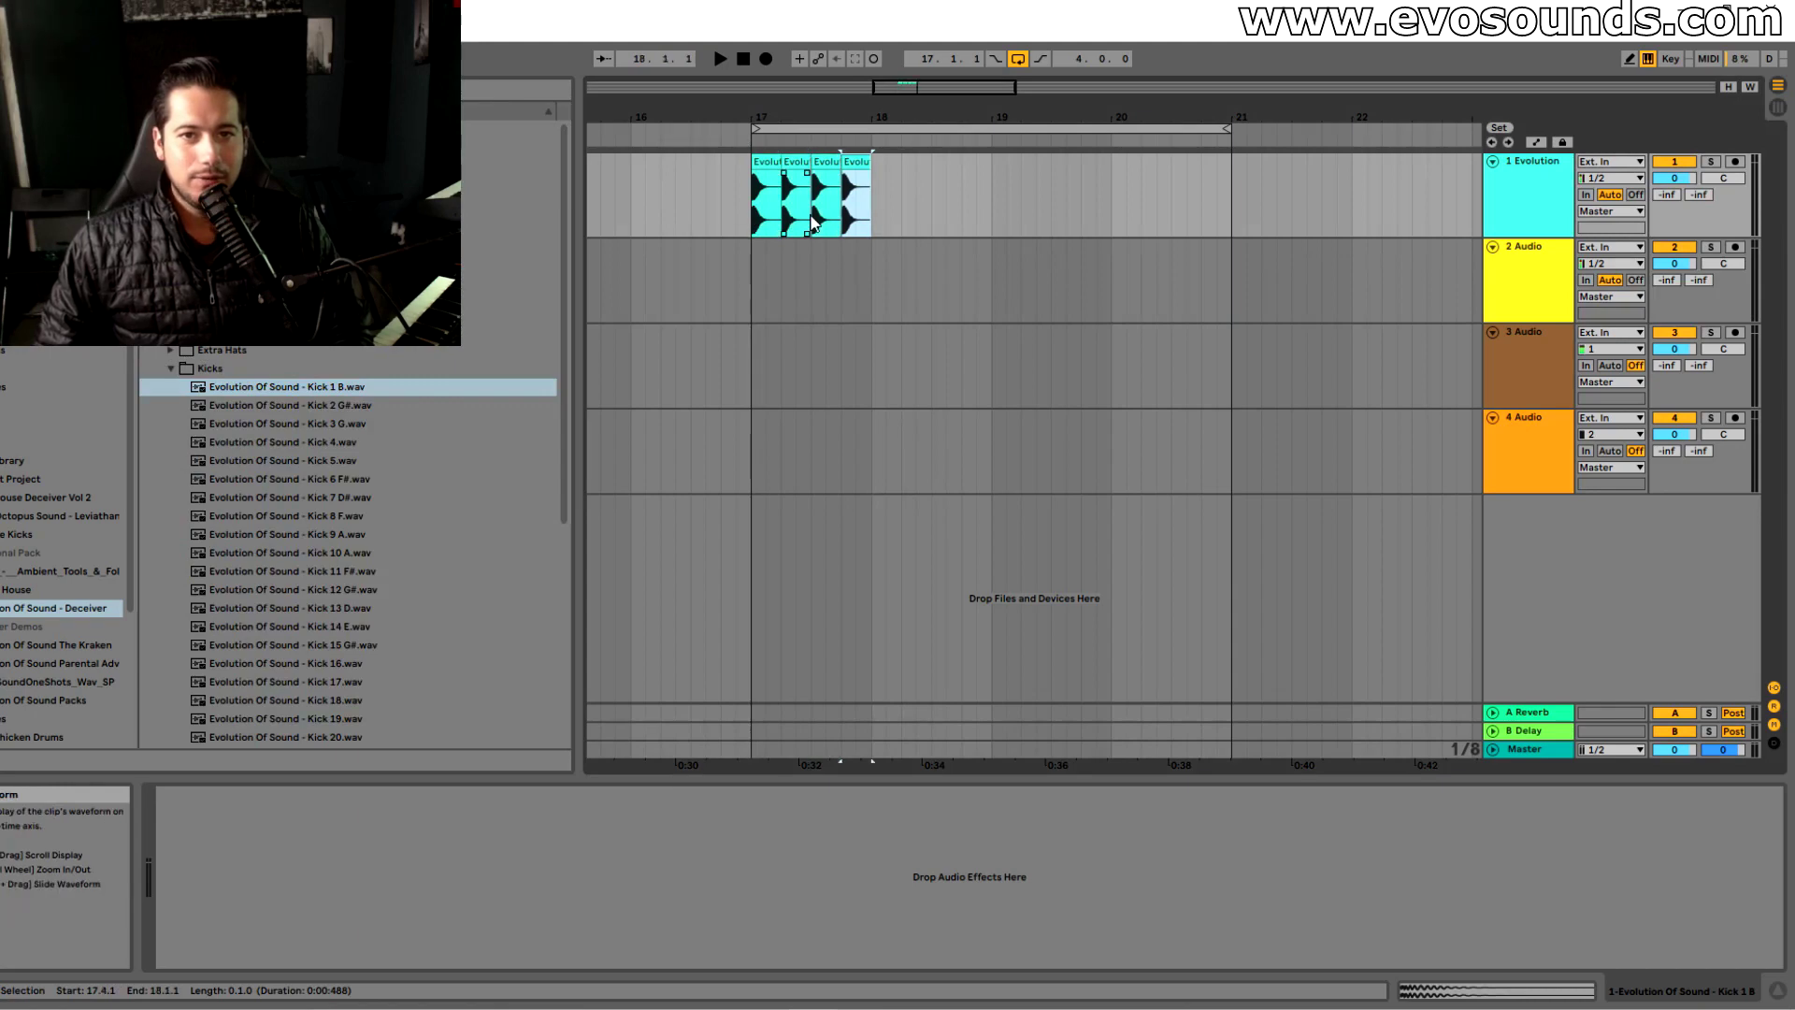
Duplicate the one-bar kick pattern to fill the loop from bar 17 to bar 21
drag(912, 99, 632, 224)
key(ctrl+d)
key(ctrl+d)
key(ctrl+d)
drag(924, 87, 873, 34)
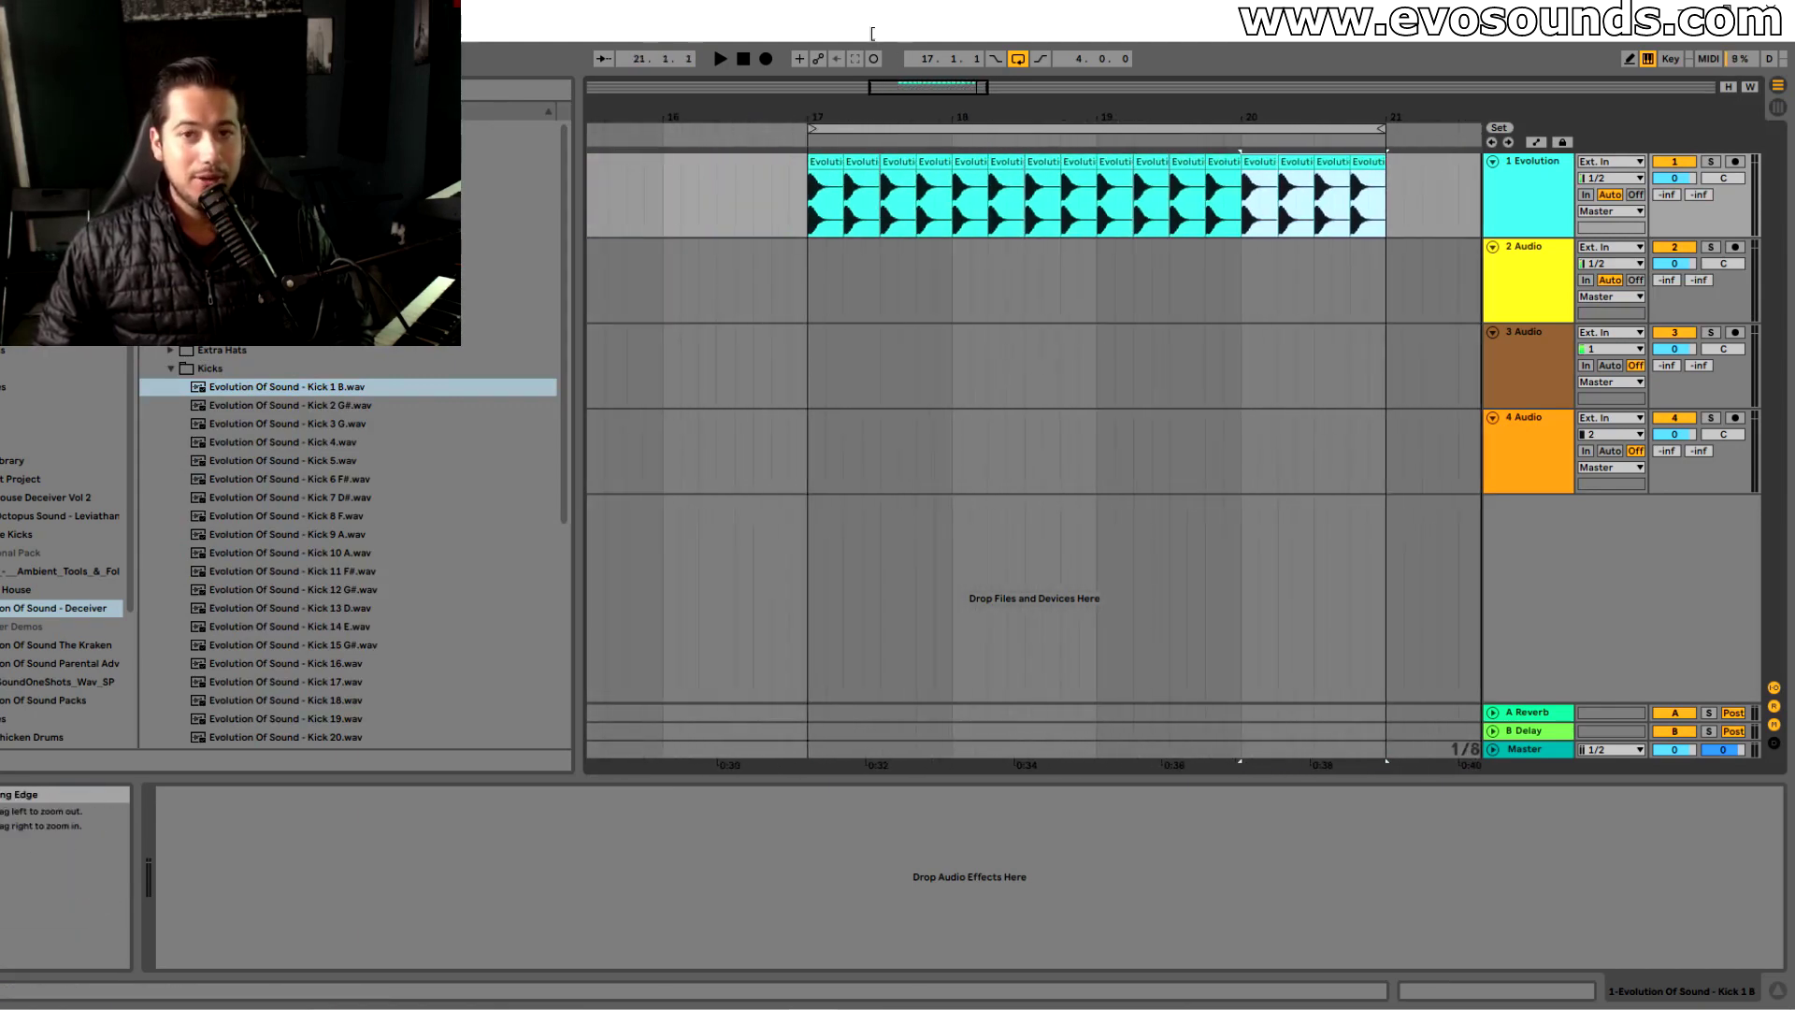
drag(926, 87, 932, 93)
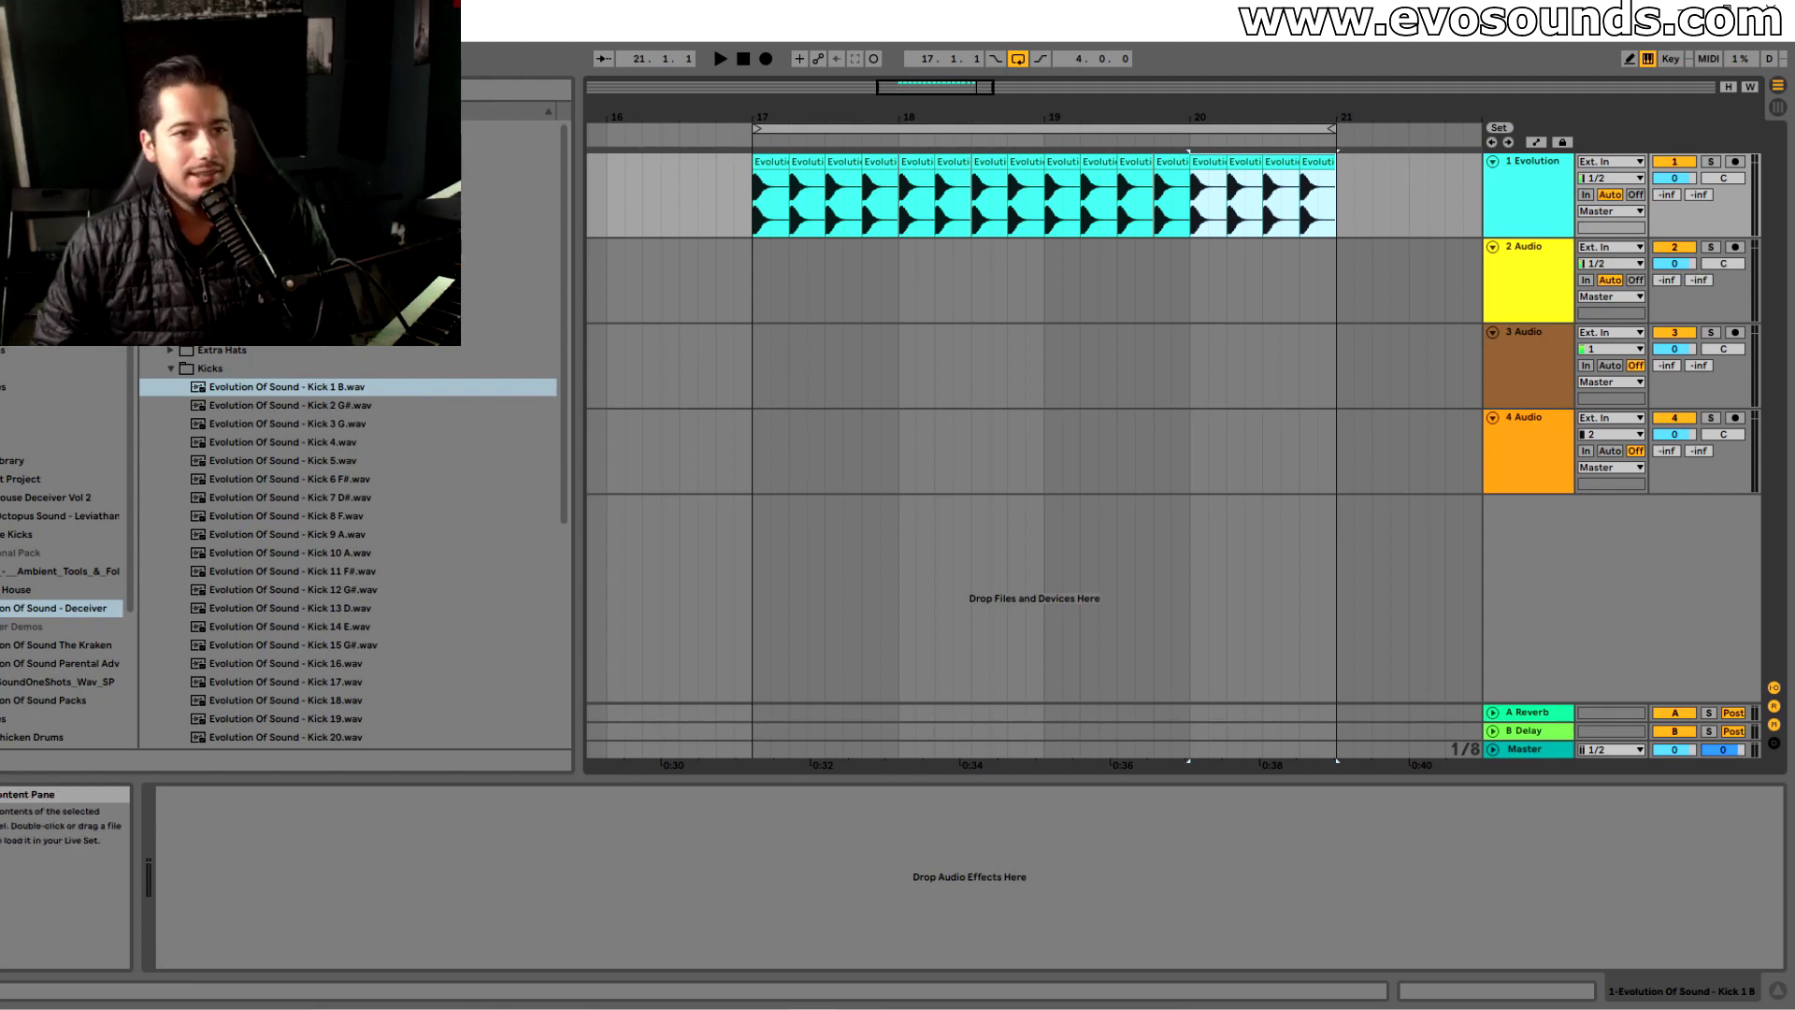
Choose Evolution Of Sound - Clap 4.wav from the clap samples and place it on the second track at beat 17.2
click(176, 367)
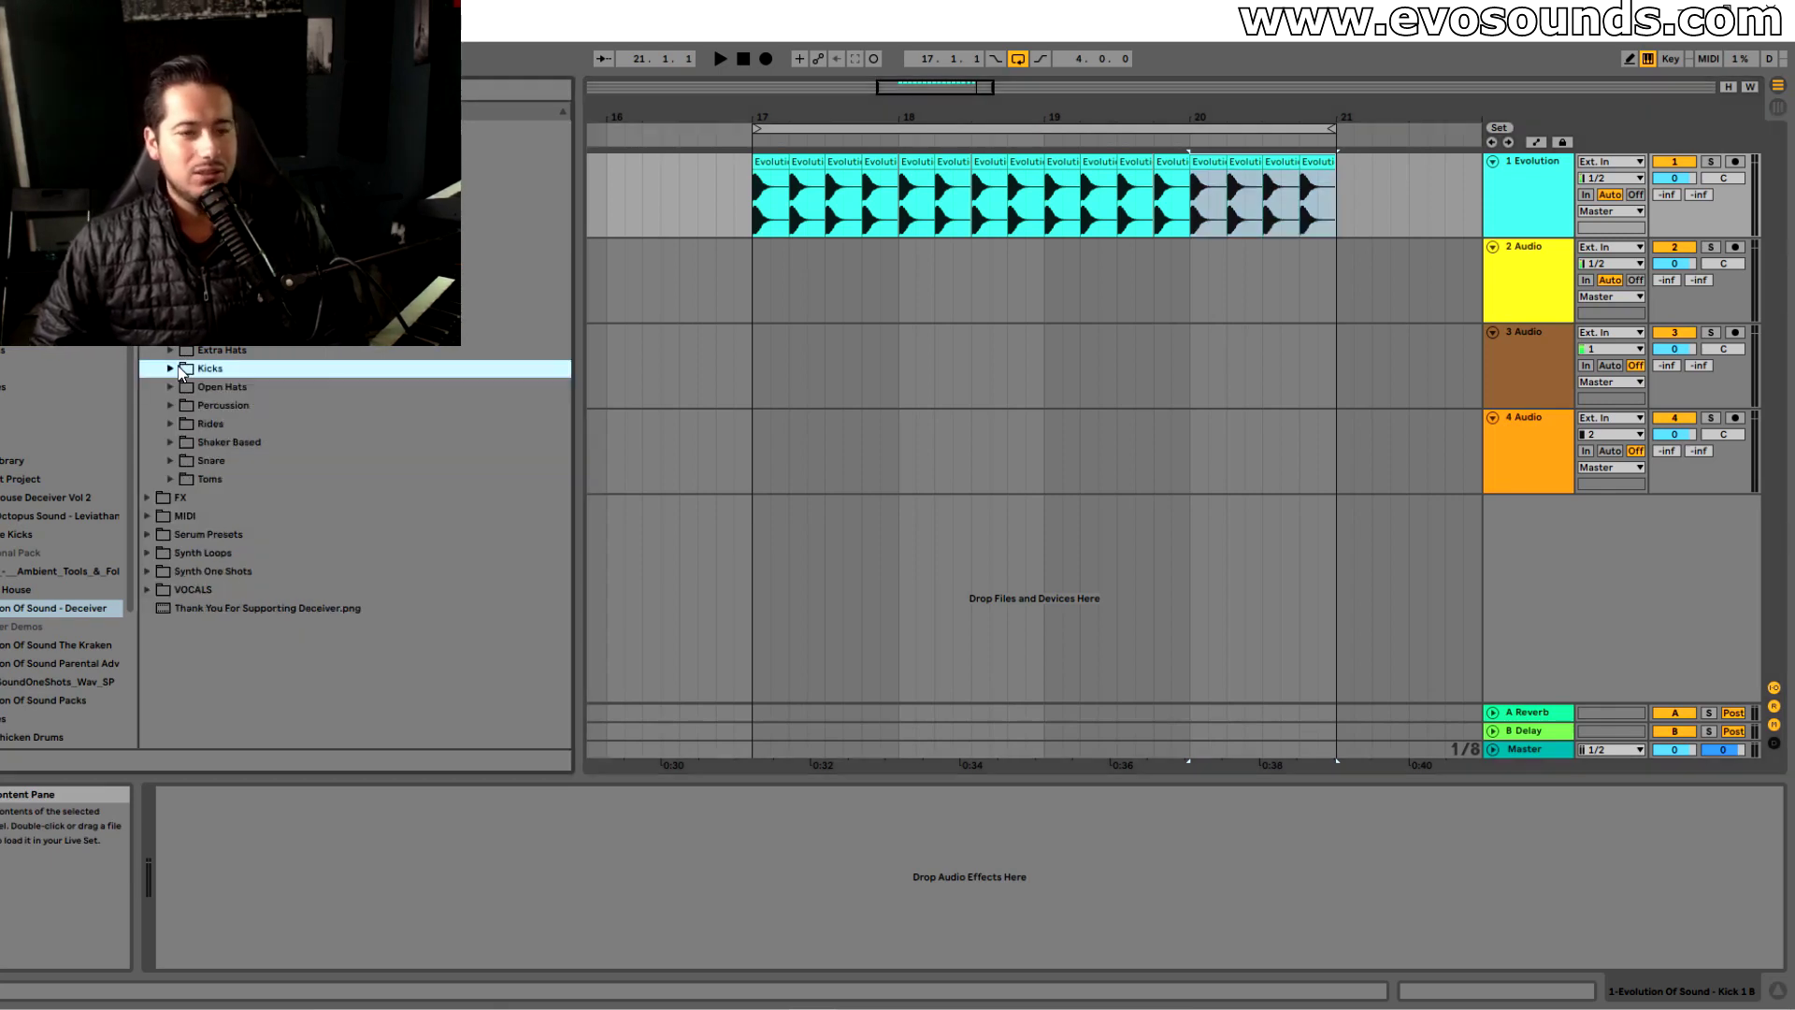
click(171, 387)
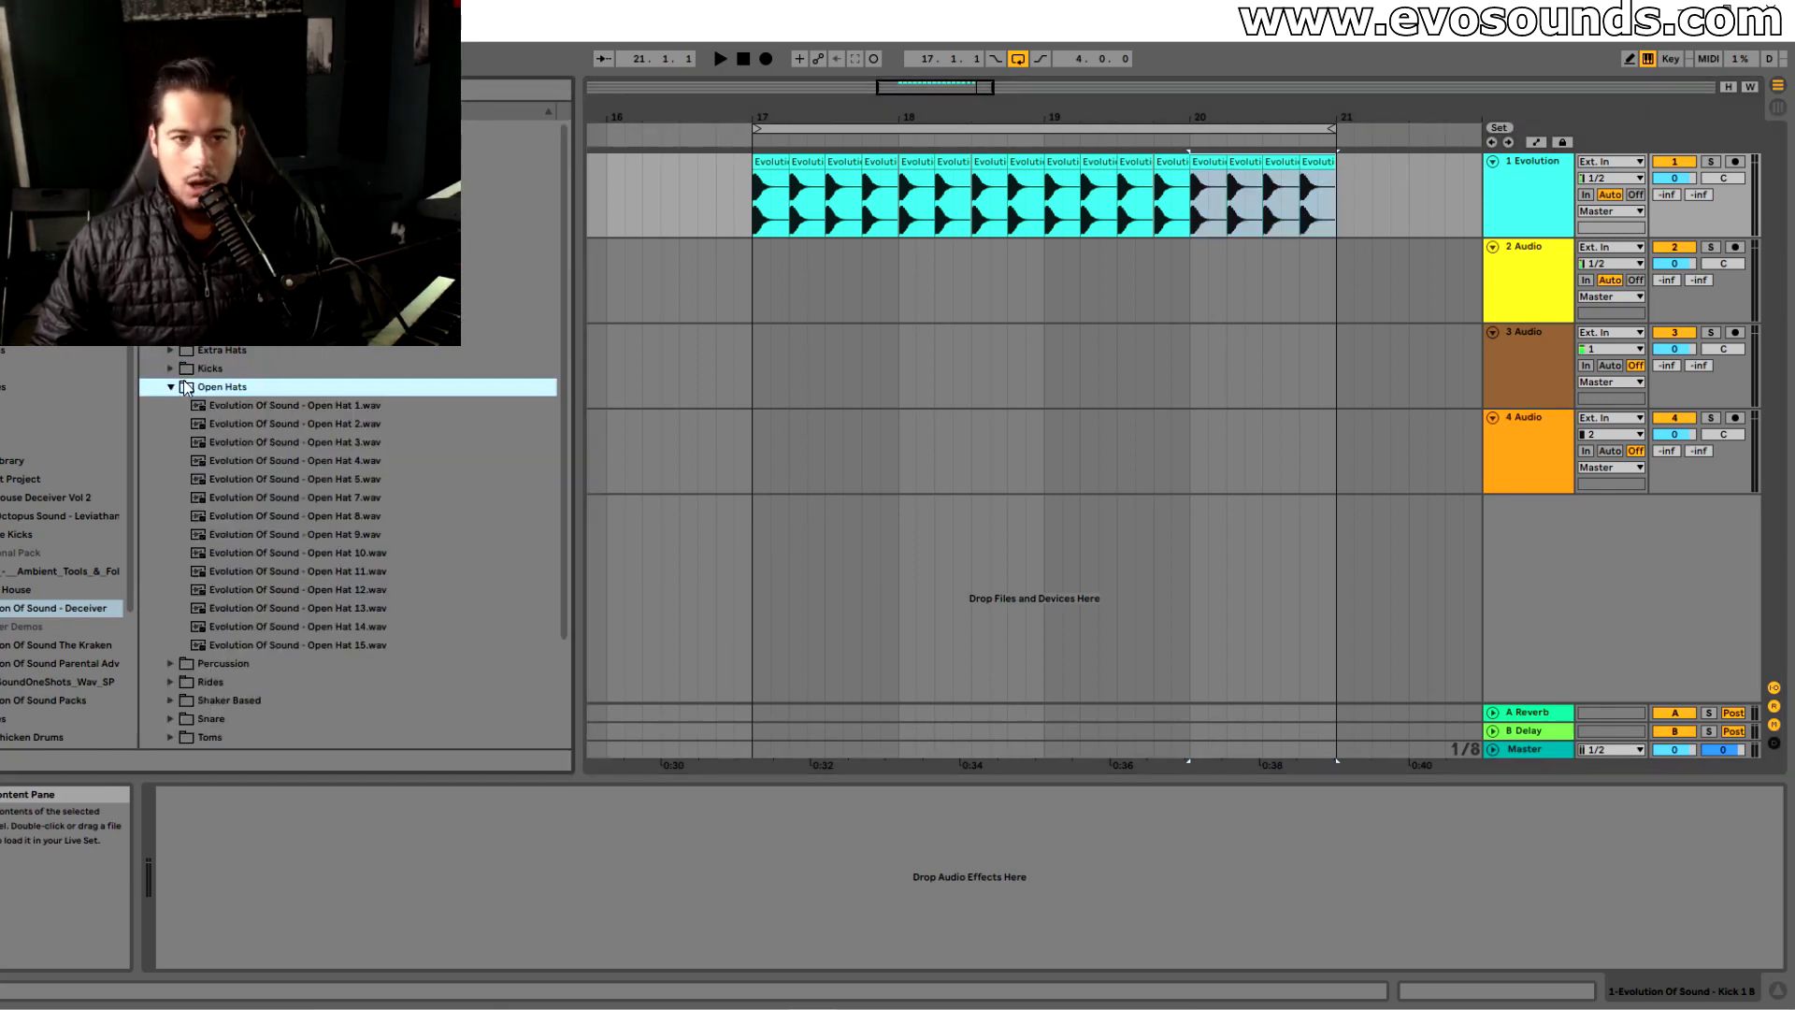
click(171, 276)
click(308, 352)
key(Up)
key(Down)
drag(327, 333, 788, 295)
Play the kick and clap together and set the kick track's volume to -6.0 dB and the clap track's to -7.6 dB
key(space)
key(space)
key(space)
key(space)
key(space)
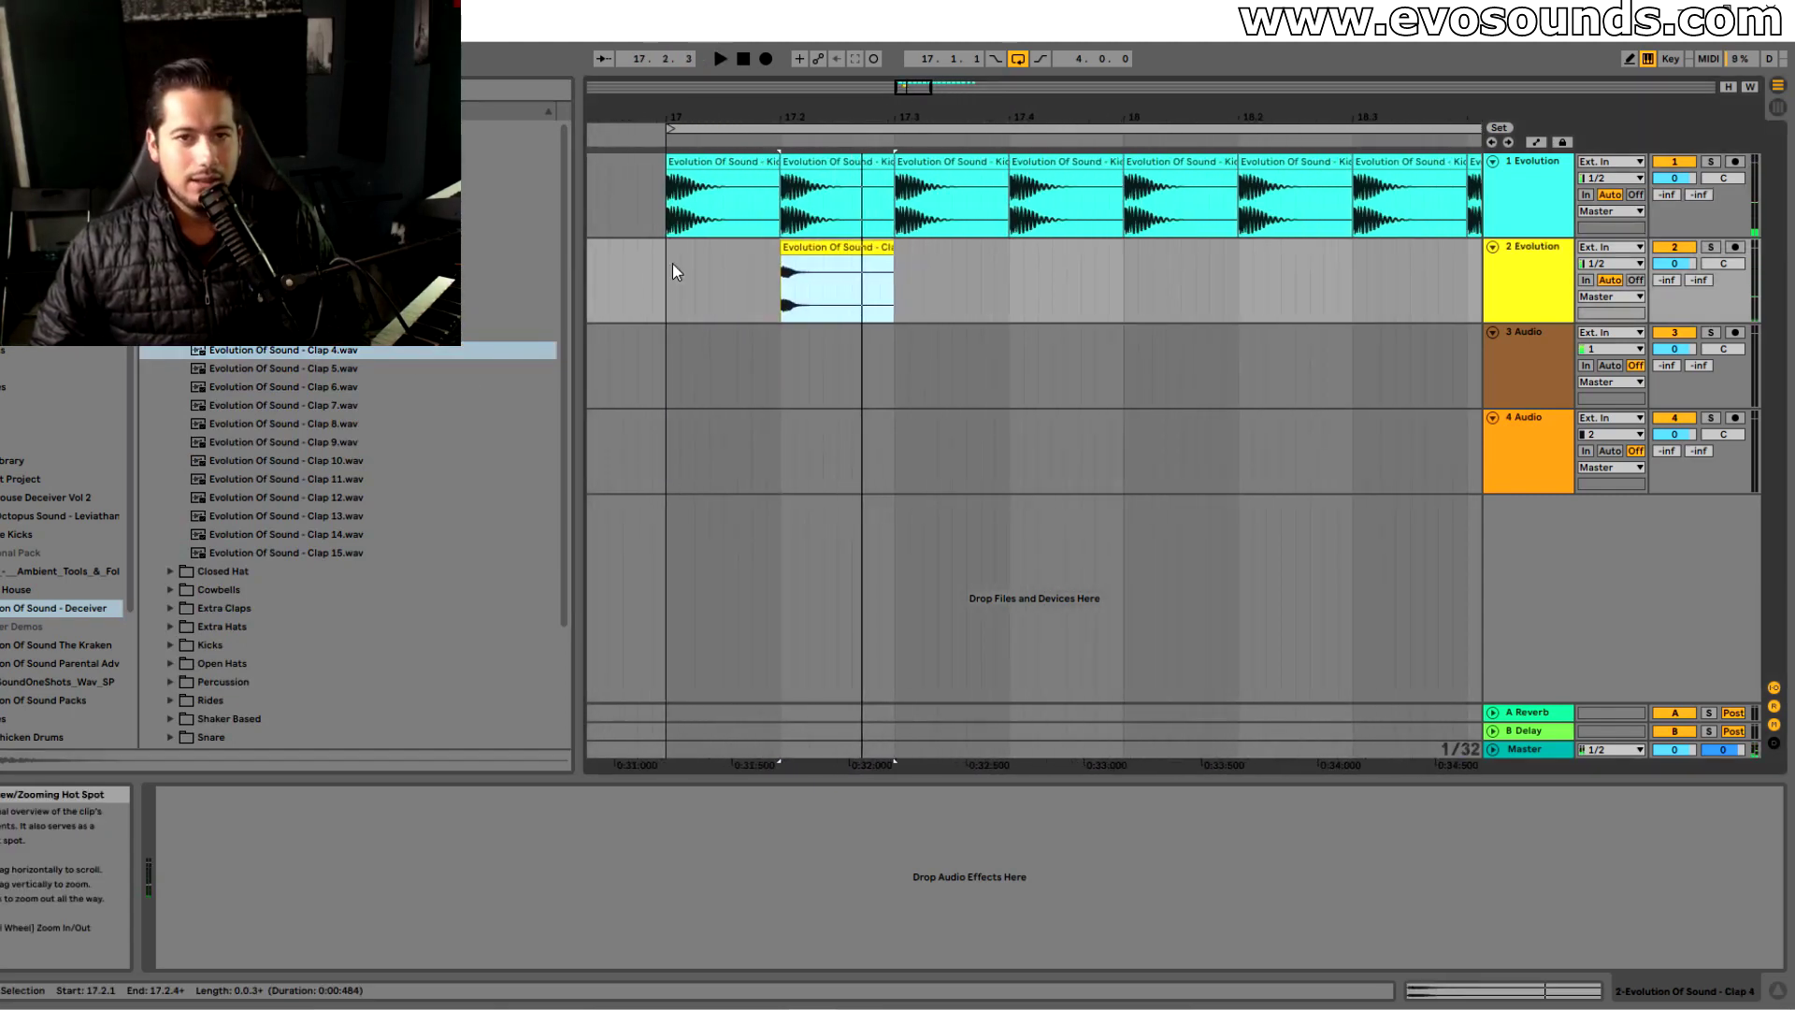
key(Tab)
drag(722, 658, 734, 498)
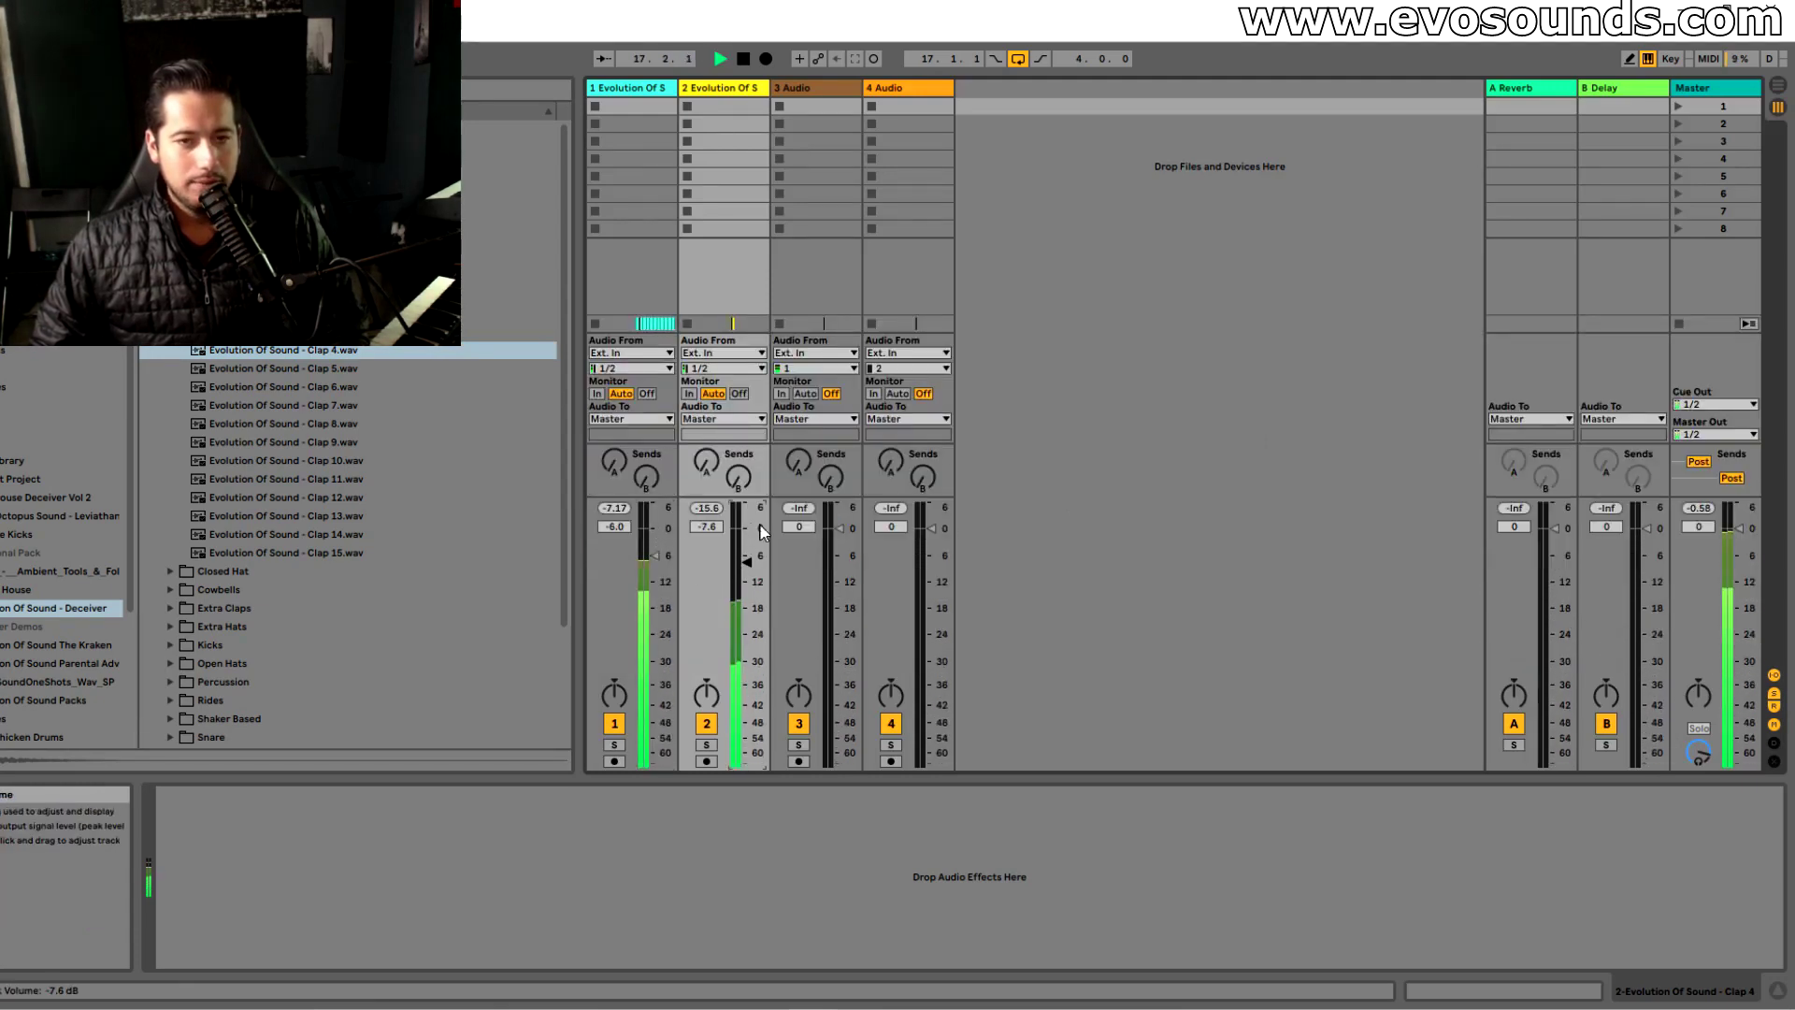
key(Tab)
click(666, 278)
key(space)
key(space)
Add Clap 4 on beat 17.4 and duplicate the one-bar clap pattern to fill bars 17 to 21
mouse_move(334, 353)
mouse_down()
mouse_move(852, 297)
mouse_move(1010, 300)
mouse_up()
drag(1127, 295, 662, 295)
key(ctrl+d)
key(ctrl+d)
drag(877, 114, 895, 63)
key(ctrl+d)
Play the loop and set the clap track's volume to -2.8 dB
click(758, 307)
key(space)
key(Tab)
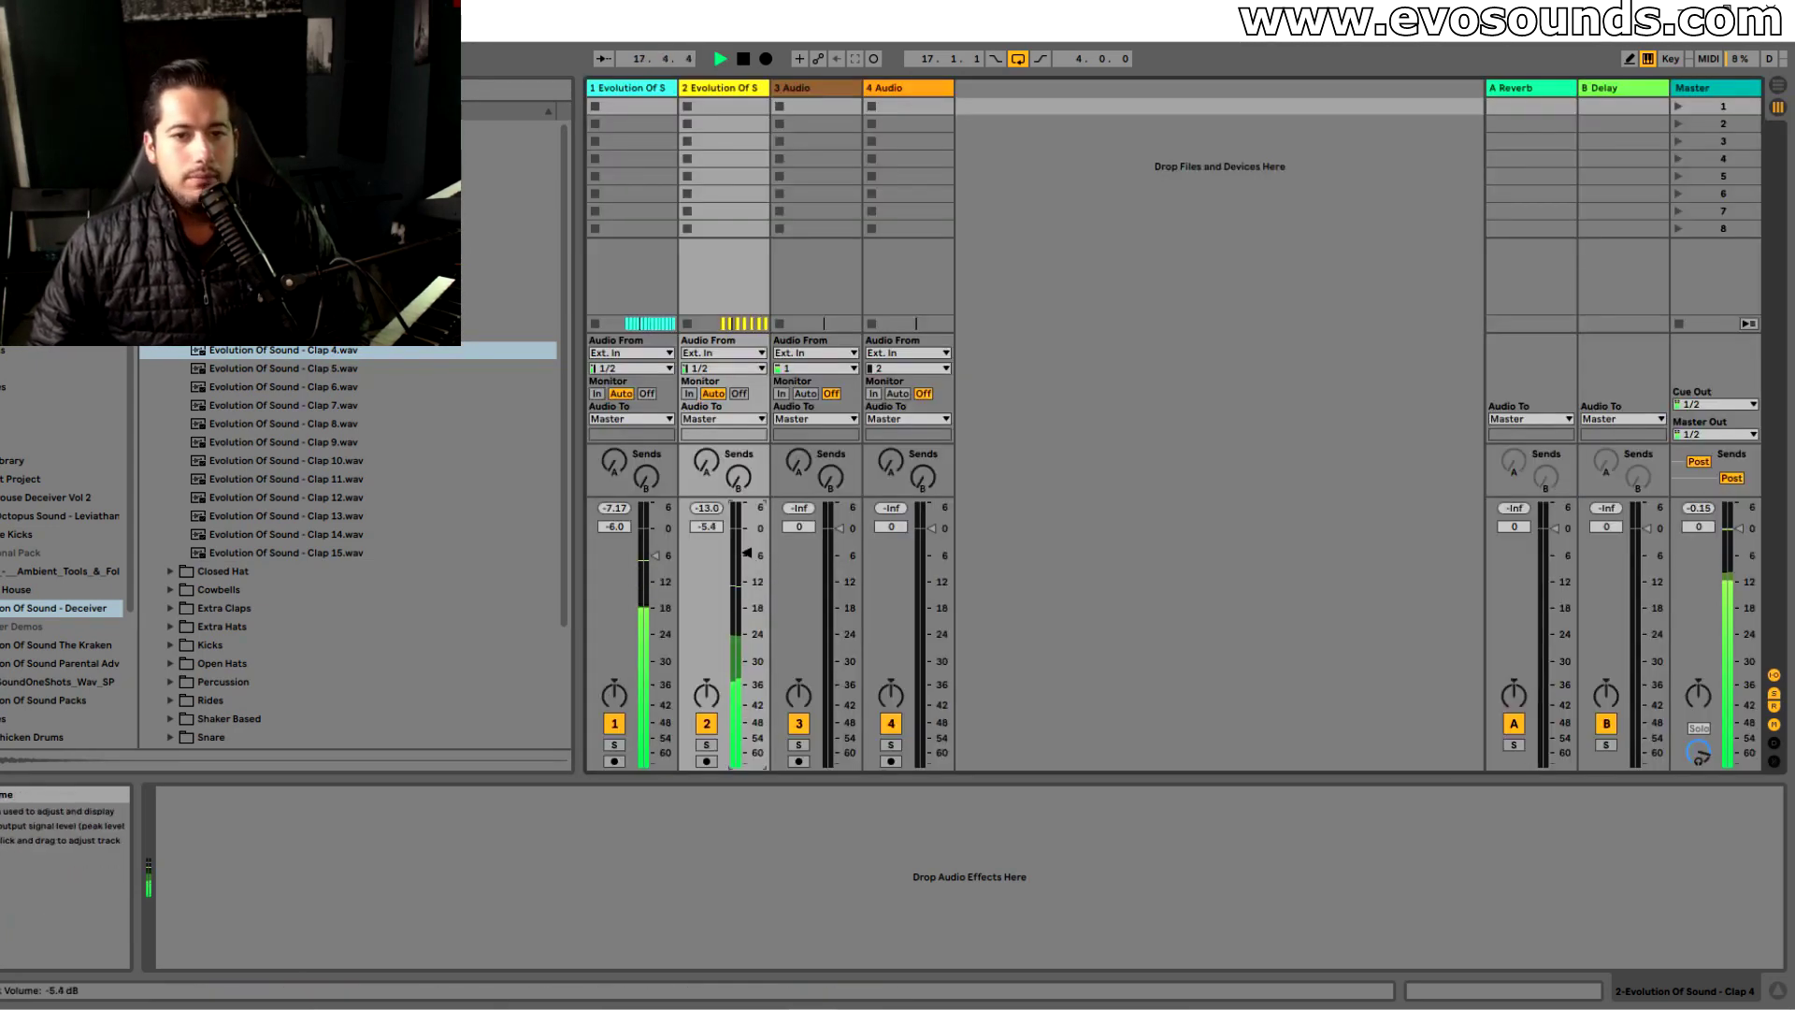
key(Tab)
key(space)
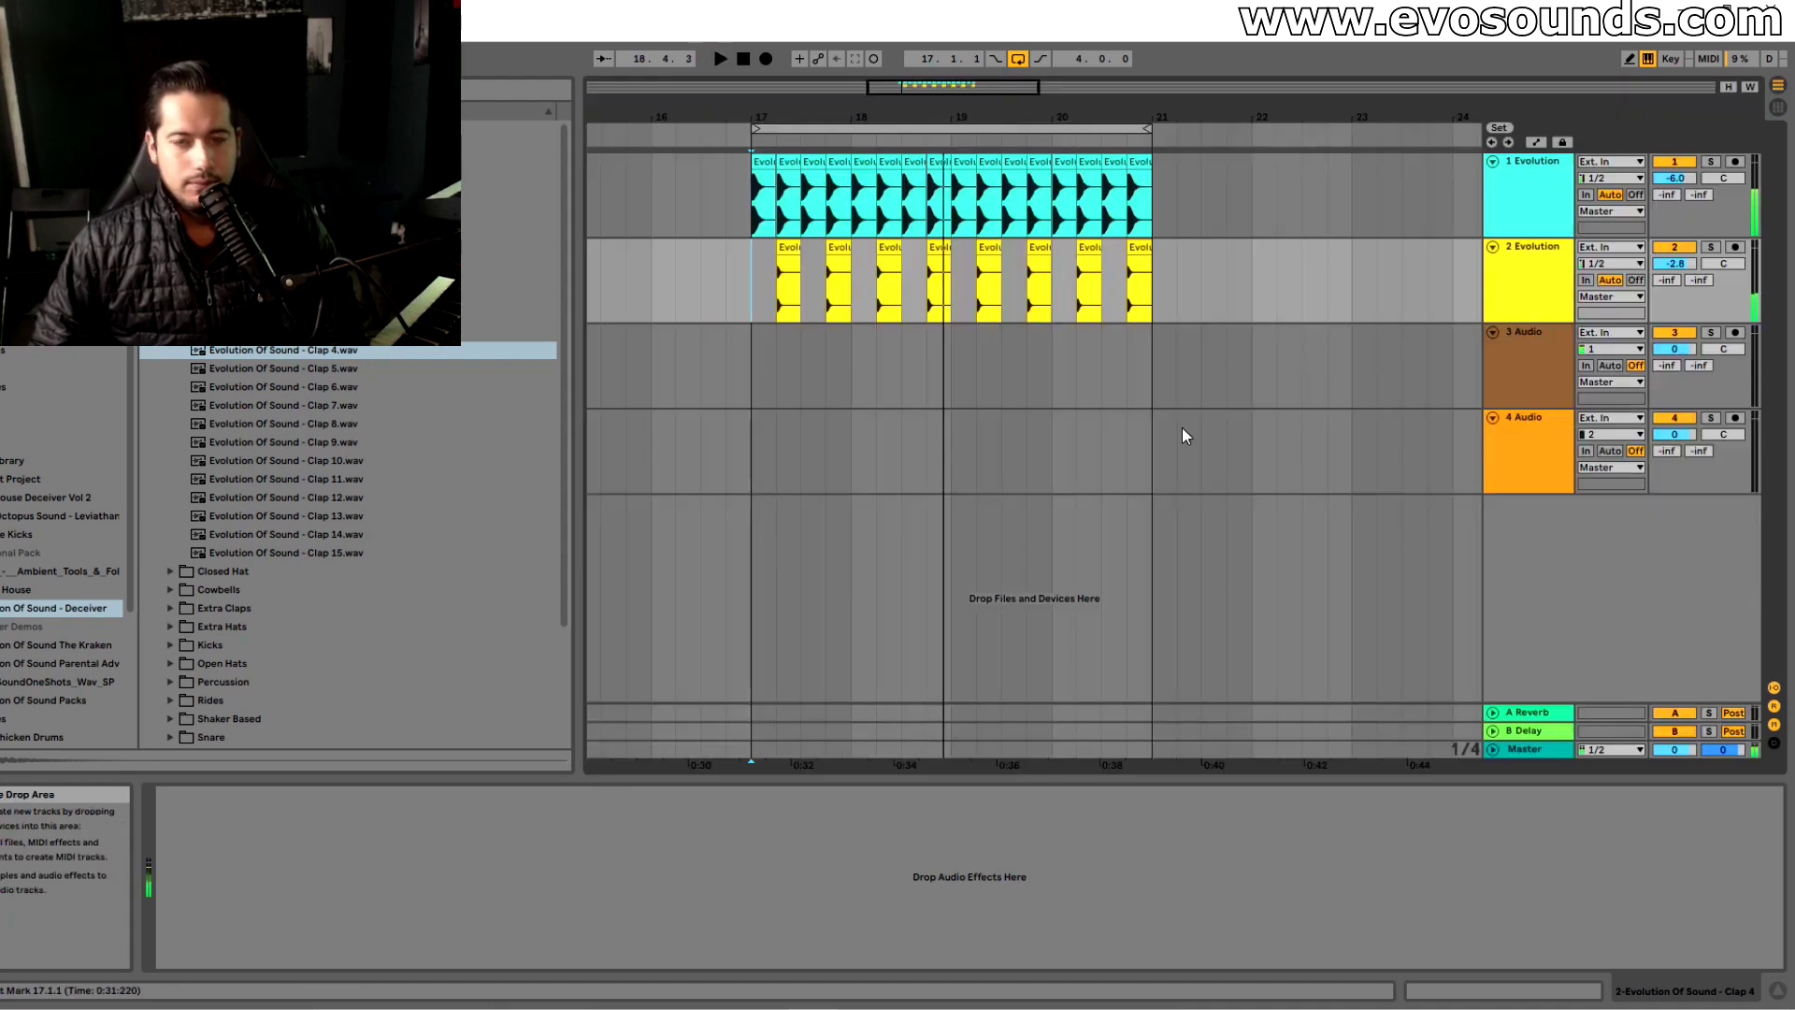
Show the track delays, then set the clap track's delay to 7 ms and its panning to 2R during playback
click(1774, 745)
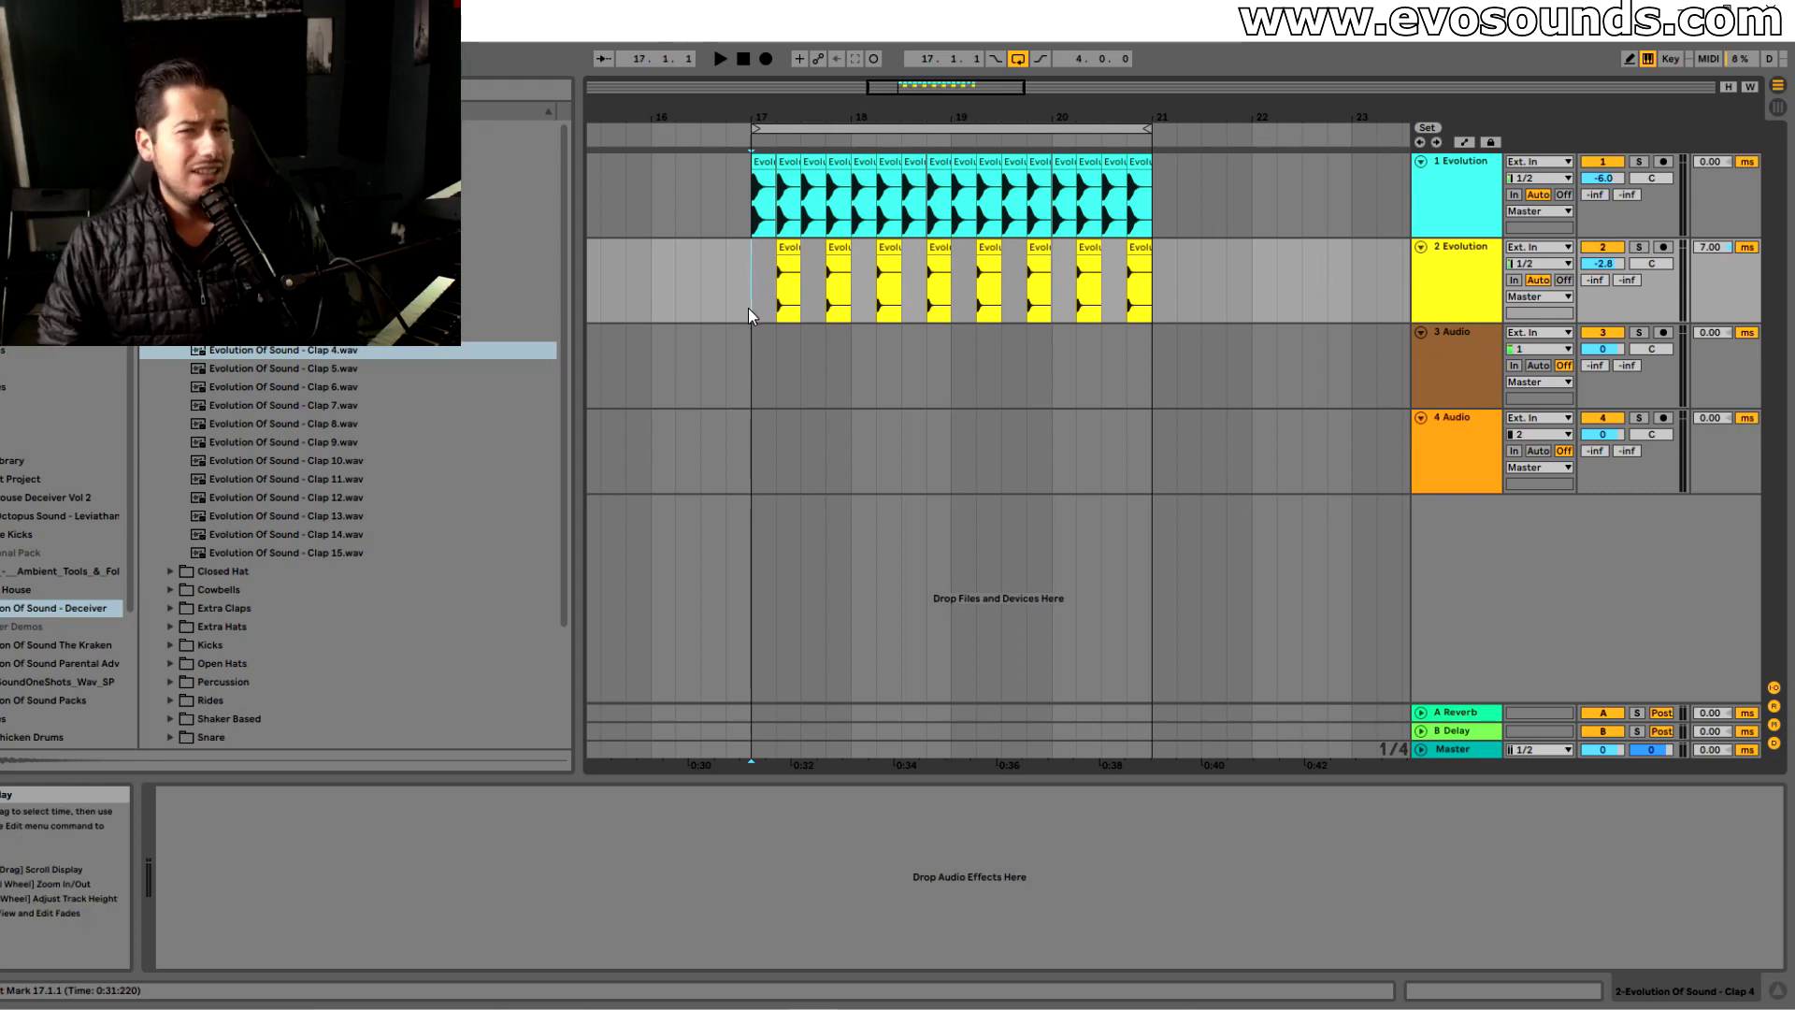
key(space)
key(space)
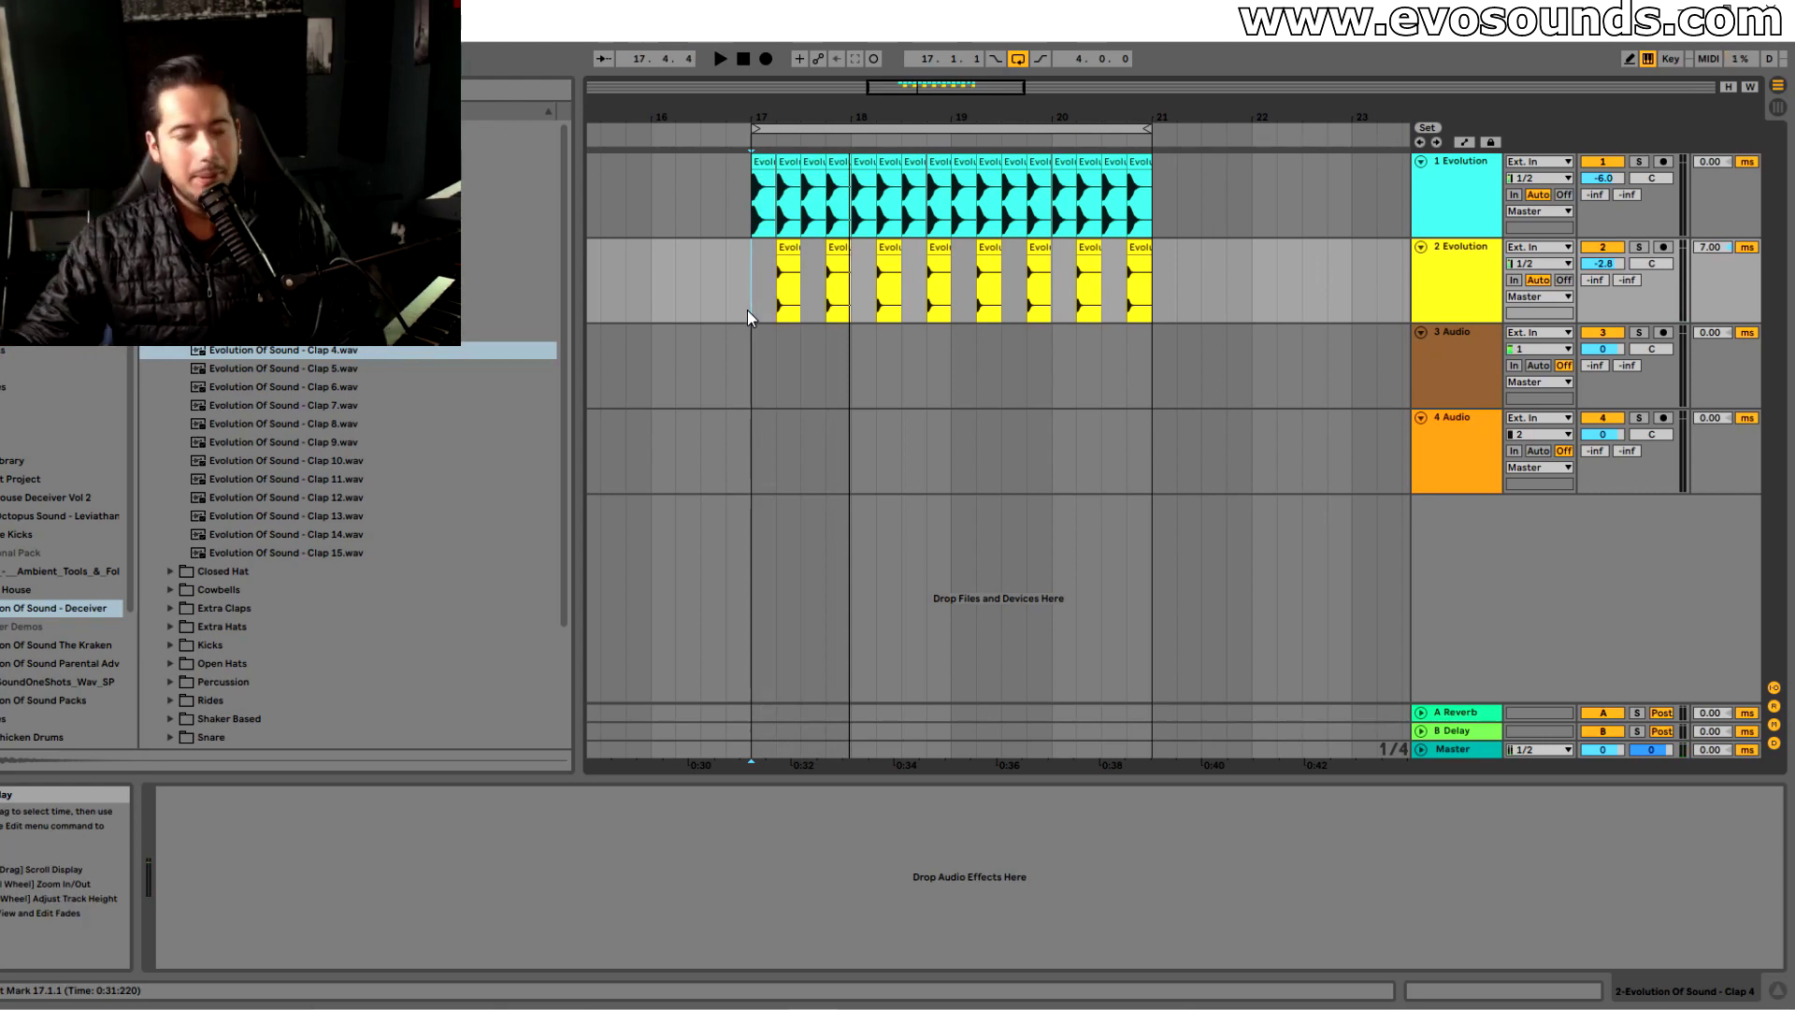
key(space)
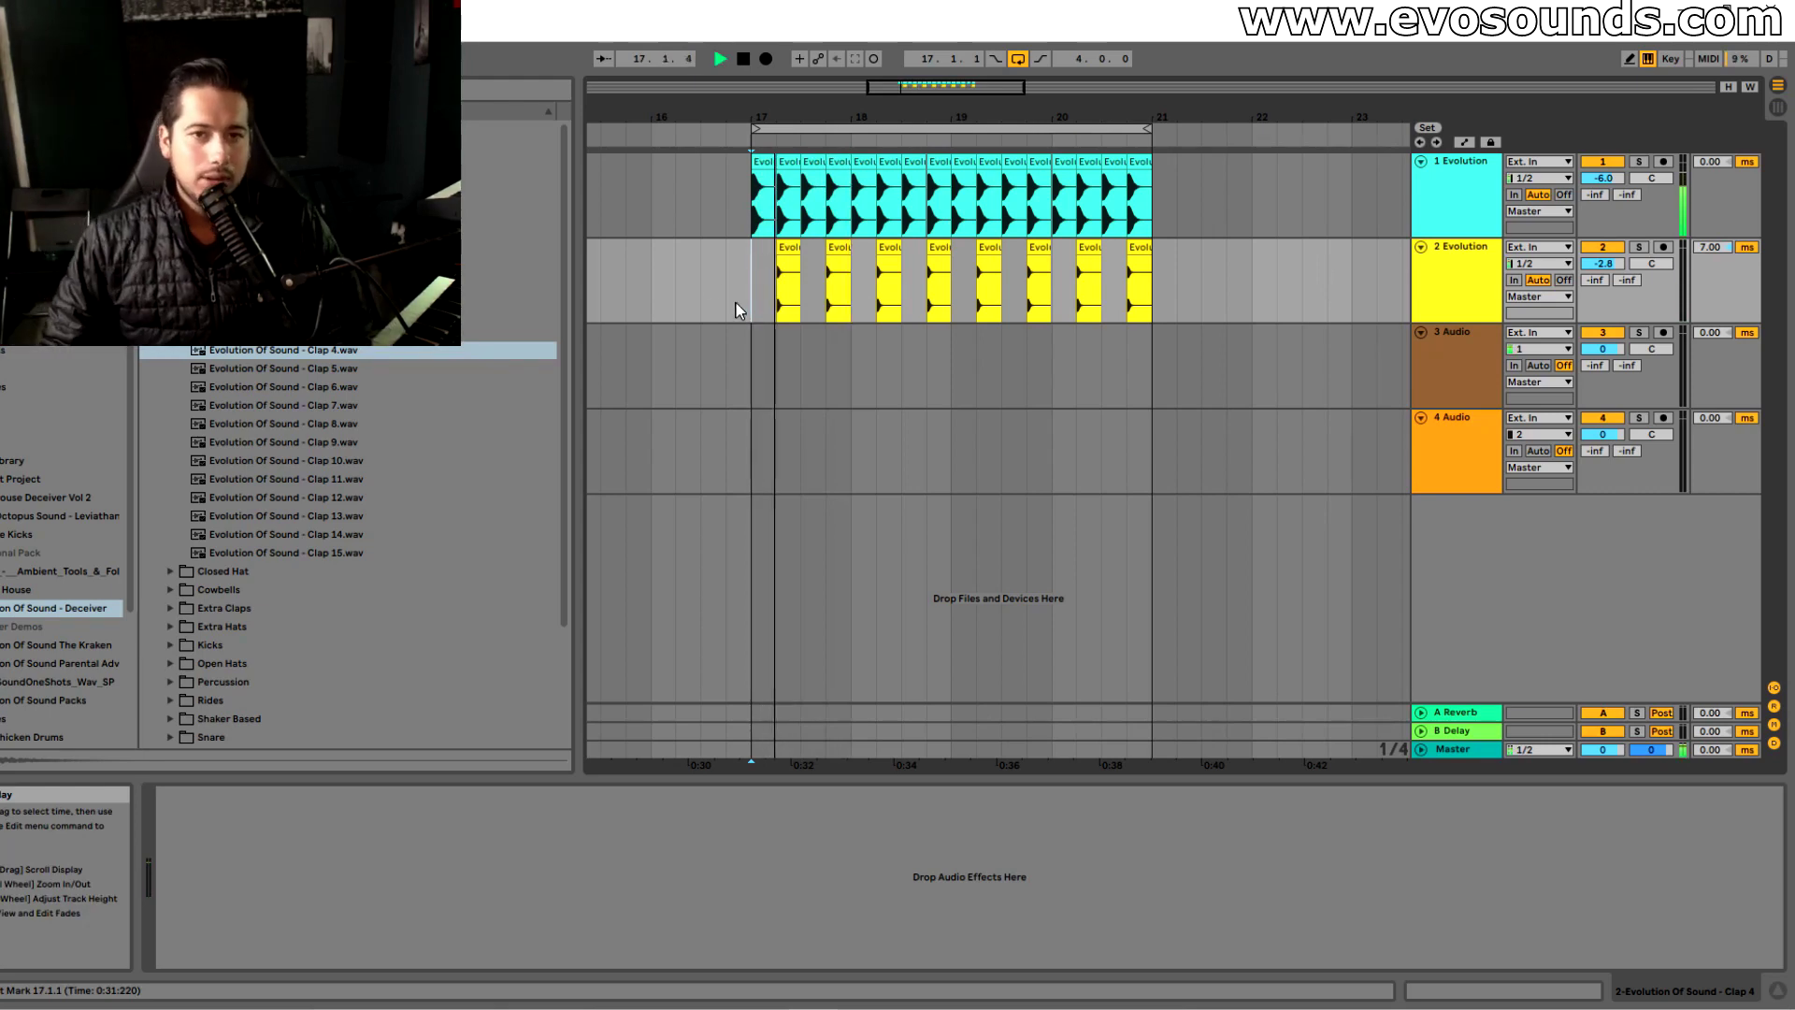
key(space)
drag(902, 88, 986, 124)
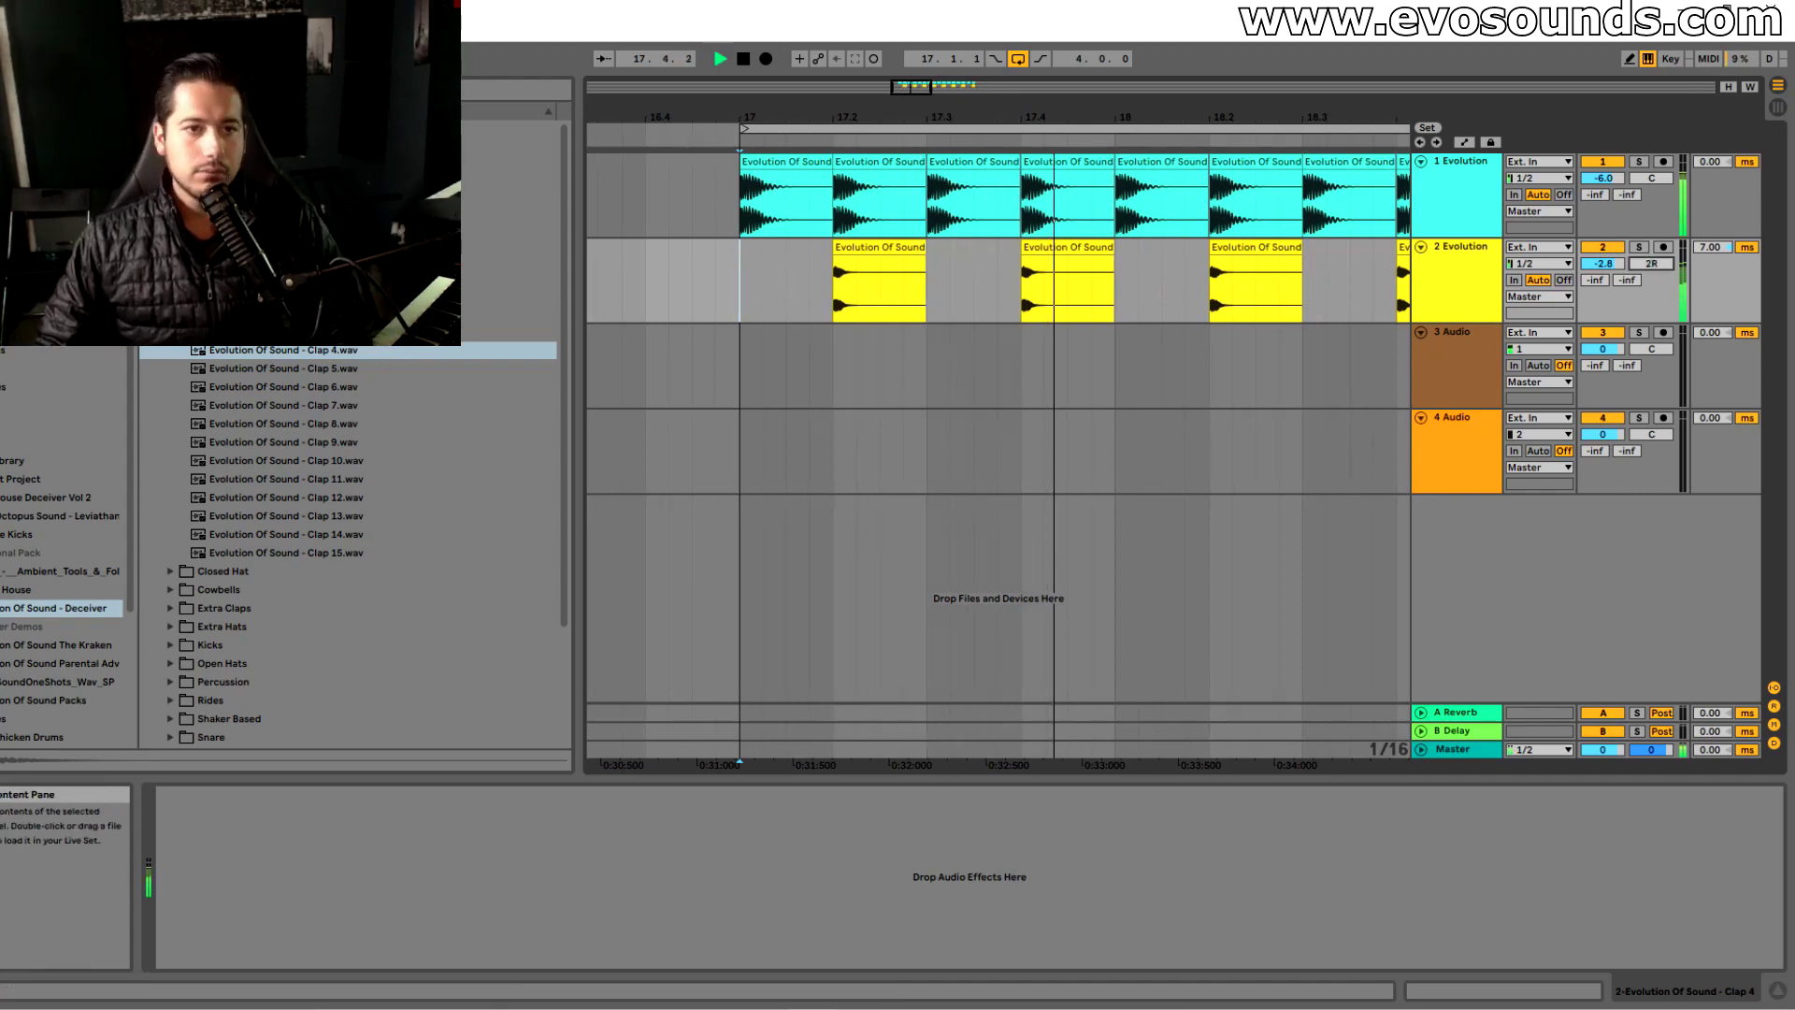
Audition the open hats, then place Evolution Of Sound - Open Hat 8.wav on the first three off-beats of bar 17 on the third track
scroll(280, 561, down, 5)
click(172, 386)
click(284, 464)
click(302, 481)
click(342, 517)
click(330, 552)
click(331, 535)
click(332, 516)
drag(333, 519, 733, 355)
key(ctrl+d)
key(ctrl+d)
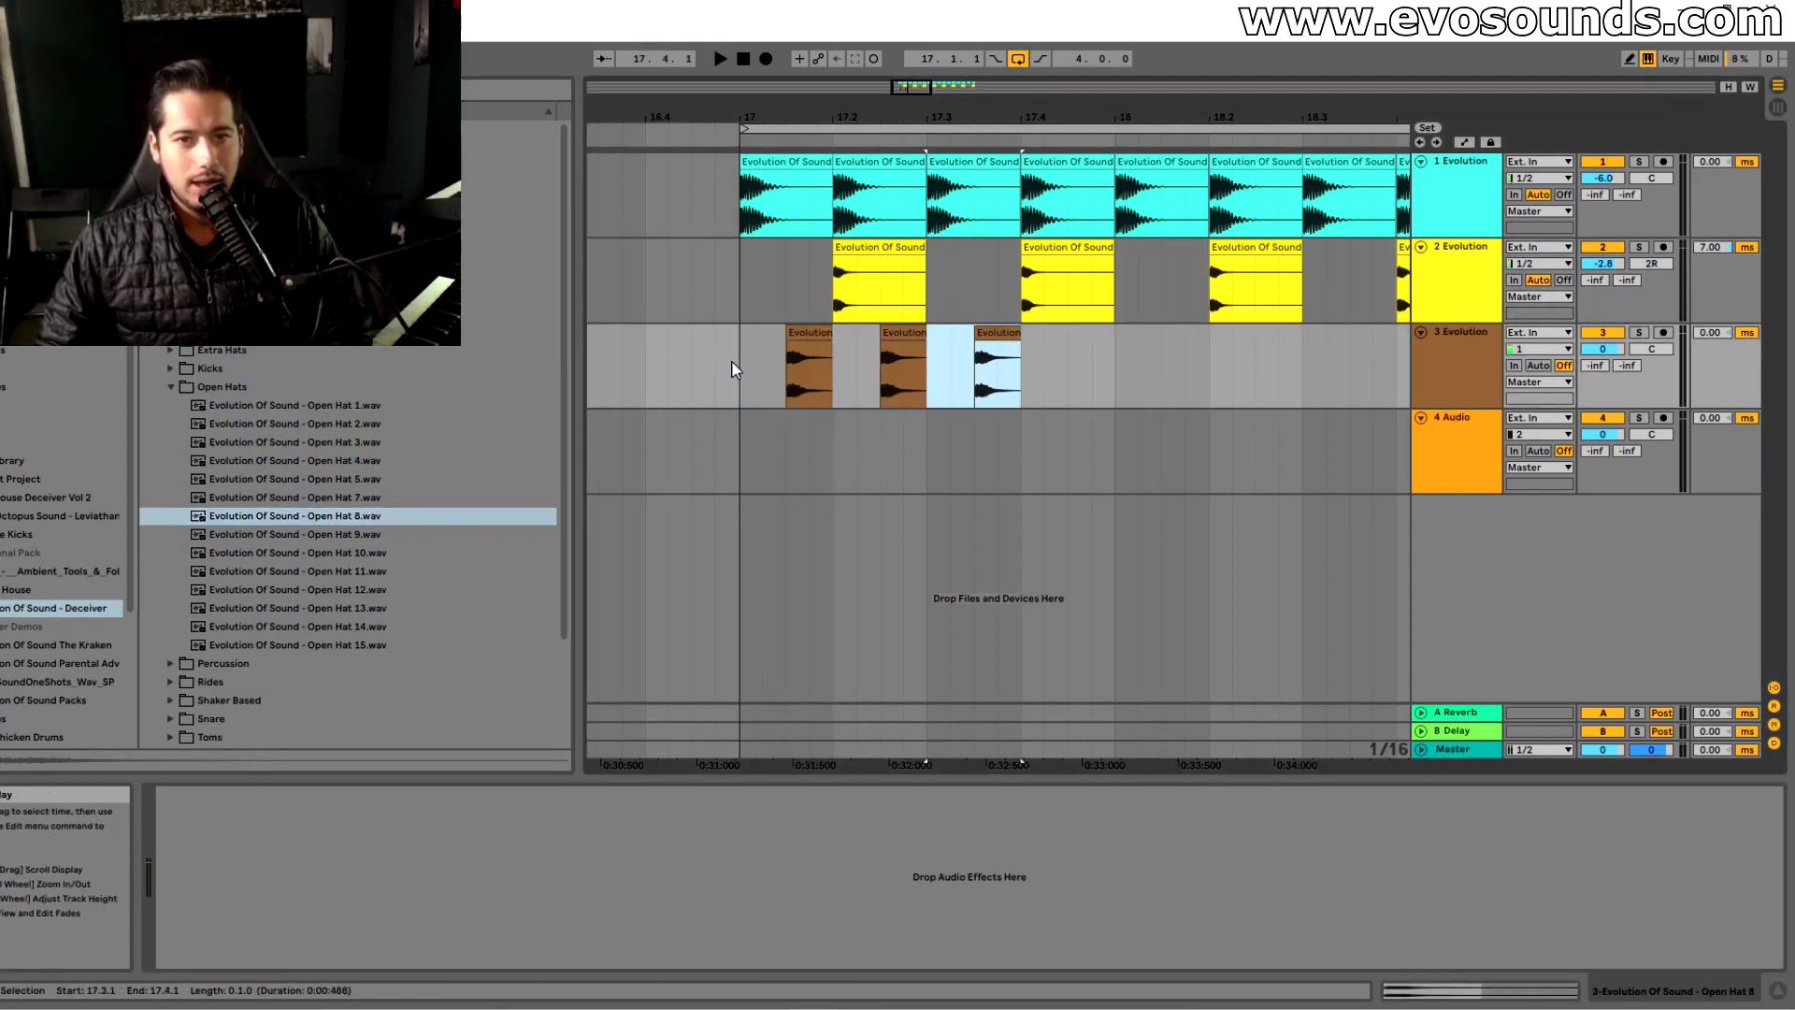
Set the open hat track's volume to -2.6 dB and add a fourth off-beat hat in bar 17
key(Tab)
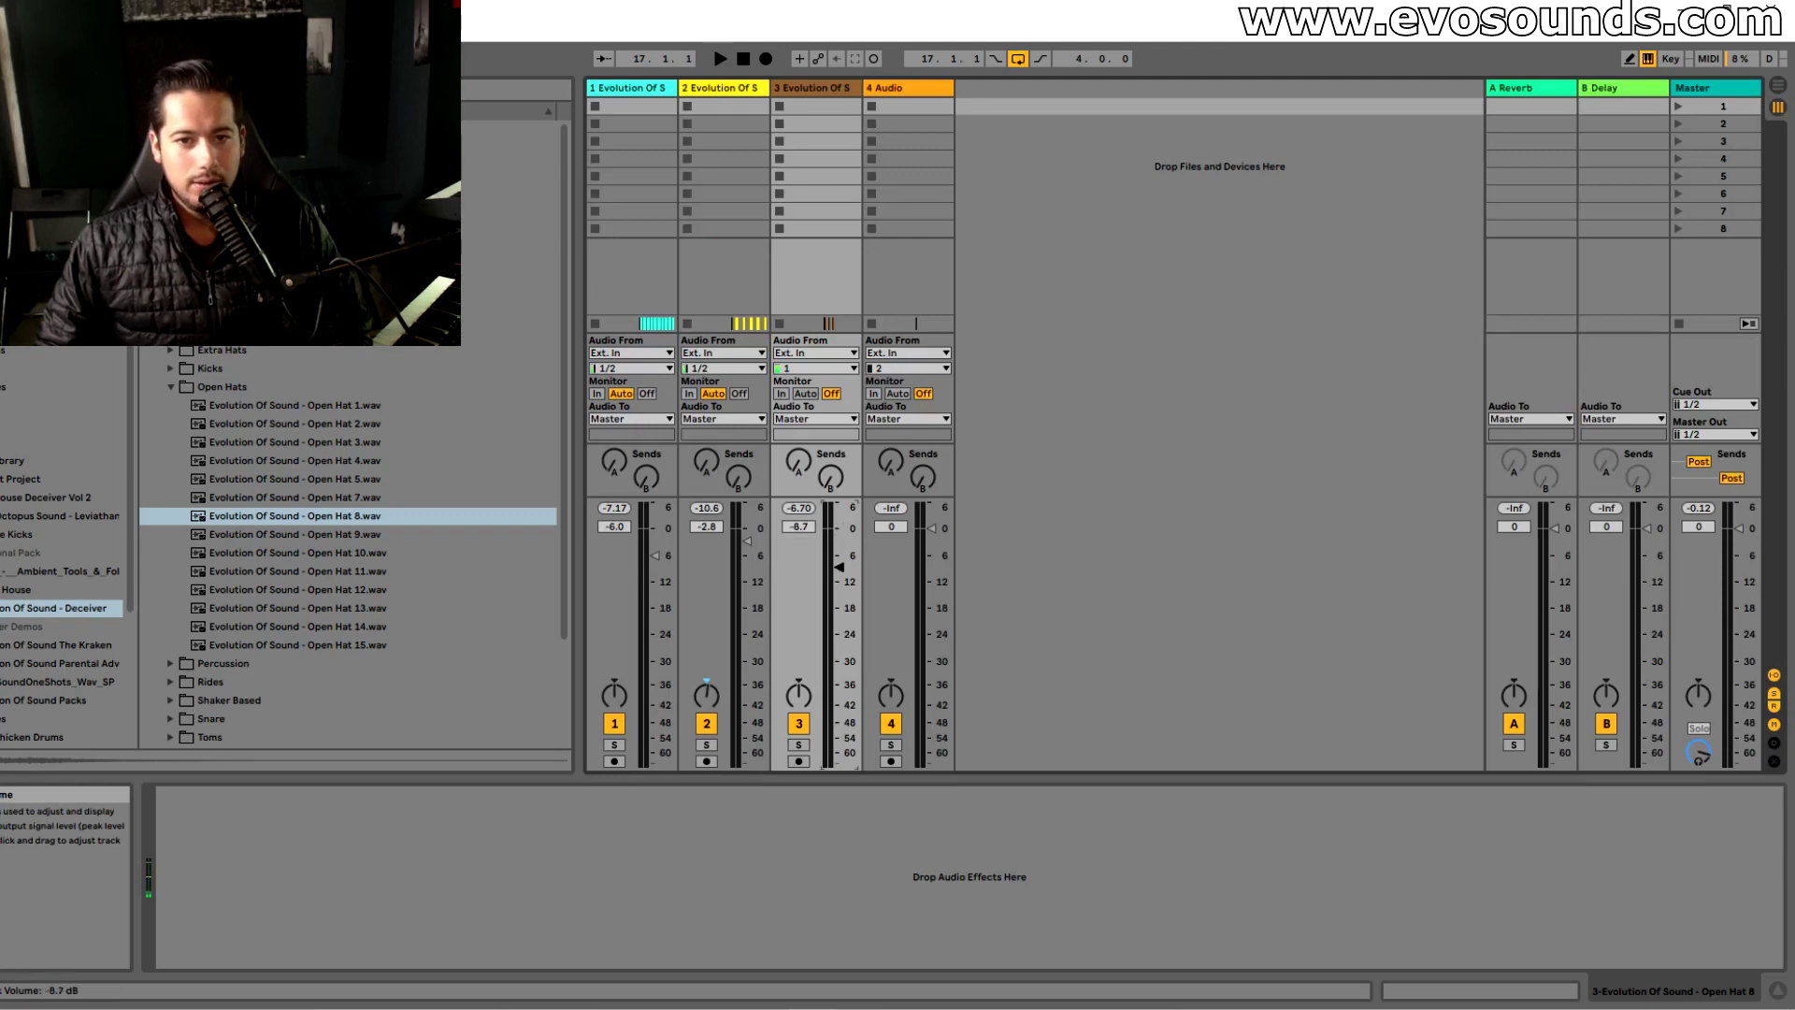
key(Tab)
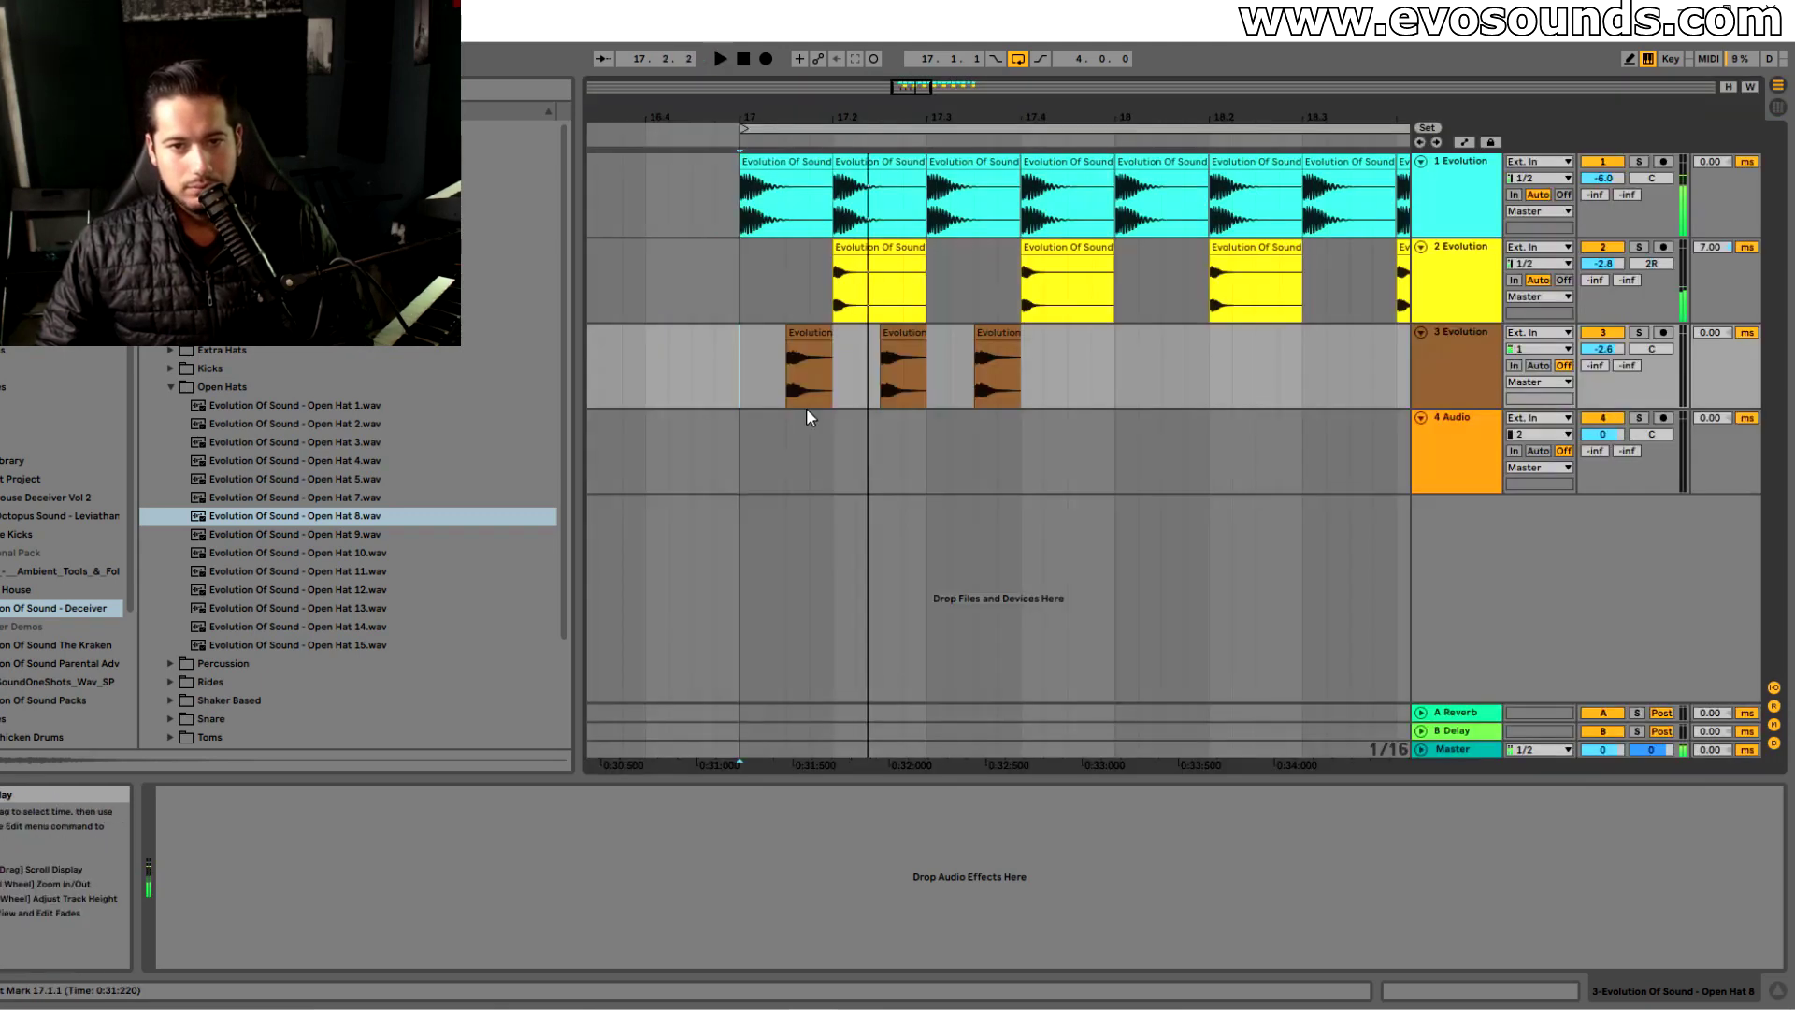
mouse_move(831, 336)
mouse_down()
mouse_move(800, 335)
mouse_move(831, 337)
mouse_up()
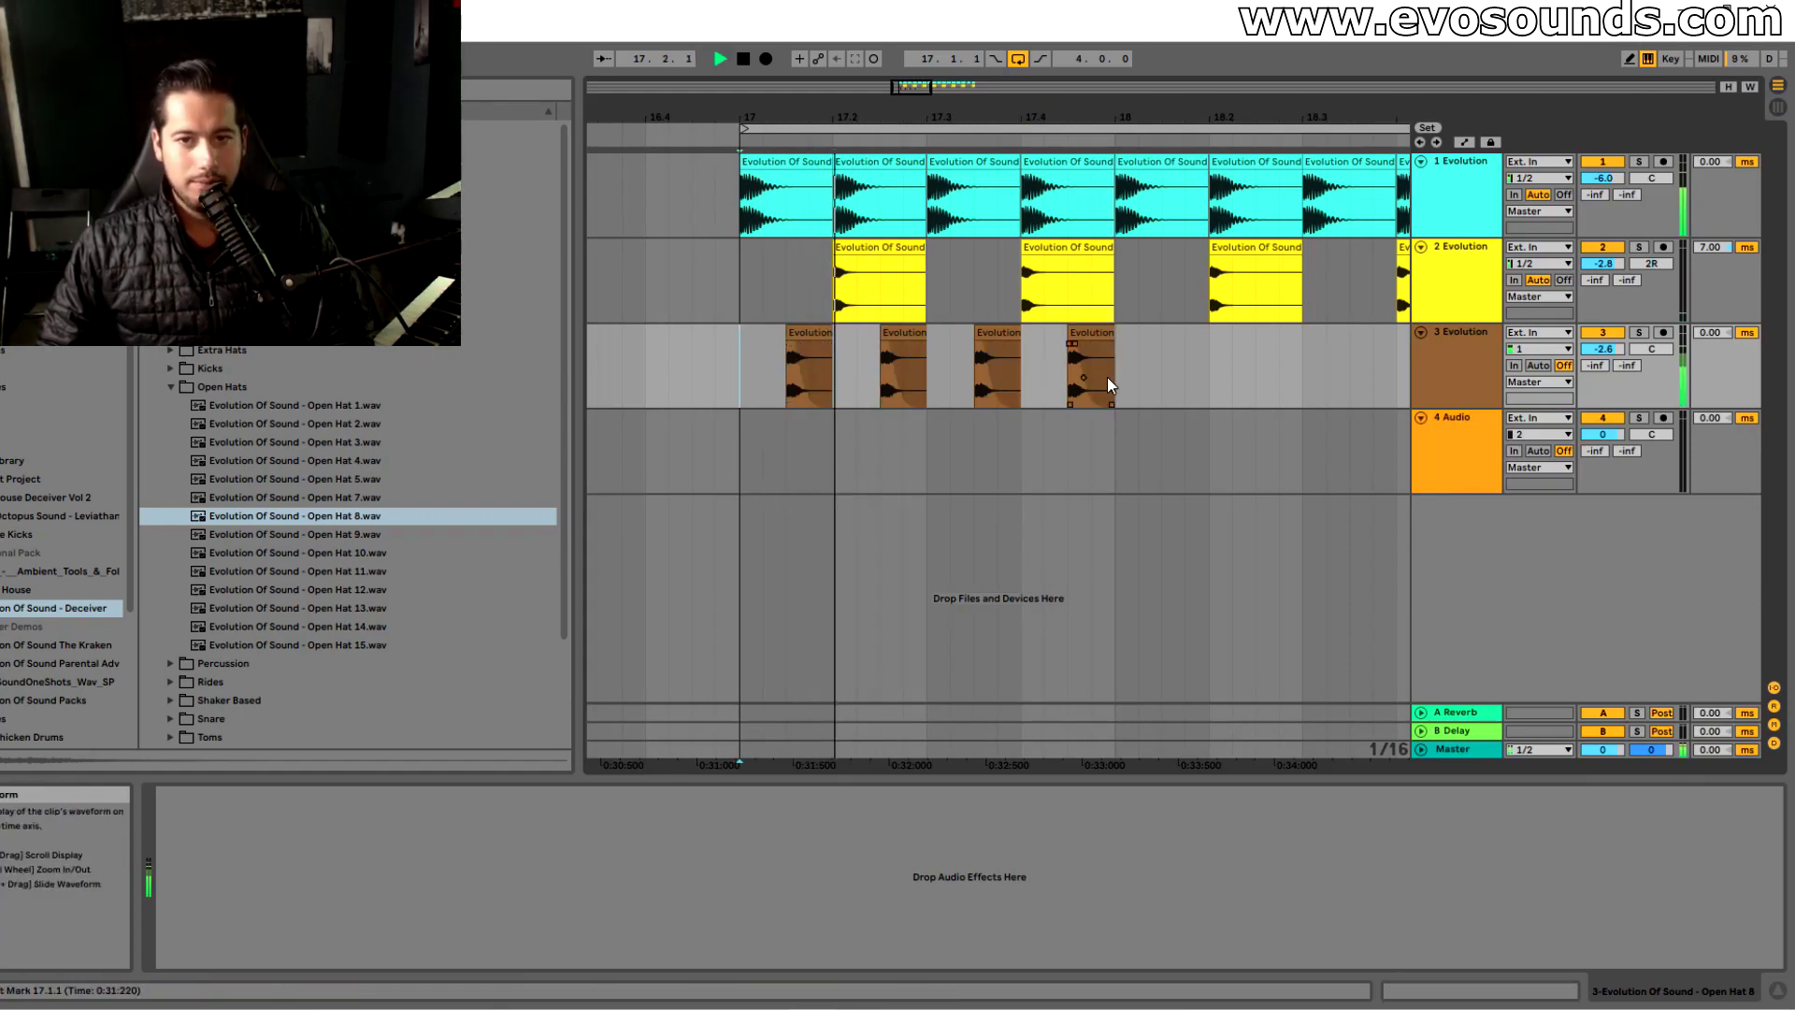
Duplicate the one-bar open hat pattern to fill bars 17 to 21 and set that track's delay to 3 ms
drag(1107, 378, 748, 352)
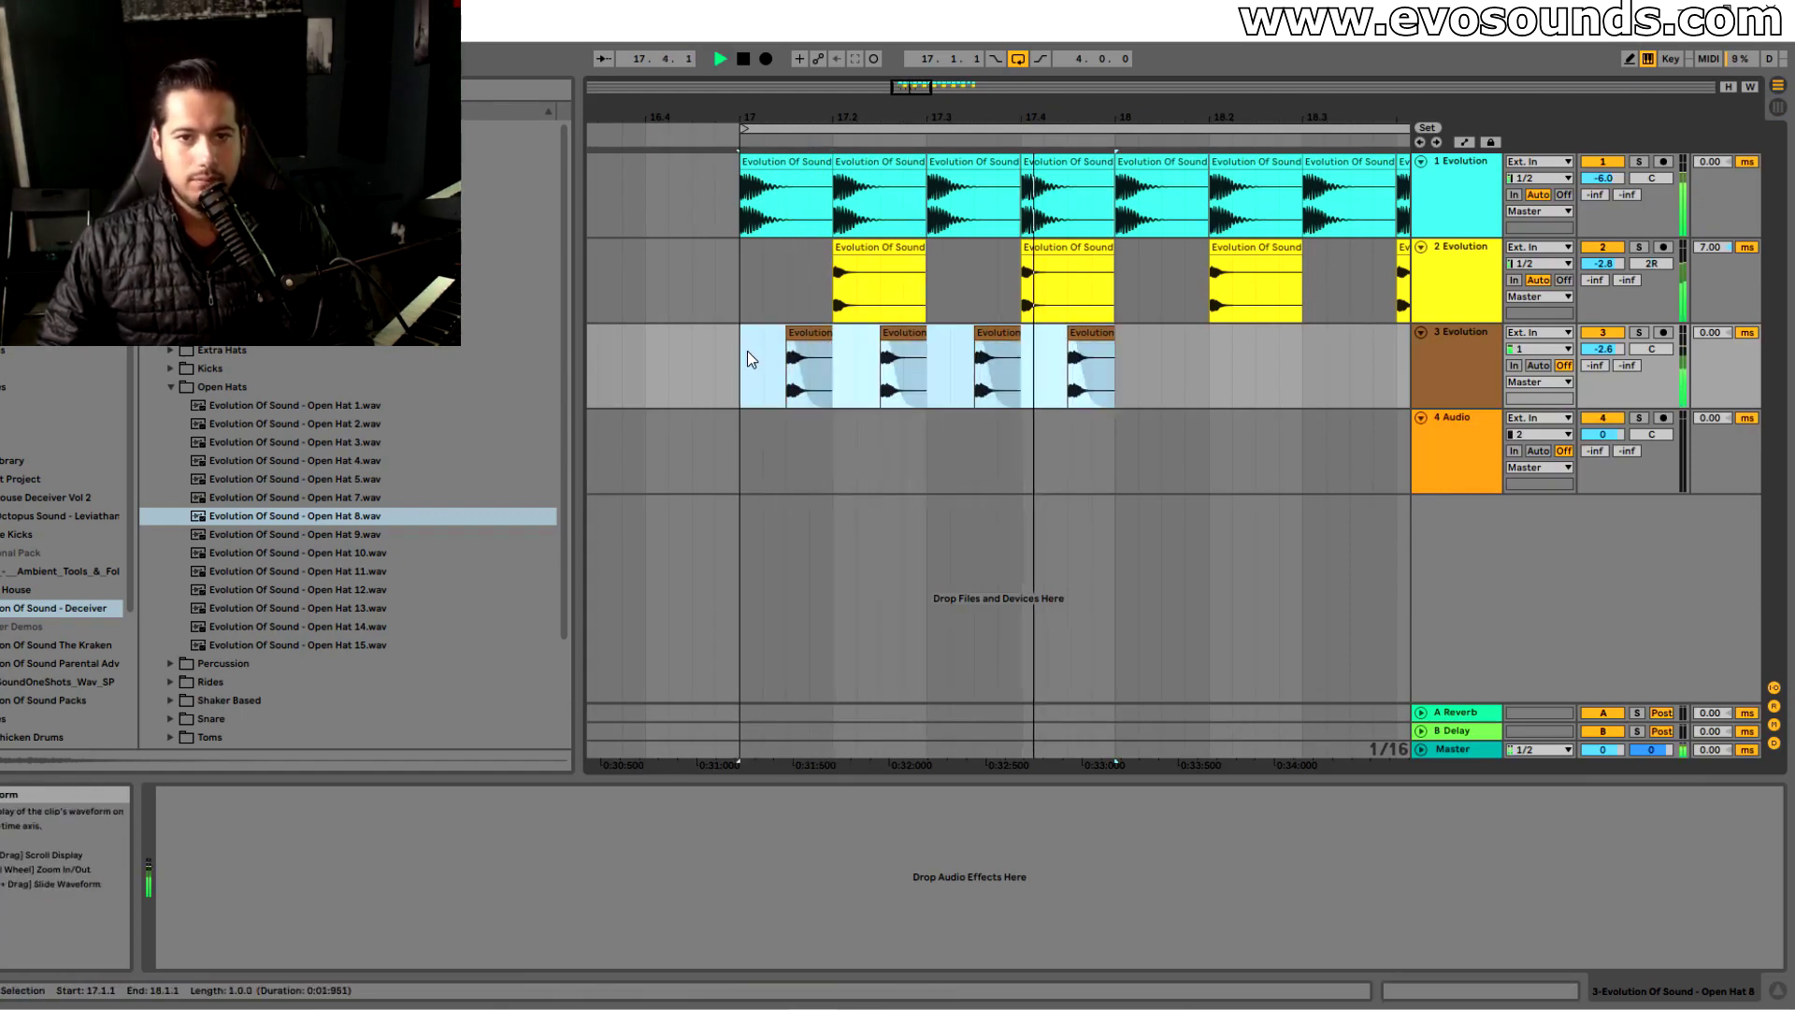
key(ctrl+d)
drag(940, 86, 944, 47)
key(ctrl+d)
key(ctrl+d)
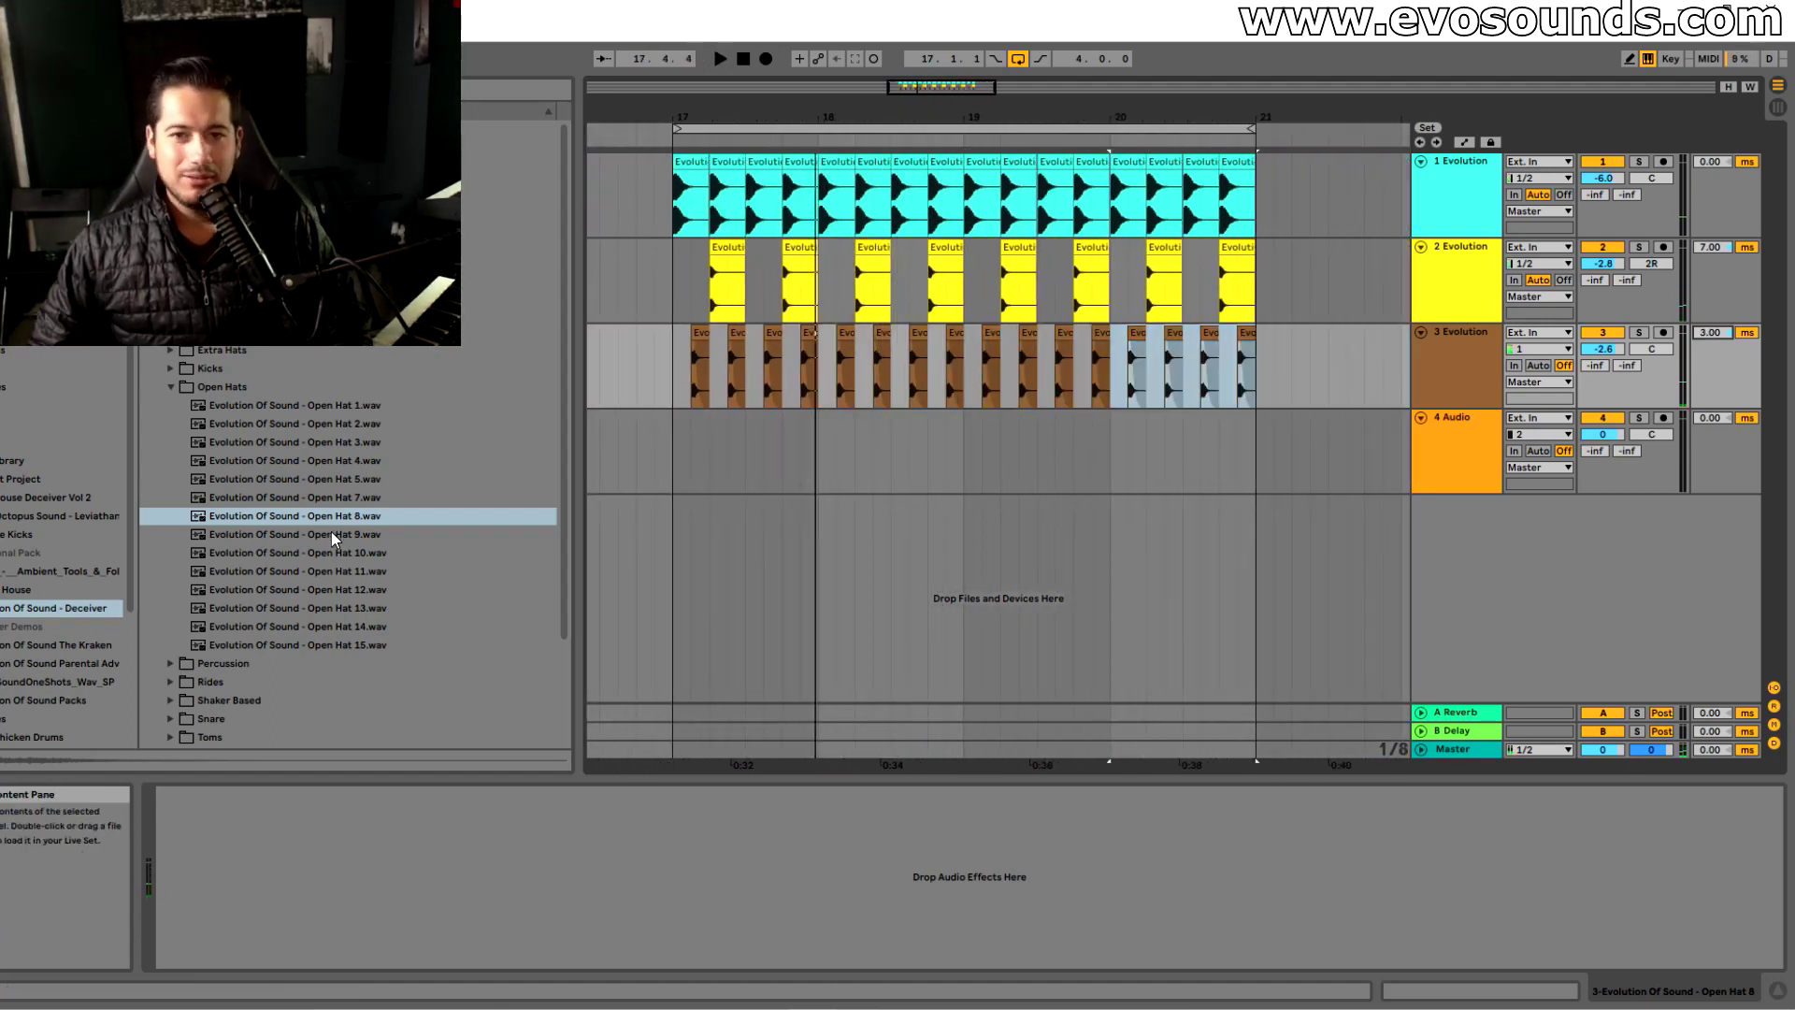
Audition the bongo one-shot samples in the Deceiver pack
click(170, 386)
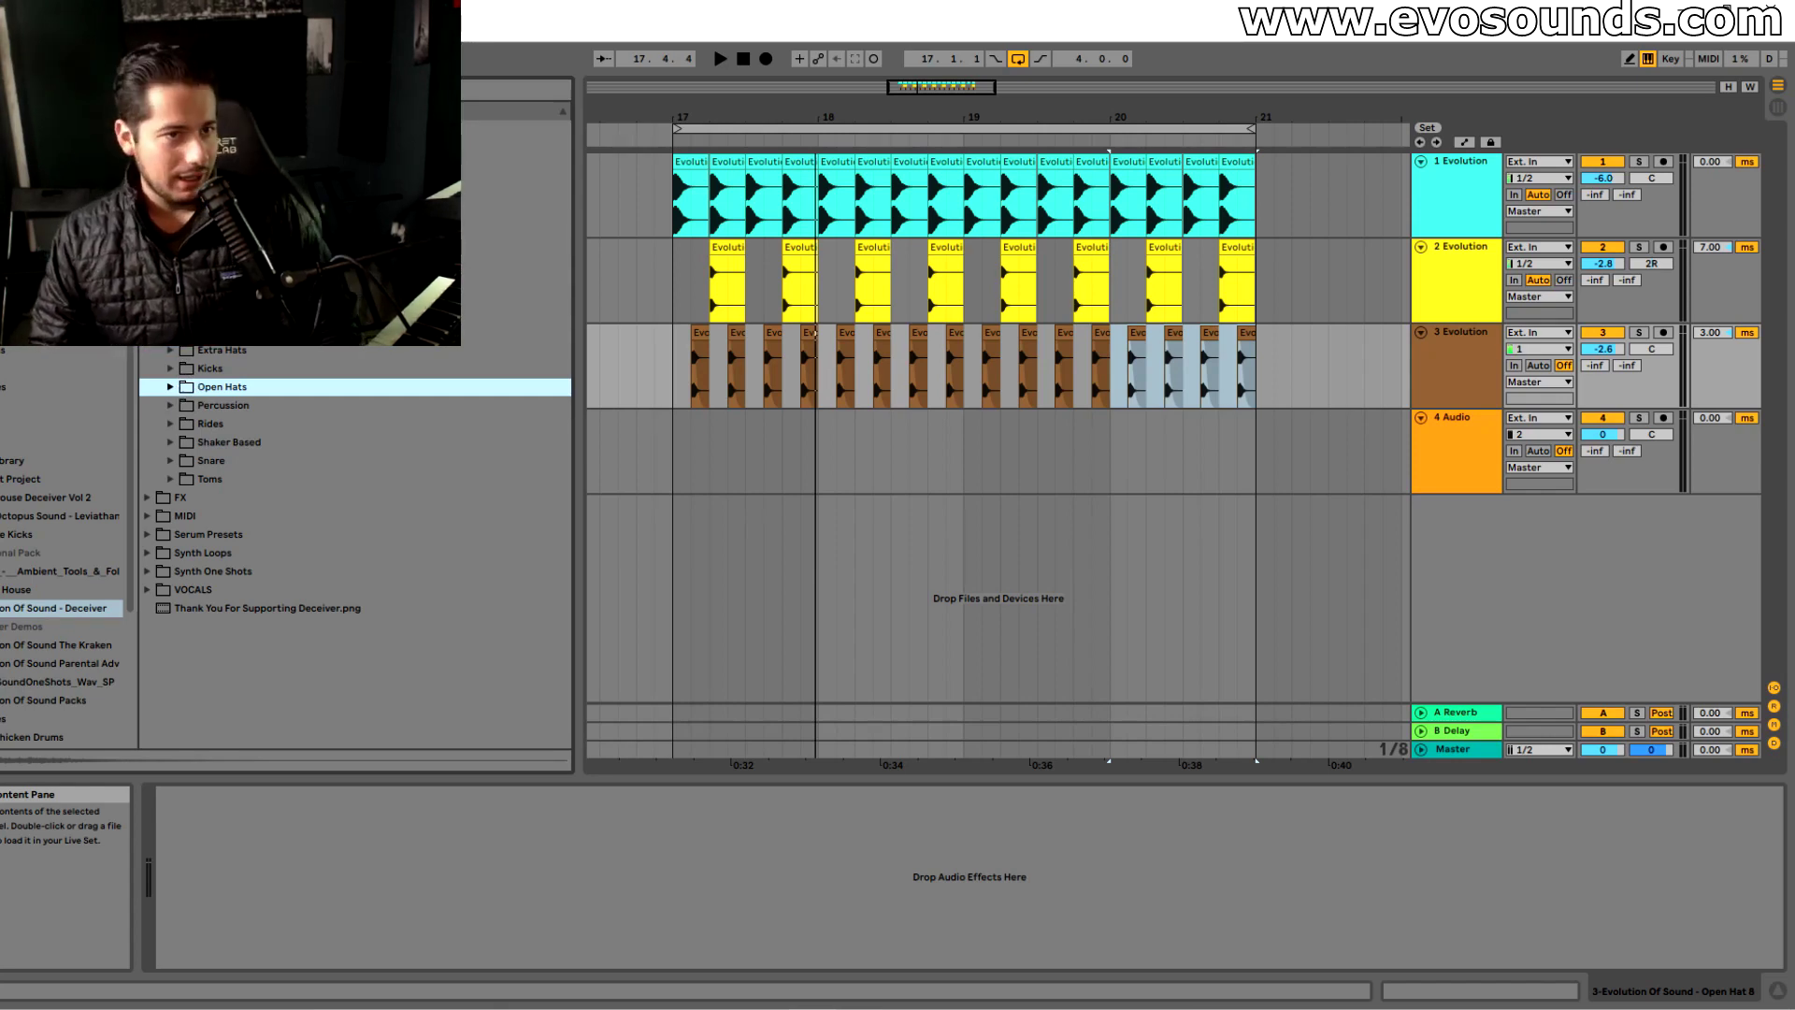
click(215, 258)
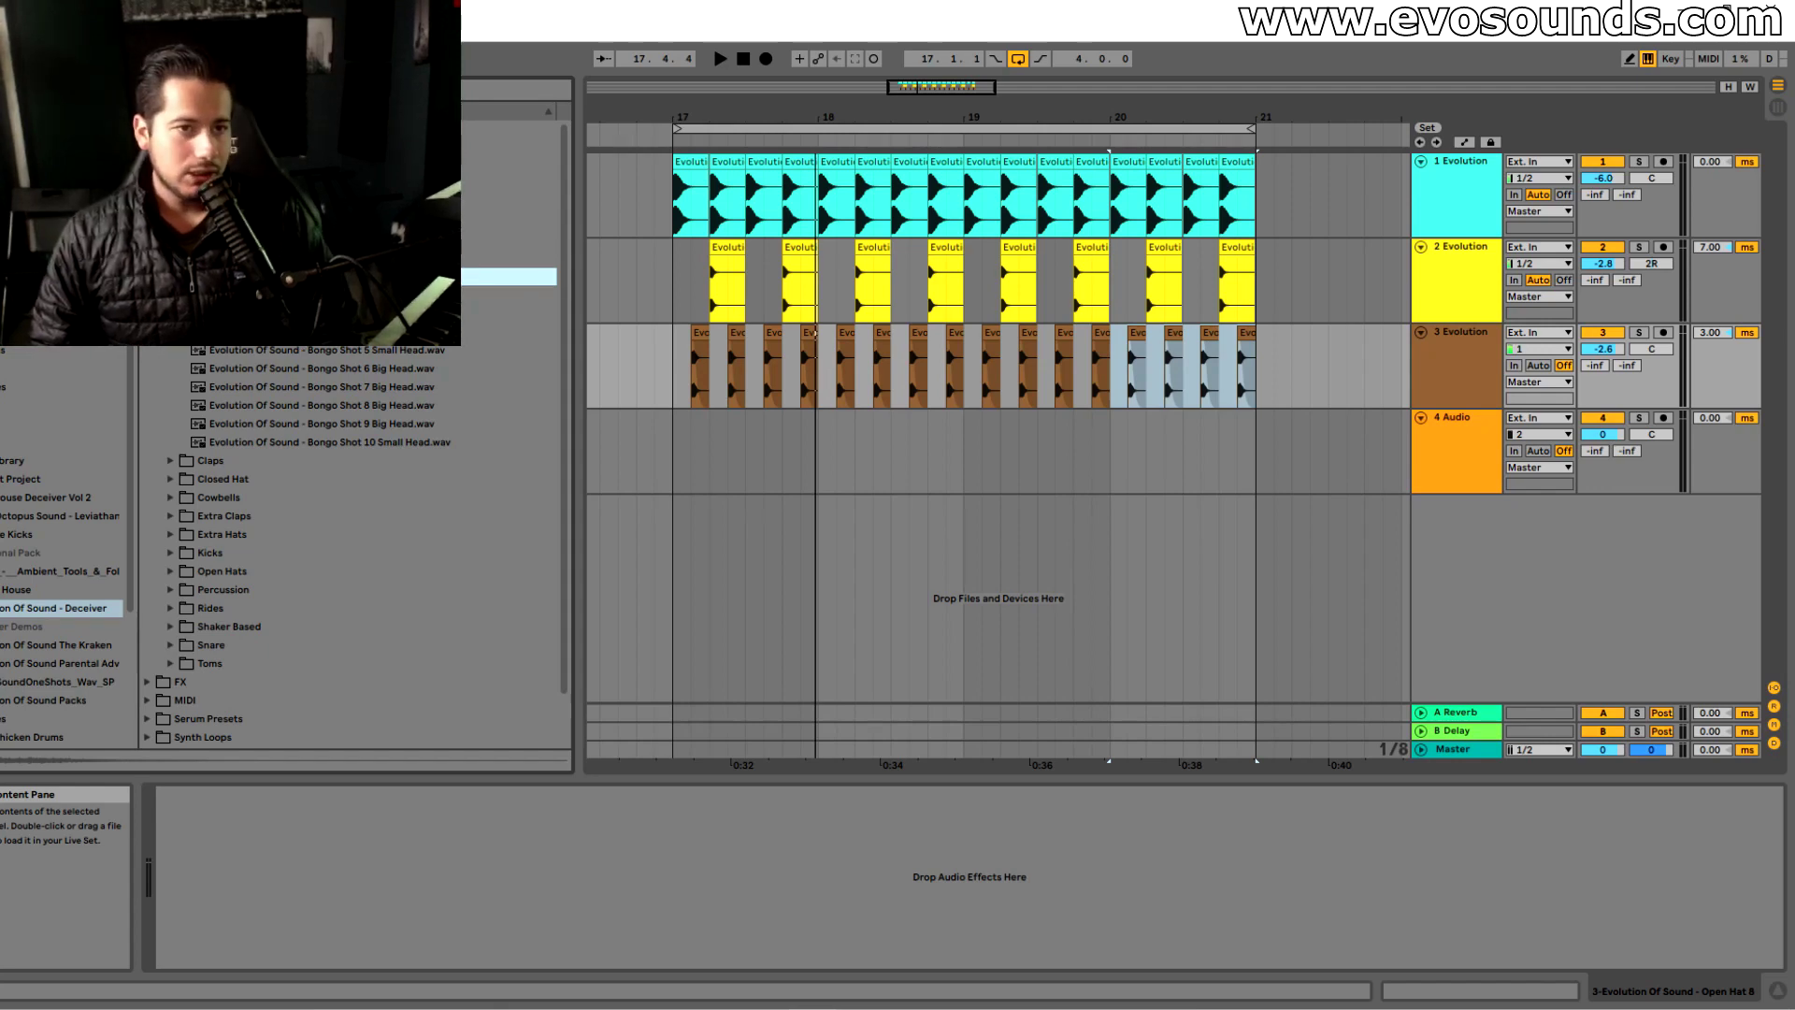
key(Down)
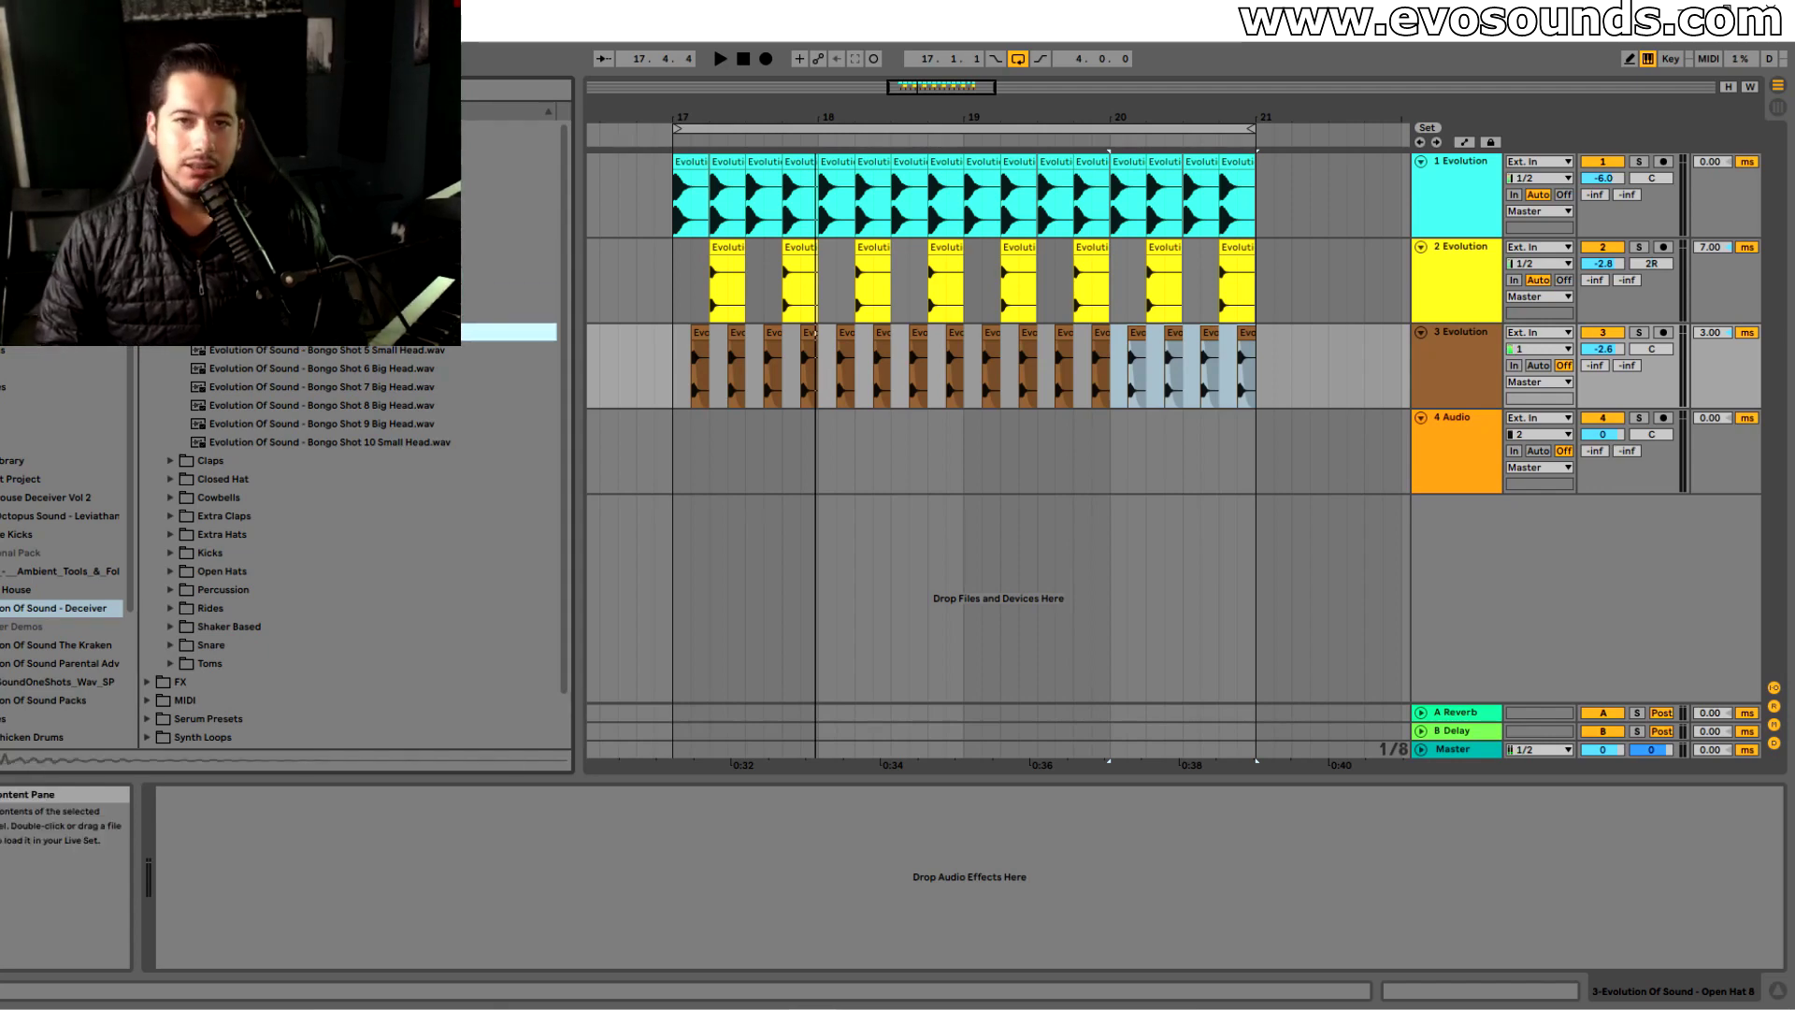
key(Down)
key(Down)
key(Down)
key(Down)
key(Down)
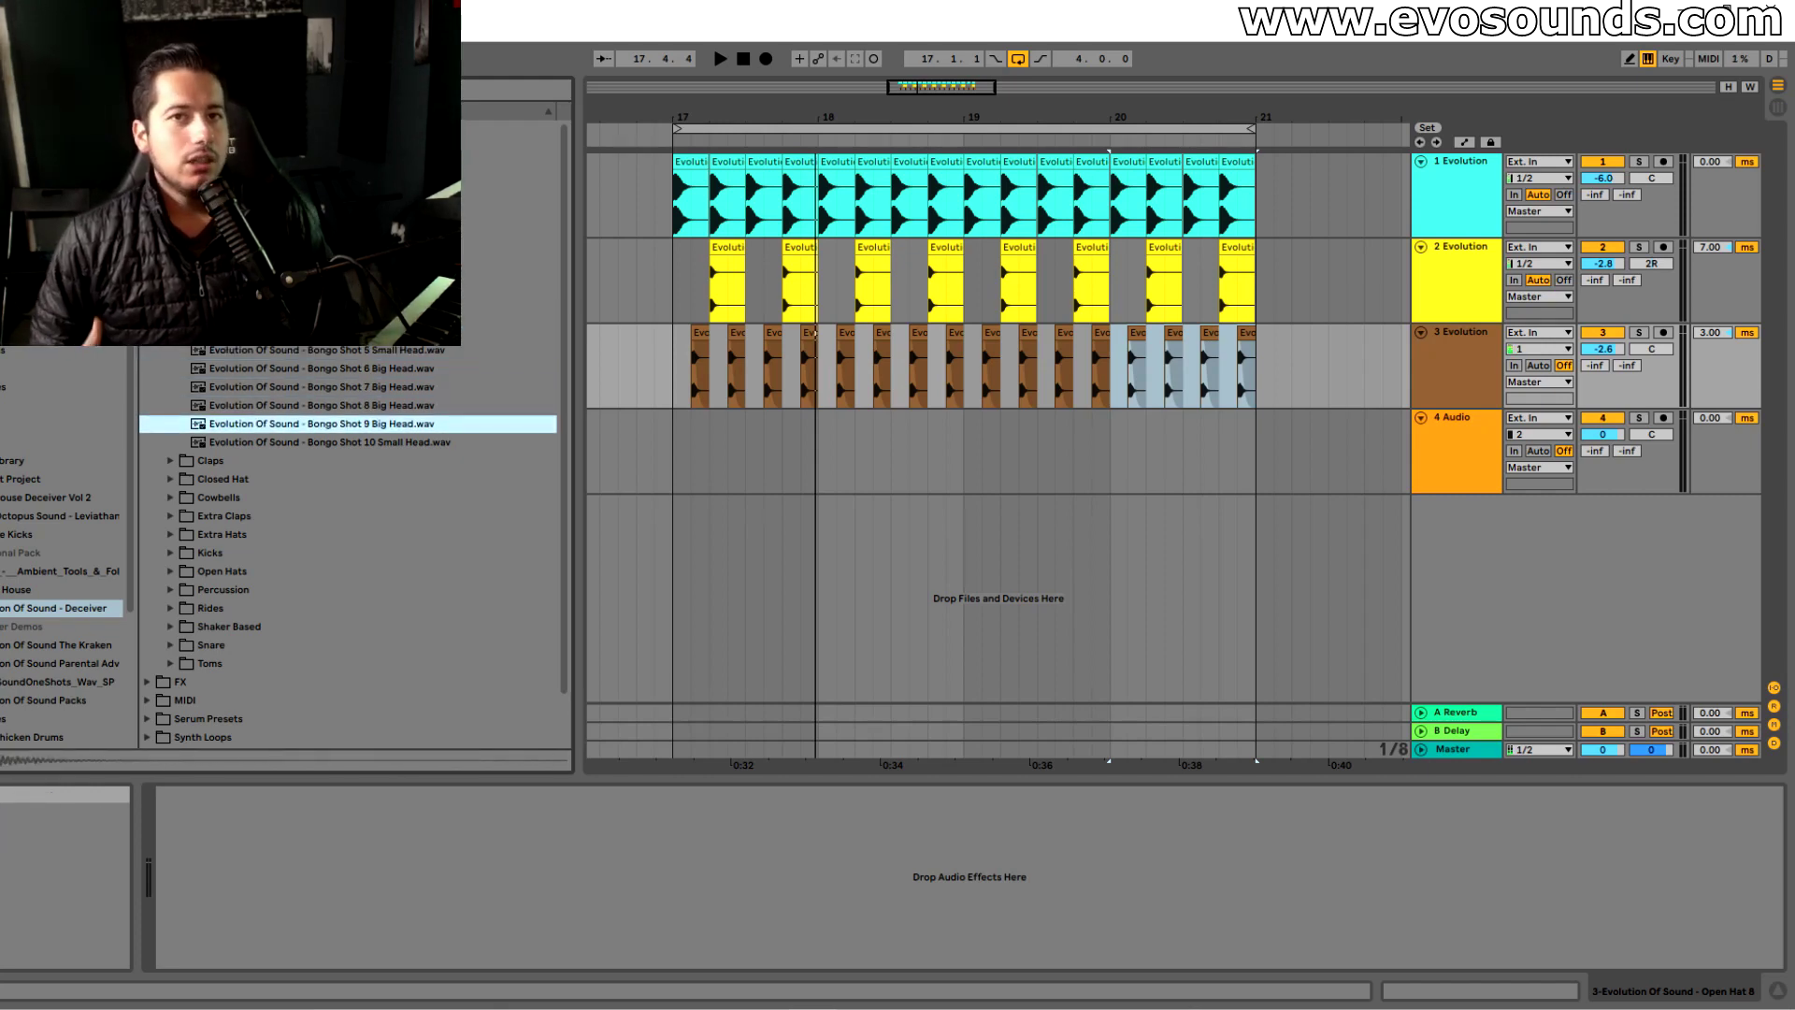
Insert a MIDI track below the open hat track and load an empty Drum Rack onto it
click(1435, 492)
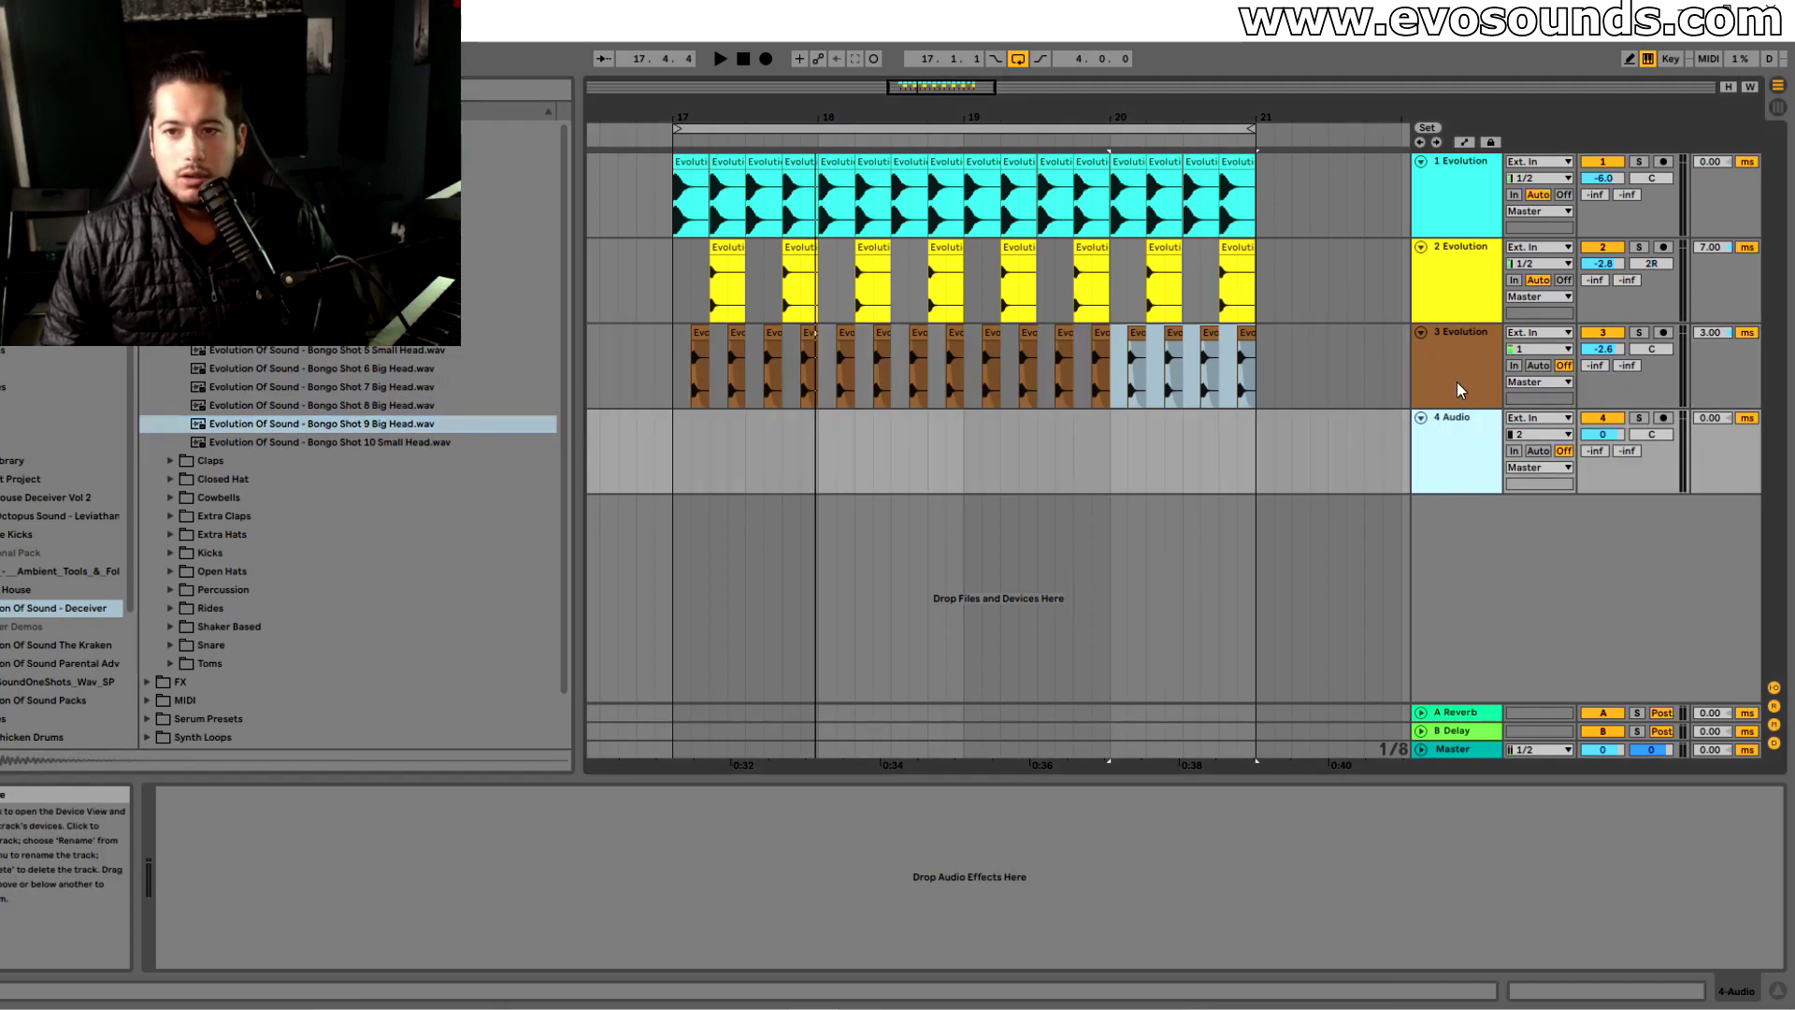
click(1459, 383)
key(ctrl+shift+t)
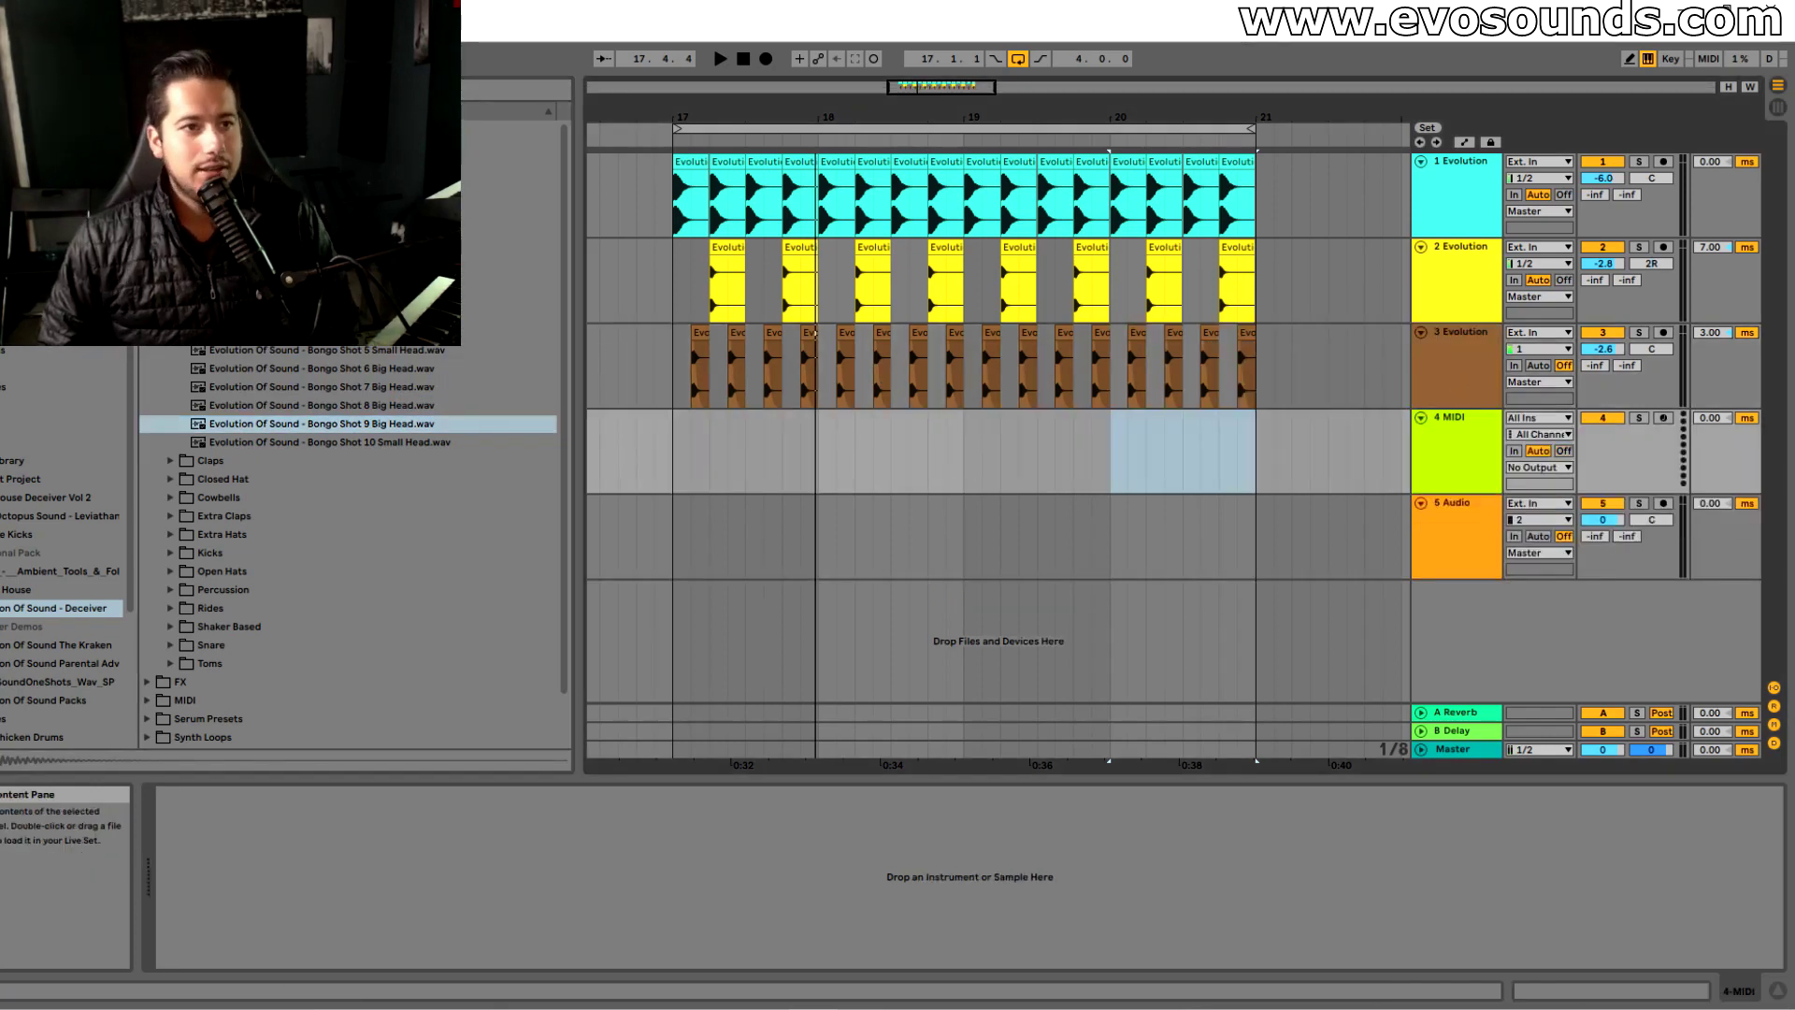
click(21, 239)
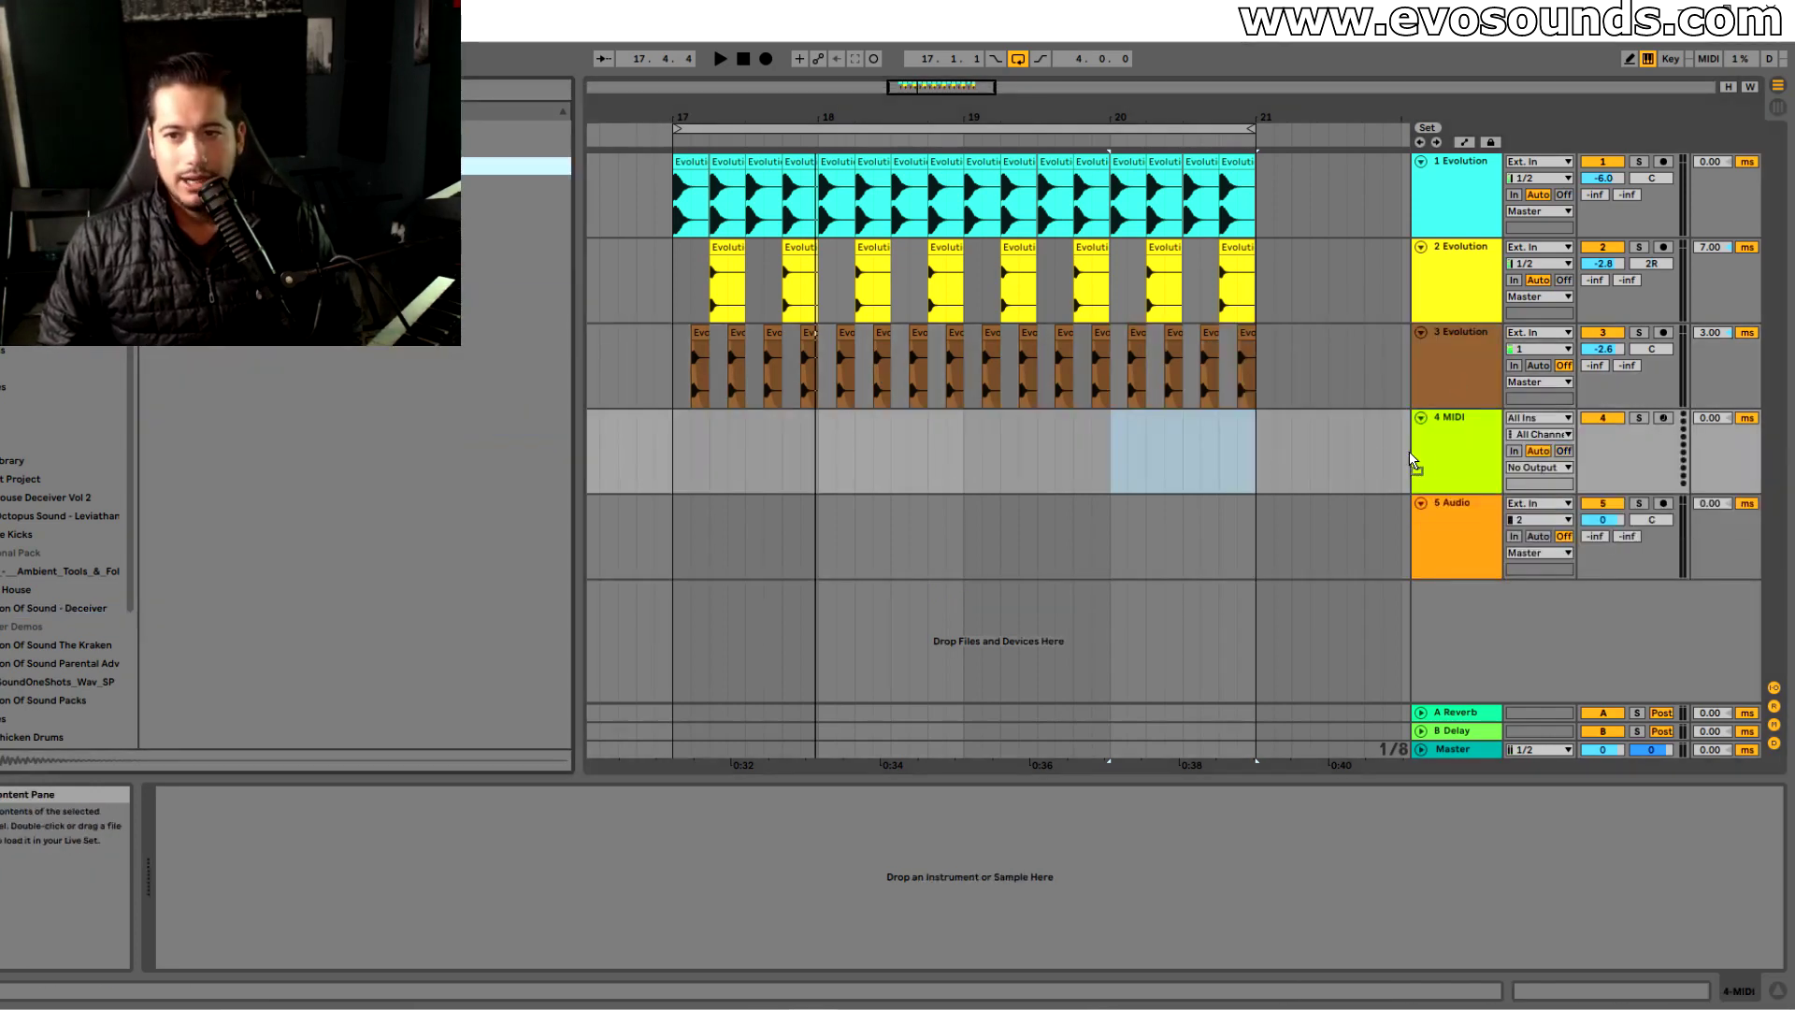
drag(1391, 449, 1311, 418)
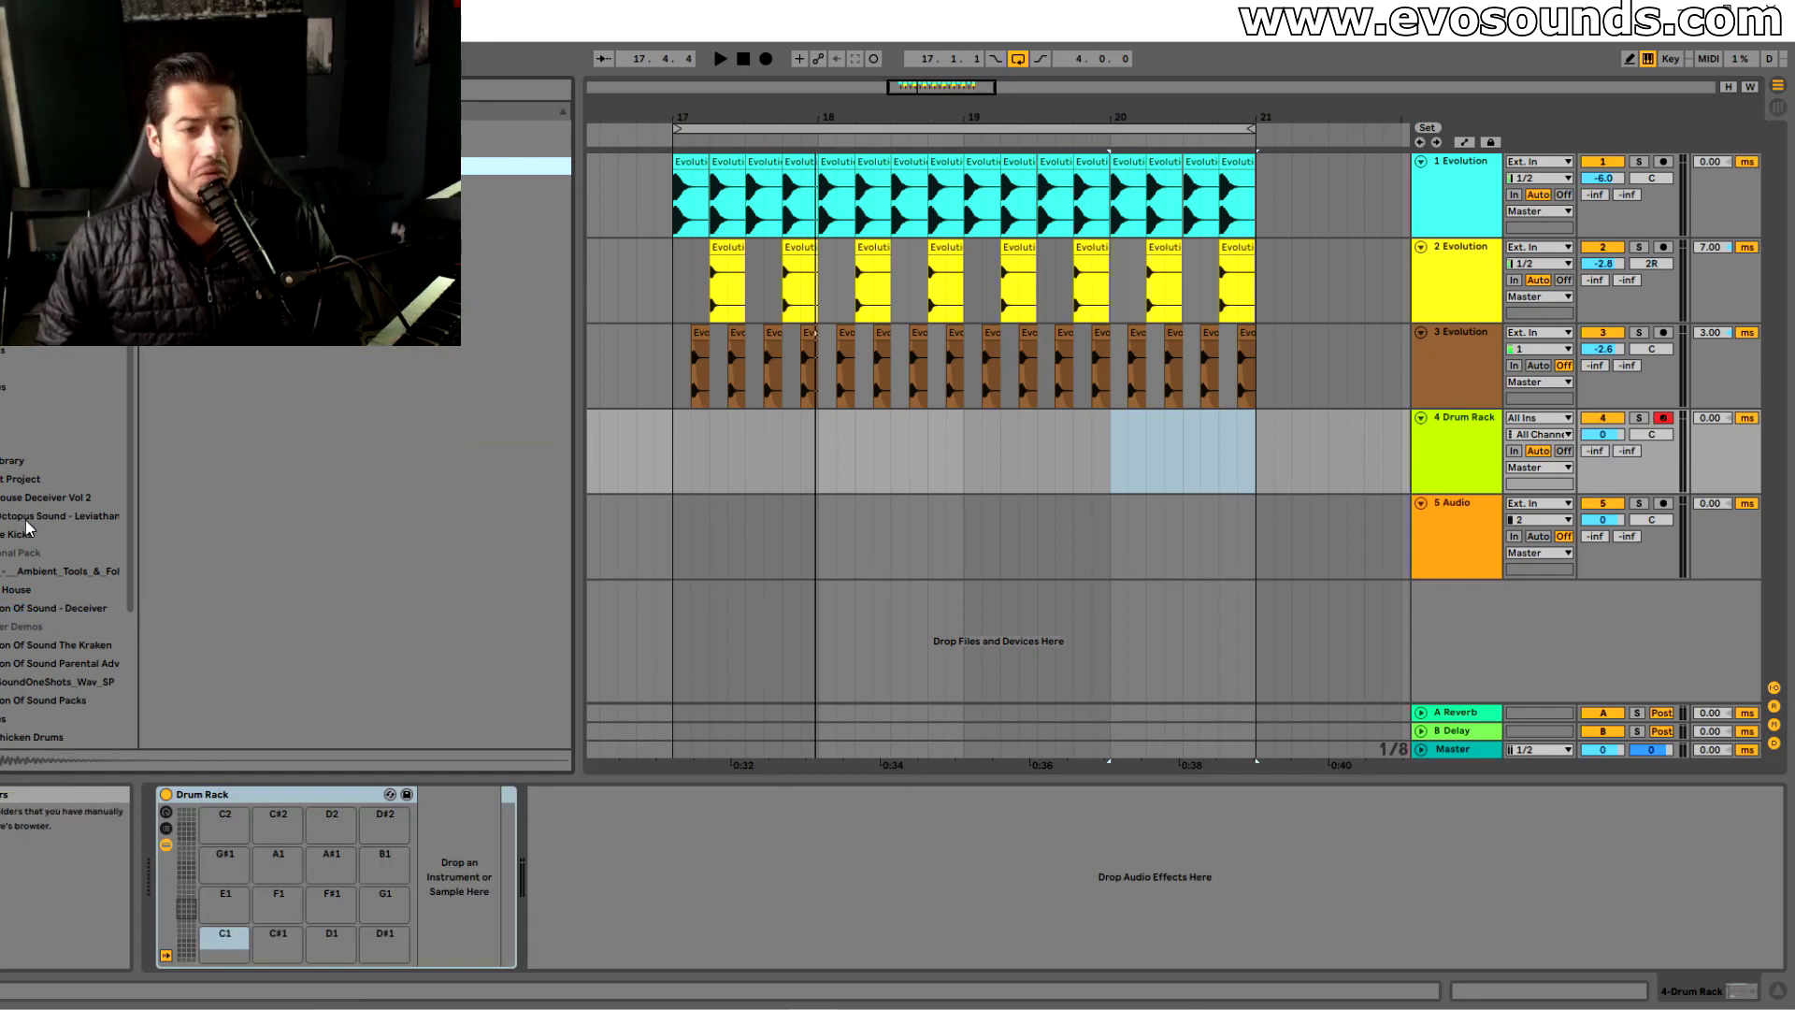
Load Evolution Of Sound - Bongo Shot 4 Small Head onto the Drum Rack's C2 pad
click(90, 604)
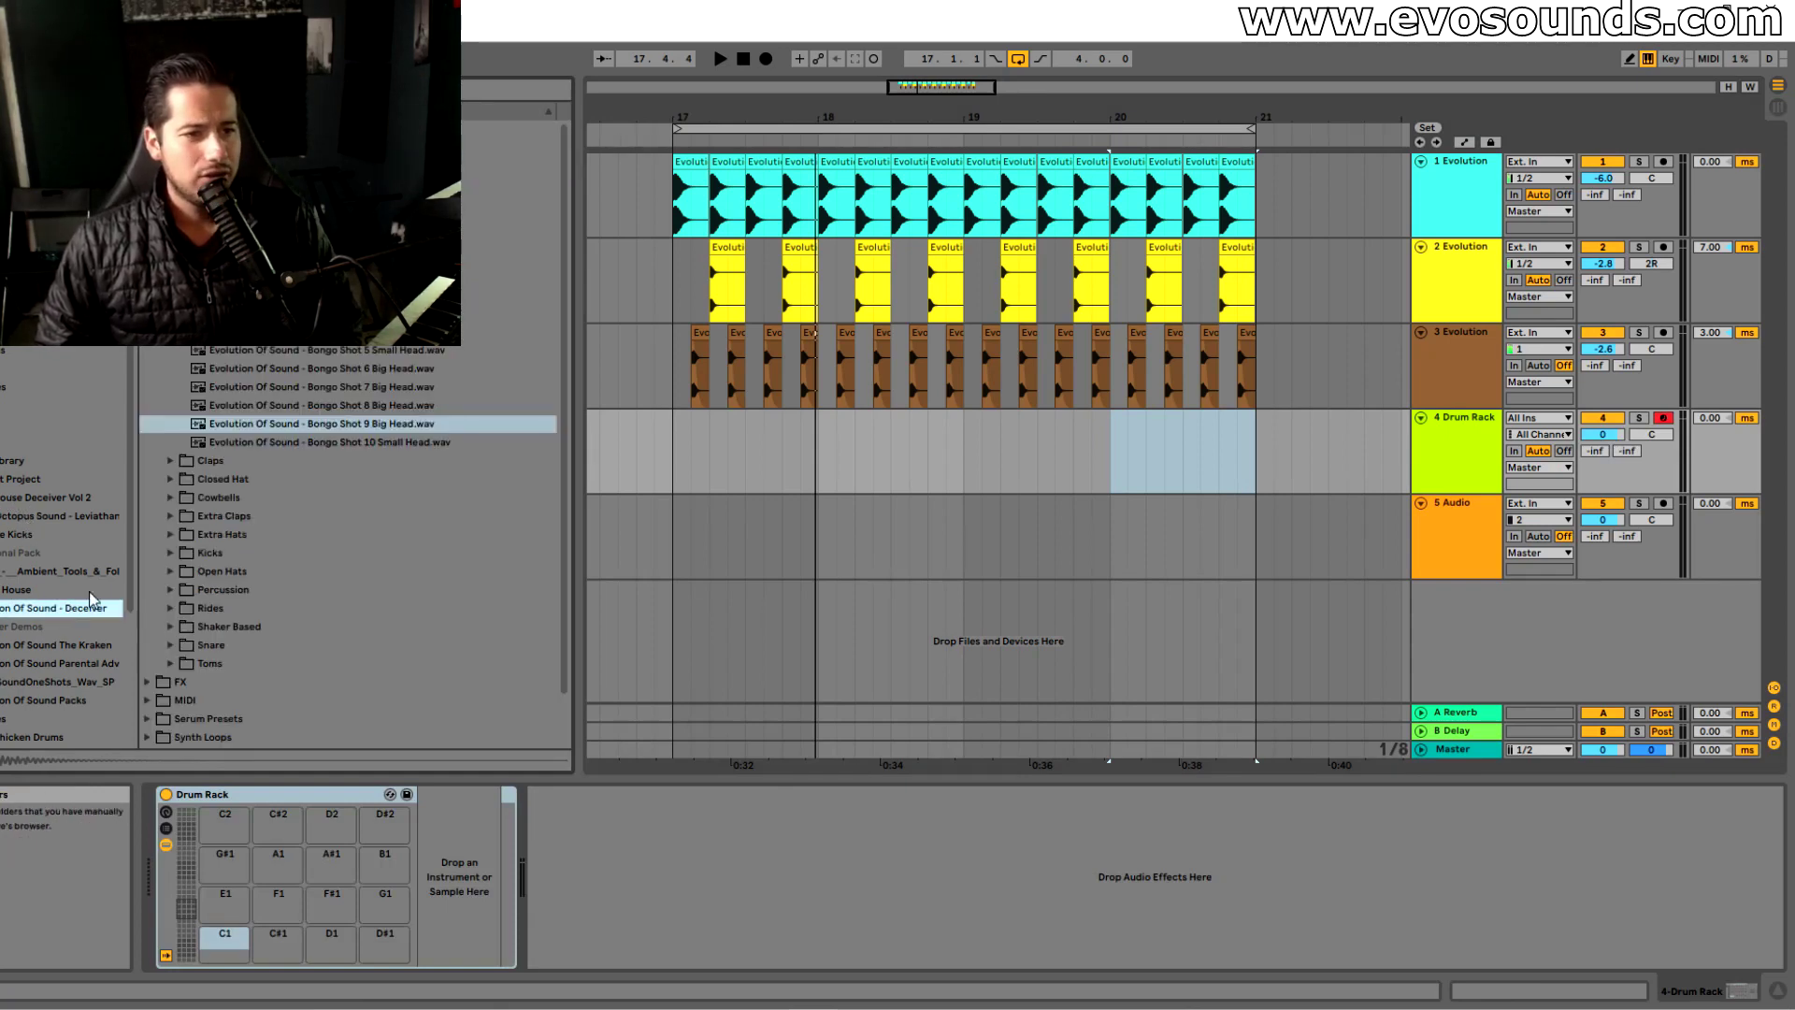
click(354, 349)
click(378, 331)
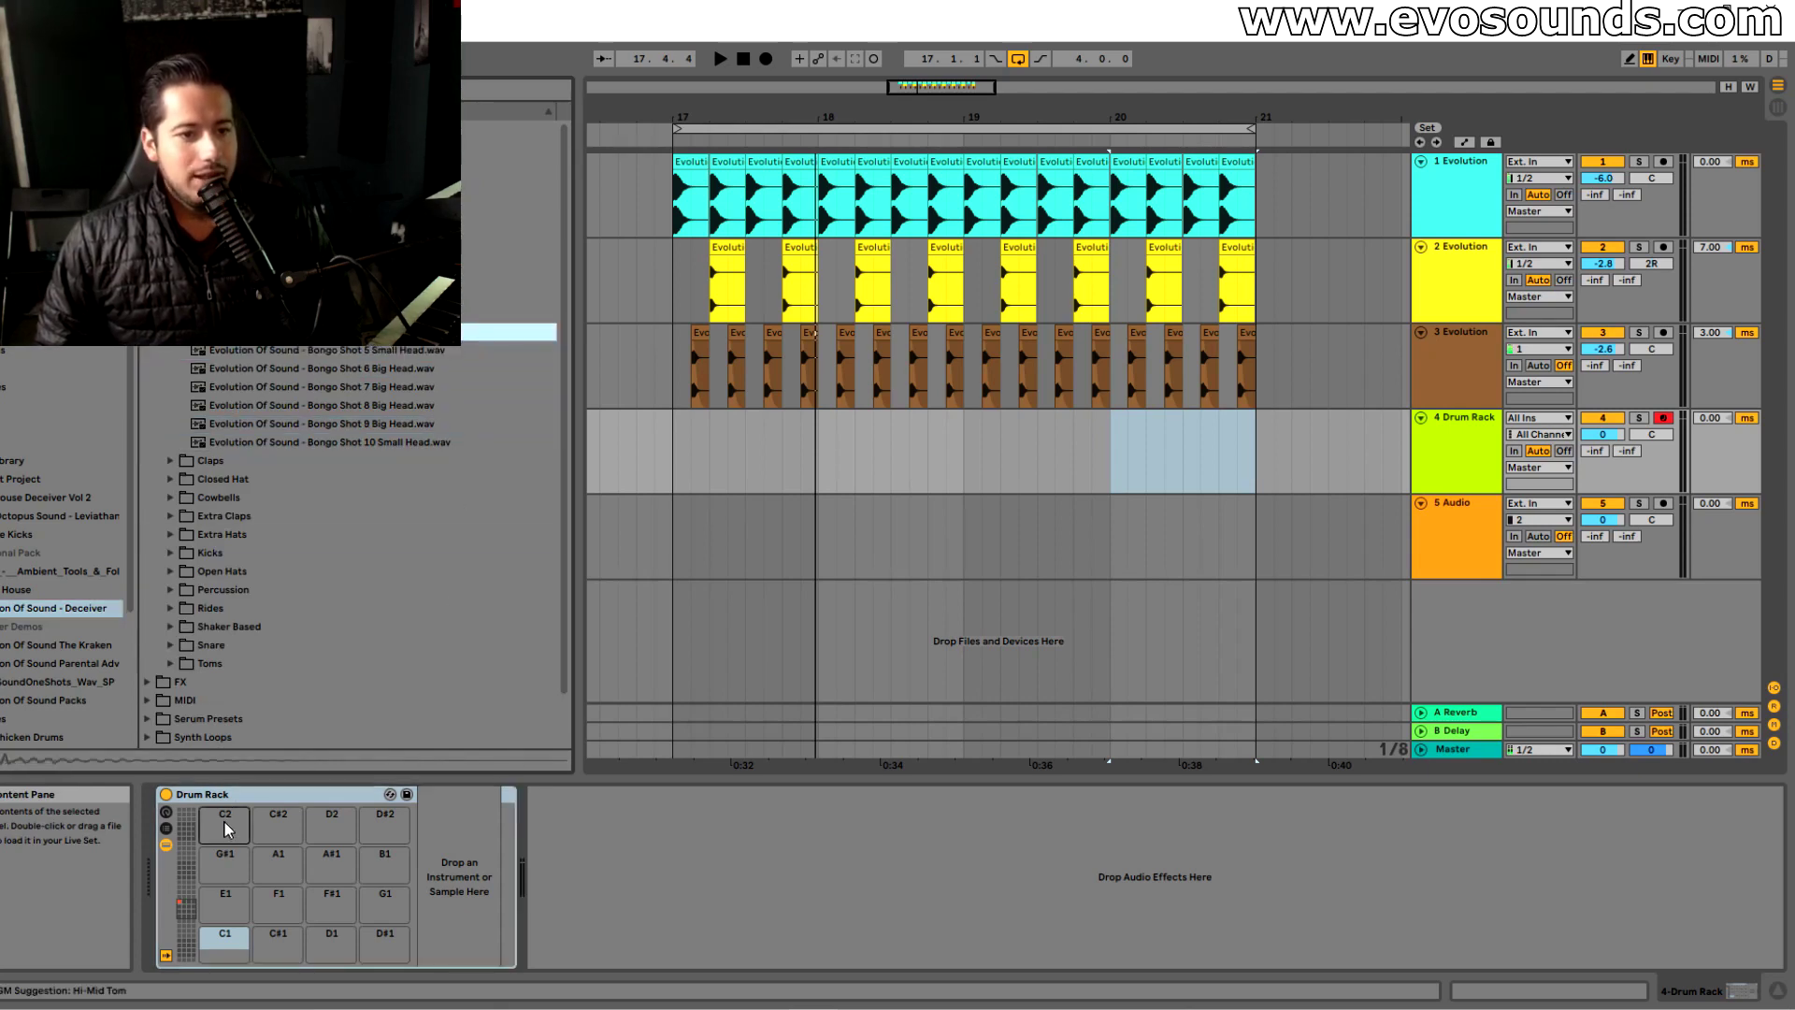
drag(224, 822, 226, 823)
Compare the big head bongo shots and load Evolution Of Sound - Bongo Shot 6 Big Head onto the C#2 pad
click(357, 403)
click(374, 387)
click(385, 424)
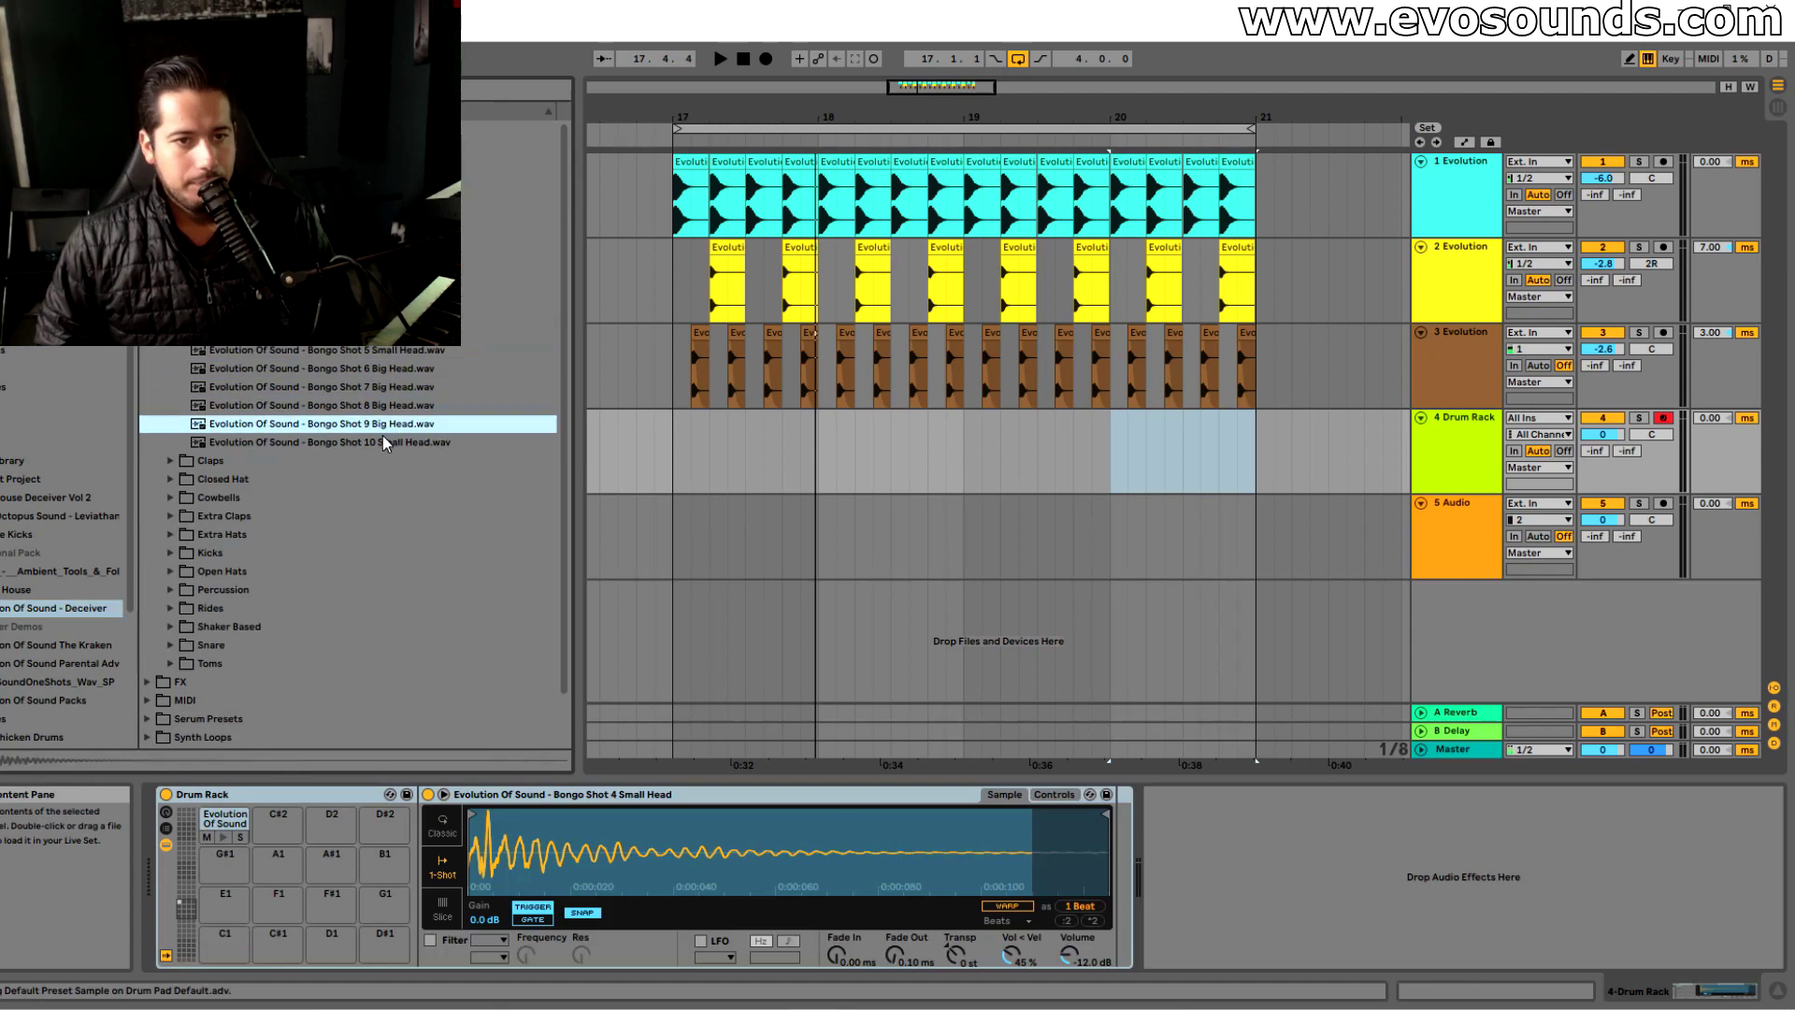
click(379, 386)
click(380, 373)
click(383, 398)
click(389, 371)
click(396, 430)
click(328, 367)
drag(282, 765, 277, 821)
Create a four-bar MIDI clip from bar 17 to 21 on the Drum Rack track and write a half-bar pattern with both bongos
key(space)
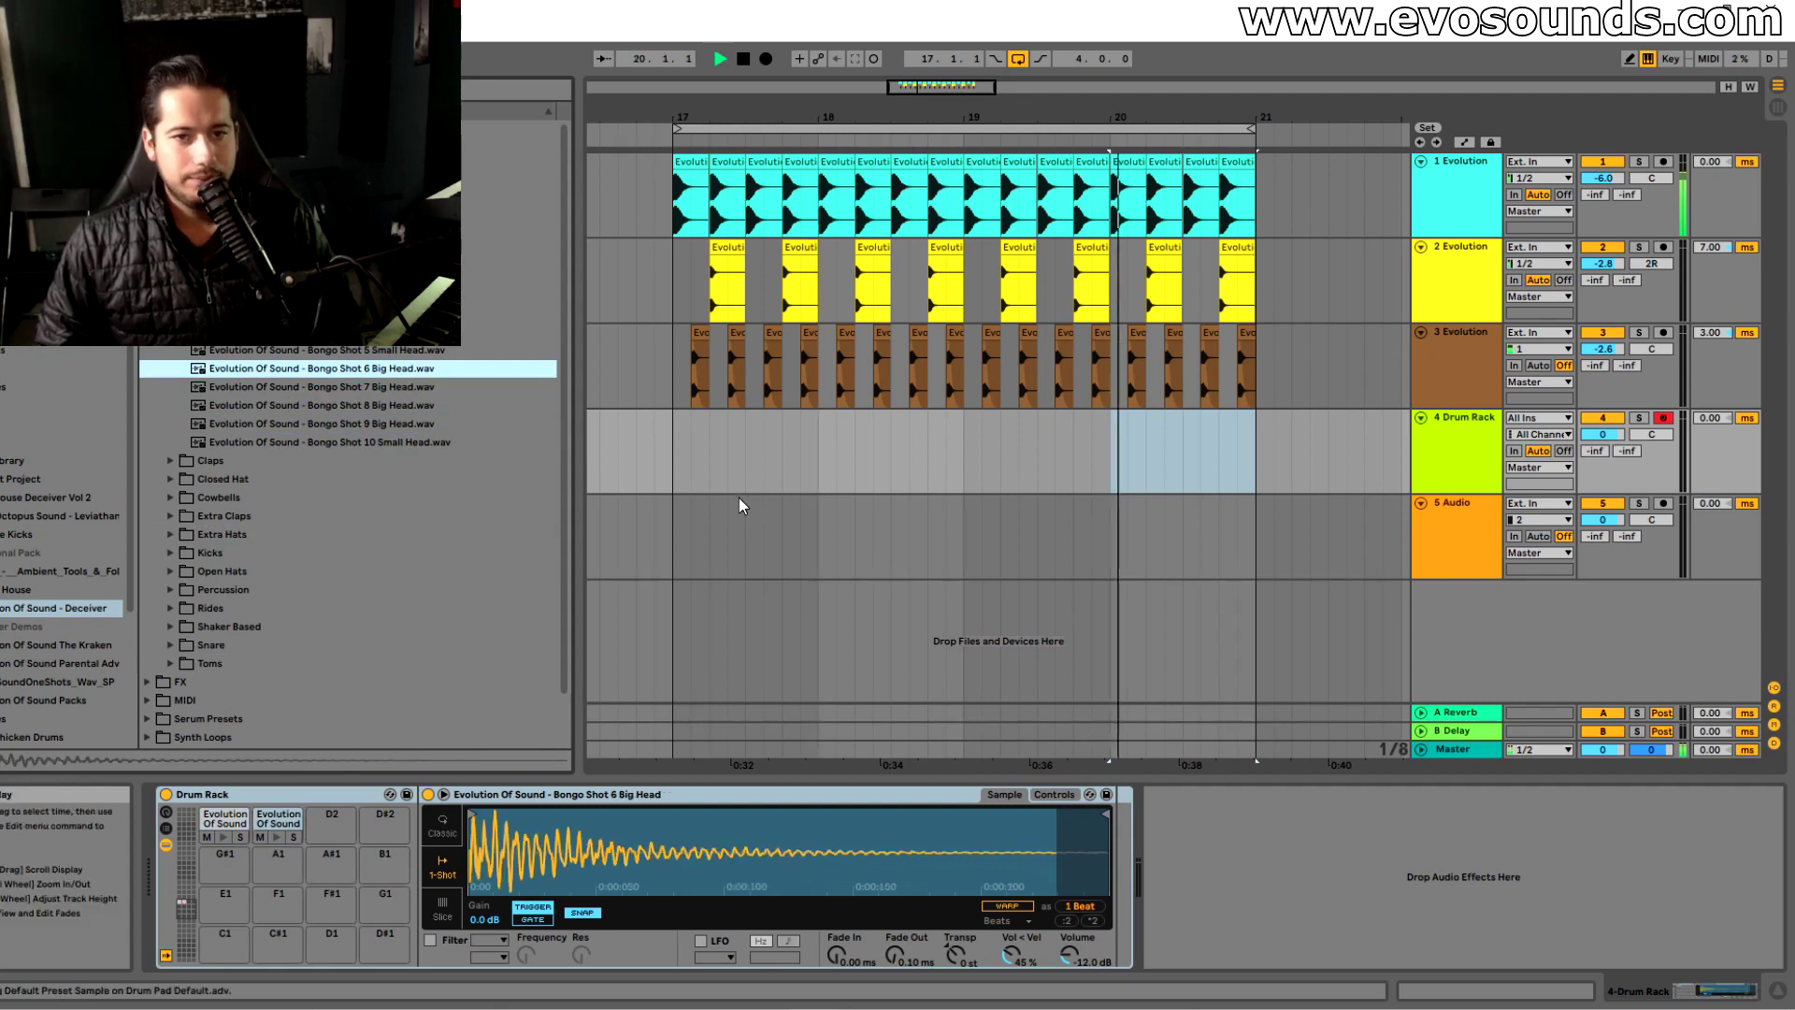
click(679, 456)
key(space)
drag(738, 468, 1260, 486)
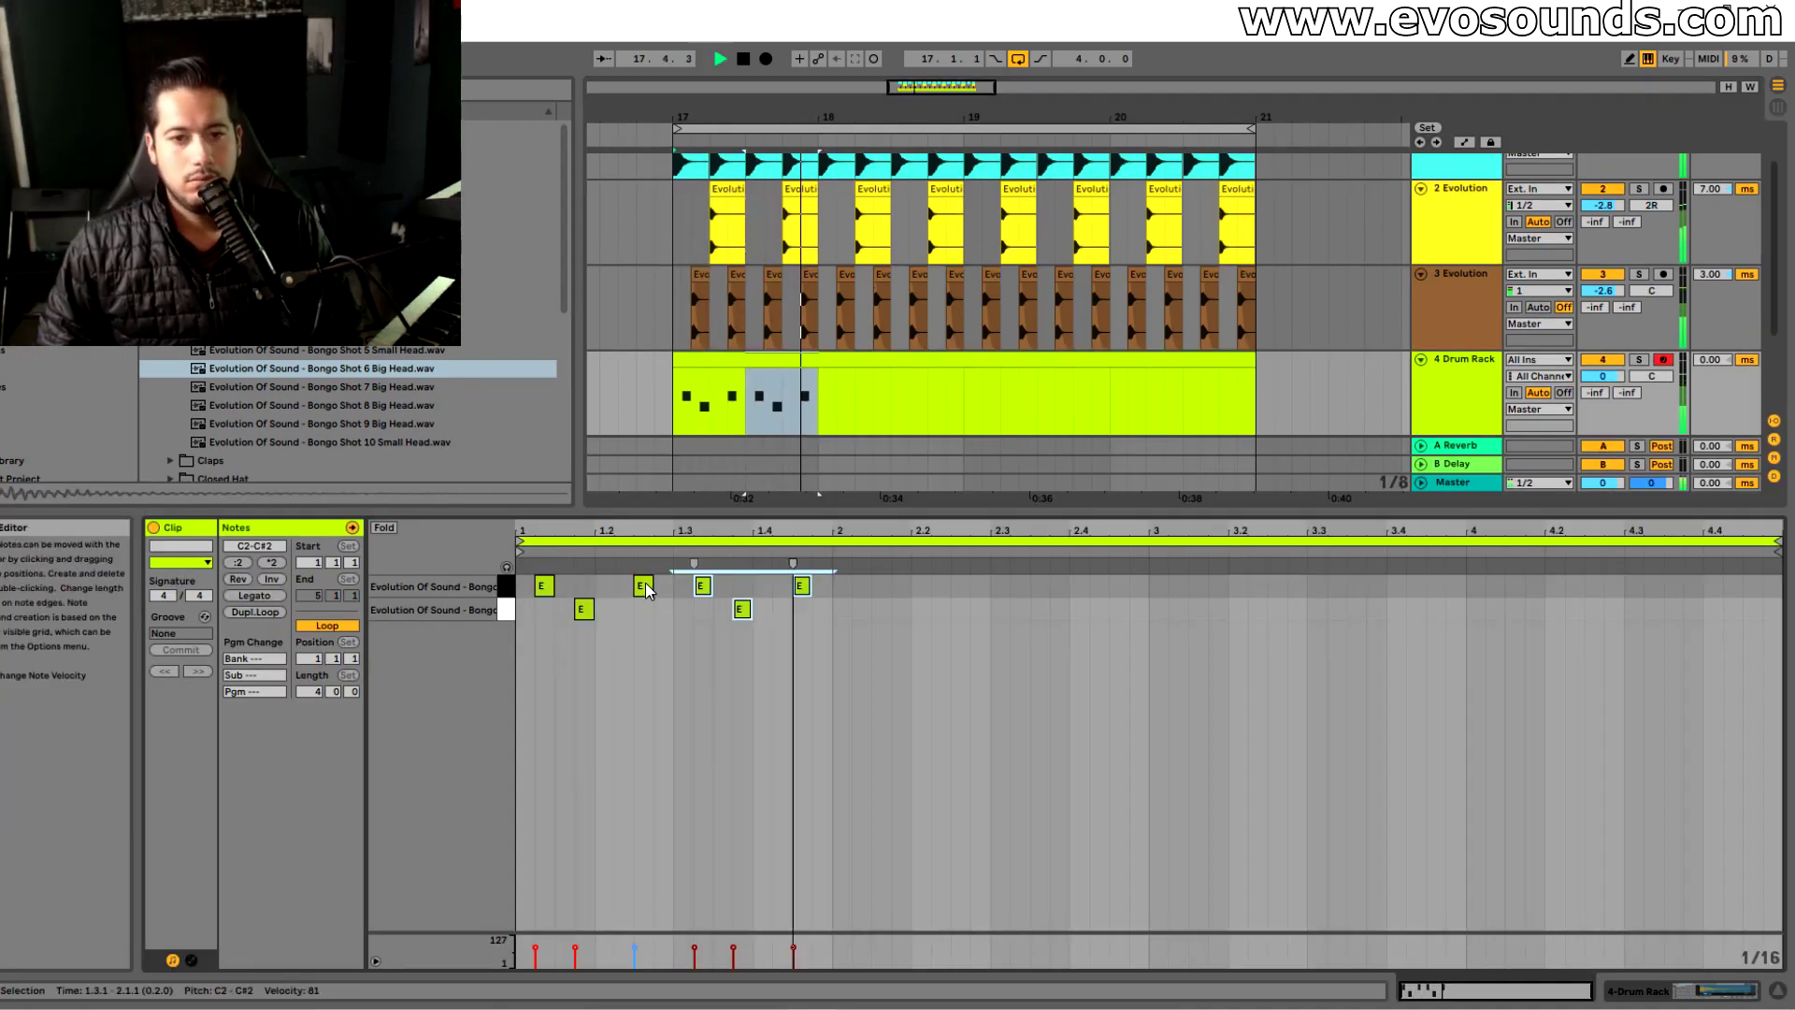
Duplicate the half-bar bongo pattern to fill the four-bar clip, then stop playback
key(ctrl+d)
key(ctrl+d)
key(ctrl+d)
key(ctrl+d)
key(ctrl+d)
key(ctrl+d)
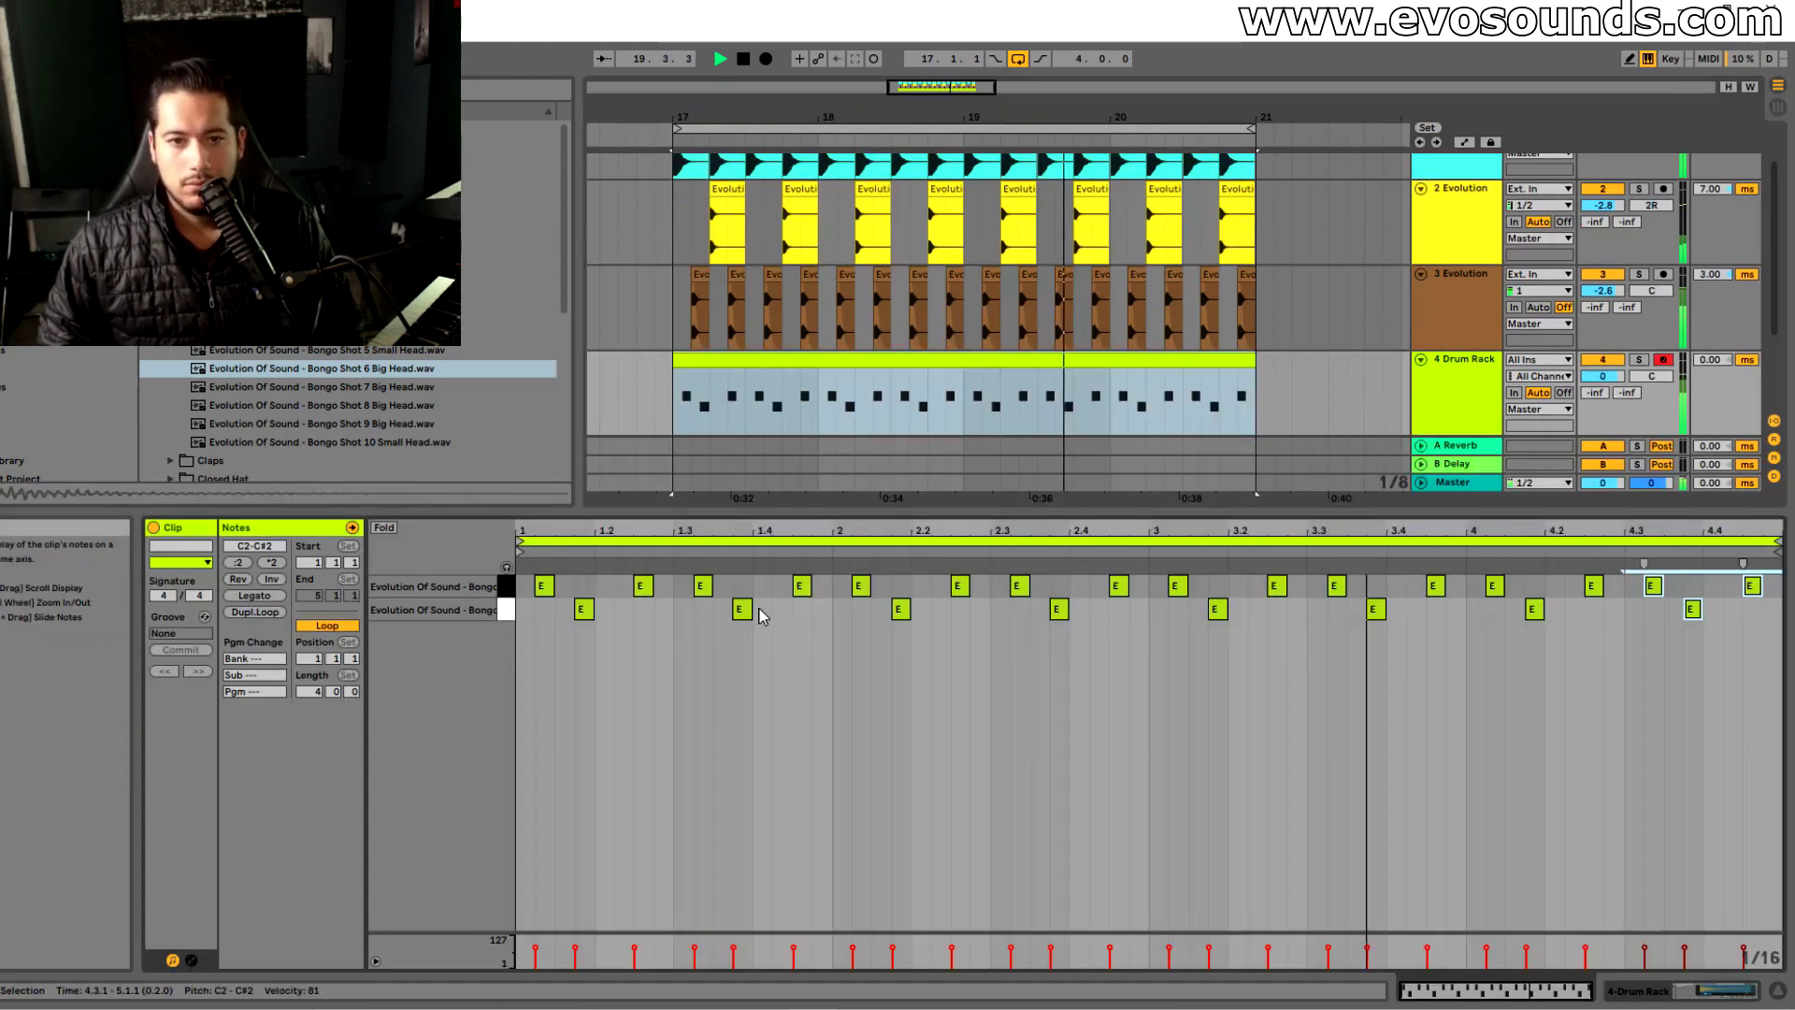
key(space)
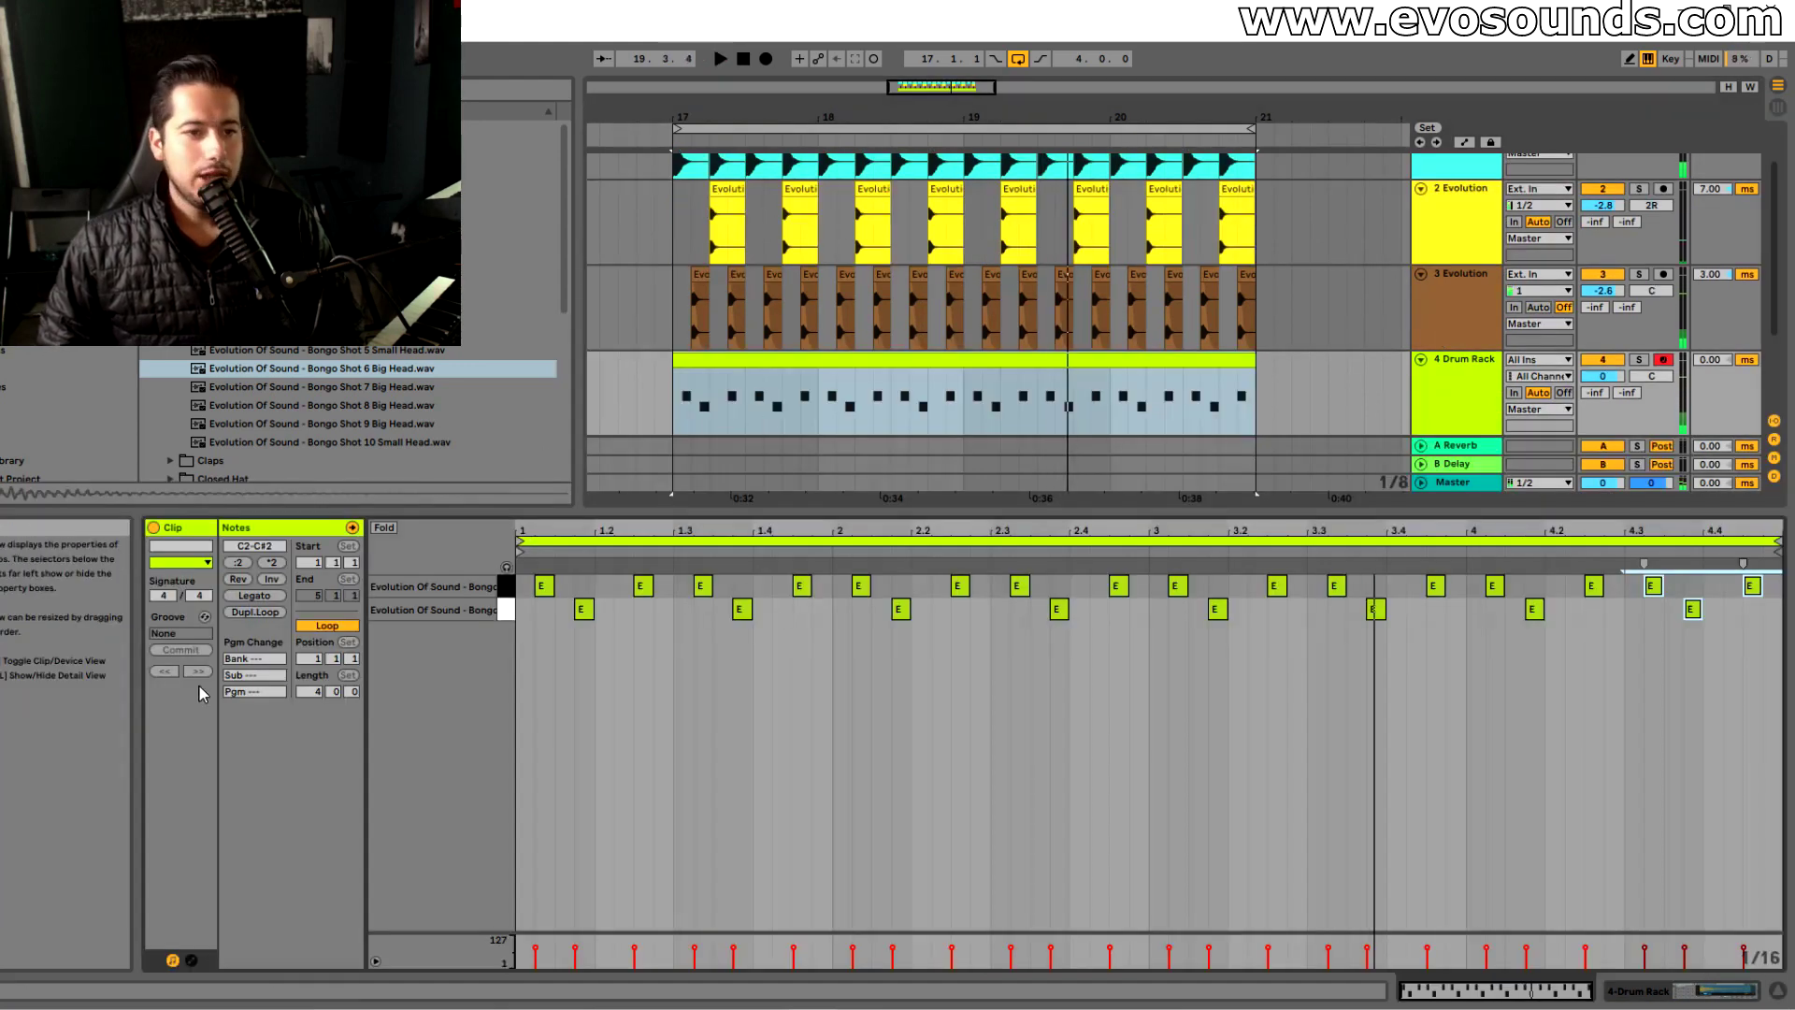
Apply the MPC 16 Double Up-50 groove to the bongo MIDI clip and commit it
click(205, 617)
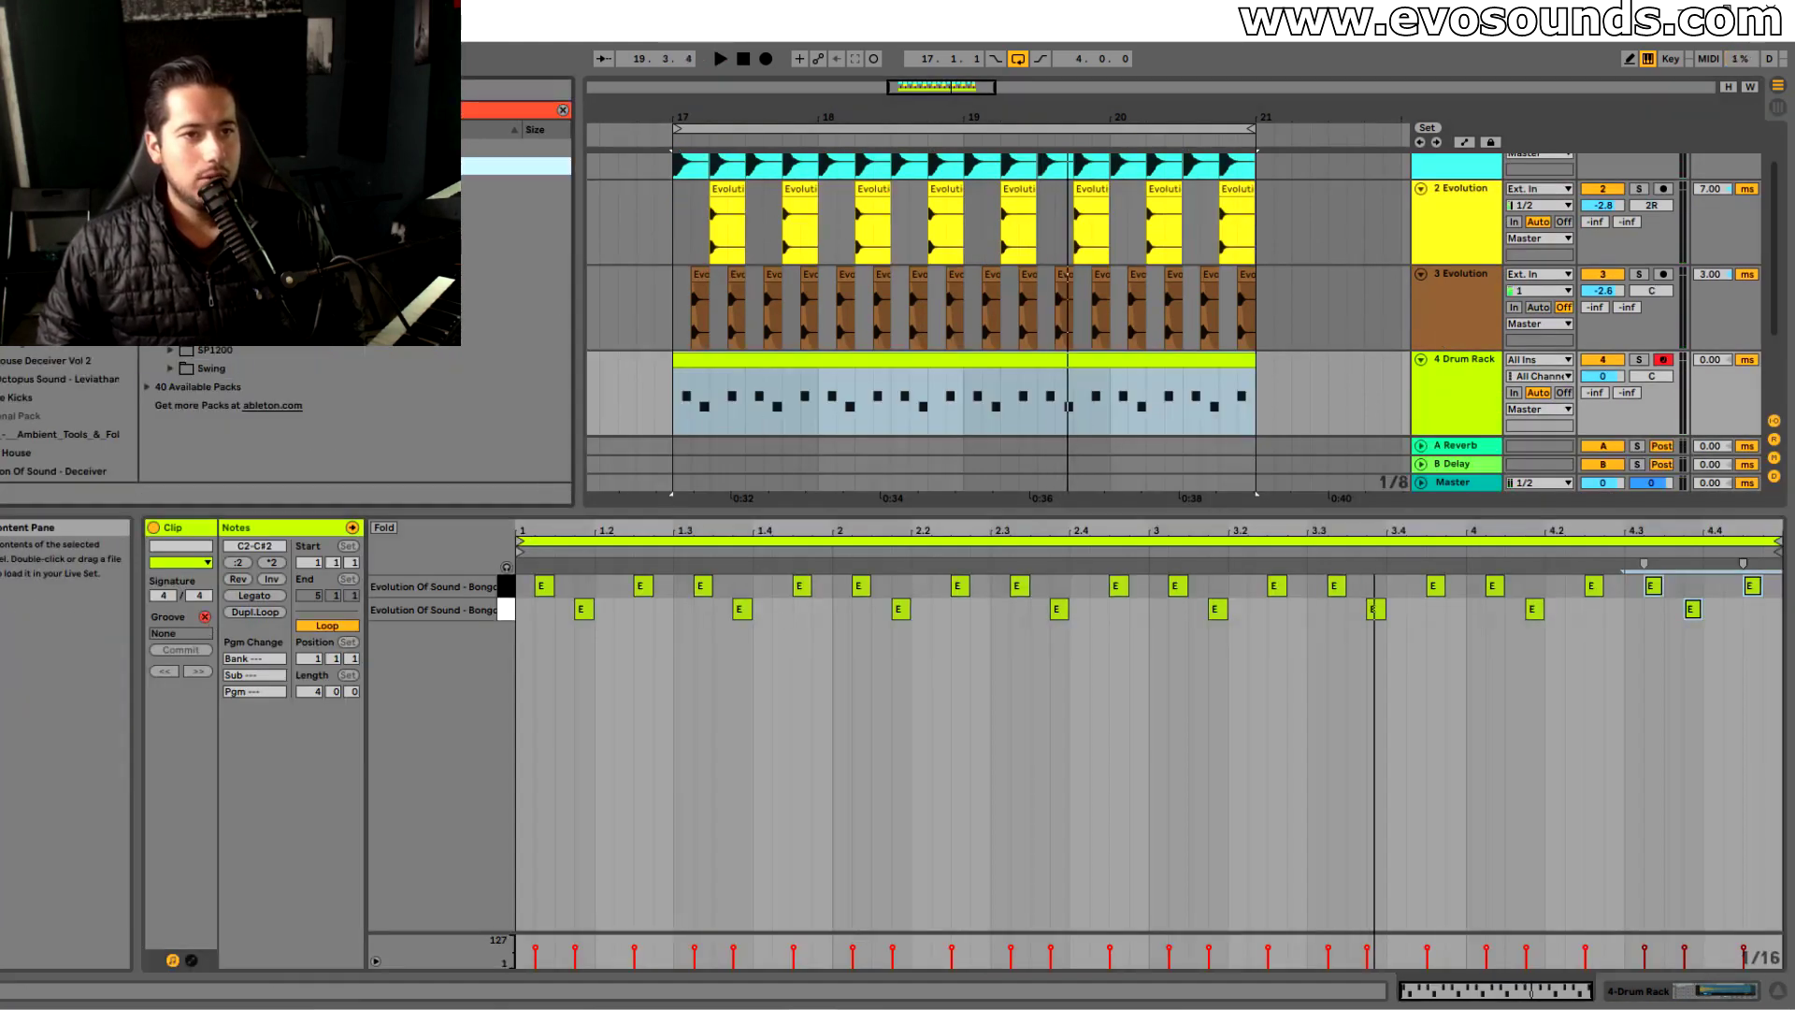
click(170, 239)
scroll(244, 401, down, 8)
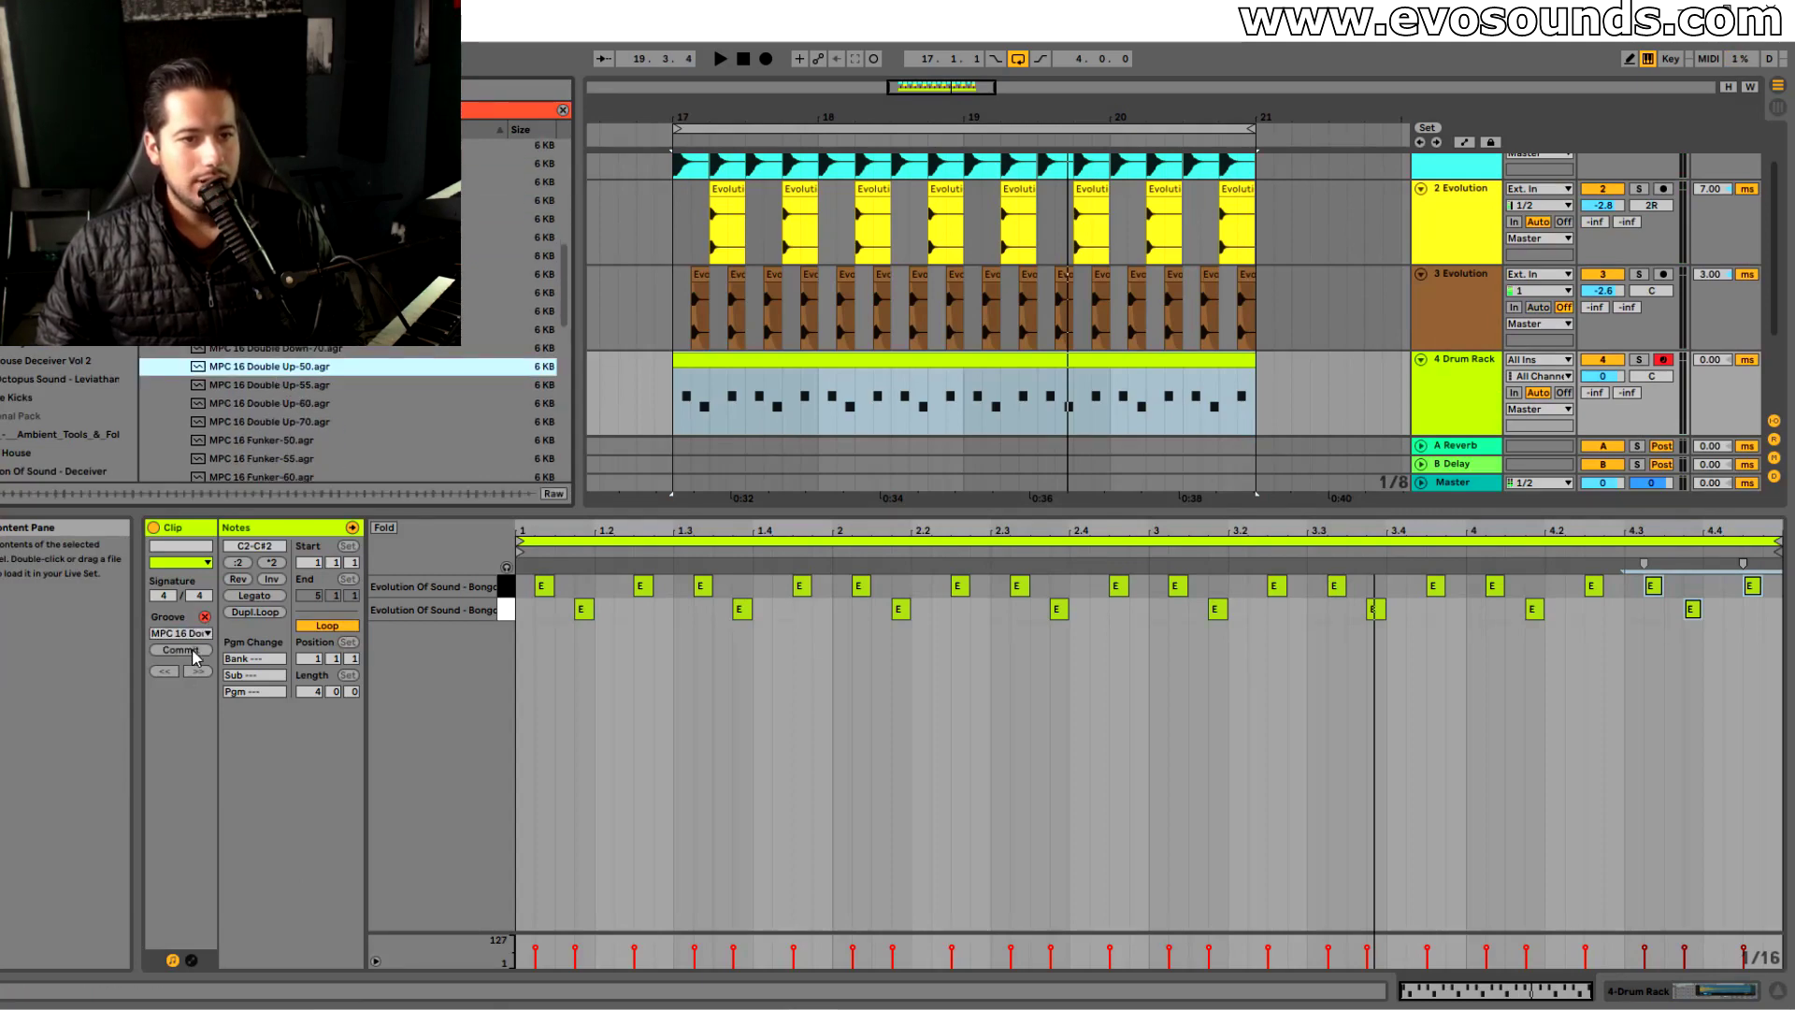
click(182, 650)
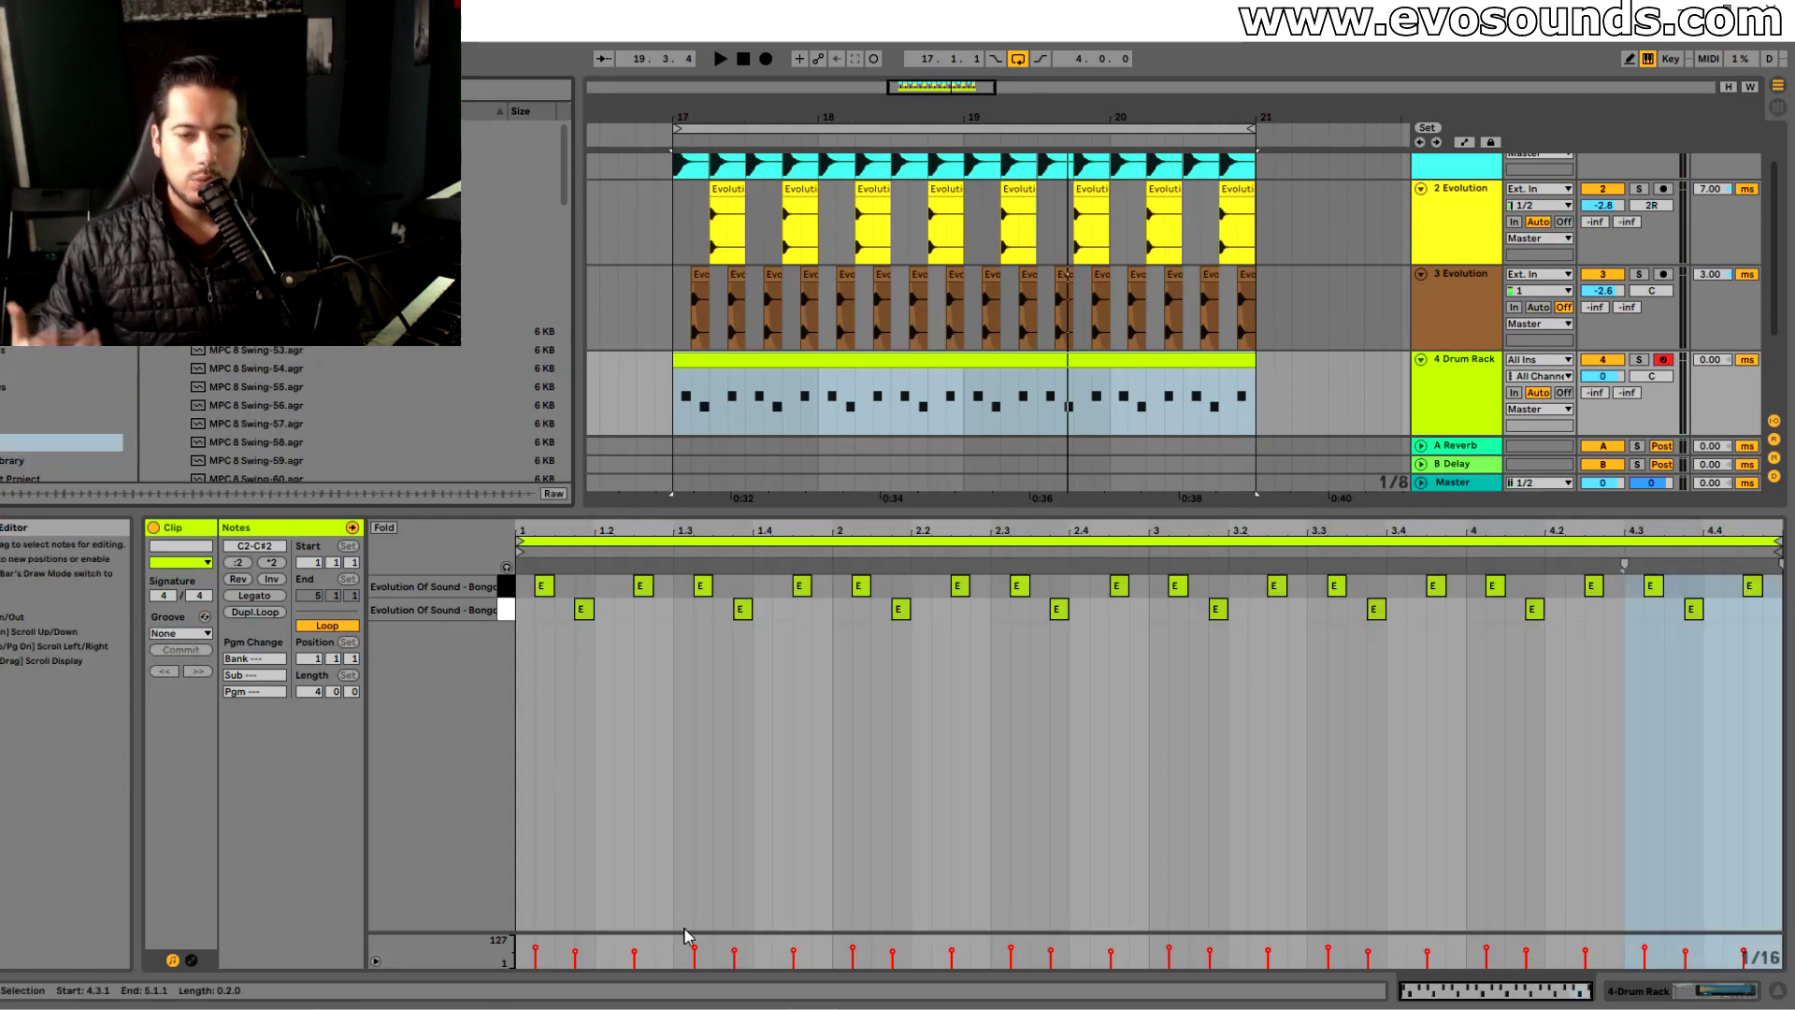
Play the loop and set the Drum Rack track's volume to -1.0 dB and the open hat track's to -7.2 dB
mouse_move(537, 540)
mouse_down()
mouse_move(537, 654)
mouse_move(537, 541)
mouse_up()
key(space)
double_click(1435, 393)
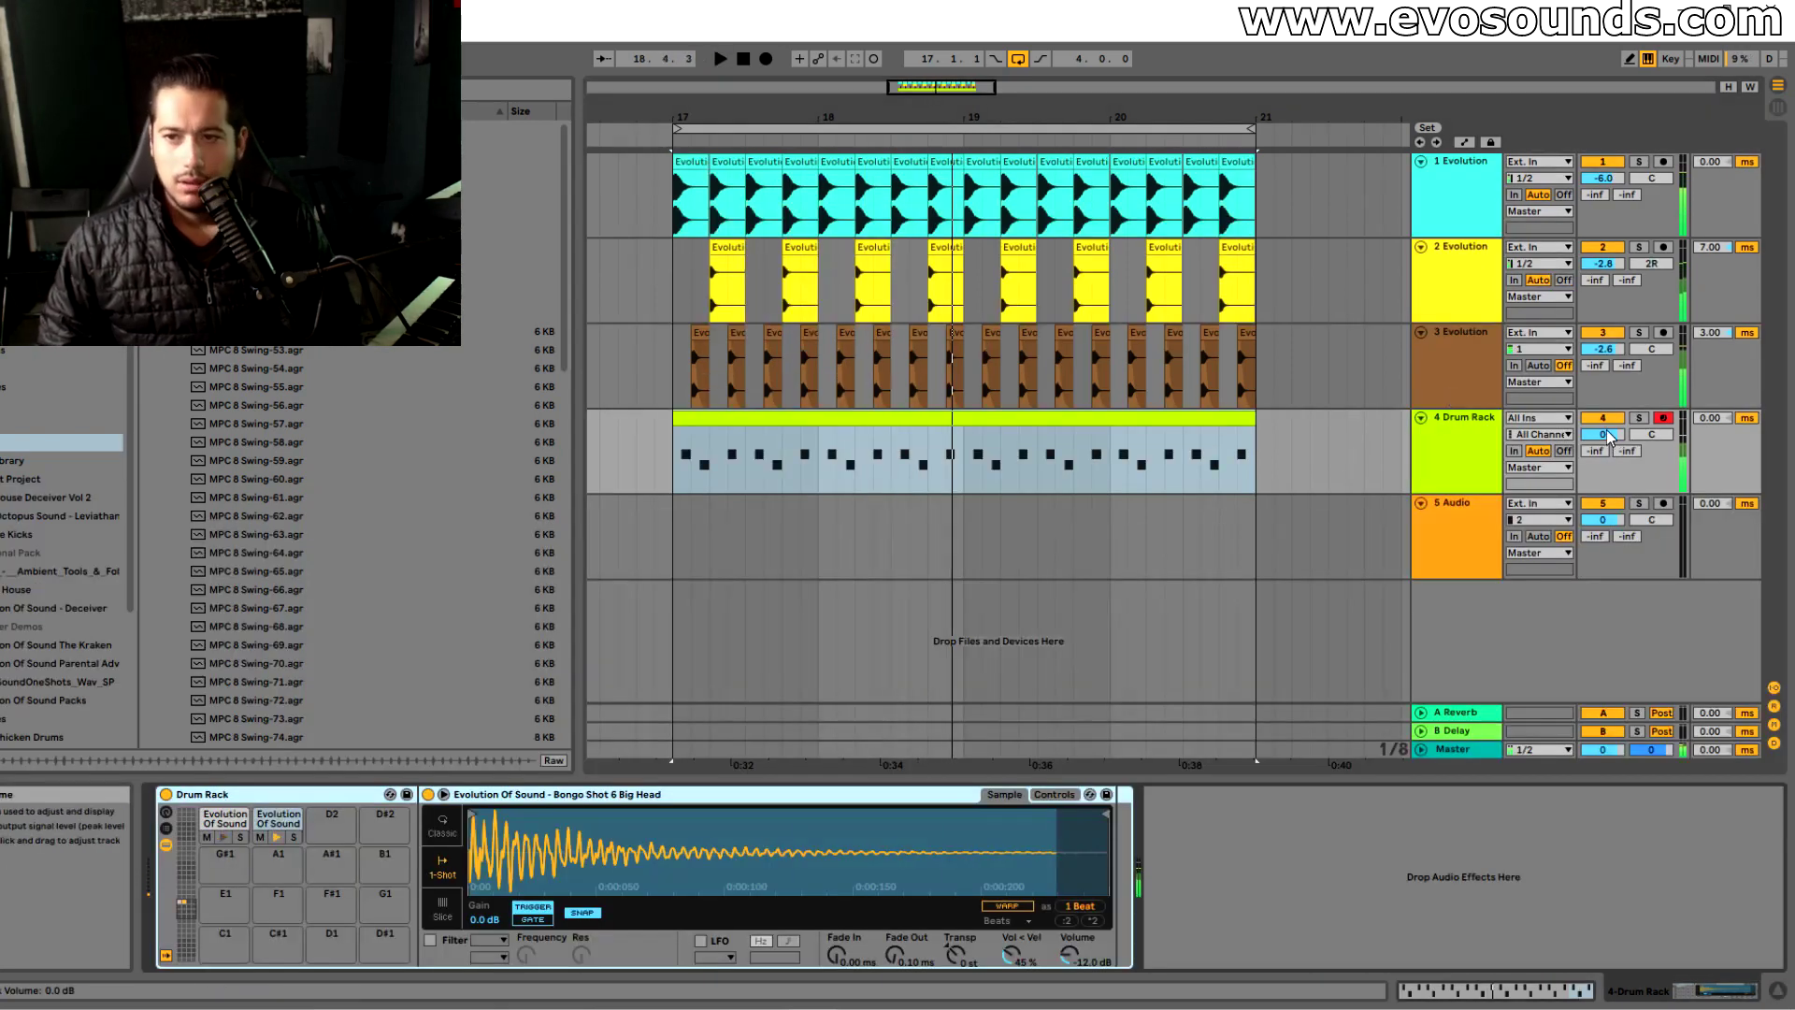
key(Tab)
key(space)
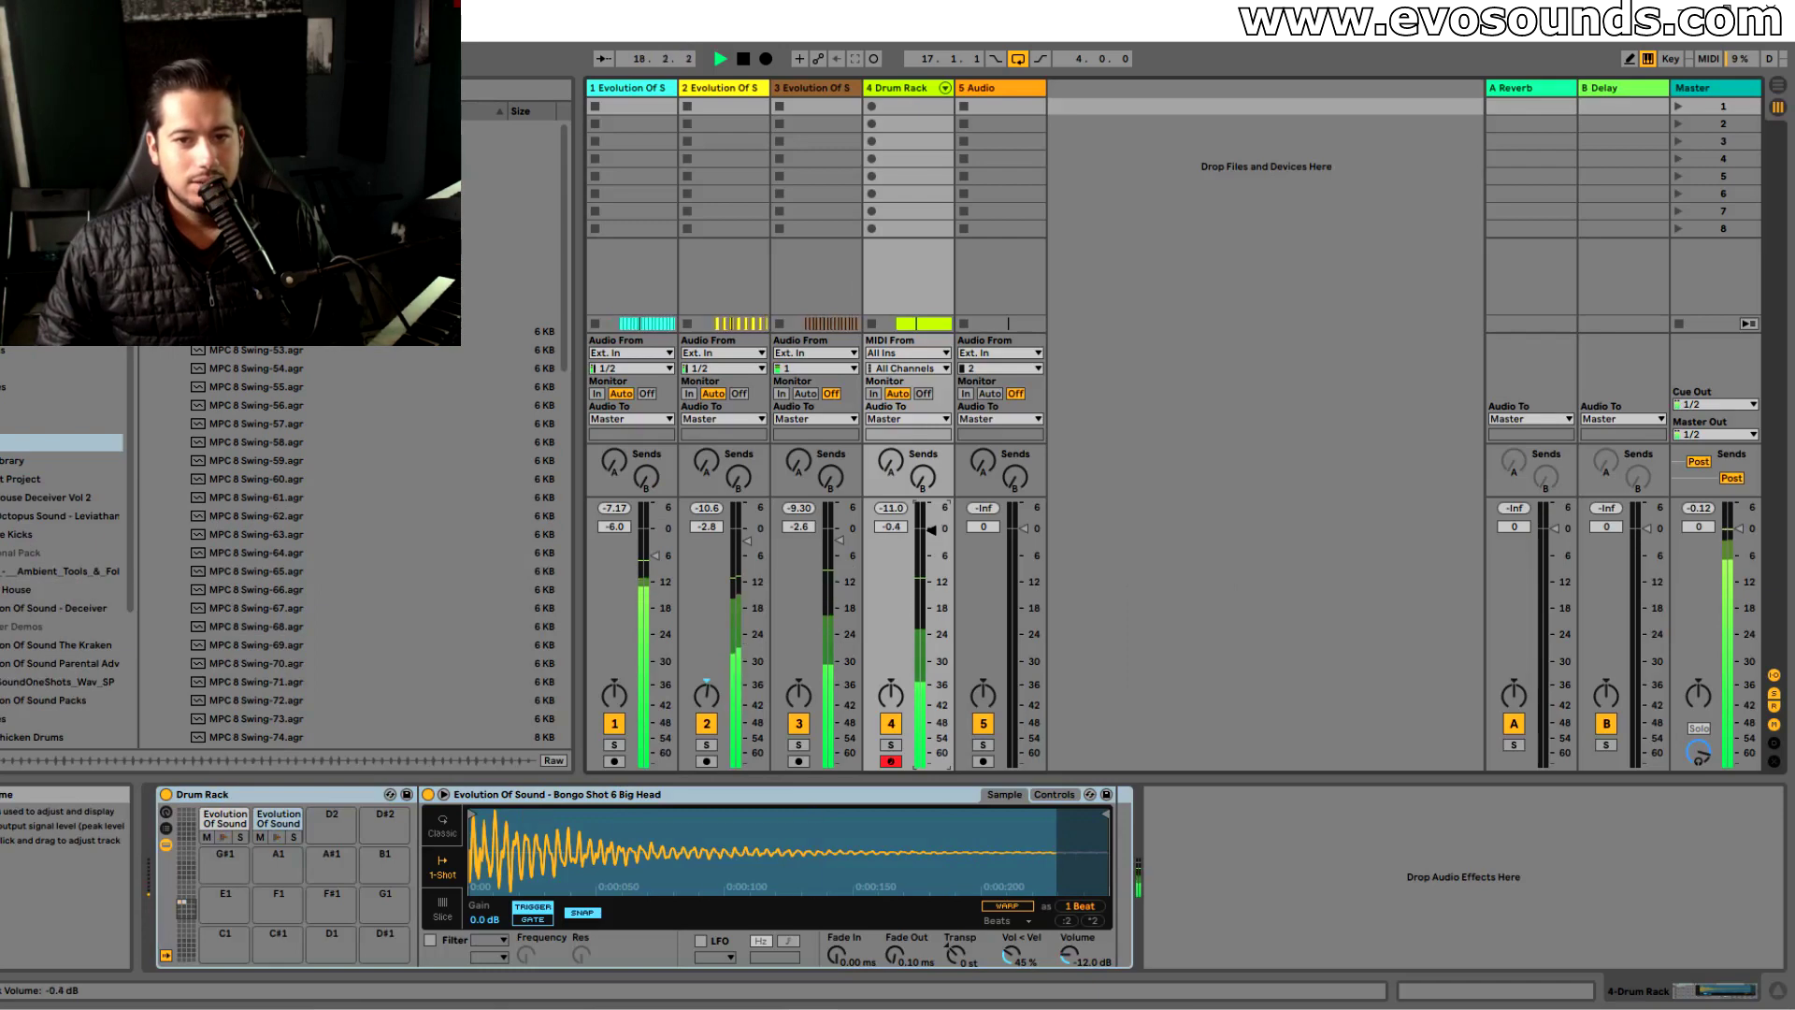
key(Tab)
key(Tab)
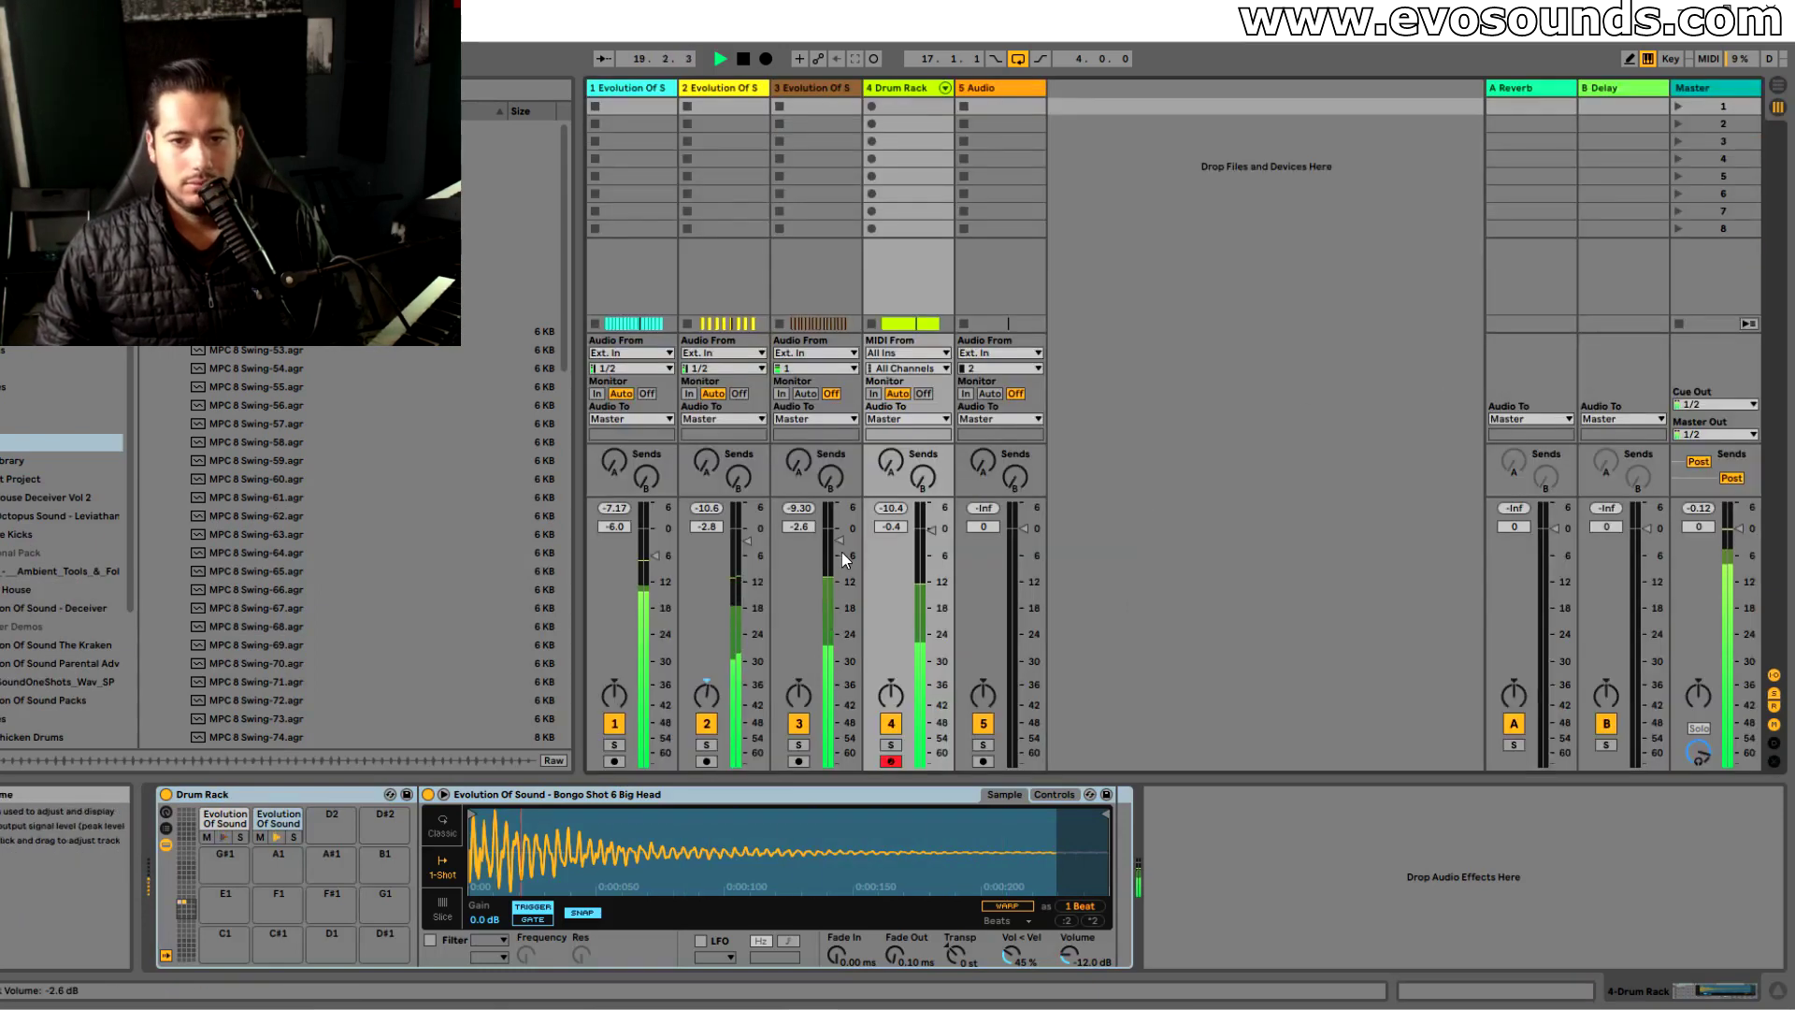
key(Tab)
key(space)
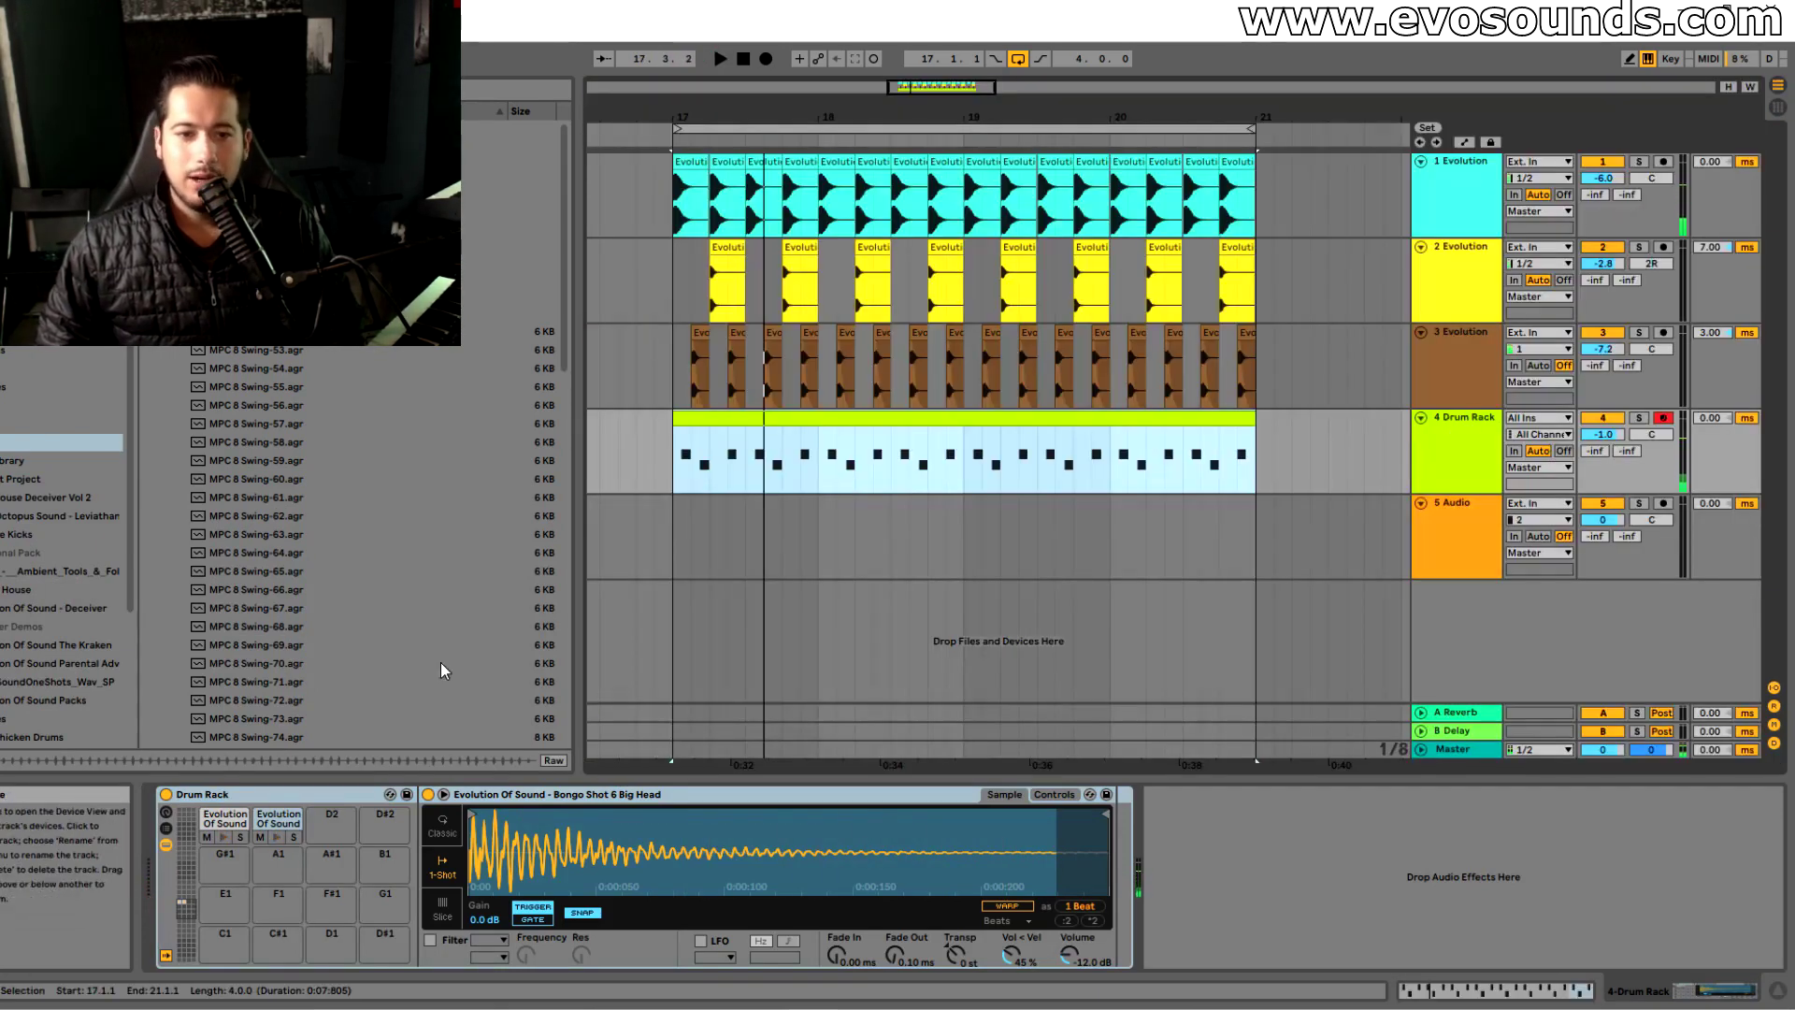
Transpose the Bongo Shot 6 Big Head sample to -5 st while the loop plays
click(224, 838)
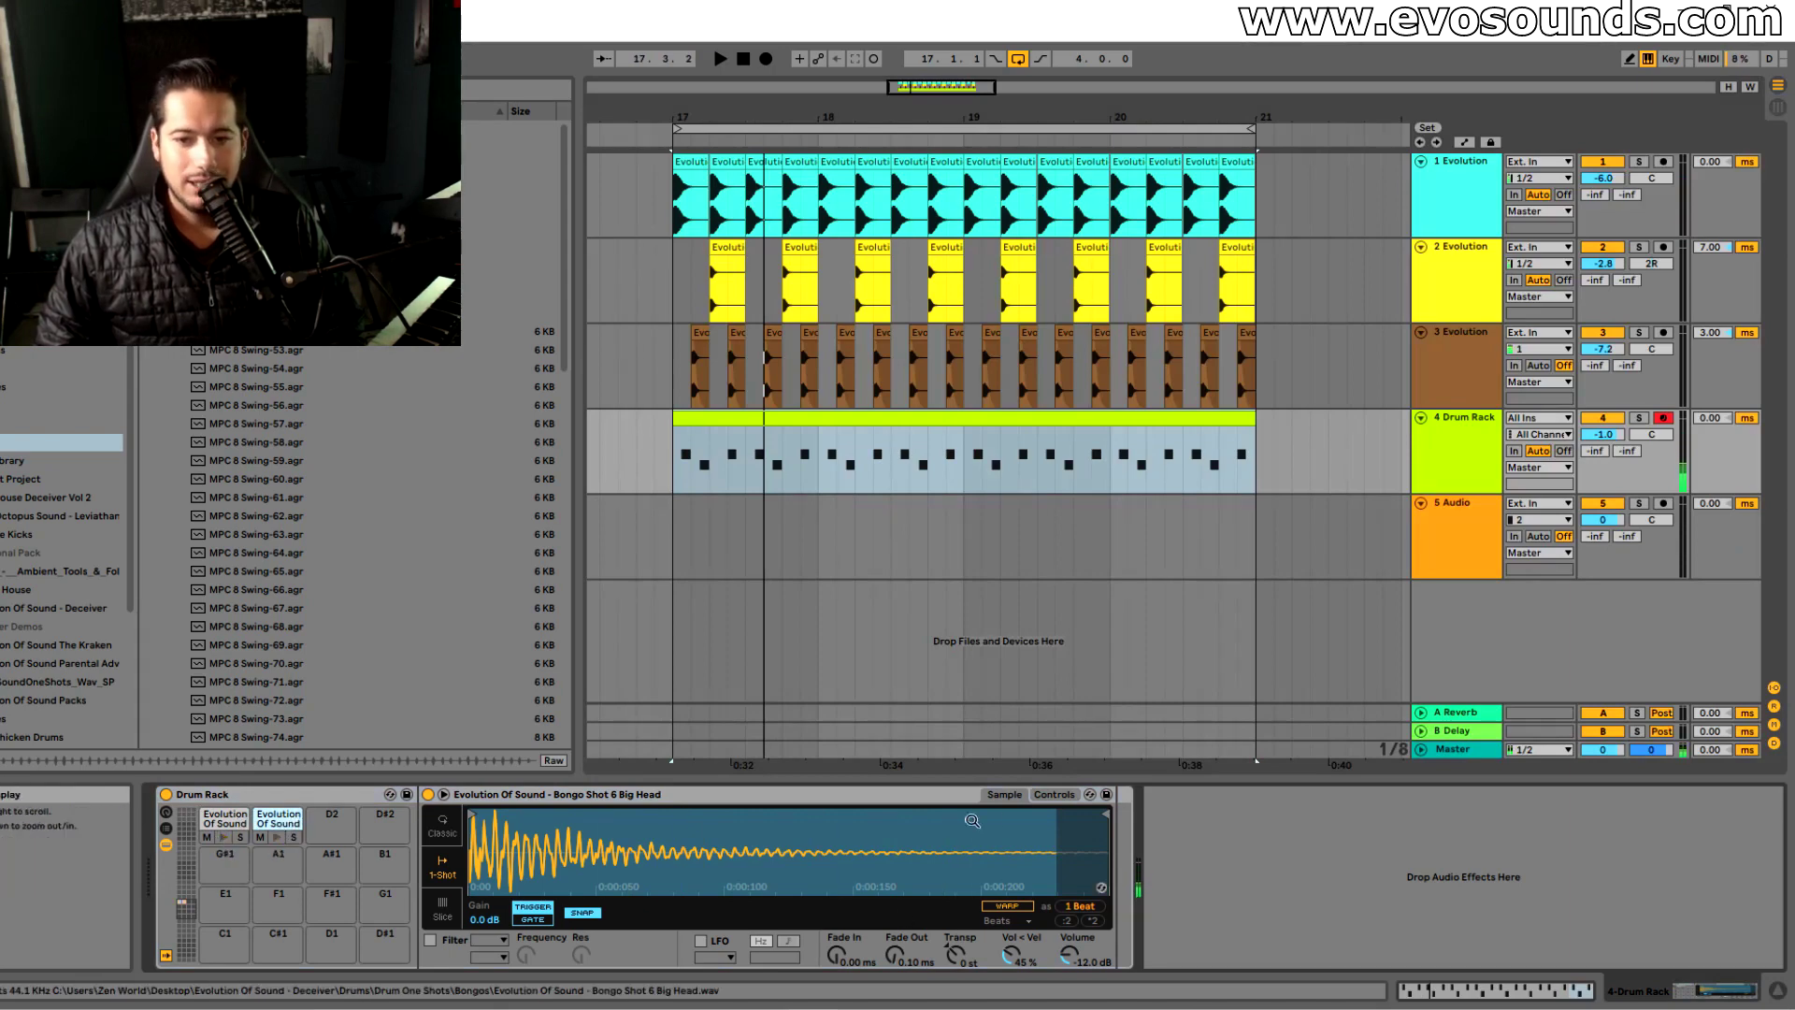
click(1046, 794)
key(space)
mouse_move(1017, 908)
mouse_down()
mouse_move(1016, 924)
mouse_move(1017, 905)
mouse_up()
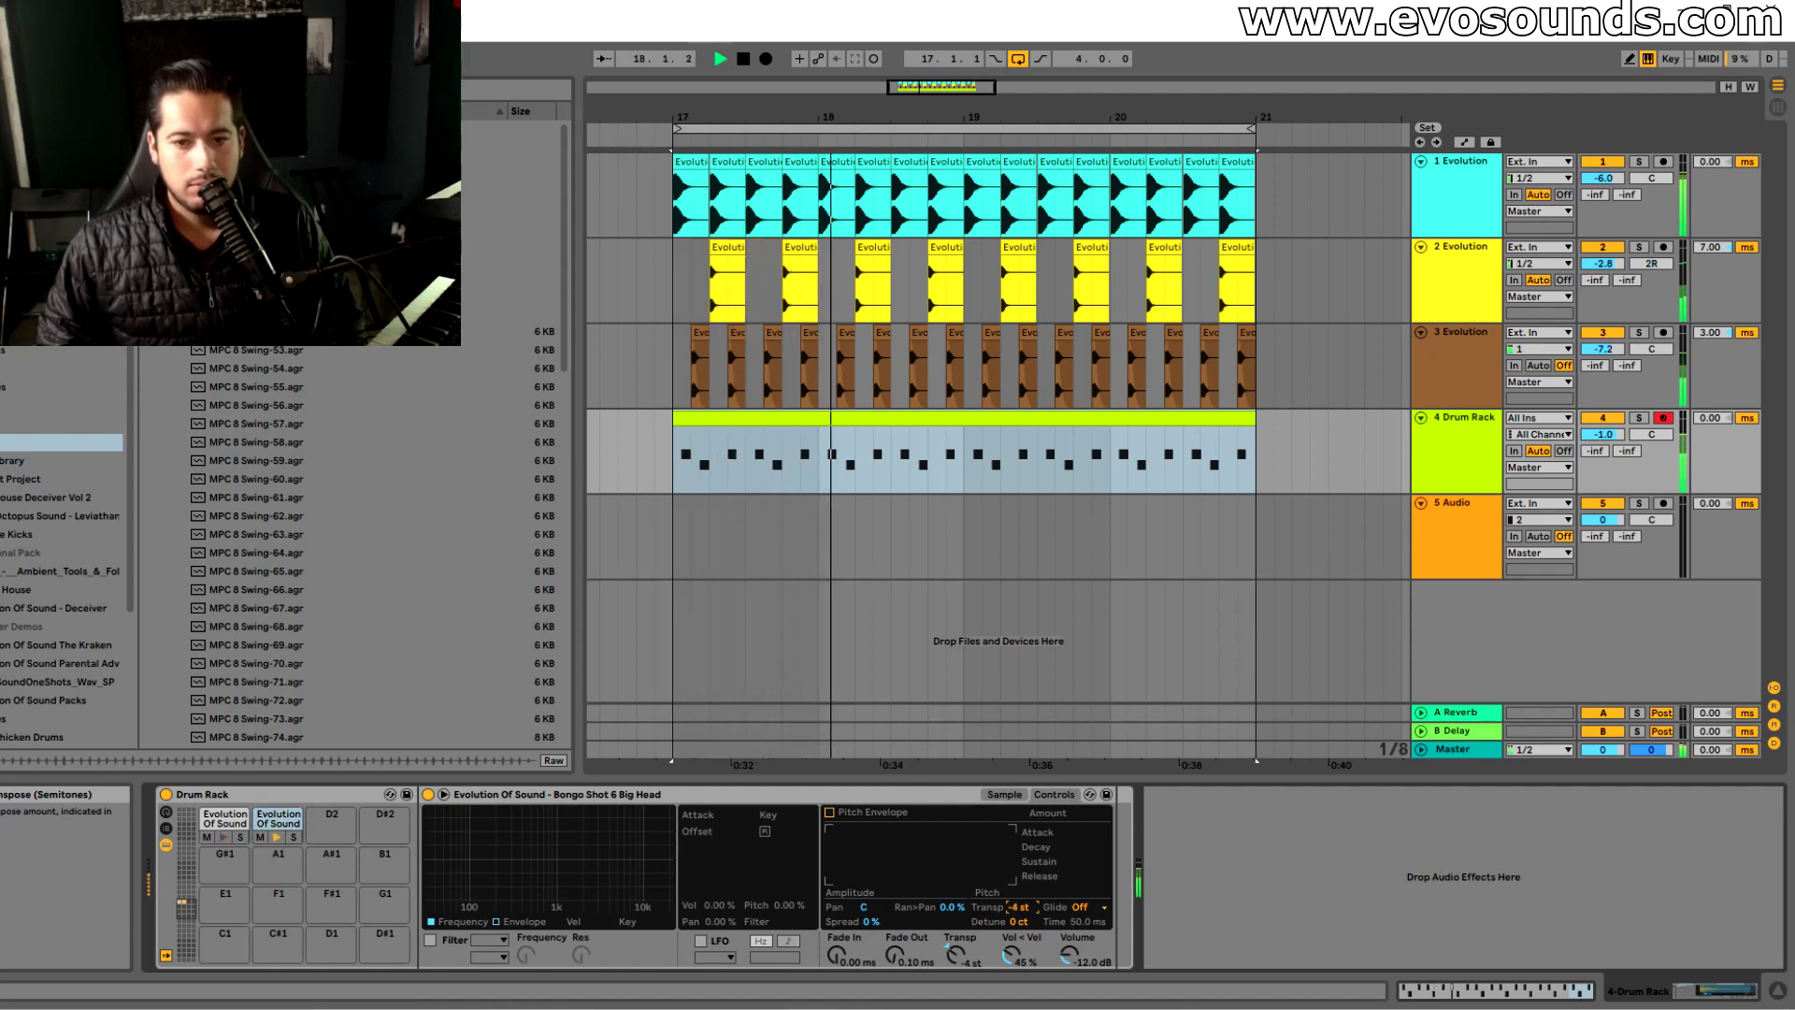
key(Up)
key(Up)
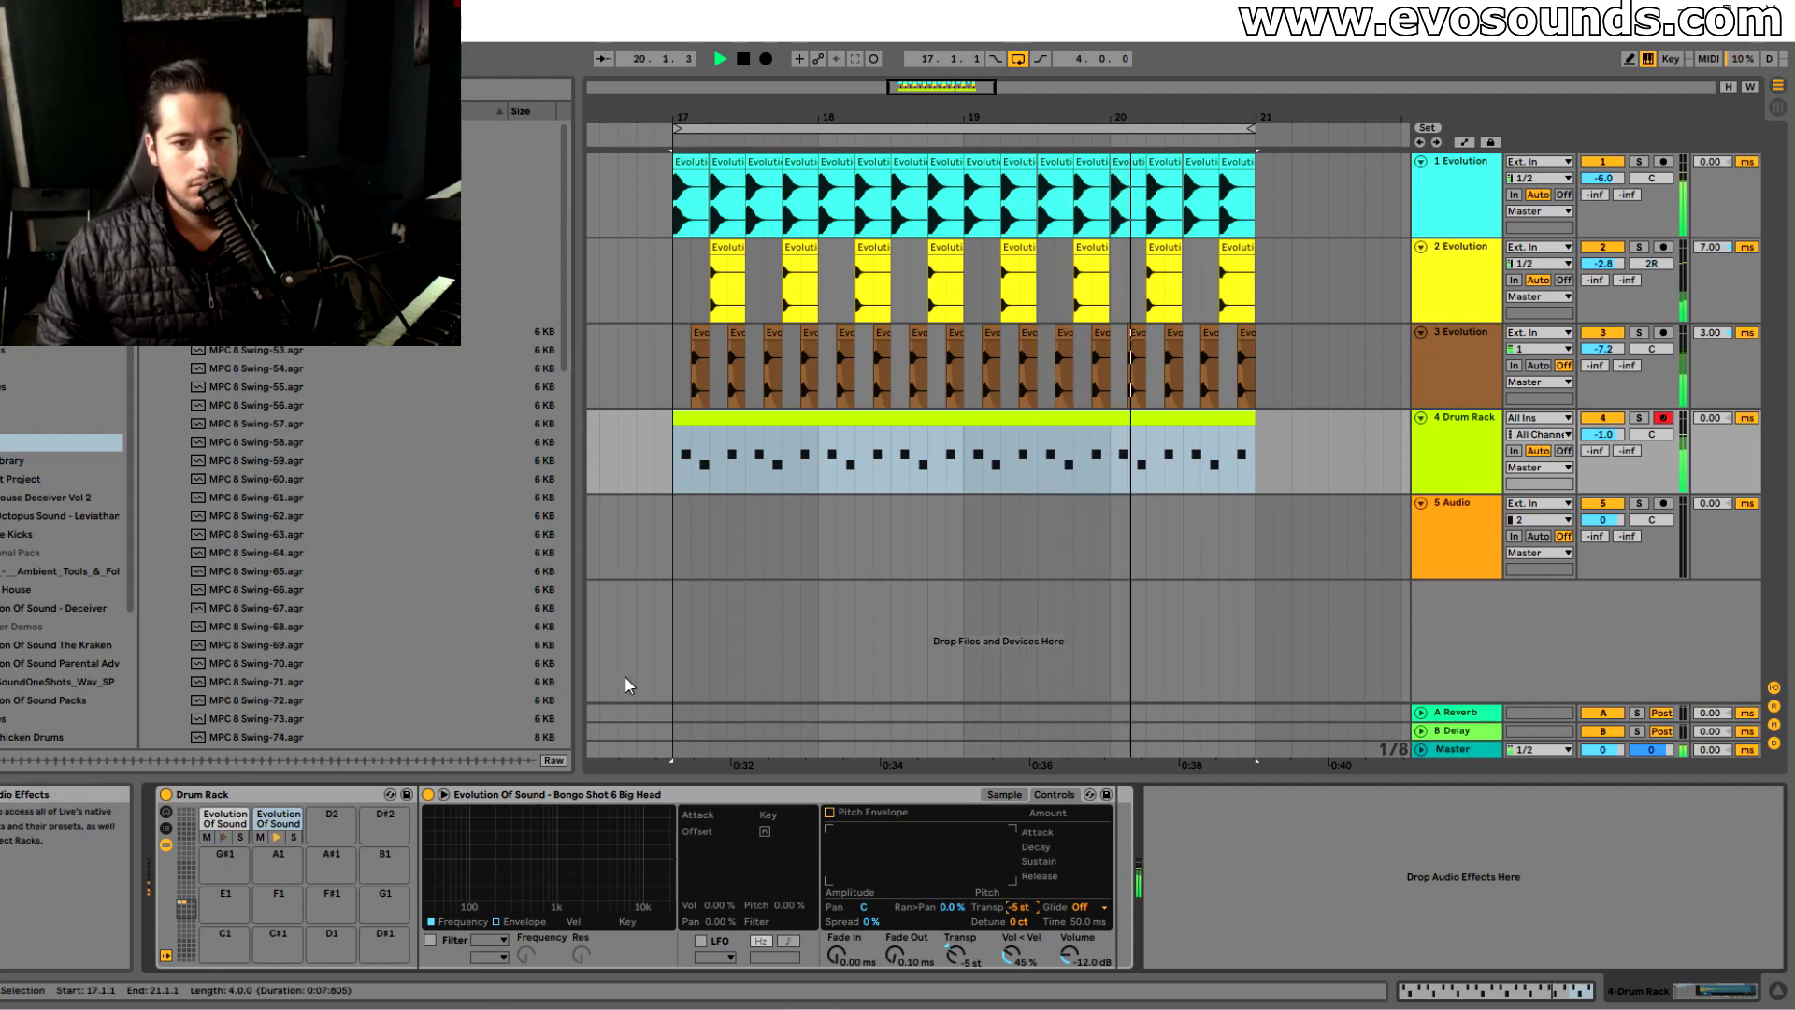
Shorten the Bongo Shot 6 Big Head sample by moving its end point earlier and set its fade out to 97.3 ms
click(1010, 794)
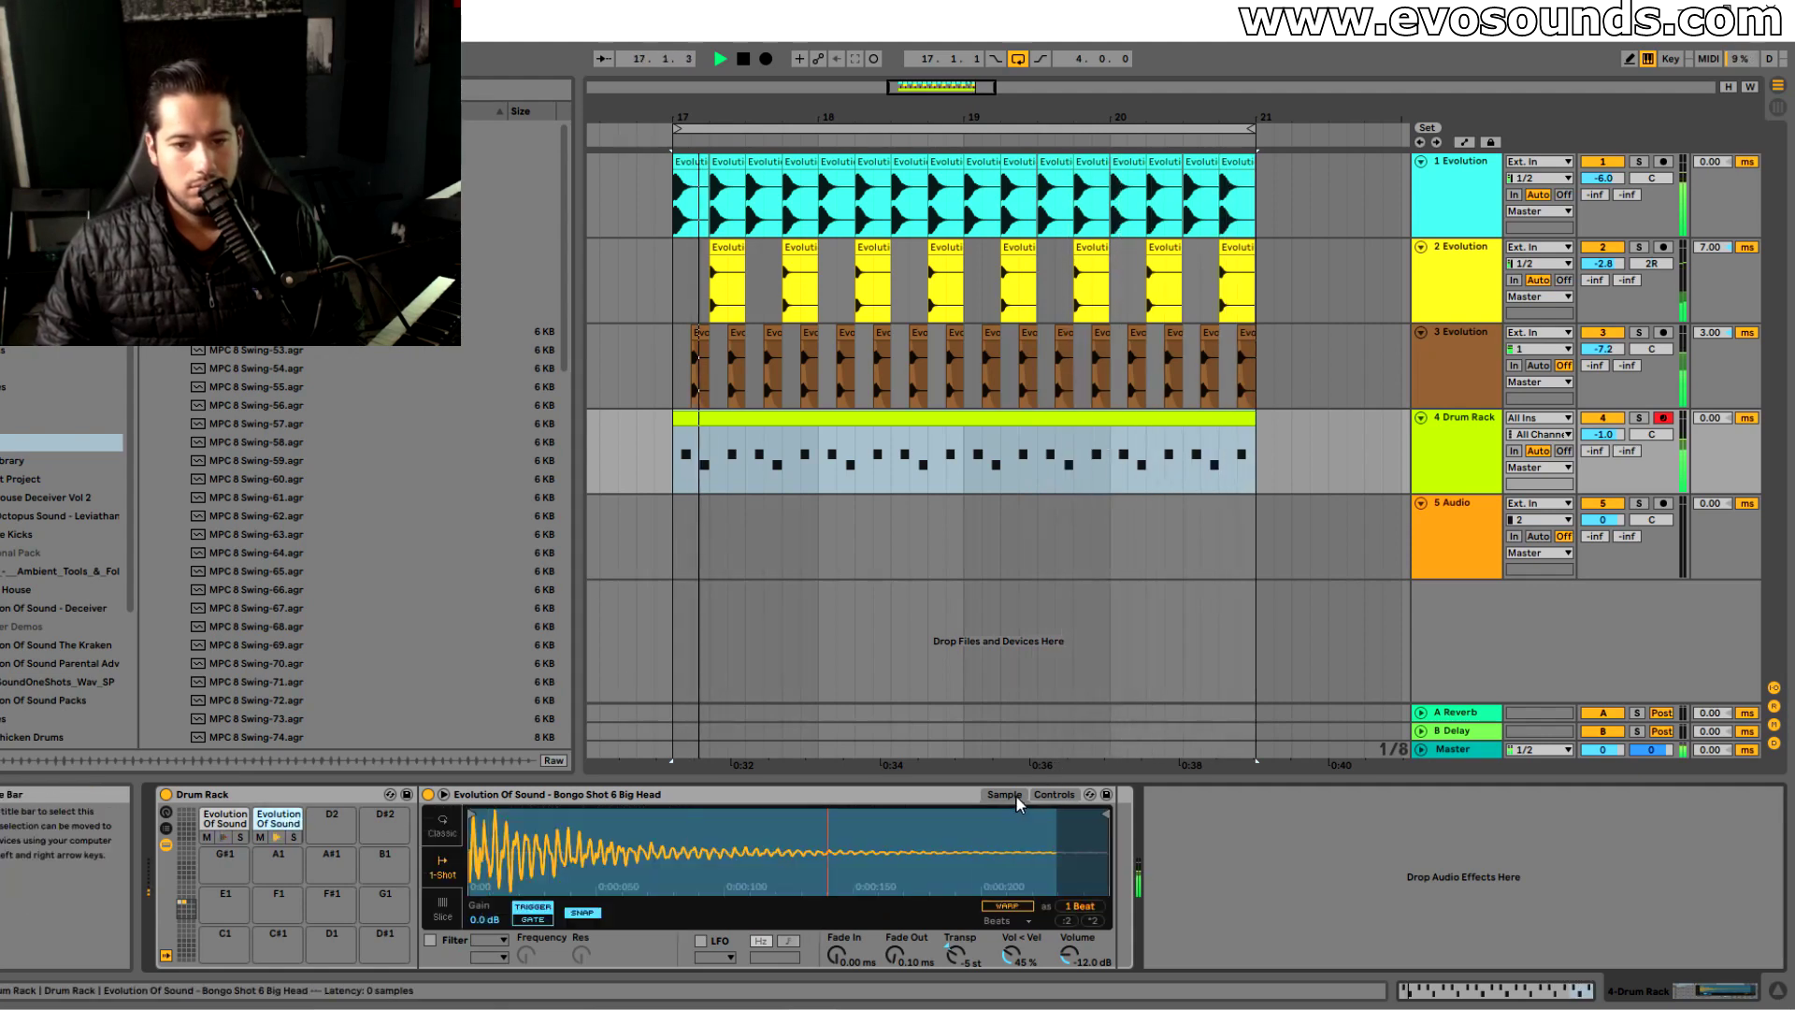
key(space)
drag(1109, 816, 781, 825)
key(space)
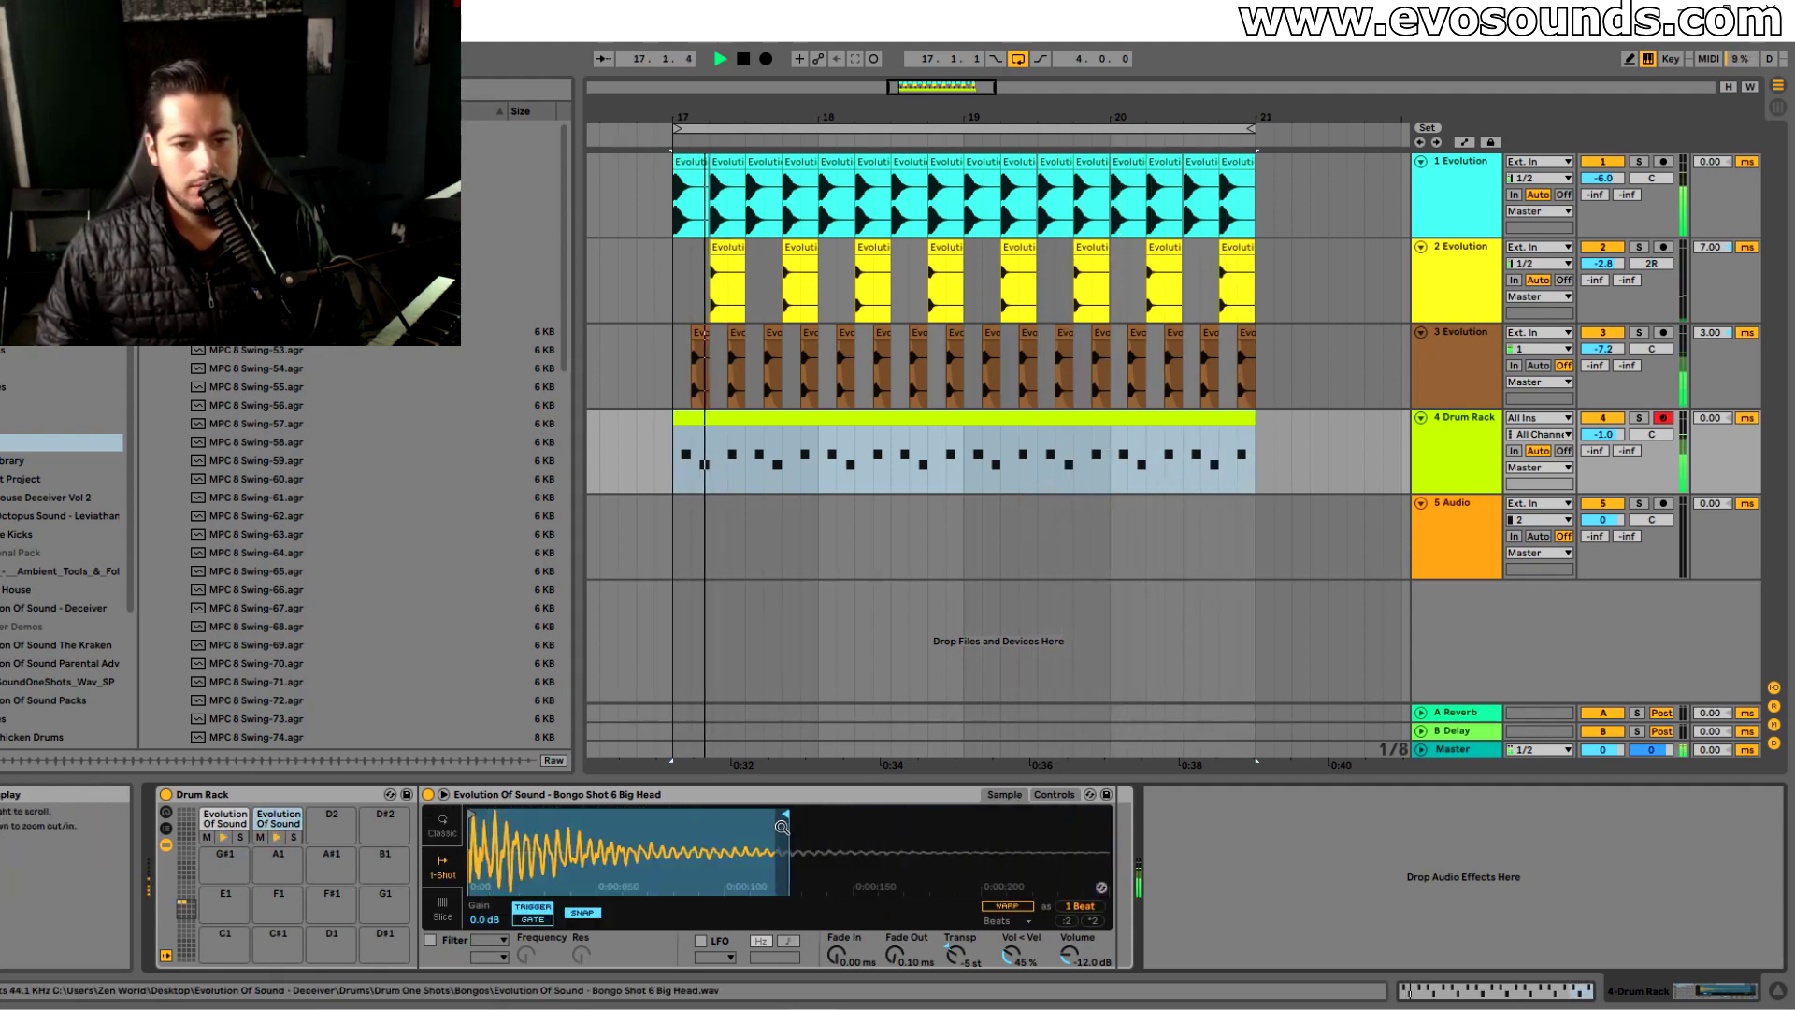
key(space)
drag(898, 955, 897, 905)
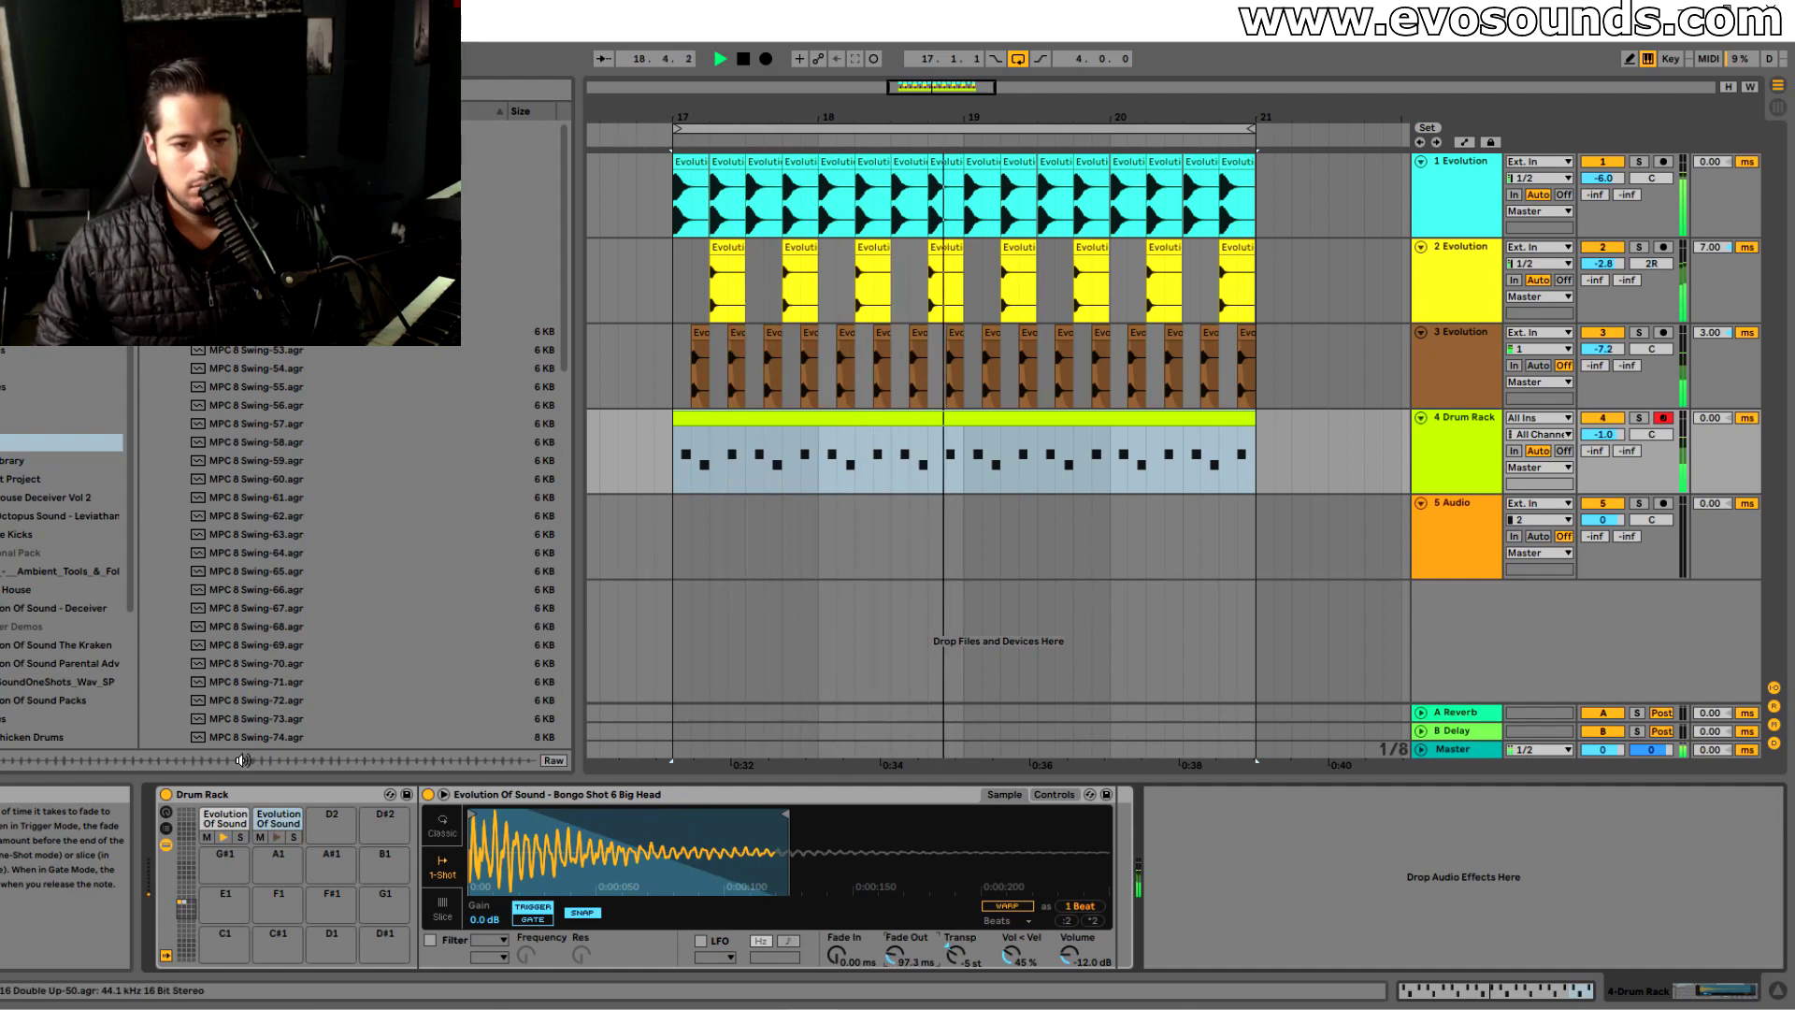
Select the Bongo Shot 4 Small Head pad and transpose its sample to -4 st against the loop
click(225, 818)
key(space)
click(1052, 796)
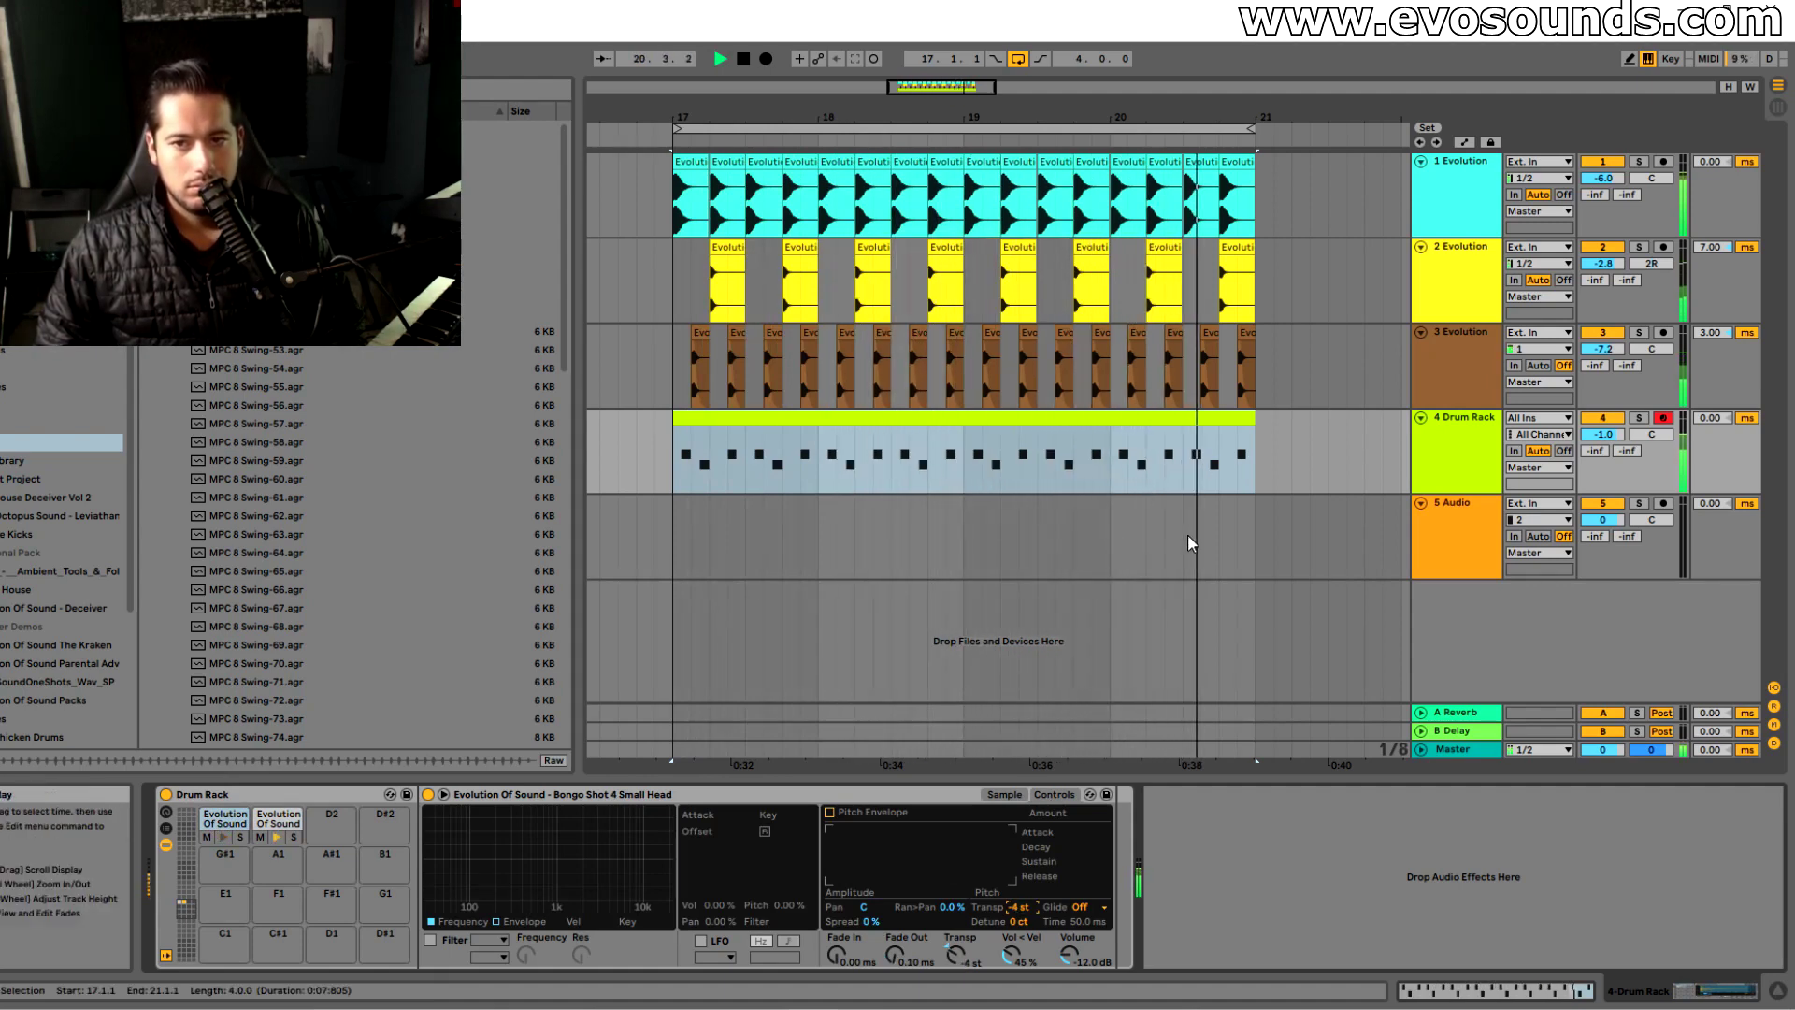
key(space)
Add EQ Eight to the Drum Rack track and use its first band as a low cut at 174 Hz
click(30, 294)
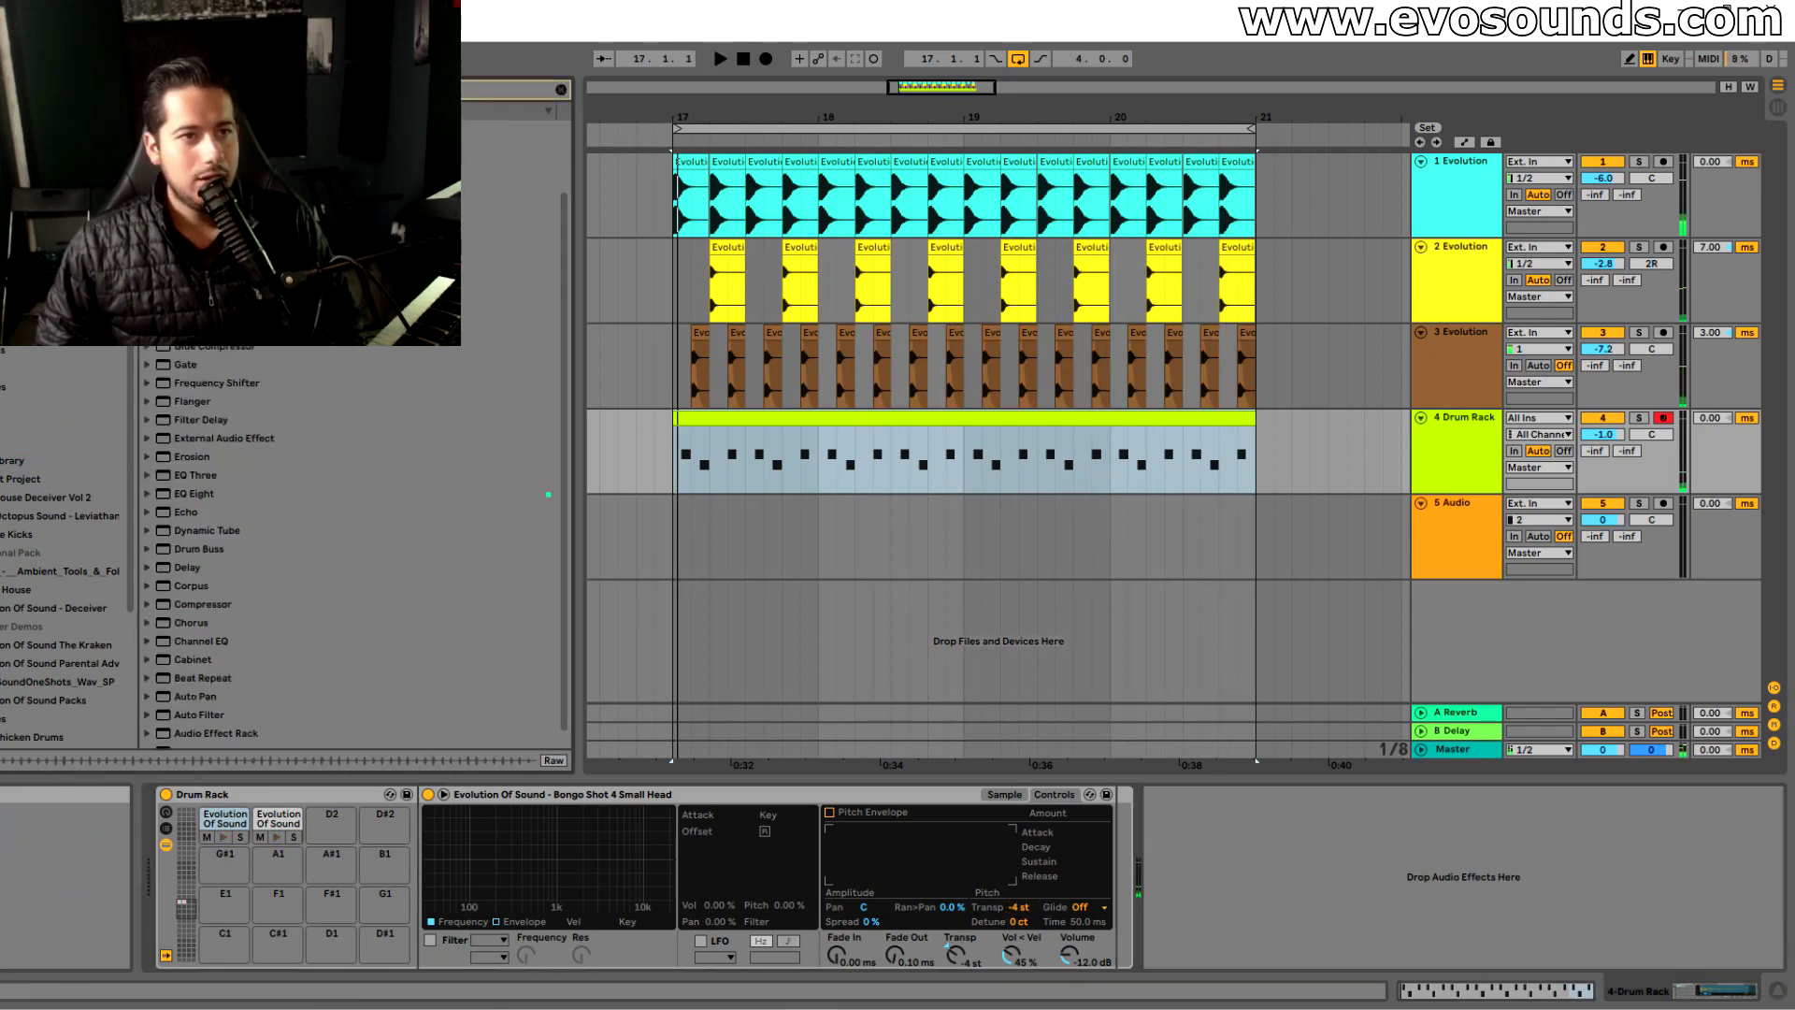
text(eq)
key(Return)
key(space)
click(1217, 944)
click(1229, 853)
drag(1251, 866, 1330, 875)
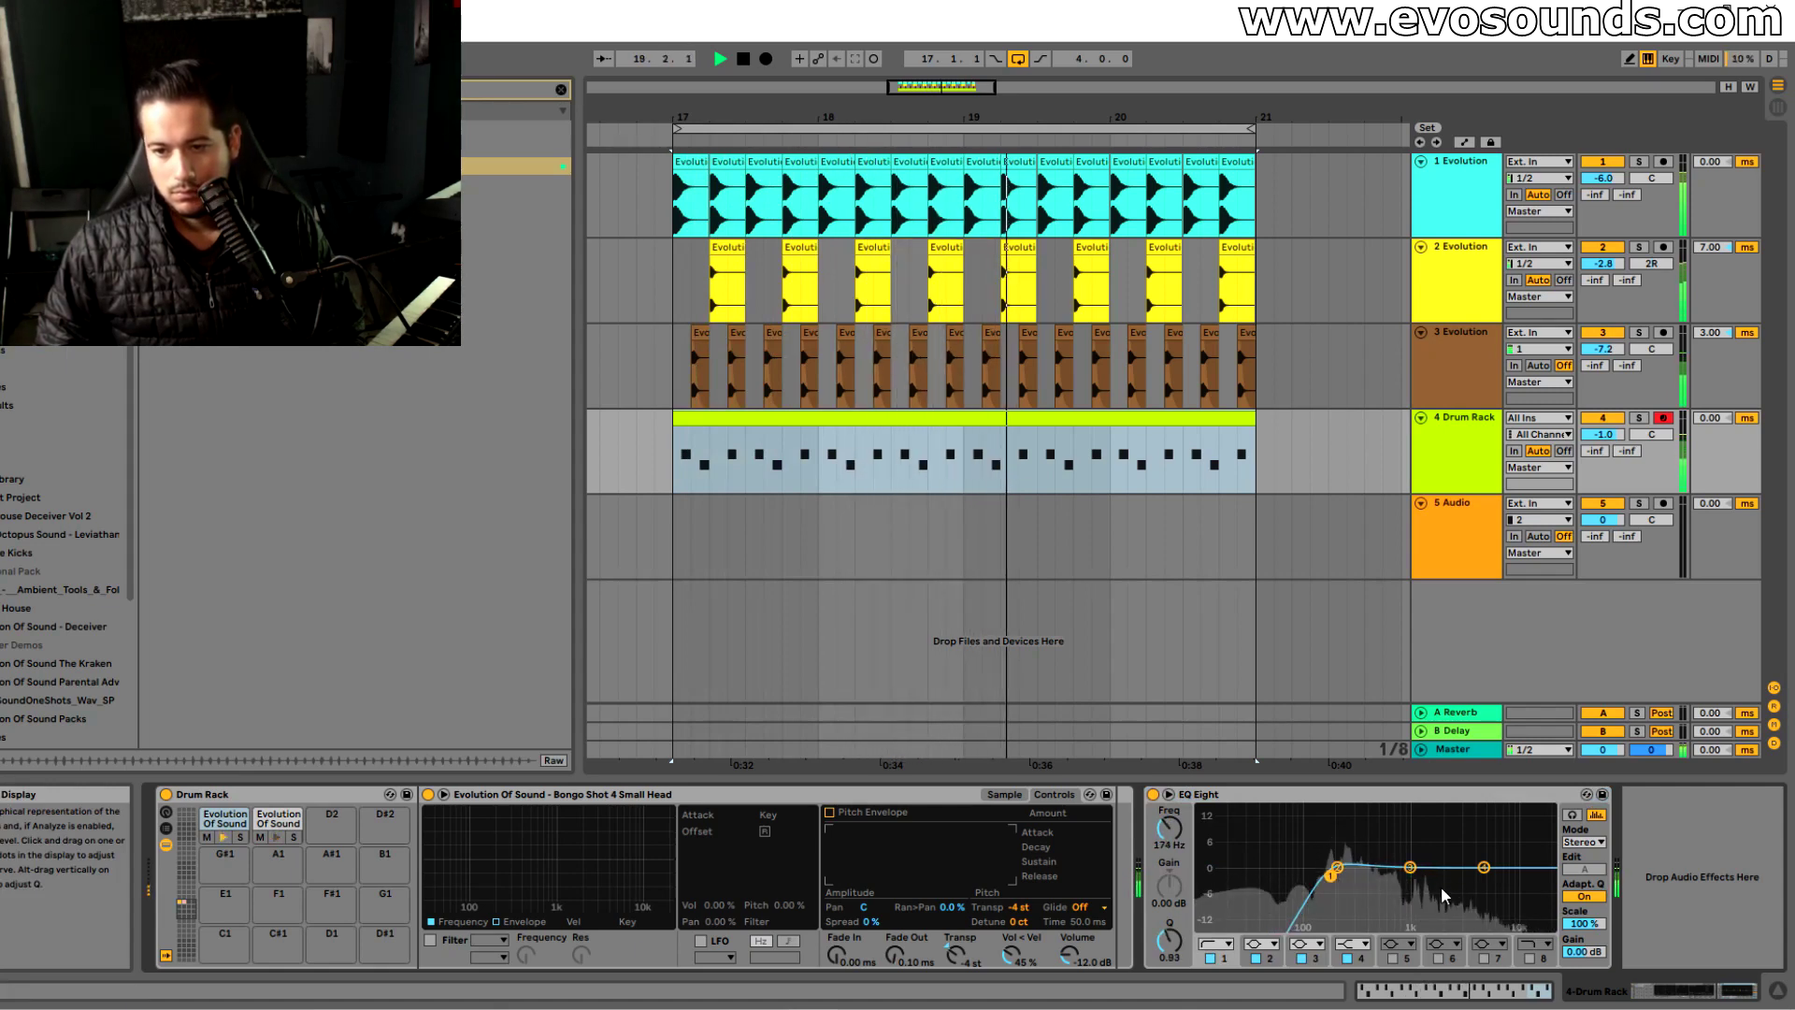
key(space)
key(space)
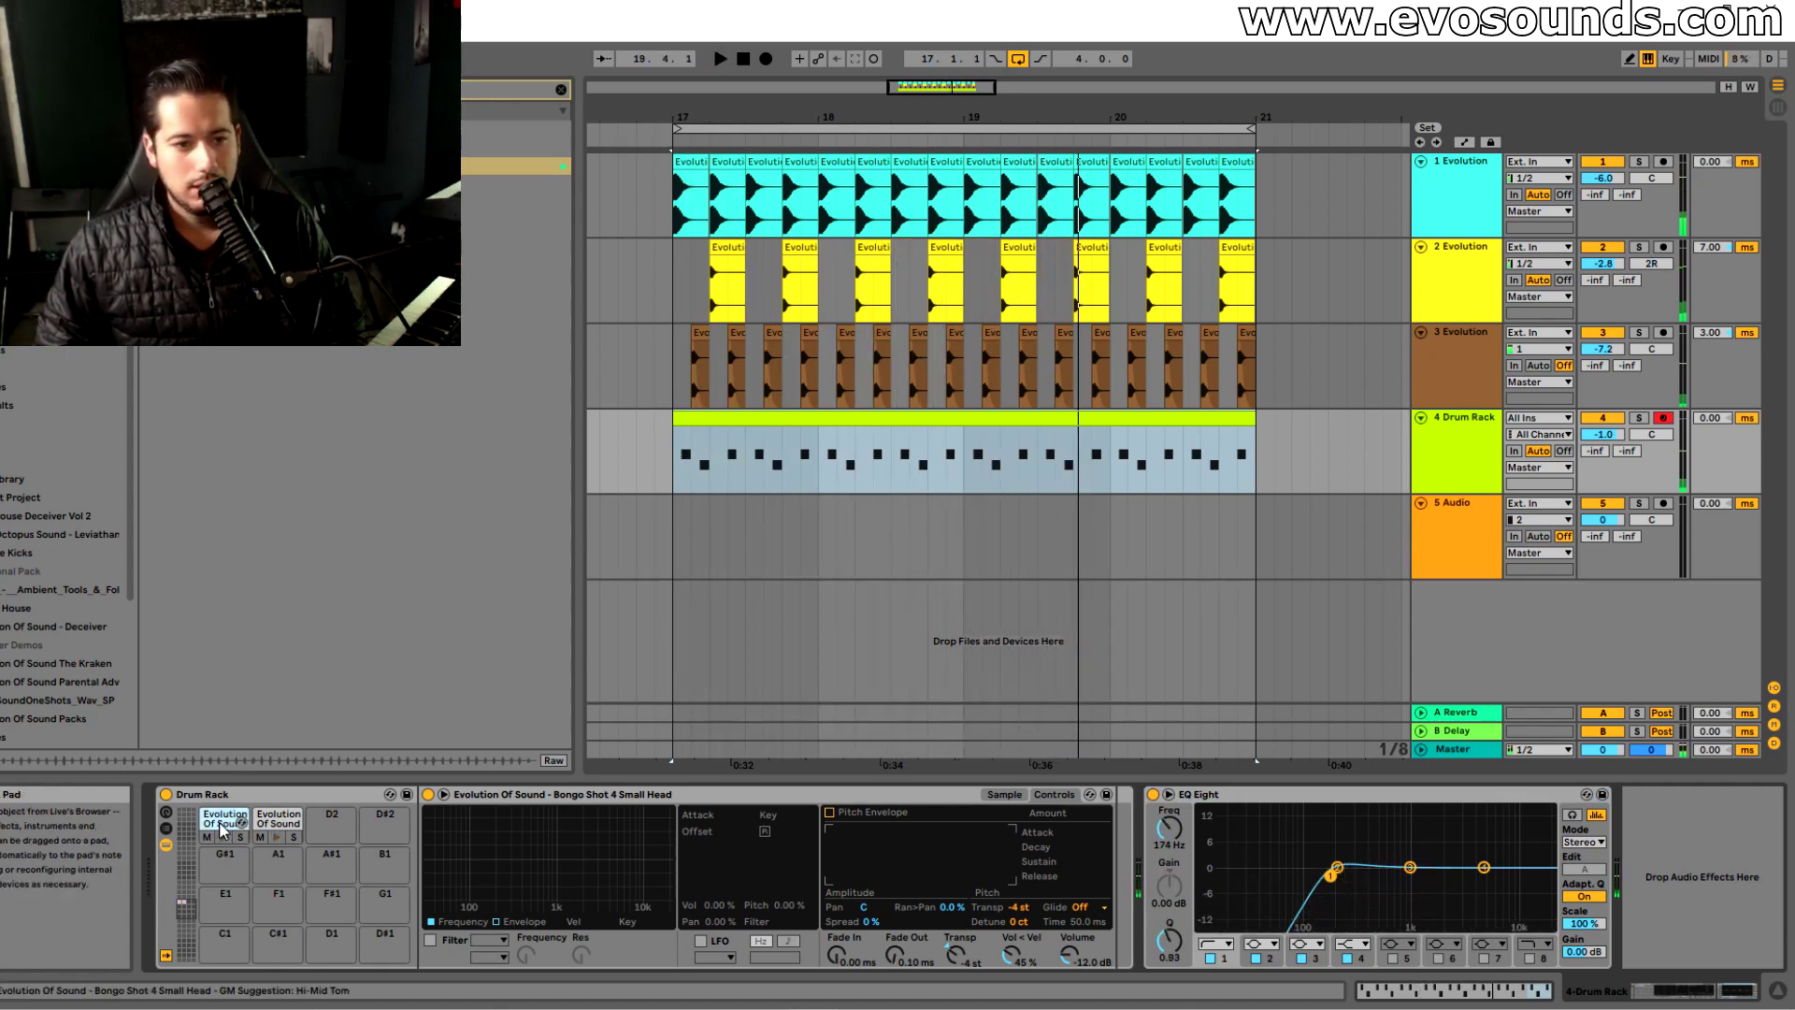
Transpose the Bongo Shot 4 Small Head sample to -9 st and set the Drum Rack track's volume to -0.3 dB
click(227, 835)
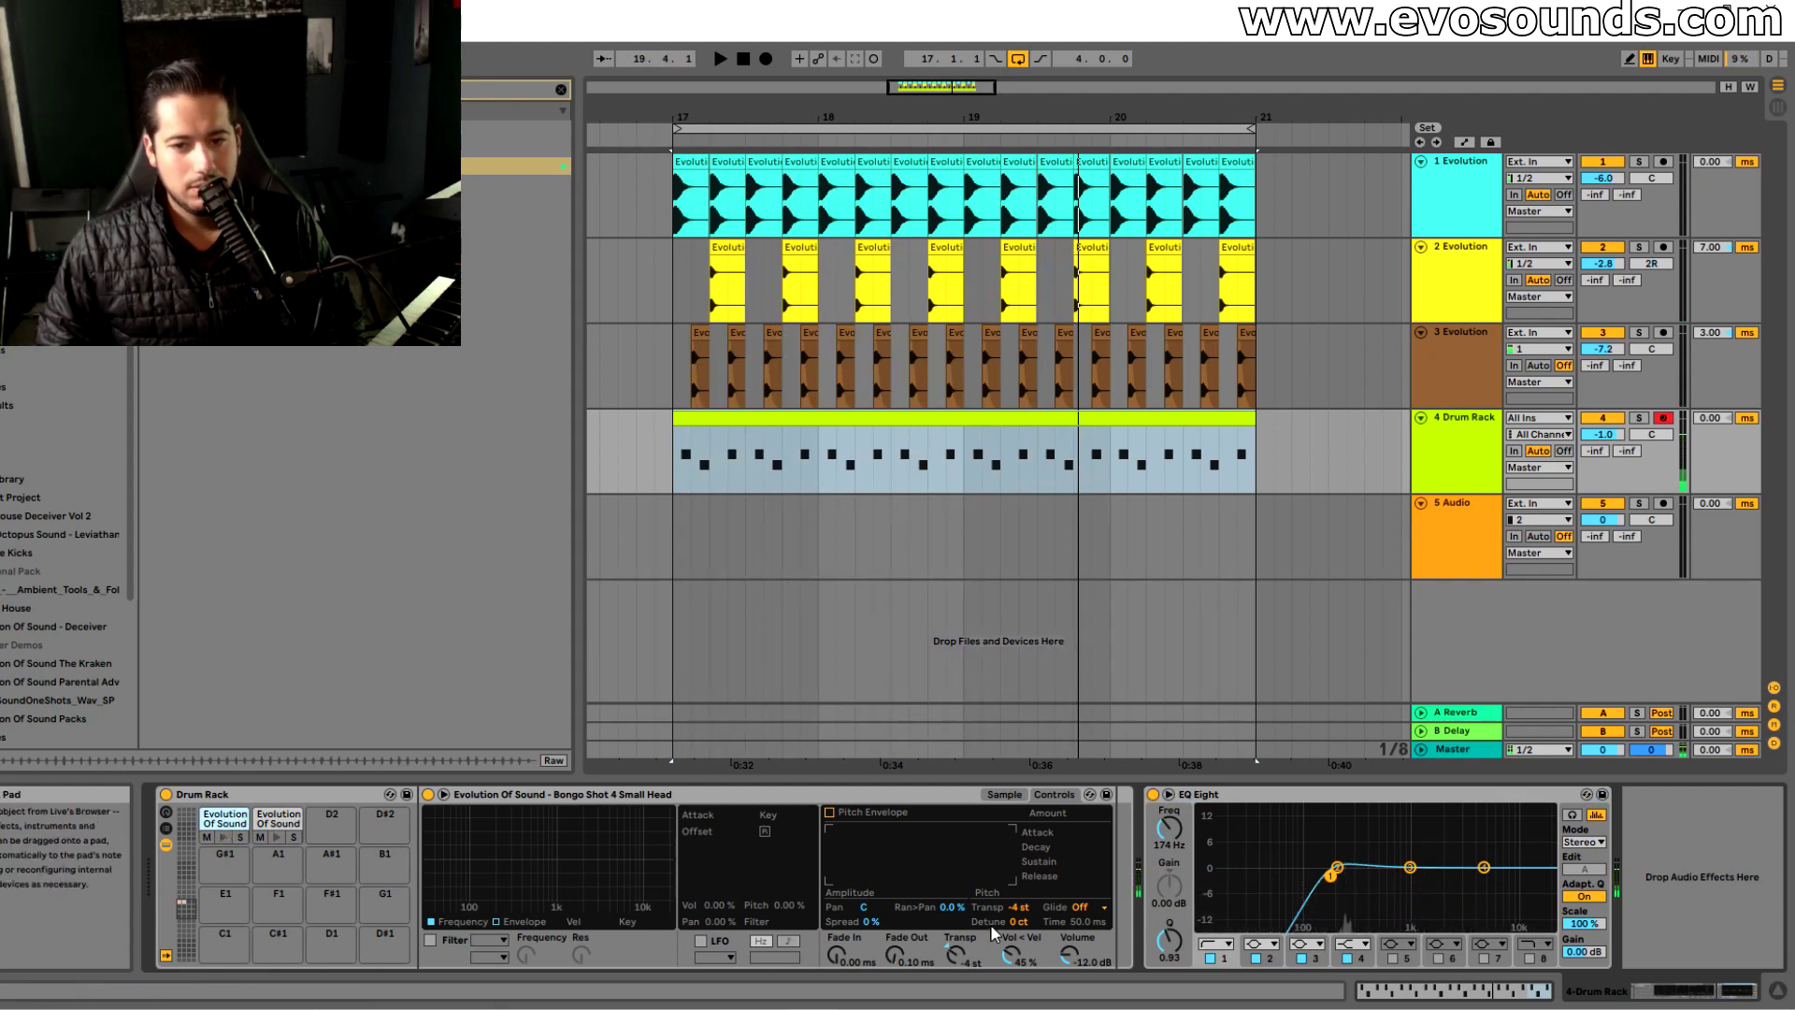
key(space)
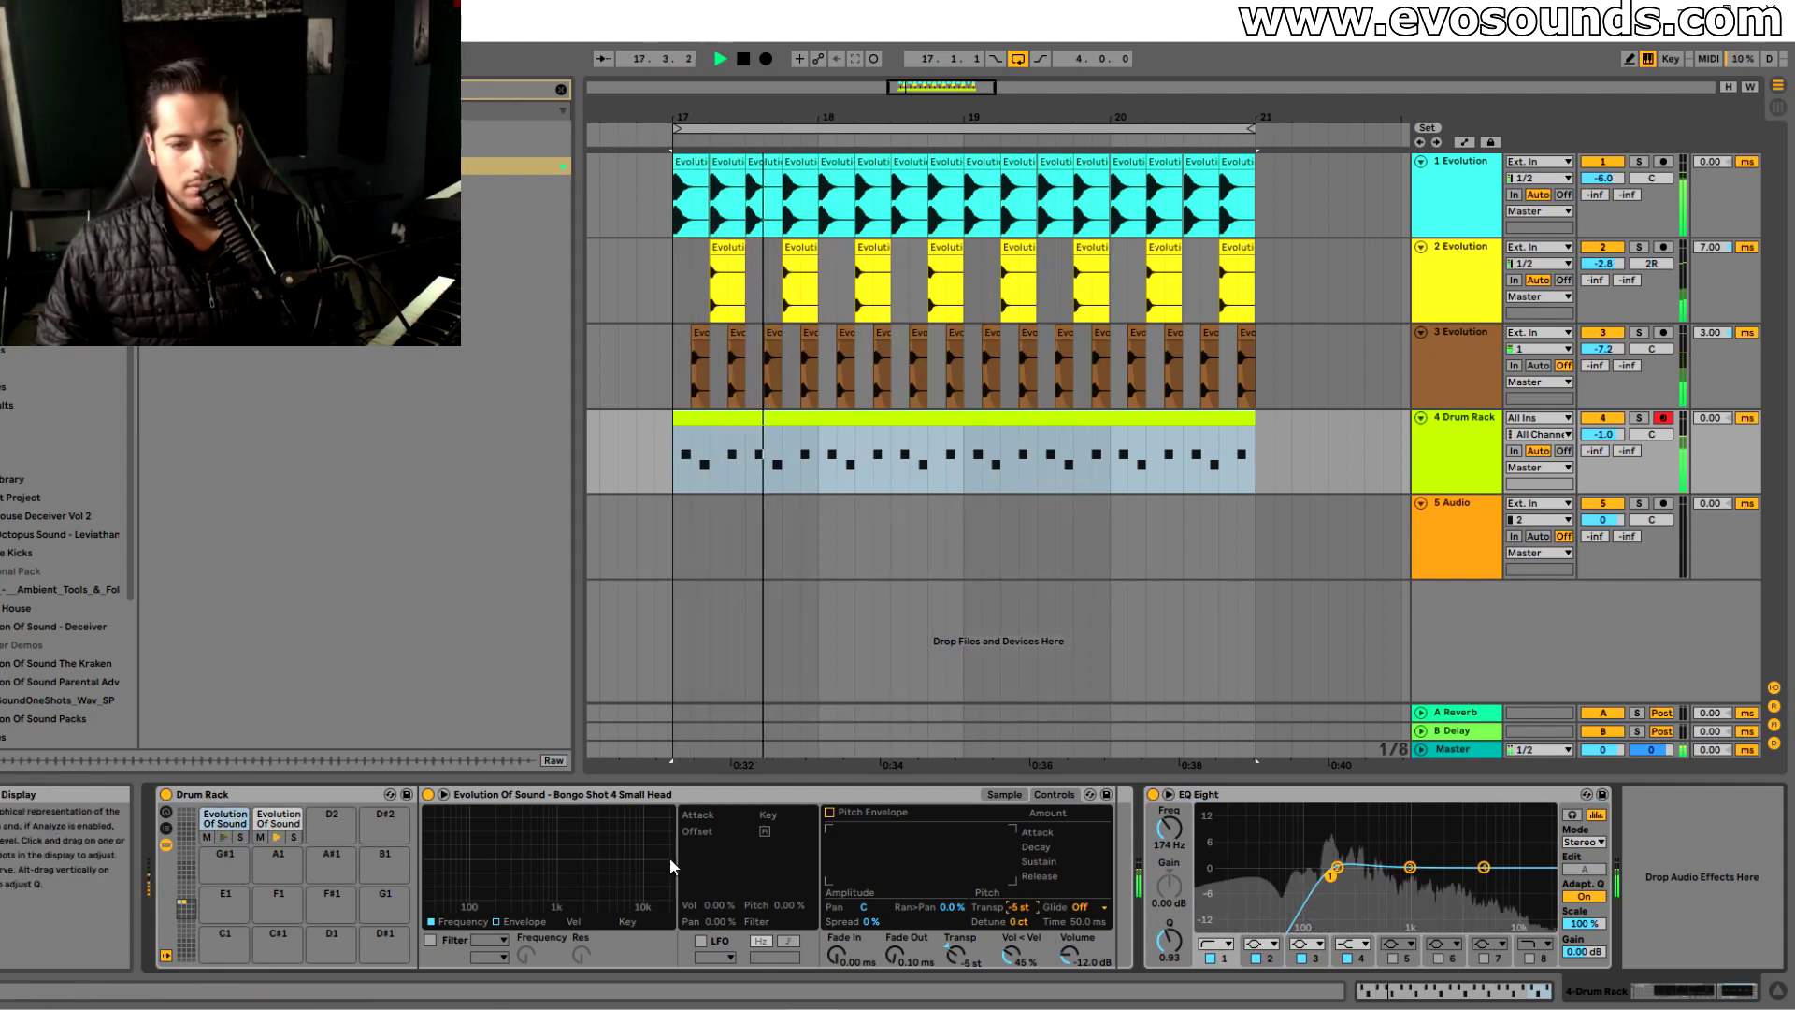
drag(1018, 907, 1018, 918)
key(space)
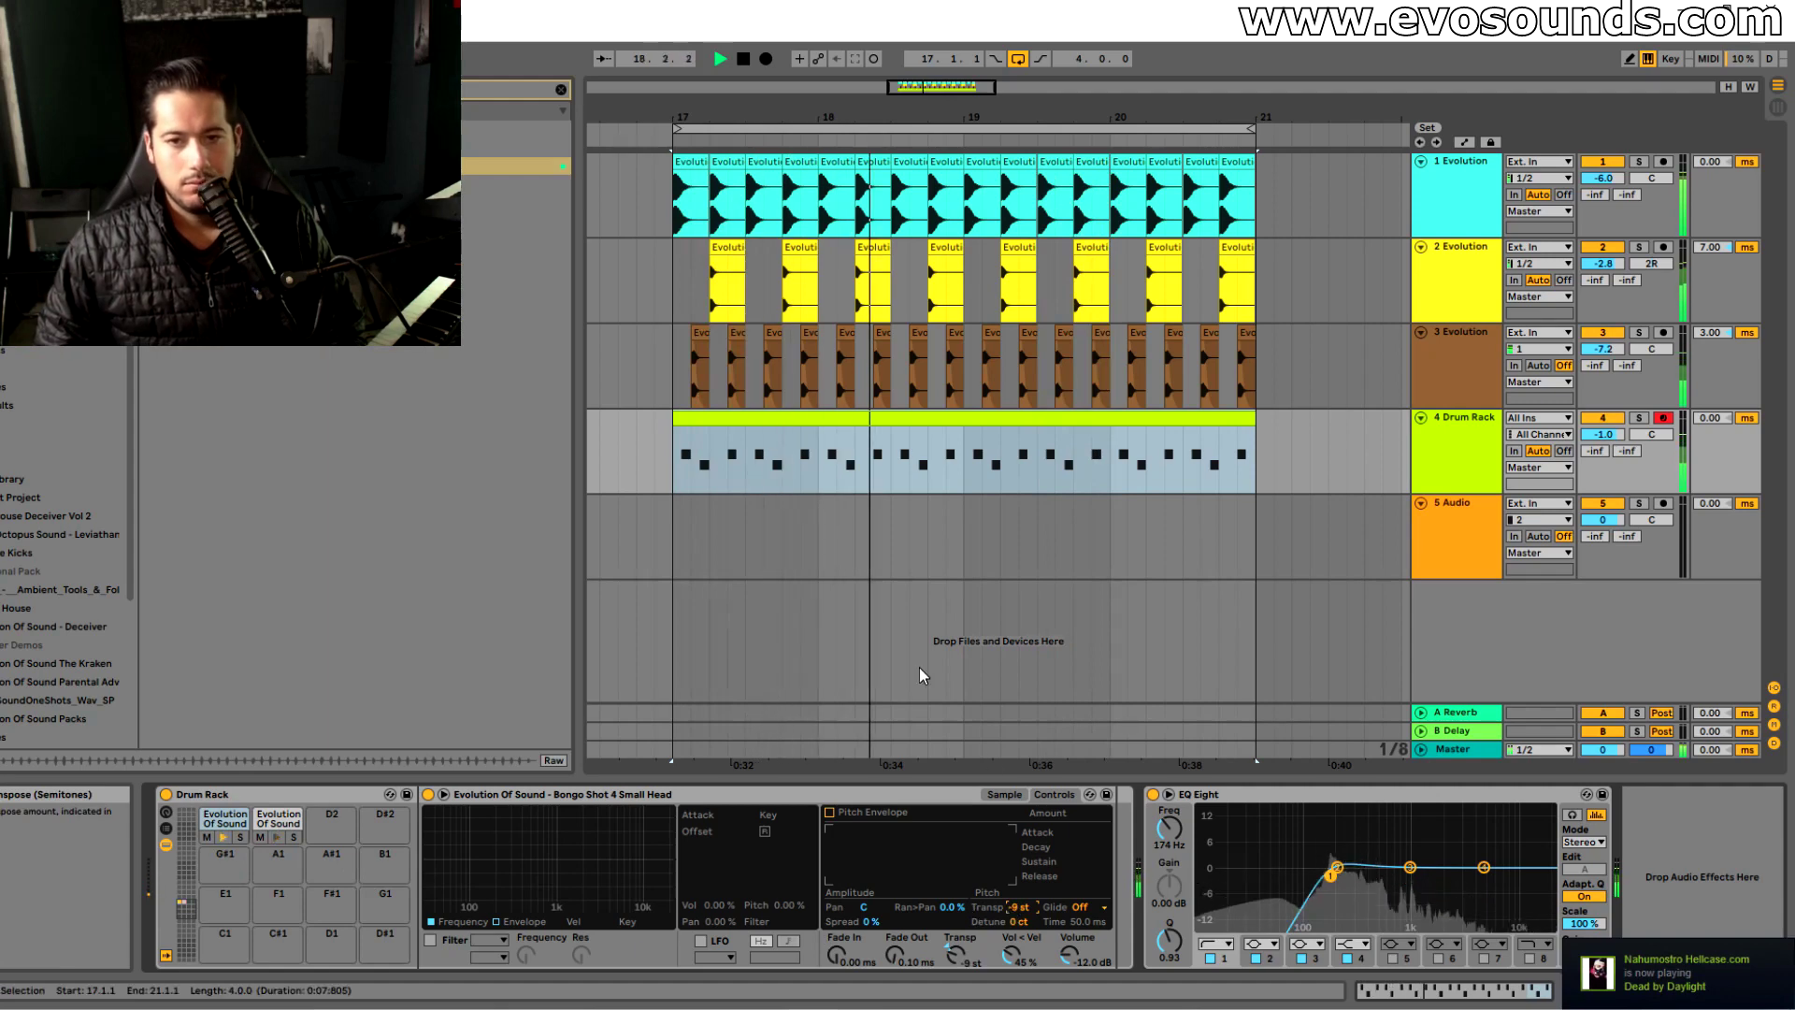
drag(1604, 435, 1603, 428)
key(space)
Add the Echo effect after EQ Eight on the Drum Rack track and set its dry/wet to 54%
click(1479, 447)
click(560, 91)
key(ctrl+f)
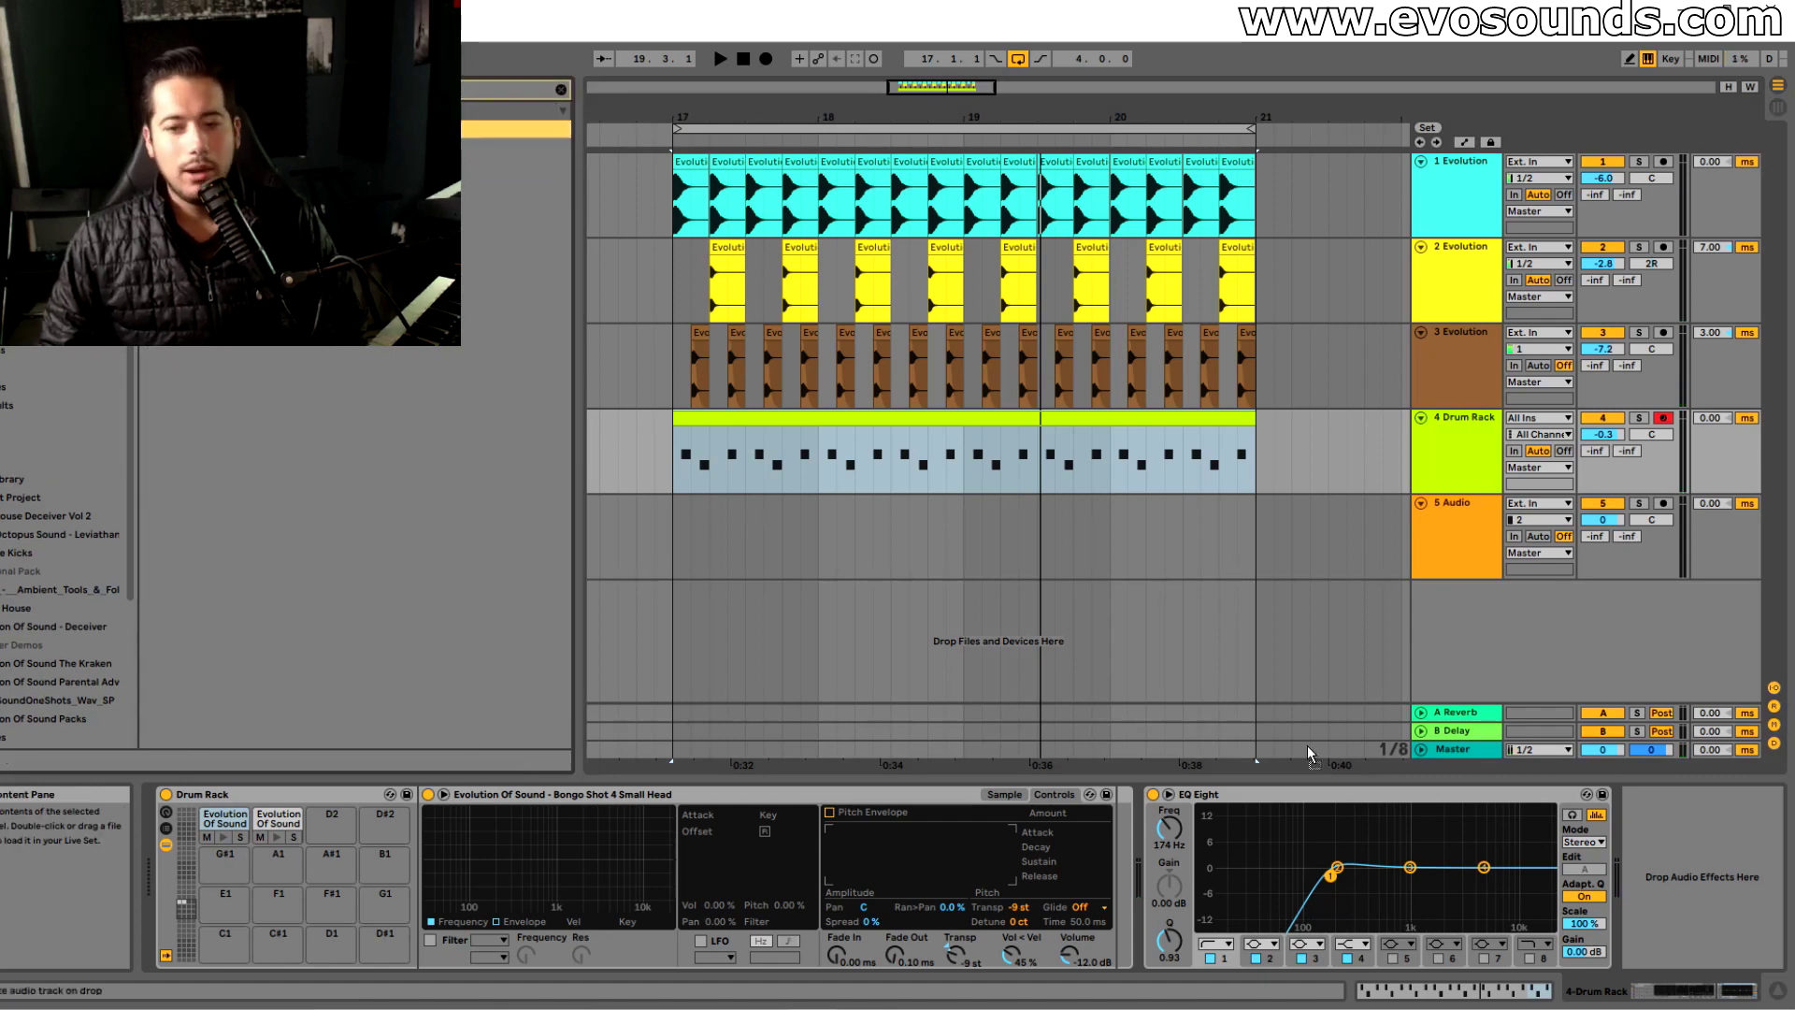
drag(1563, 902, 1561, 899)
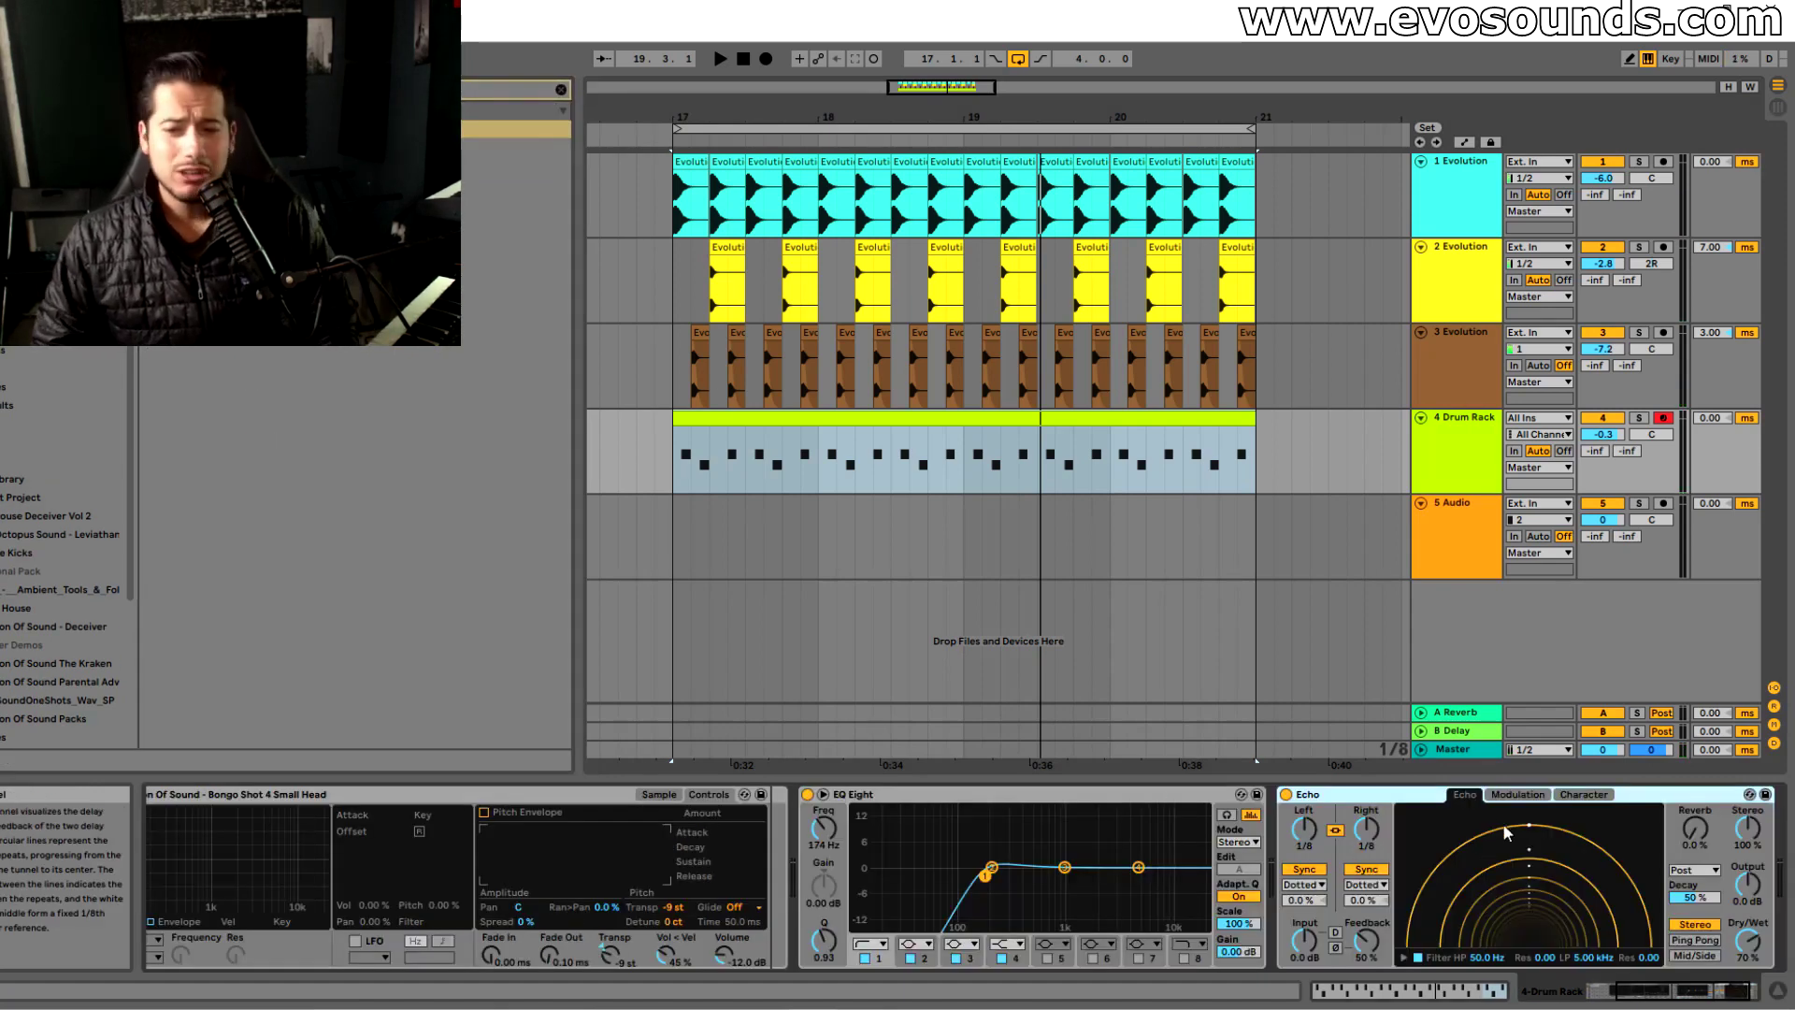
drag(1653, 990, 1650, 973)
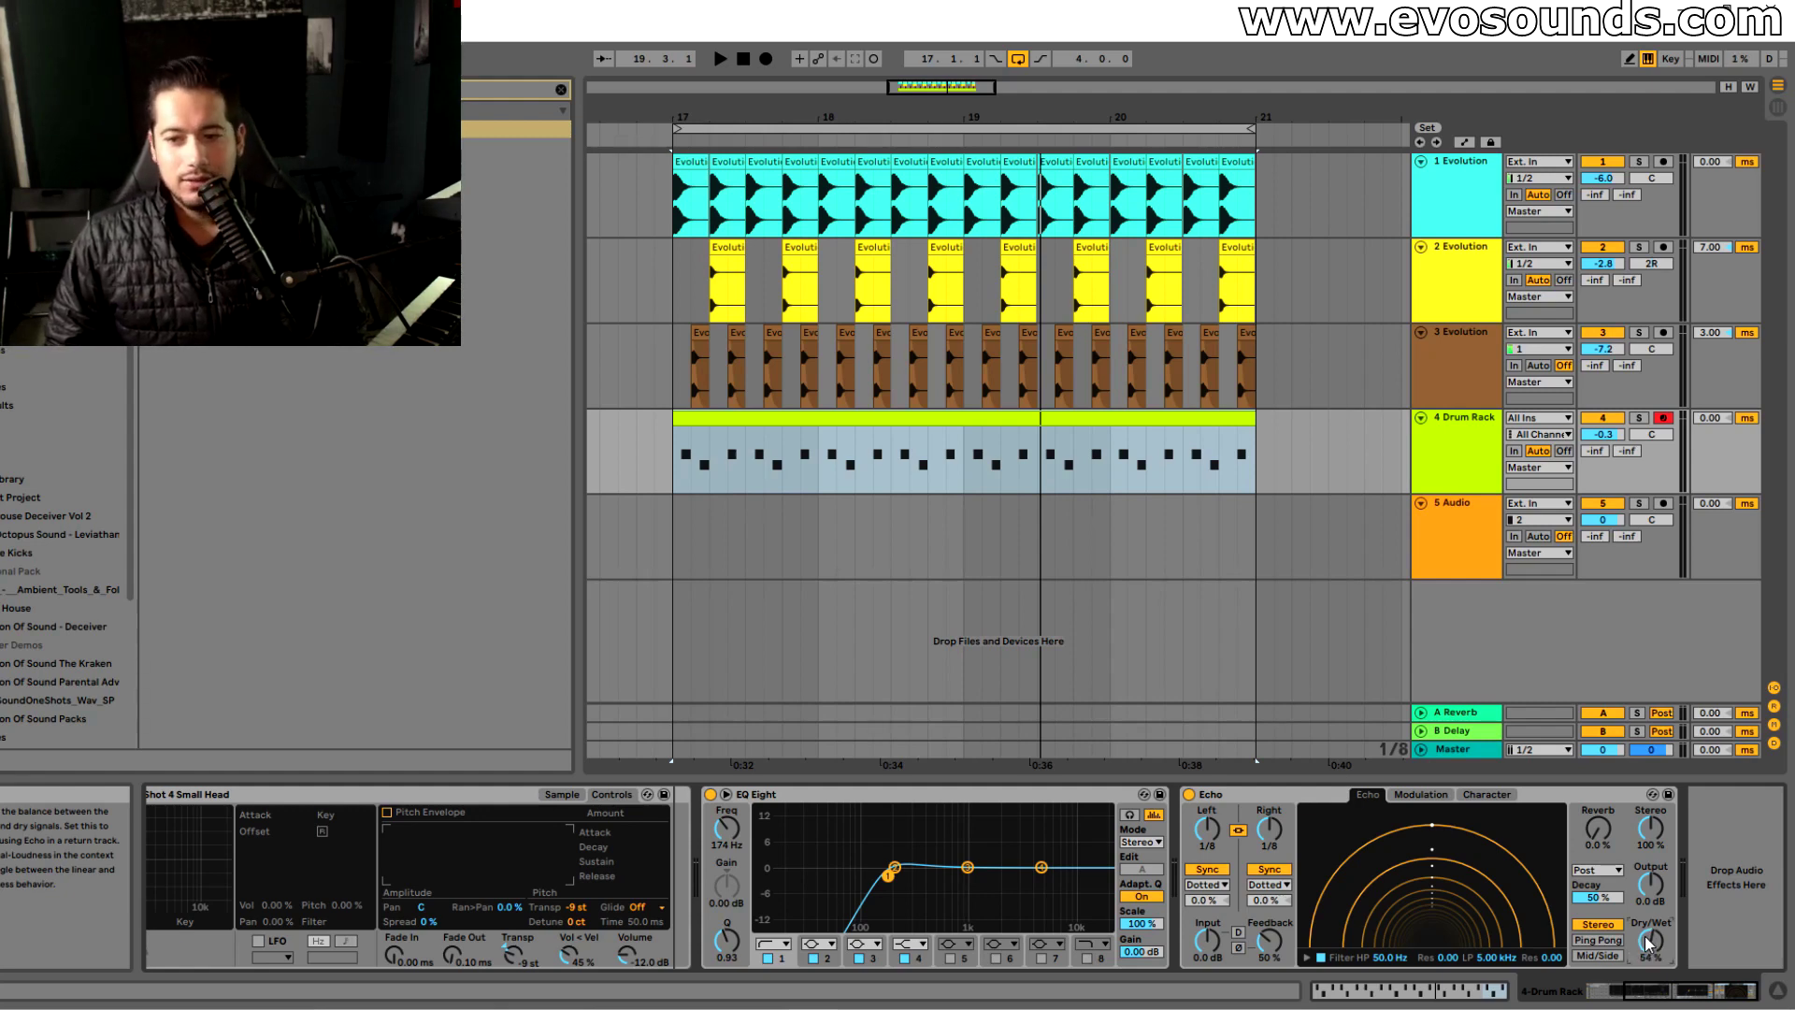
Switch Echo to Ping Pong mode and lower the Drum Rack track's volume to -4.6 dB during playback
click(1601, 939)
key(space)
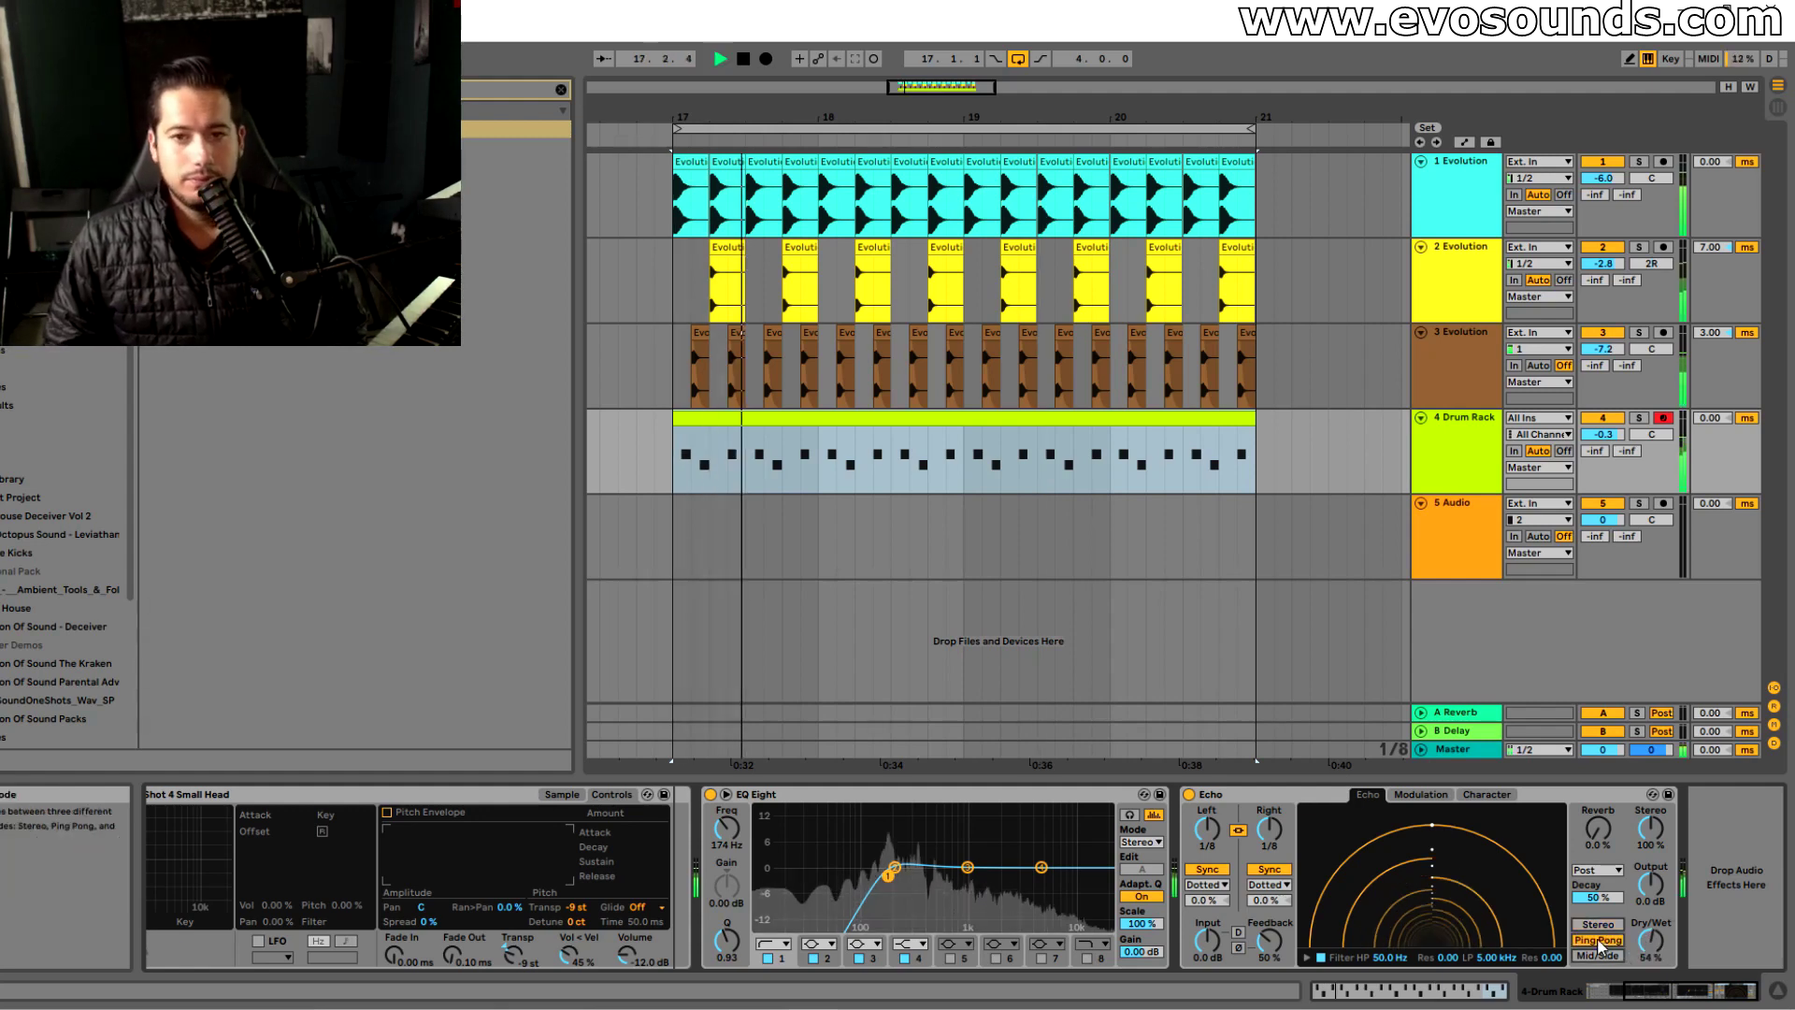
drag(1602, 434, 1603, 459)
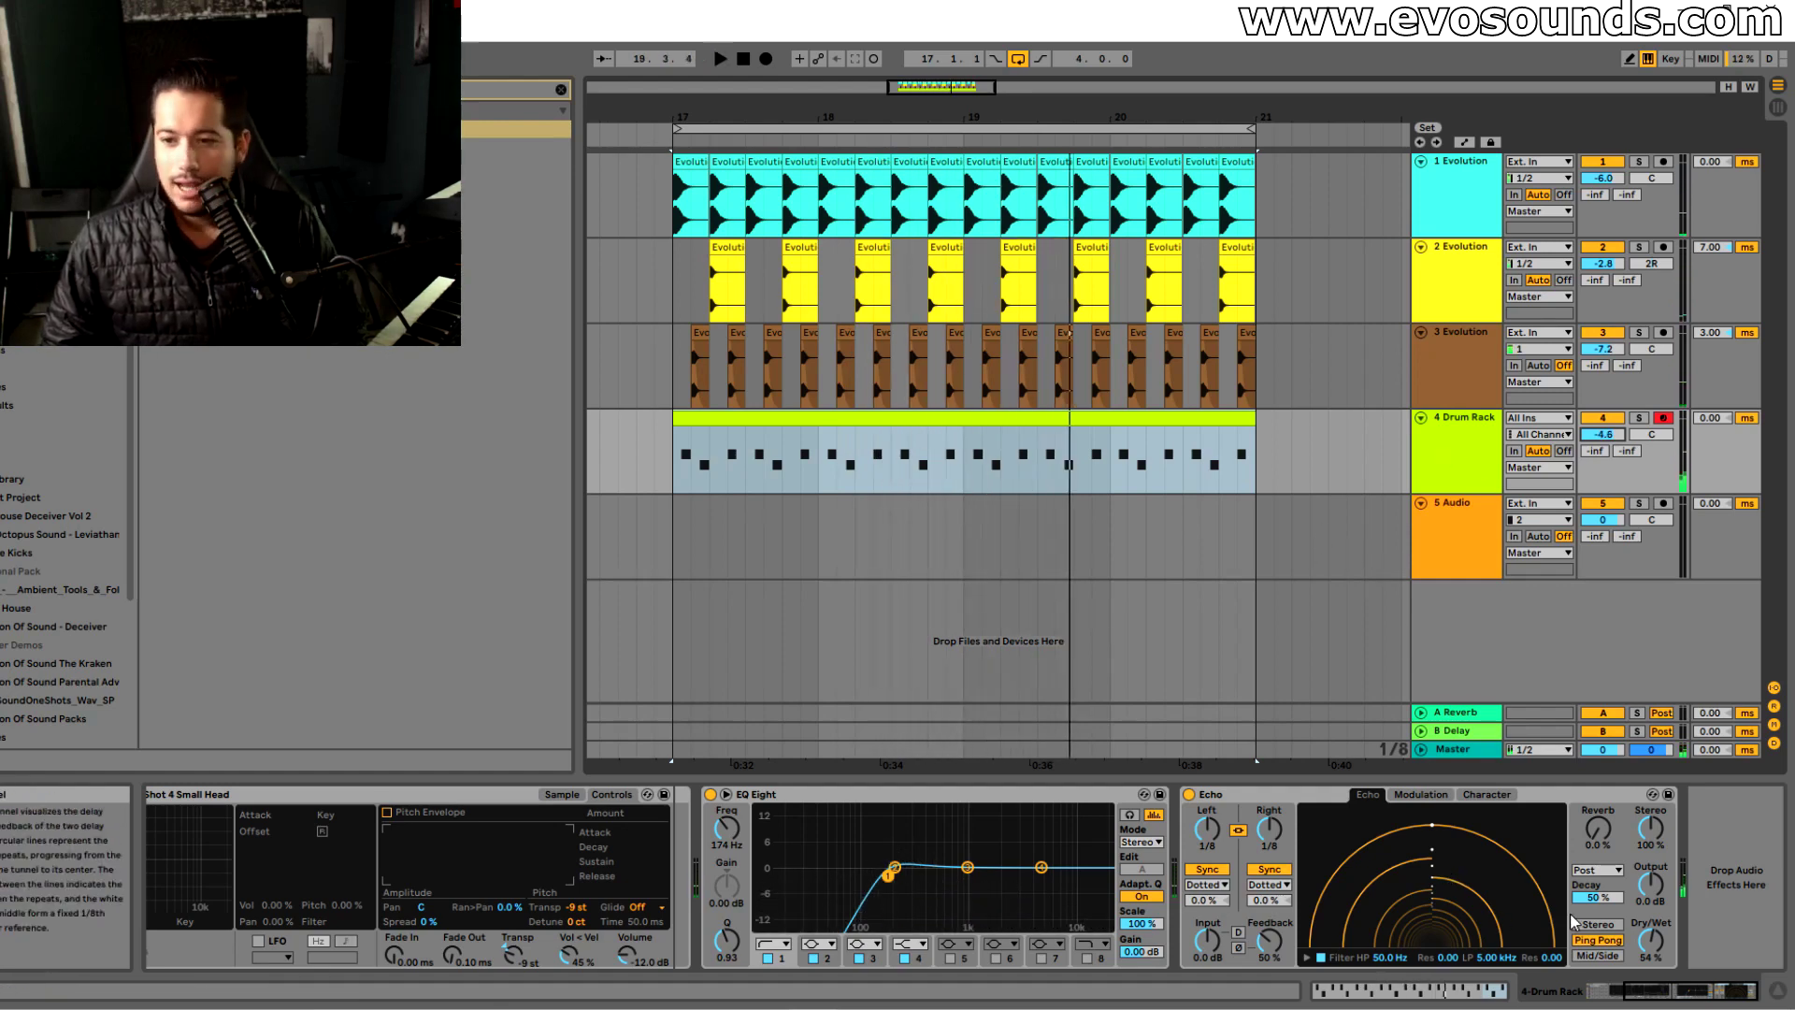
Compare Echo's Stereo and Ping Pong modes, keeping Ping Pong, and set its reverb to 8.7% and dry/wet to 46%
click(1599, 924)
key(space)
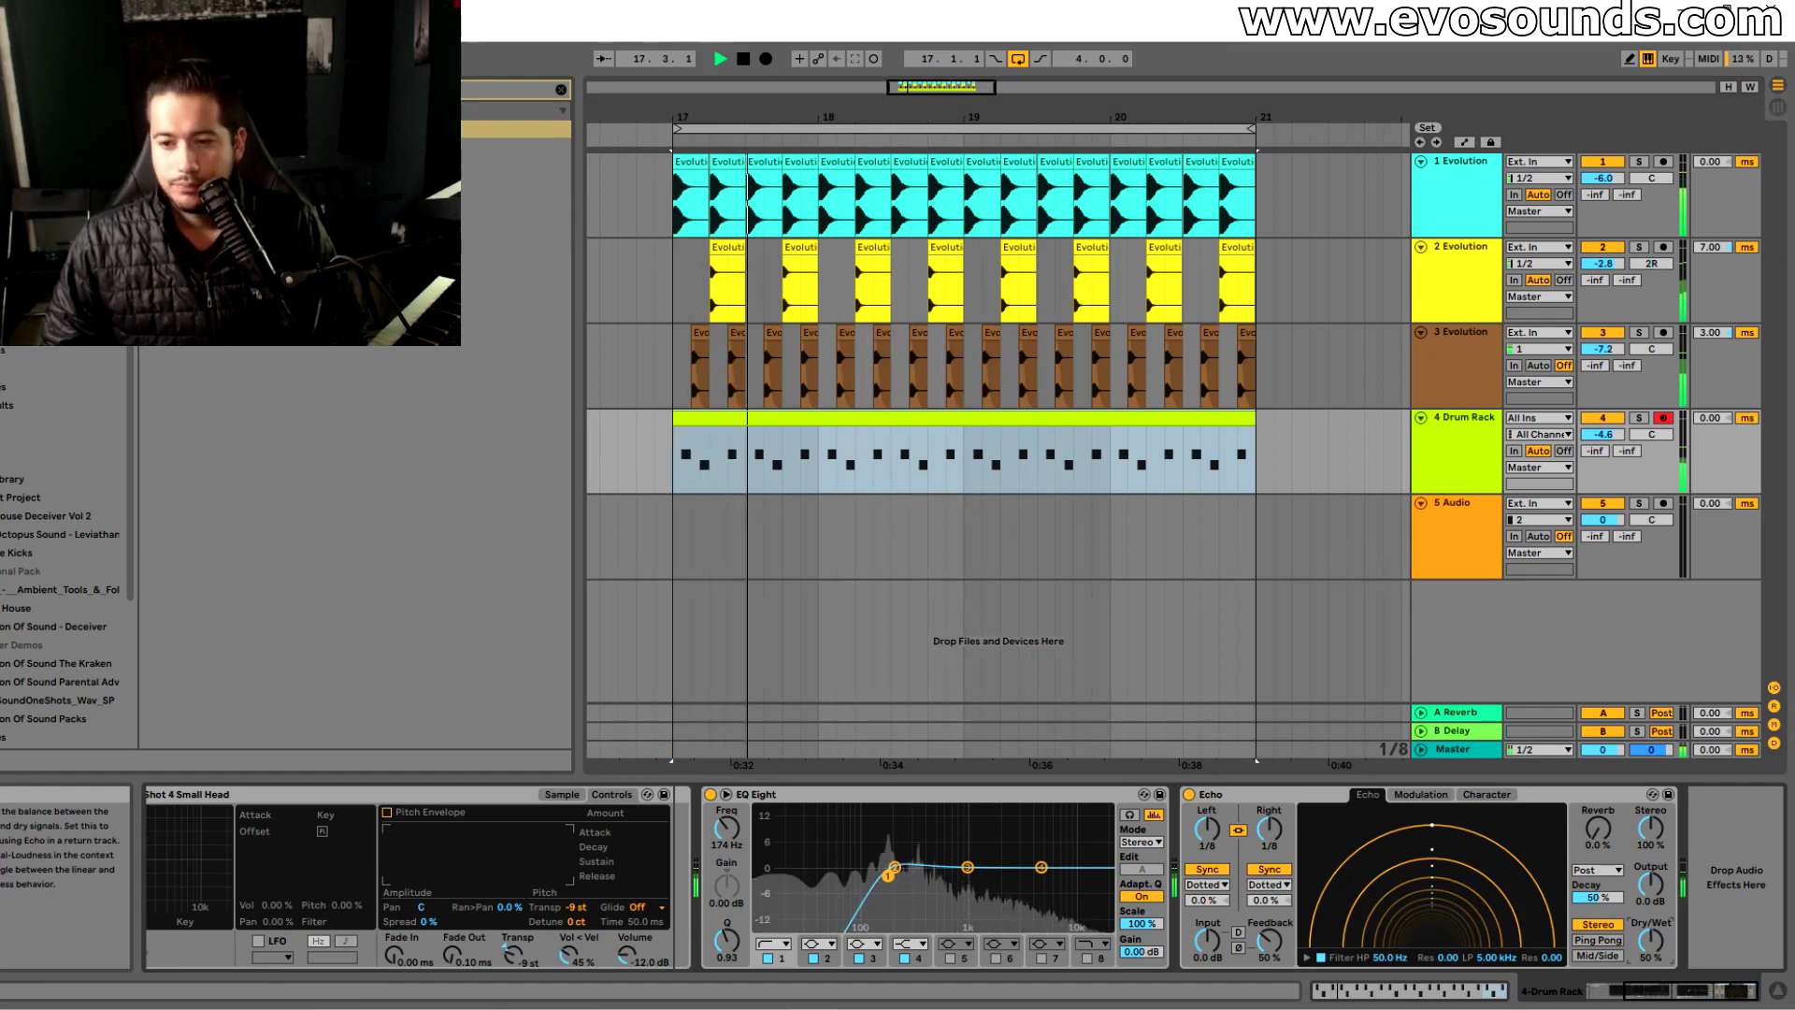
drag(1598, 829, 1598, 836)
drag(1650, 941, 1660, 963)
click(1597, 940)
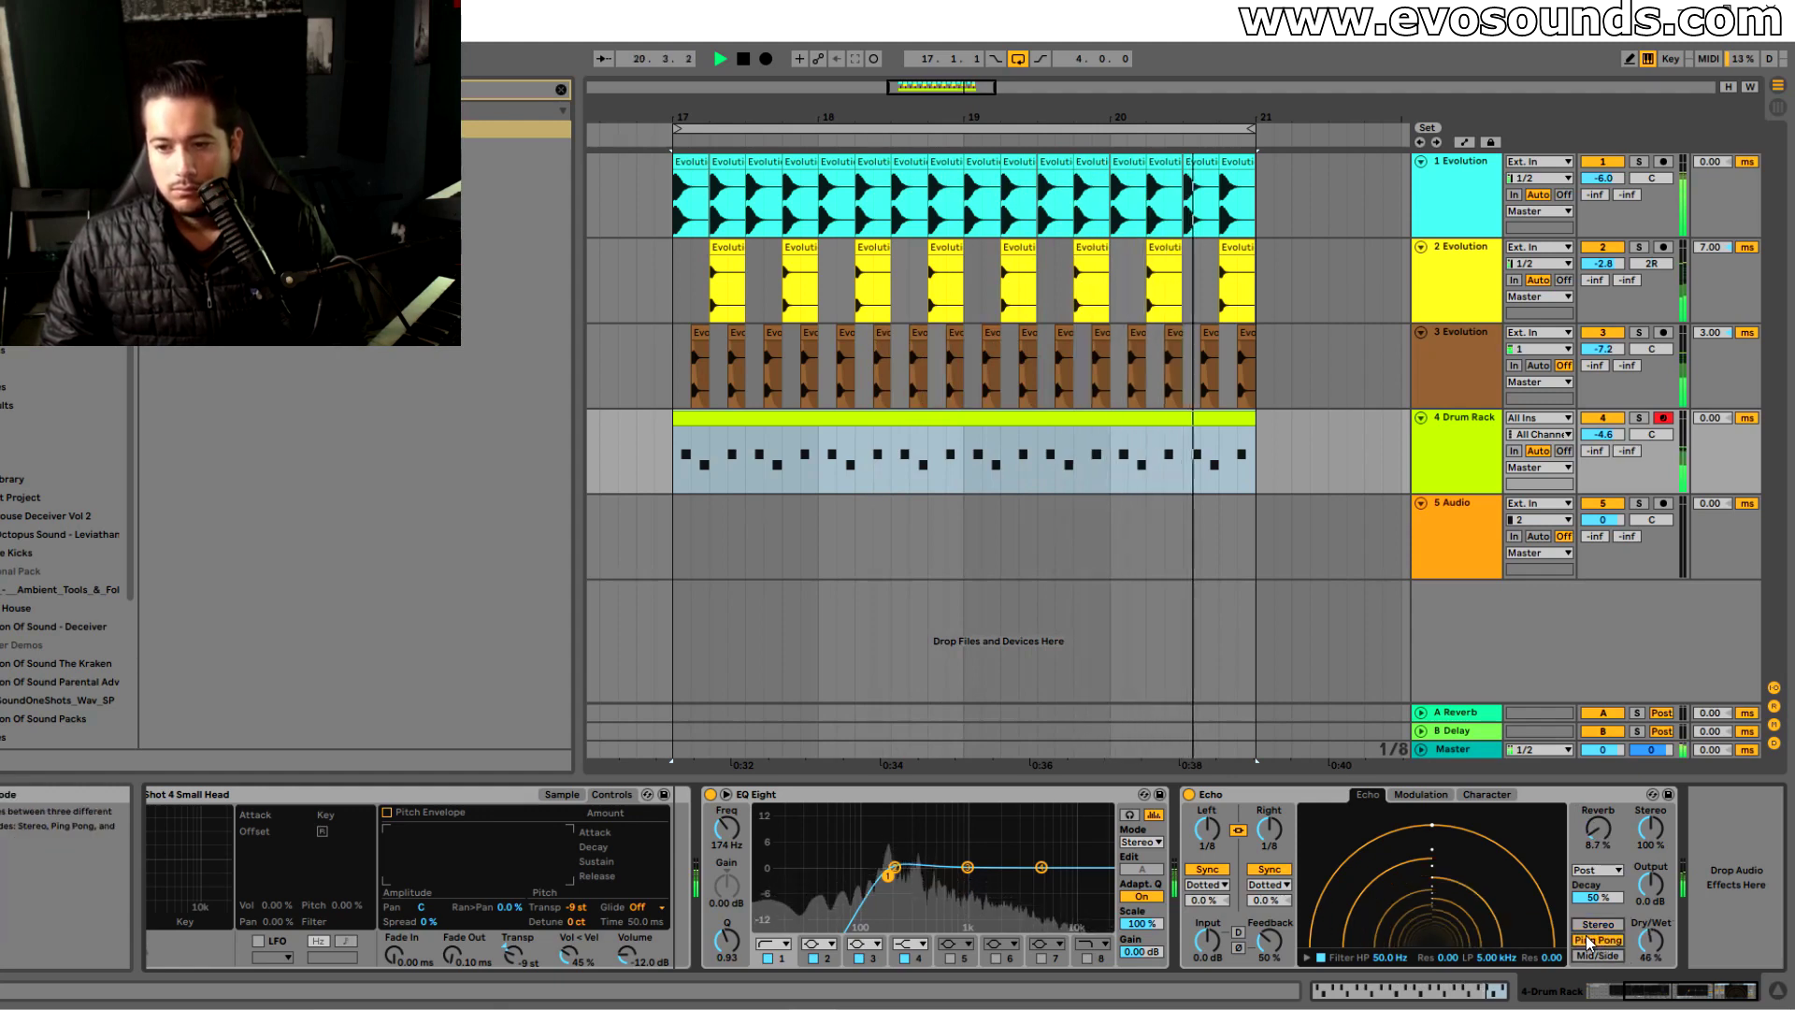
Solo the bongos to set both Echo delay times to straight Notes, unsolo them, and lower Echo's dry/wet to 28%
click(1639, 418)
click(1223, 885)
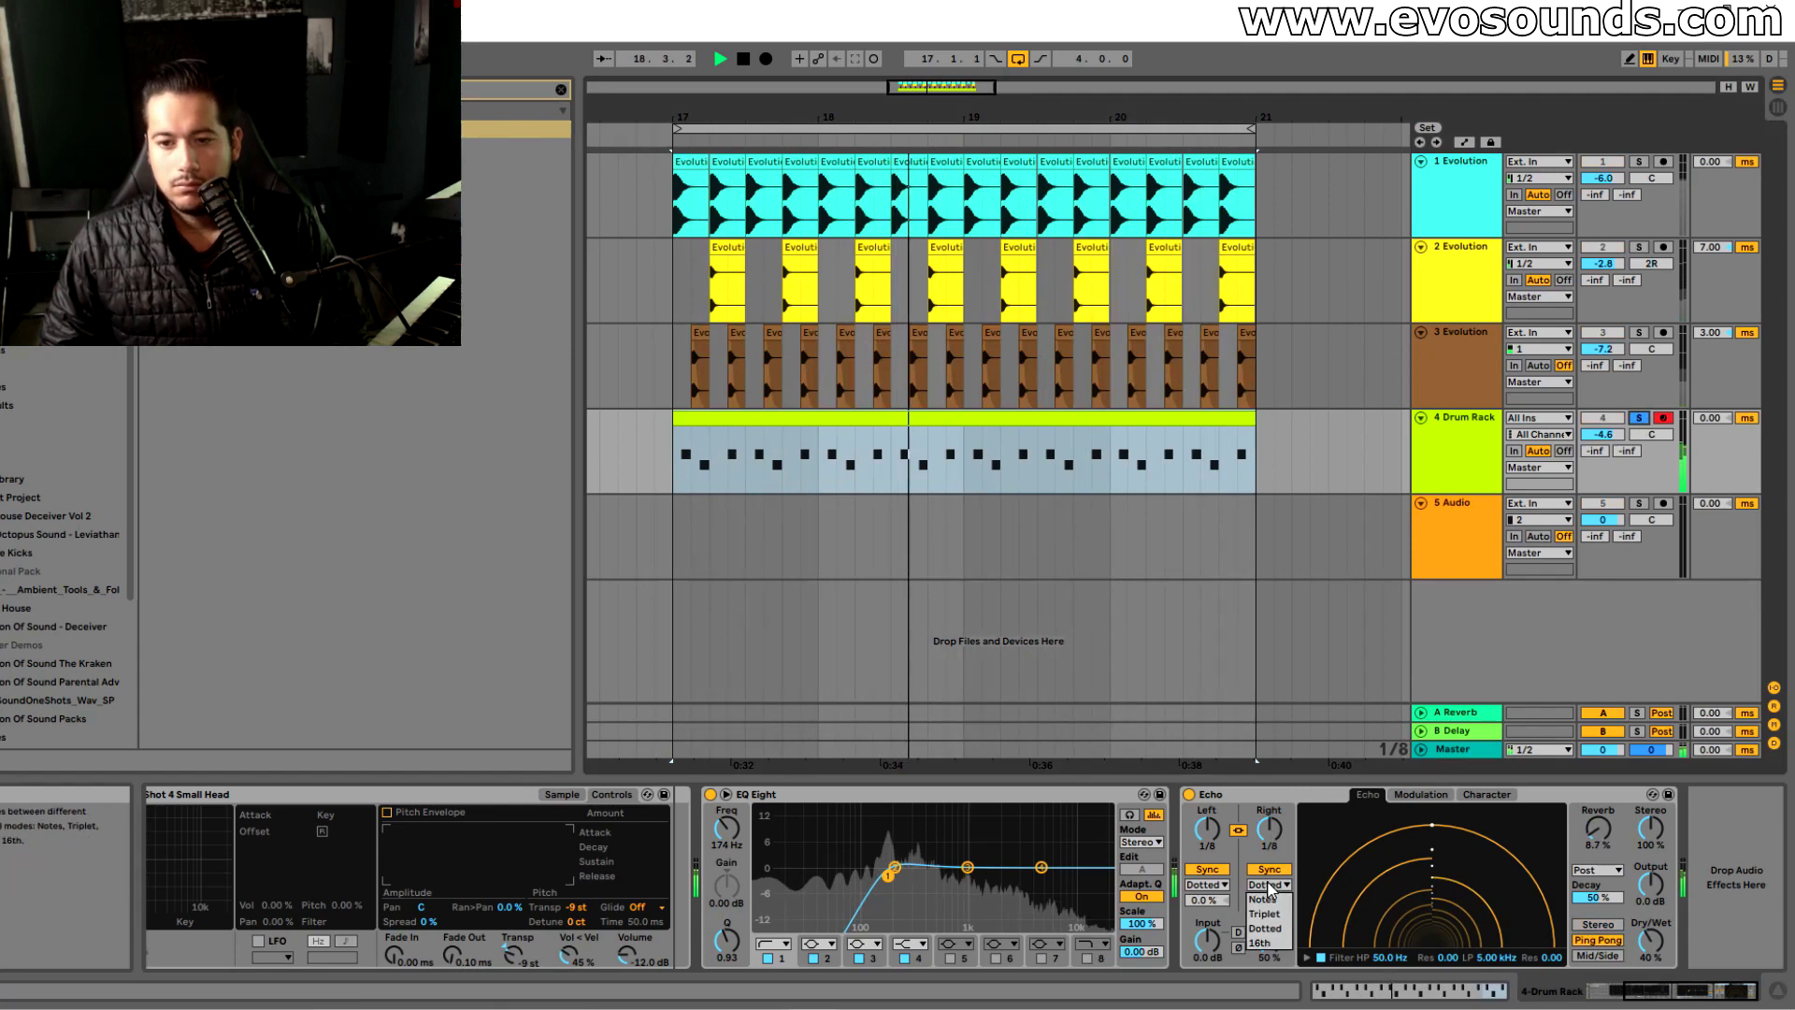
click(1234, 896)
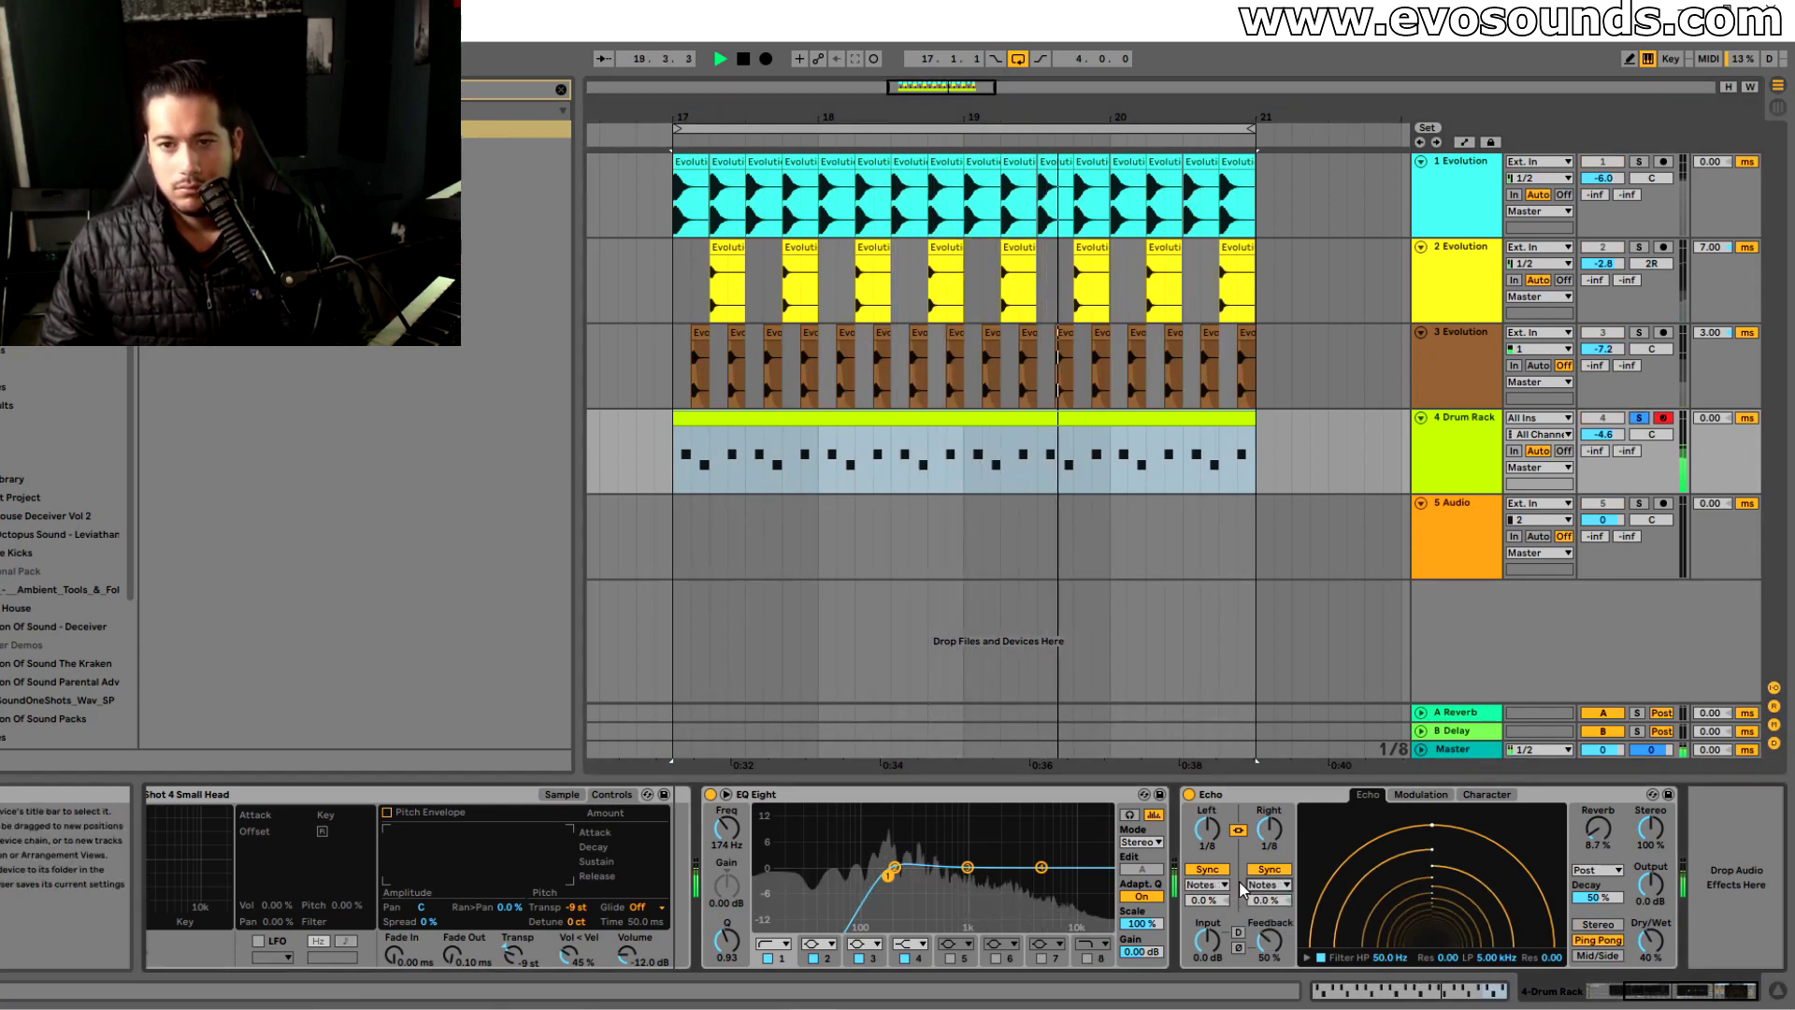
click(1638, 418)
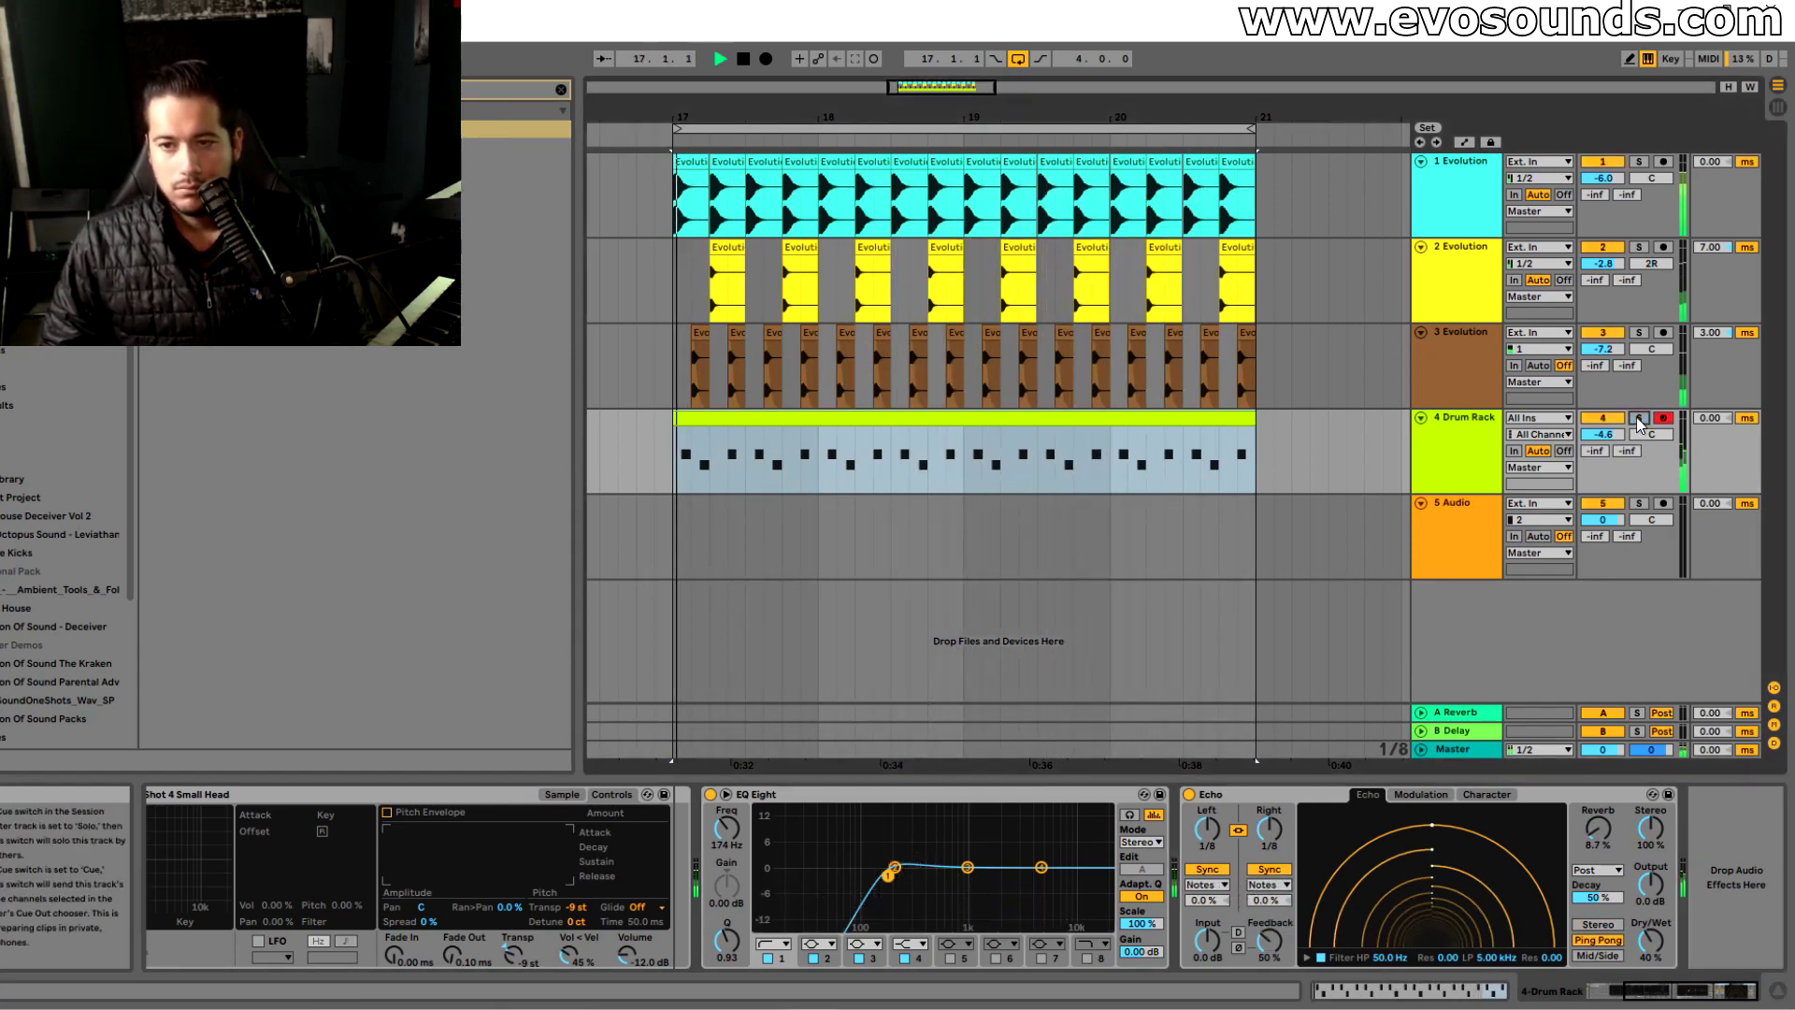
drag(1651, 941, 1650, 955)
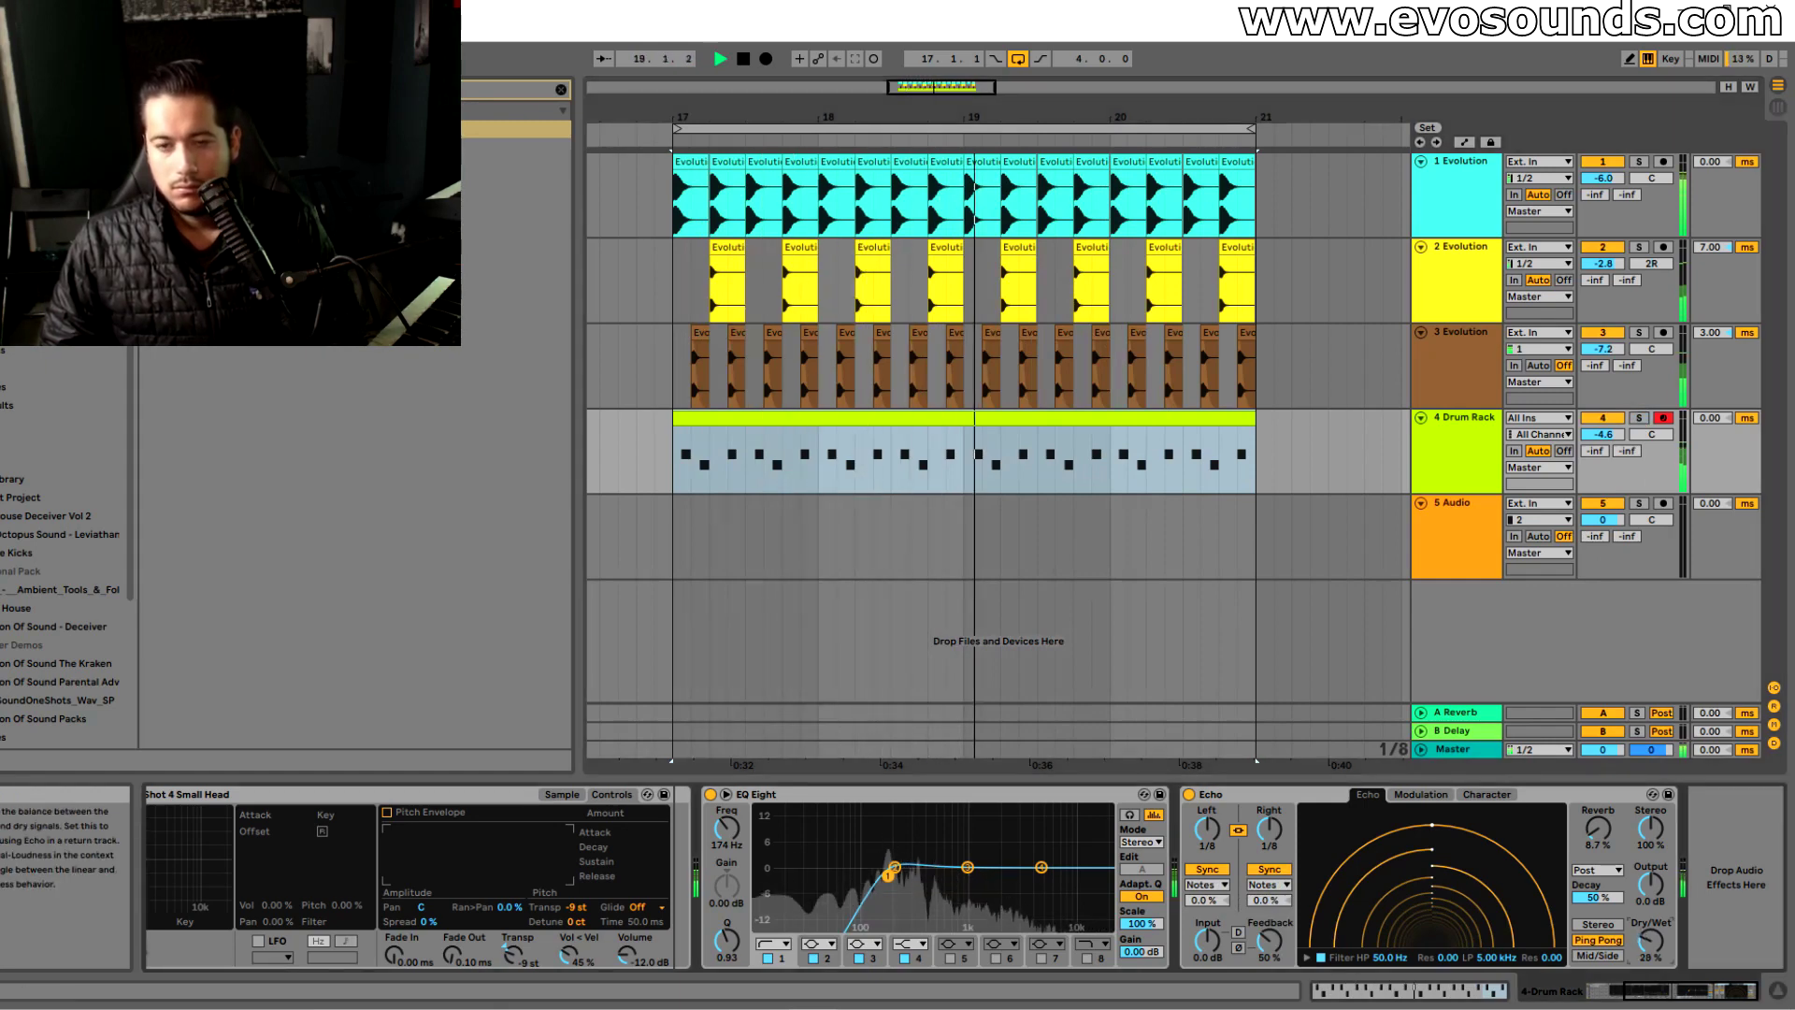
key(space)
Load LFOTool after Echo on the Drum Rack track and shape its curve to rise from zero to full level by mid-cycle
click(561, 89)
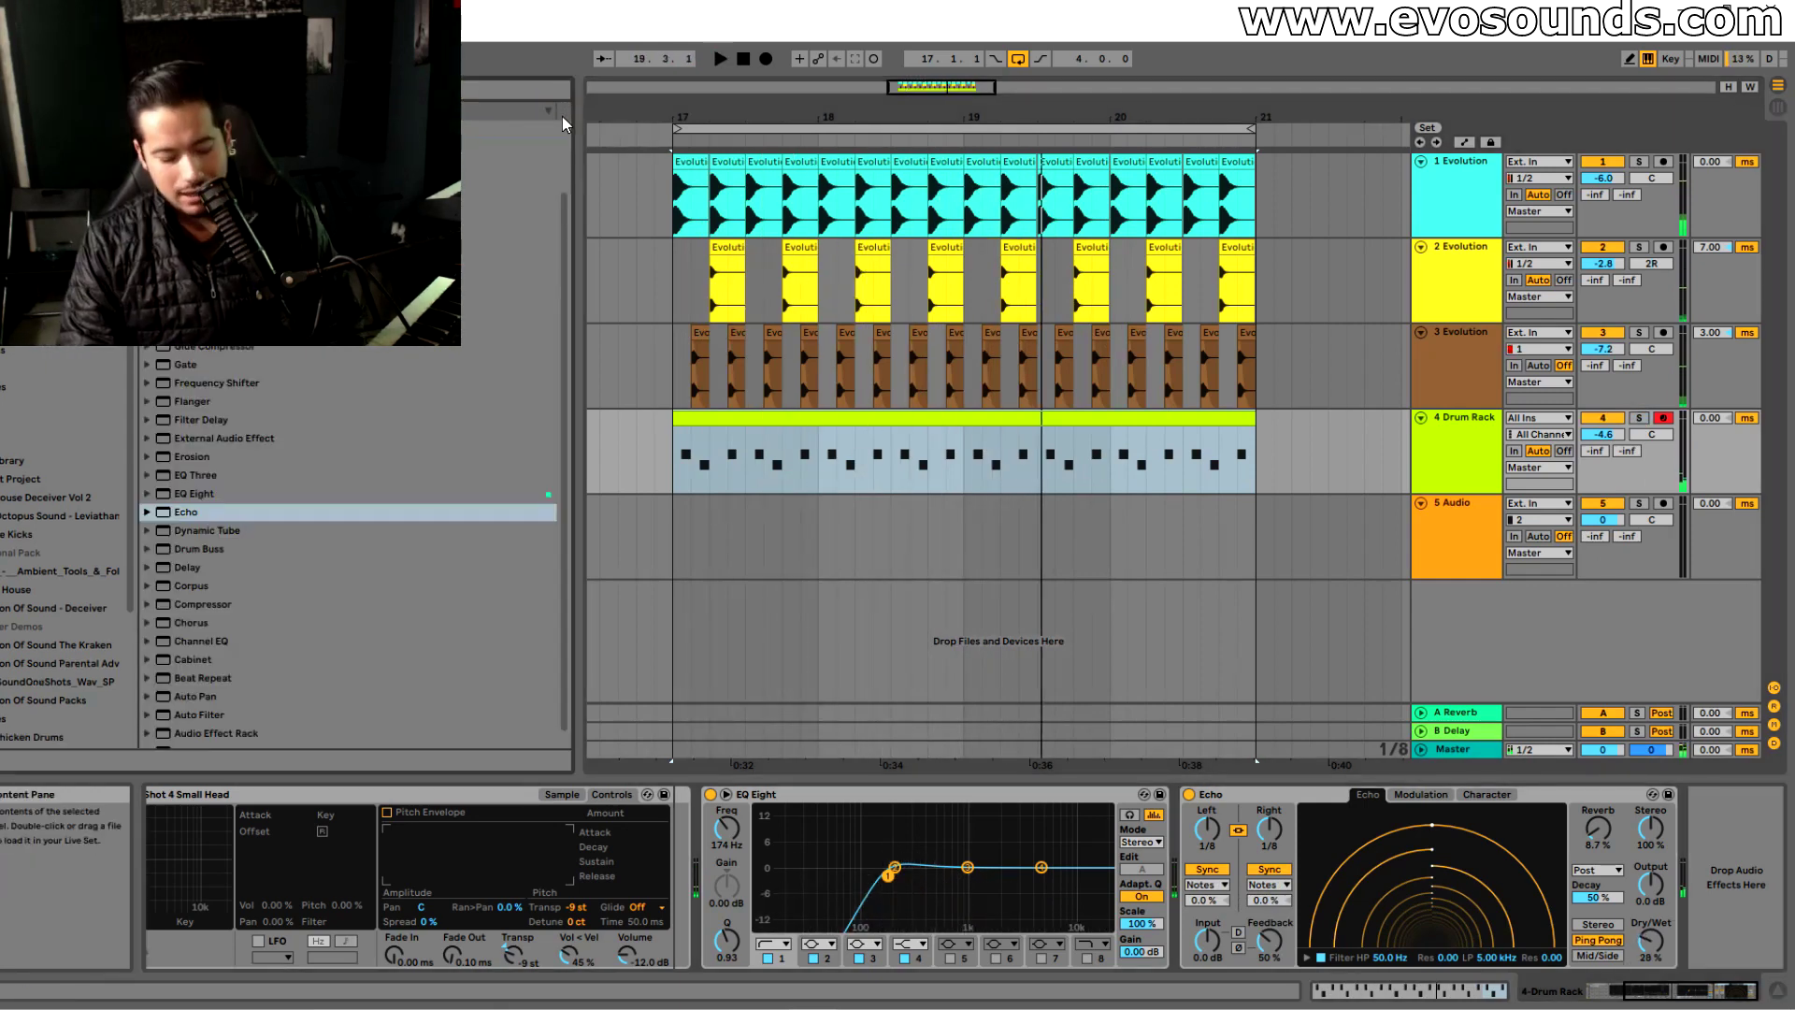
text(s)
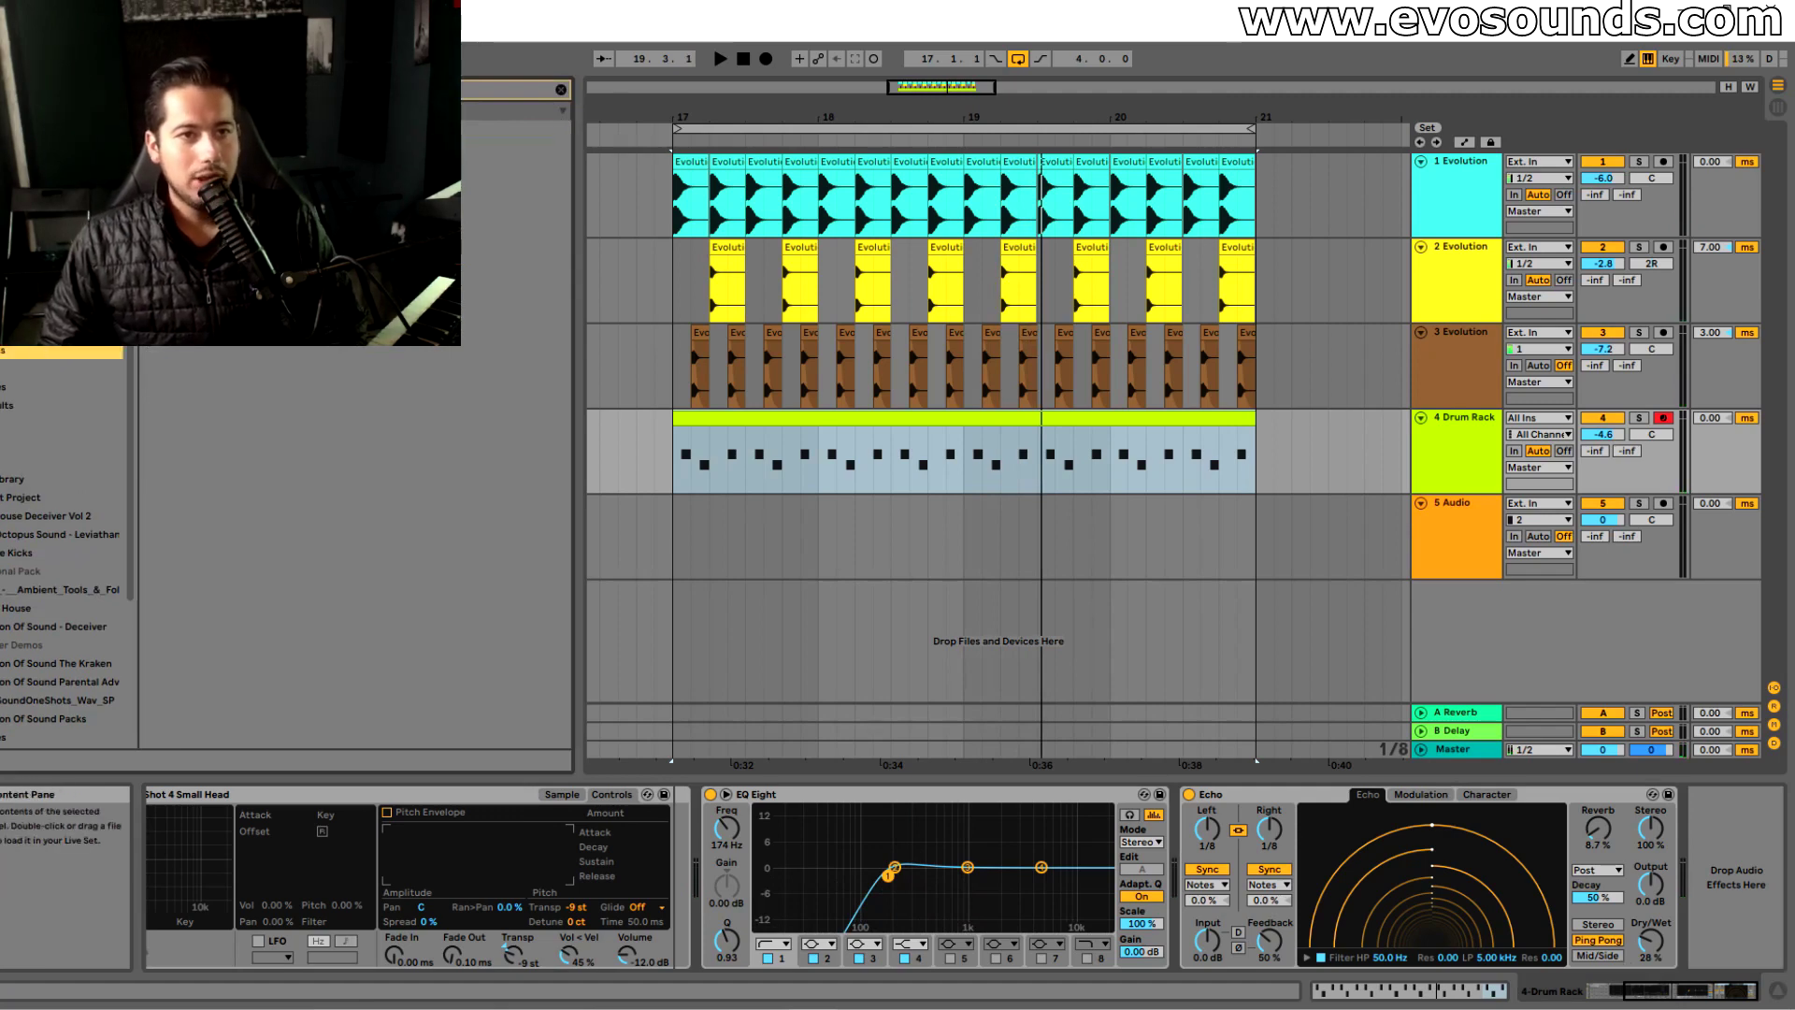
drag(1629, 877, 1653, 878)
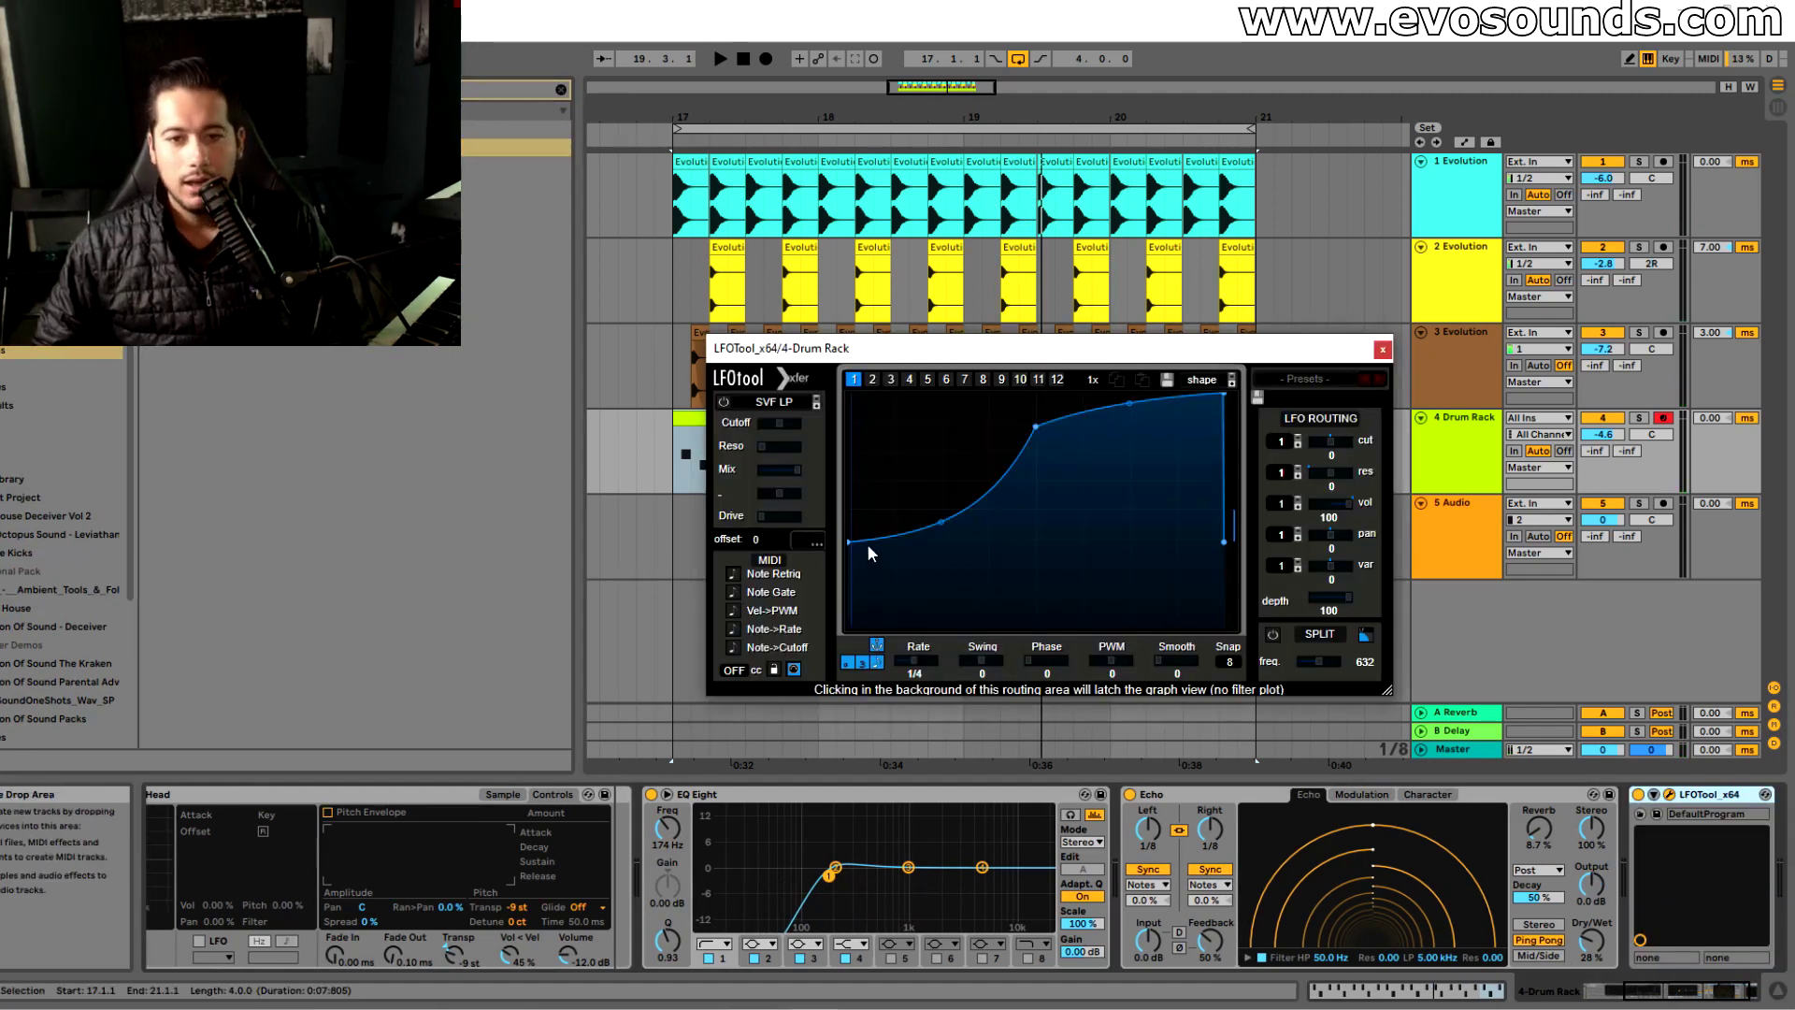
drag(855, 573, 855, 639)
drag(1034, 396, 1033, 383)
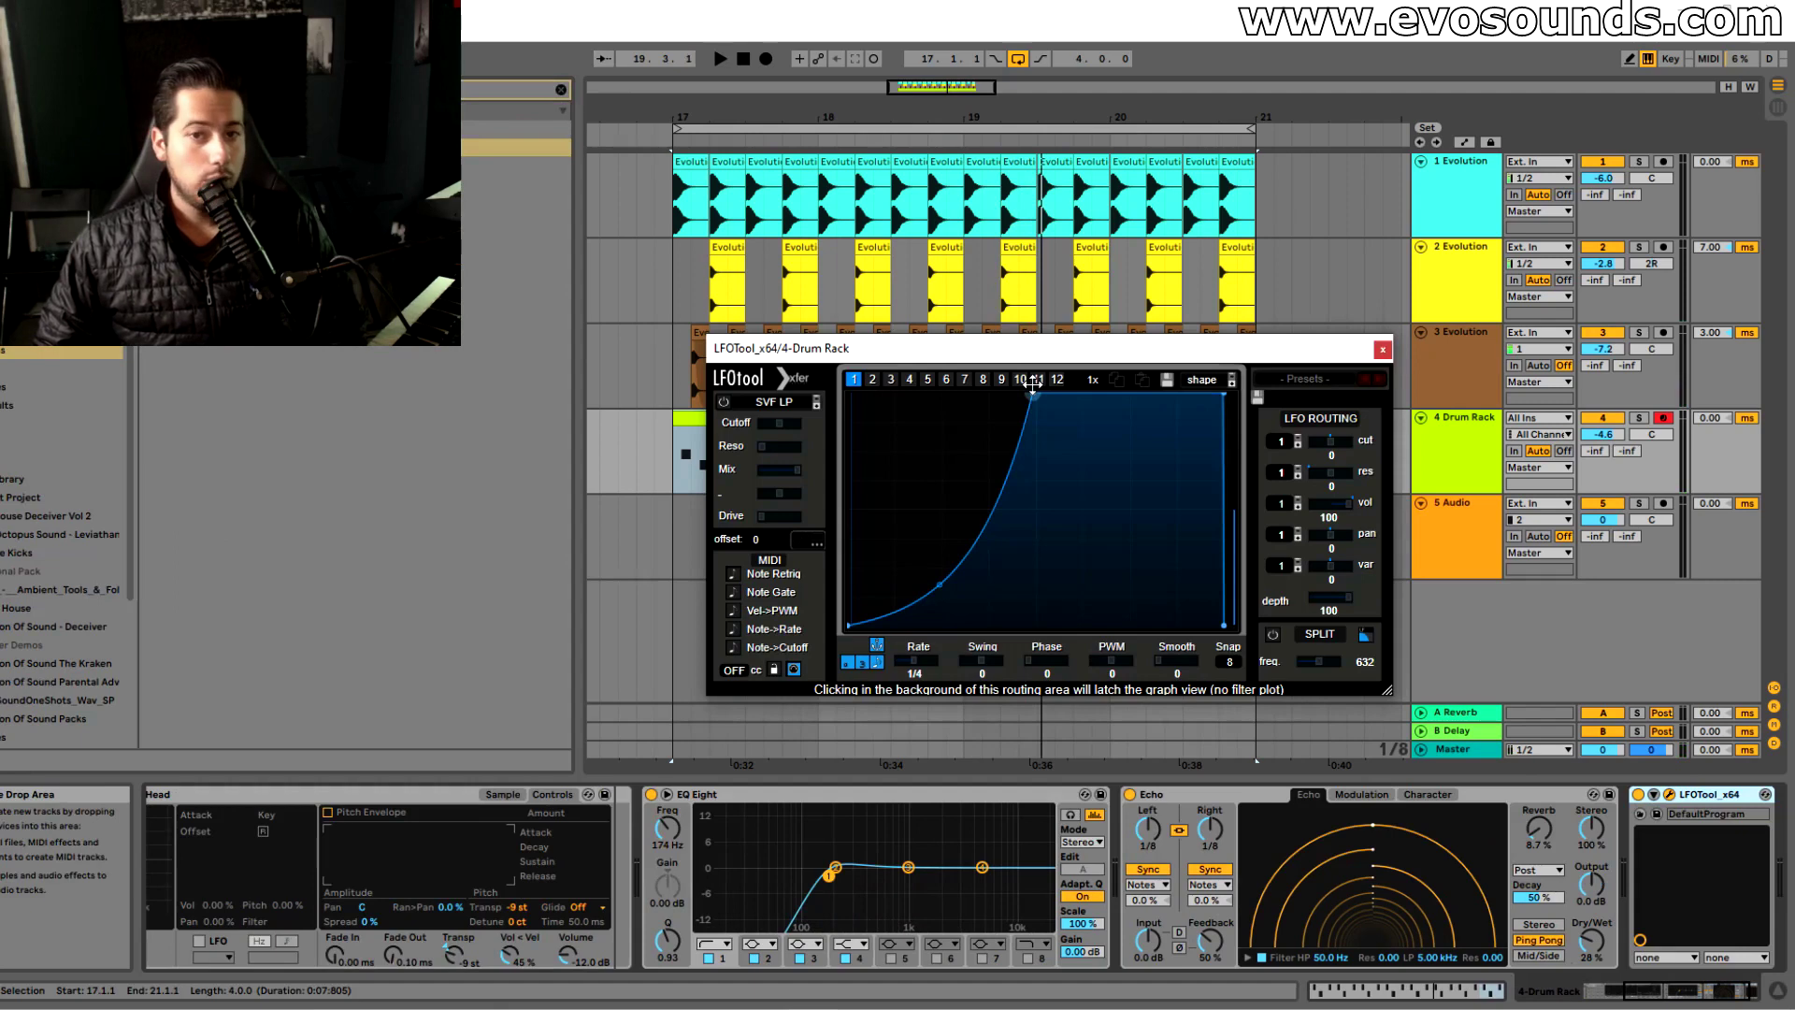
Raise the start of LFOTool's curve to about 30% during playback, close its window and set the Drum Rack track's volume to -0.3 dB
key(space)
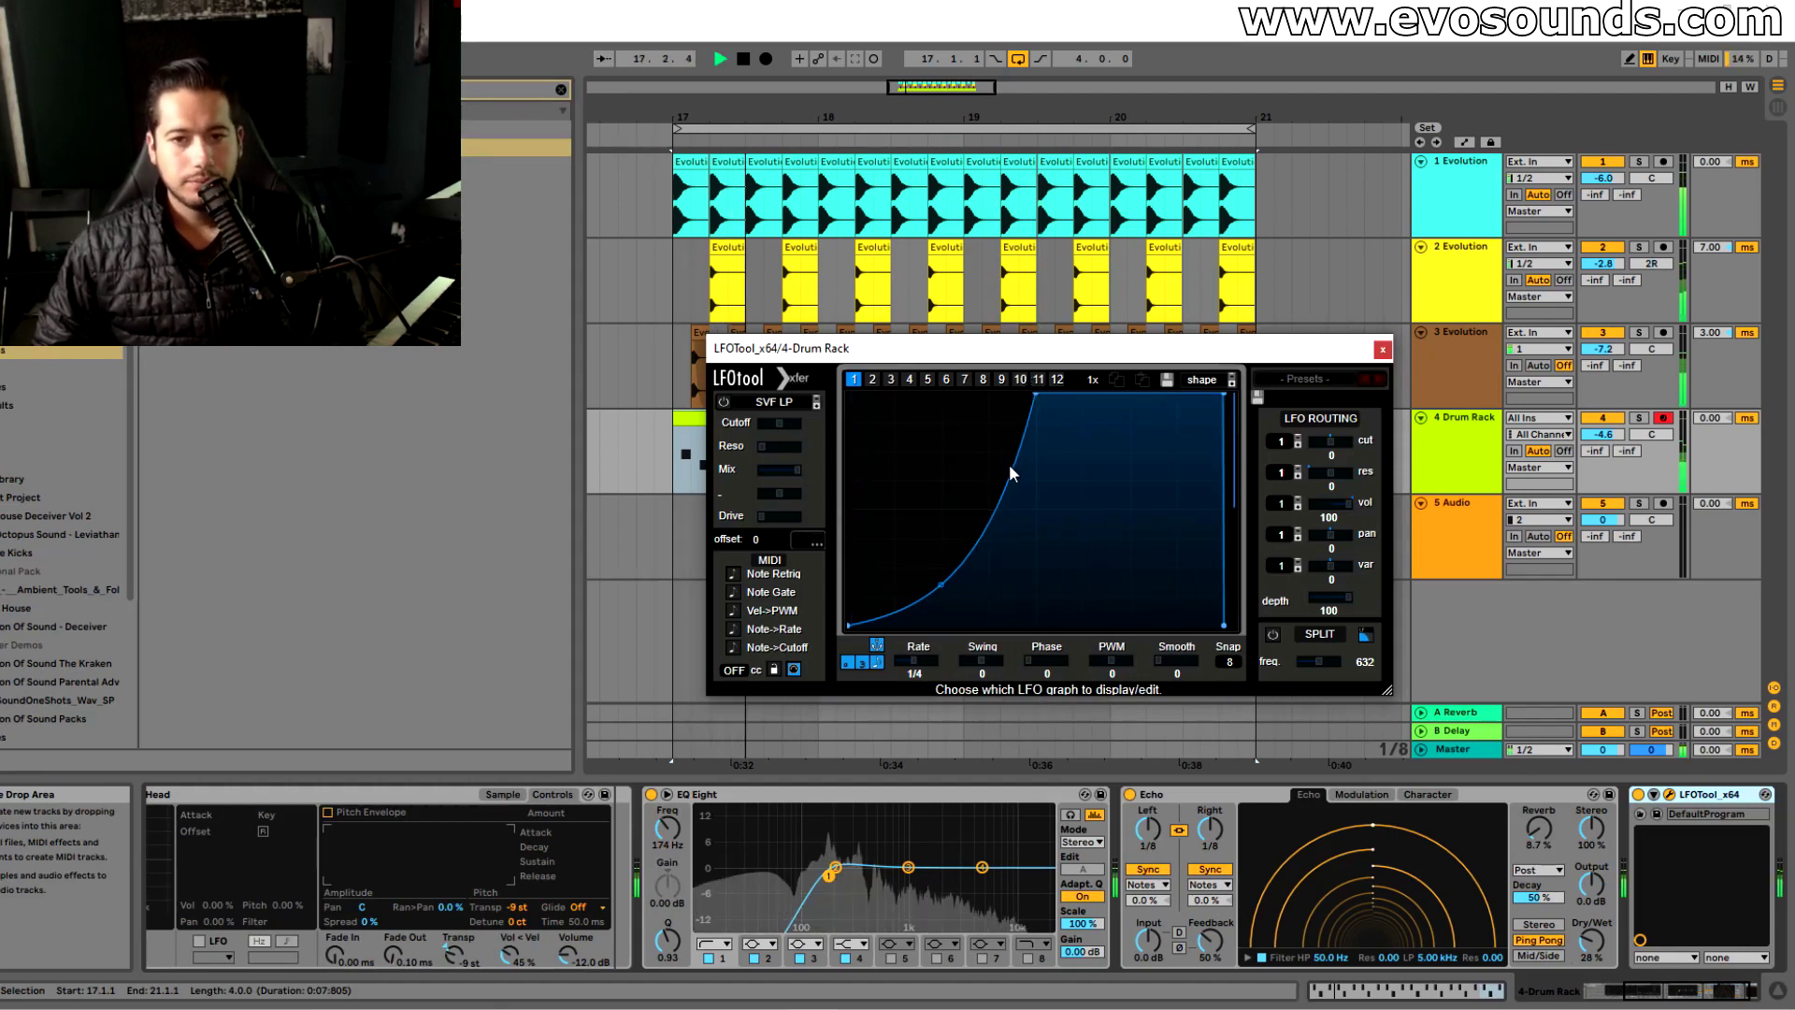
drag(853, 617, 852, 559)
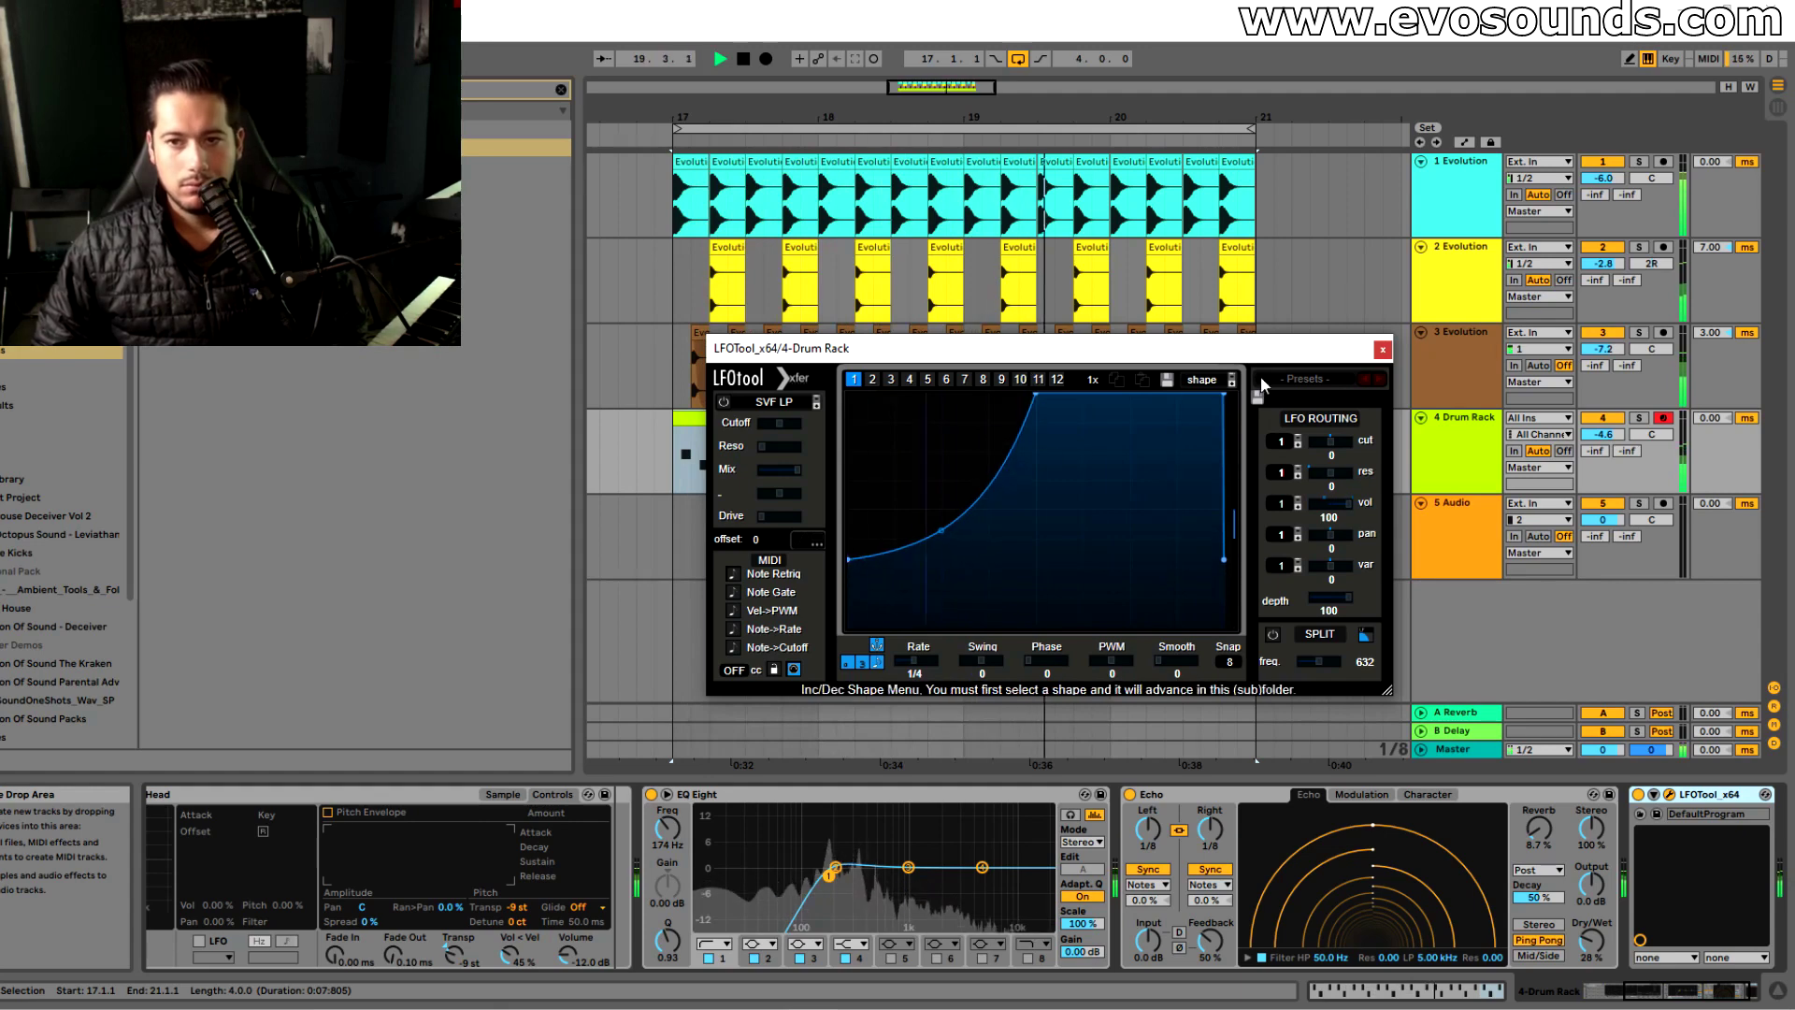
click(1381, 350)
drag(1603, 434, 1602, 402)
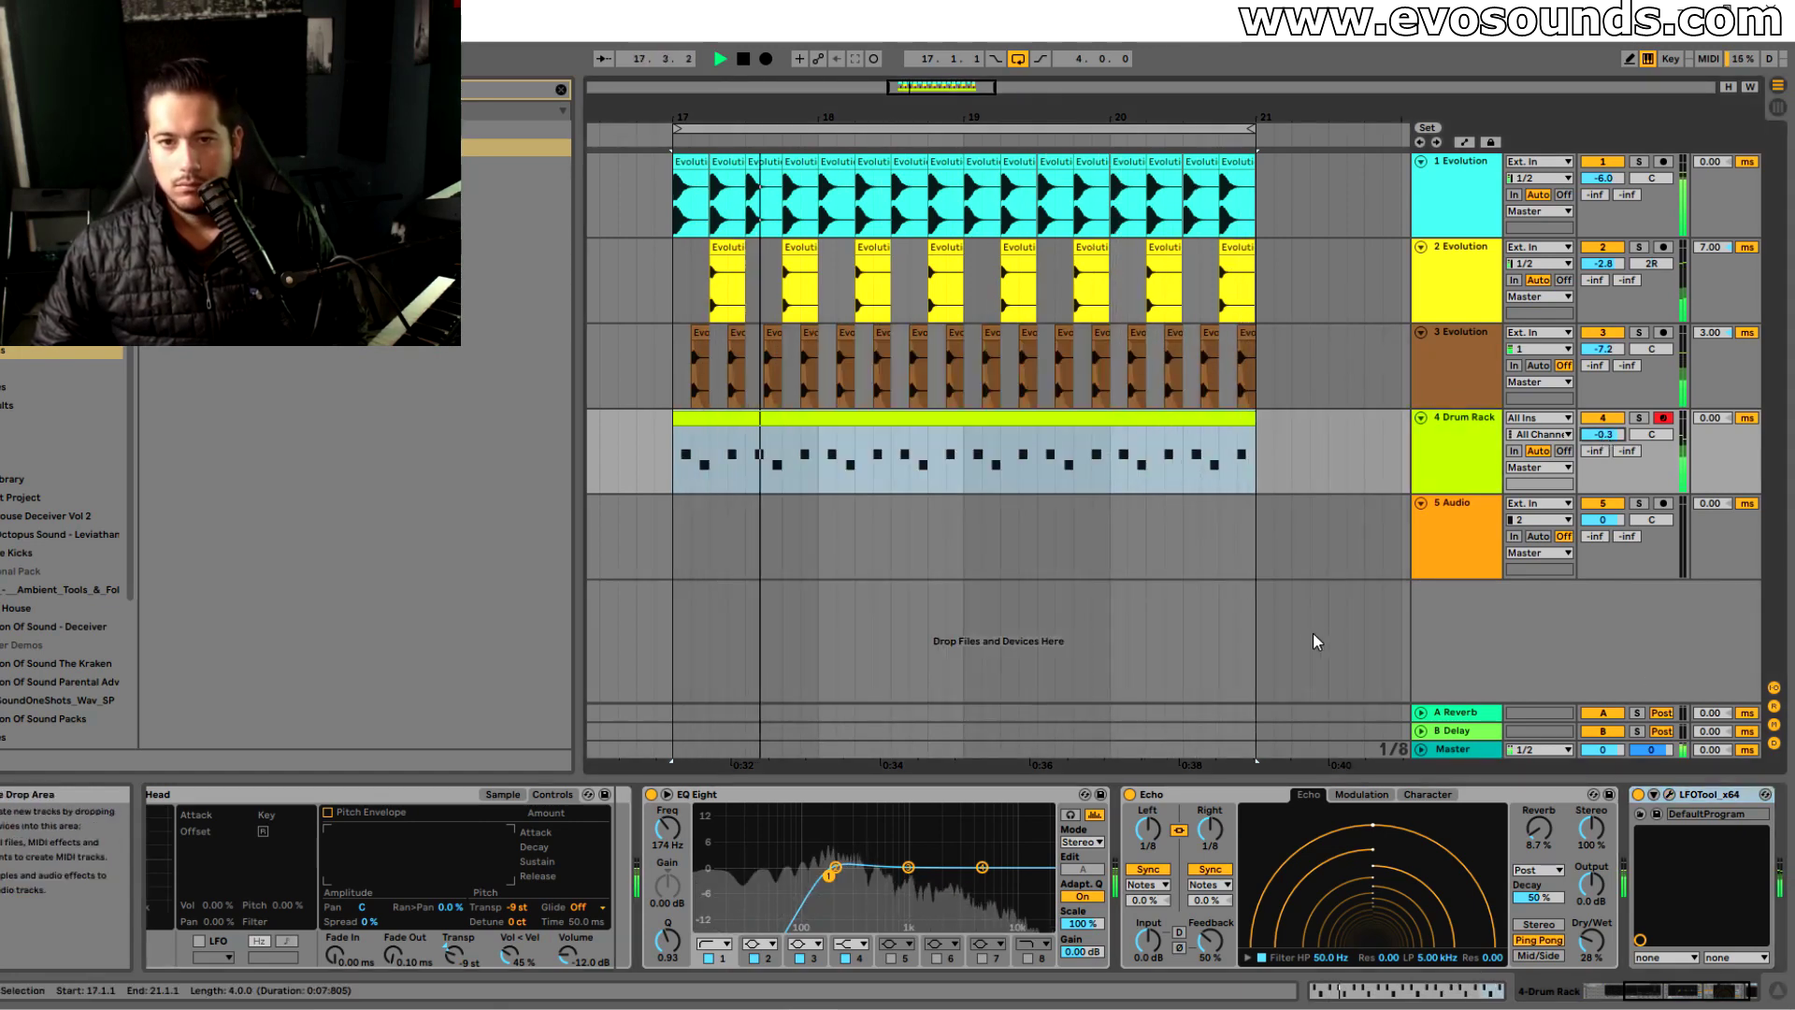
Insert a new MIDI track below the Drum Rack track and load an empty Simpler onto it
click(1487, 454)
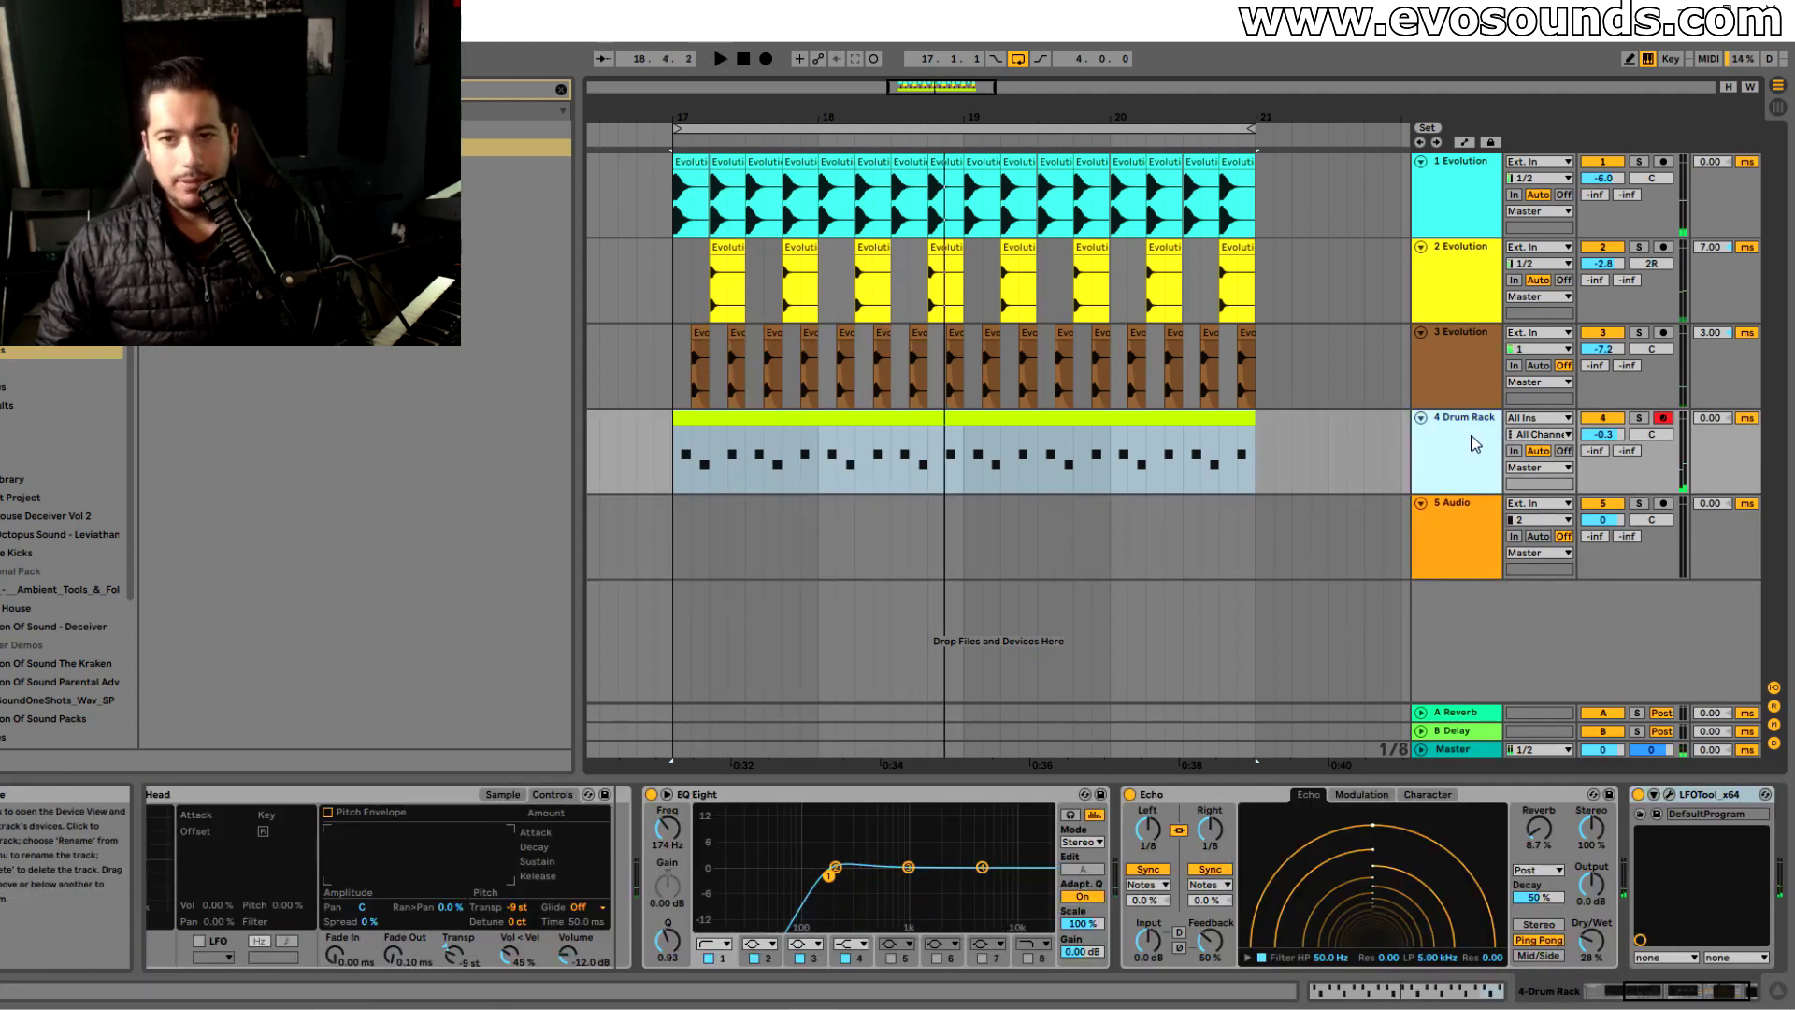
key(ctrl+shift+t)
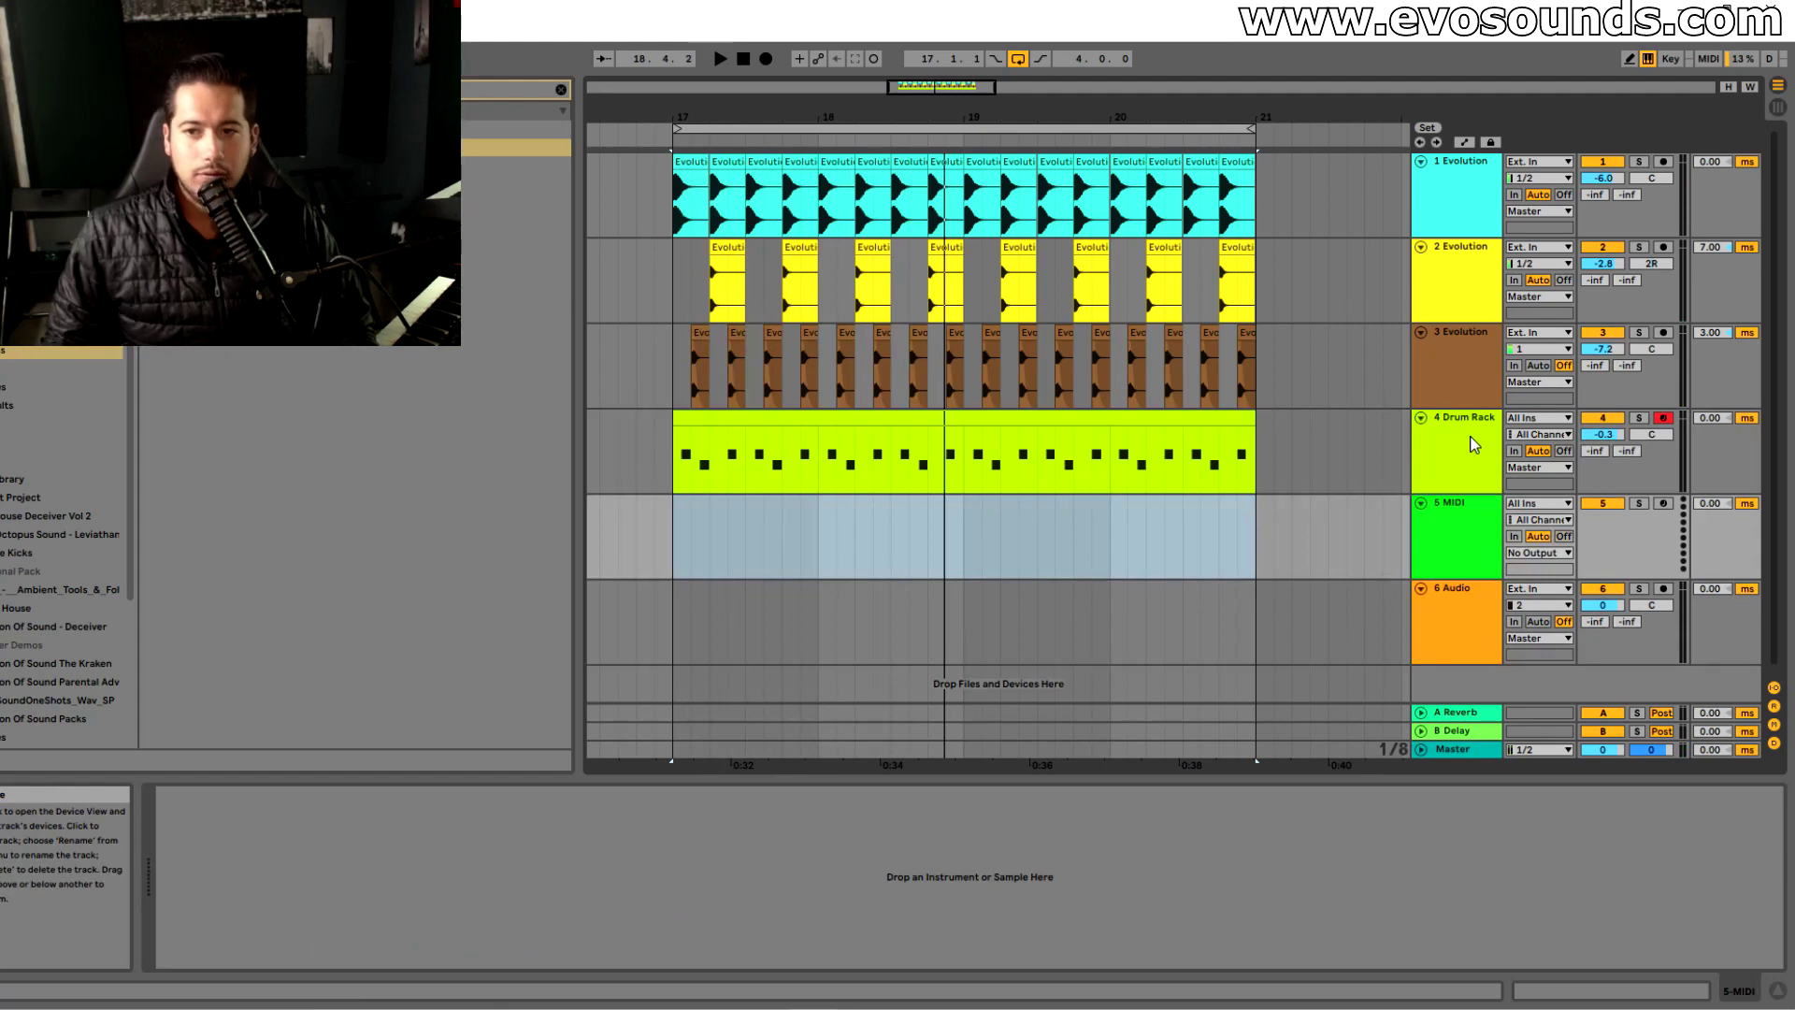
click(1479, 514)
click(561, 90)
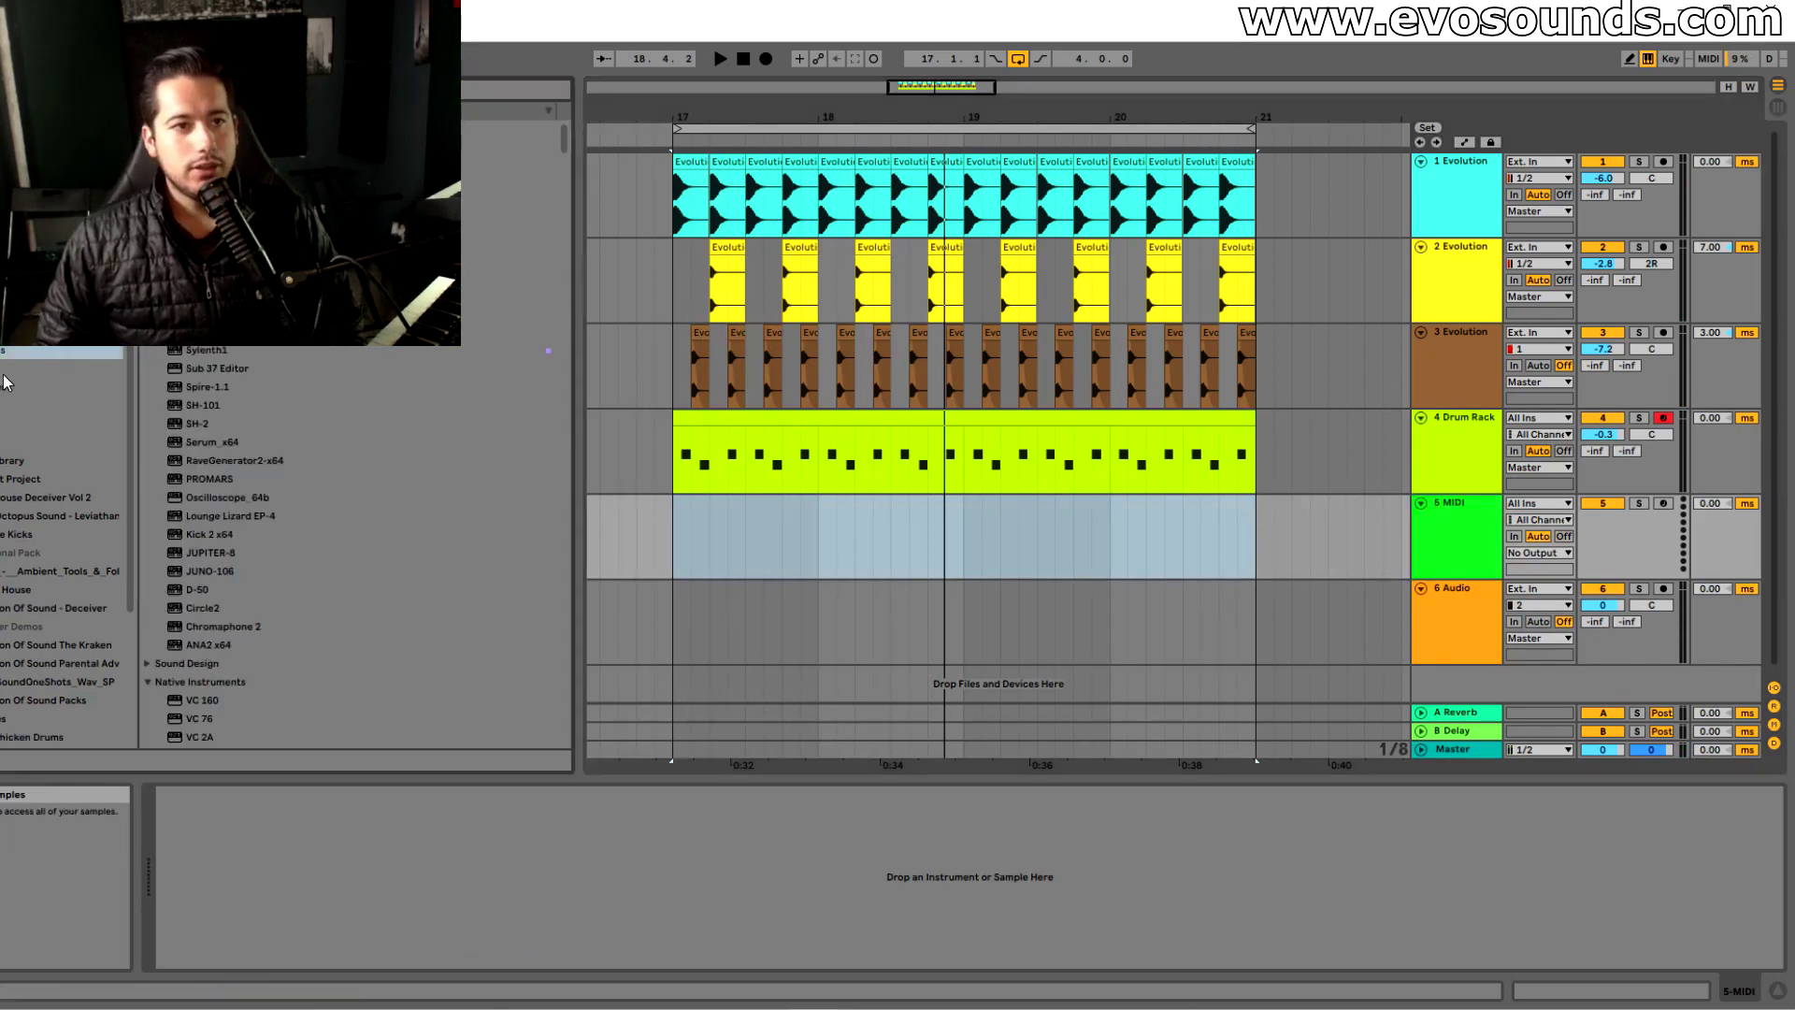
click(56, 277)
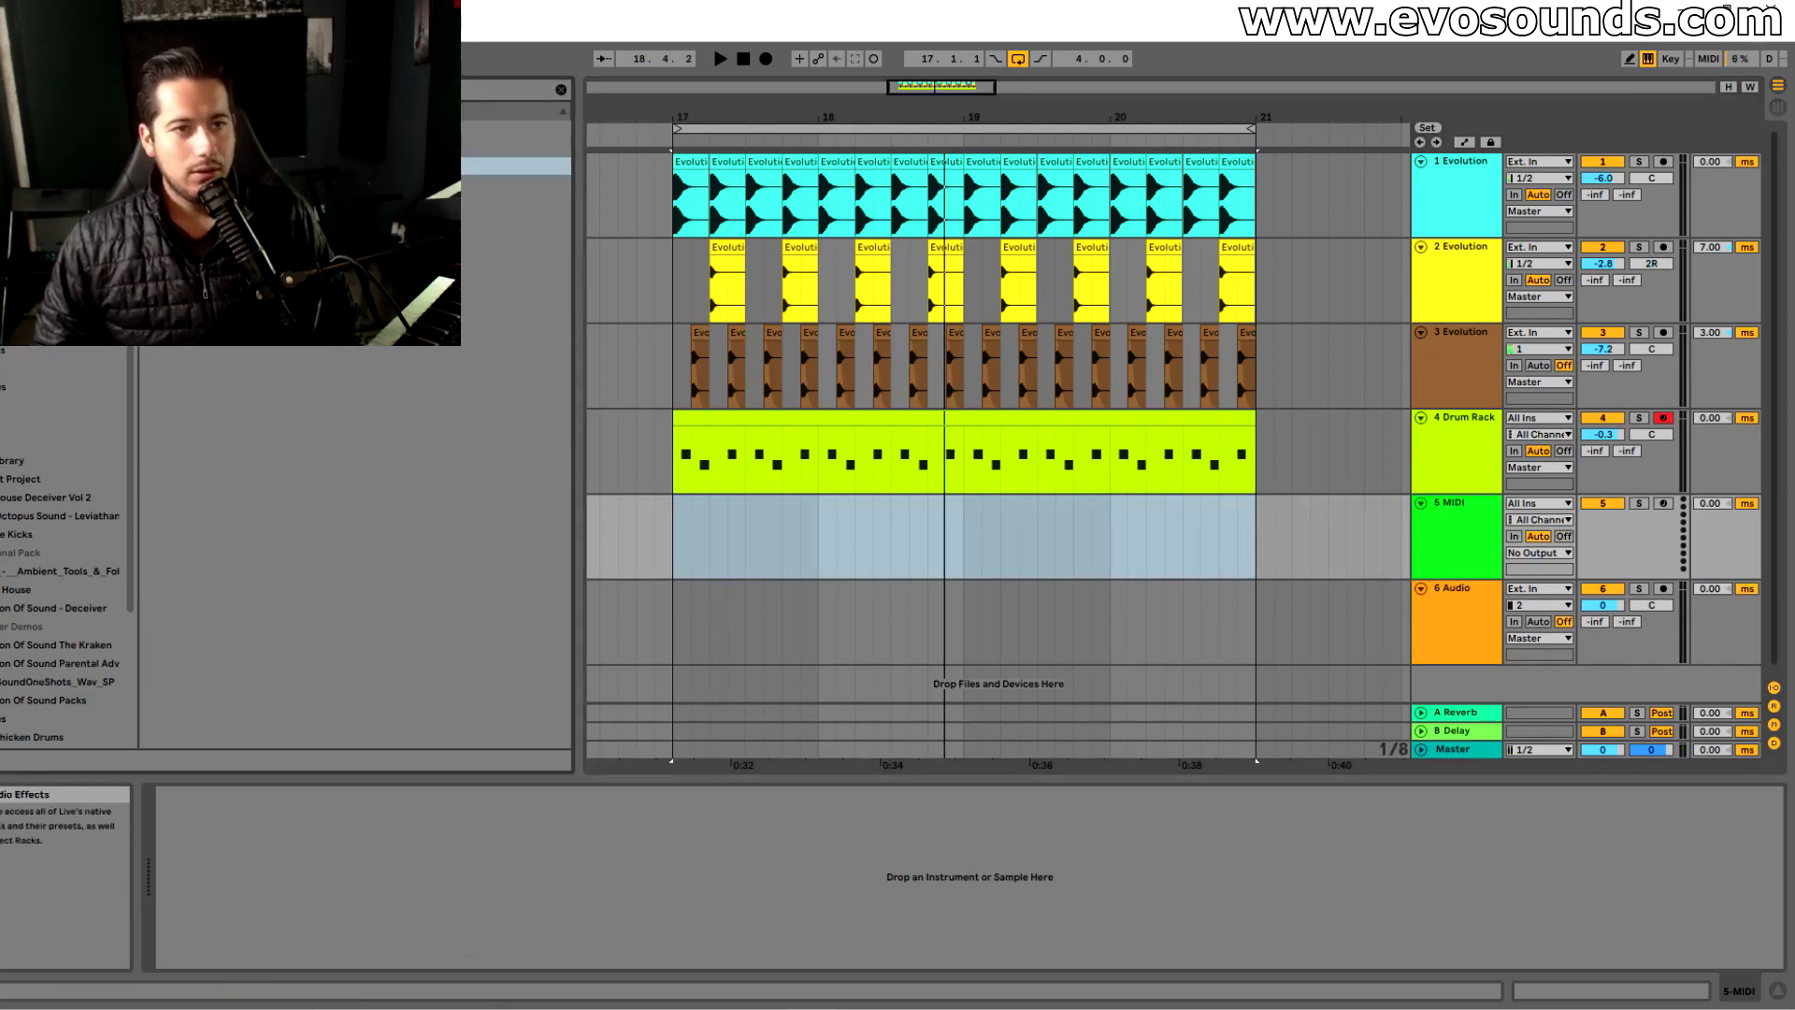
drag(210, 294, 1283, 544)
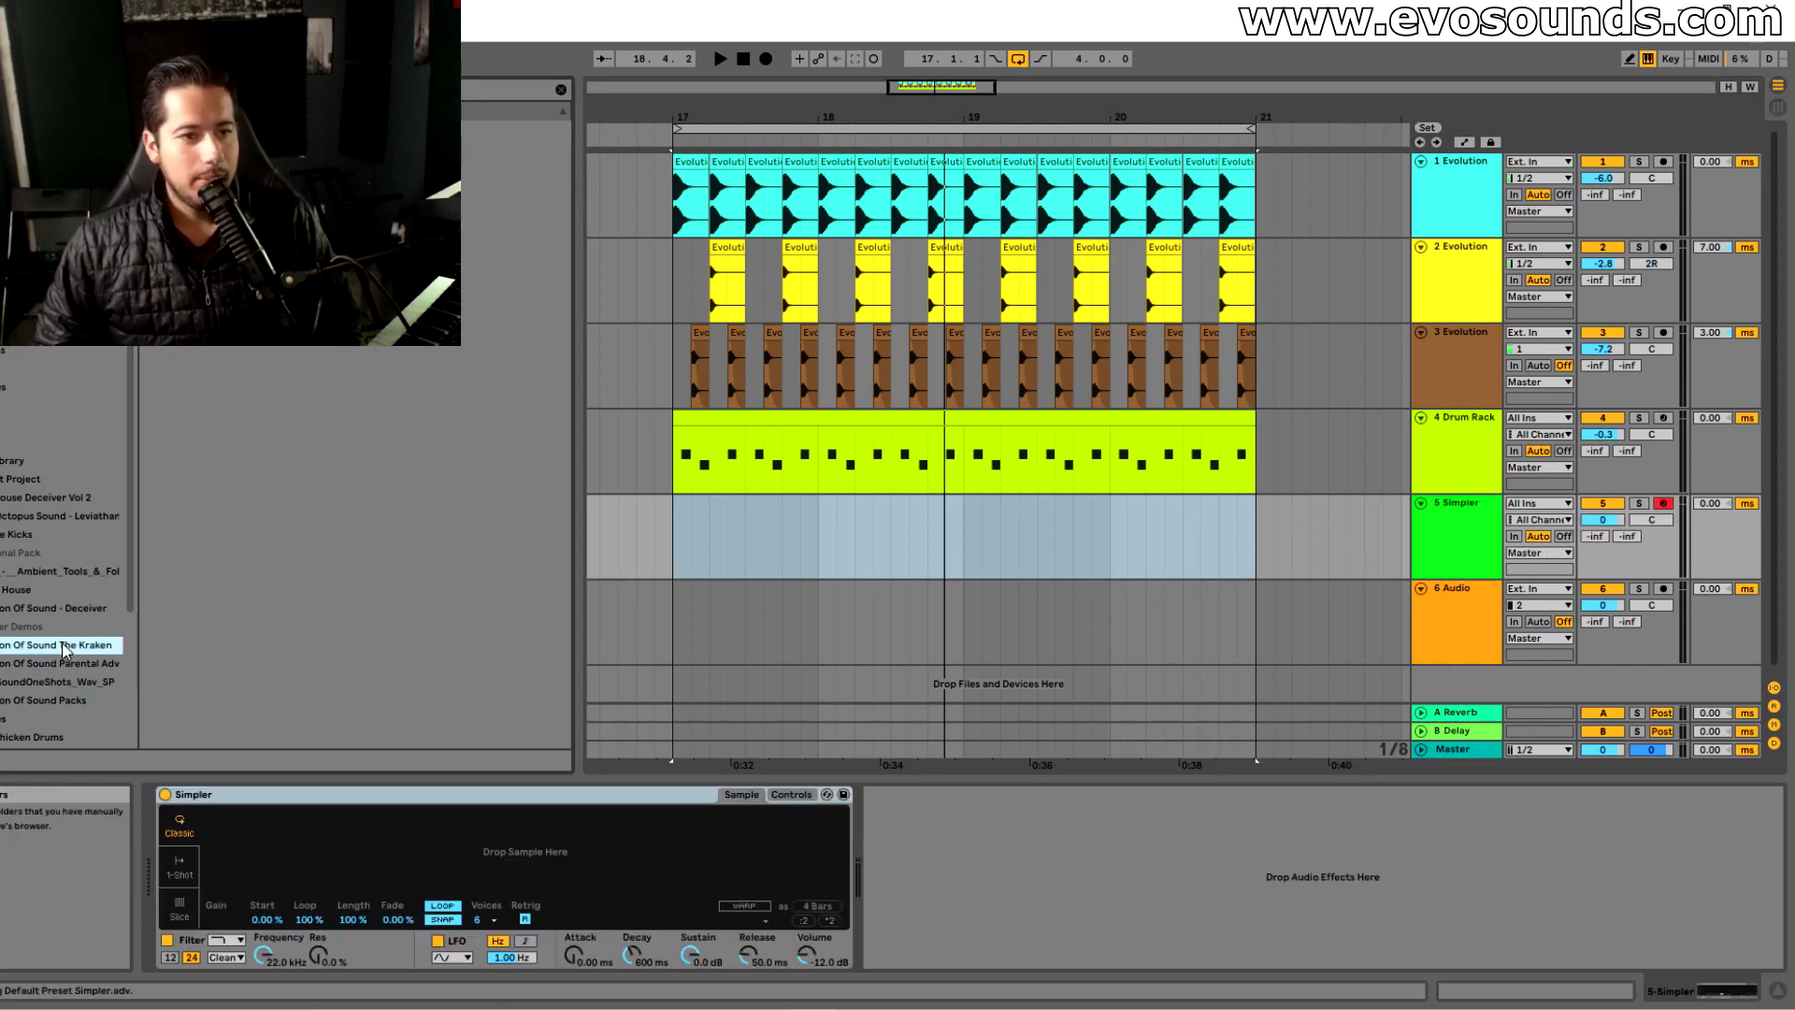
Audition the one-shots in the Deceiver pack's Shaker Based folder and load Evolution Of Sound - Shaker 3.wav into Simpler
click(75, 610)
click(147, 239)
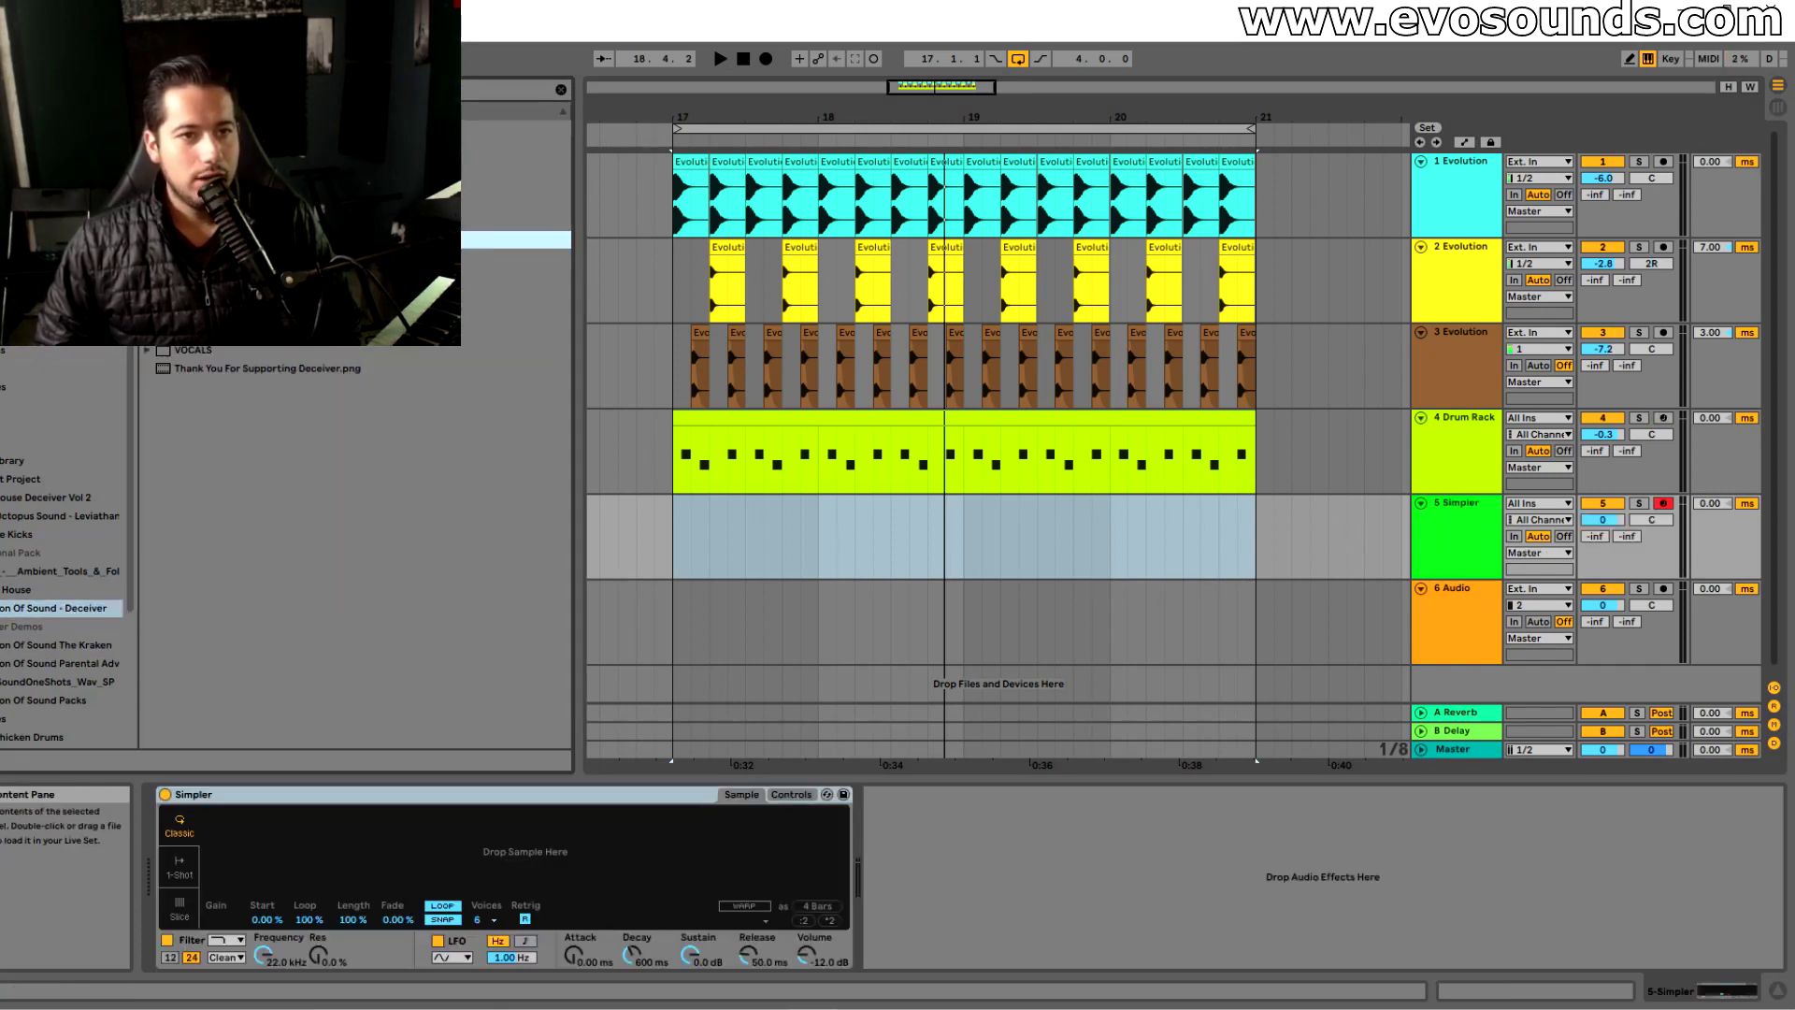
scroll(196, 348, up, 5)
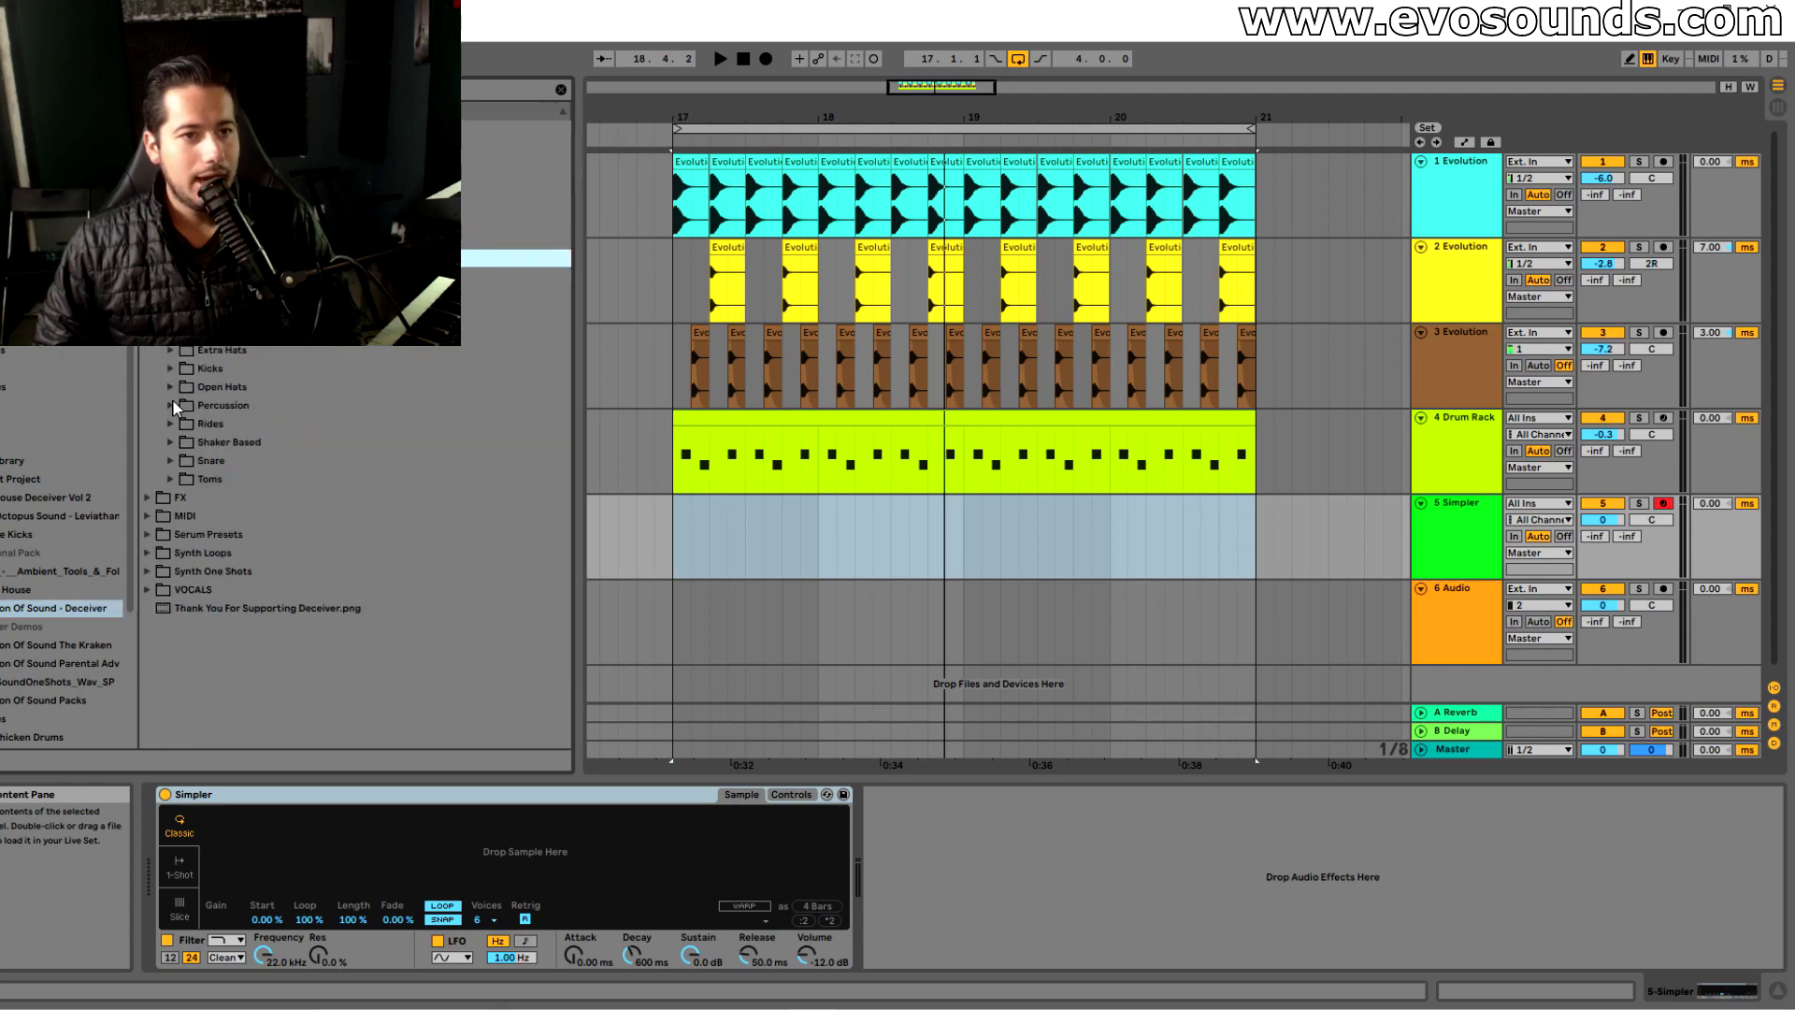
click(171, 441)
click(327, 538)
click(327, 556)
click(328, 574)
click(342, 542)
click(329, 570)
drag(329, 570, 363, 542)
click(349, 462)
click(340, 499)
click(336, 554)
click(335, 592)
click(335, 614)
click(330, 627)
click(337, 497)
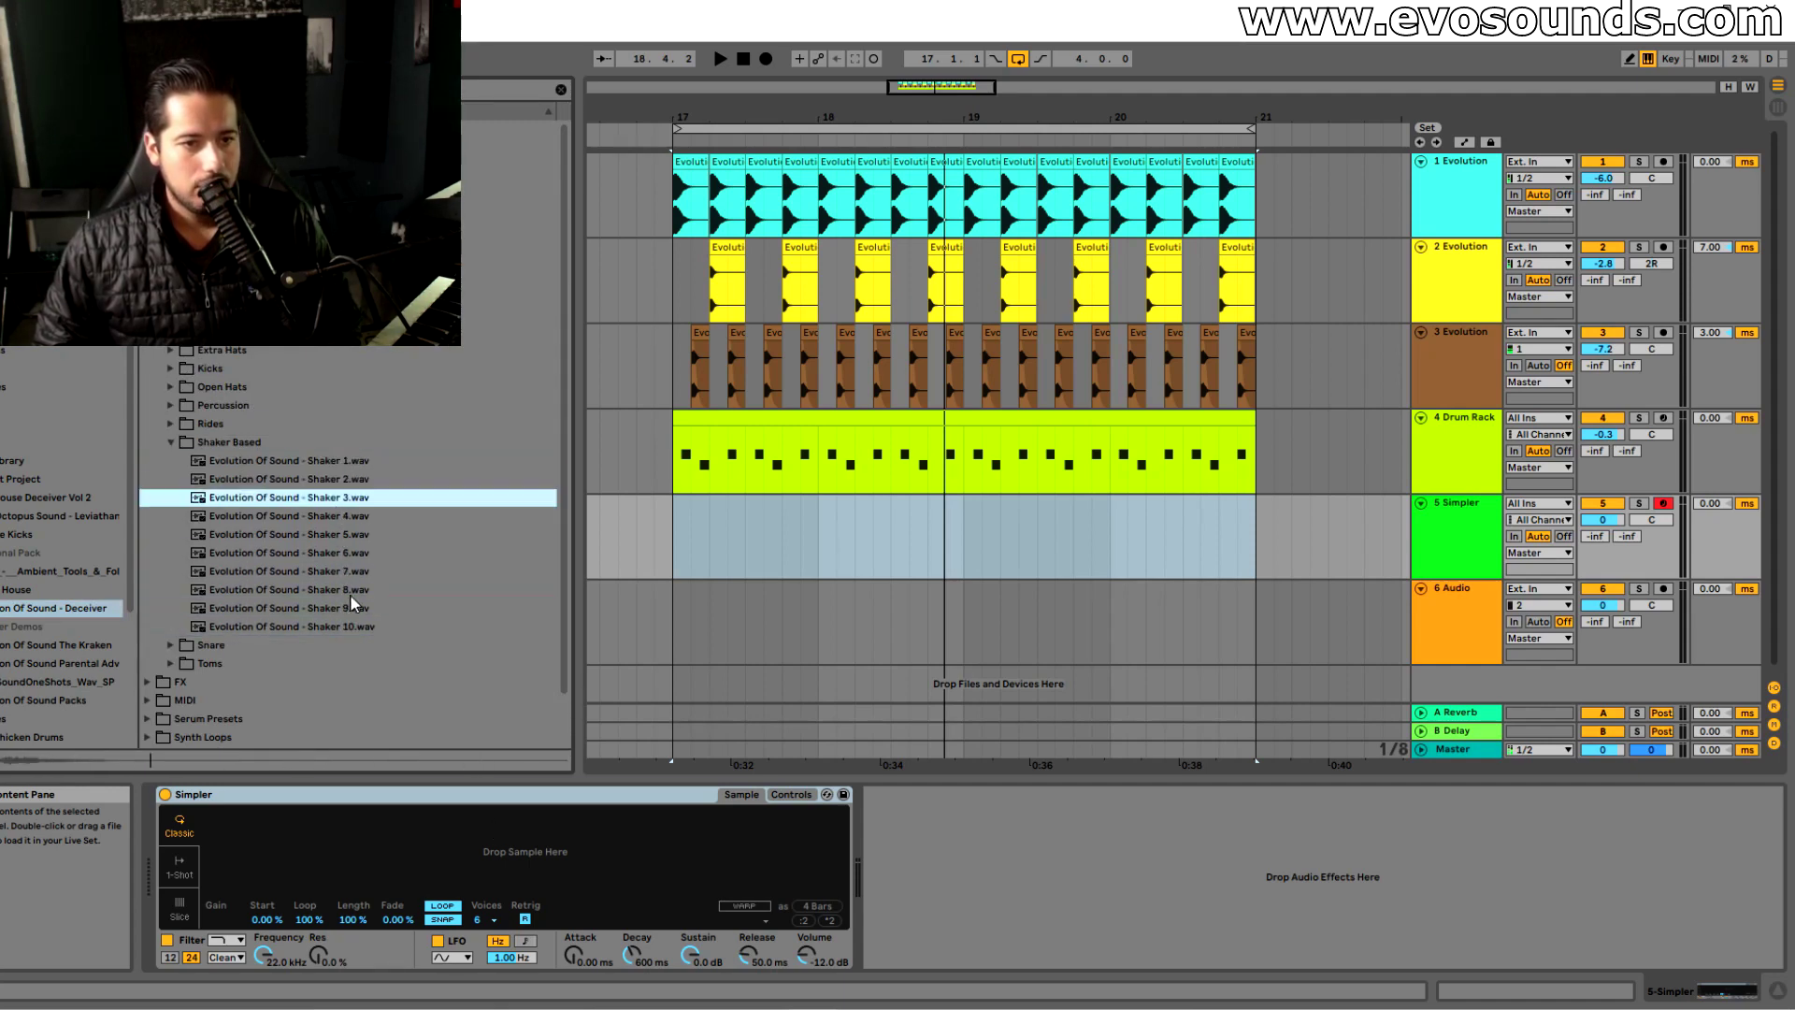
drag(330, 497, 505, 851)
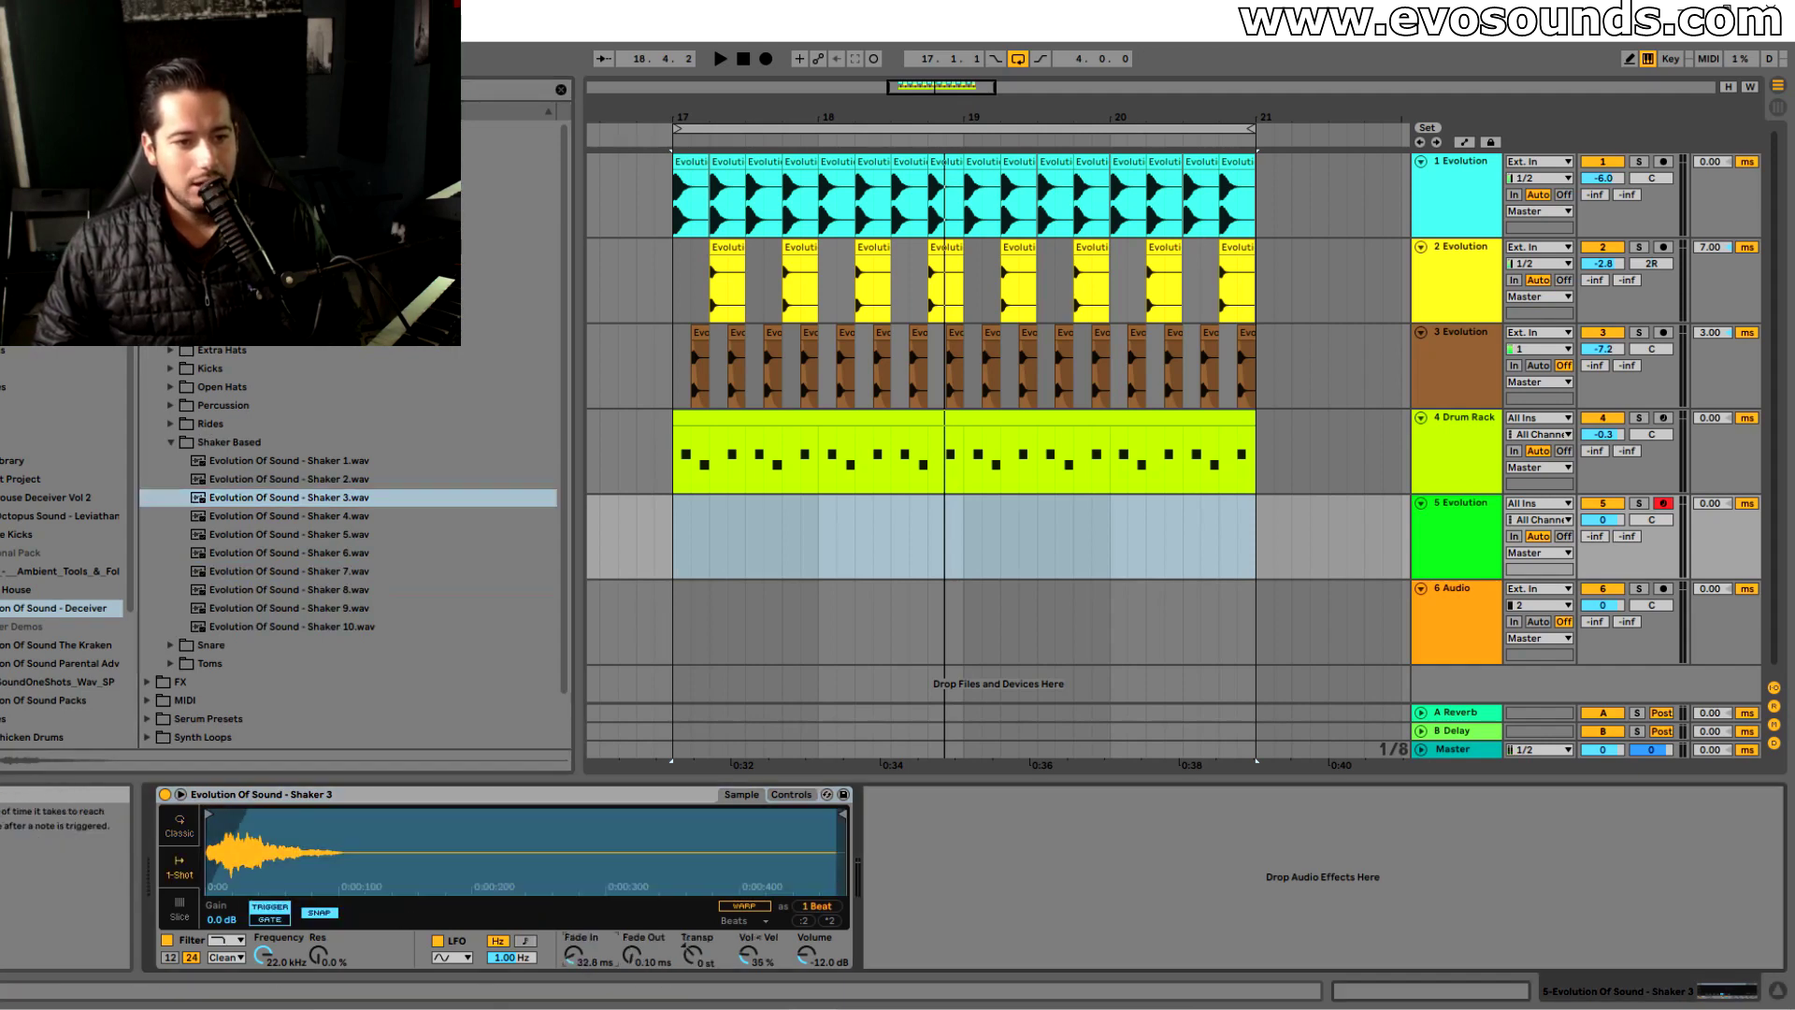
Trim the end of the shaker sample in Simpler, with transpose -7 st, fade in 35.9 ms and fade out 74.1 ms
scroll(676, 957, down, 7)
drag(840, 818, 314, 847)
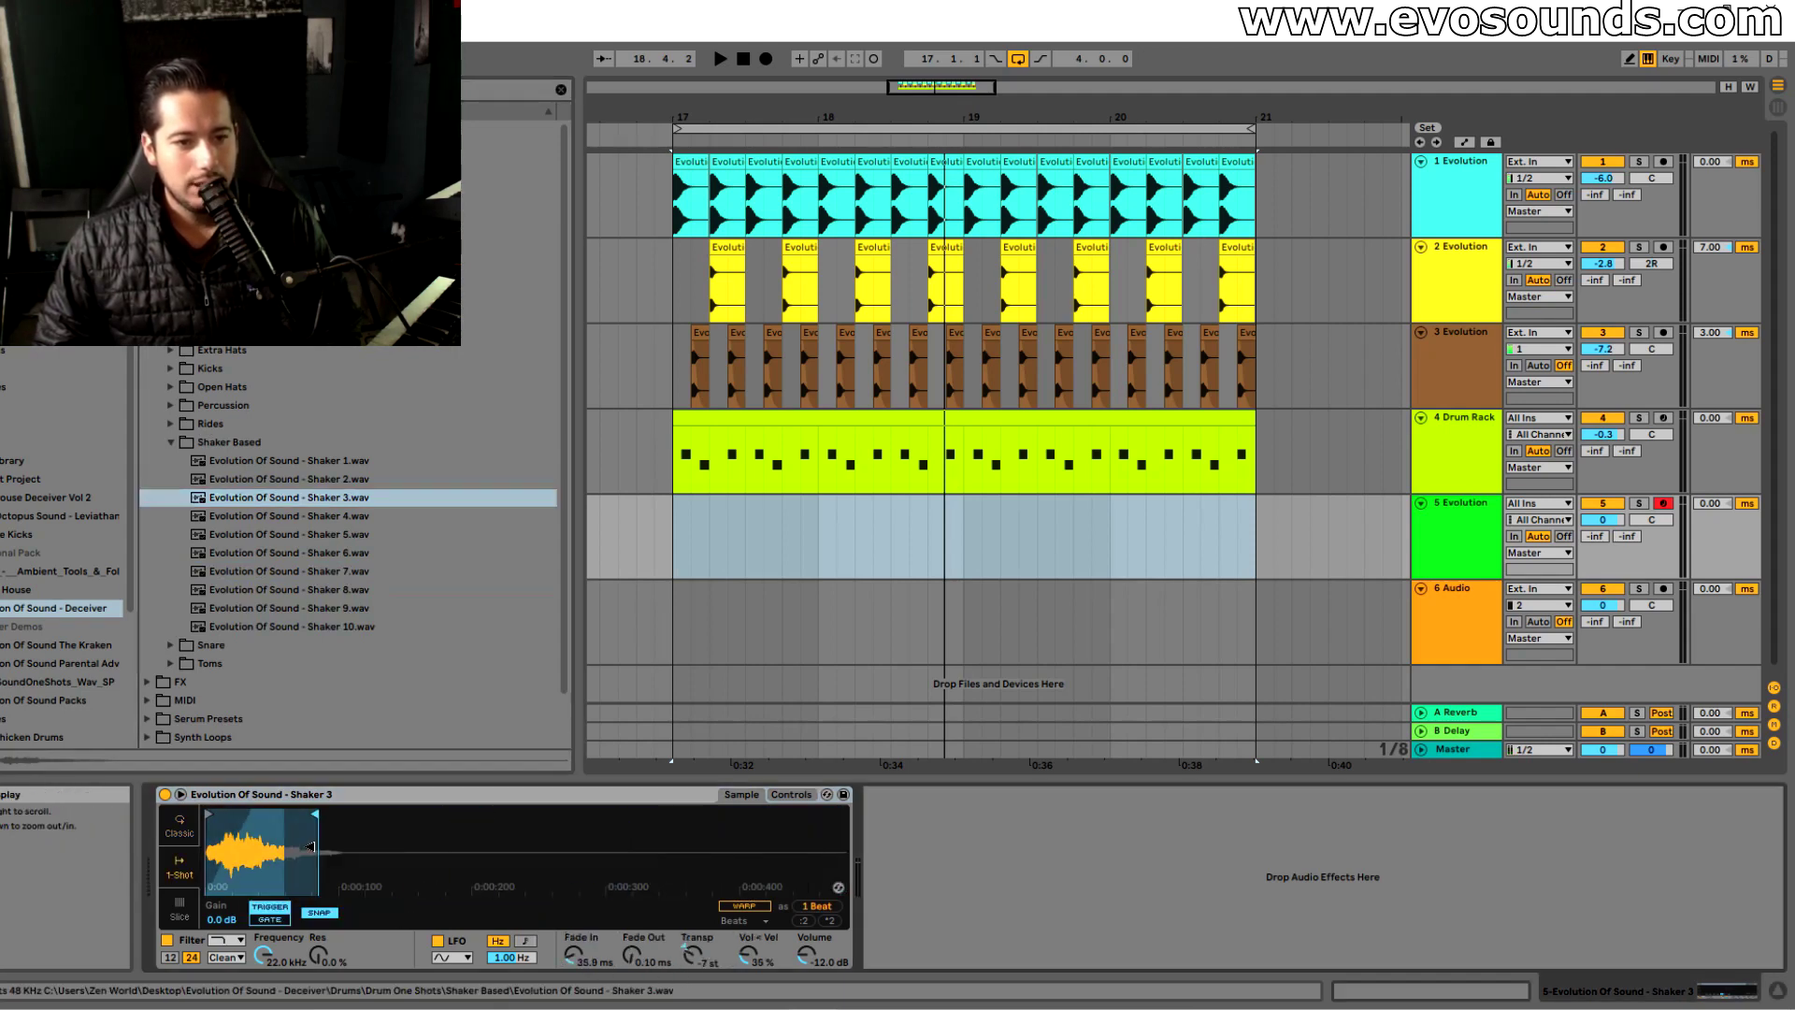
drag(632, 956, 632, 944)
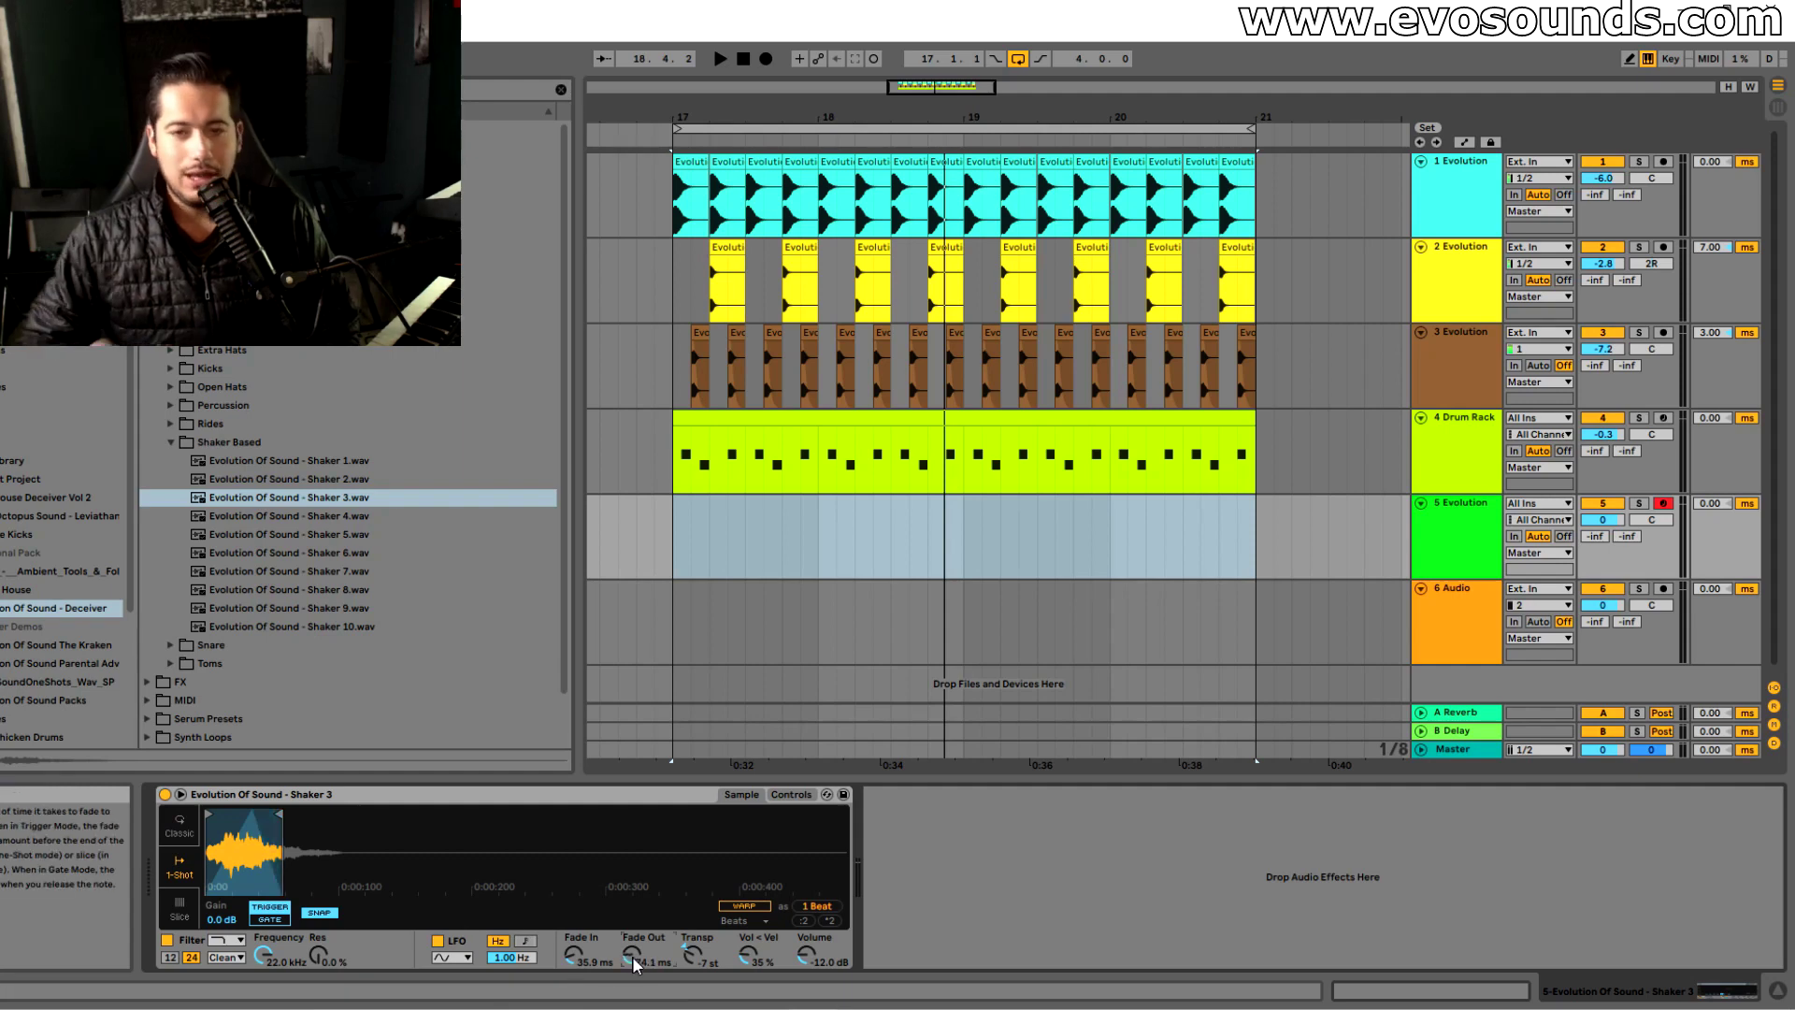
Create a four-bar MIDI clip on the shaker track and enter four consecutive 1/16 C3 notes in the first beat
drag(638, 551, 1261, 563)
key(ctrl+shift+m)
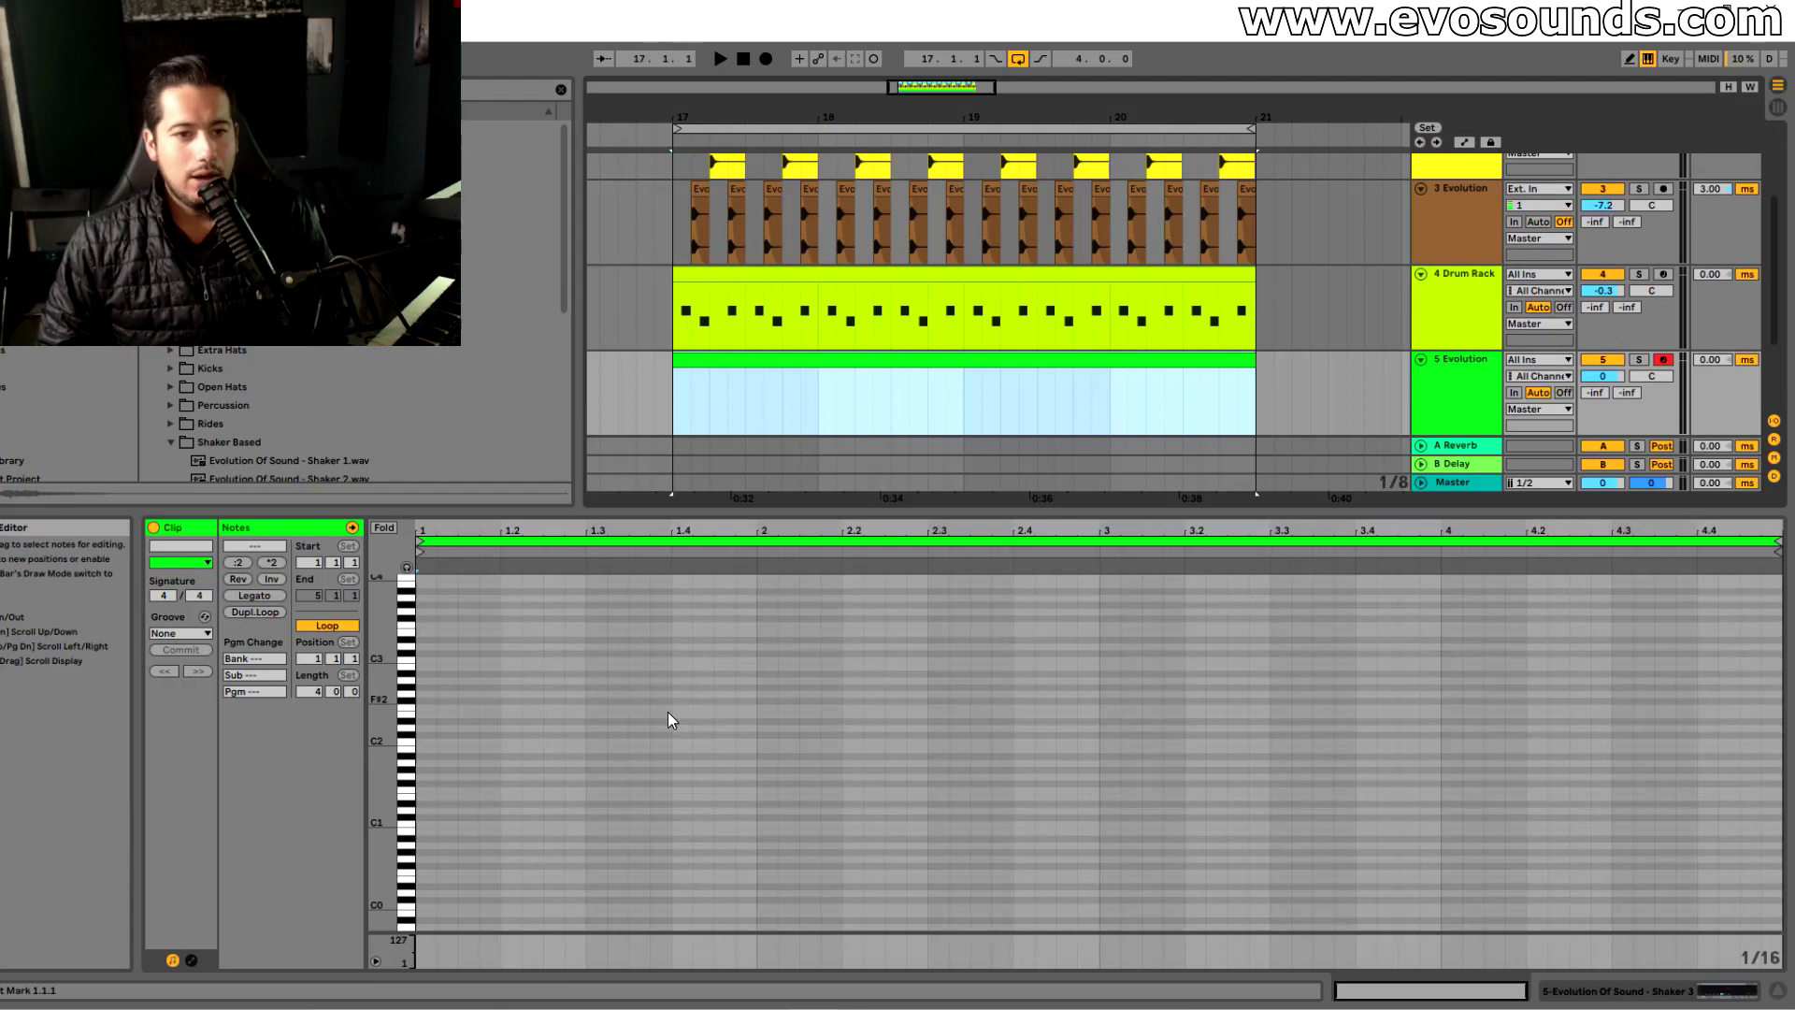
drag(382, 690, 410, 690)
double_click(432, 671)
double_click(449, 672)
double_click(469, 669)
double_click(491, 667)
drag(475, 531, 525, 554)
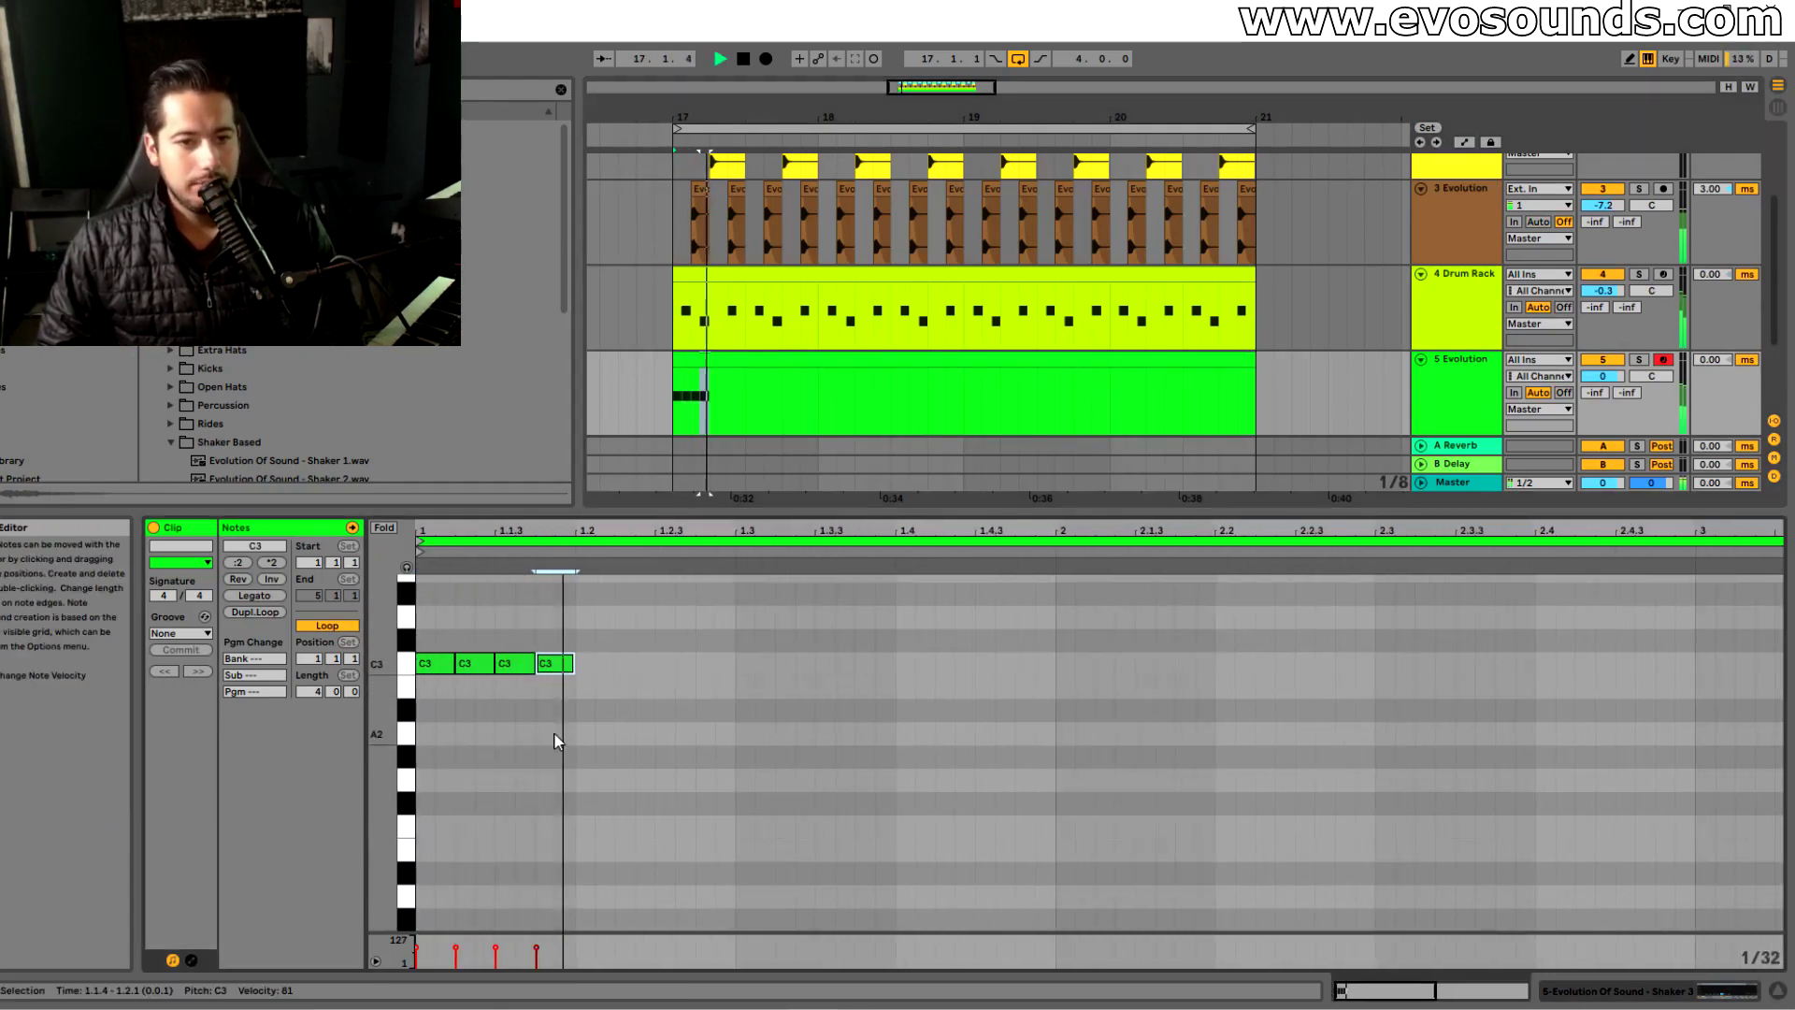
Lower the velocities of the first, second and fourth shaker notes to 40, 18 and 29
click(417, 950)
drag(417, 950, 417, 958)
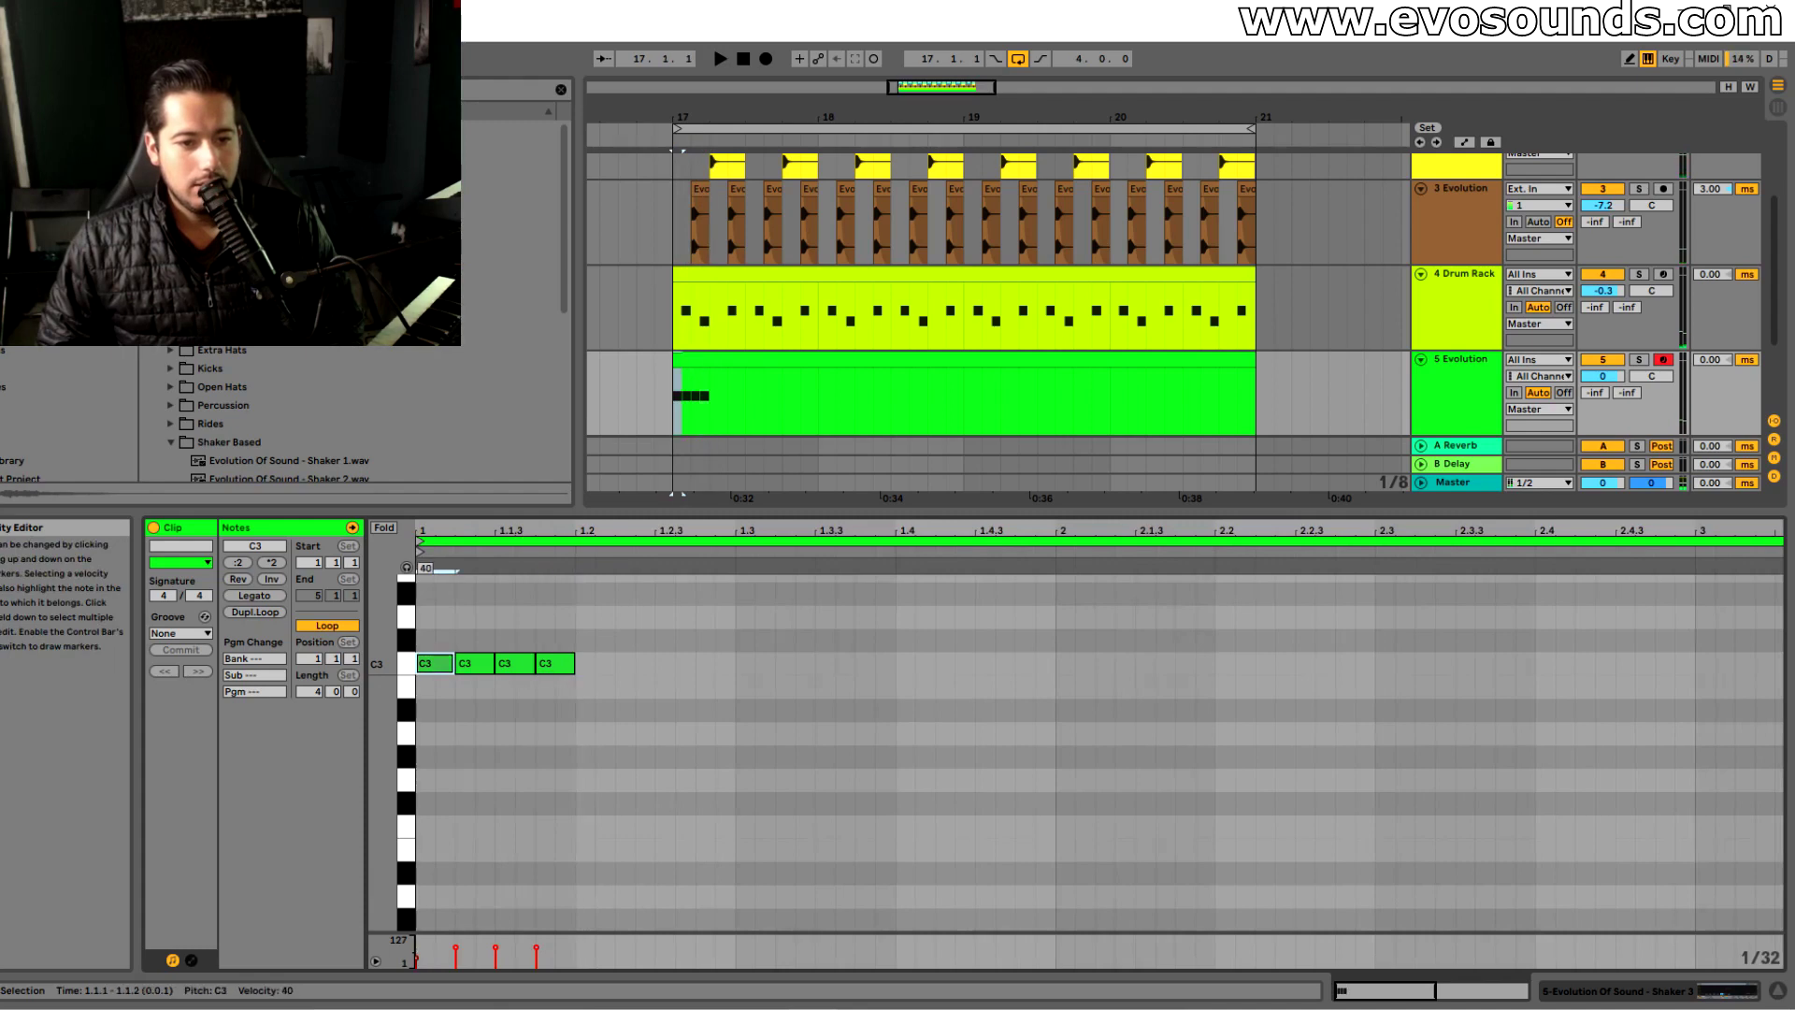
drag(537, 947, 537, 960)
key(space)
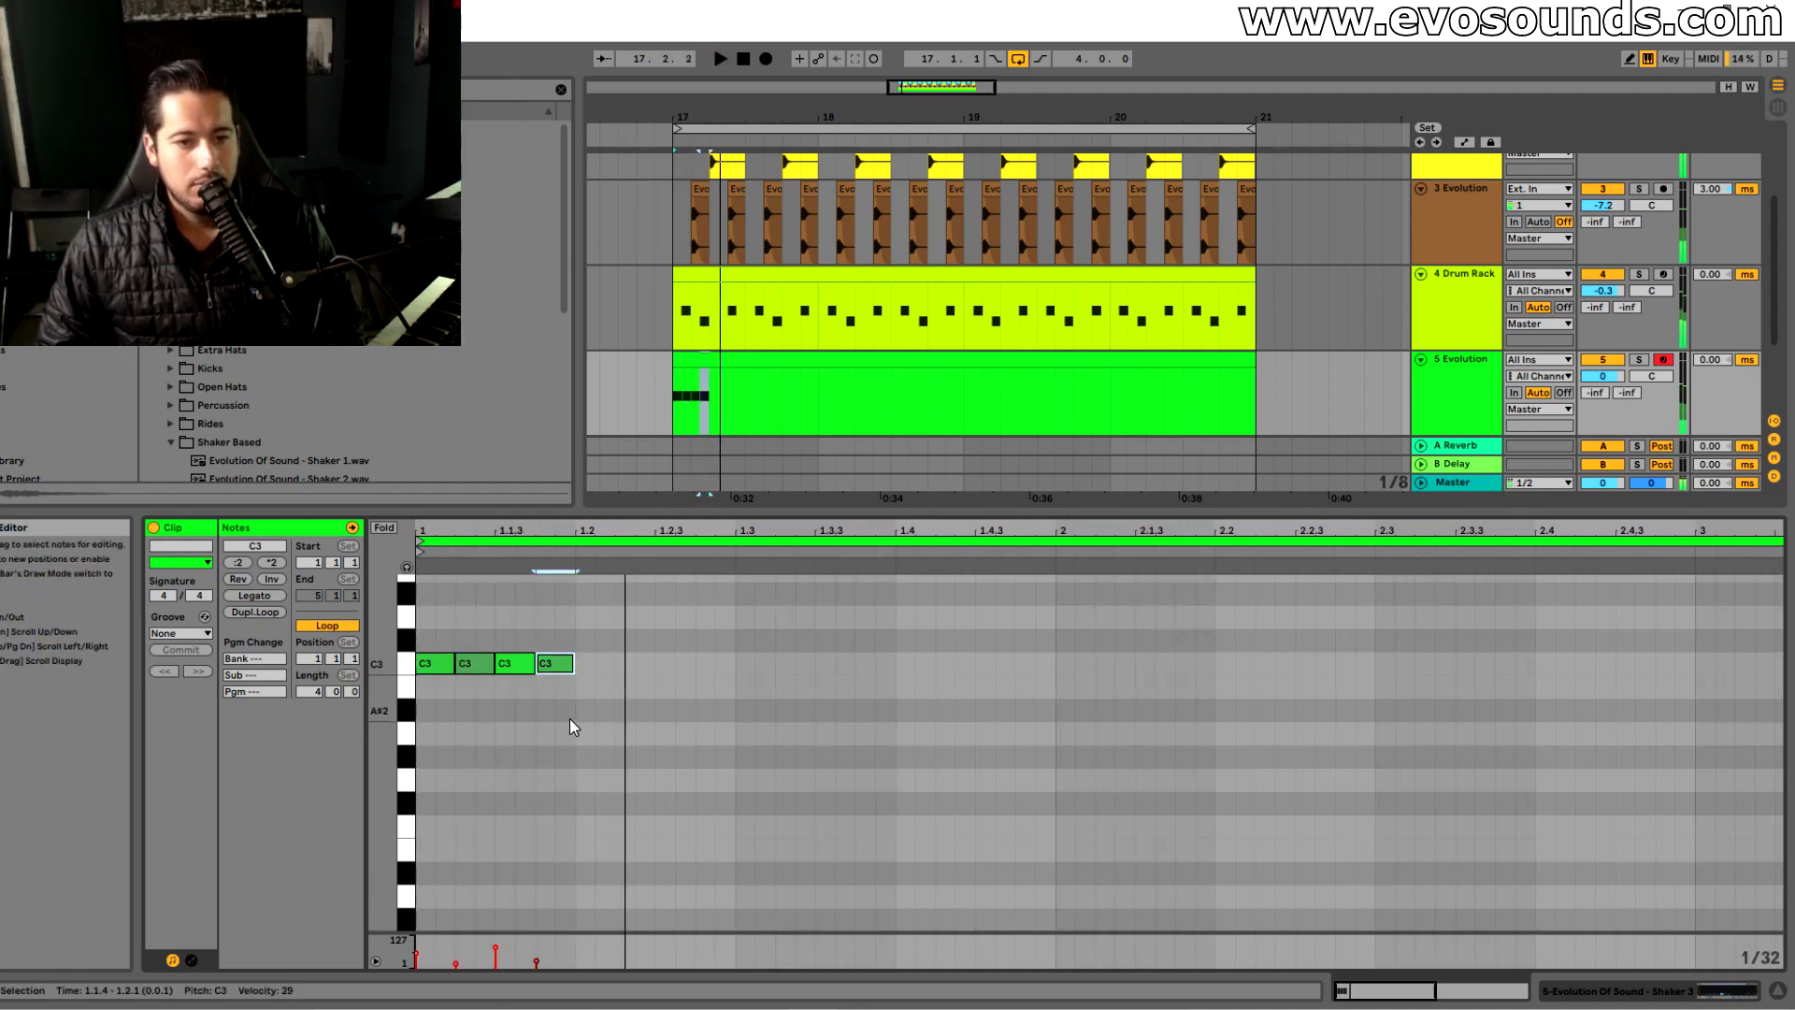
Duplicate the four-note shaker pattern beat by beat until it fills the four-bar clip
key(ctrl+a)
key(ctrl+d)
key(ctrl+d)
key(ctrl+d)
key(ctrl+d)
key(ctrl+d)
key(ctrl+d)
key(ctrl+d)
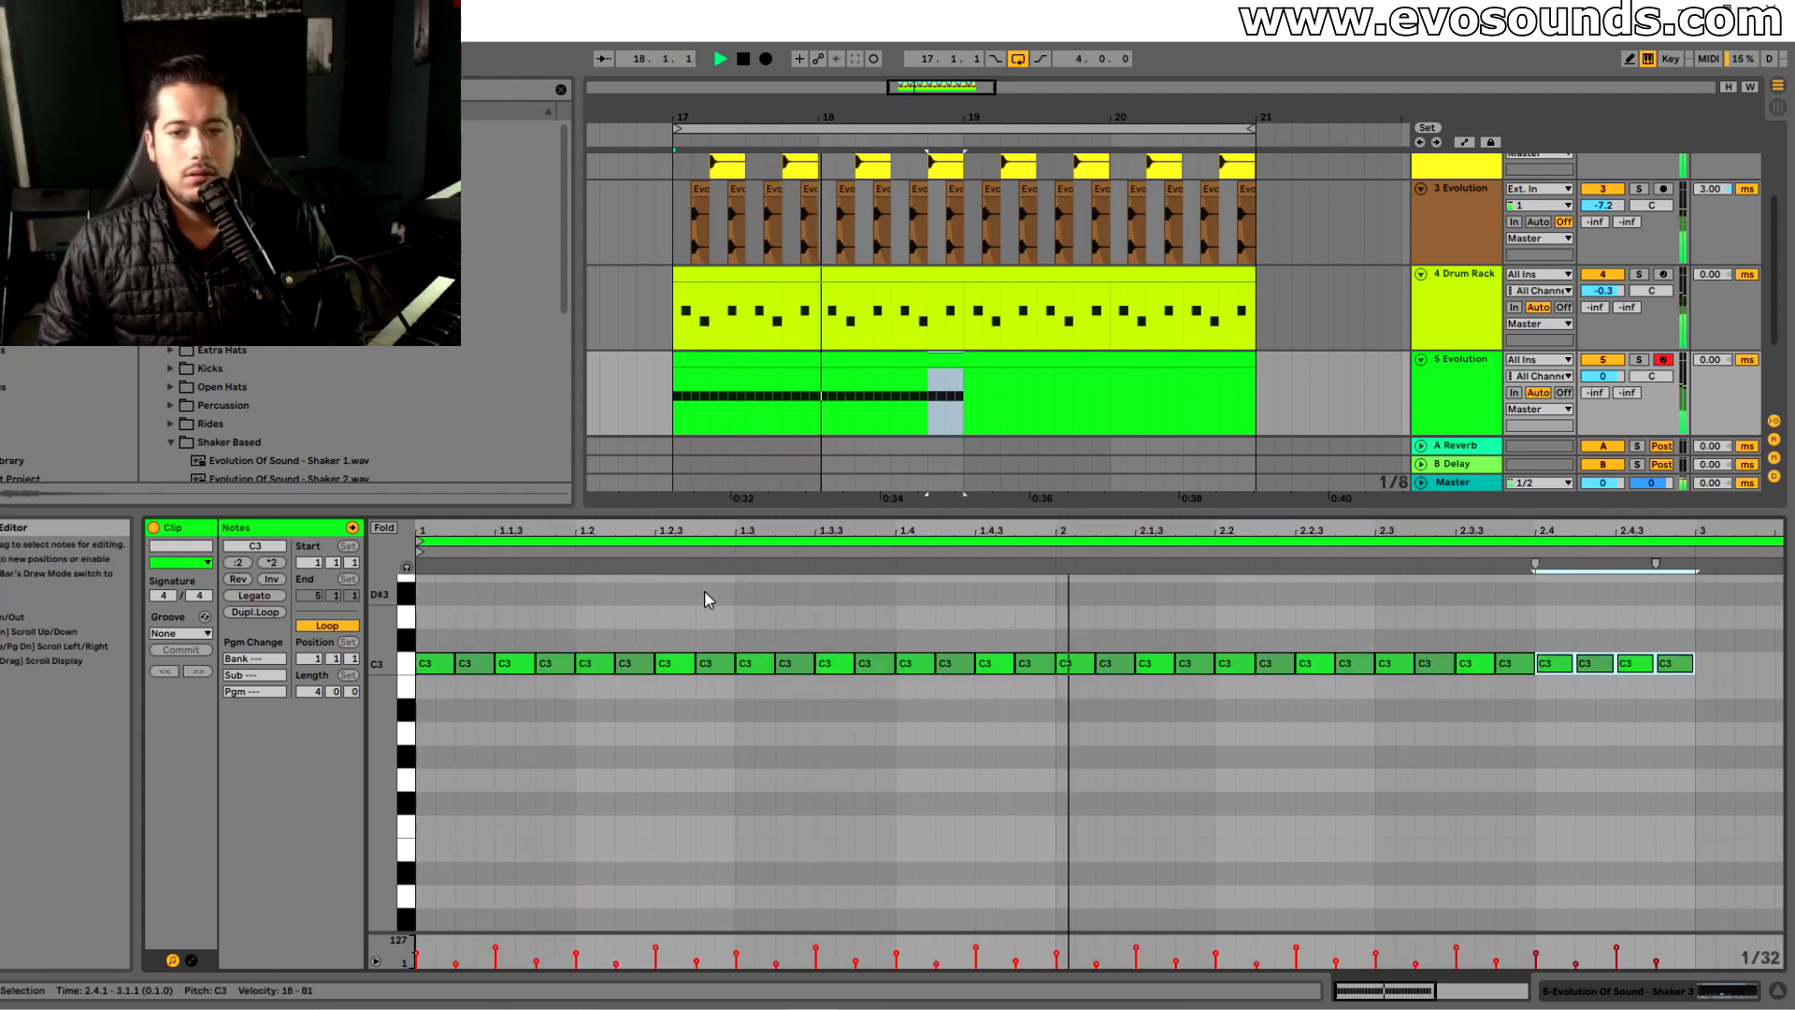
key(ctrl+d)
key(ctrl+d)
key(ctrl+d)
key(ctrl+d)
key(ctrl+d)
key(ctrl+d)
key(ctrl+d)
key(ctrl+d)
Solo the shaker track and listen to its pattern on its own
click(1437, 418)
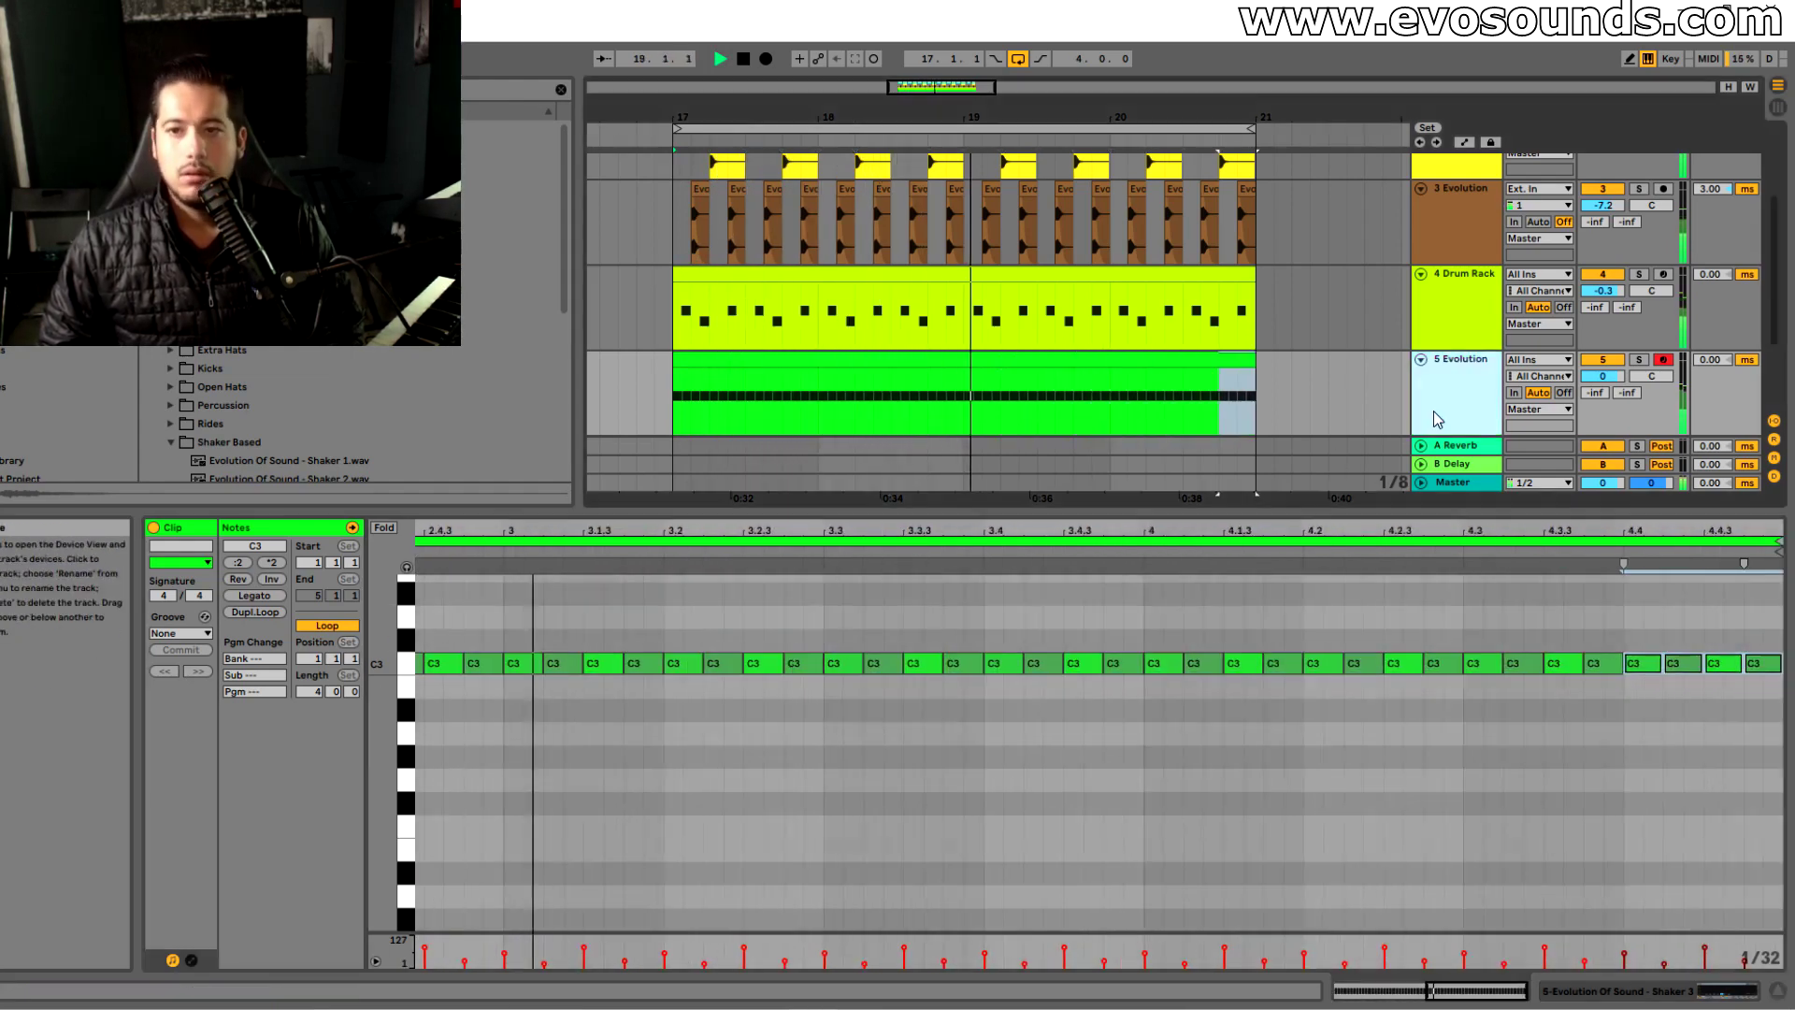
double_click(1435, 416)
click(1639, 497)
click(1456, 520)
key(space)
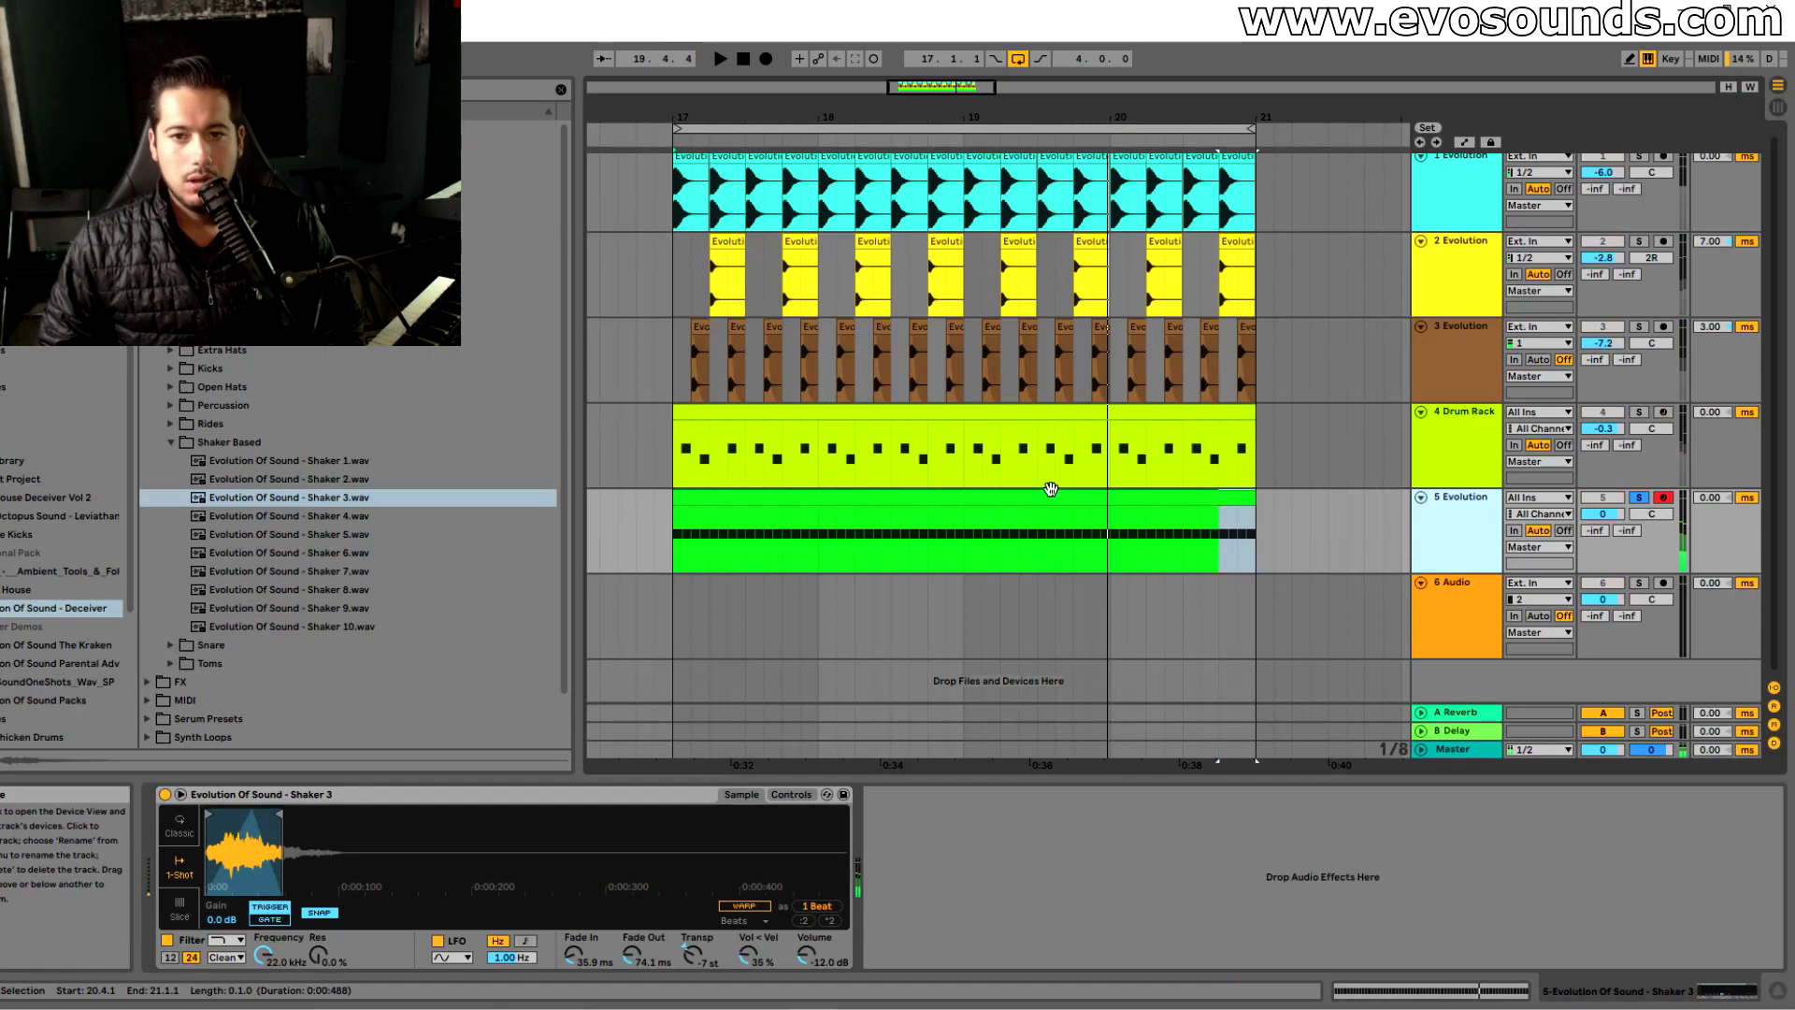
Try all shaker notes in other octaves, up to C5 and down to C2, and return them to C3
double_click(1051, 485)
click(1058, 638)
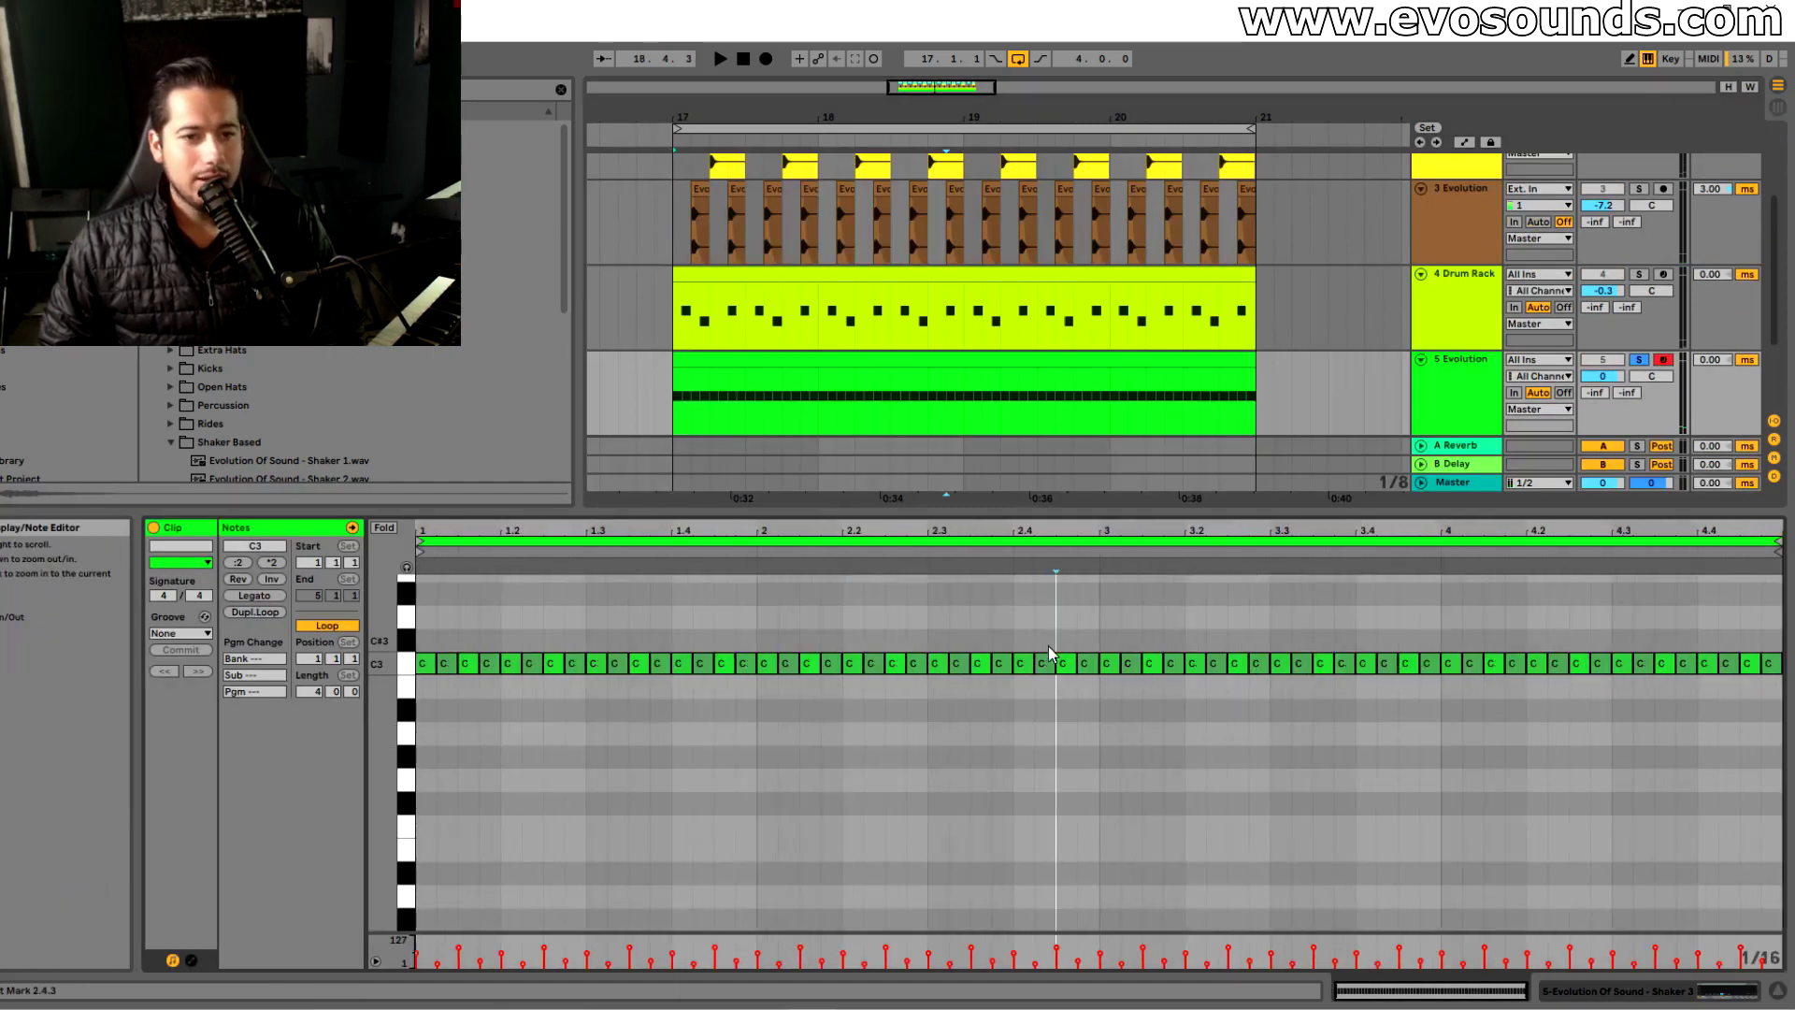
key(ctrl+a)
key(shift+Up)
key(space)
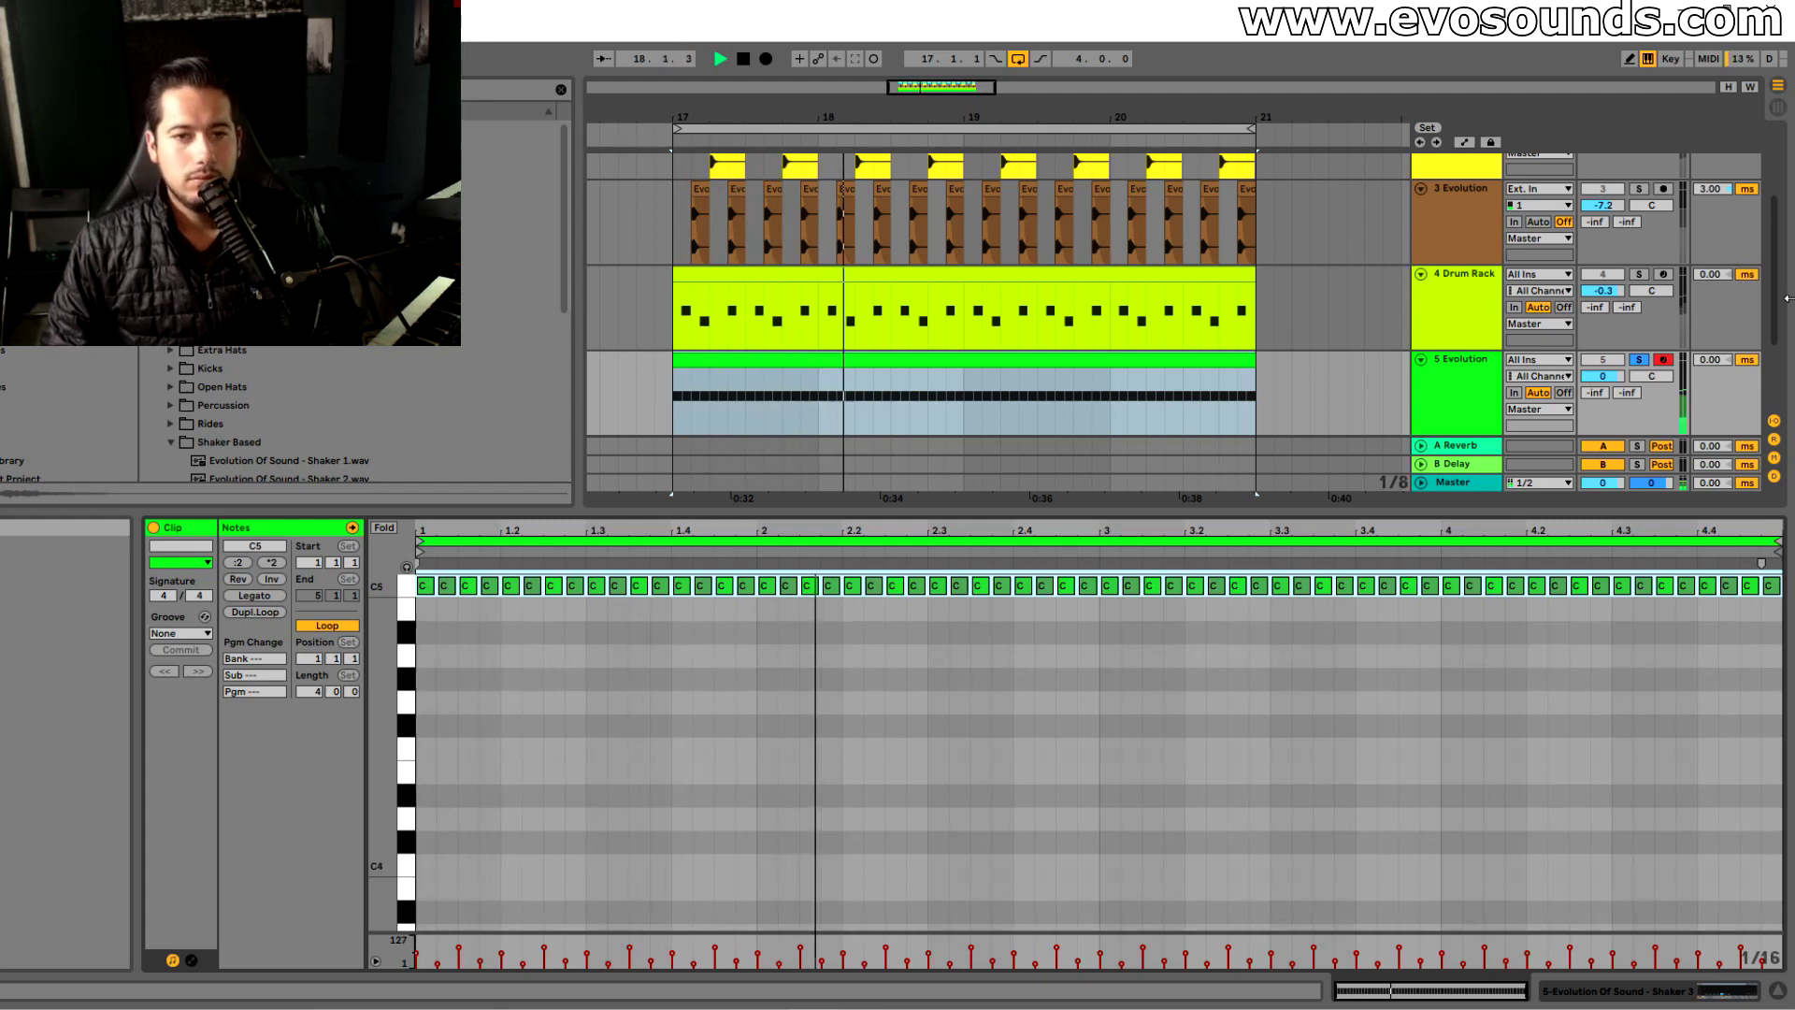
key(shift+Down)
key(shift+Down)
key(shift+Down)
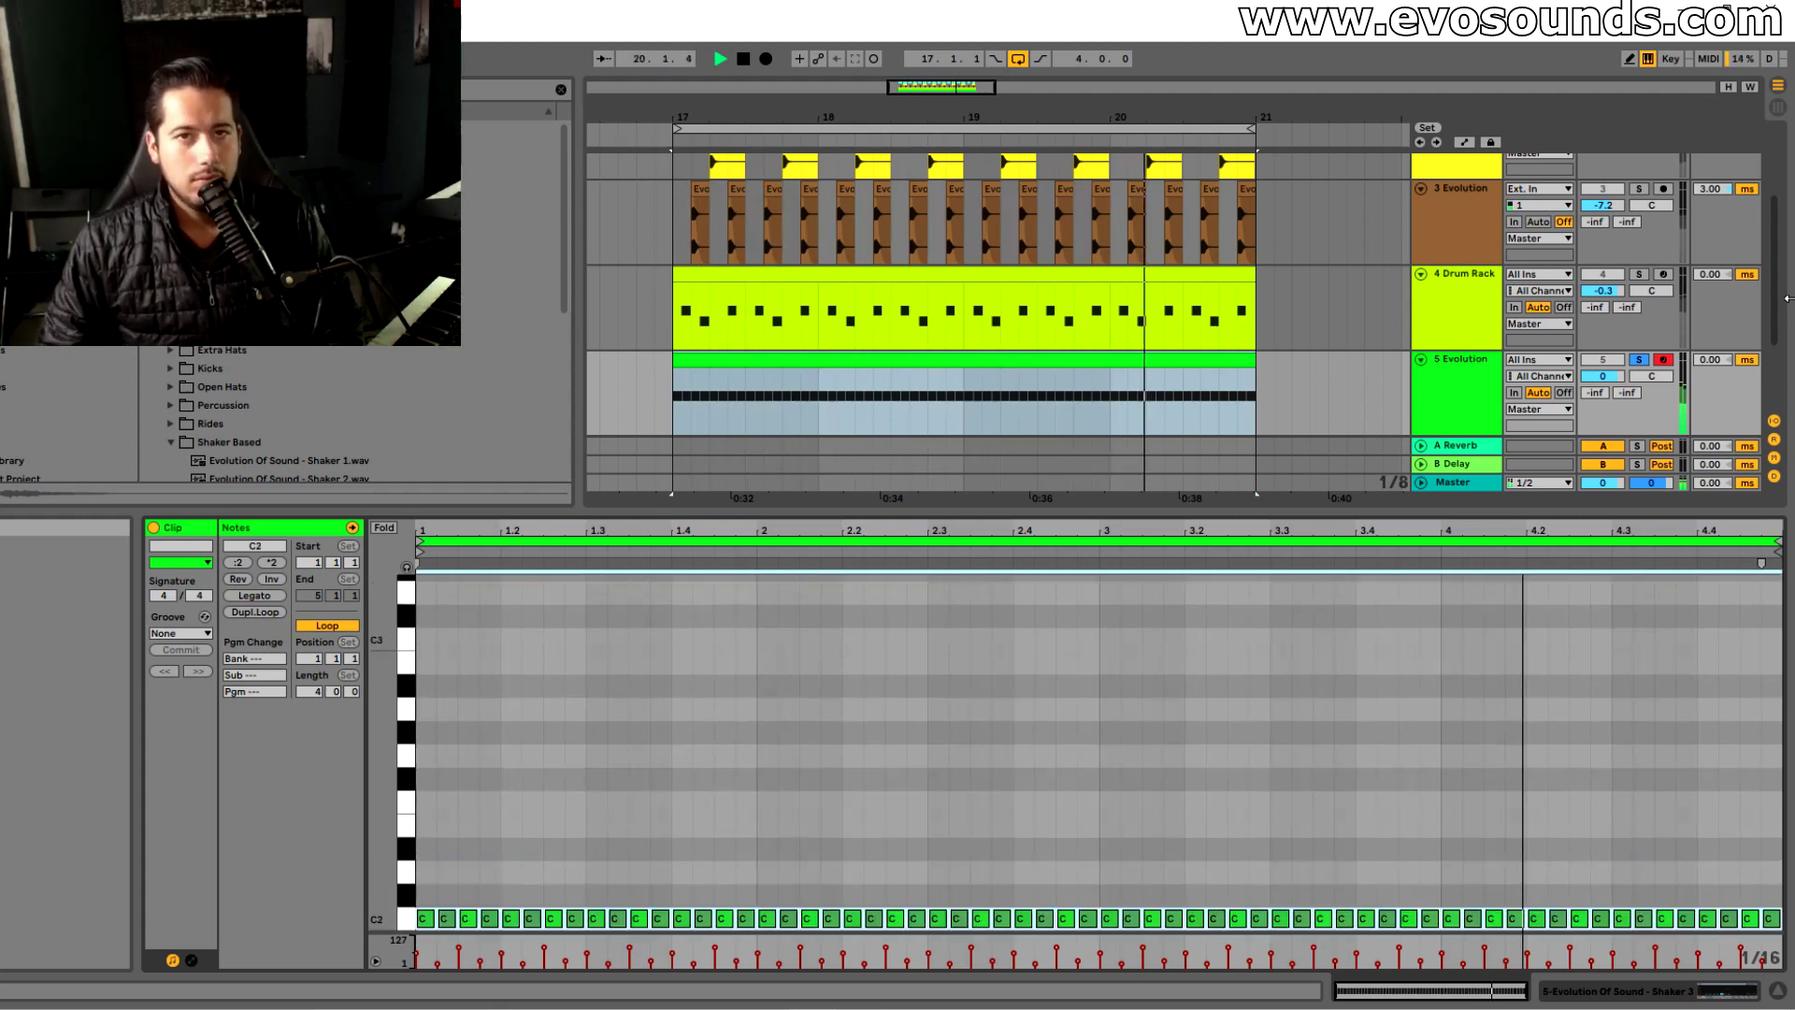
key(shift+Up)
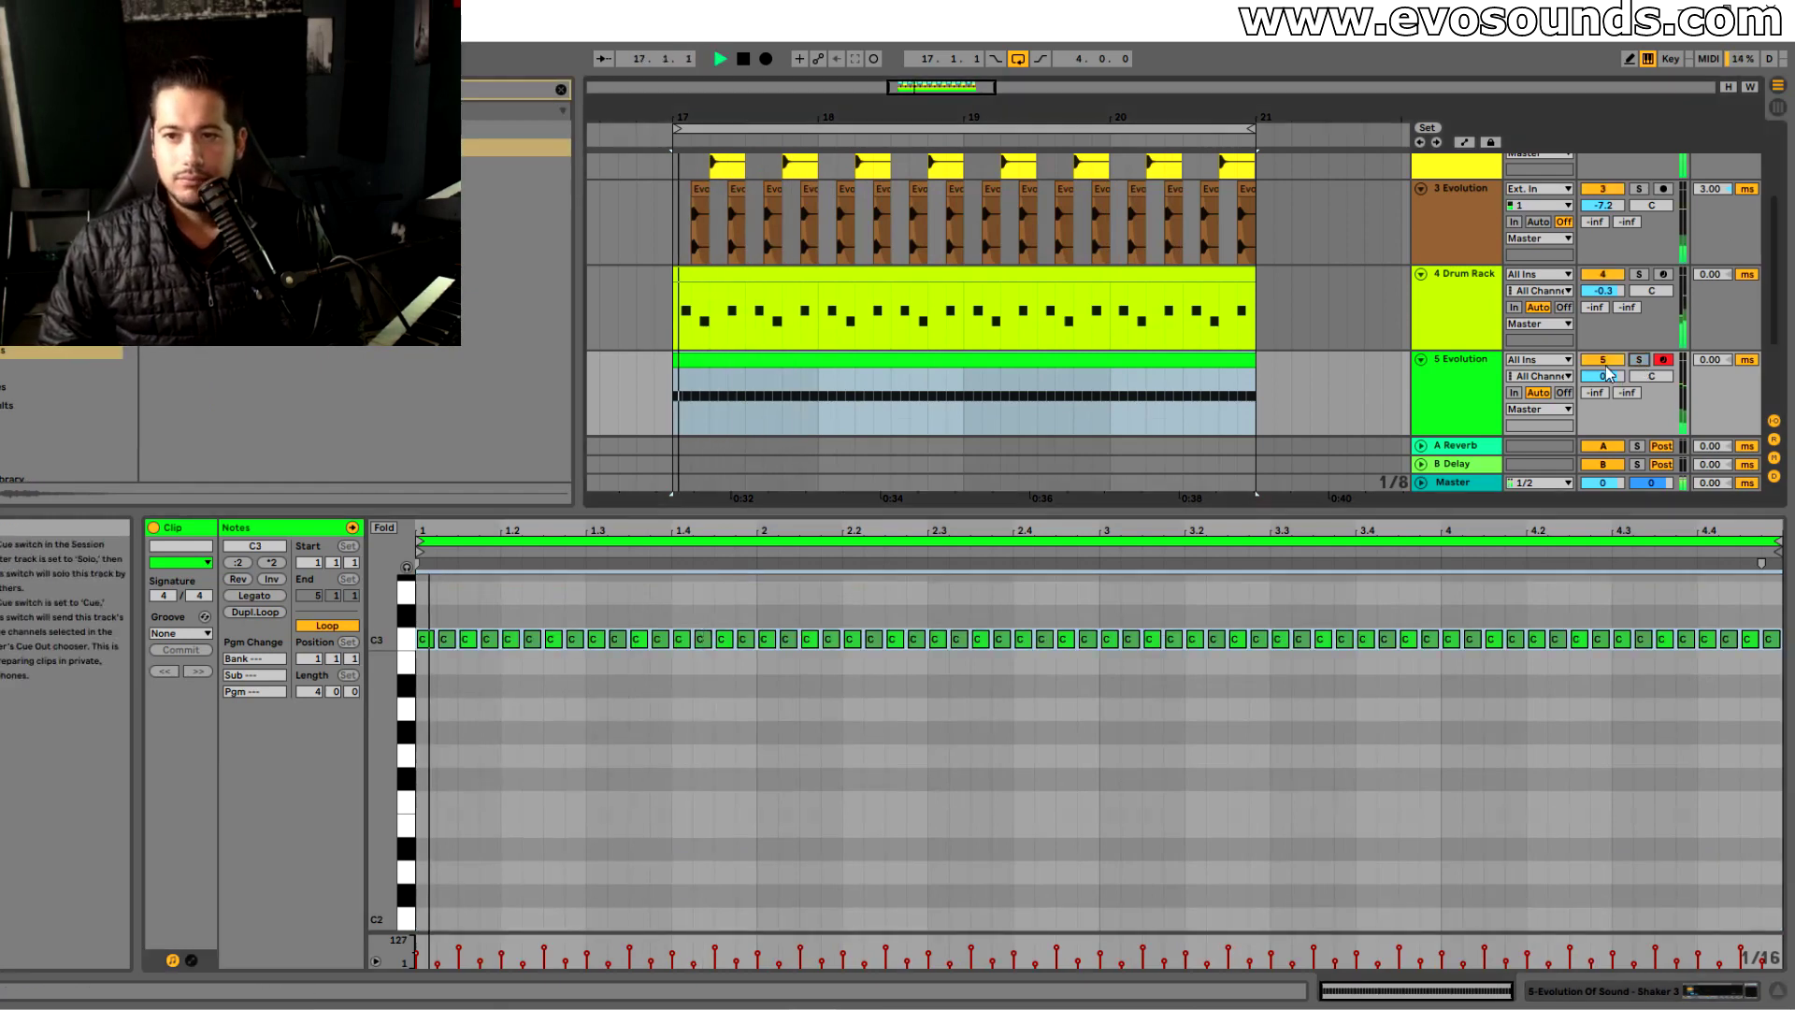
Lower the shaker track's volume to -3.4 dB during playback and display its device chain
click(1488, 375)
drag(1605, 376, 1605, 381)
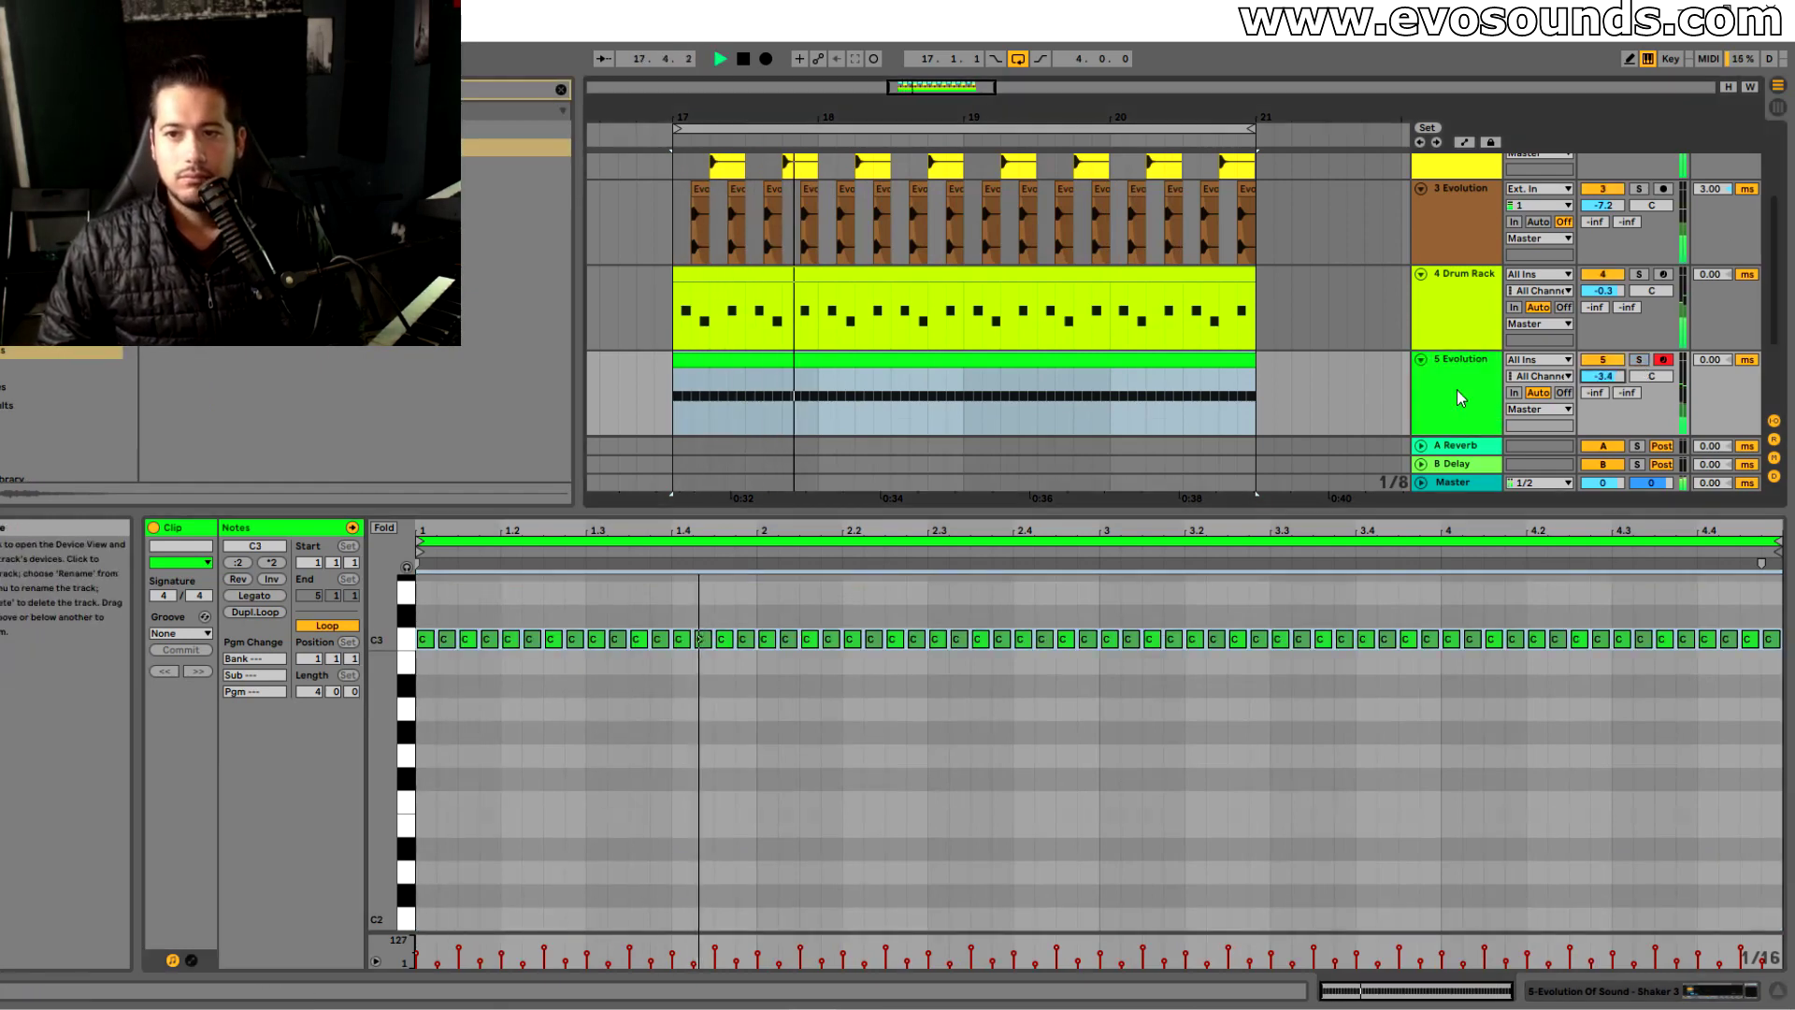
click(1457, 397)
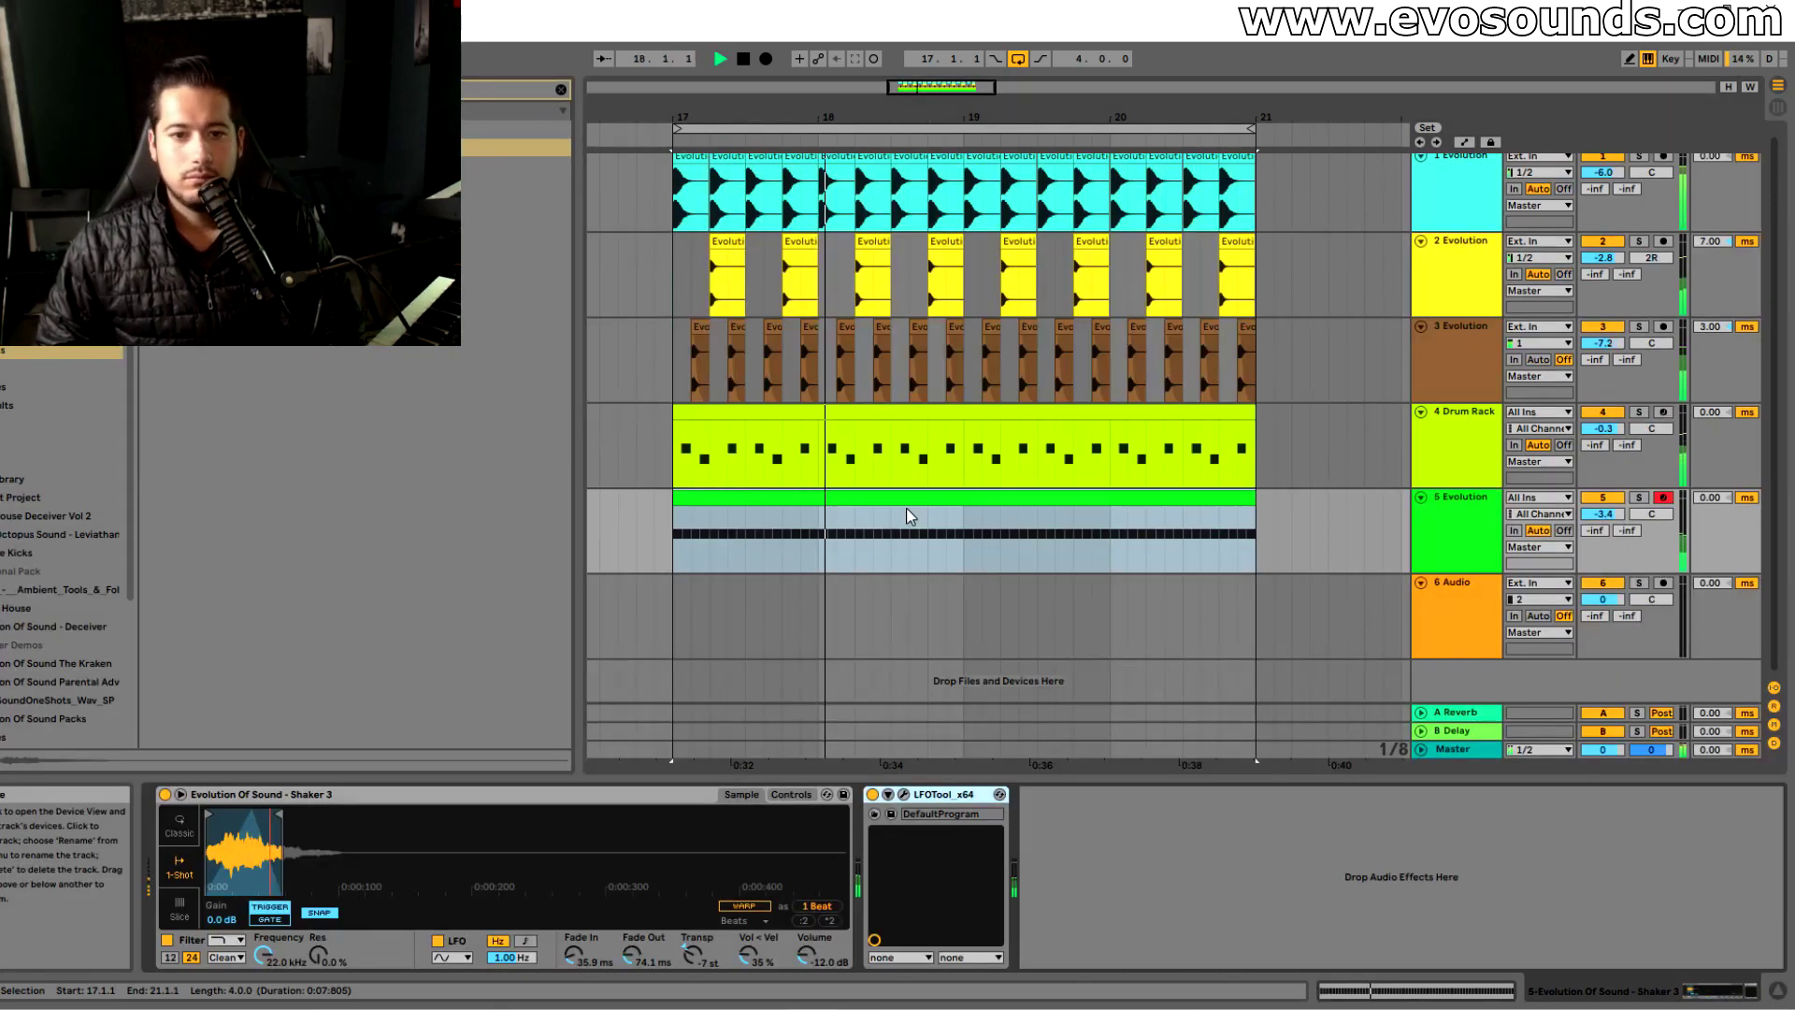
Load Auto Pan before LFOTool on the shaker track, with a synced rate of 1/12 and an amount of 52.4%
click(562, 90)
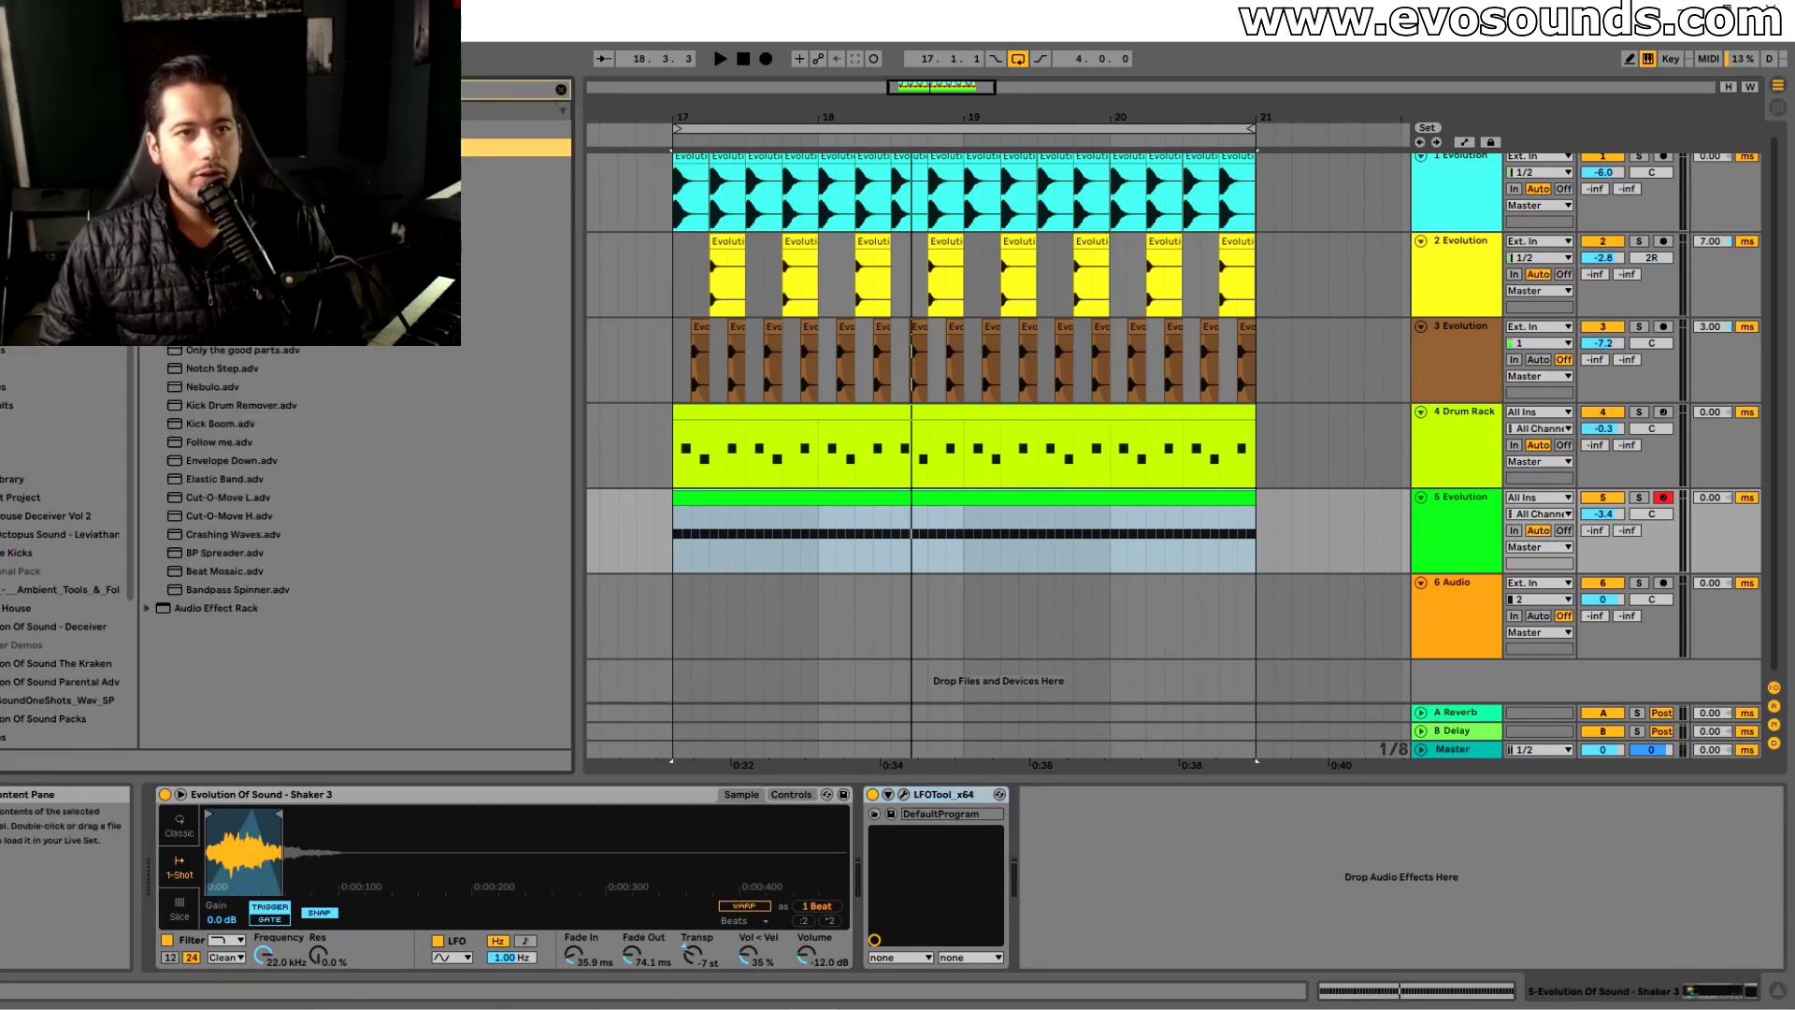
drag(244, 129, 936, 897)
click(935, 950)
key(space)
key(space)
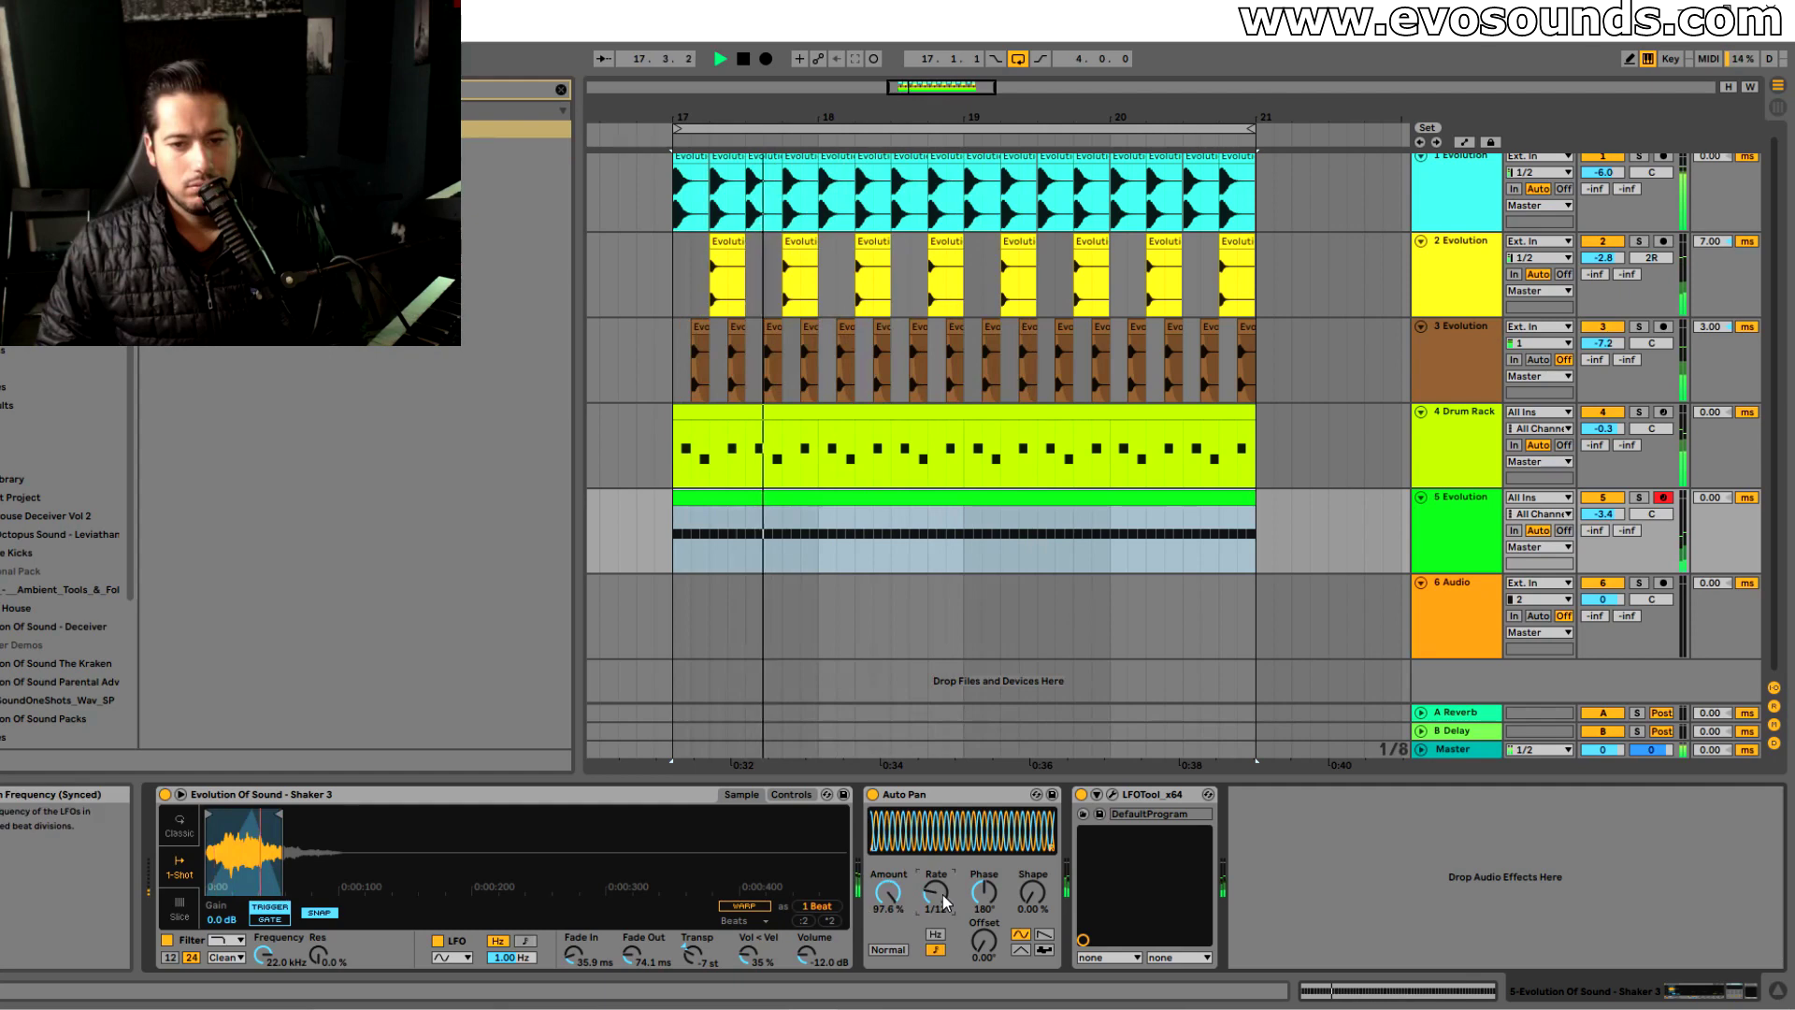
drag(888, 893, 887, 939)
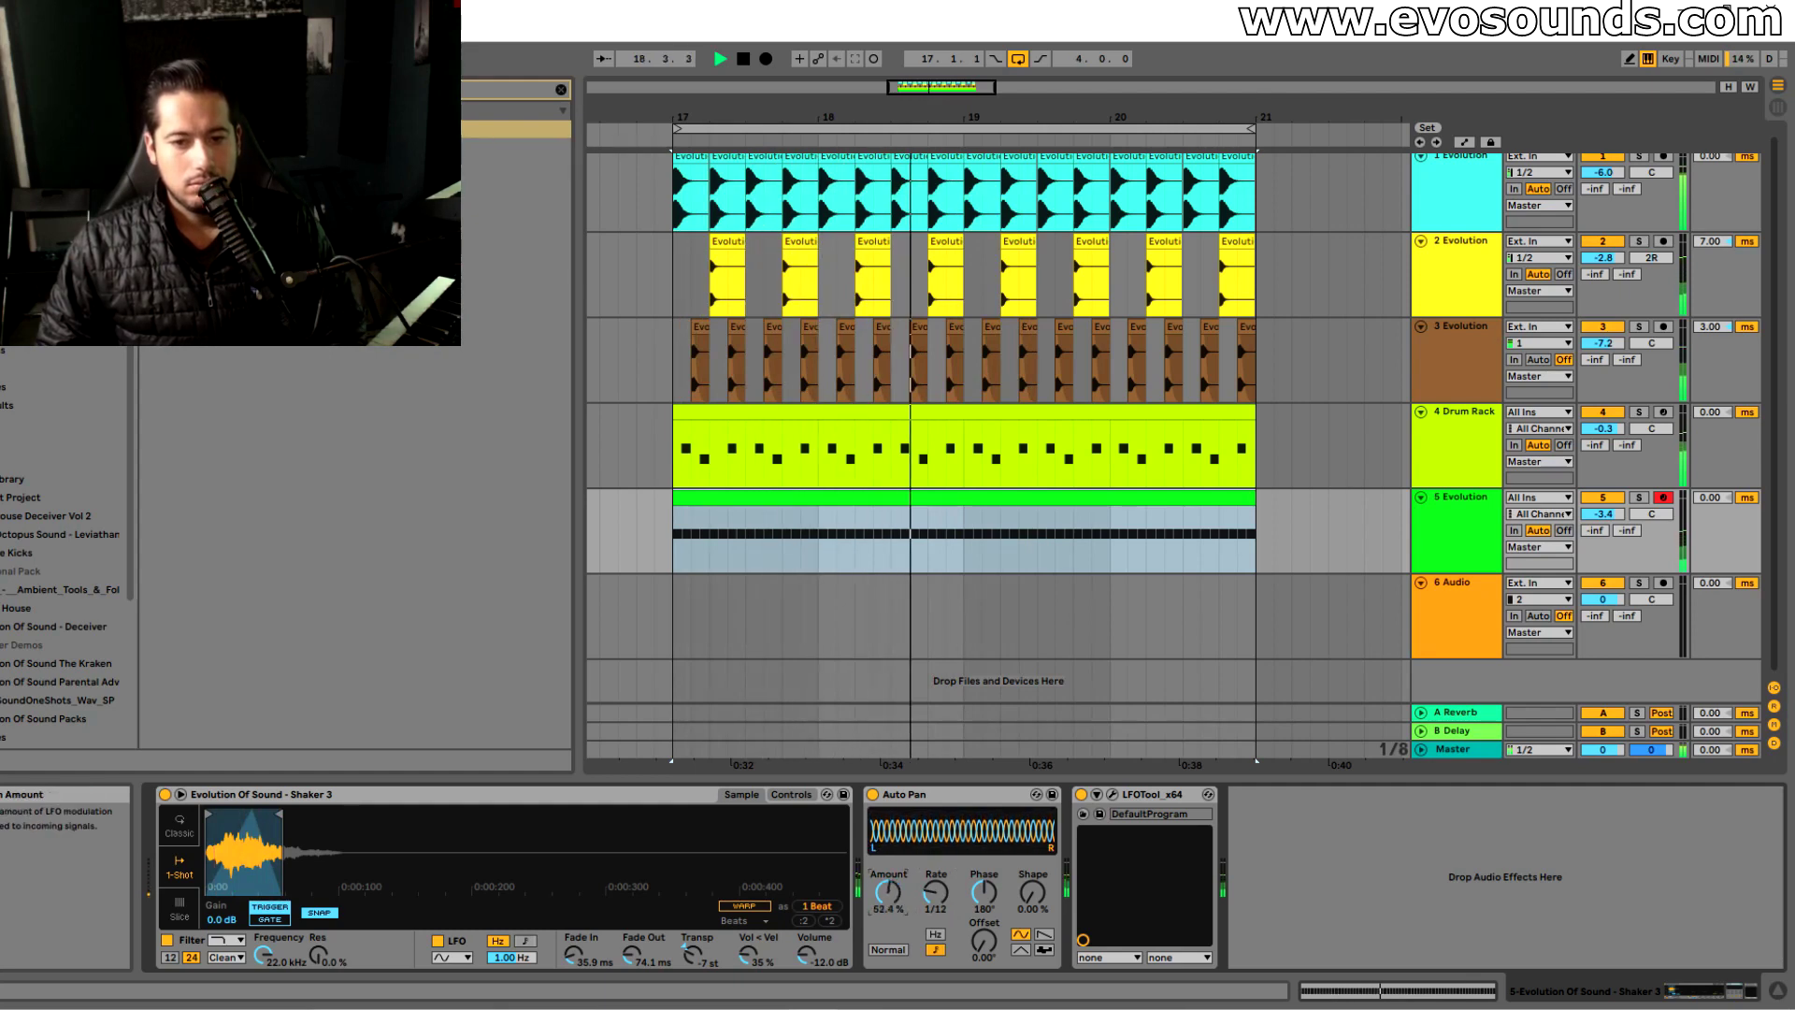
Solo the shaker to set its volume to -1.9 dB and Auto Pan's amount to 57.9%, and unsolo it
click(1639, 498)
click(1604, 514)
drag(1602, 514, 1602, 505)
drag(889, 894, 889, 884)
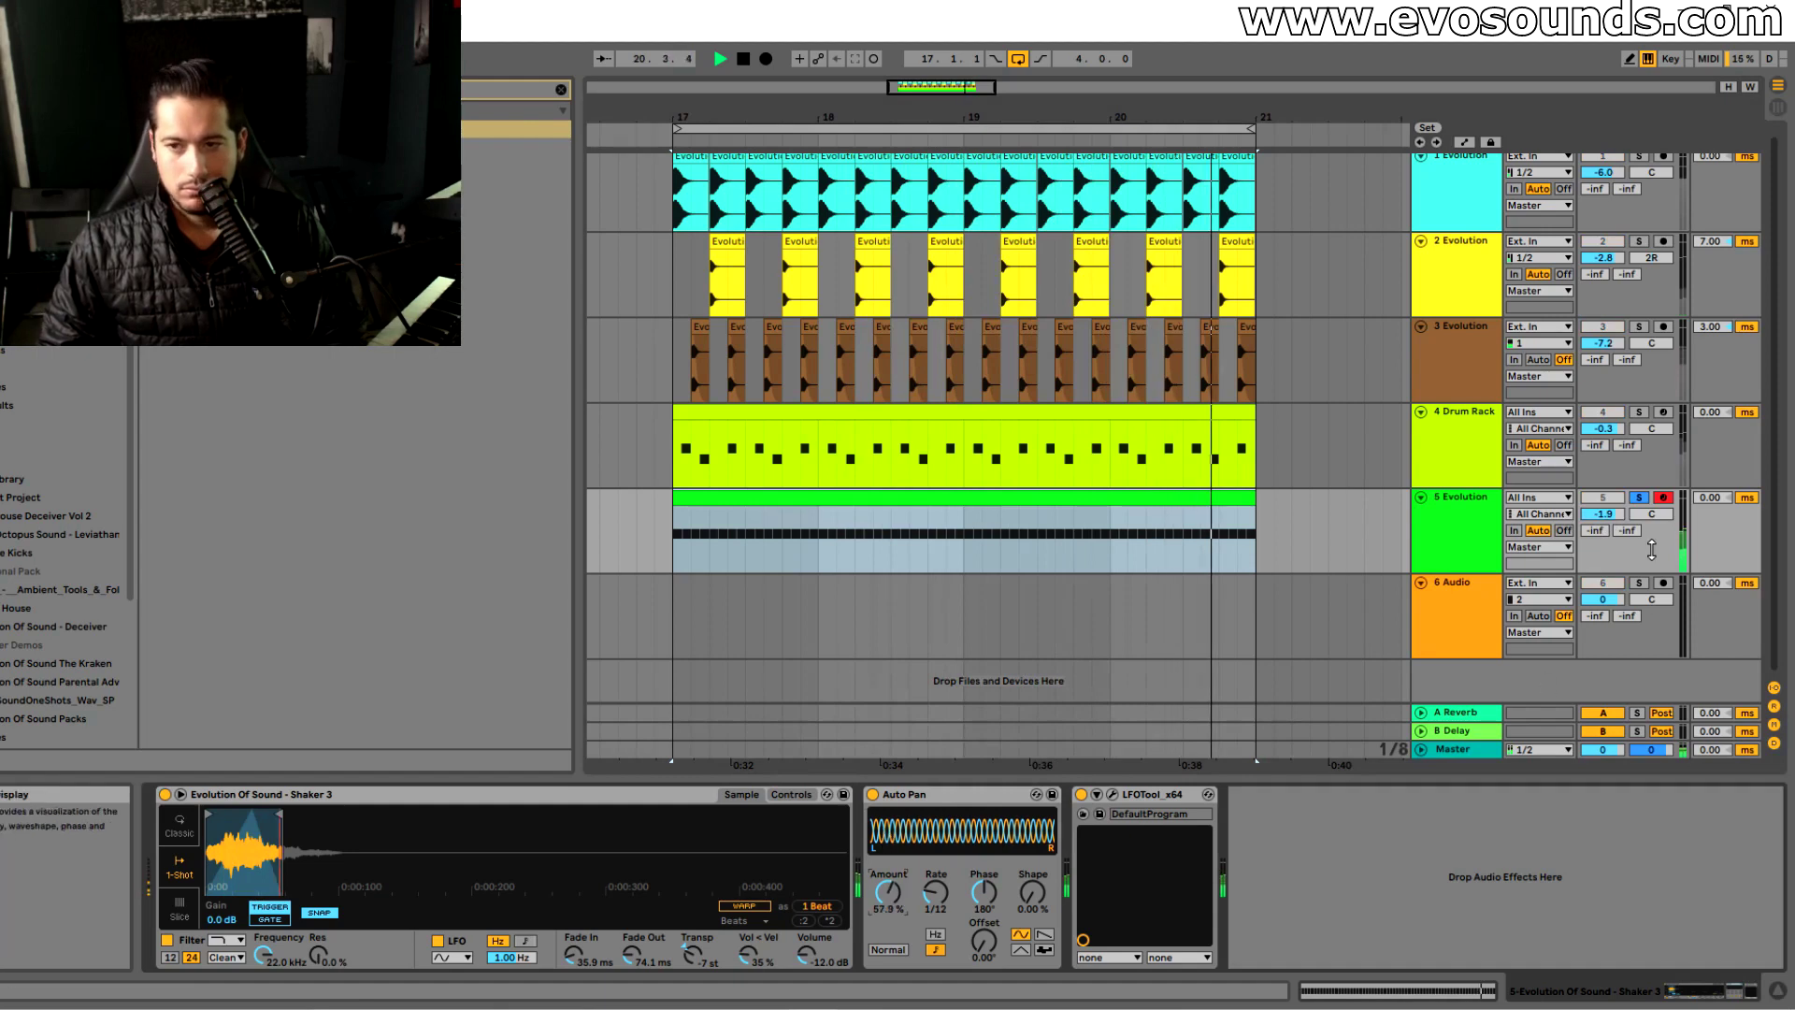
click(1639, 498)
key(space)
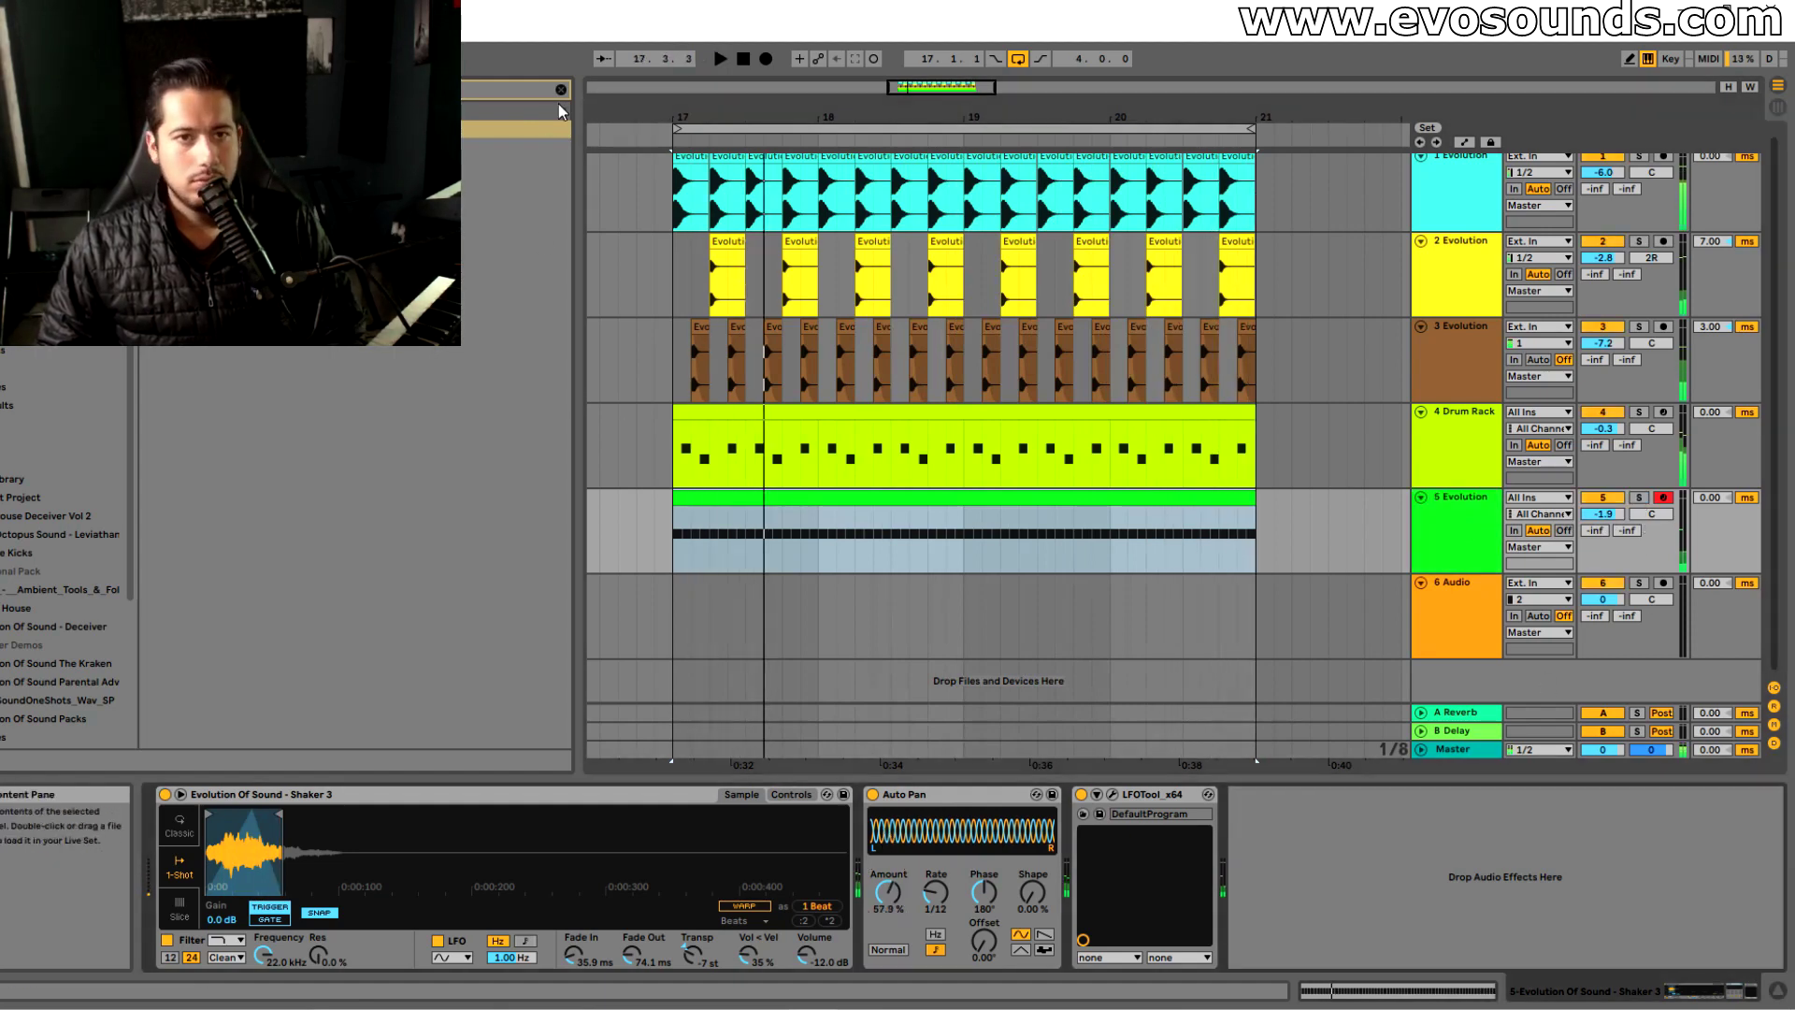
Load EQ Eight between Auto Pan and LFOTool, cut the shaker's lows and boost band 4 by 3.60 dB at 5.05 kHz
click(523, 90)
text(eq)
drag(519, 167, 1193, 909)
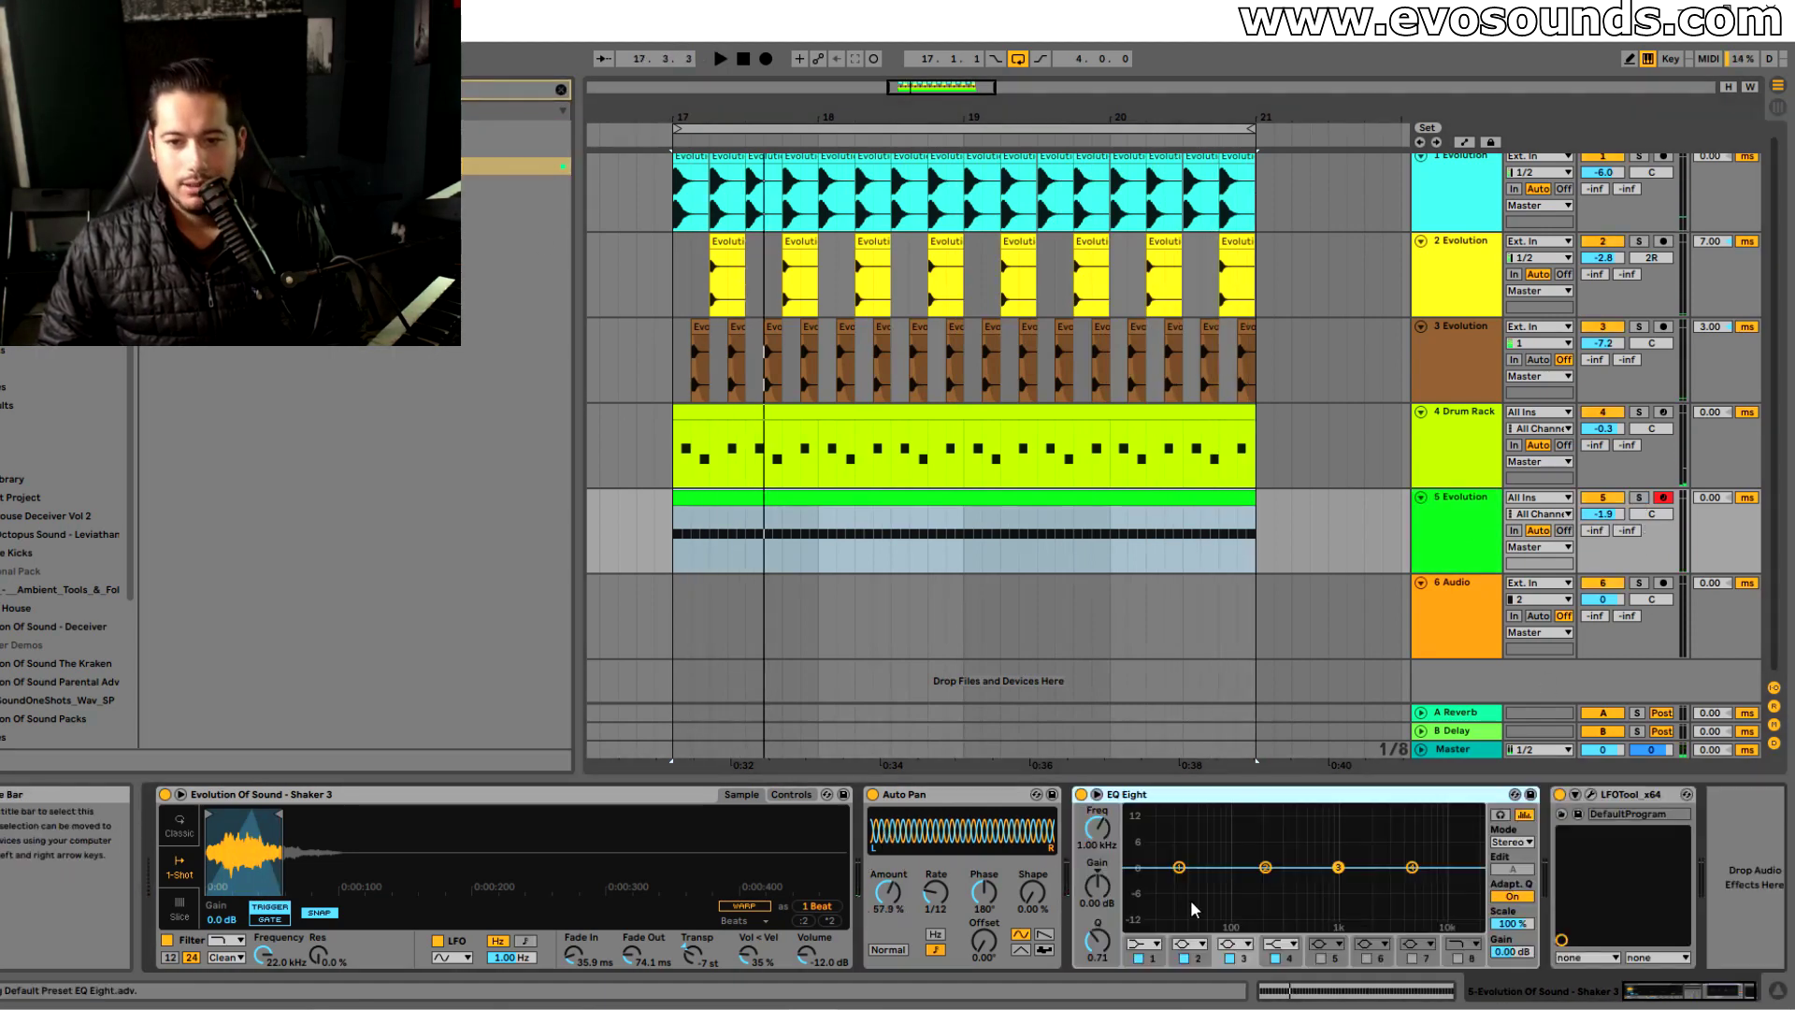
click(1189, 943)
click(1188, 846)
drag(1266, 879, 1412, 854)
Listen to the full groove and select the clap track to display its device chain
click(1470, 506)
scroll(1446, 488, up, 1)
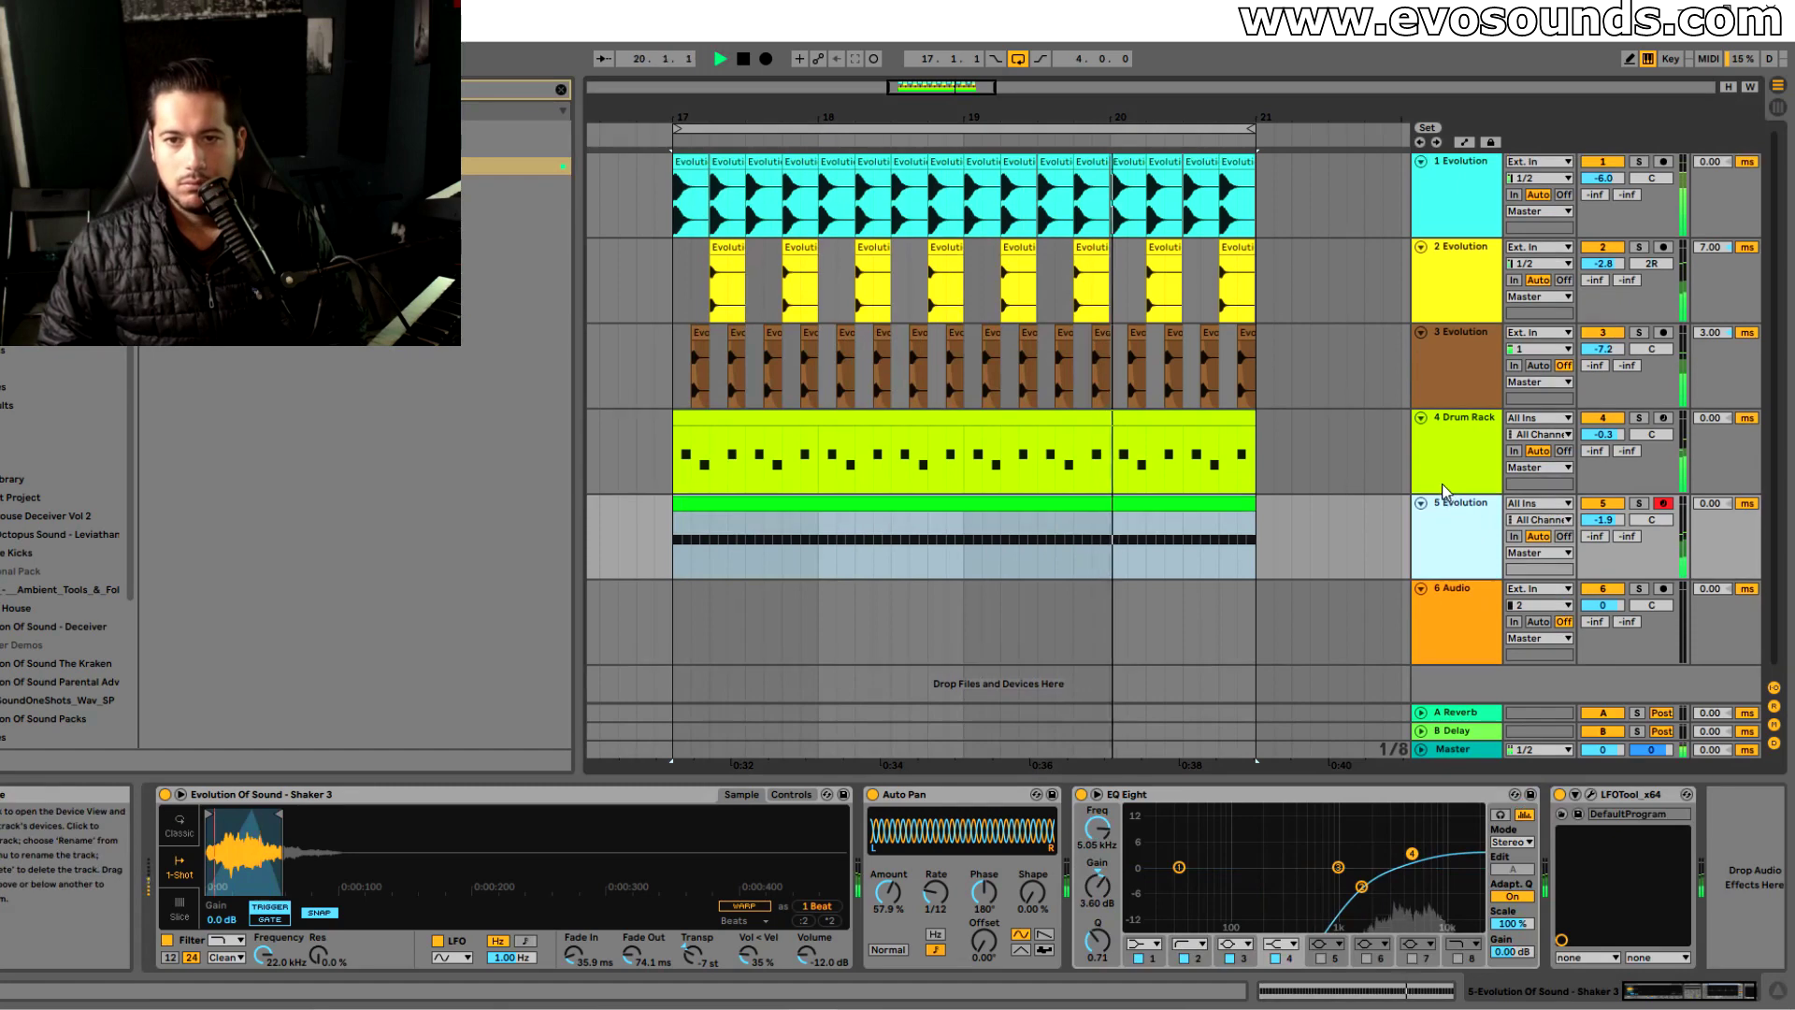
click(1452, 290)
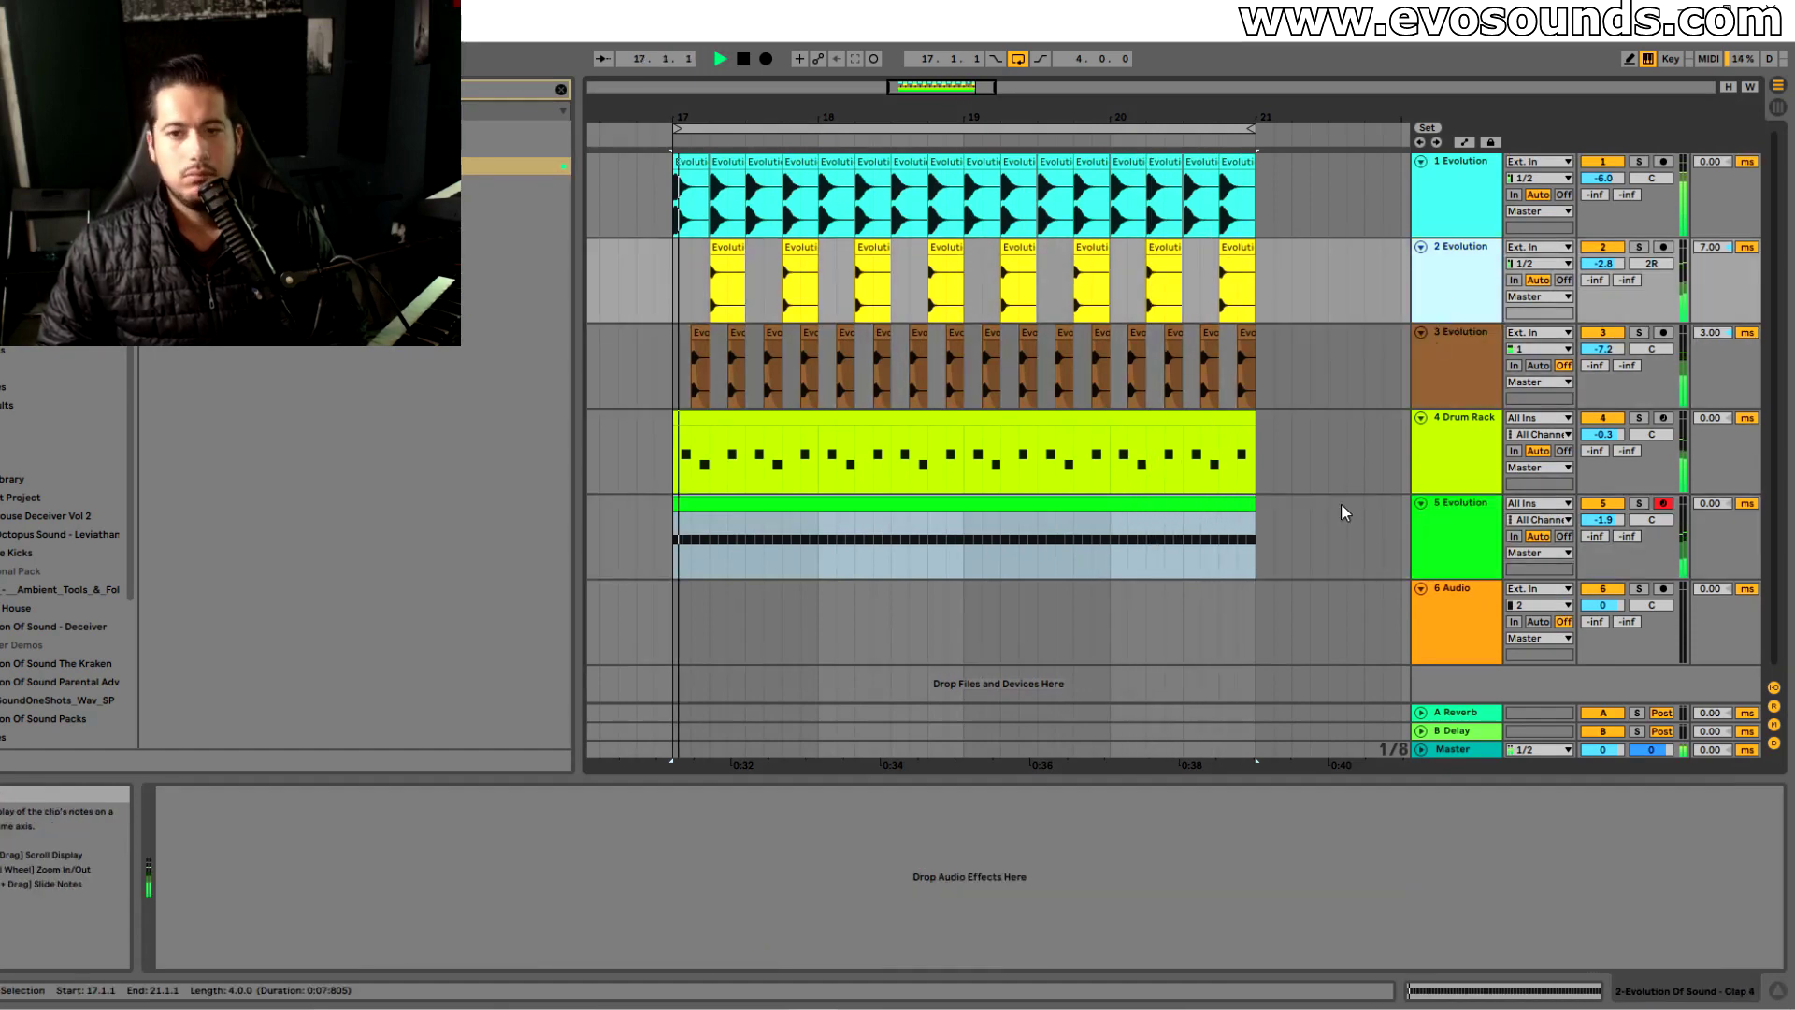
Insert a new MIDI track below the shaker track and load an empty Simpler on it
click(1472, 512)
key(space)
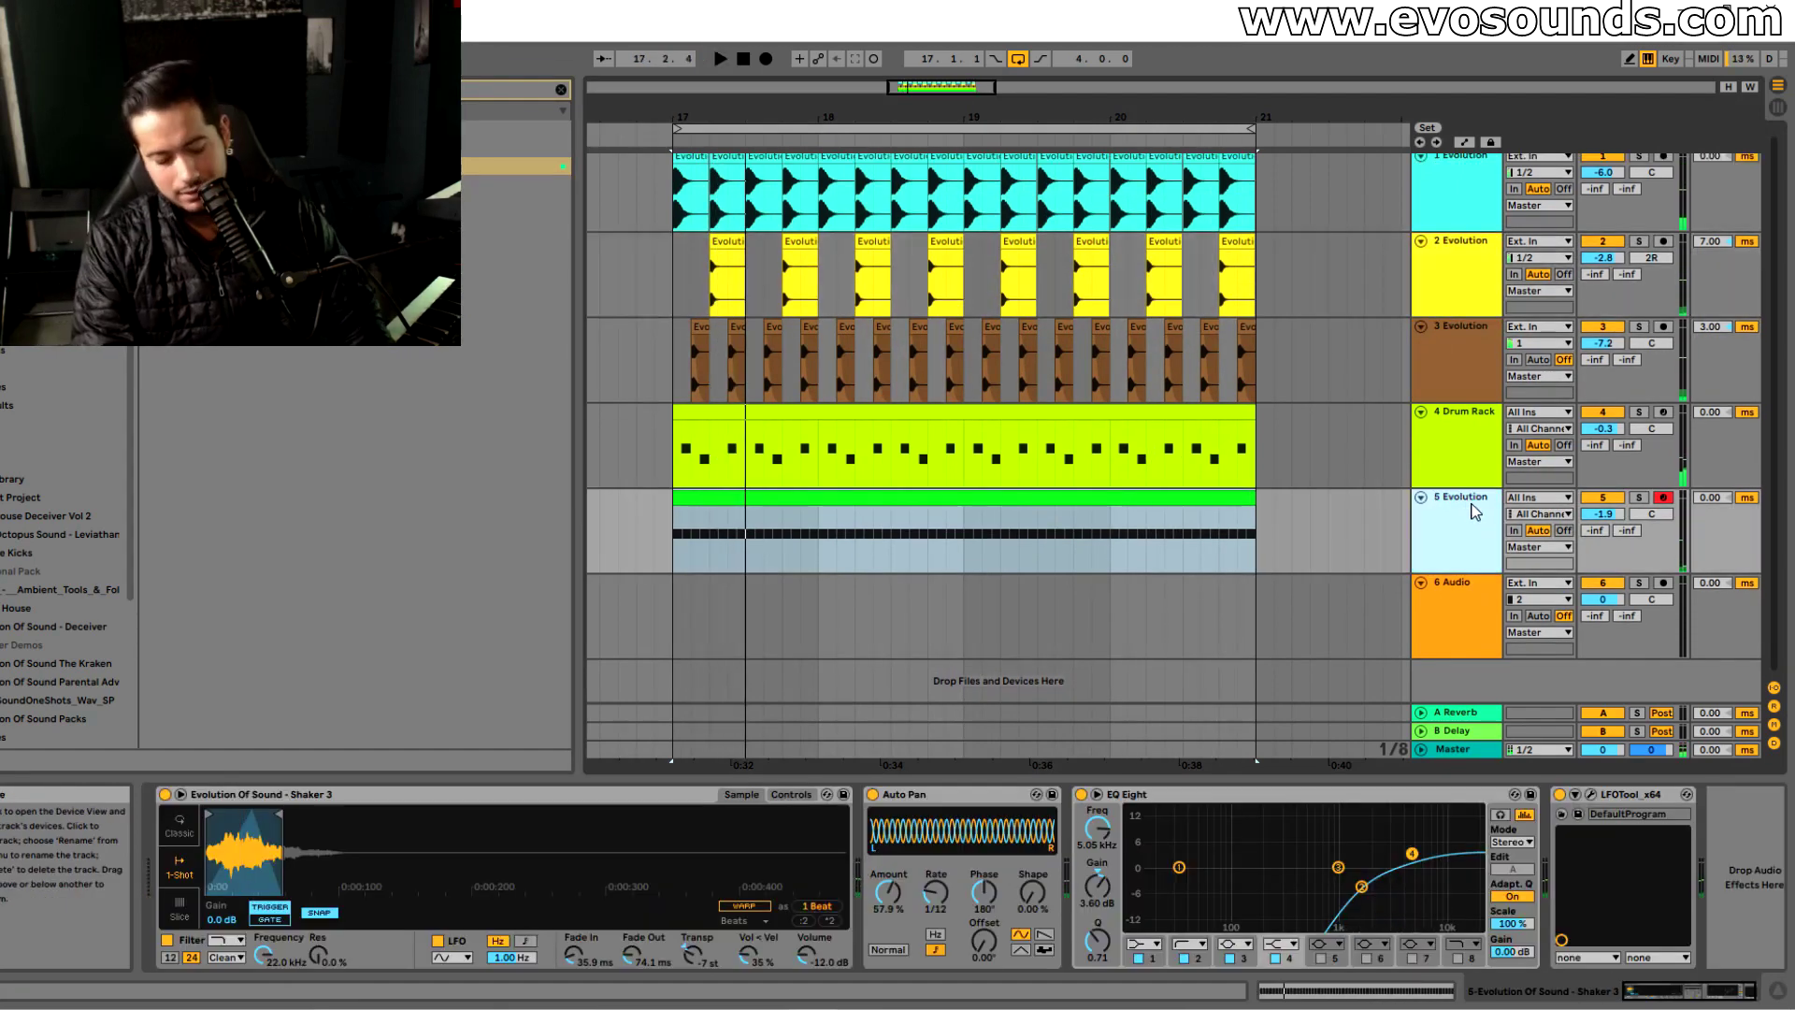
key(ctrl+shift+t)
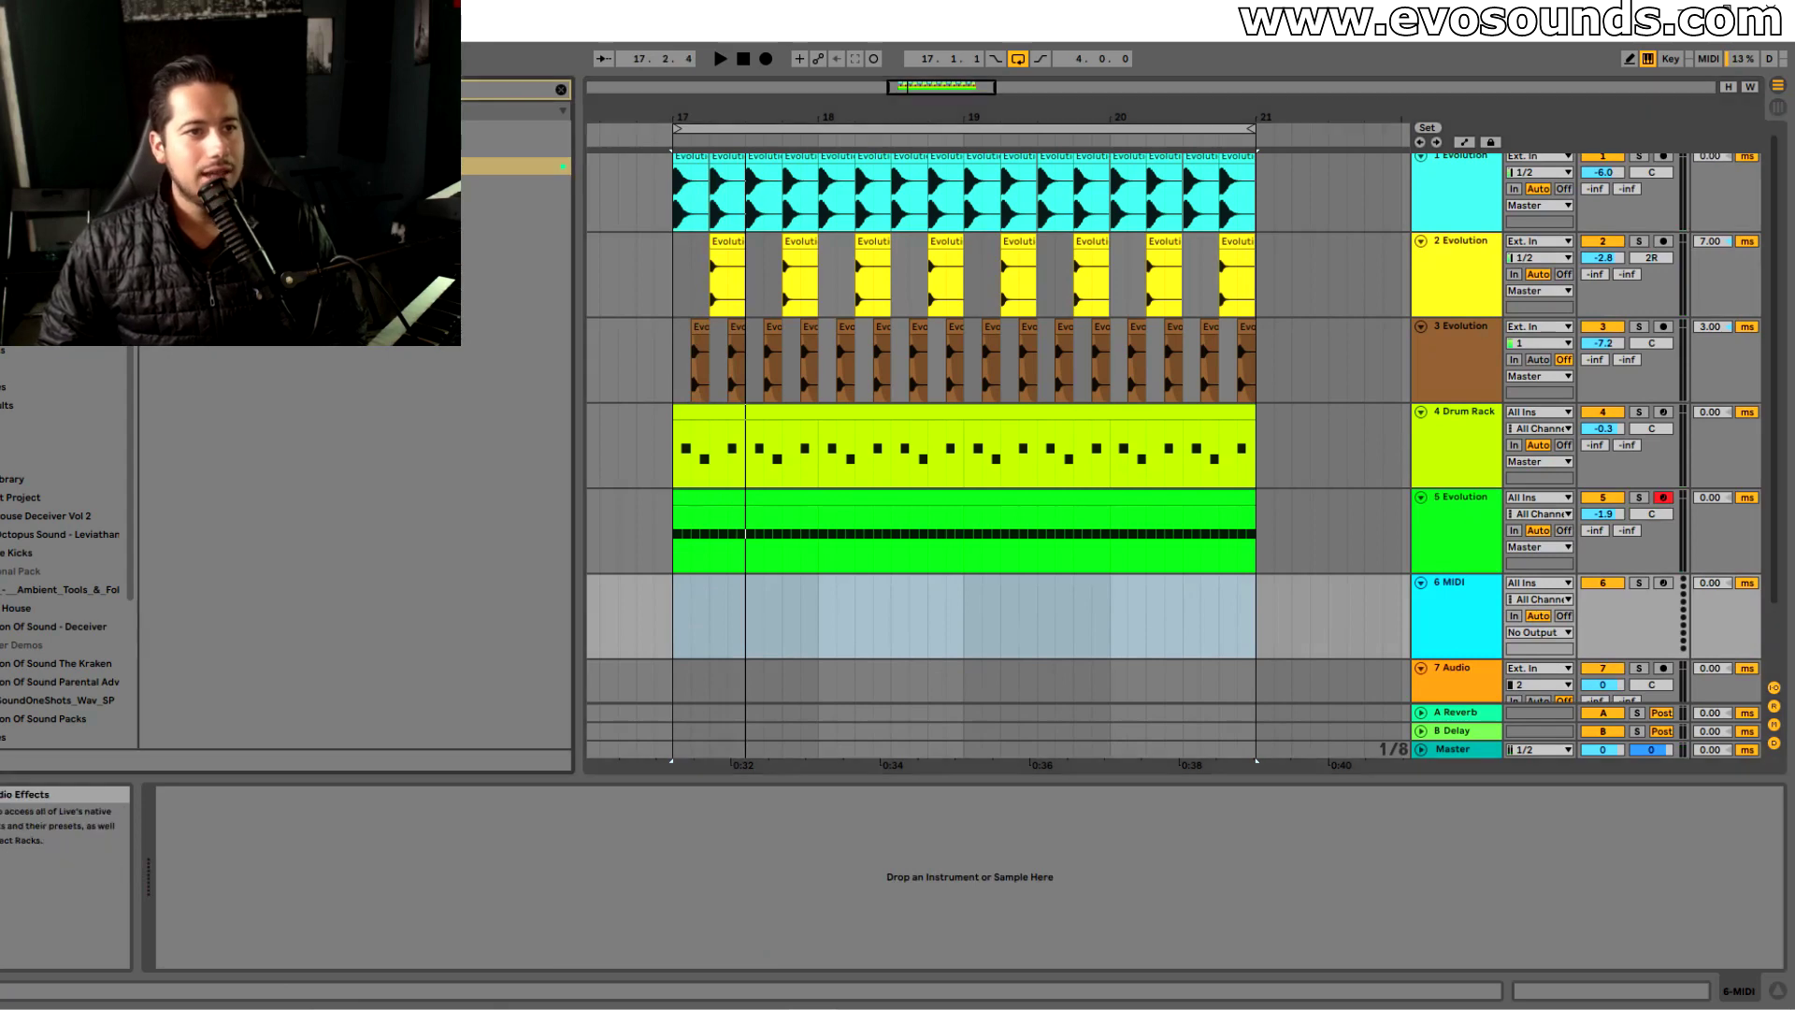
click(561, 91)
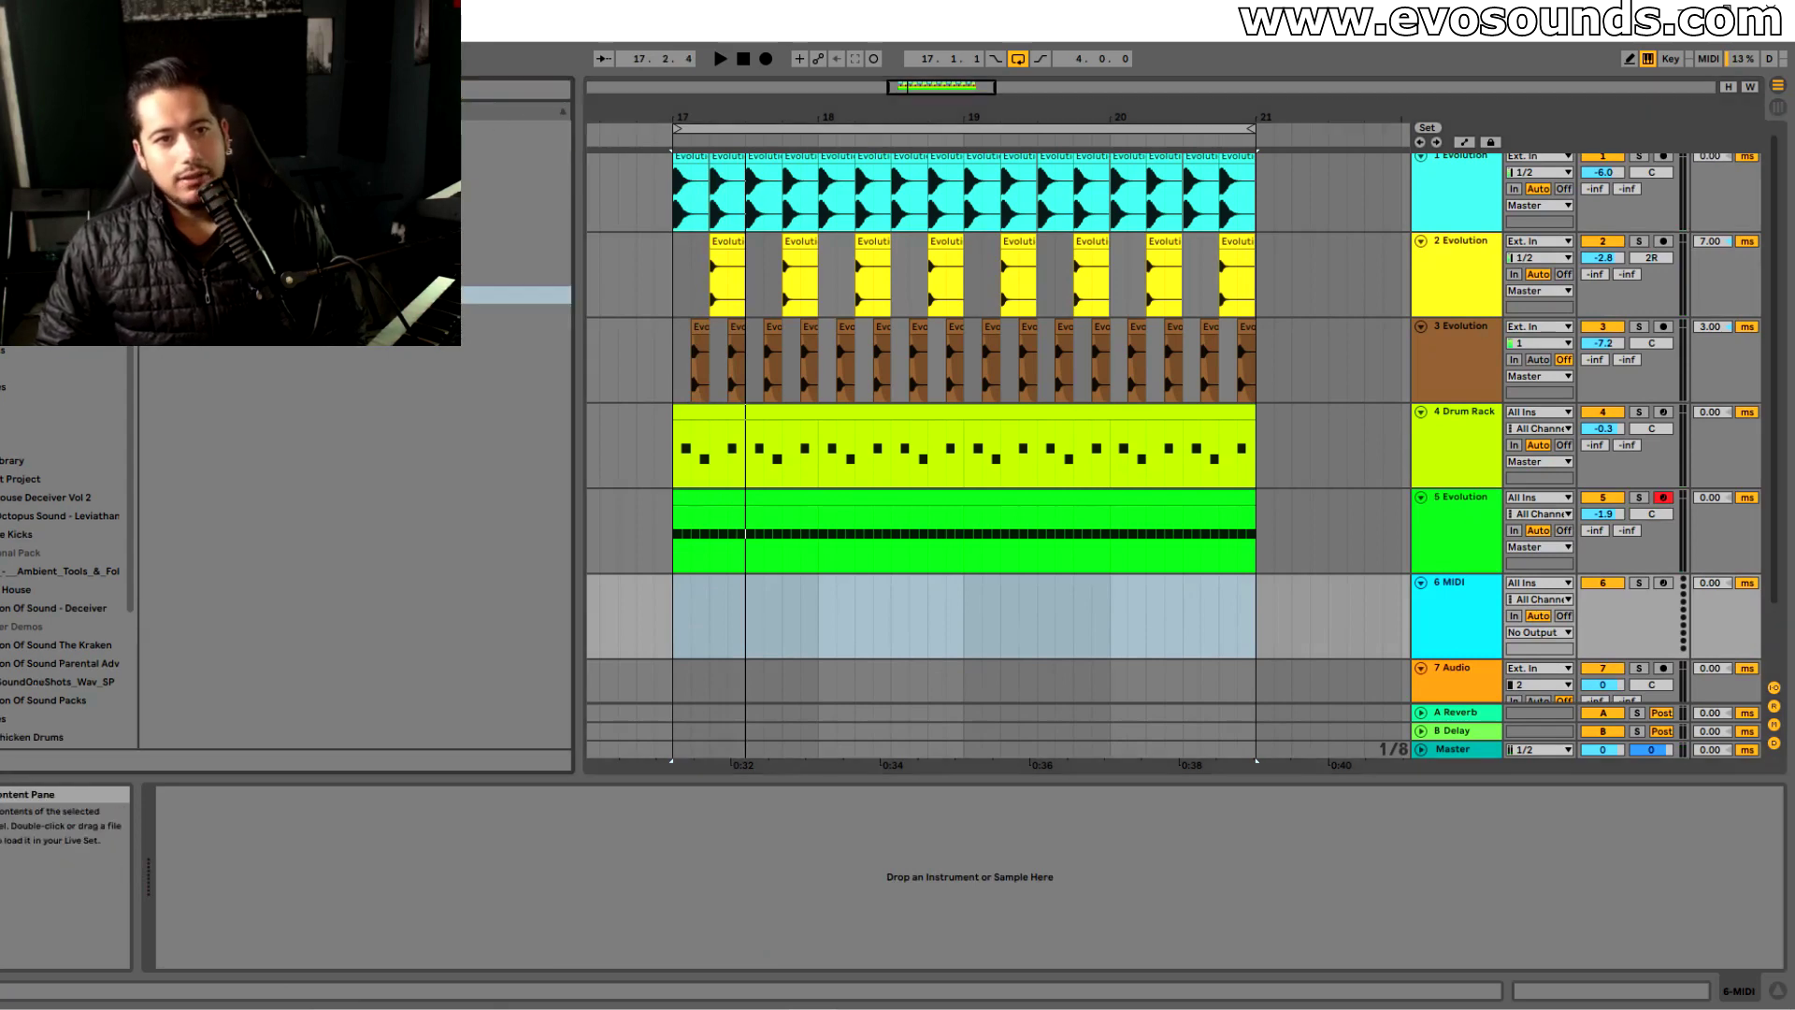
drag(1467, 631, 1466, 632)
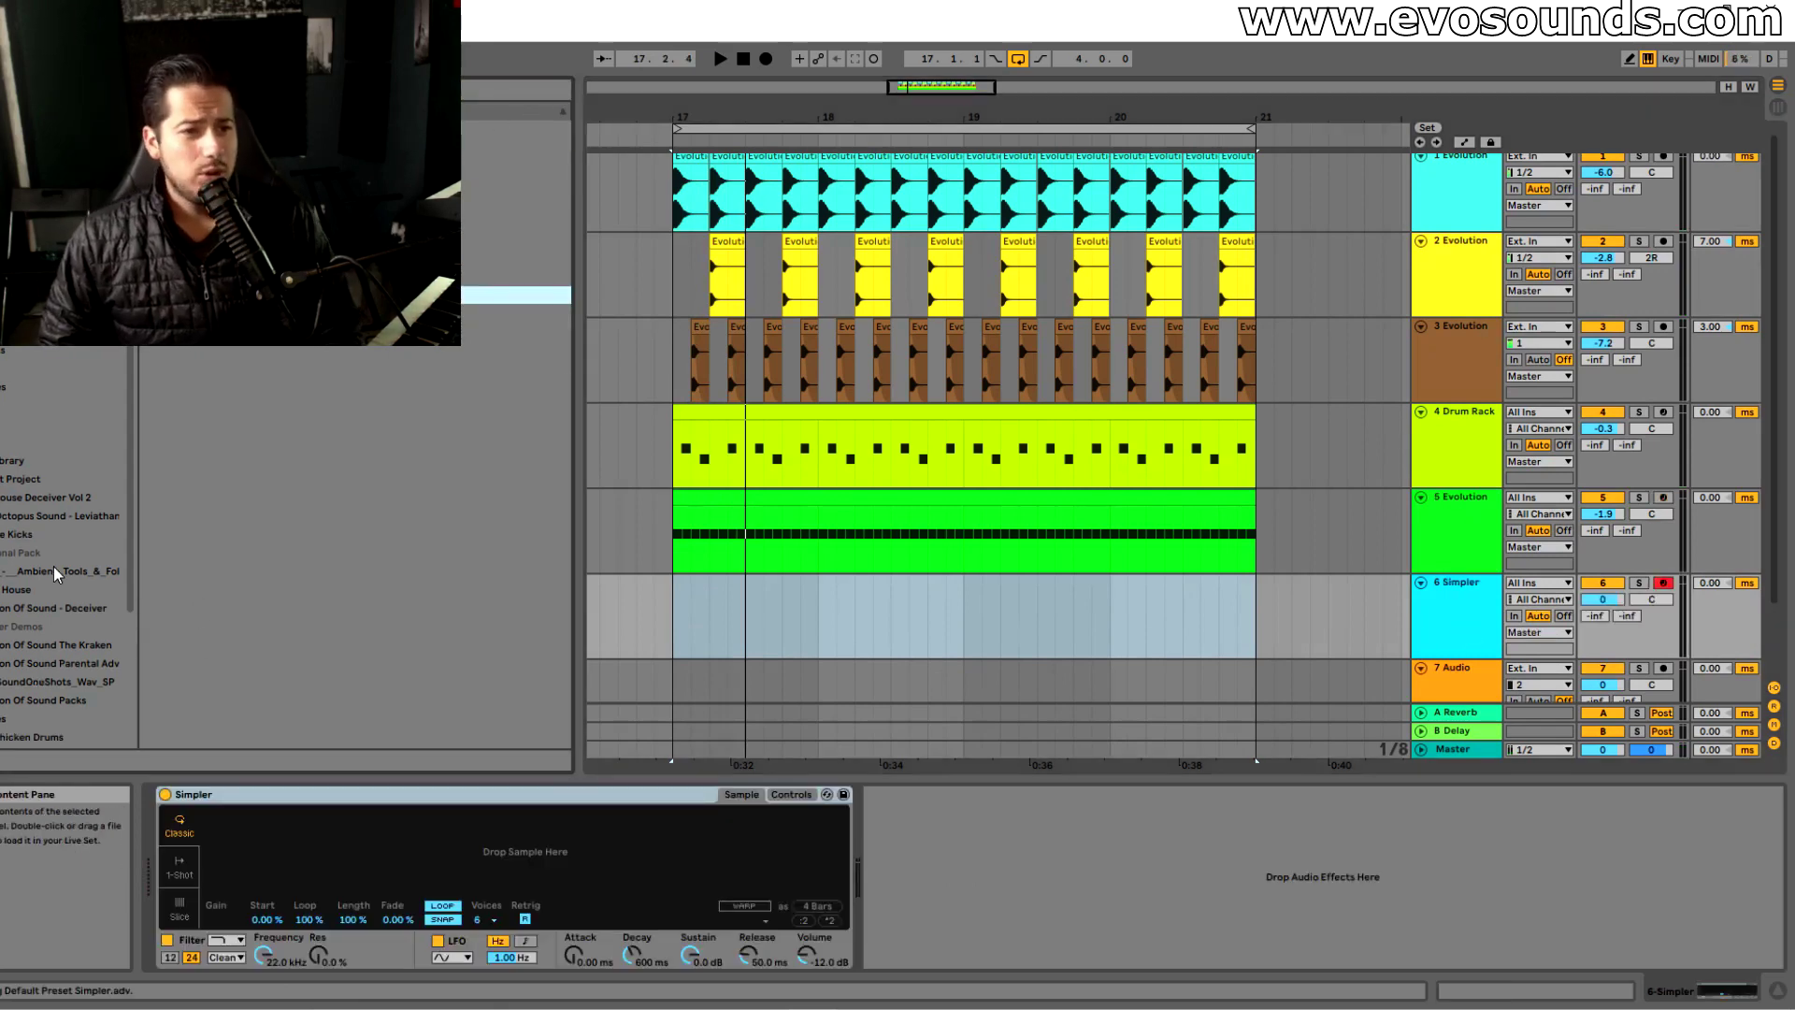
Find the closed hats in the Evolution Of Sound - Deceiver pack and load the Closed Hat 1 sample into Simpler
click(28, 612)
click(188, 443)
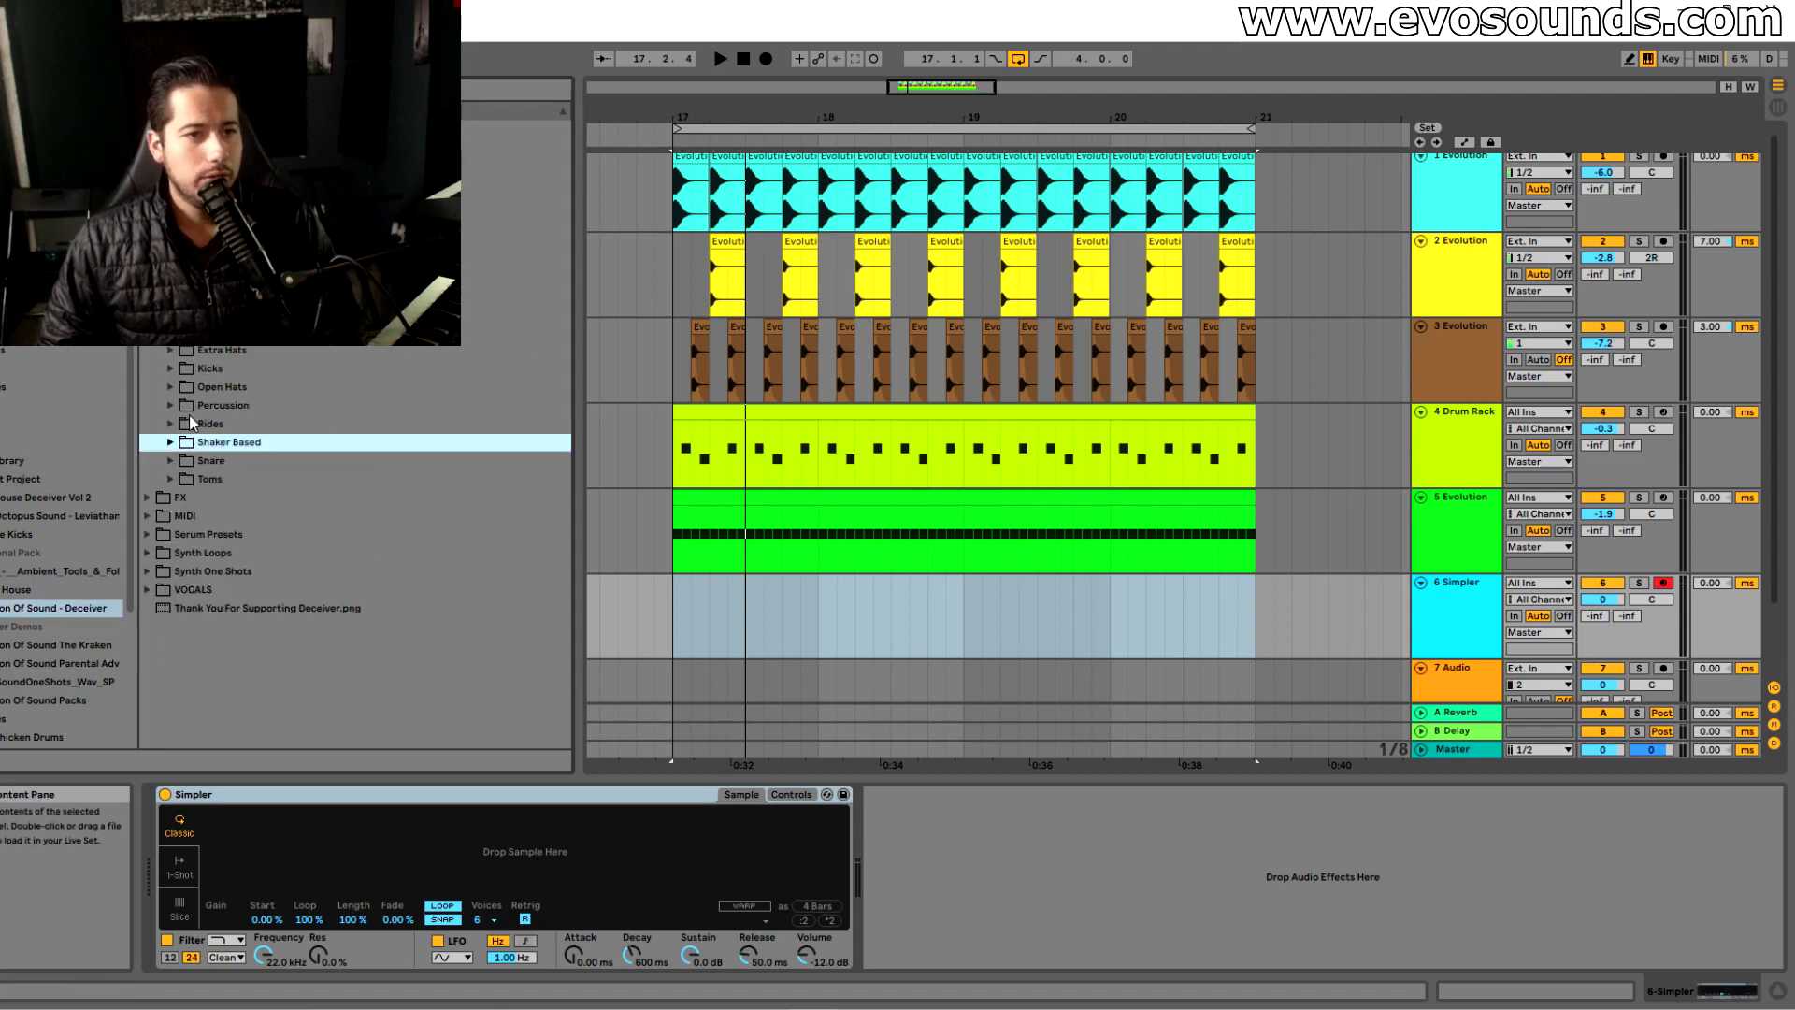
click(172, 294)
click(295, 332)
click(319, 349)
click(320, 314)
drag(447, 775, 523, 851)
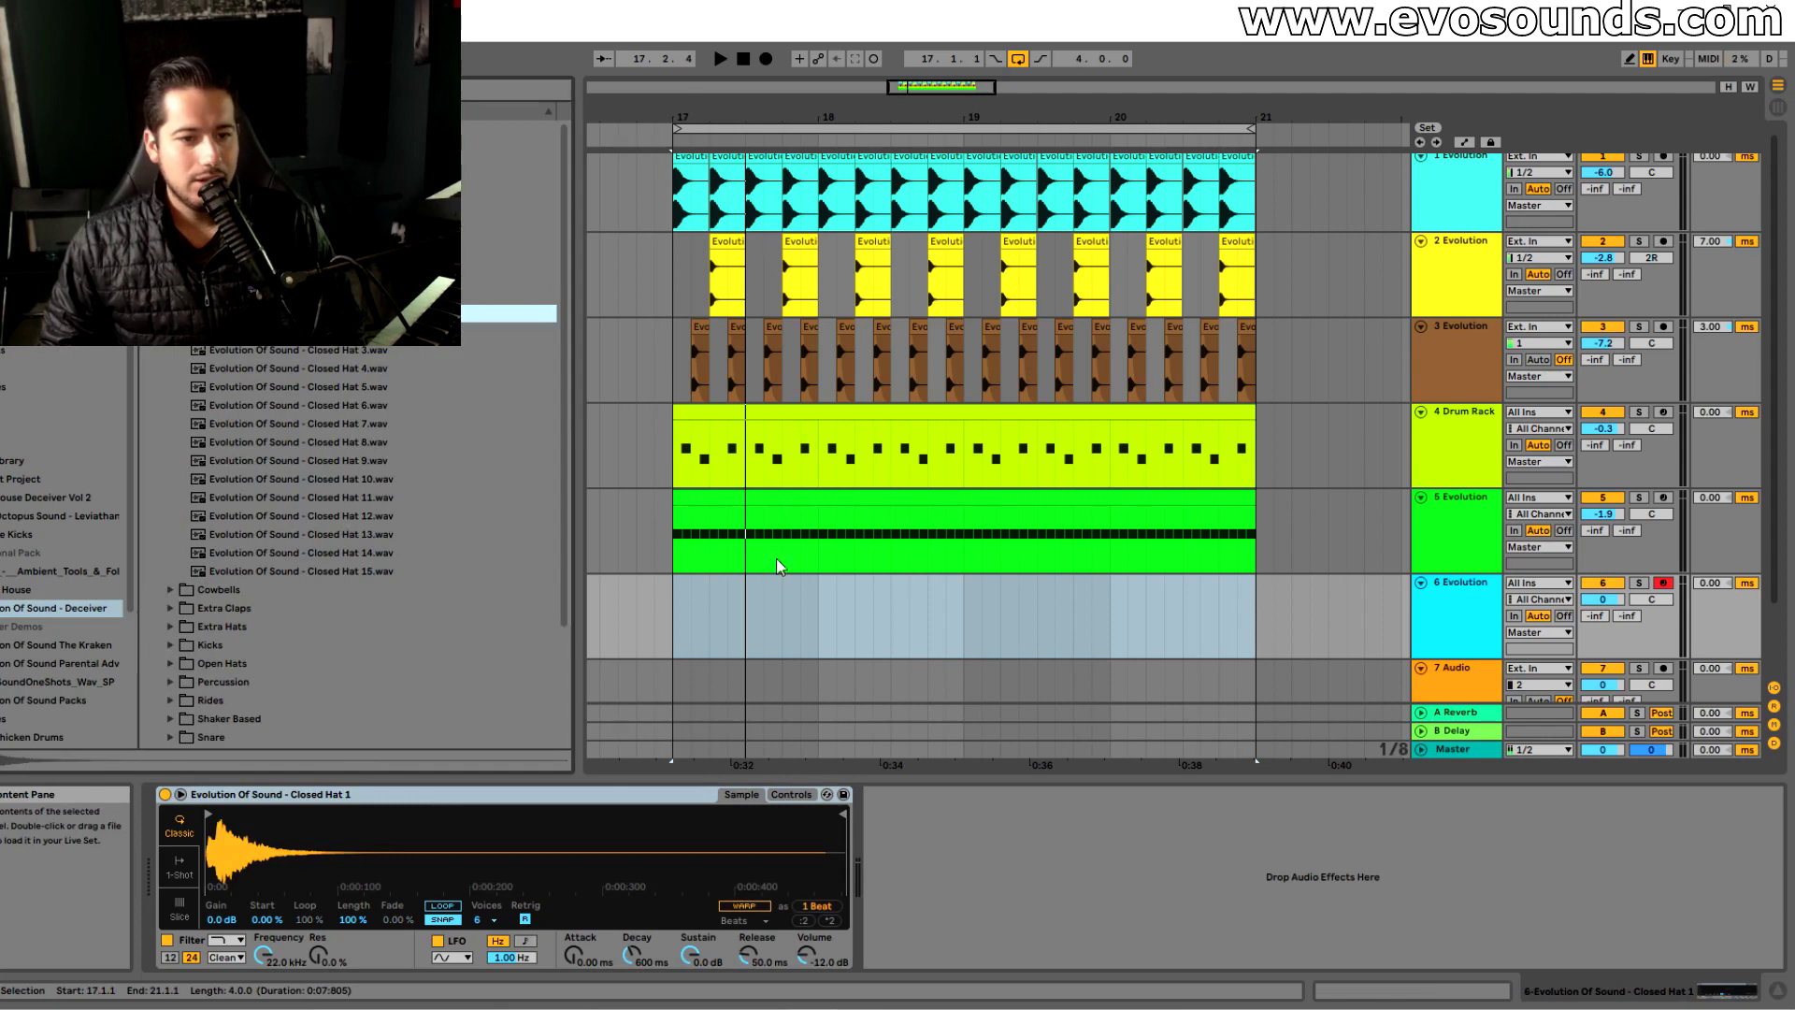
Create a four-bar MIDI clip on the closed hat track and draw a syncopated 1/16 pattern on C3 in its first bar
drag(673, 613, 1255, 624)
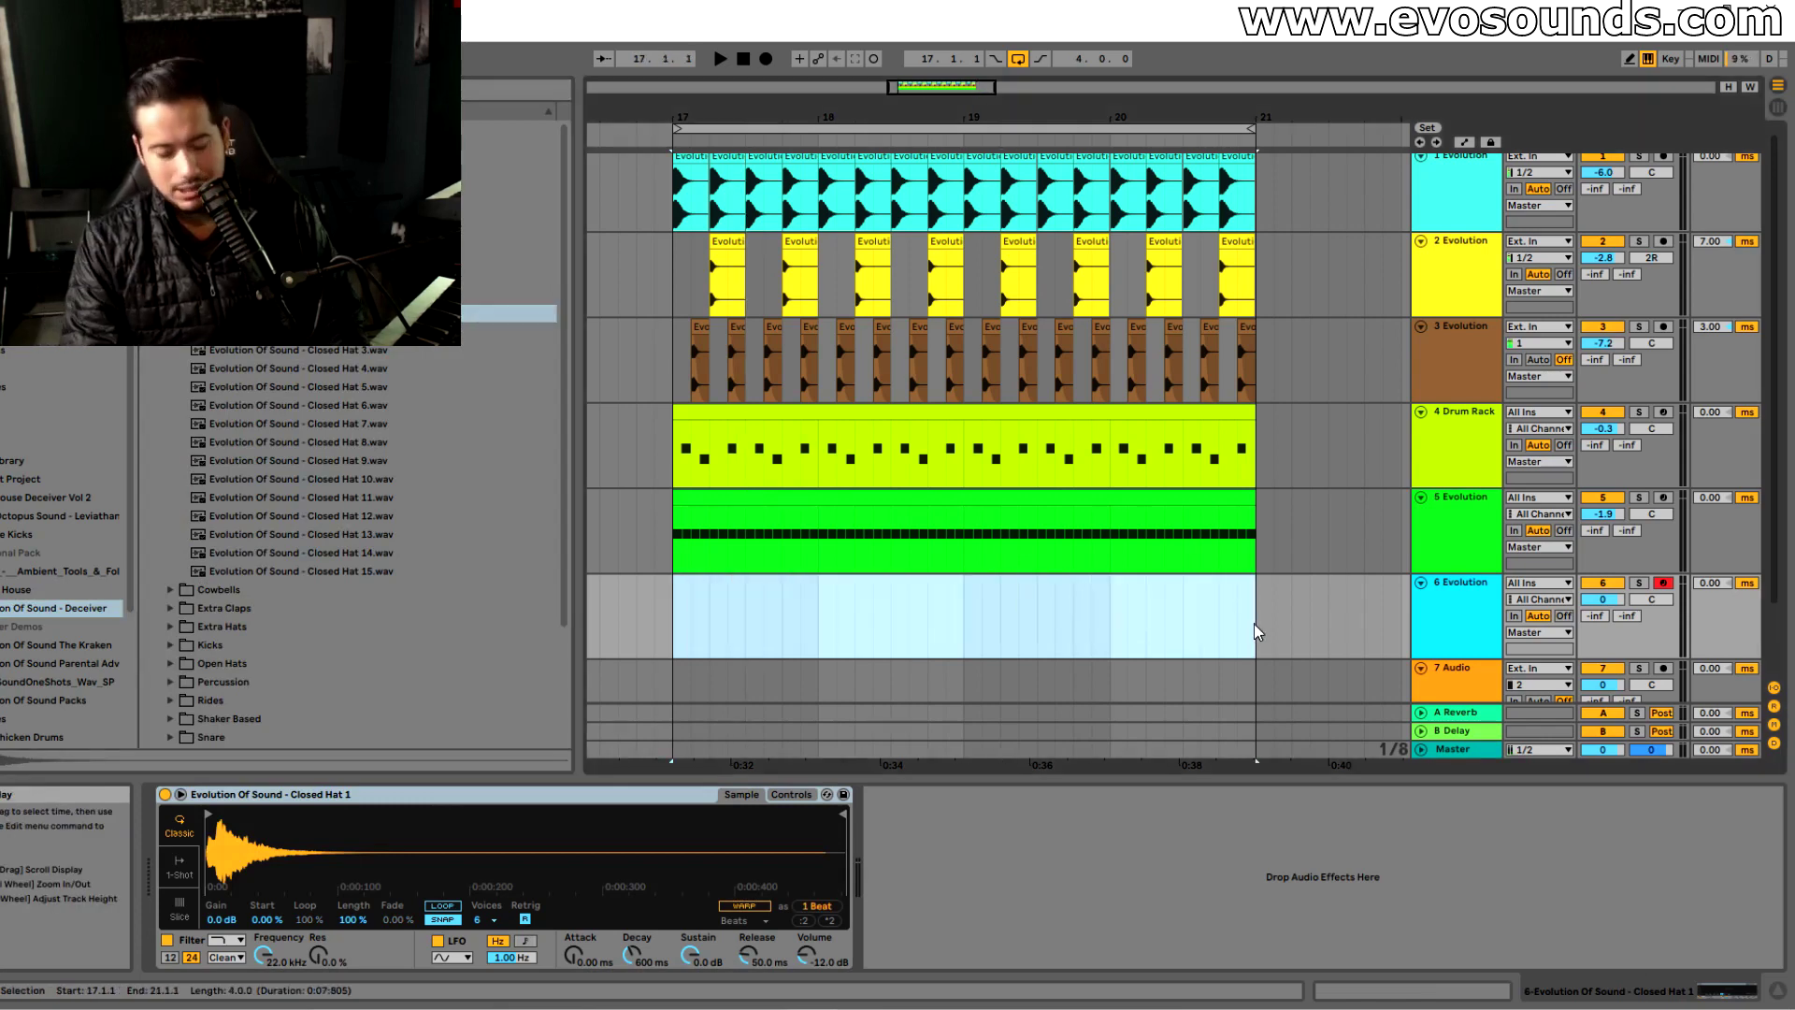
key(ctrl+shift+m)
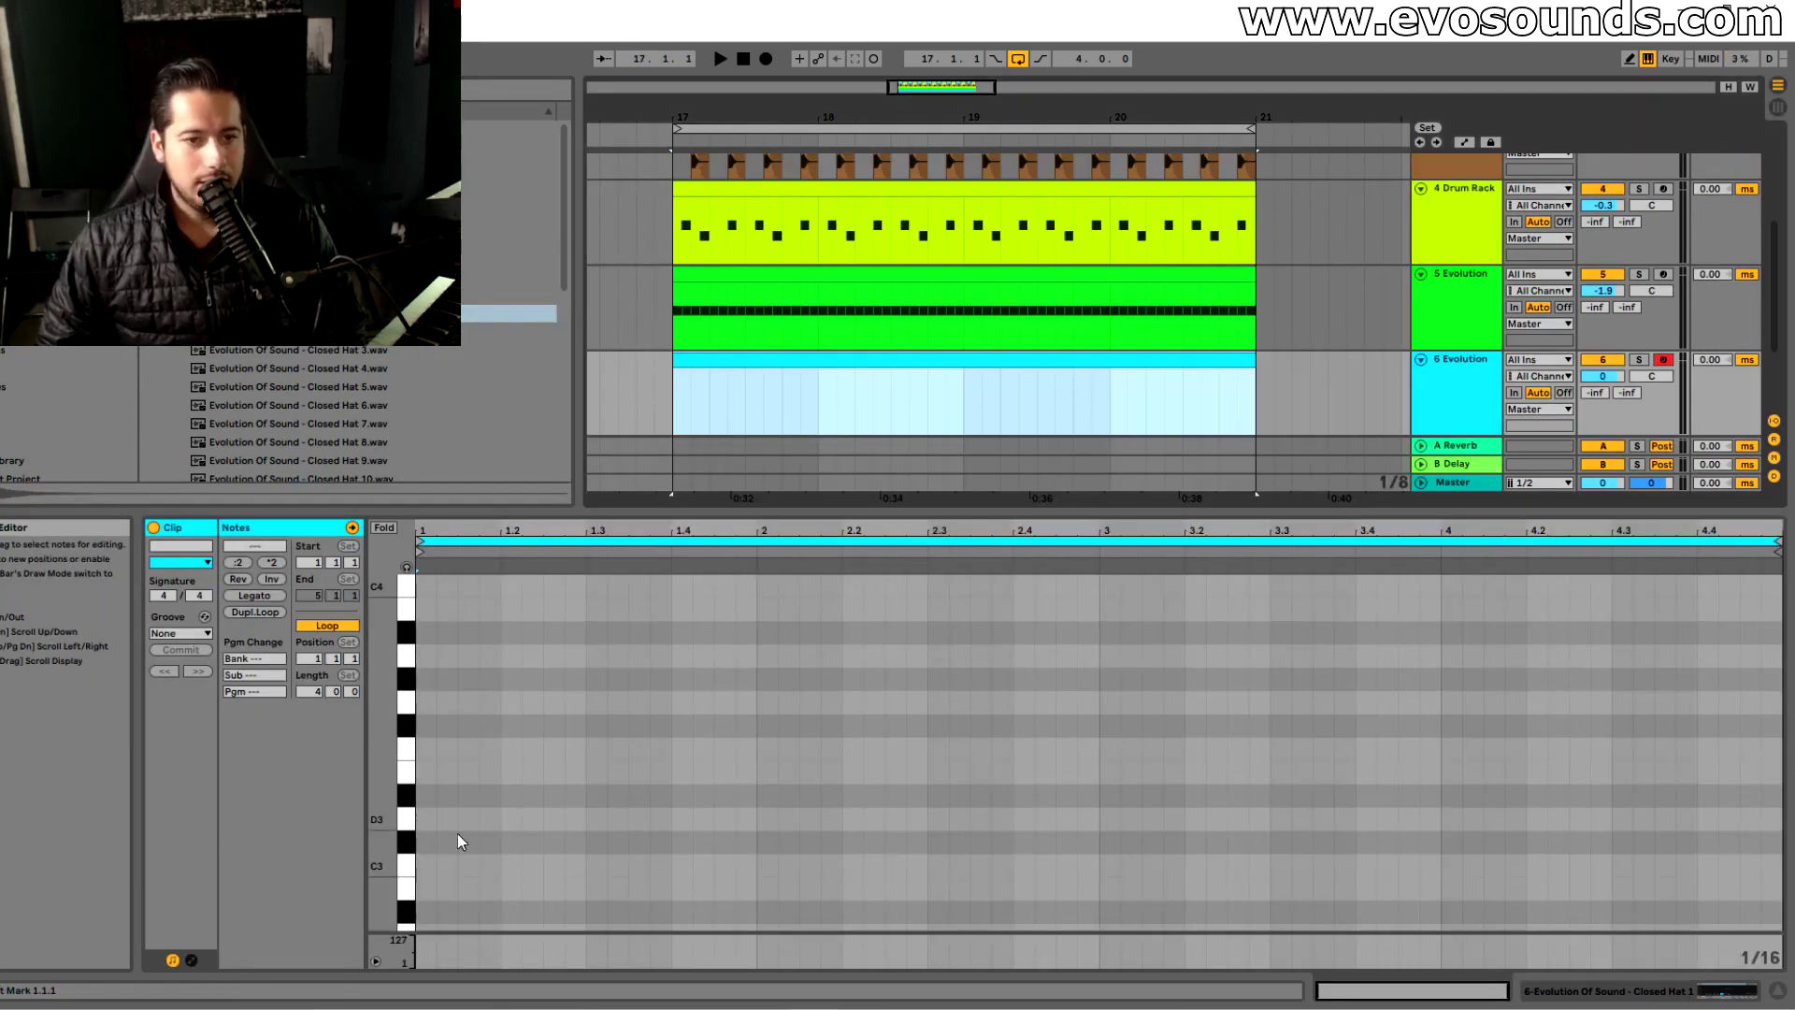
drag(661, 867, 734, 872)
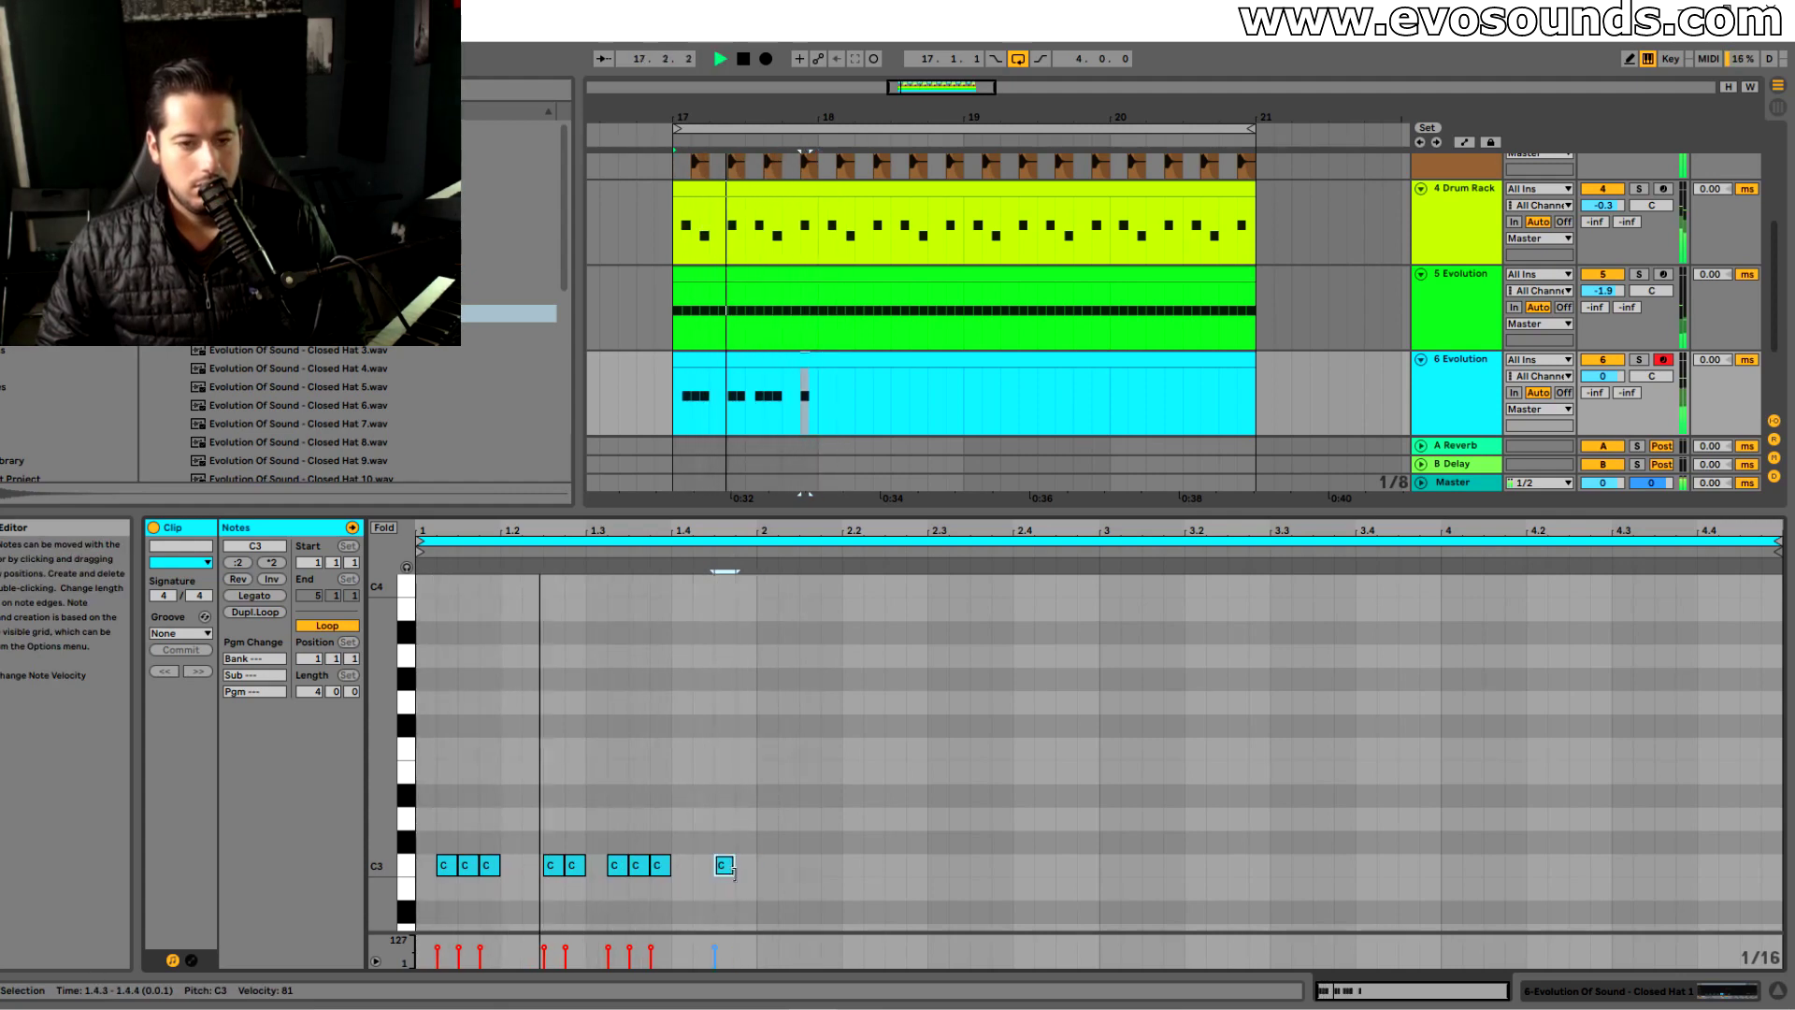
Duplicate the one-bar closed hat pattern across all four bars and lower the track's volume to -4.9 dB
key(ctrl+a)
key(ctrl+d)
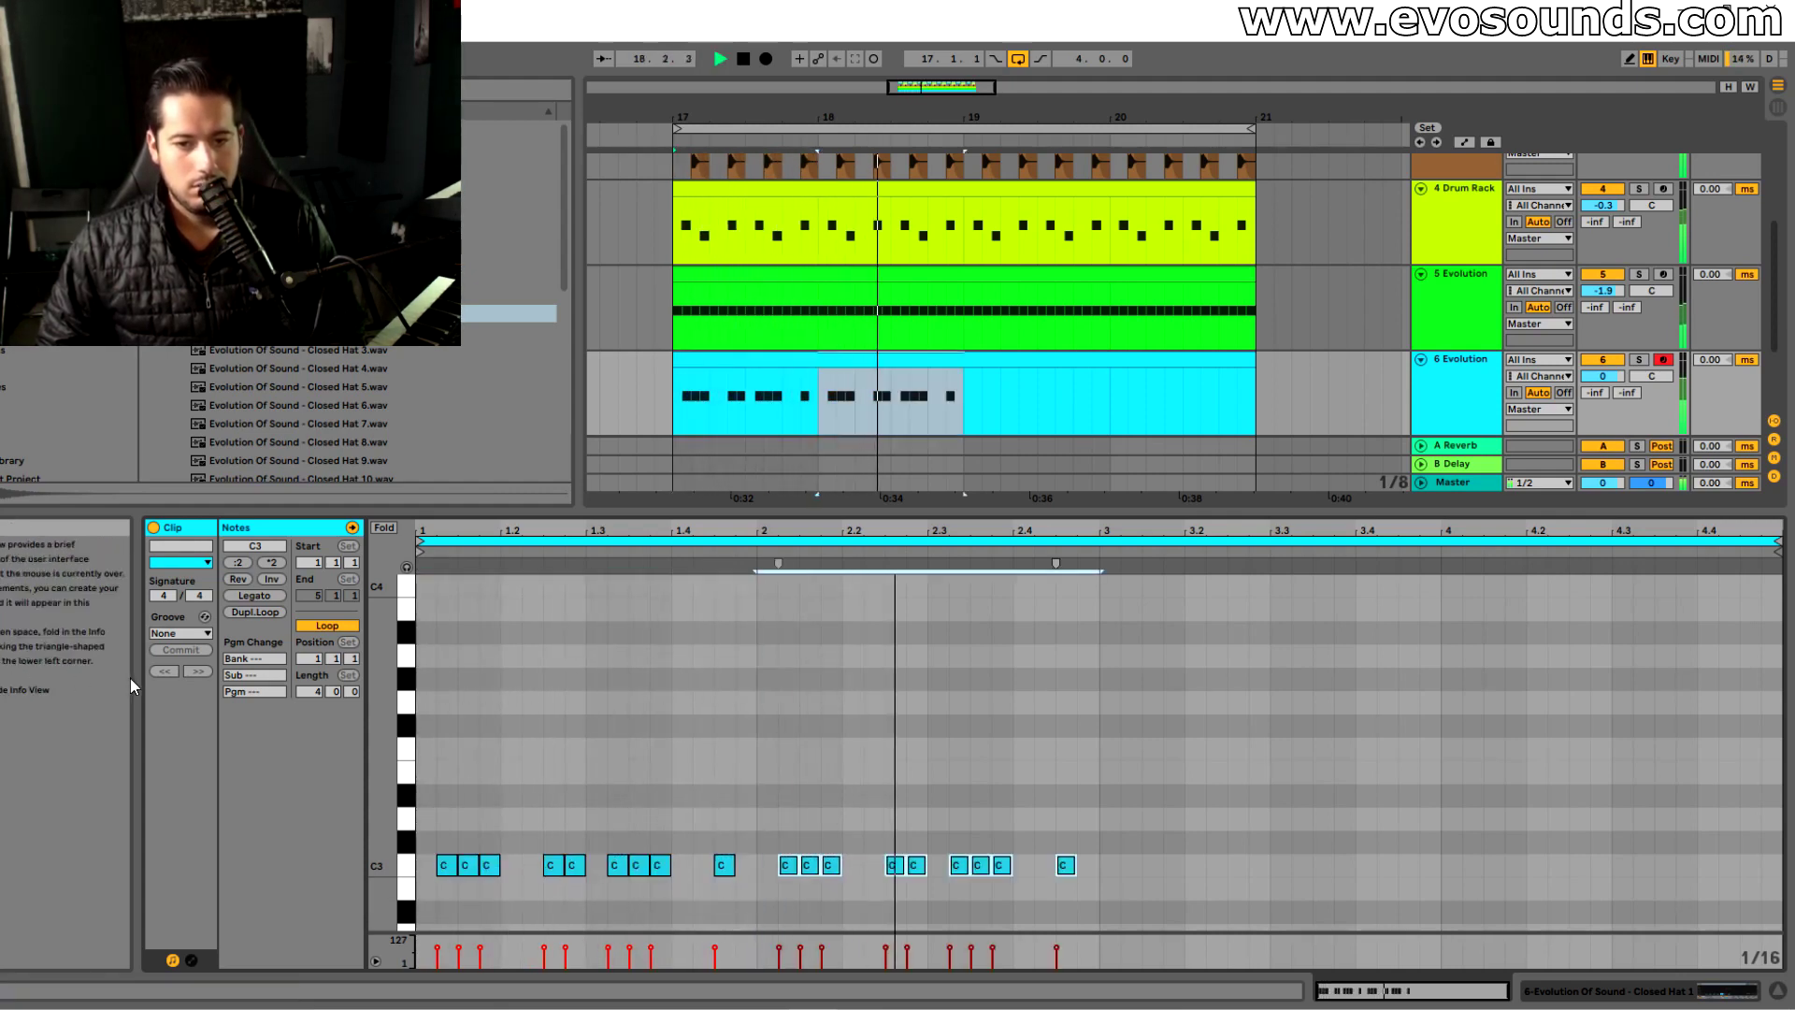
key(ctrl+d)
key(ctrl+d)
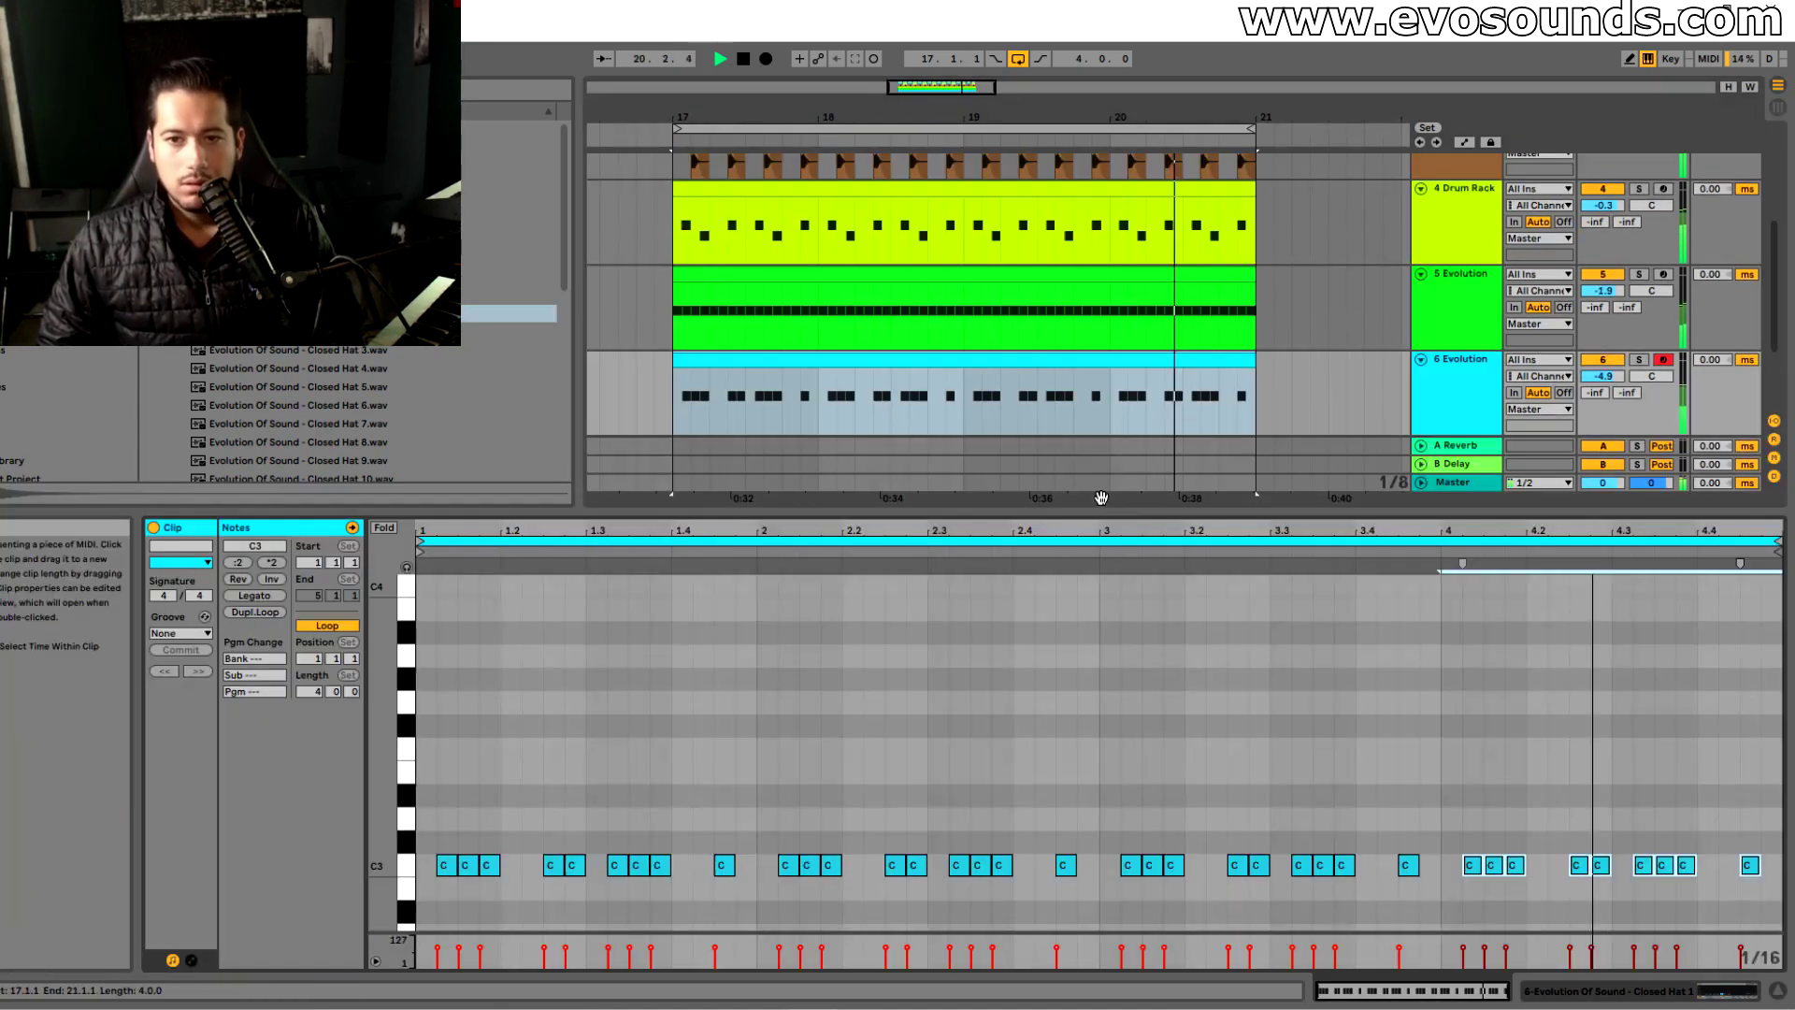
key(space)
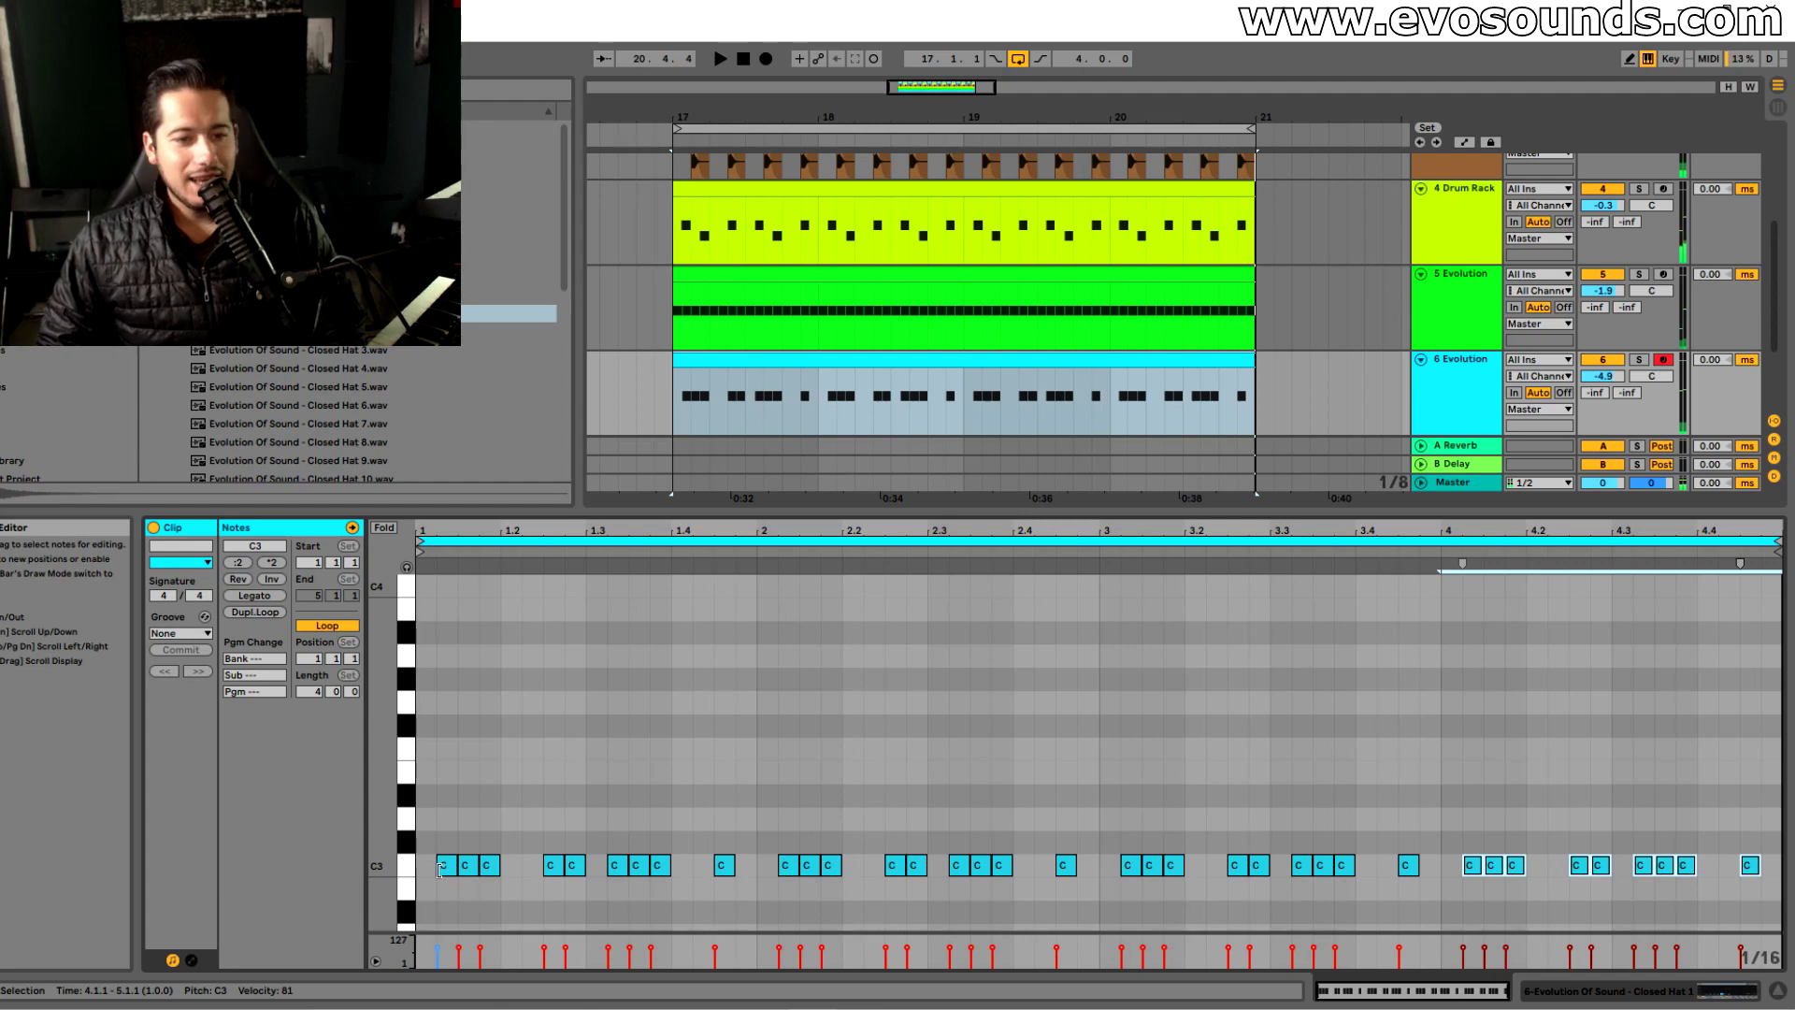
Solo the closed hat track and vary its first three notes' velocities, with the second at 26 and the third at 73
click(442, 867)
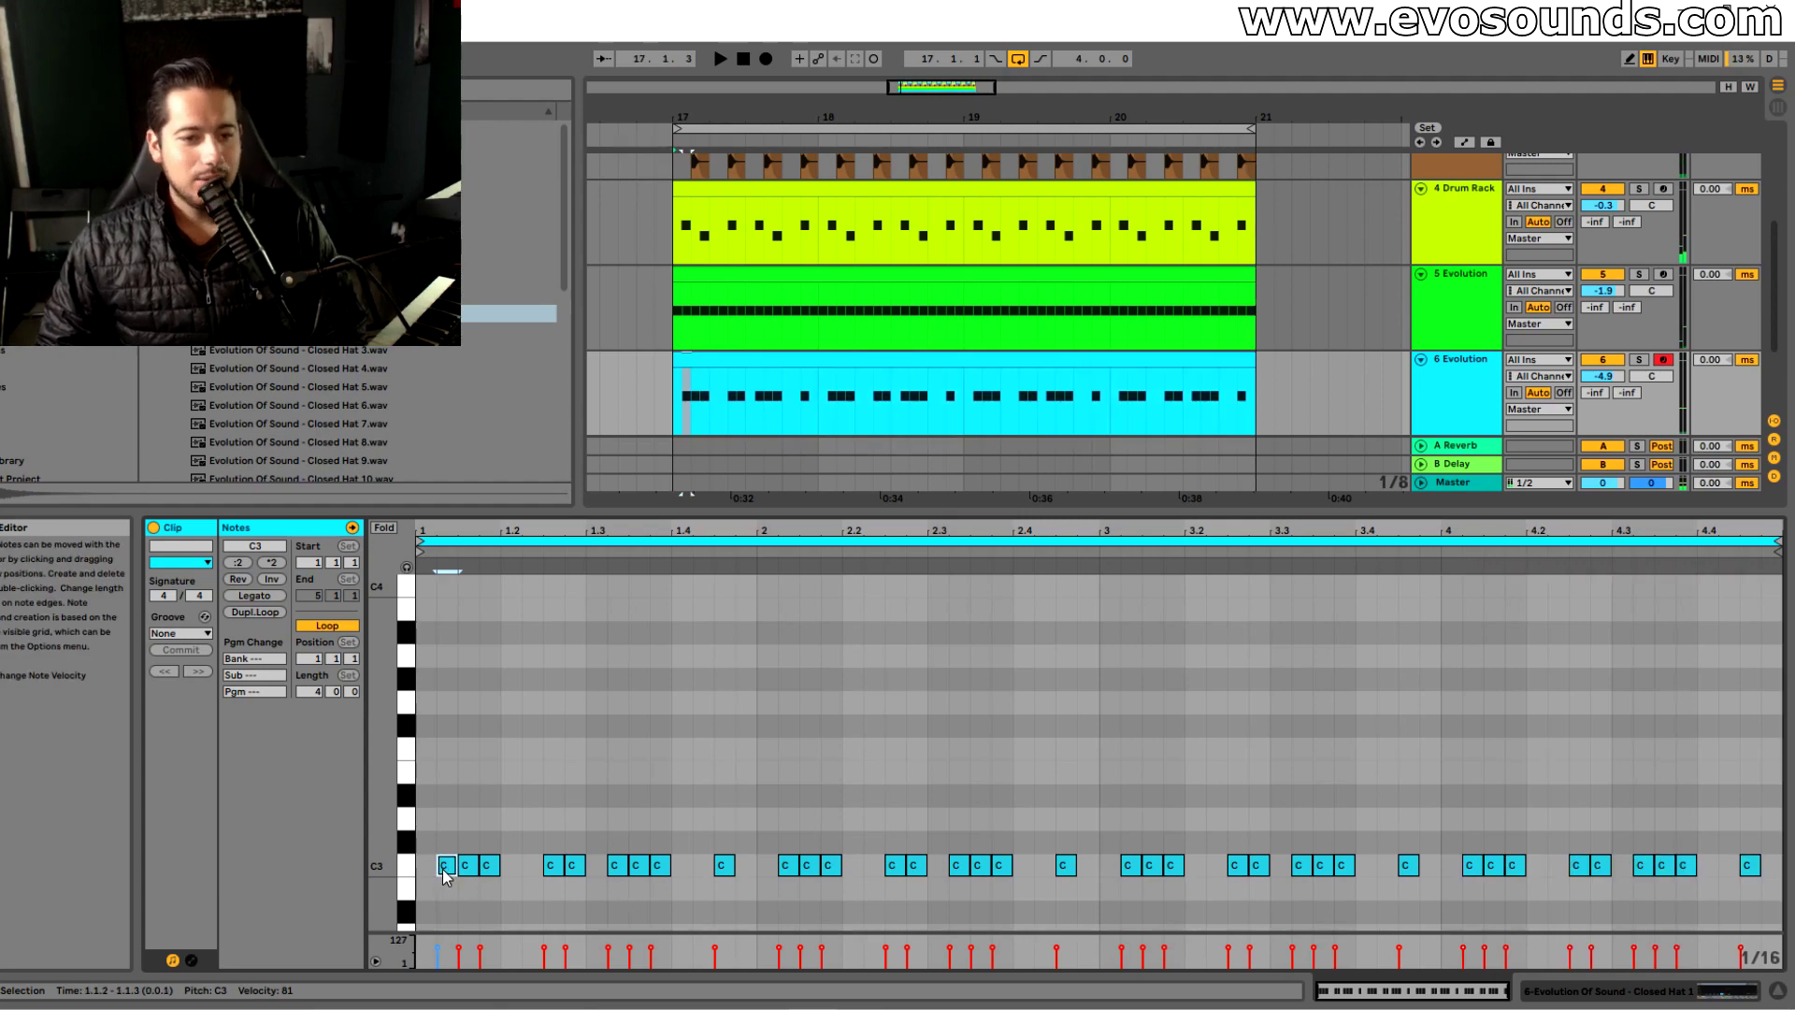
click(462, 951)
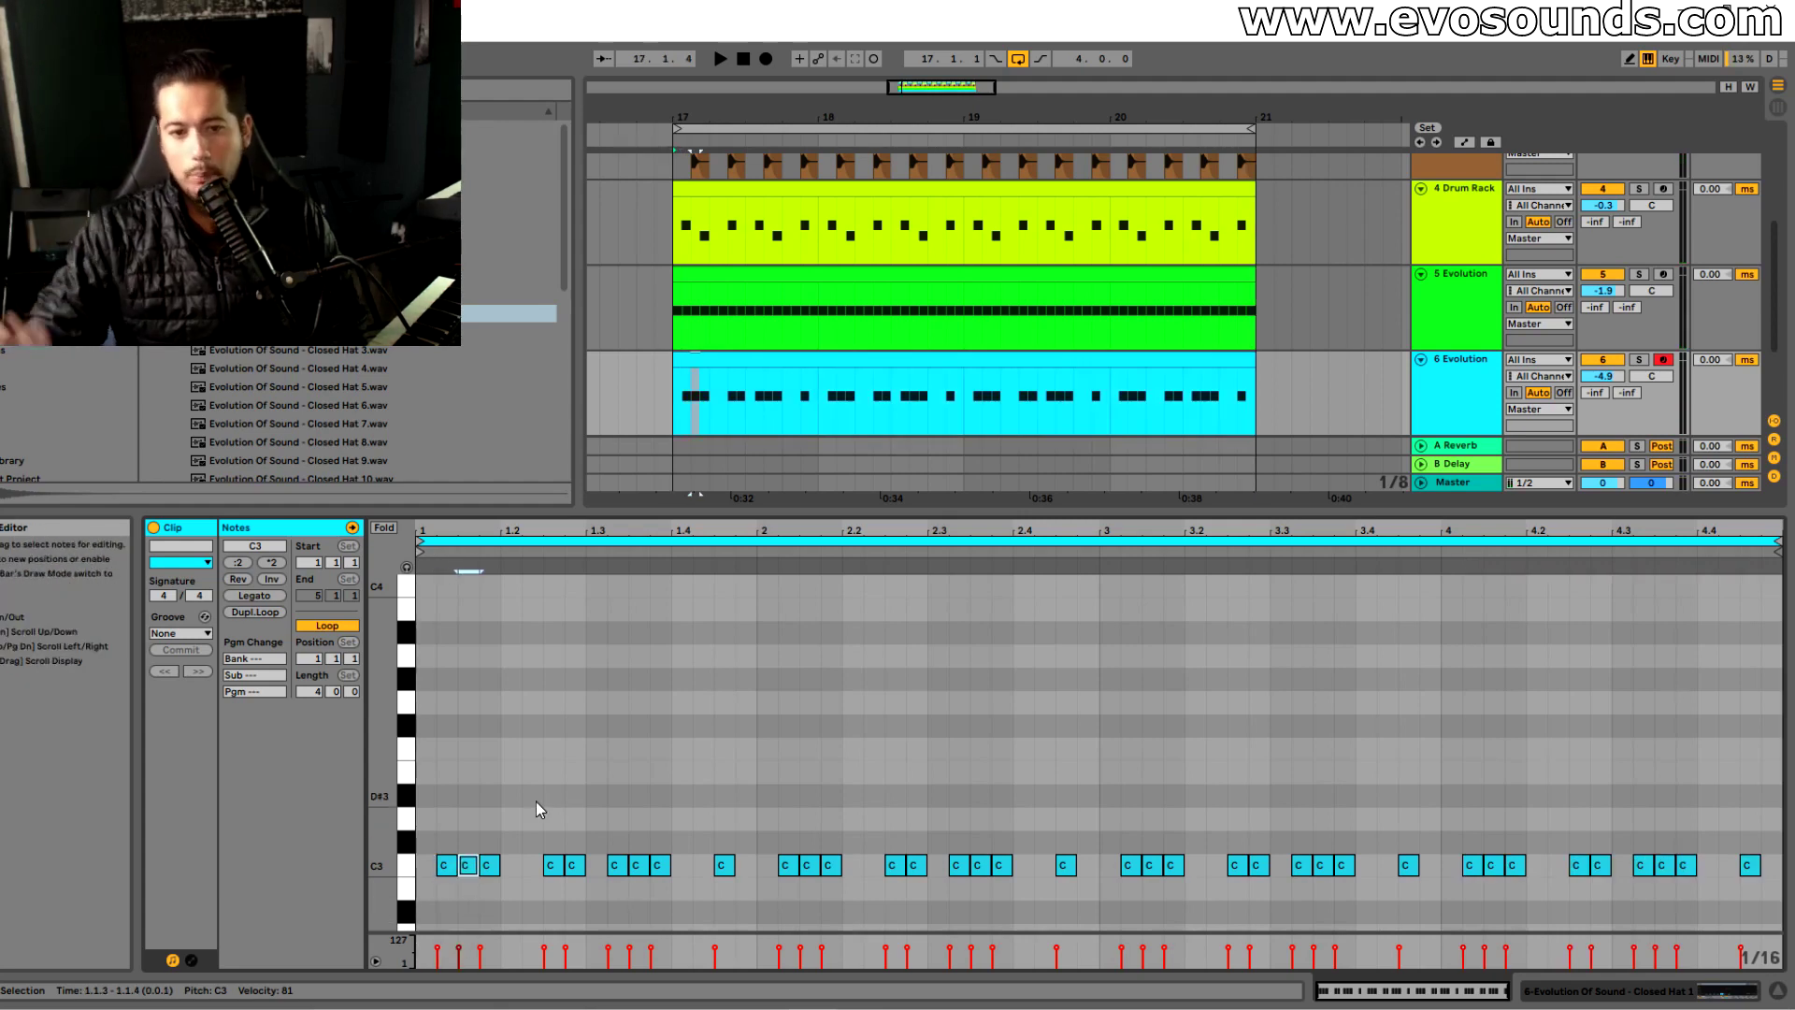
click(467, 887)
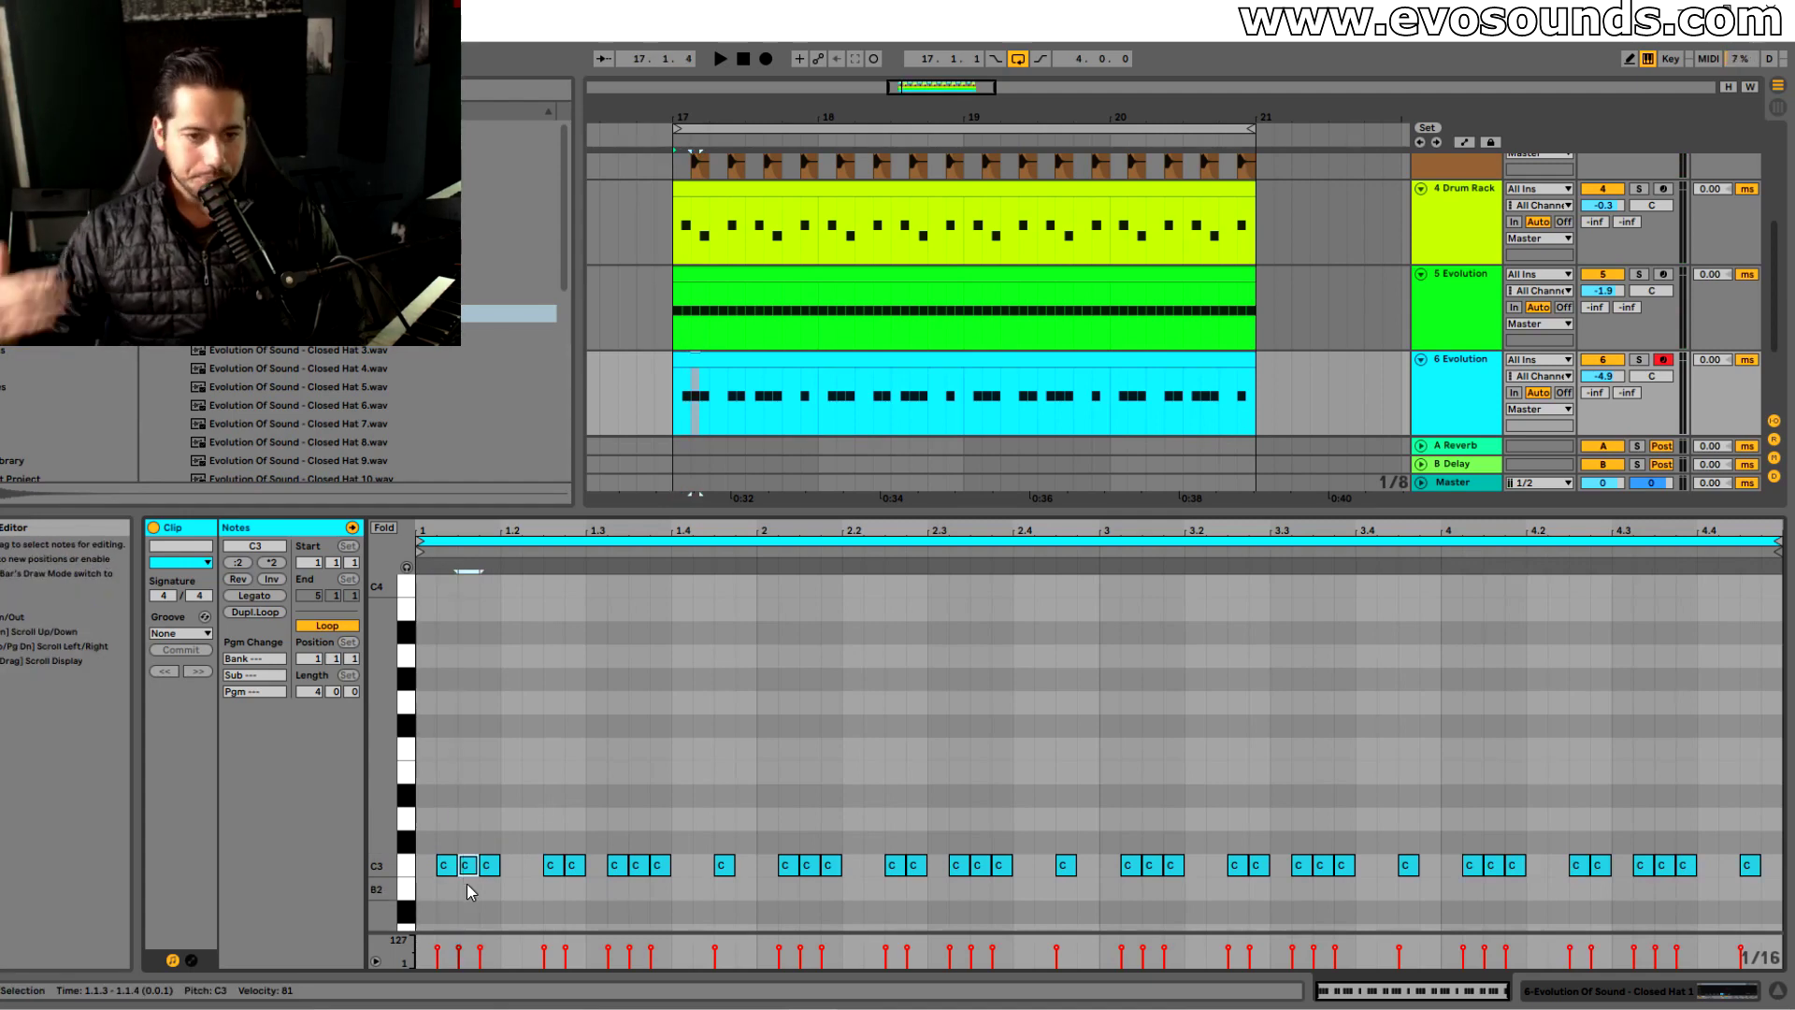
click(463, 953)
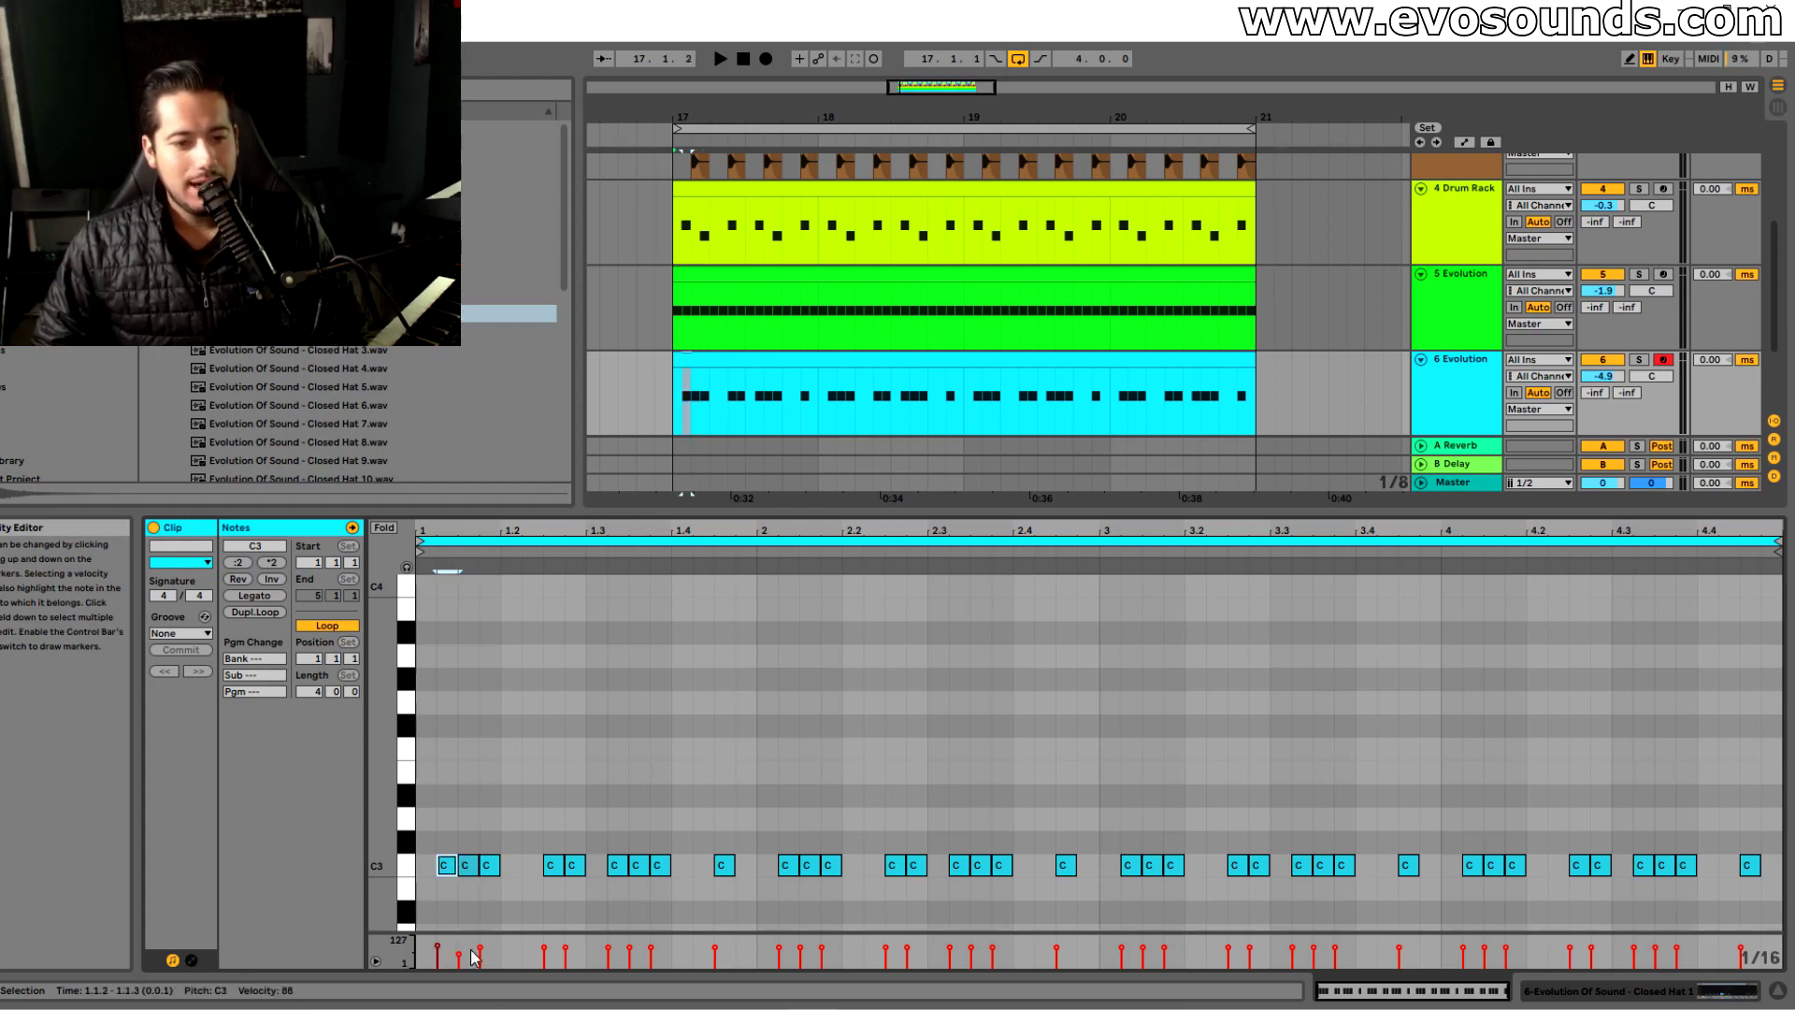
key(space)
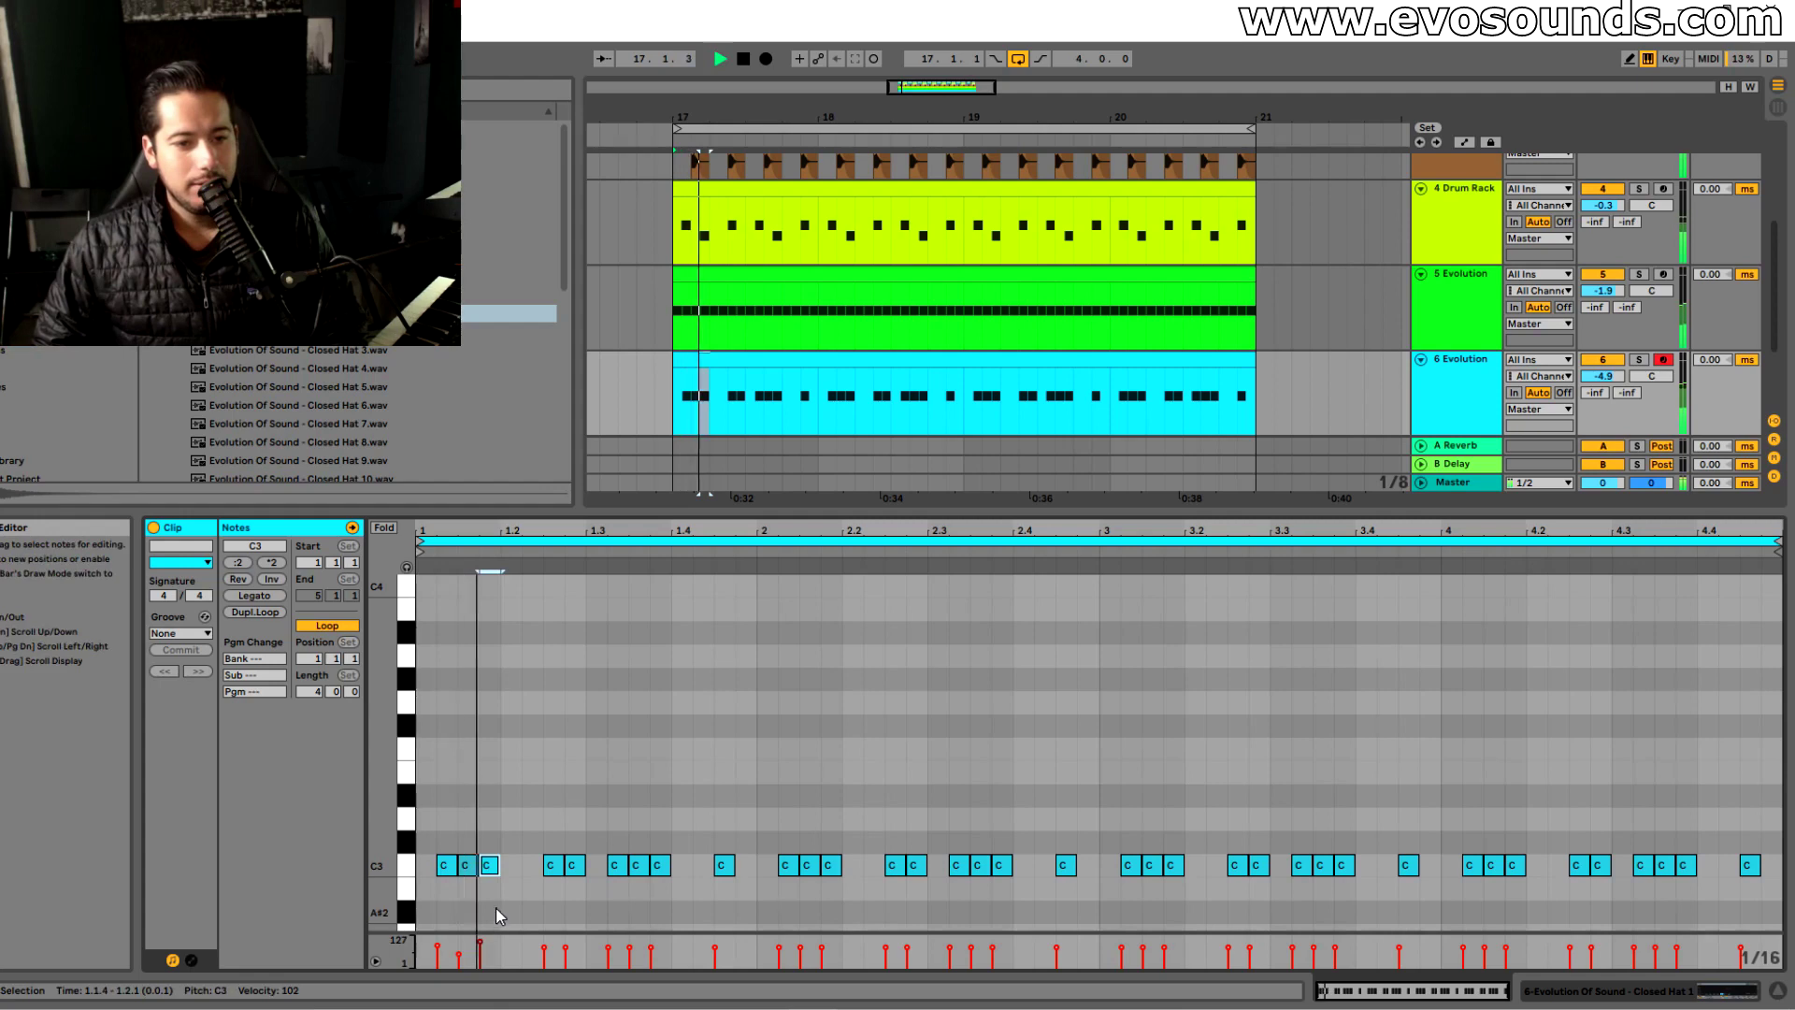
click(1638, 361)
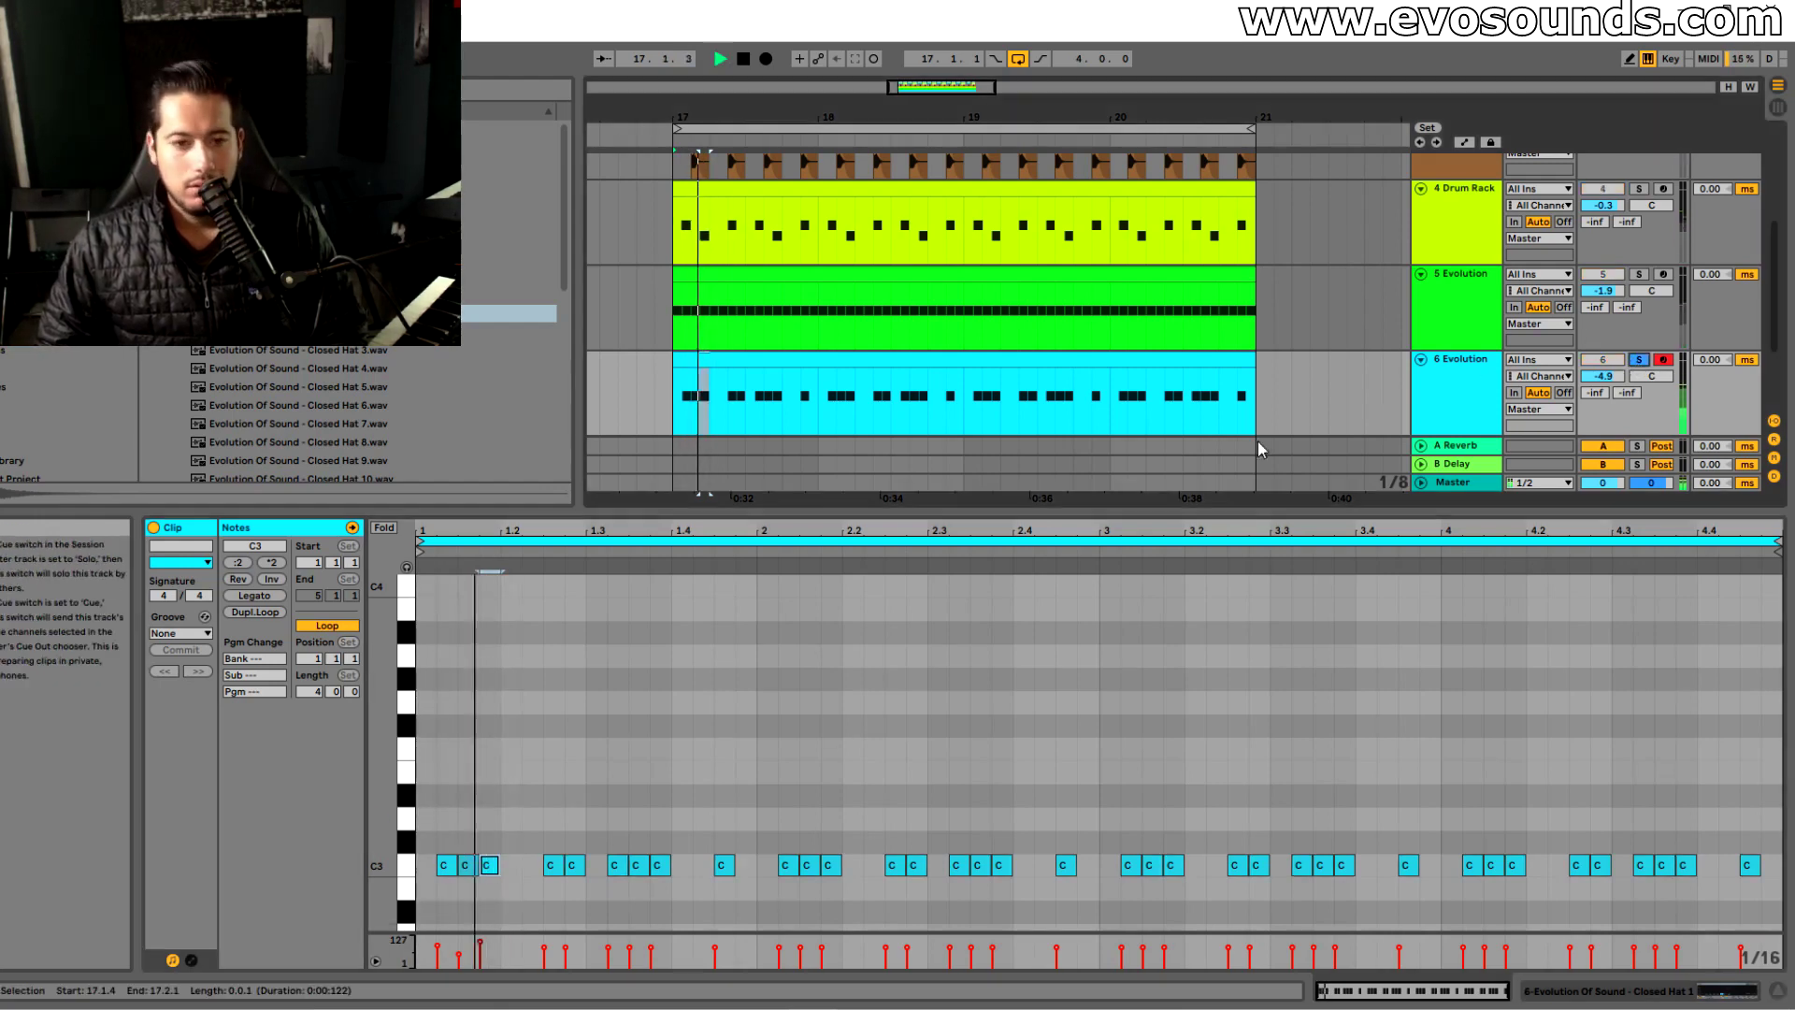
drag(456, 950, 482, 951)
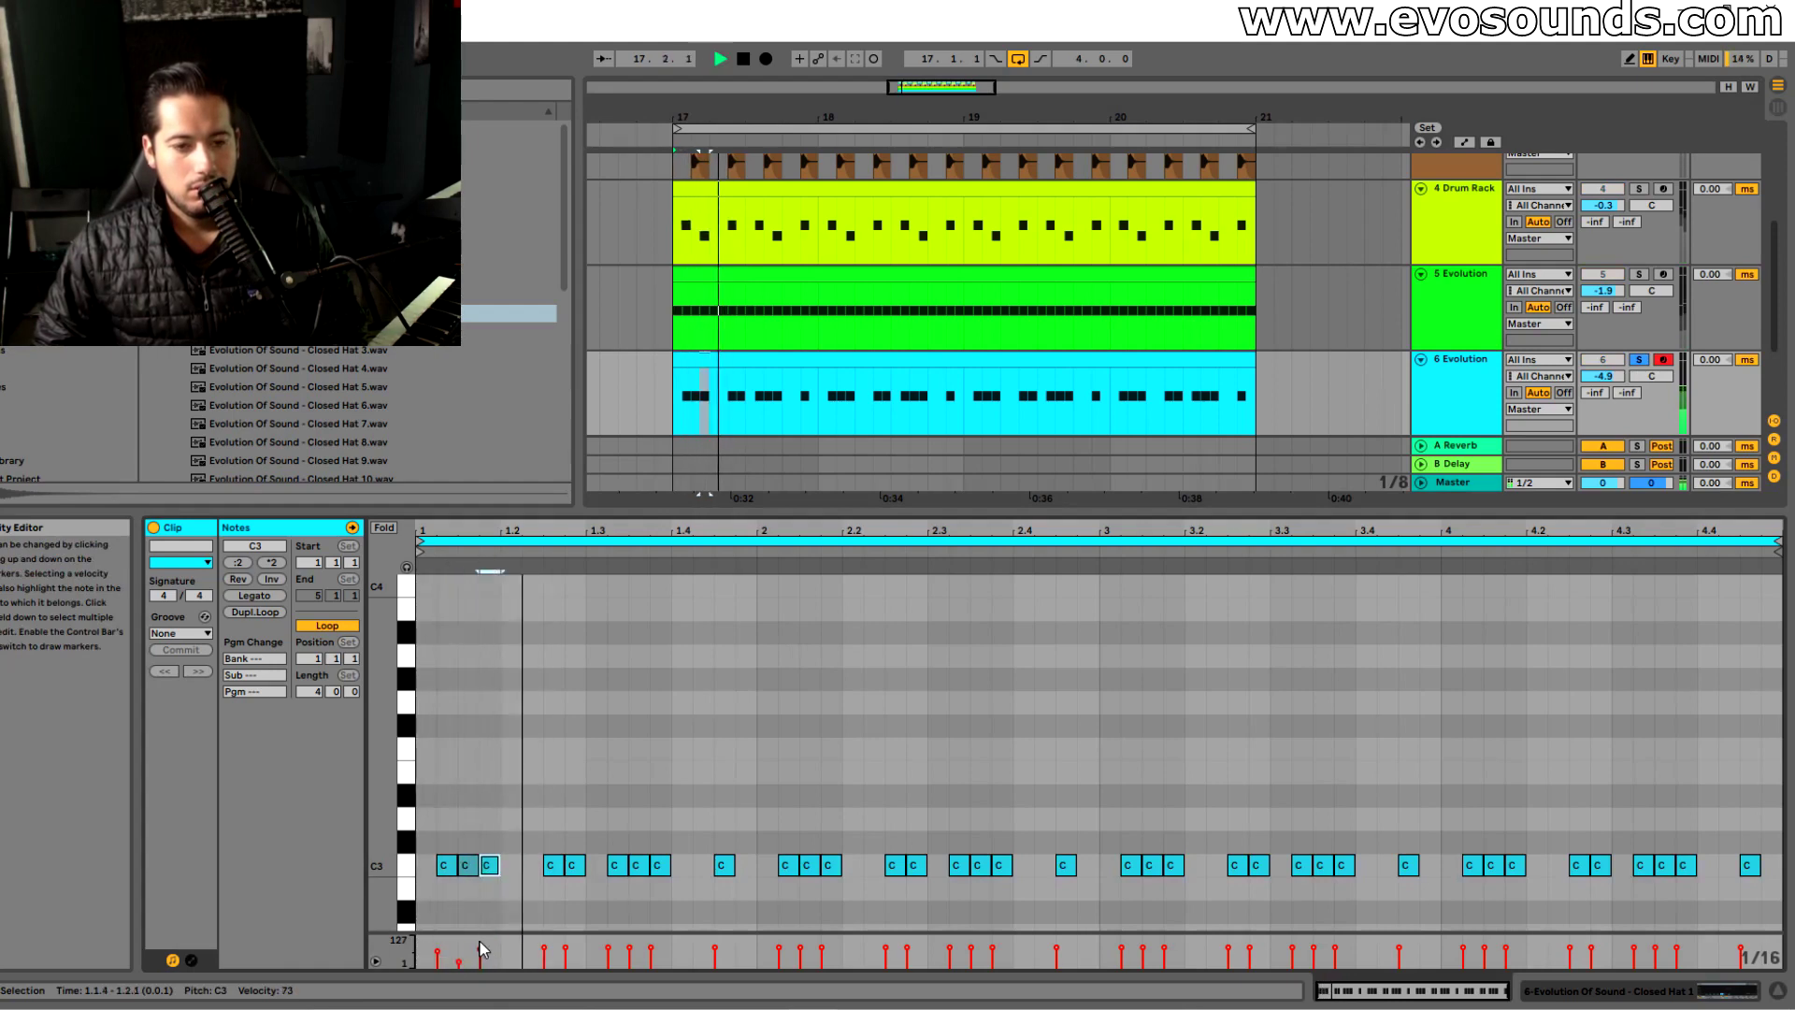
drag(500, 903, 413, 773)
key(ctrl+d)
key(ctrl+d)
key(ctrl+d)
key(ctrl+z)
key(ctrl+z)
key(ctrl+z)
Lower the velocities of selected closed hat notes in the rest of bar 1, setting the bar's last note to 40
drag(545, 948, 547, 959)
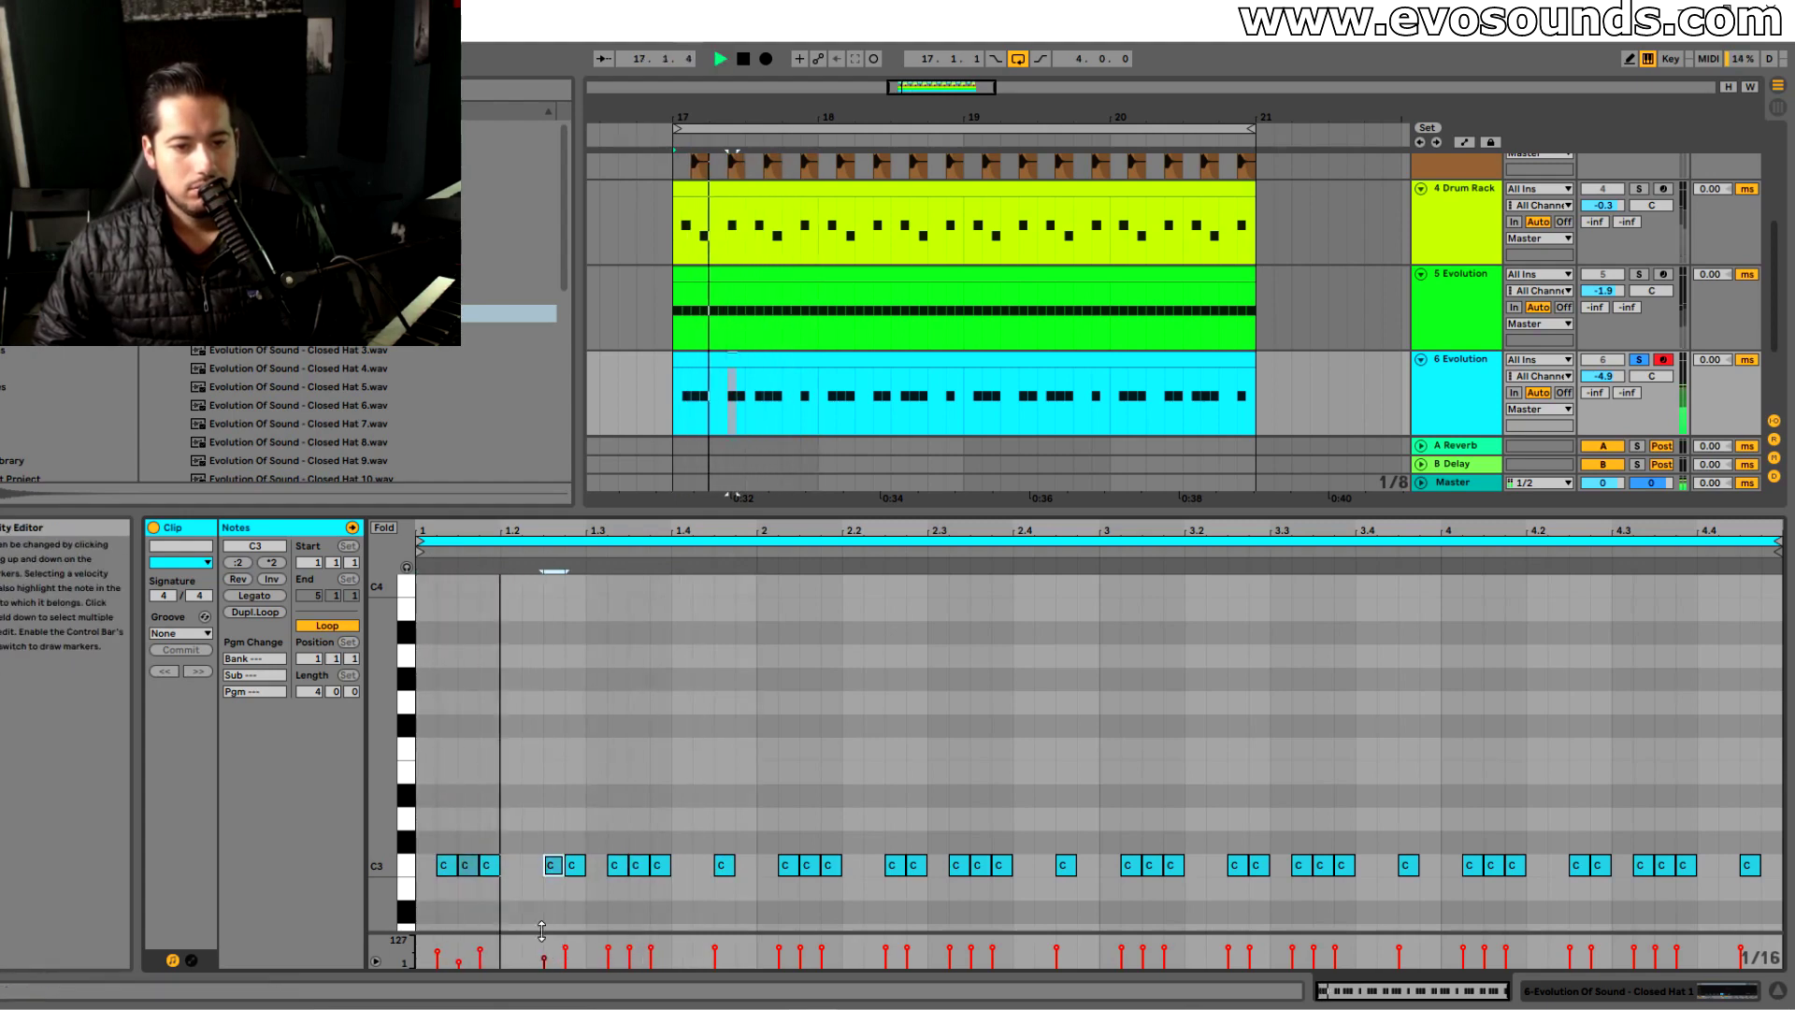
key(space)
drag(580, 911, 367, 825)
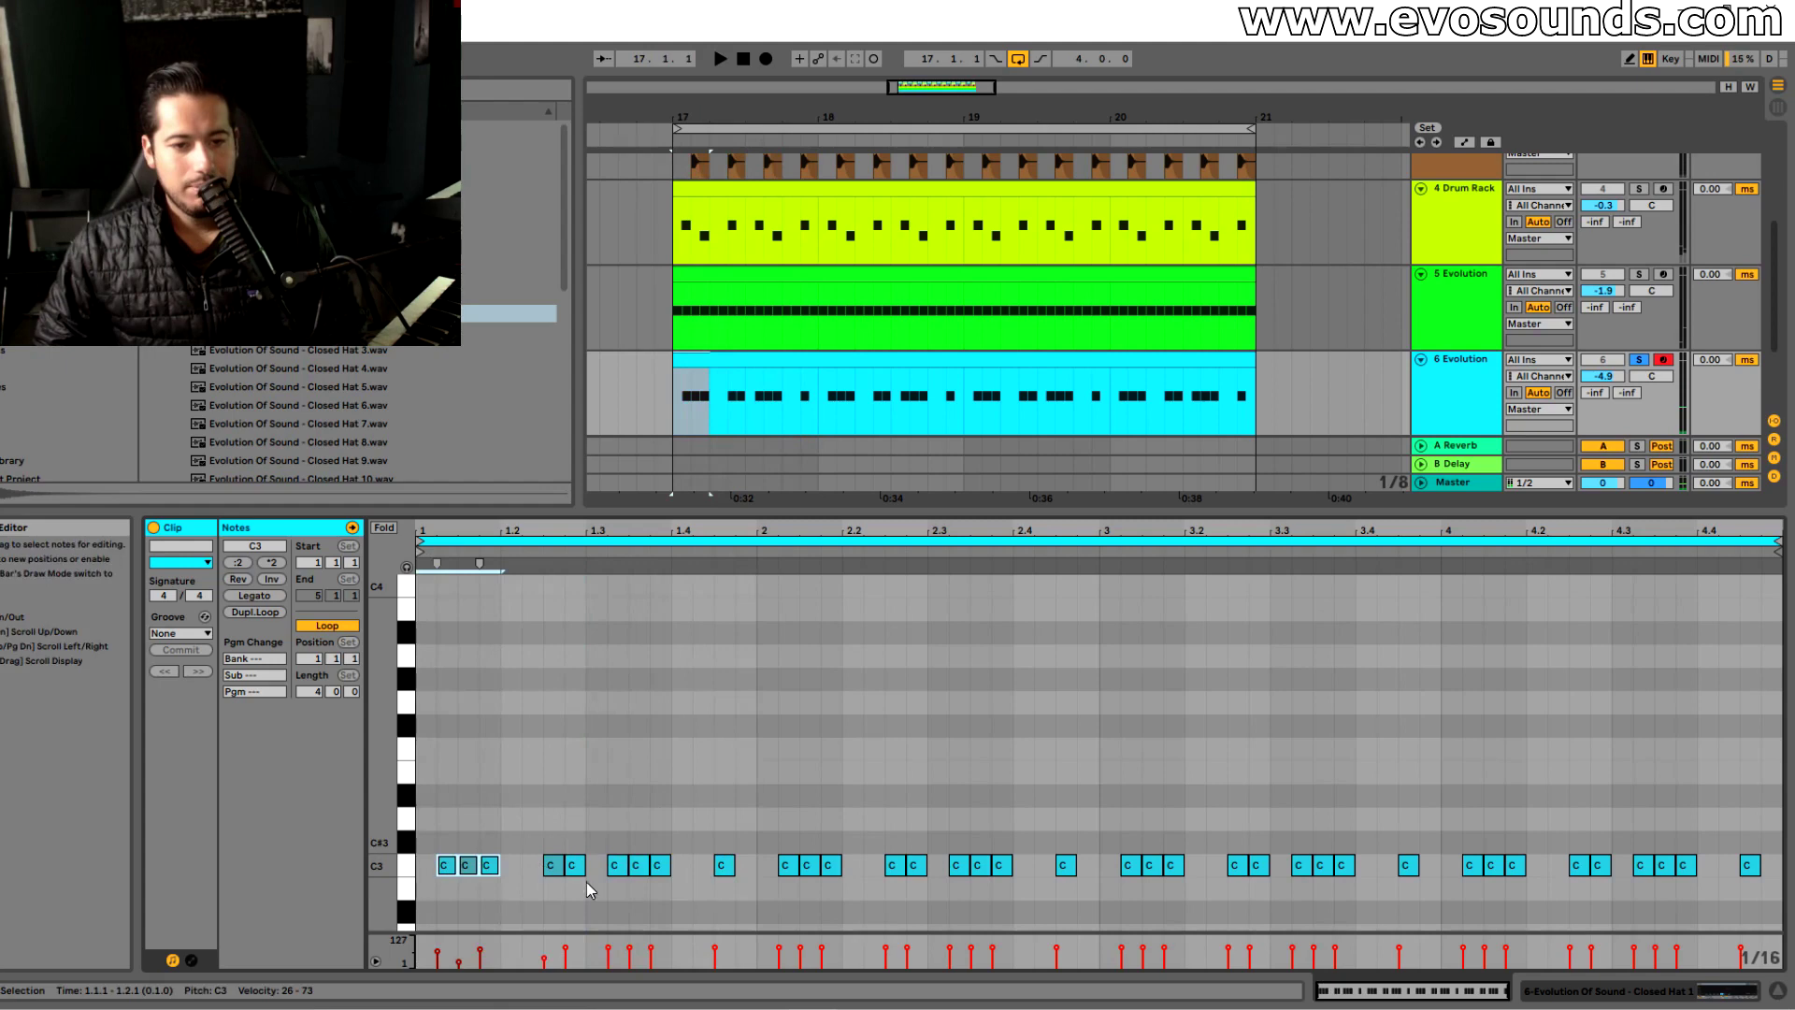
drag(591, 886, 642, 895)
click(722, 872)
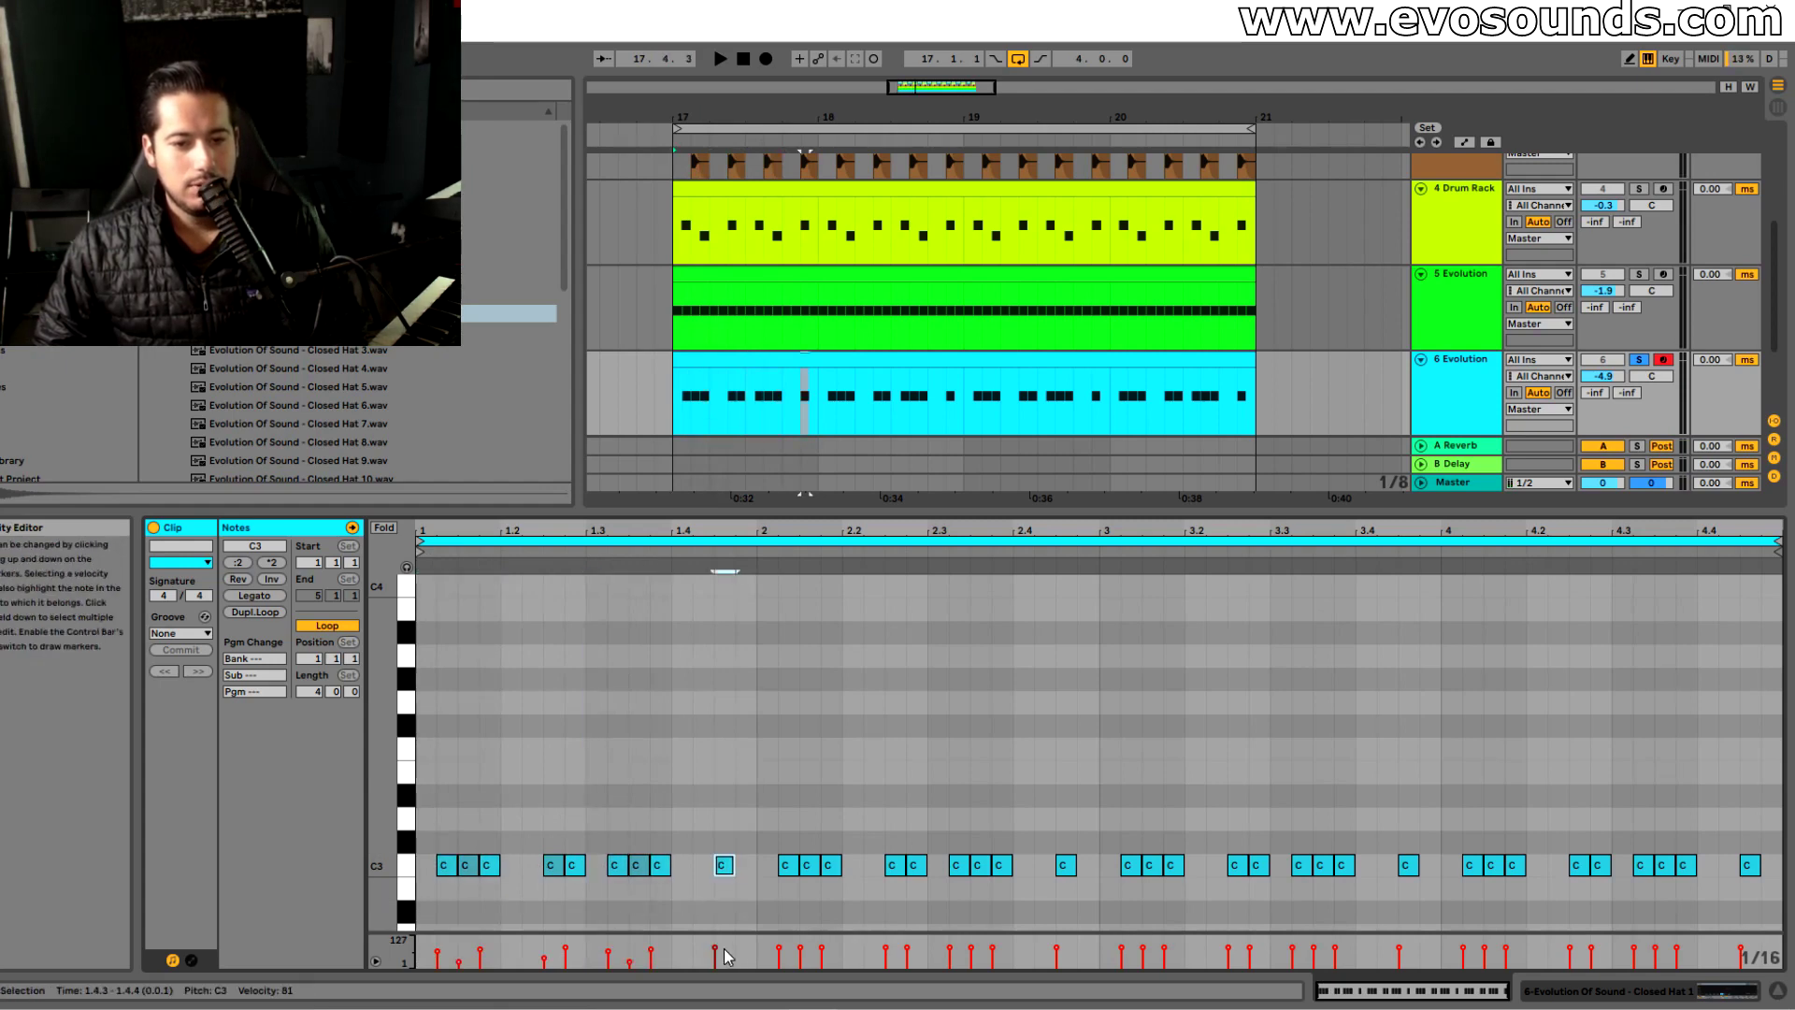
key(space)
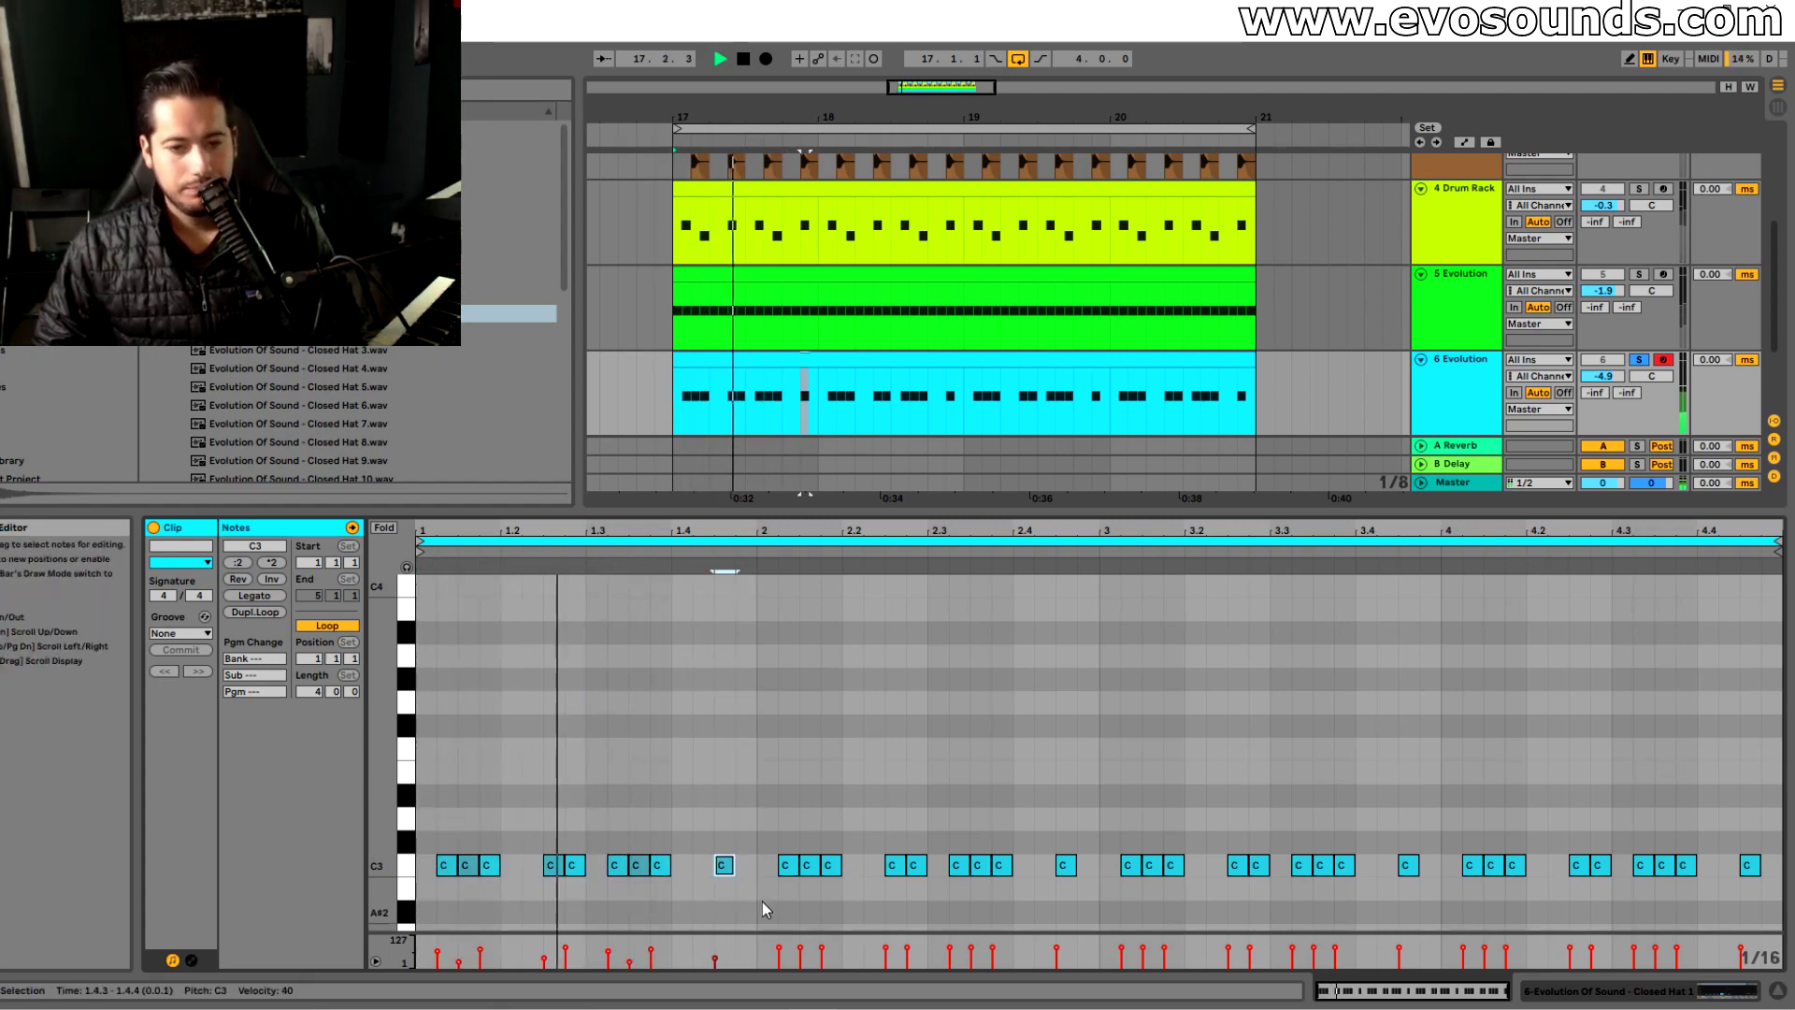
Duplicate bar 1's closed hat notes with their varied velocities over the remaining three bars and unsolo the track
drag(761, 900, 374, 720)
key(ctrl+d)
key(ctrl+d)
key(ctrl+d)
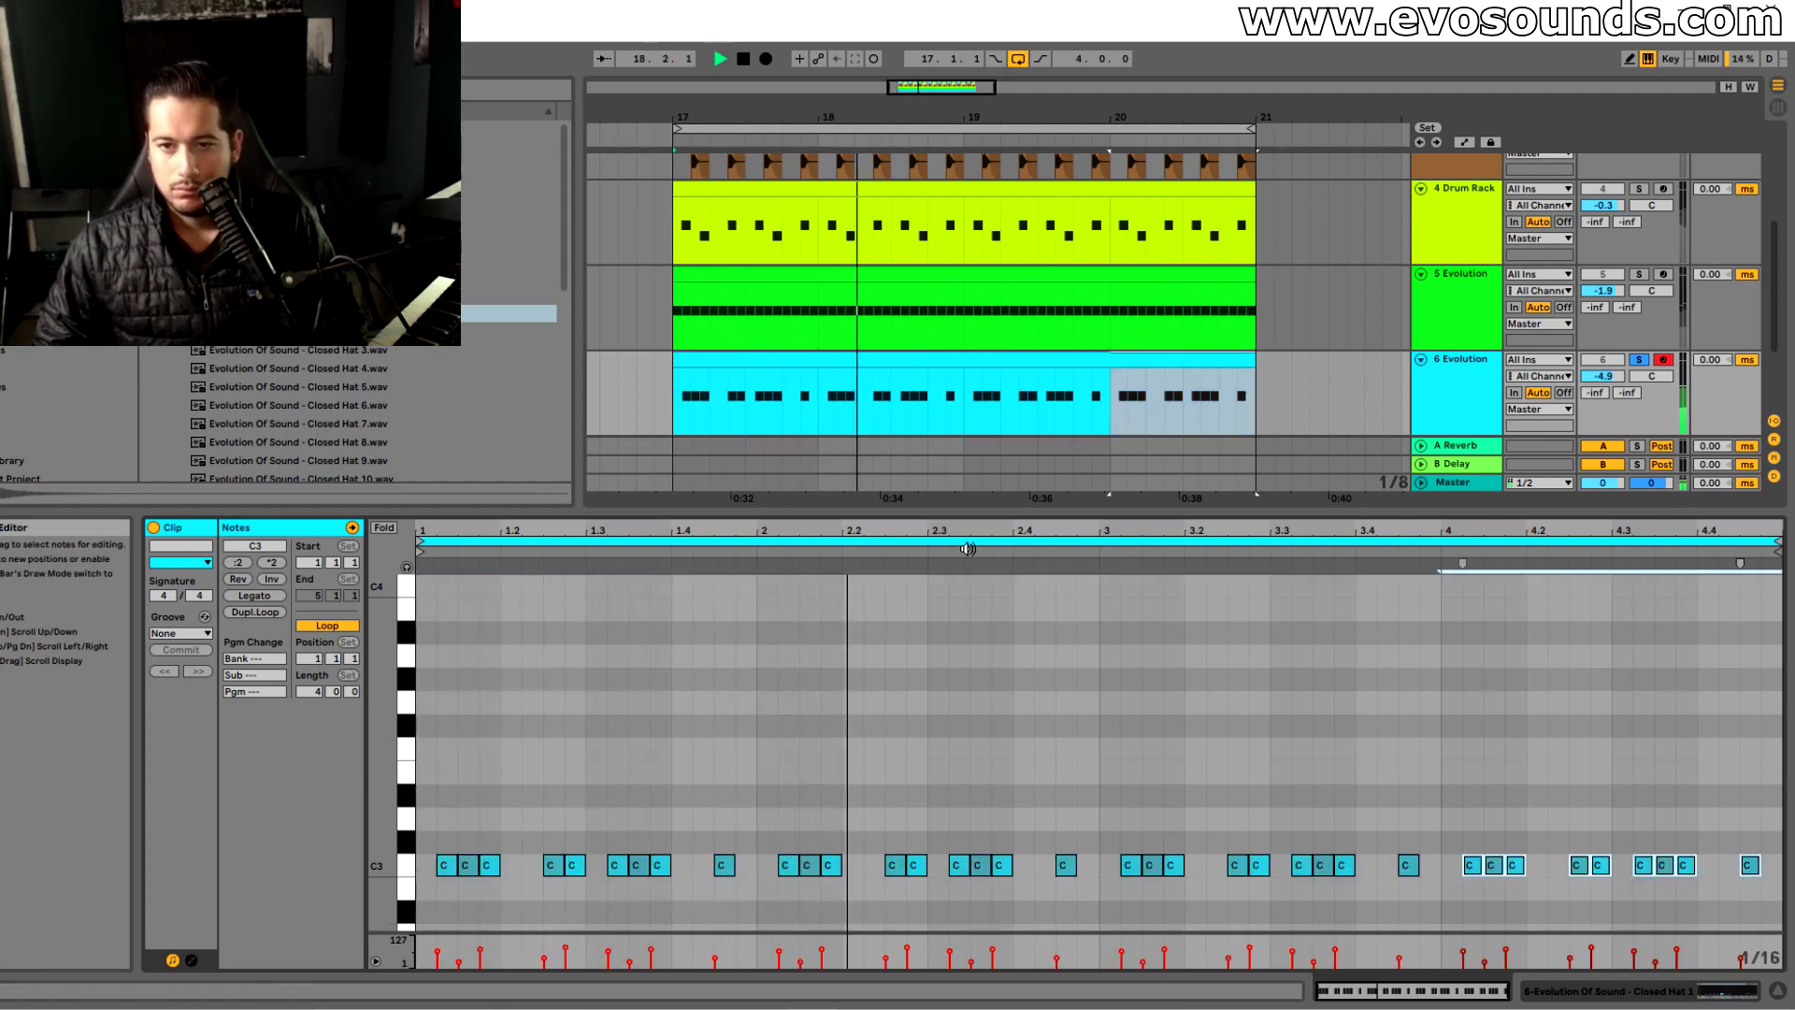
click(1639, 360)
Load LFOTool on the closed hat track and raise the starting point of its volume curve for a softer ducking
double_click(1463, 397)
key(ctrl+f)
click(61, 351)
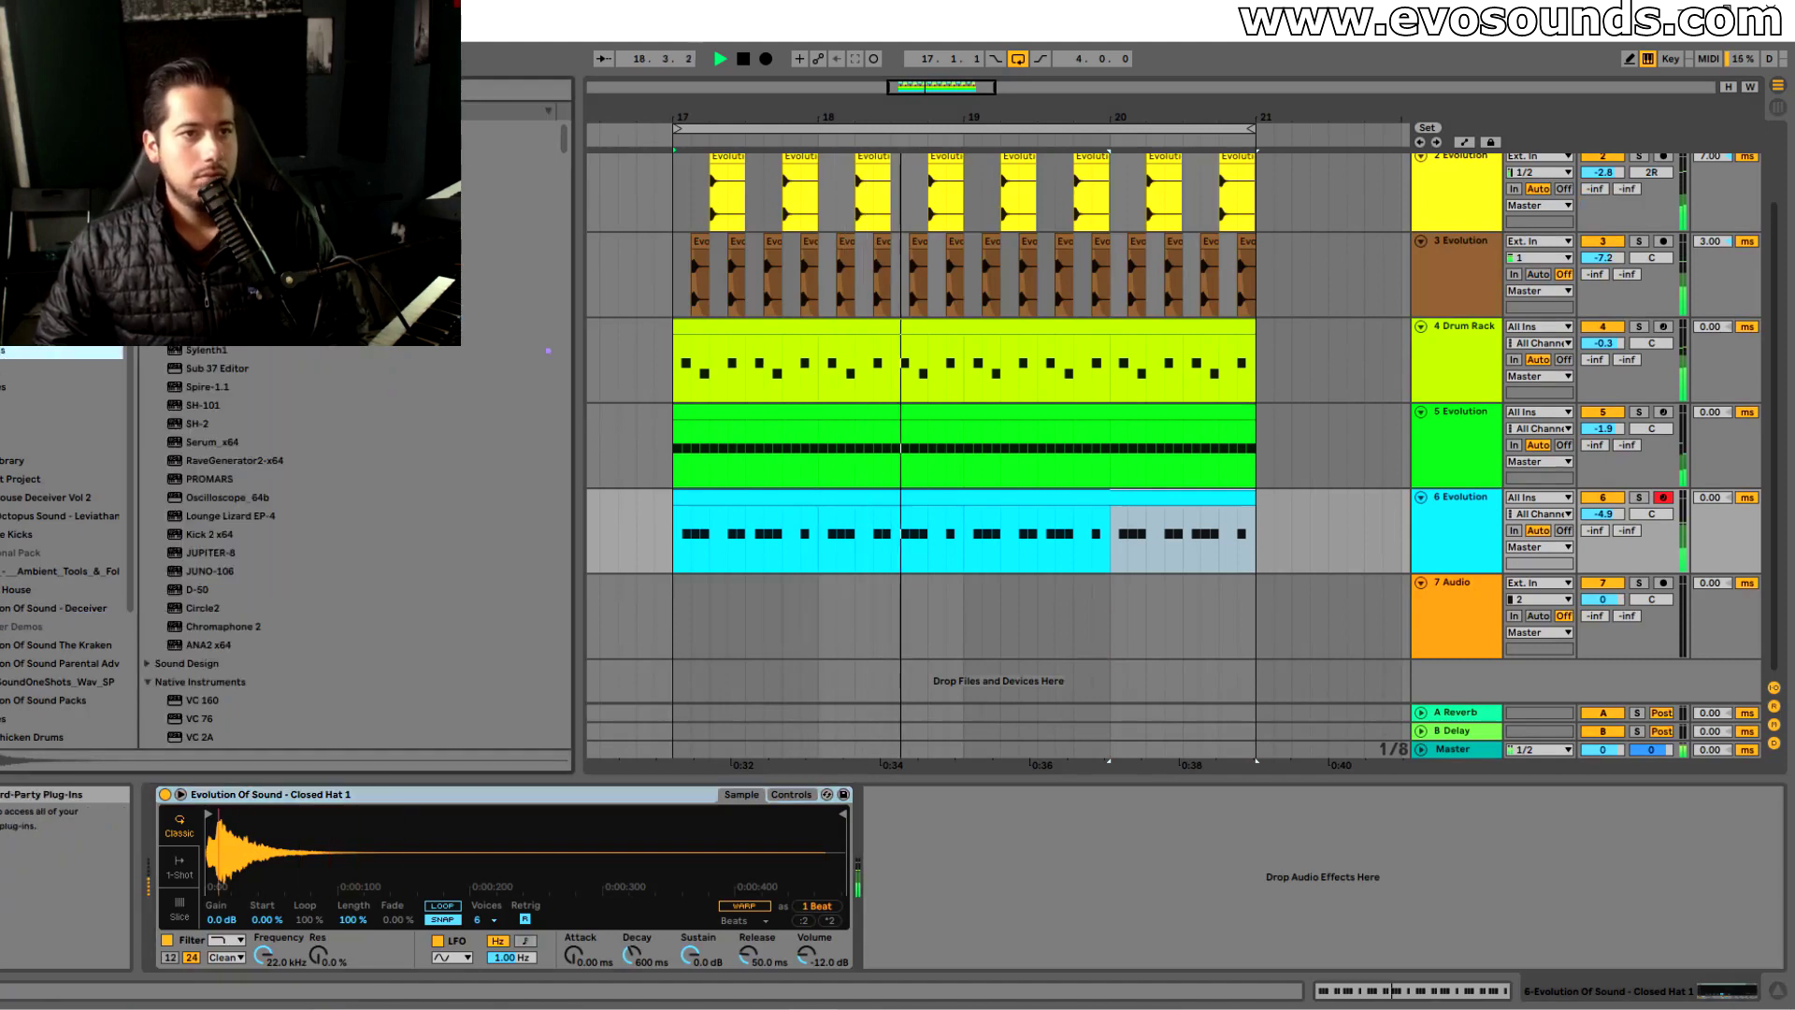
text(lfo)
double_click(225, 147)
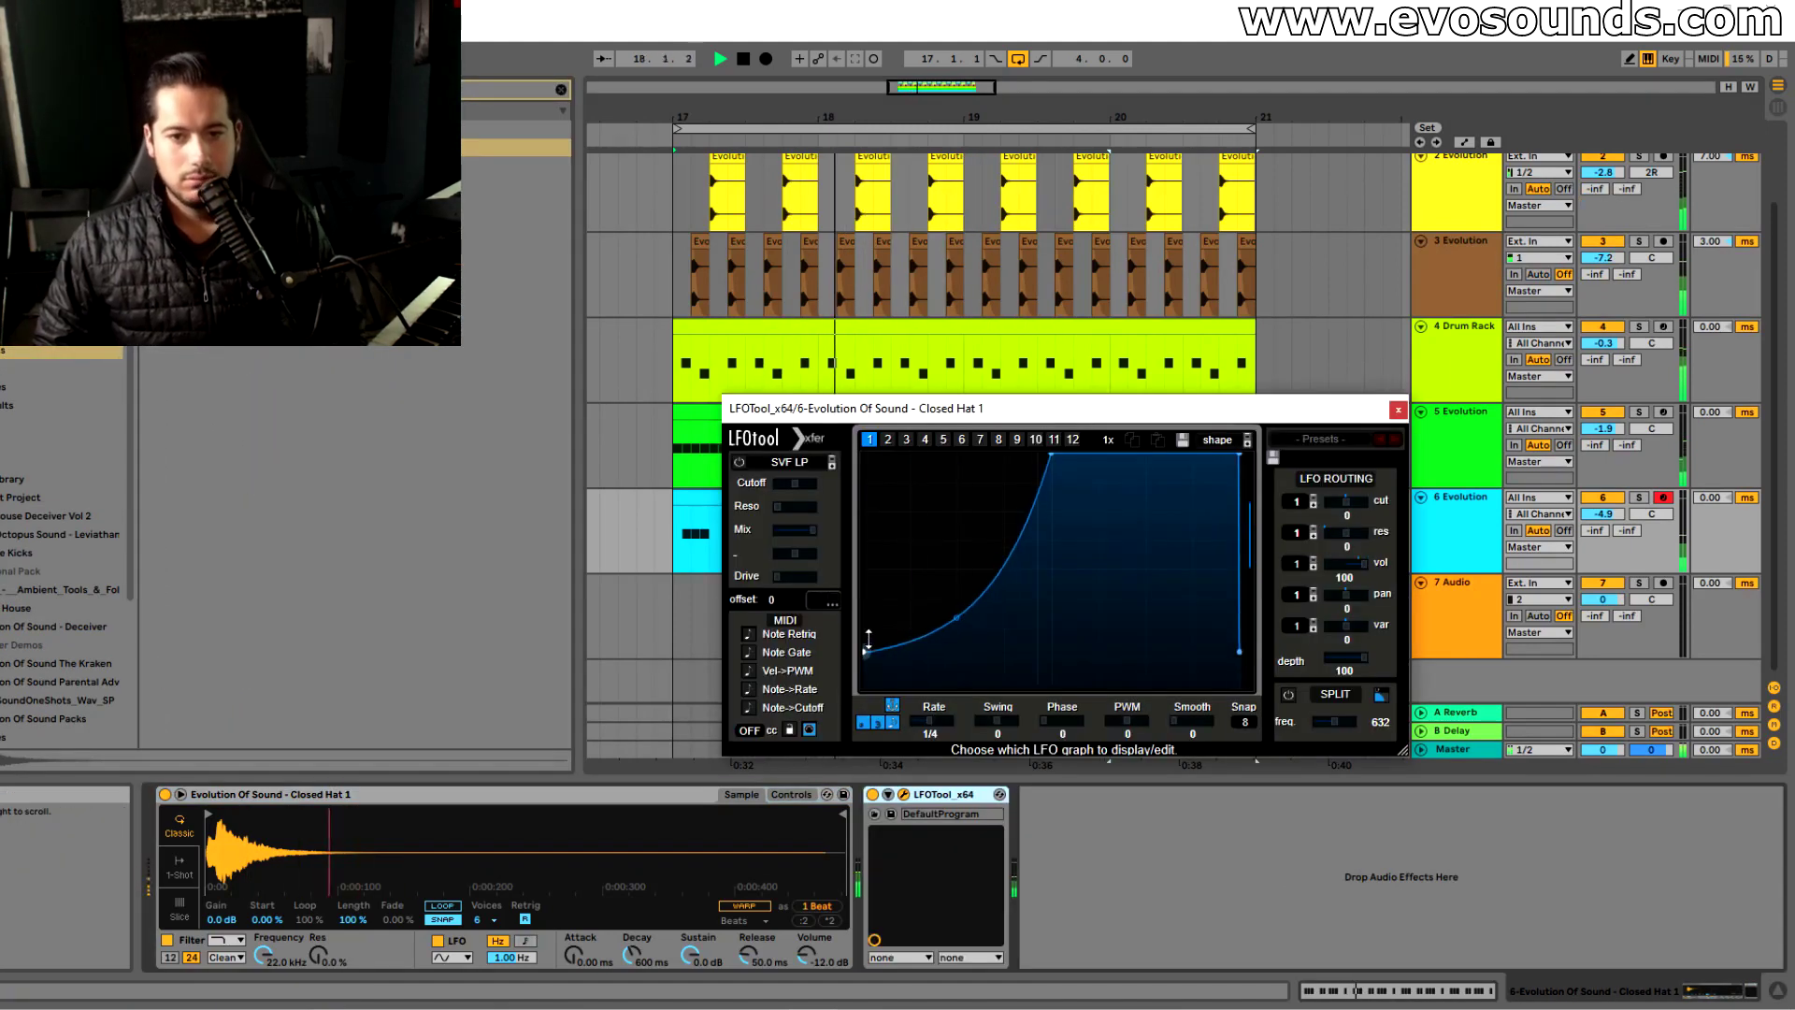
drag(867, 641, 866, 624)
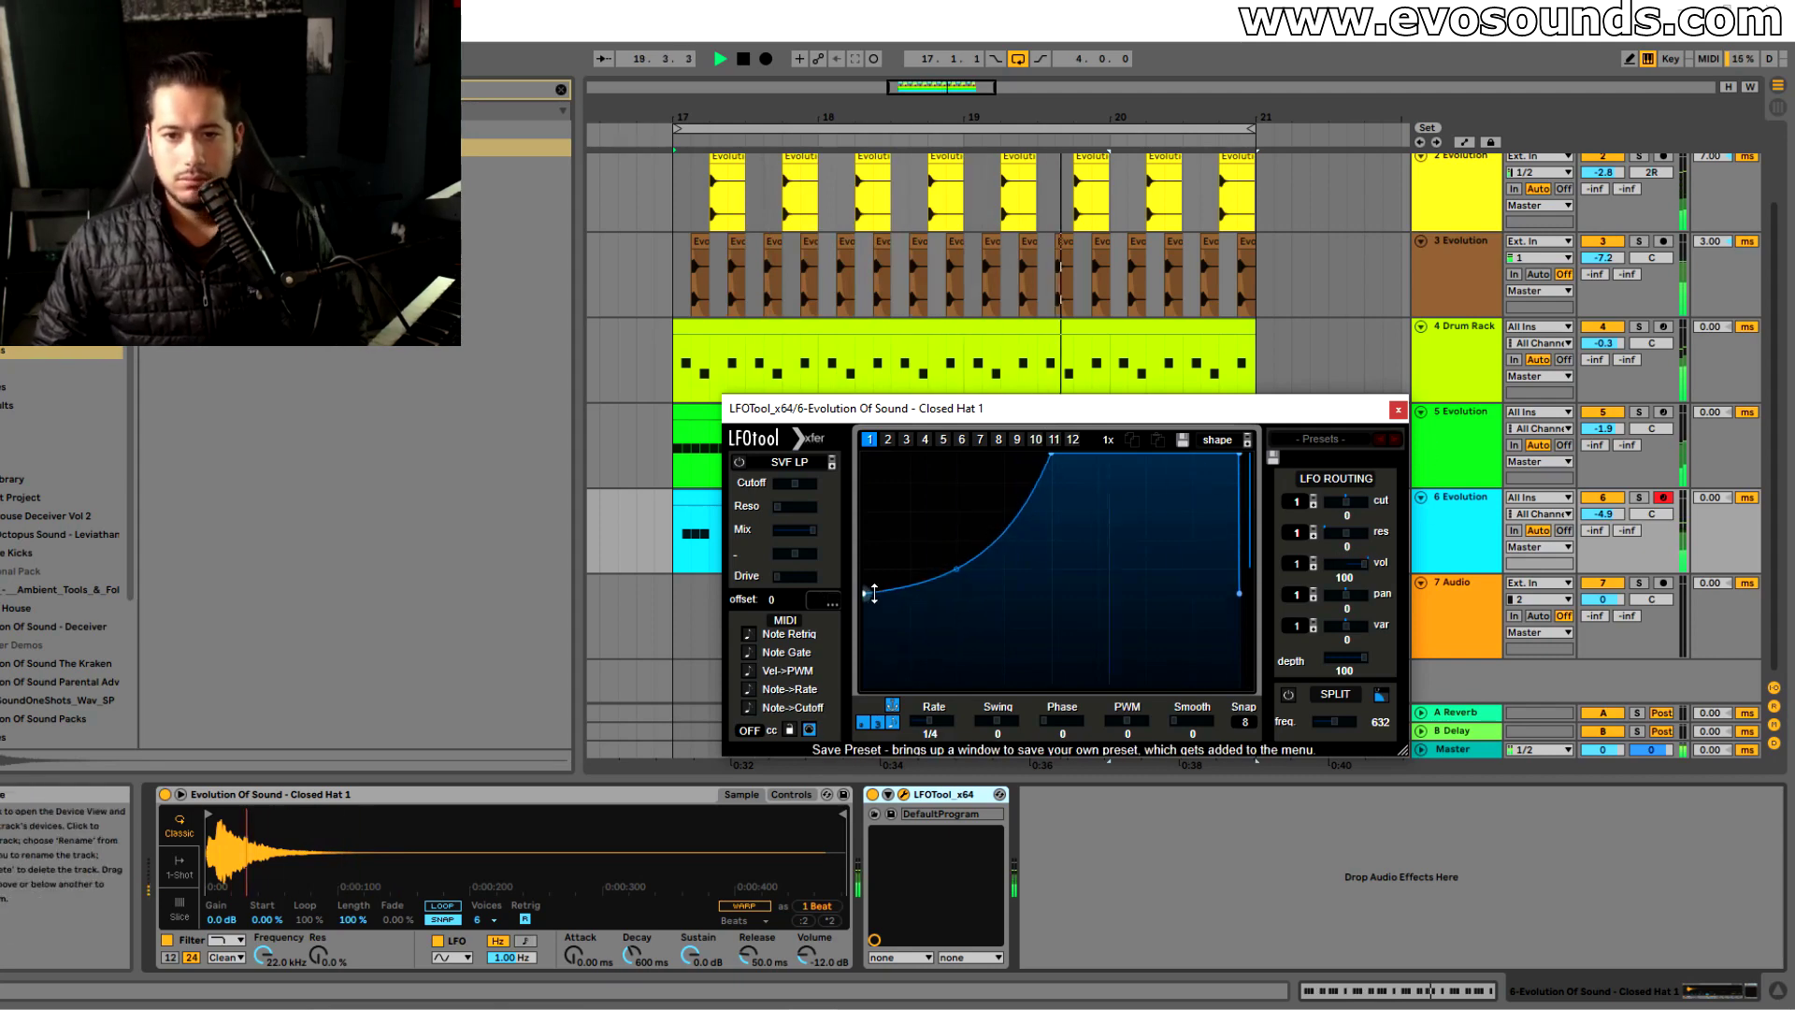
click(1480, 555)
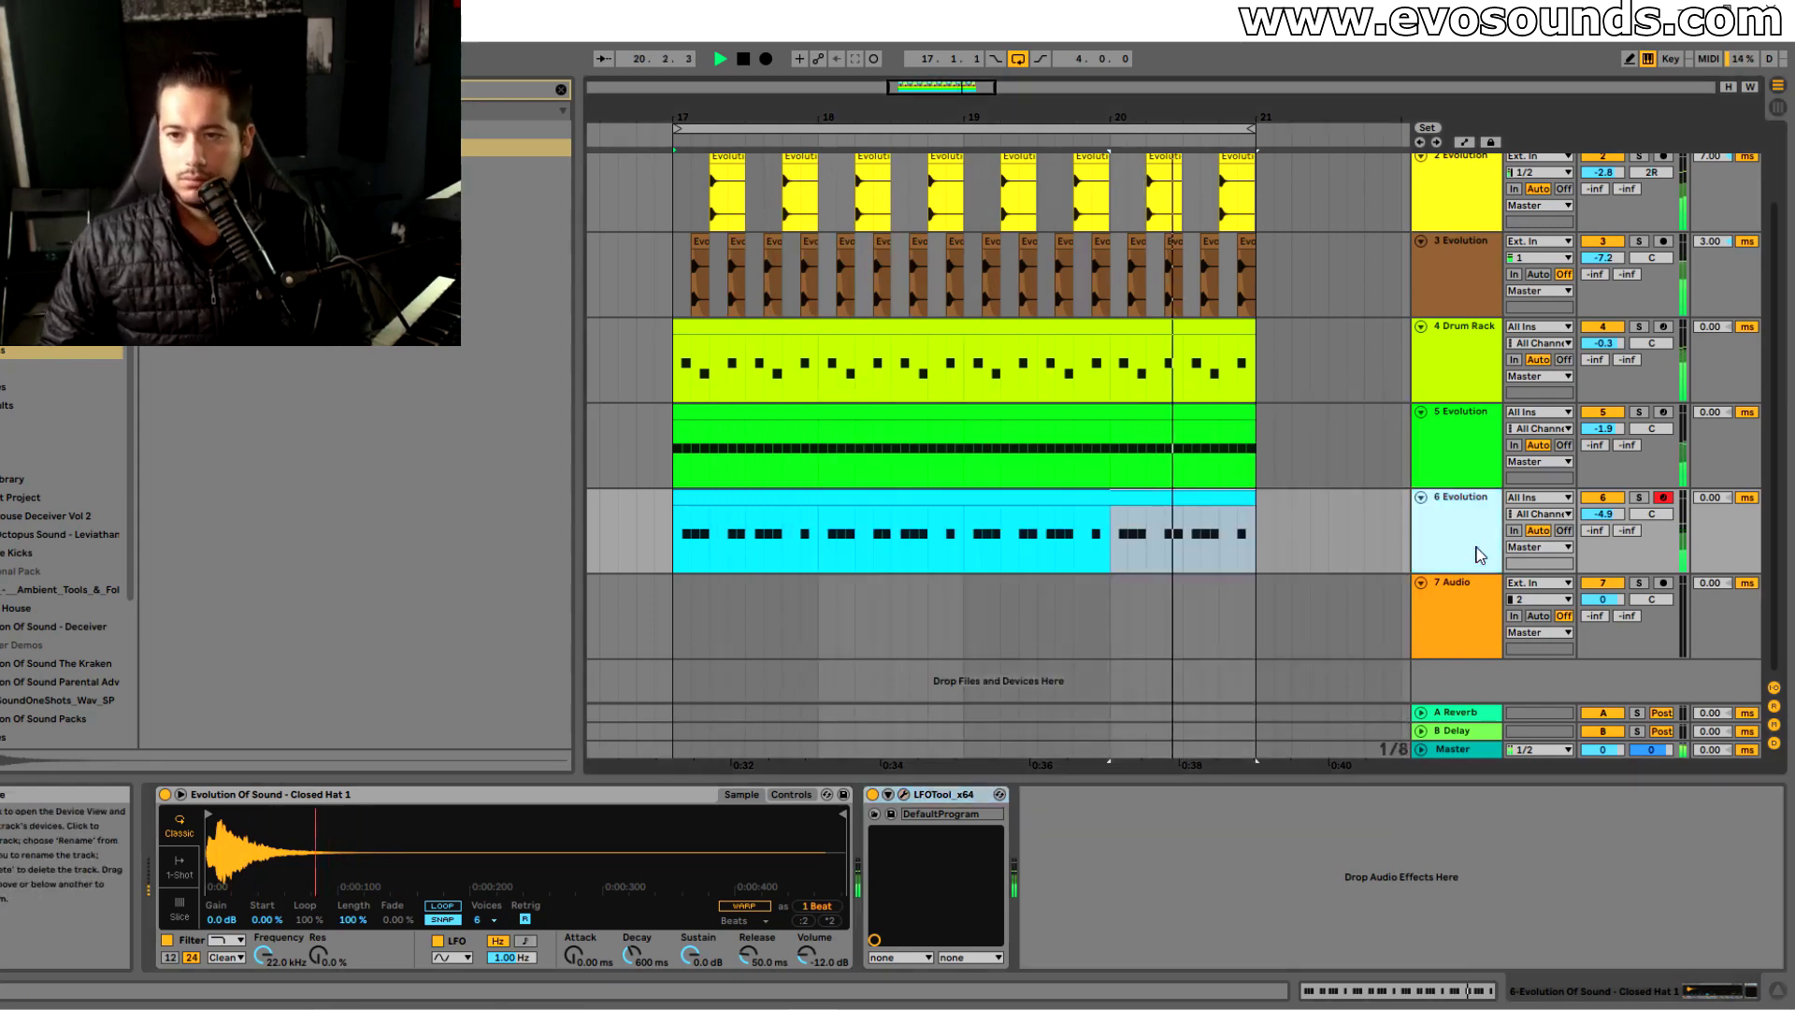
Stop playback, solo the closed hat track and load Echo between Simpler and LFOTool
key(space)
click(1639, 498)
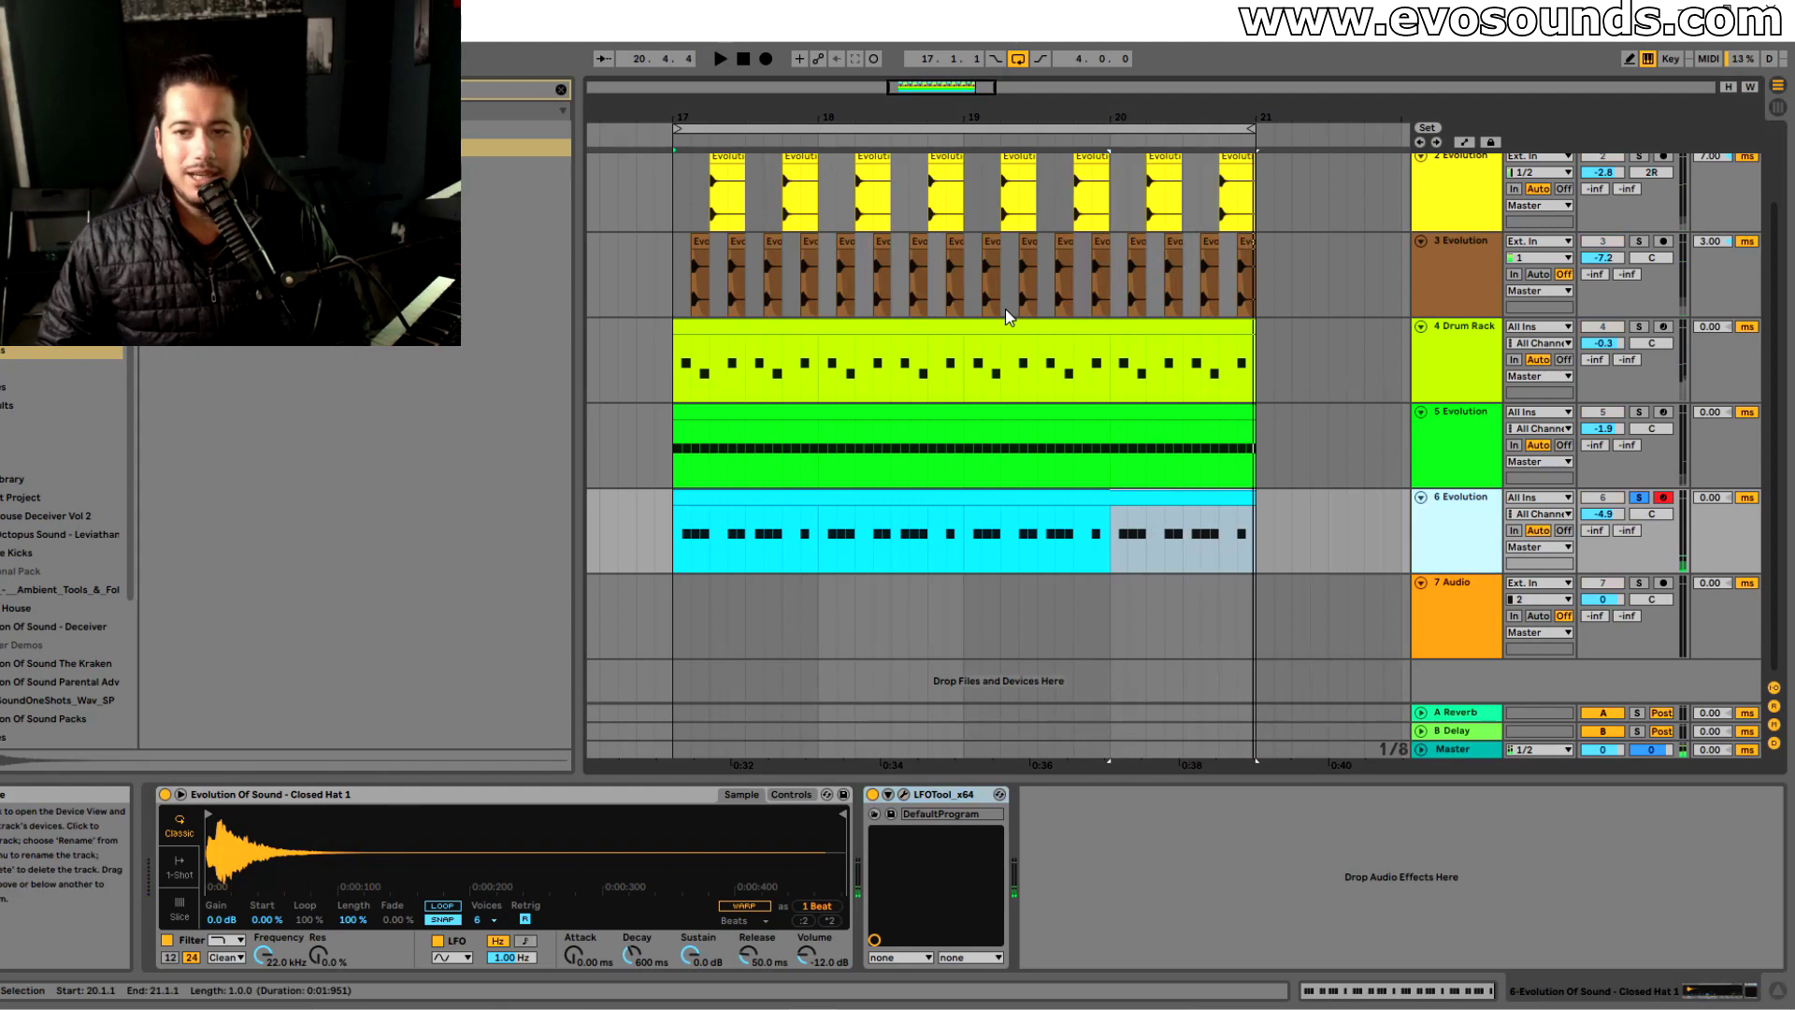
click(562, 90)
text(pro)
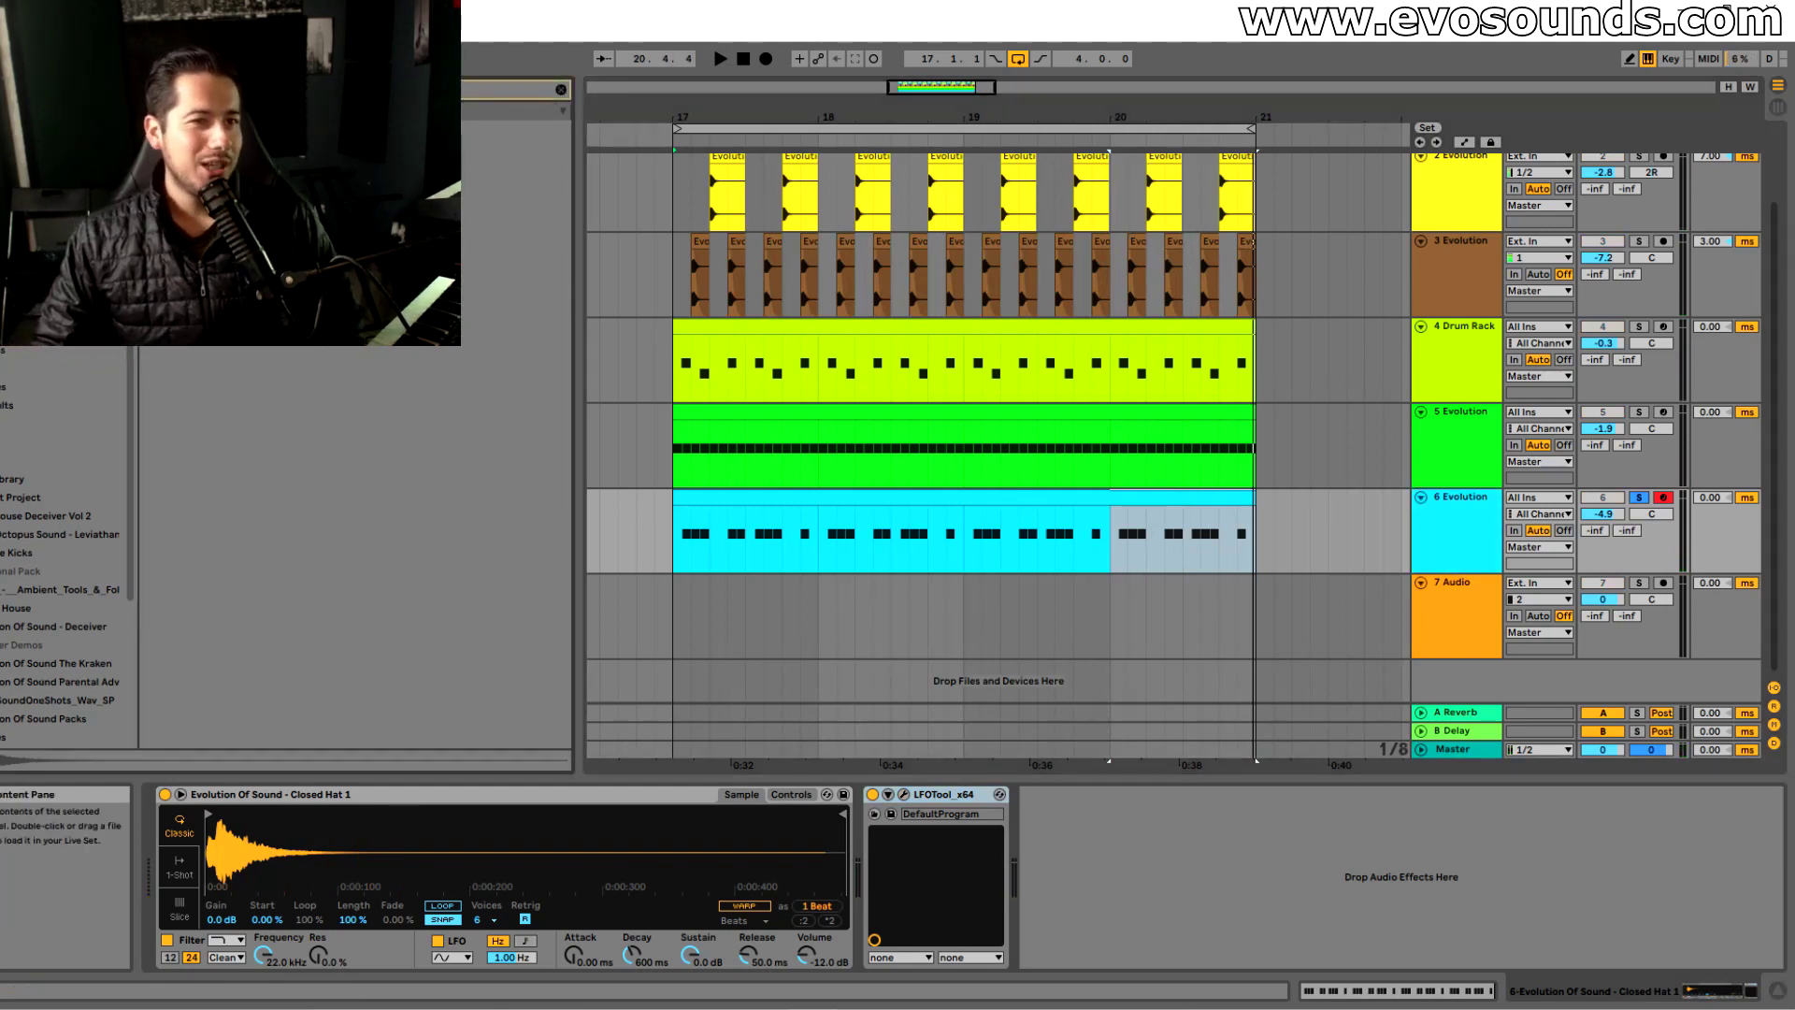
drag(908, 794, 851, 899)
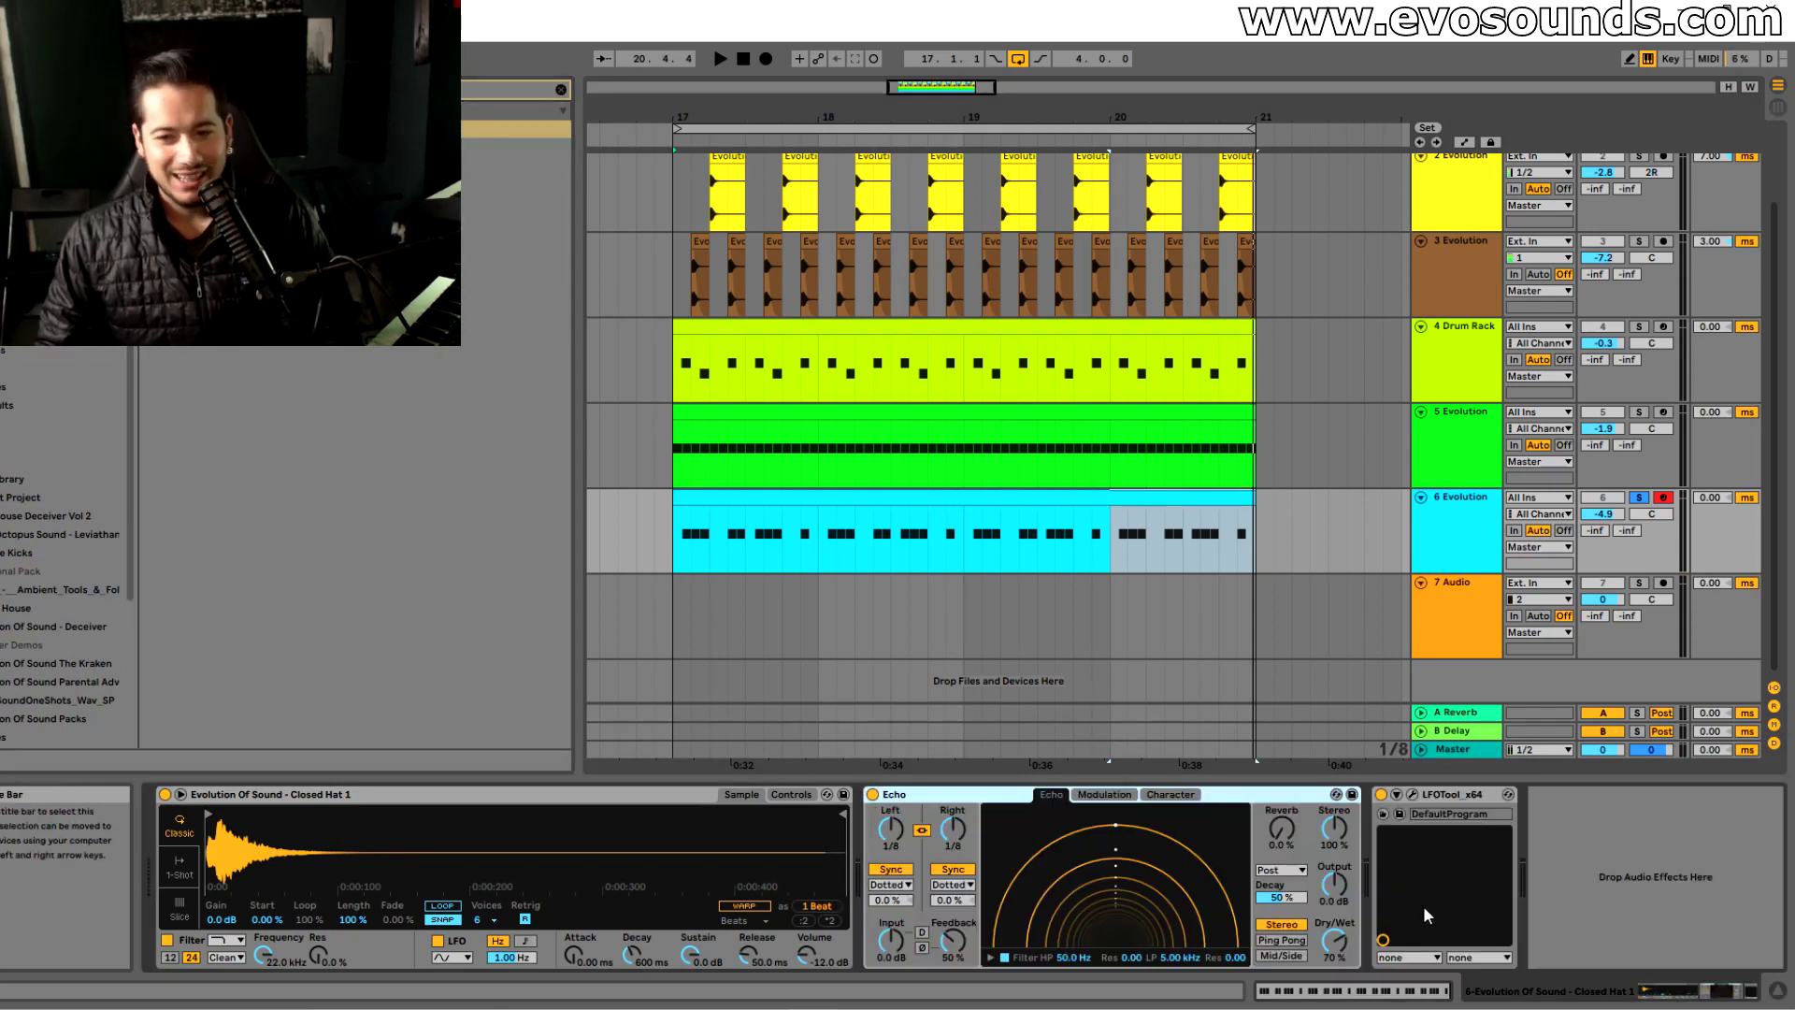
Lower Echo's Dry/Wet to about 24% and play the soloed closed hats
drag(1334, 941, 1334, 939)
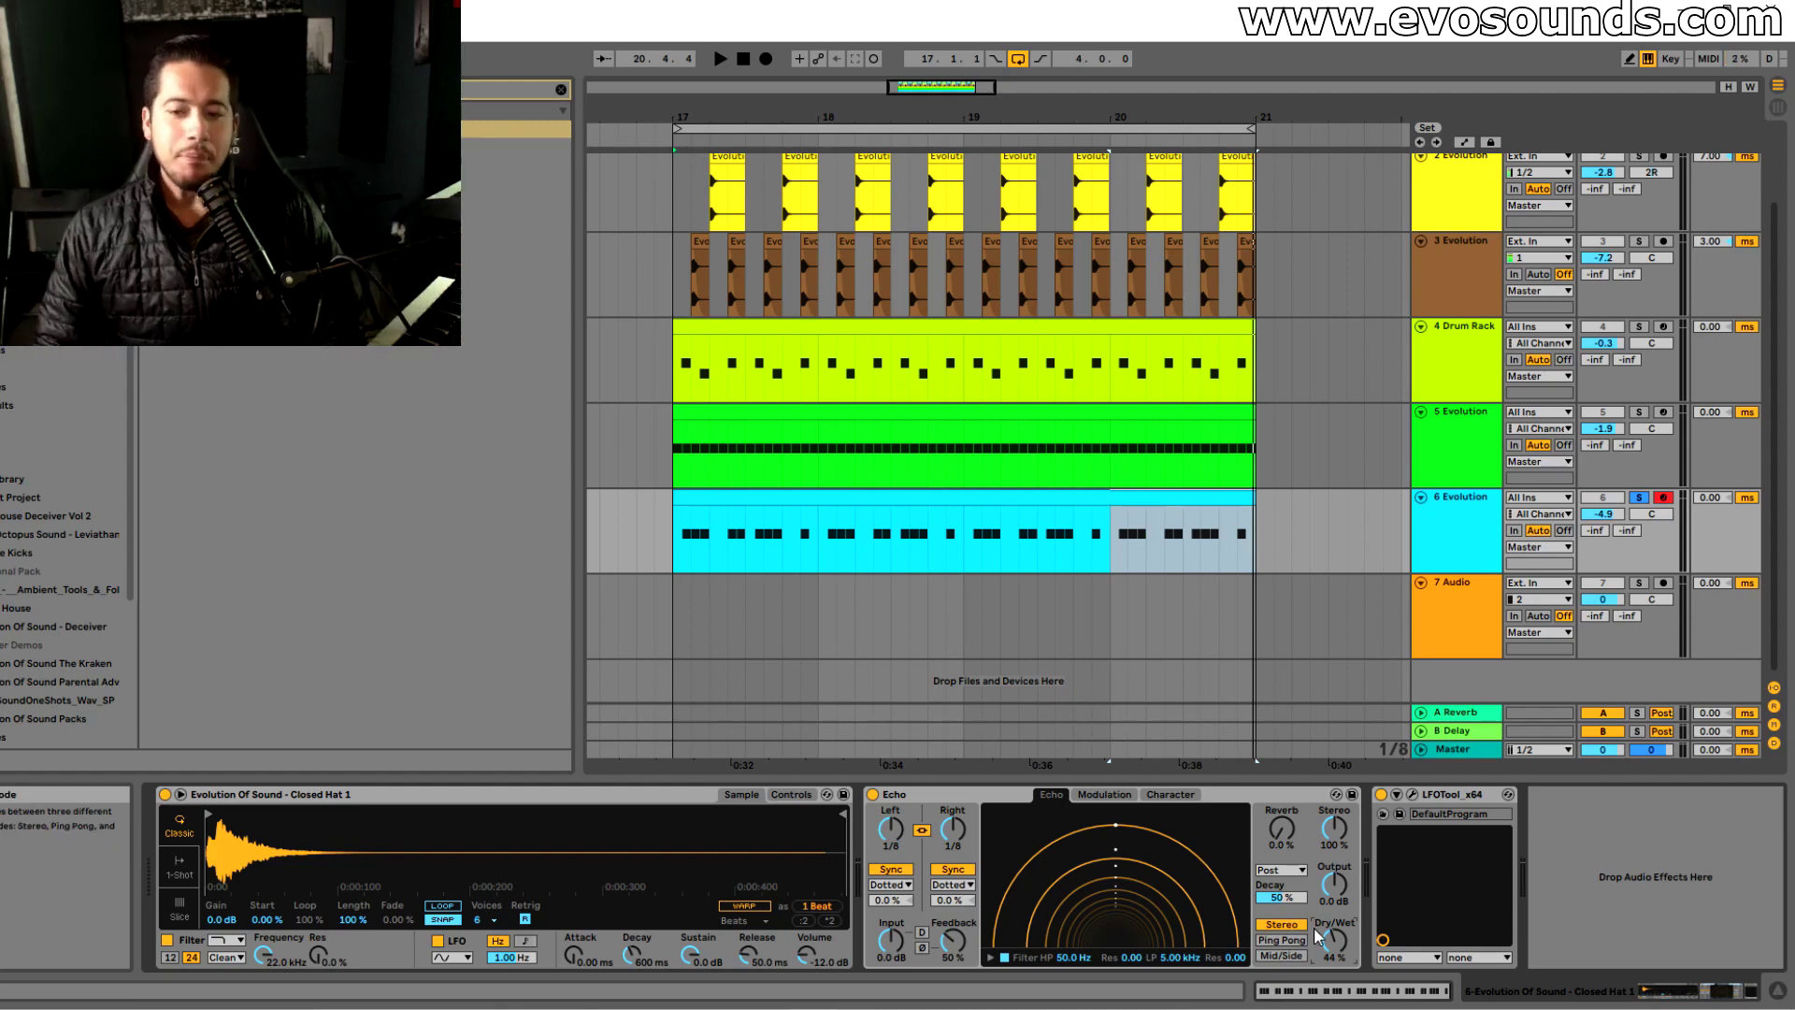
key(Tab)
click(1531, 97)
key(Tab)
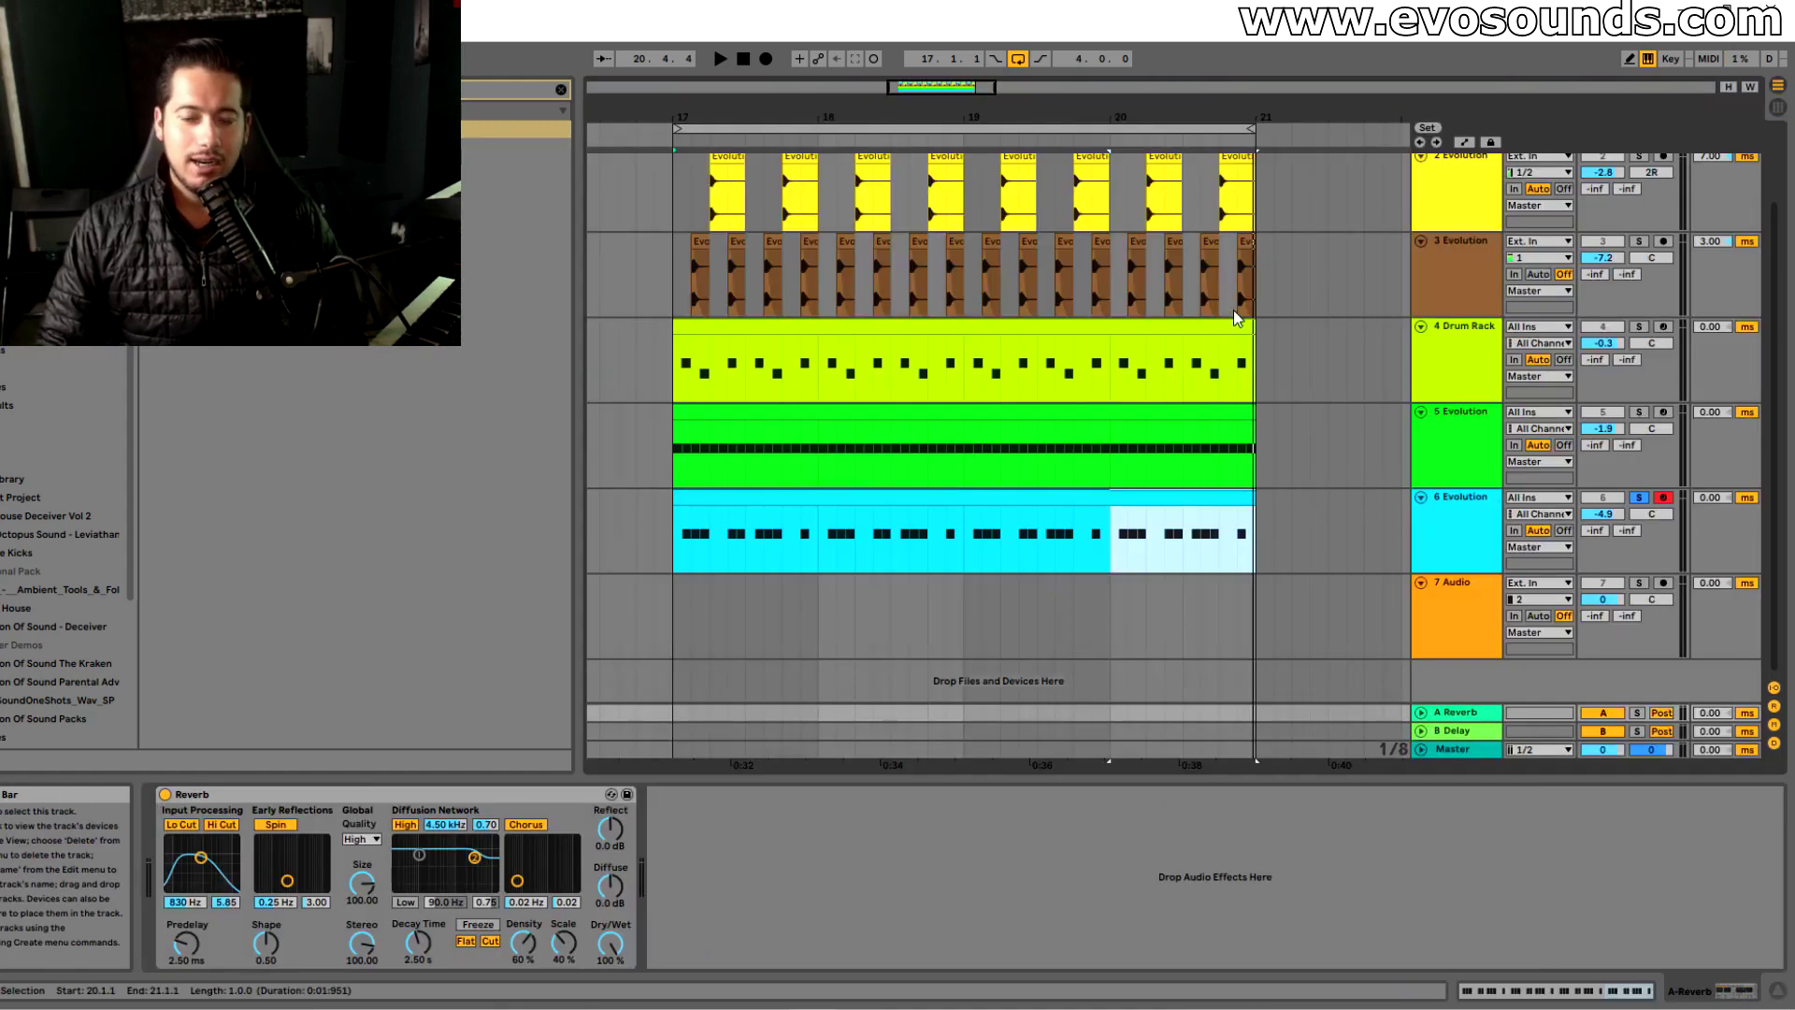
click(1337, 542)
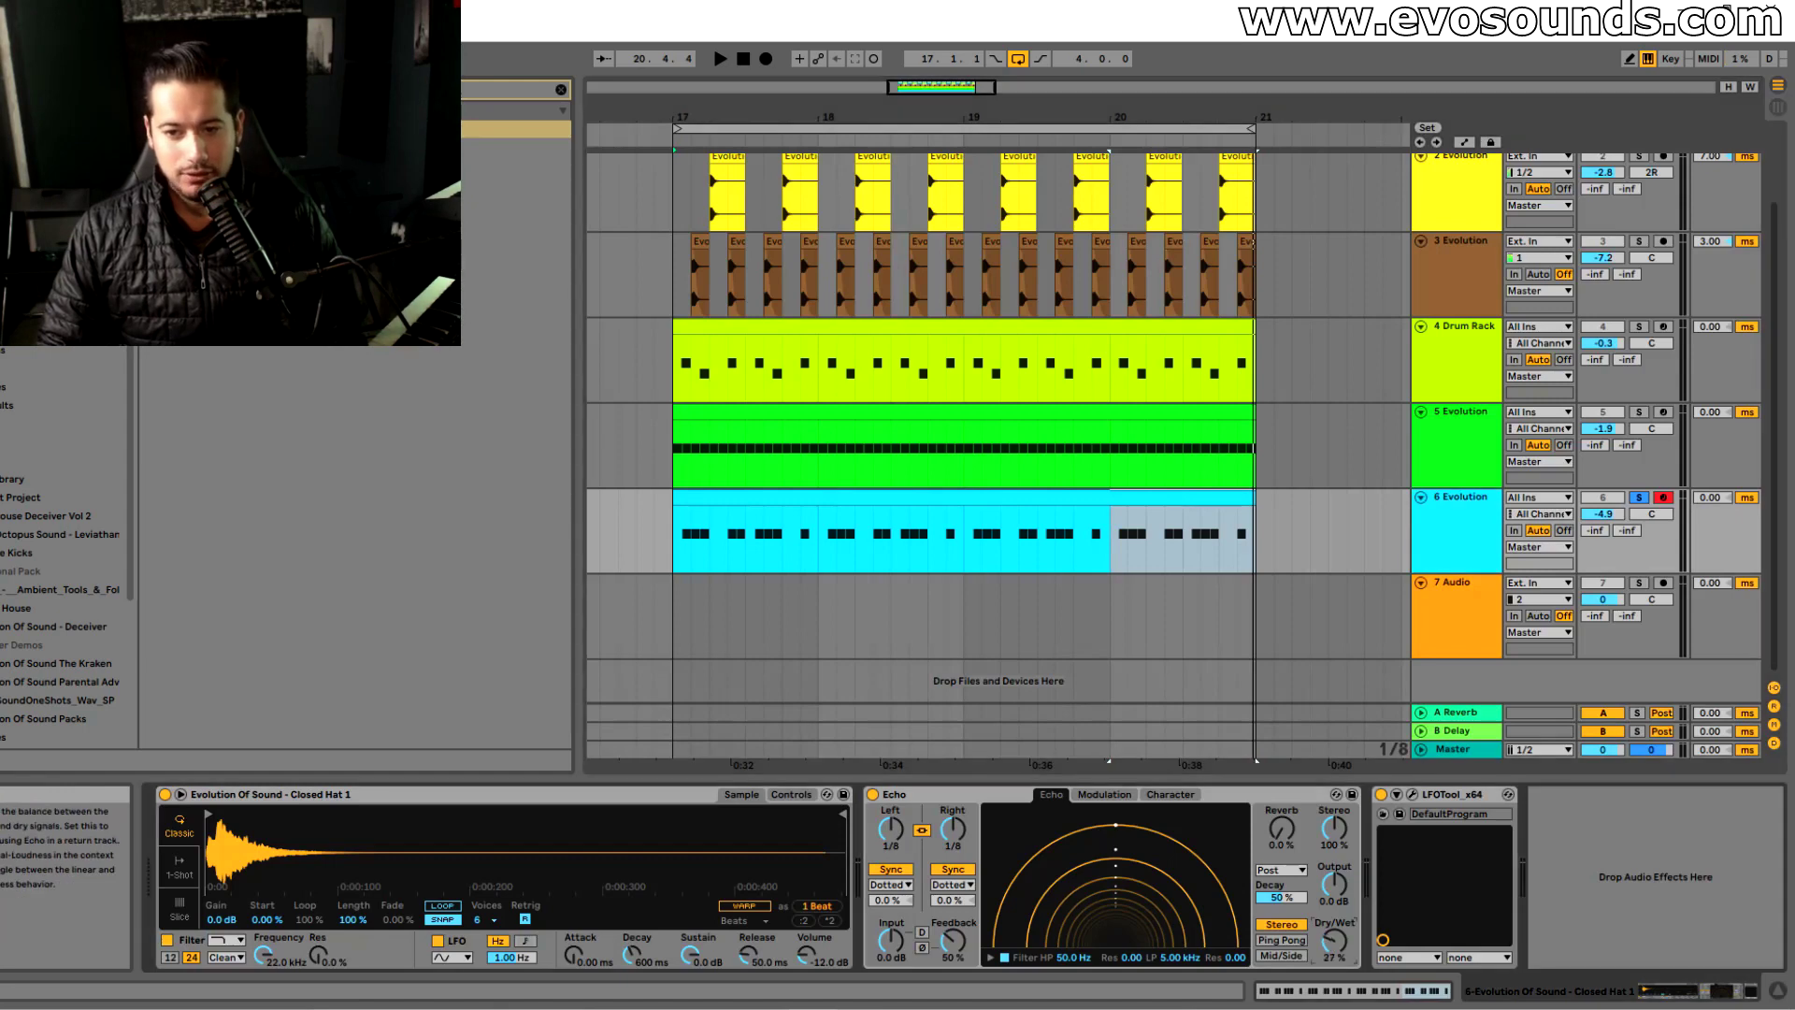
key(space)
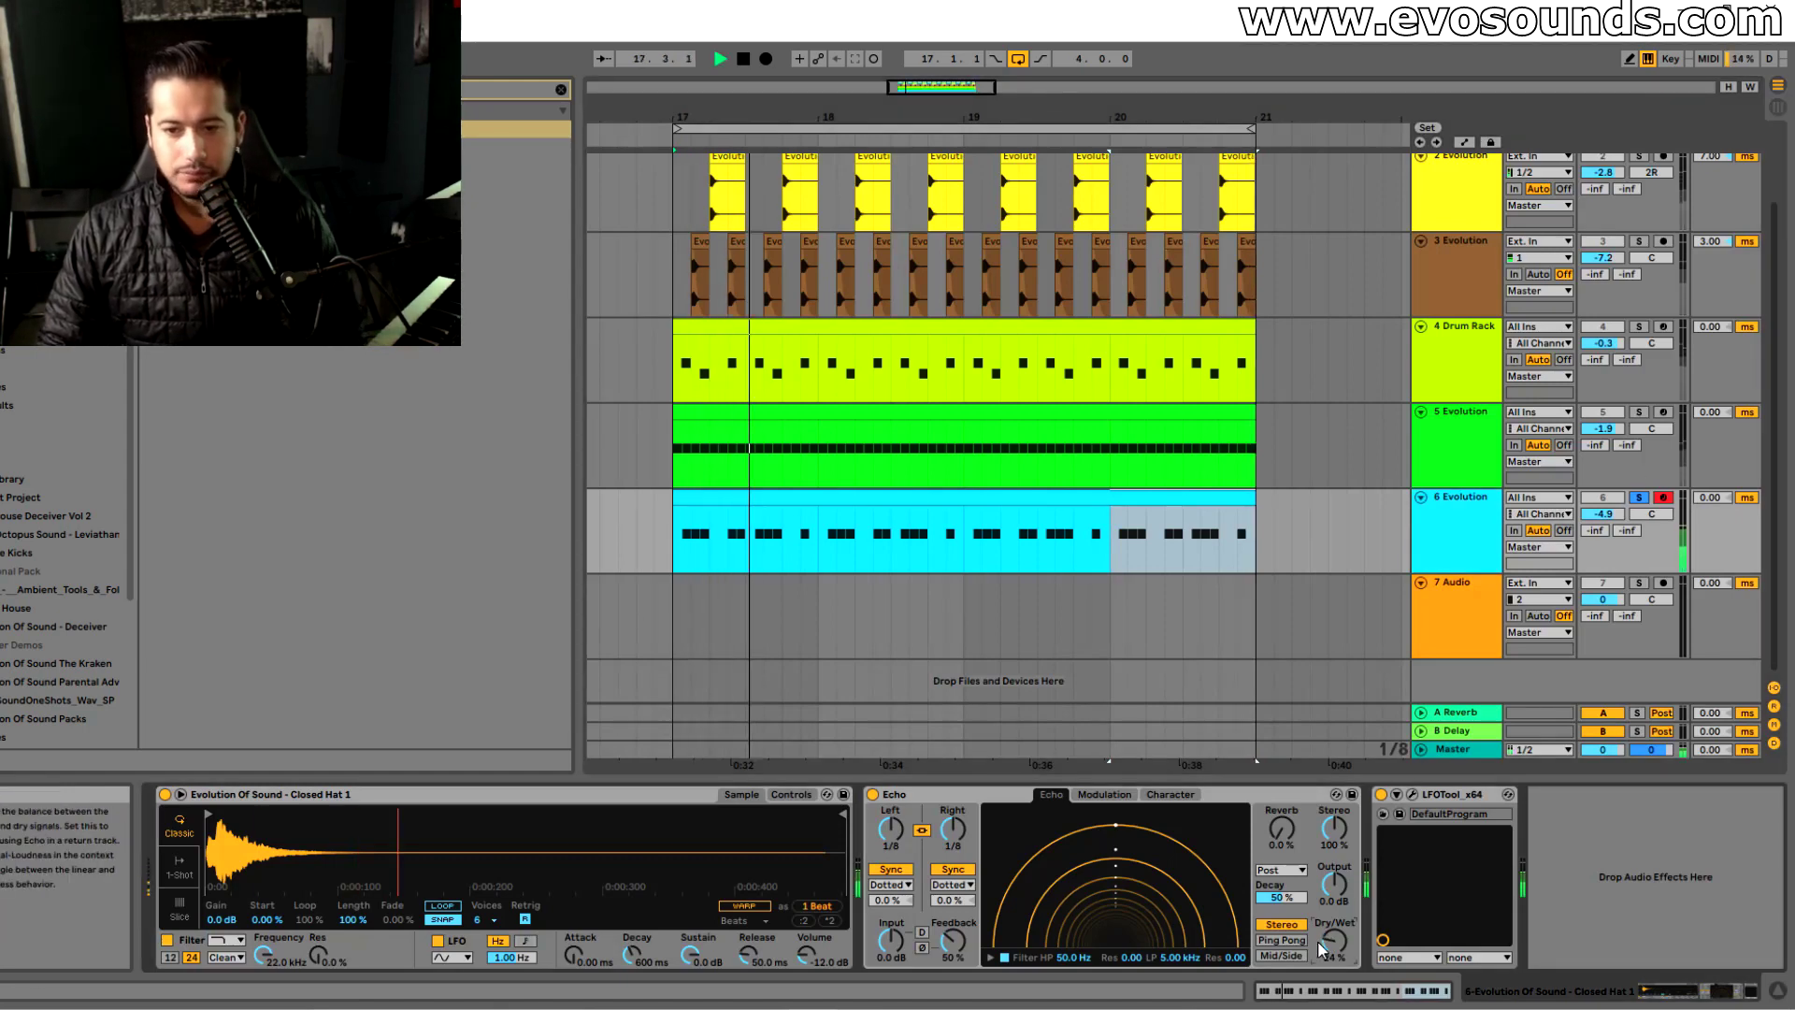
Set Echo to Ping Pong at 35% Dry/Wet, and unsolo the closed hats to raise their track to about -4.1 dB
click(1281, 940)
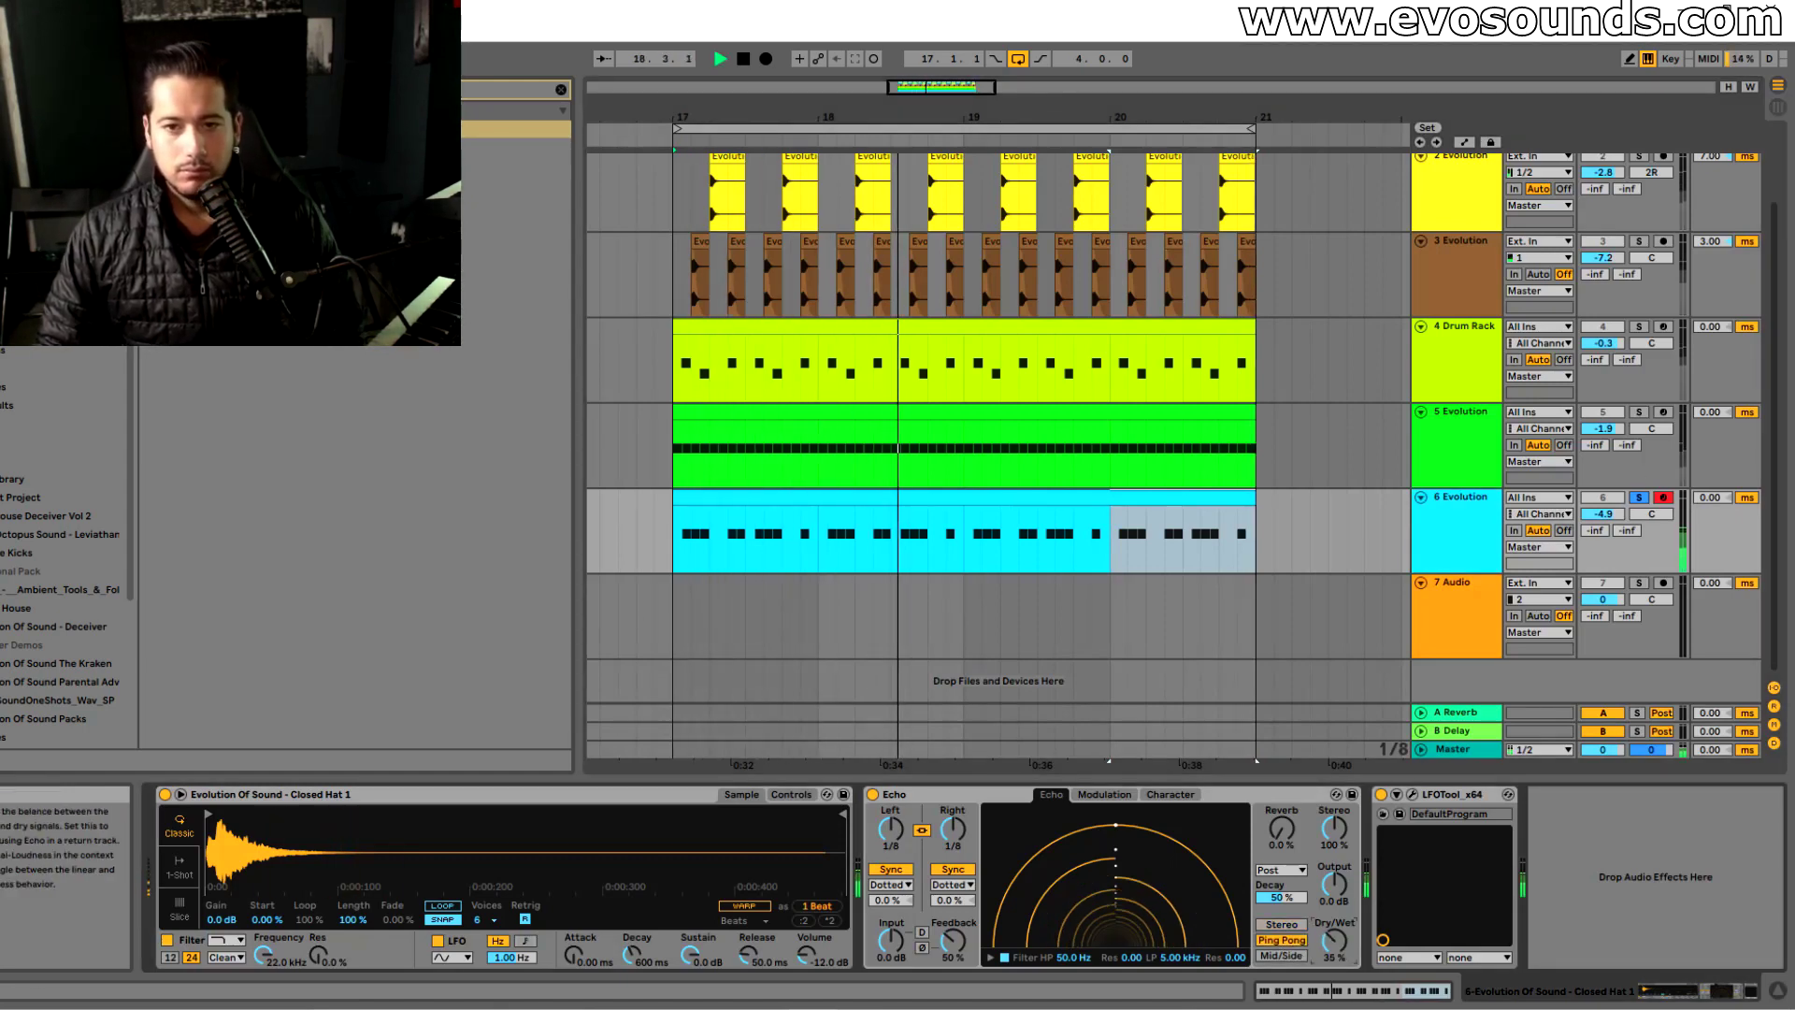
click(1639, 498)
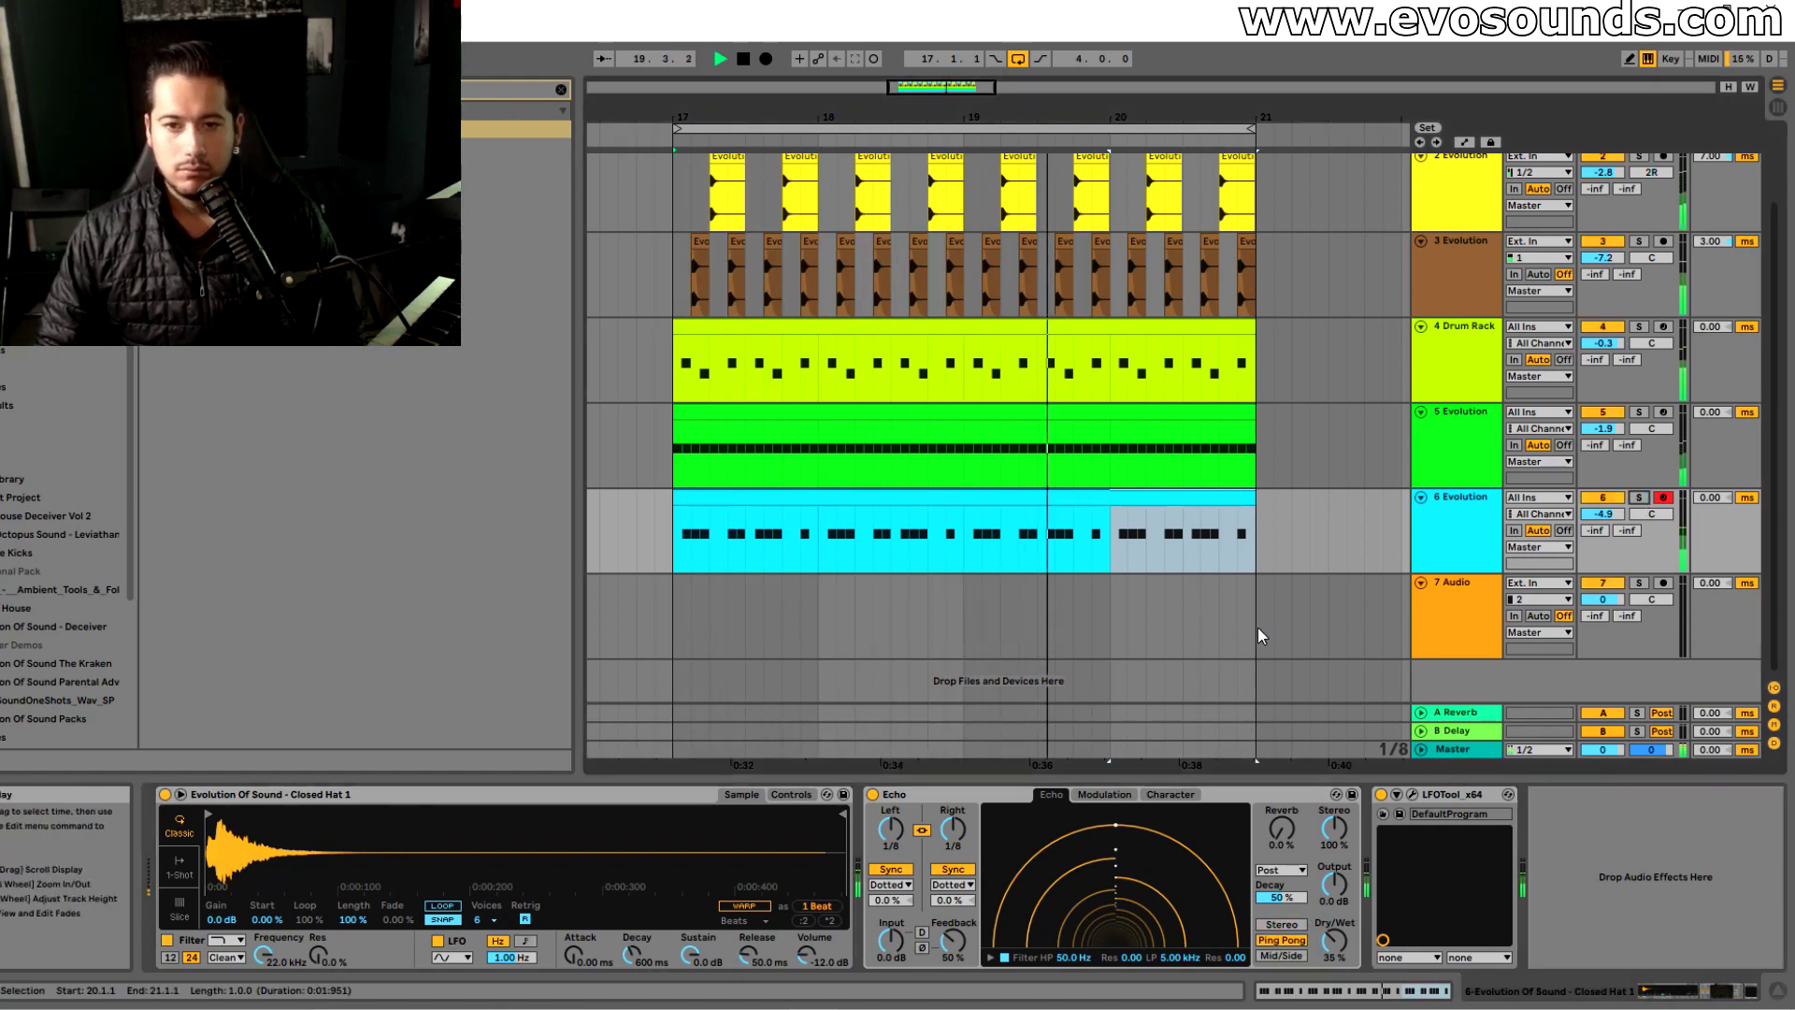
click(1489, 550)
drag(1602, 520, 1602, 519)
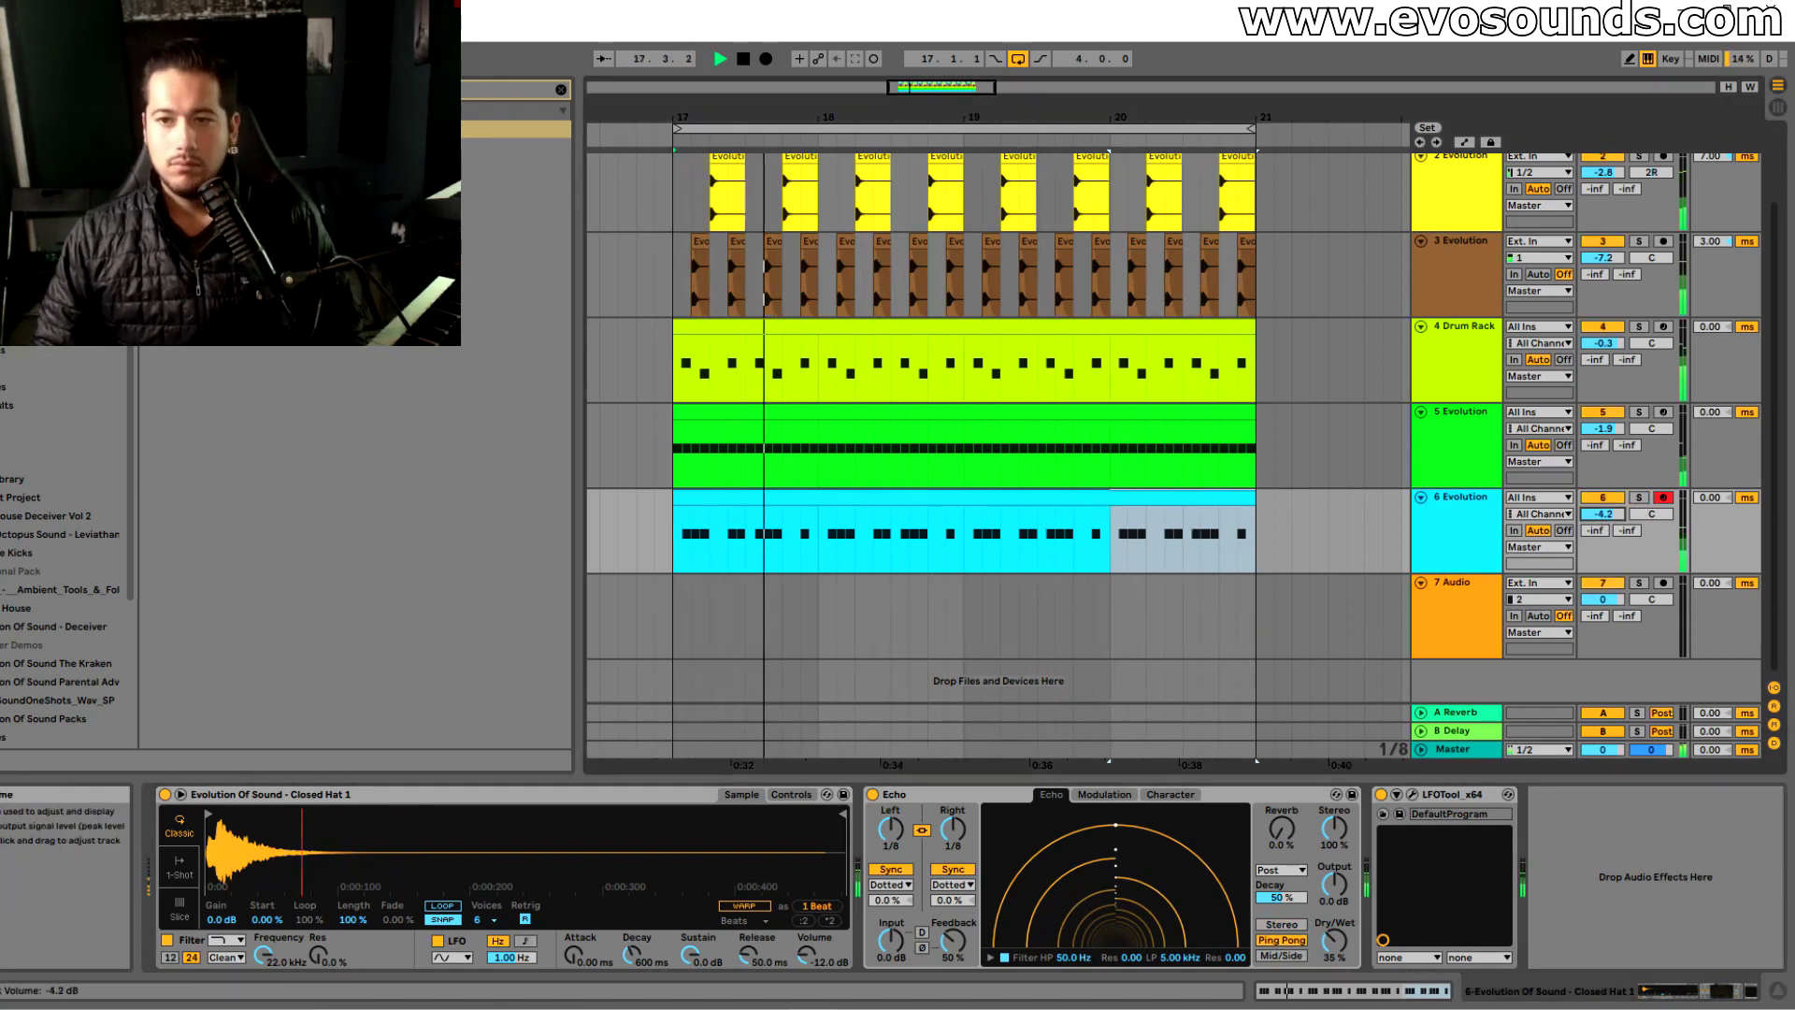
Lower the open hat track to -9.7 dB, load EQ Eight on it and restart playback
scroll(1386, 533, up, 2)
drag(1602, 349, 1602, 356)
click(1476, 349)
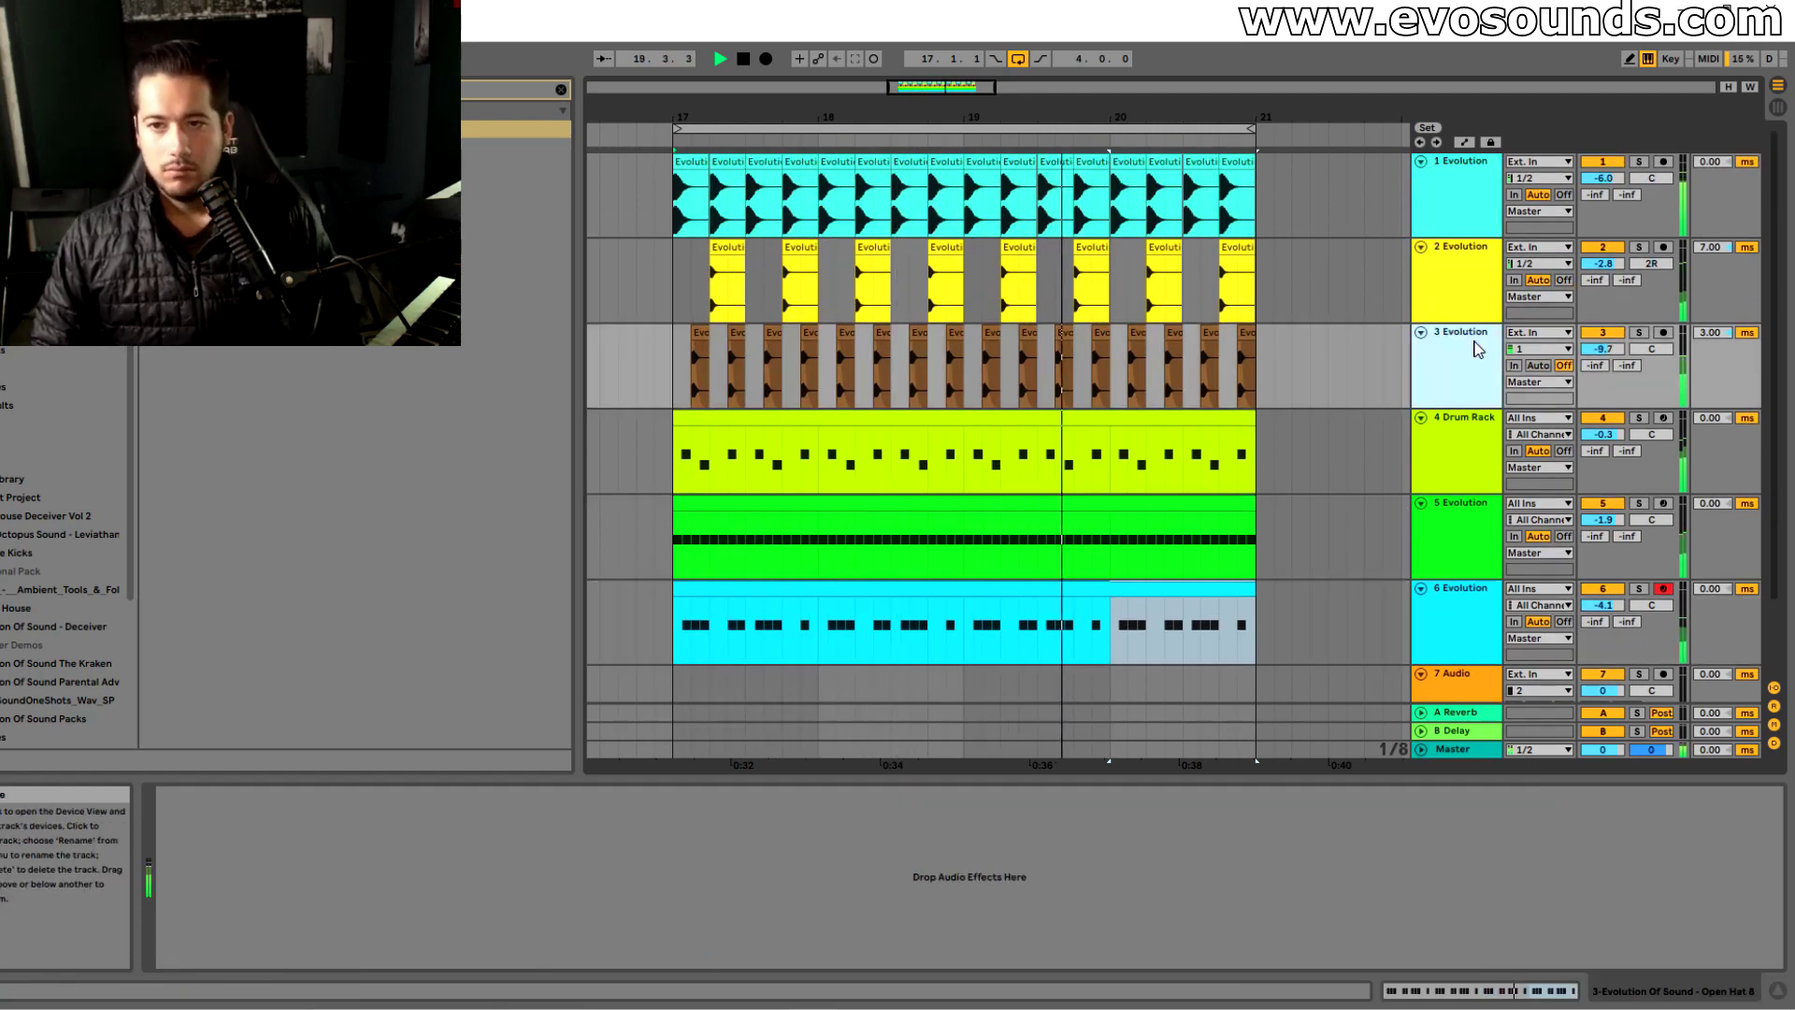
key(space)
click(561, 90)
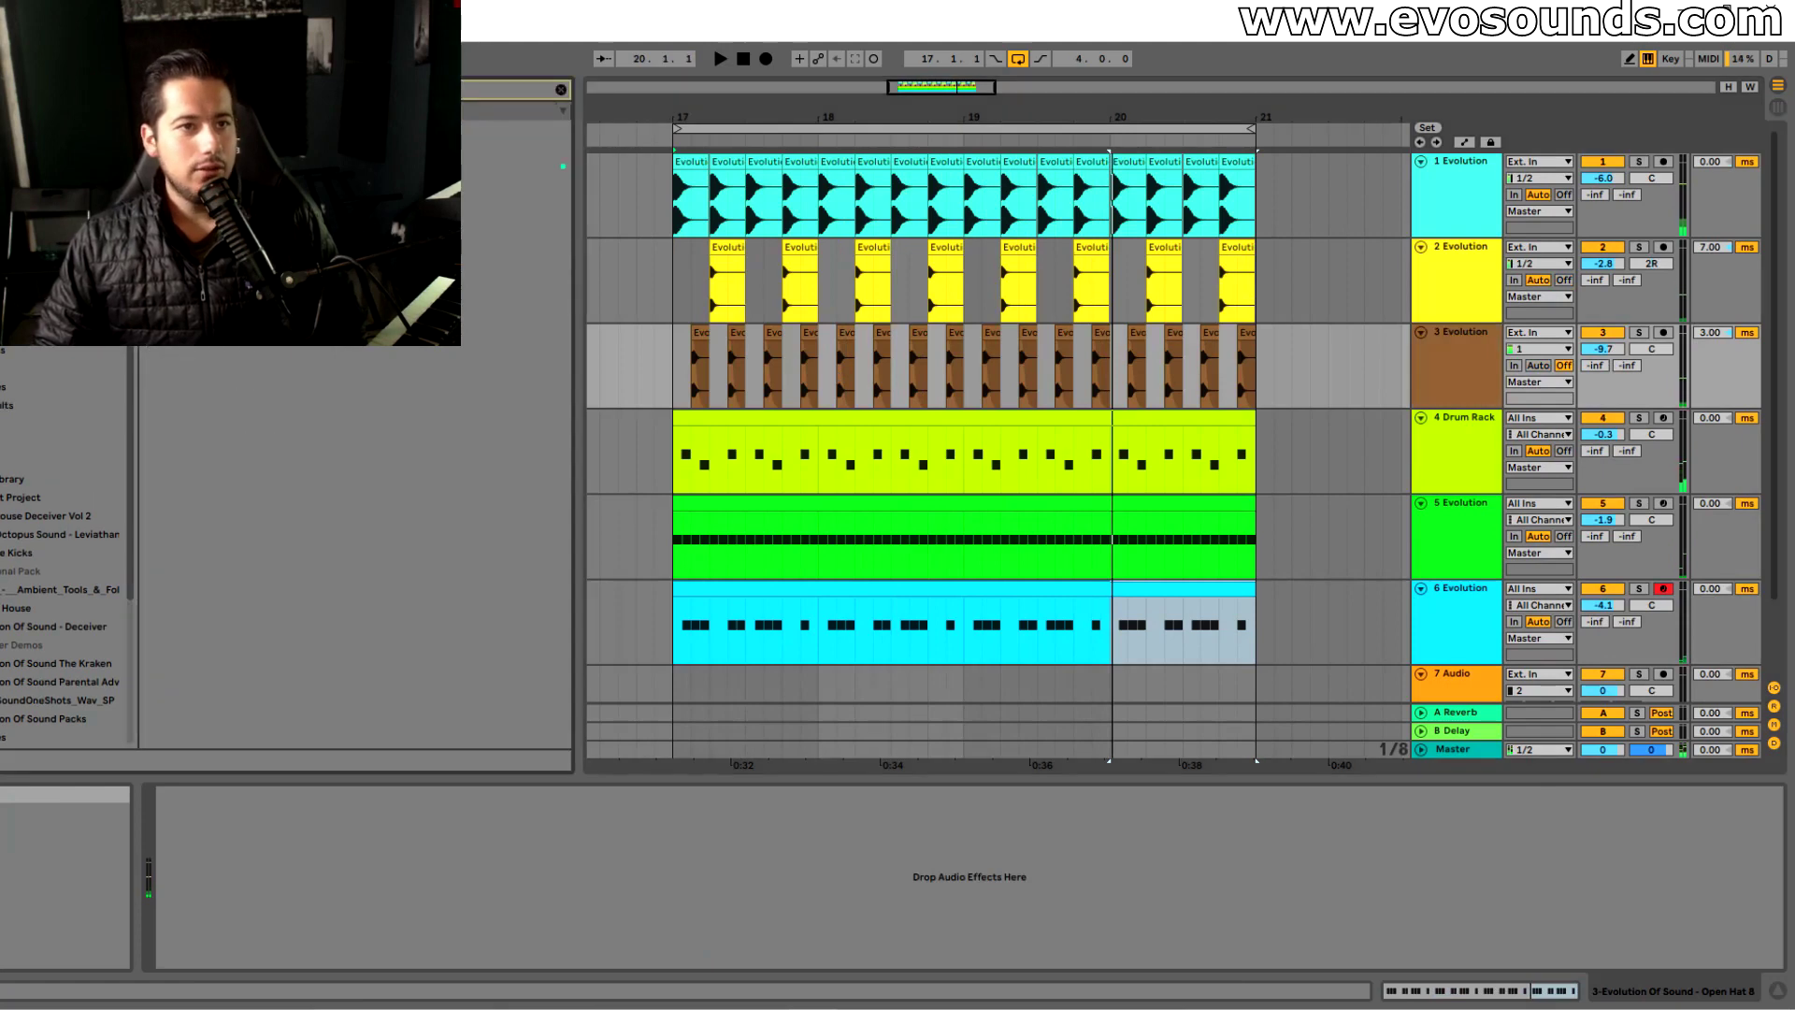
click(281, 167)
key(Return)
key(space)
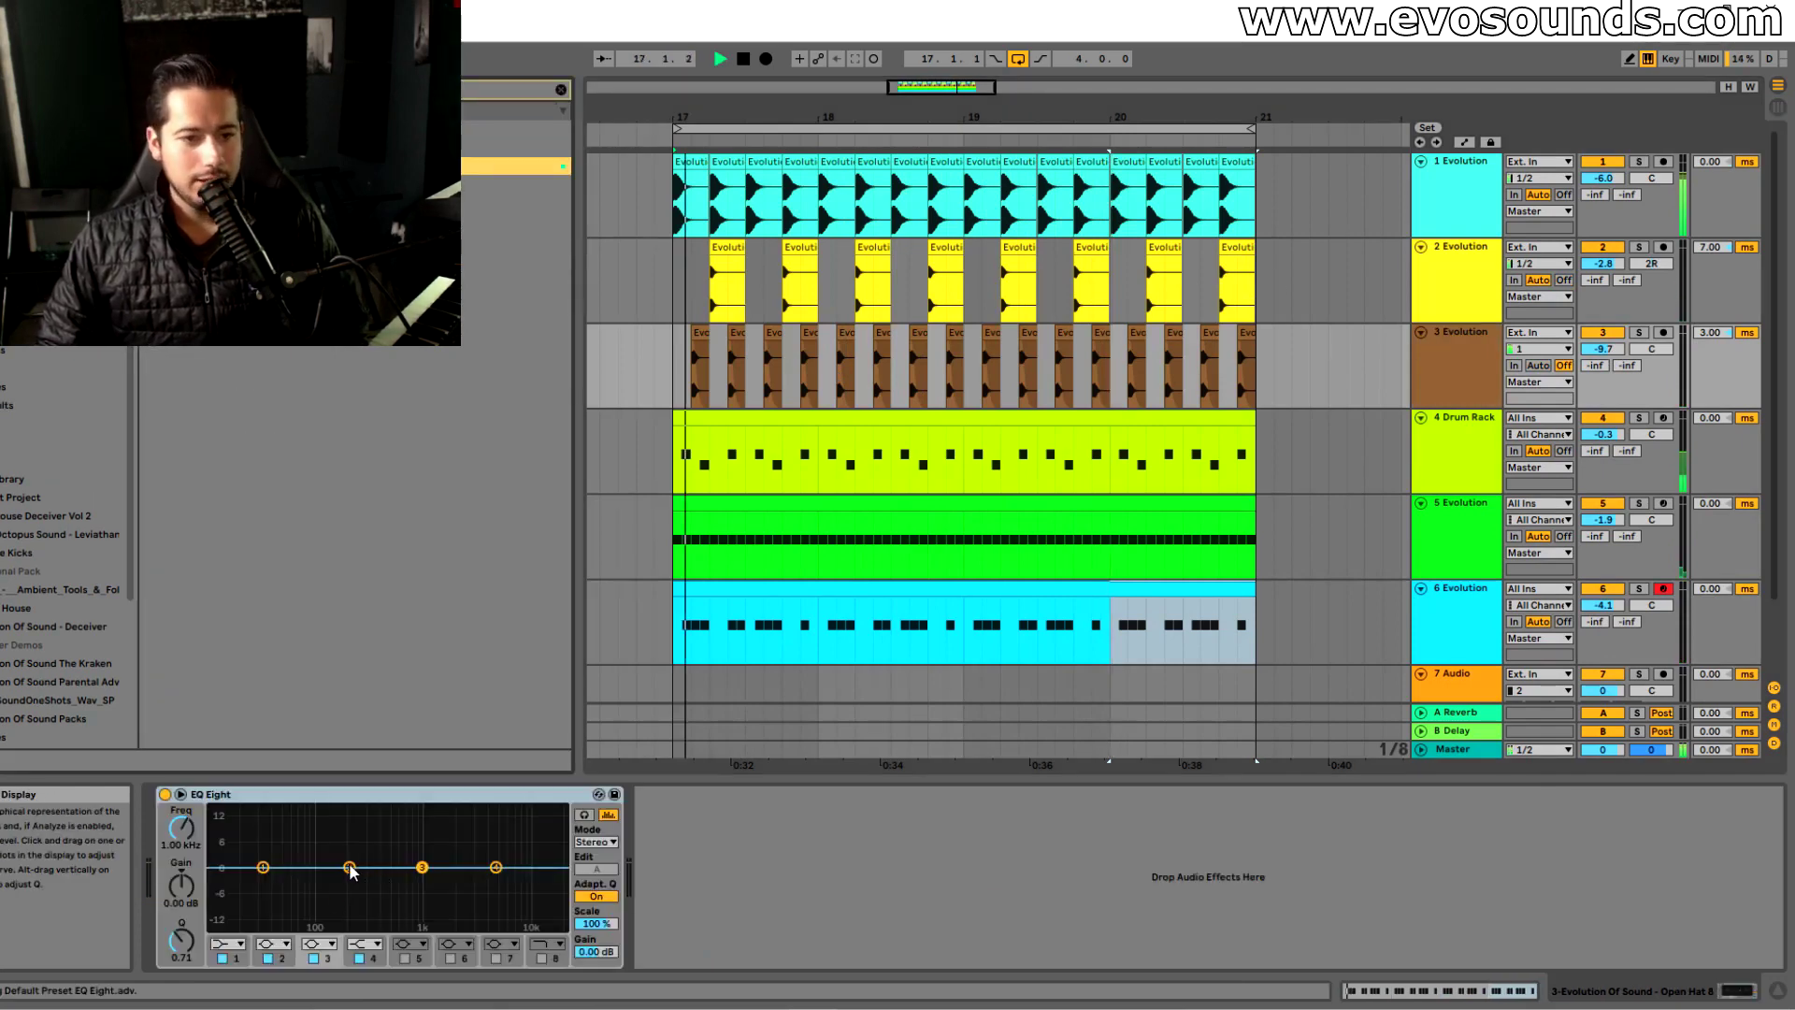
Turn EQ Eight's second band into a low cut on the open hats and boost the highs about 4.3 dB at 5.16 kHz
click(274, 944)
click(265, 841)
drag(348, 881, 497, 850)
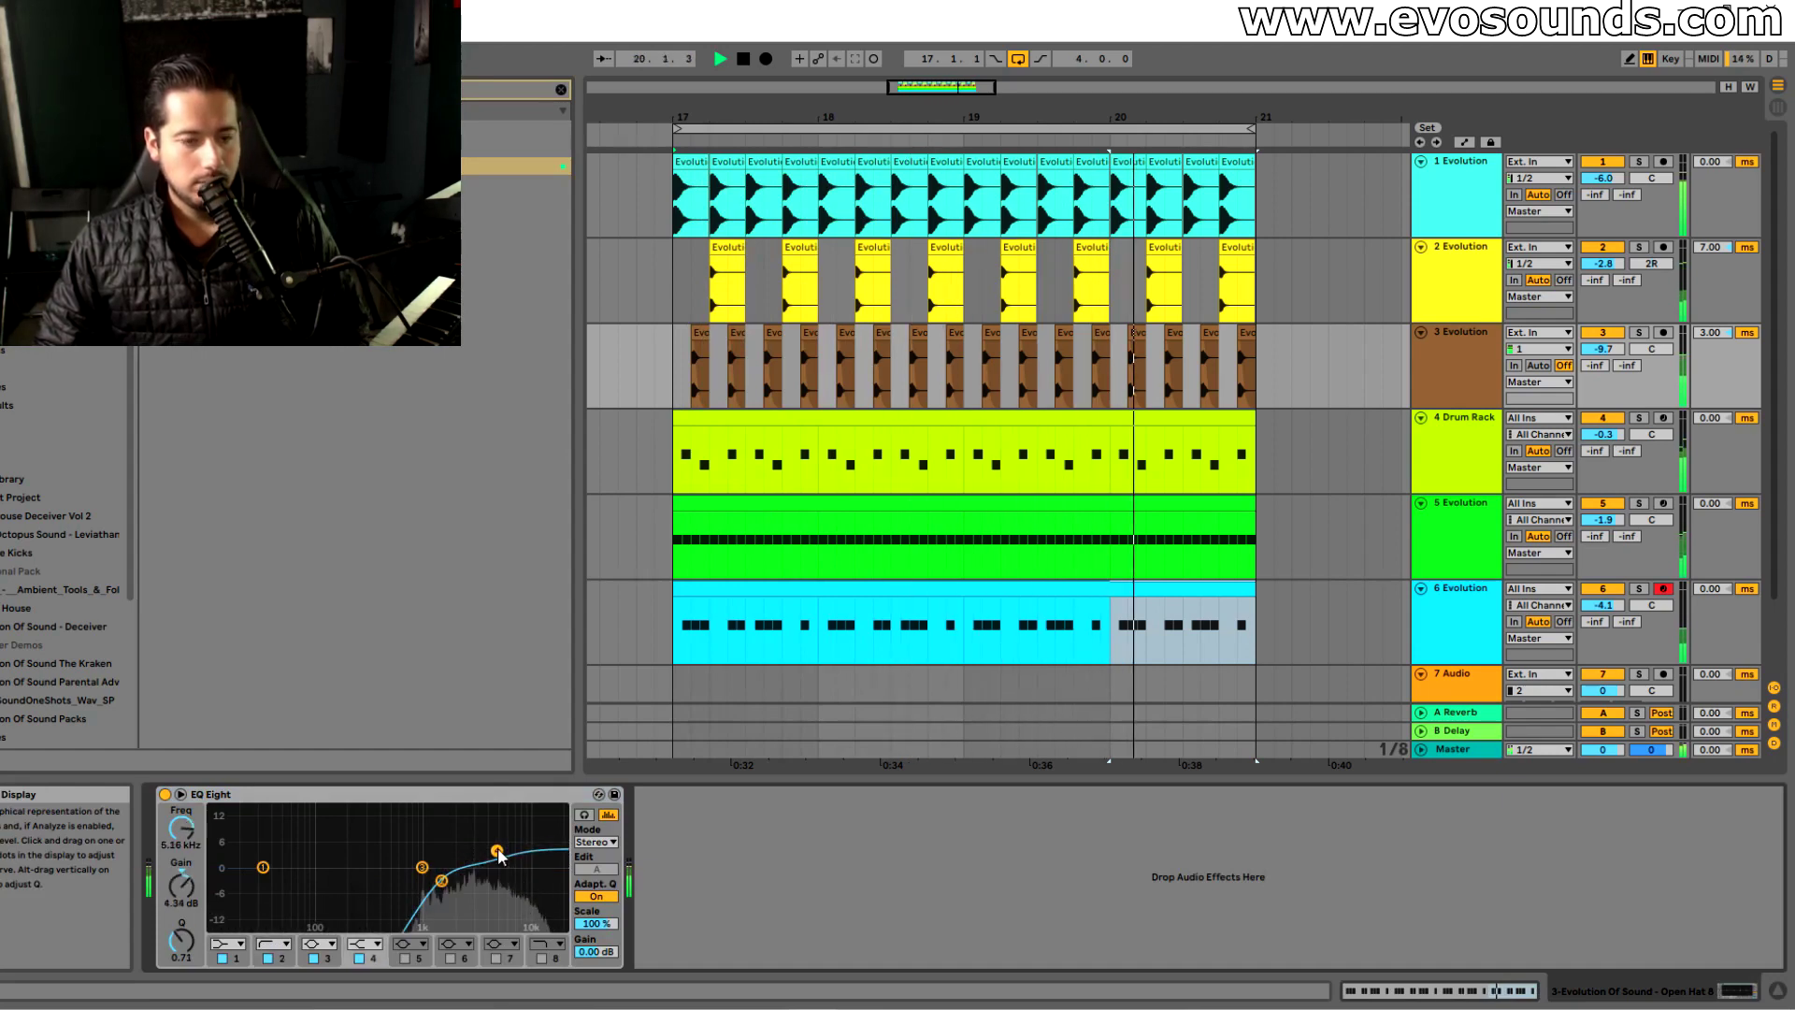
Stop playback, group the six drum and percussion tracks and name the group DRUM BUS
click(1463, 200)
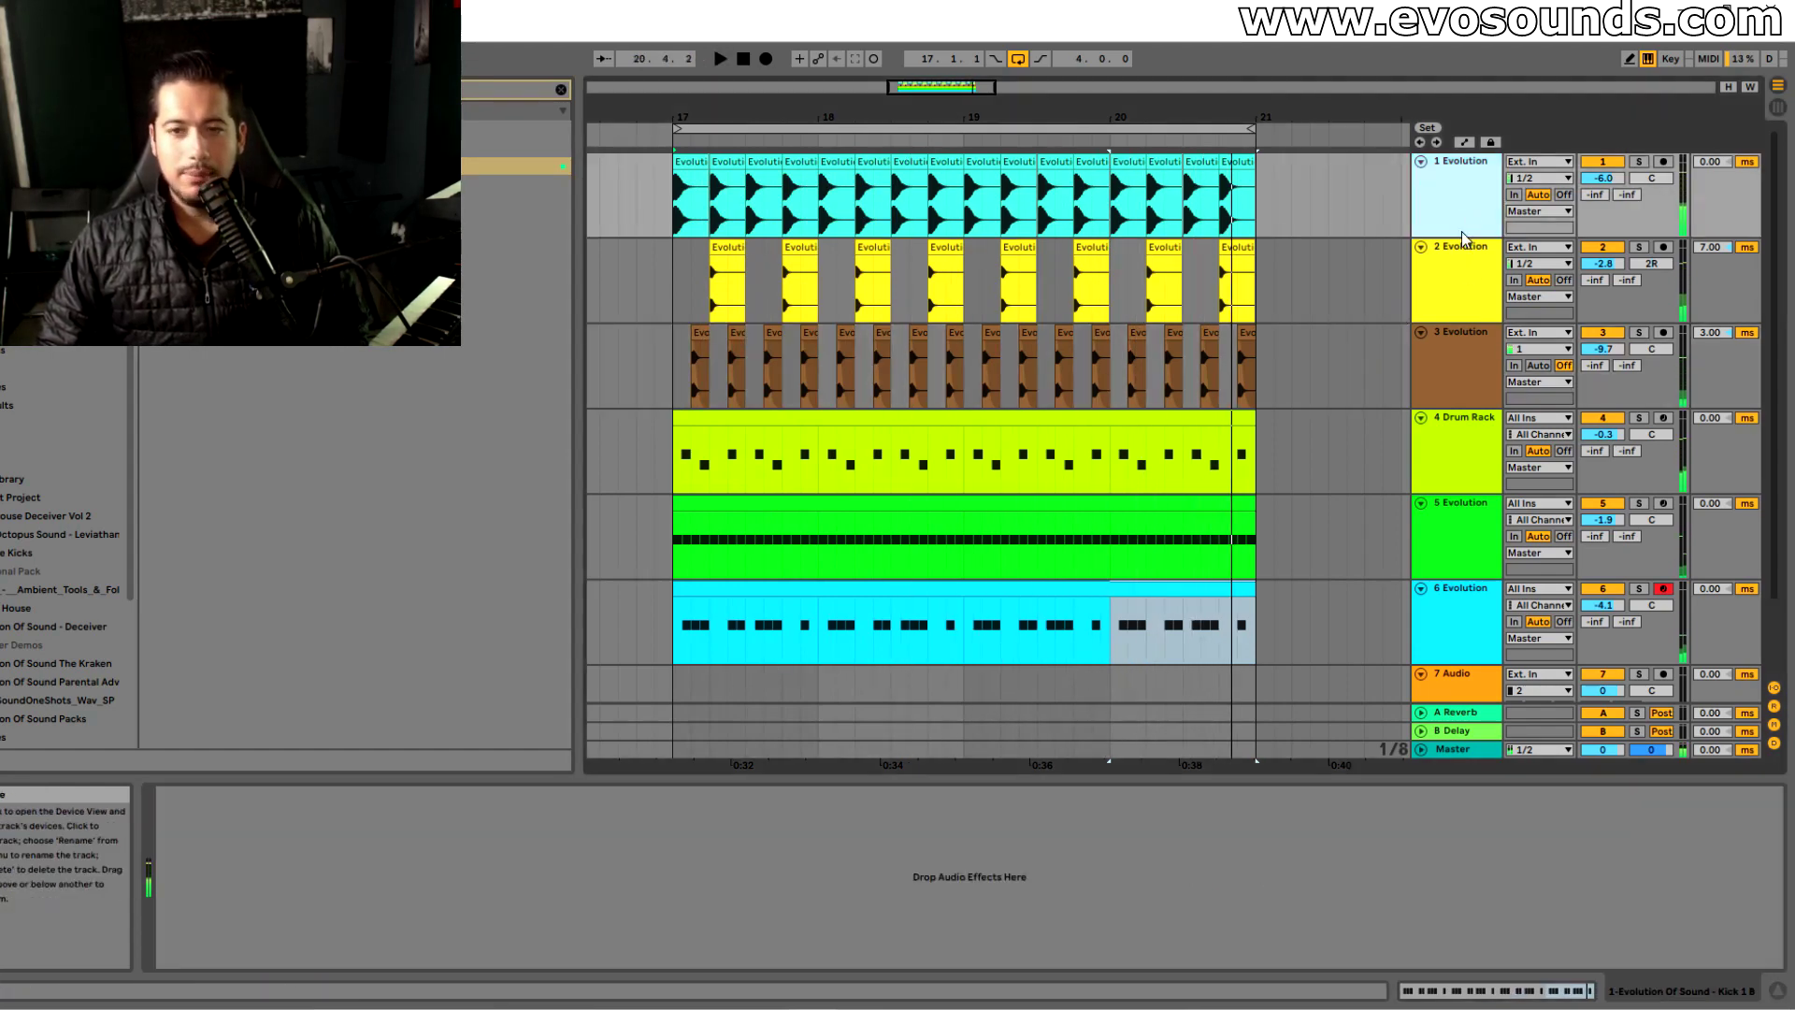
ctrl+click(1469, 277)
ctrl+click(1470, 396)
ctrl+click(1470, 477)
ctrl+click(1465, 551)
ctrl+click(1452, 626)
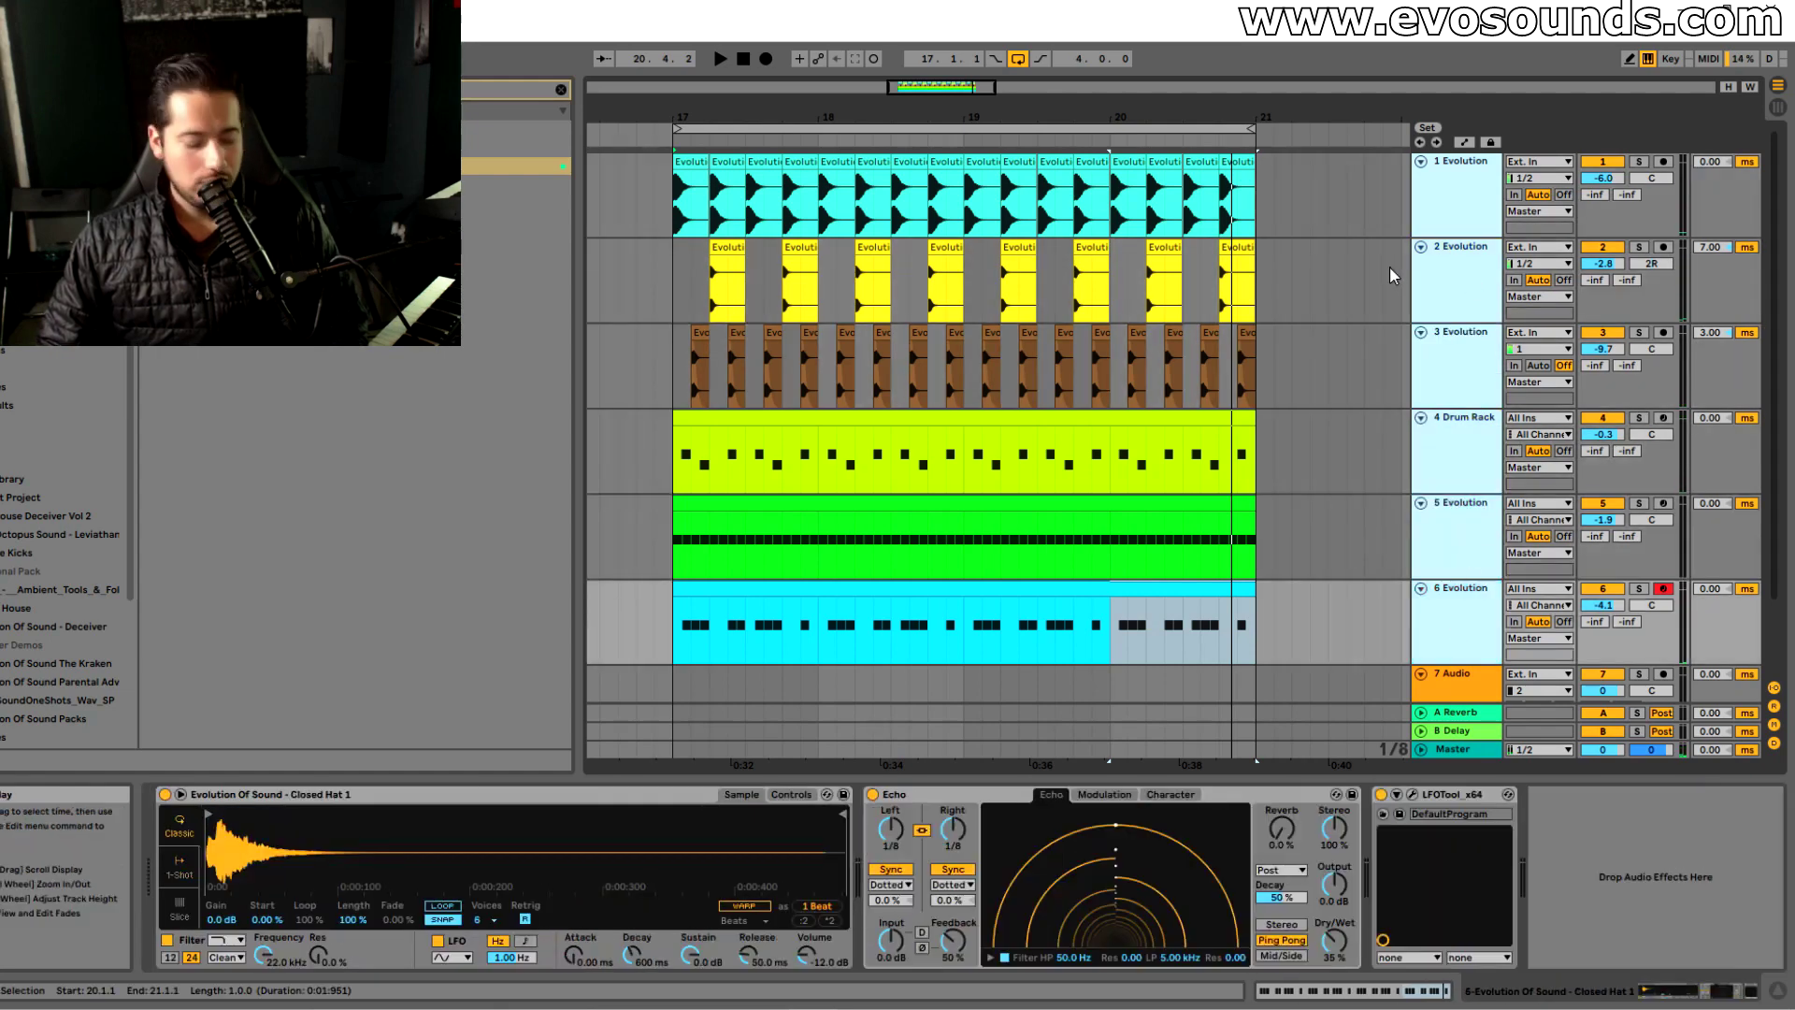
key(ctrl+g)
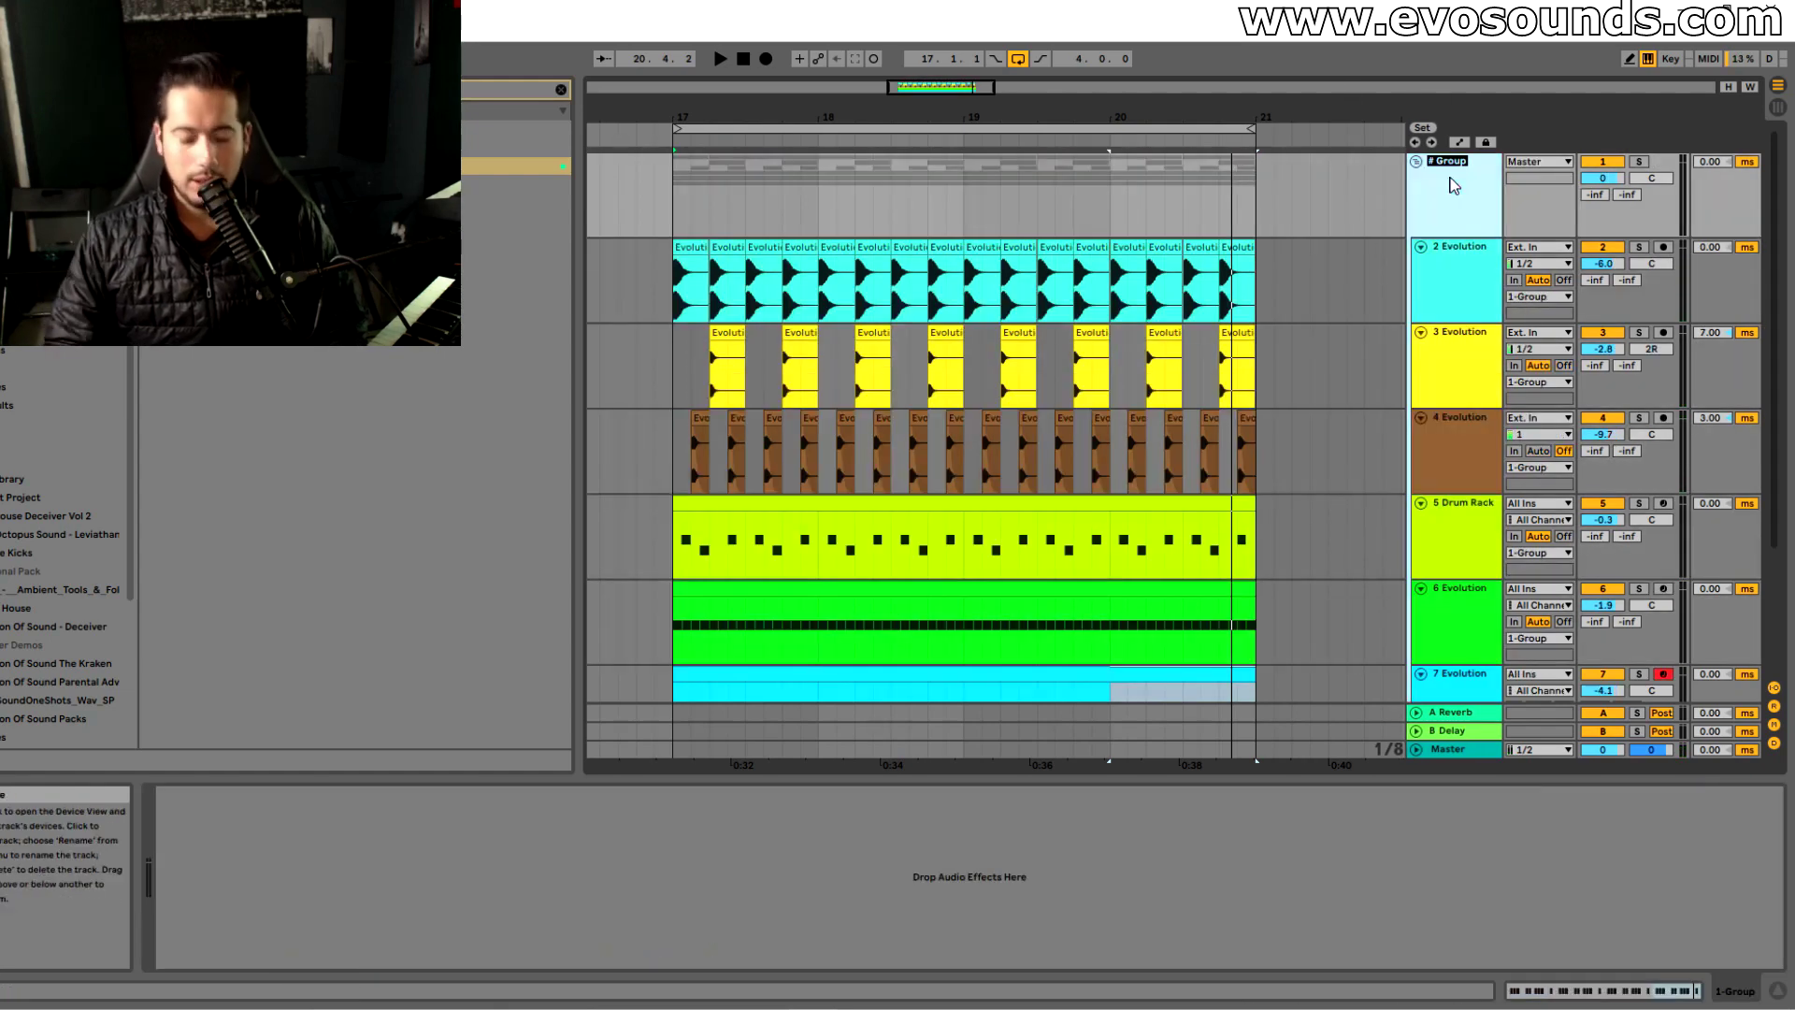
text(DRUM BUS)
key(Return)
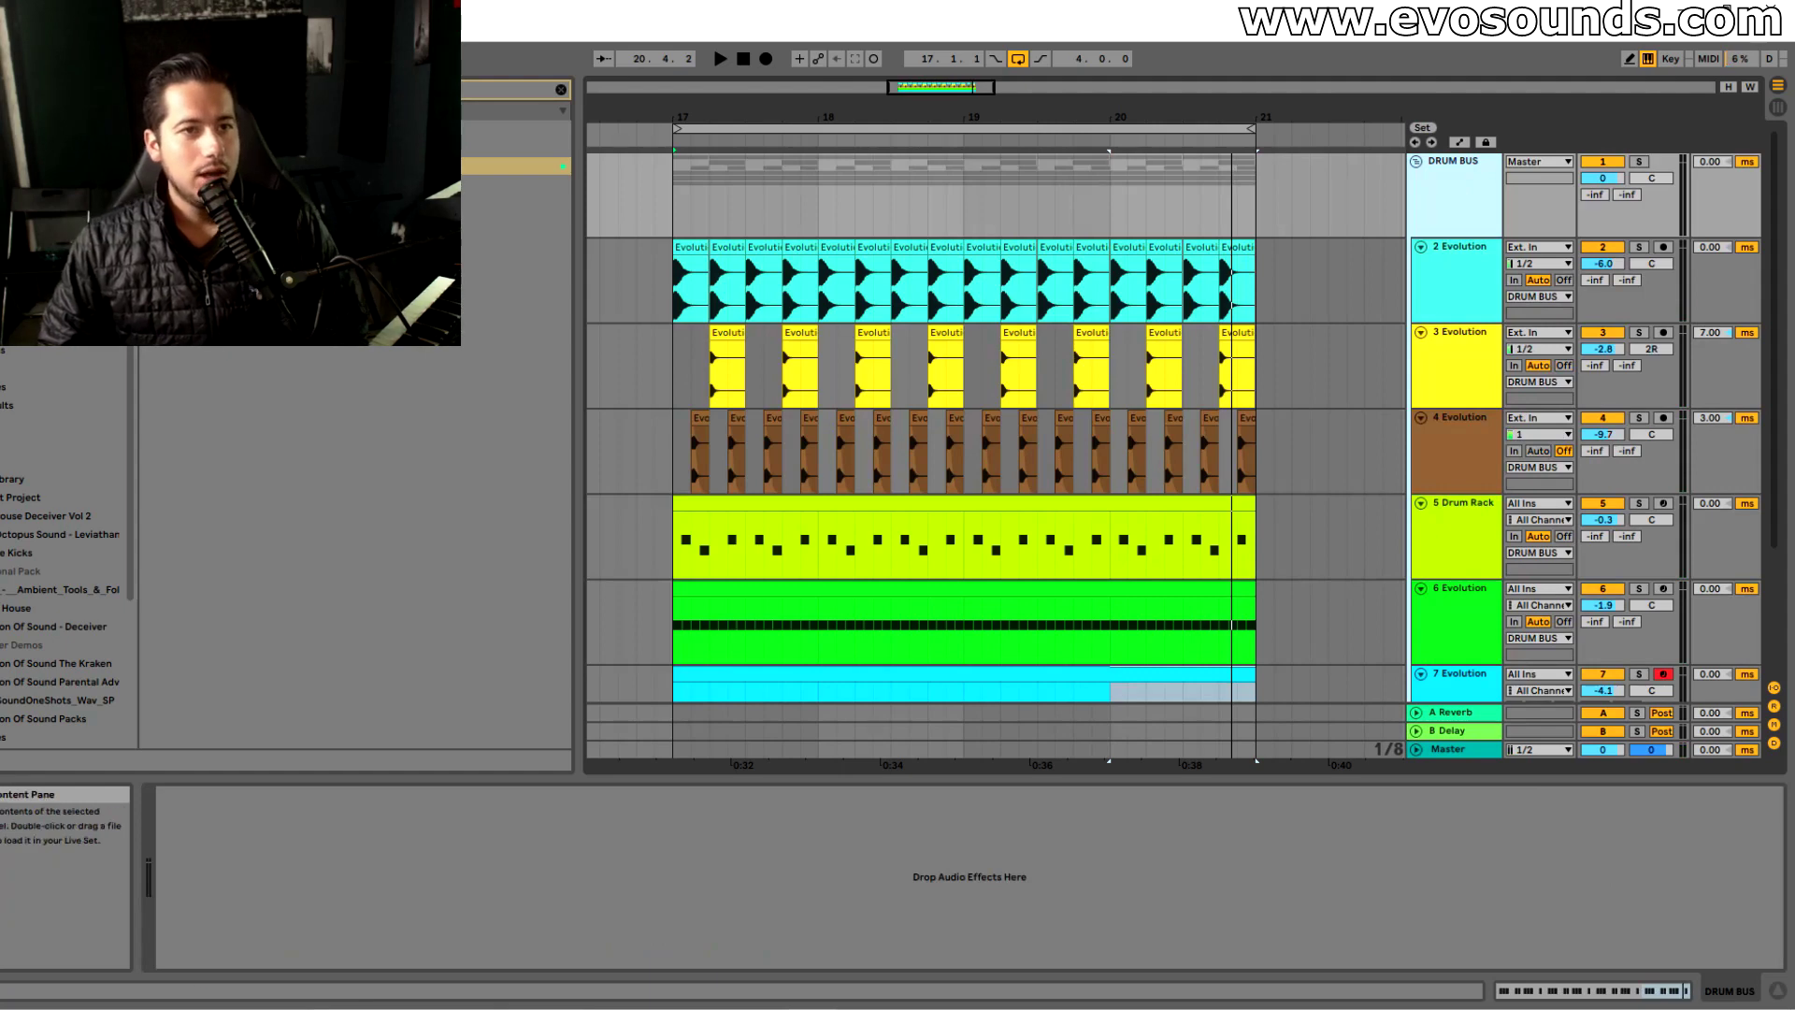
Load Drum Buss on the DRUM BUS group with 8.6% Crunch, 0.13 Transients and -2.19 dB Trim, and select the Drum Rack track during playback
click(561, 89)
text(g)
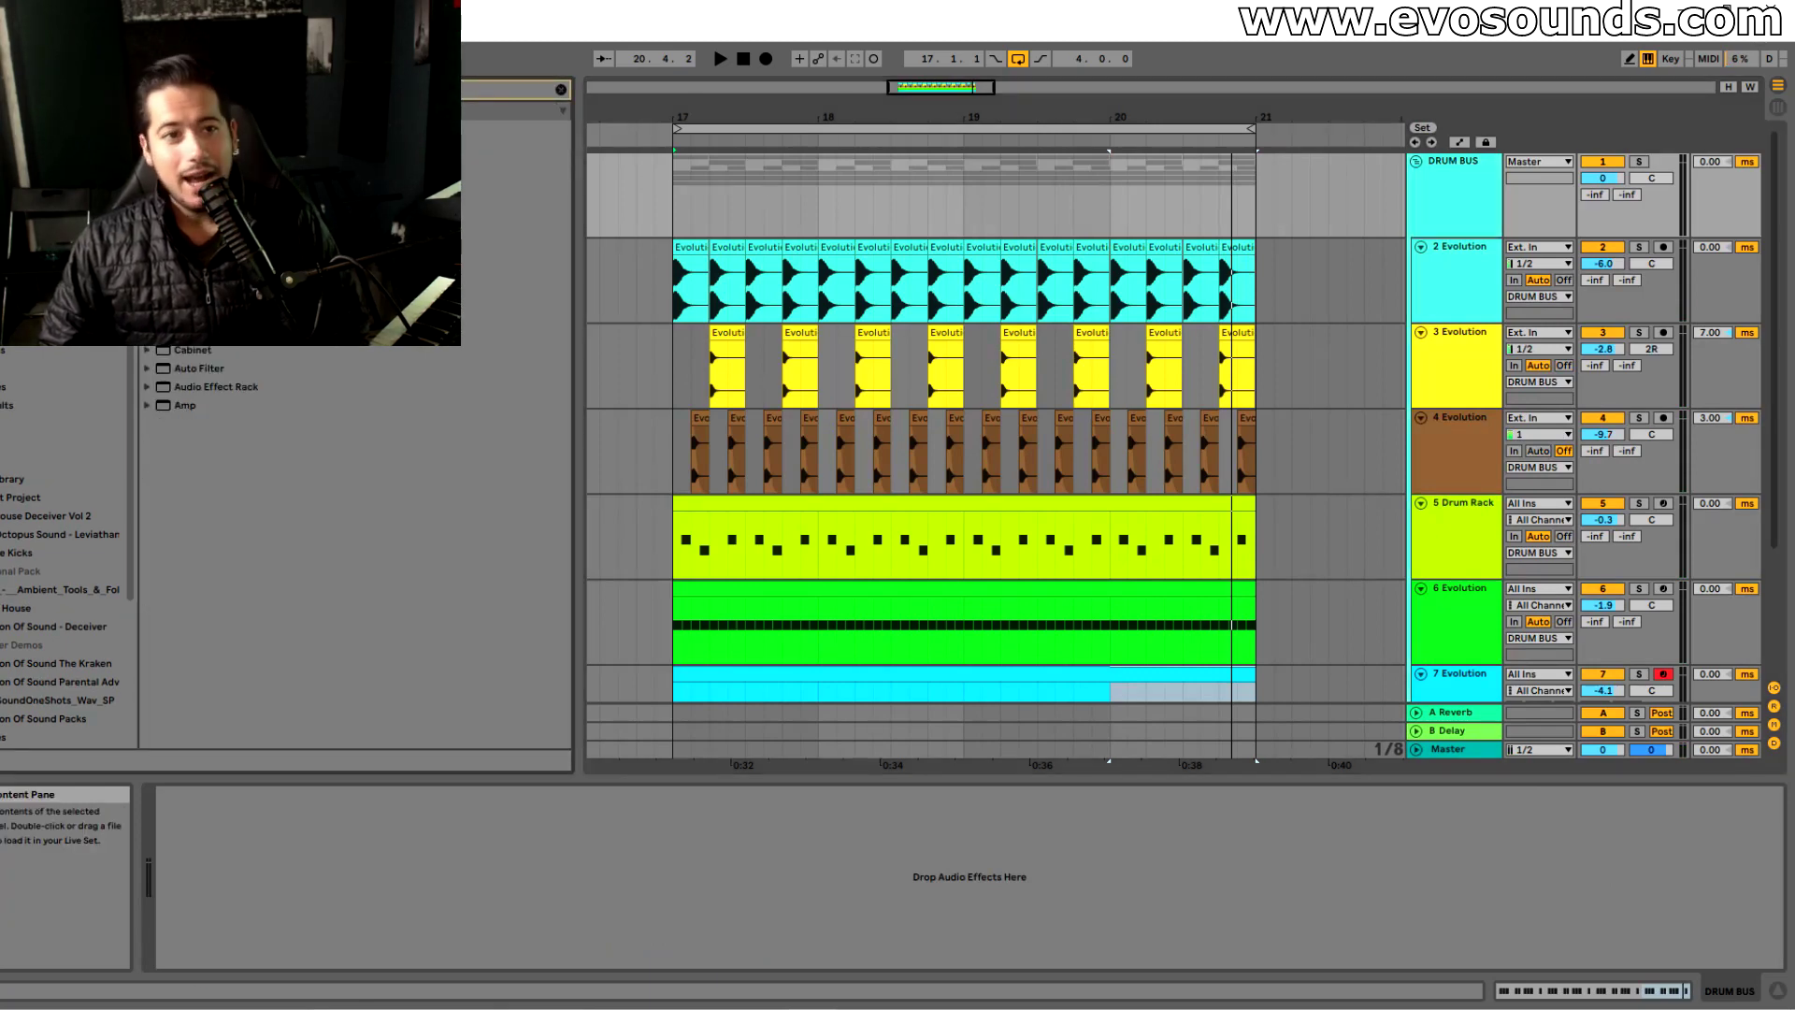
drag(1460, 240, 1441, 206)
key(space)
key(Tab)
key(Tab)
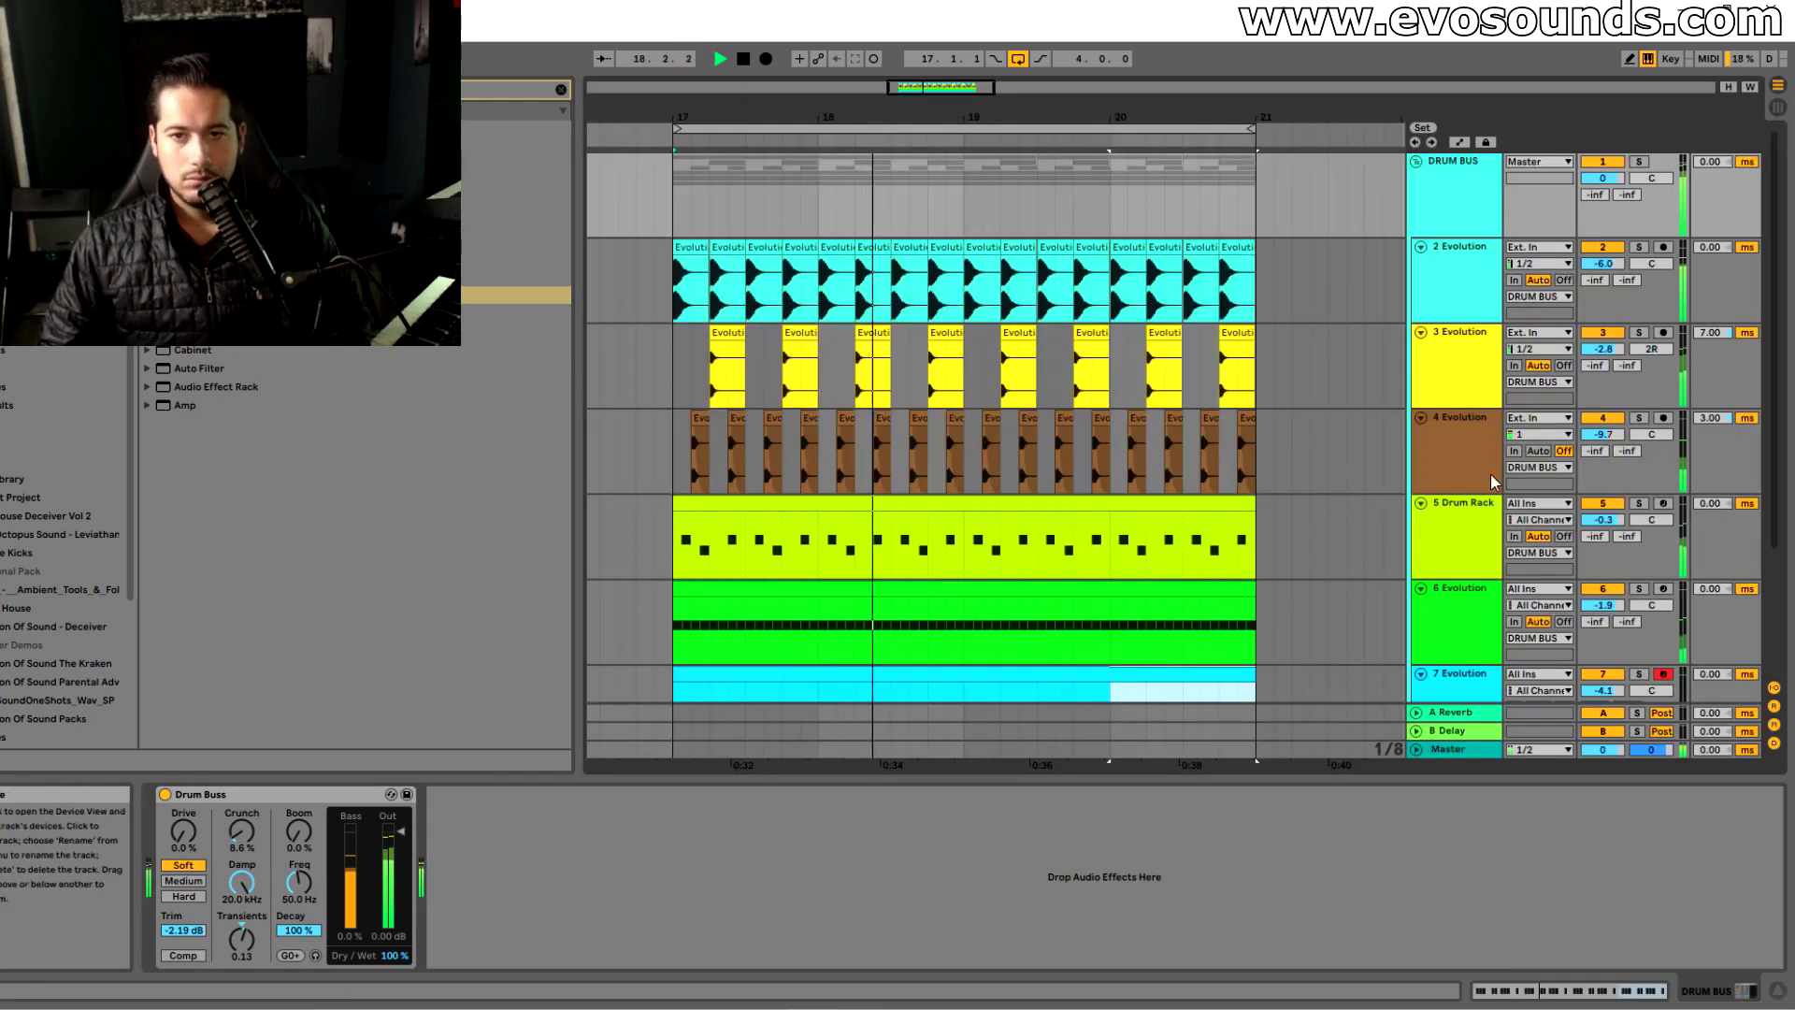
click(1483, 506)
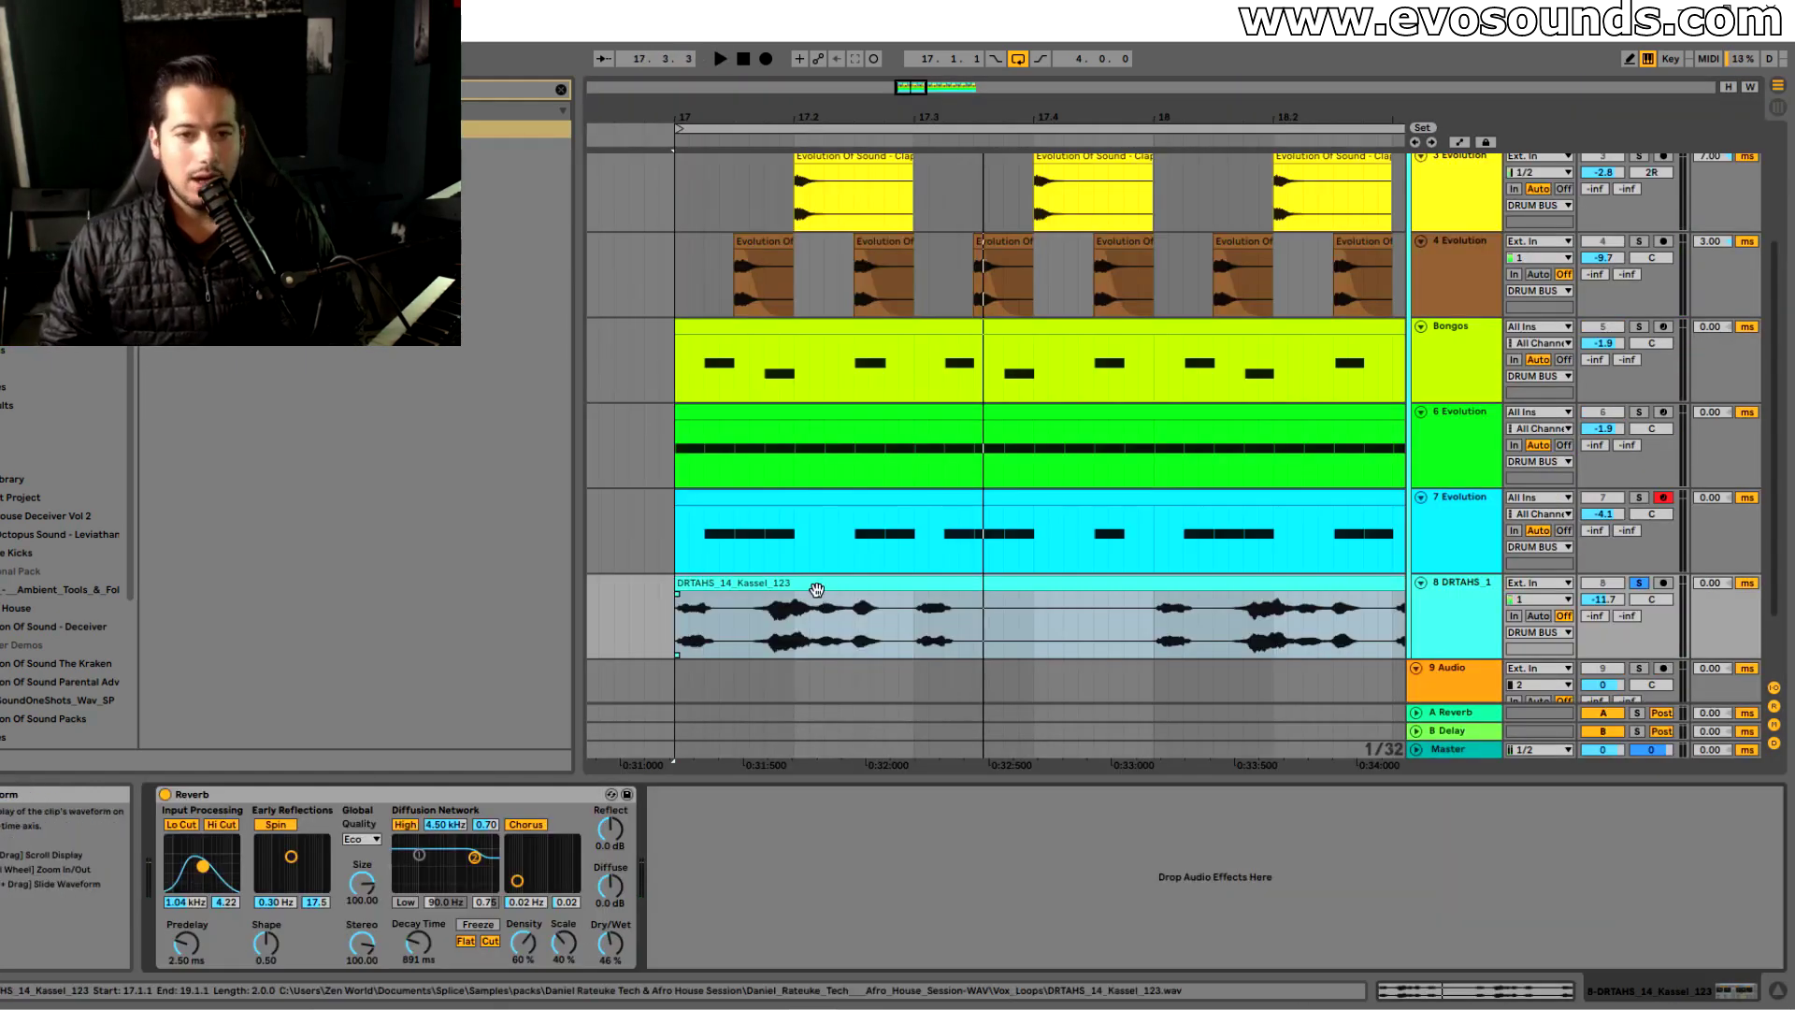
Adjust the DRTAHS_14_Kassel_123 vocal loop's Reverb to a 1.24 kHz input filter, Mid quality and 48% Dry/Wet
click(810, 583)
key(z)
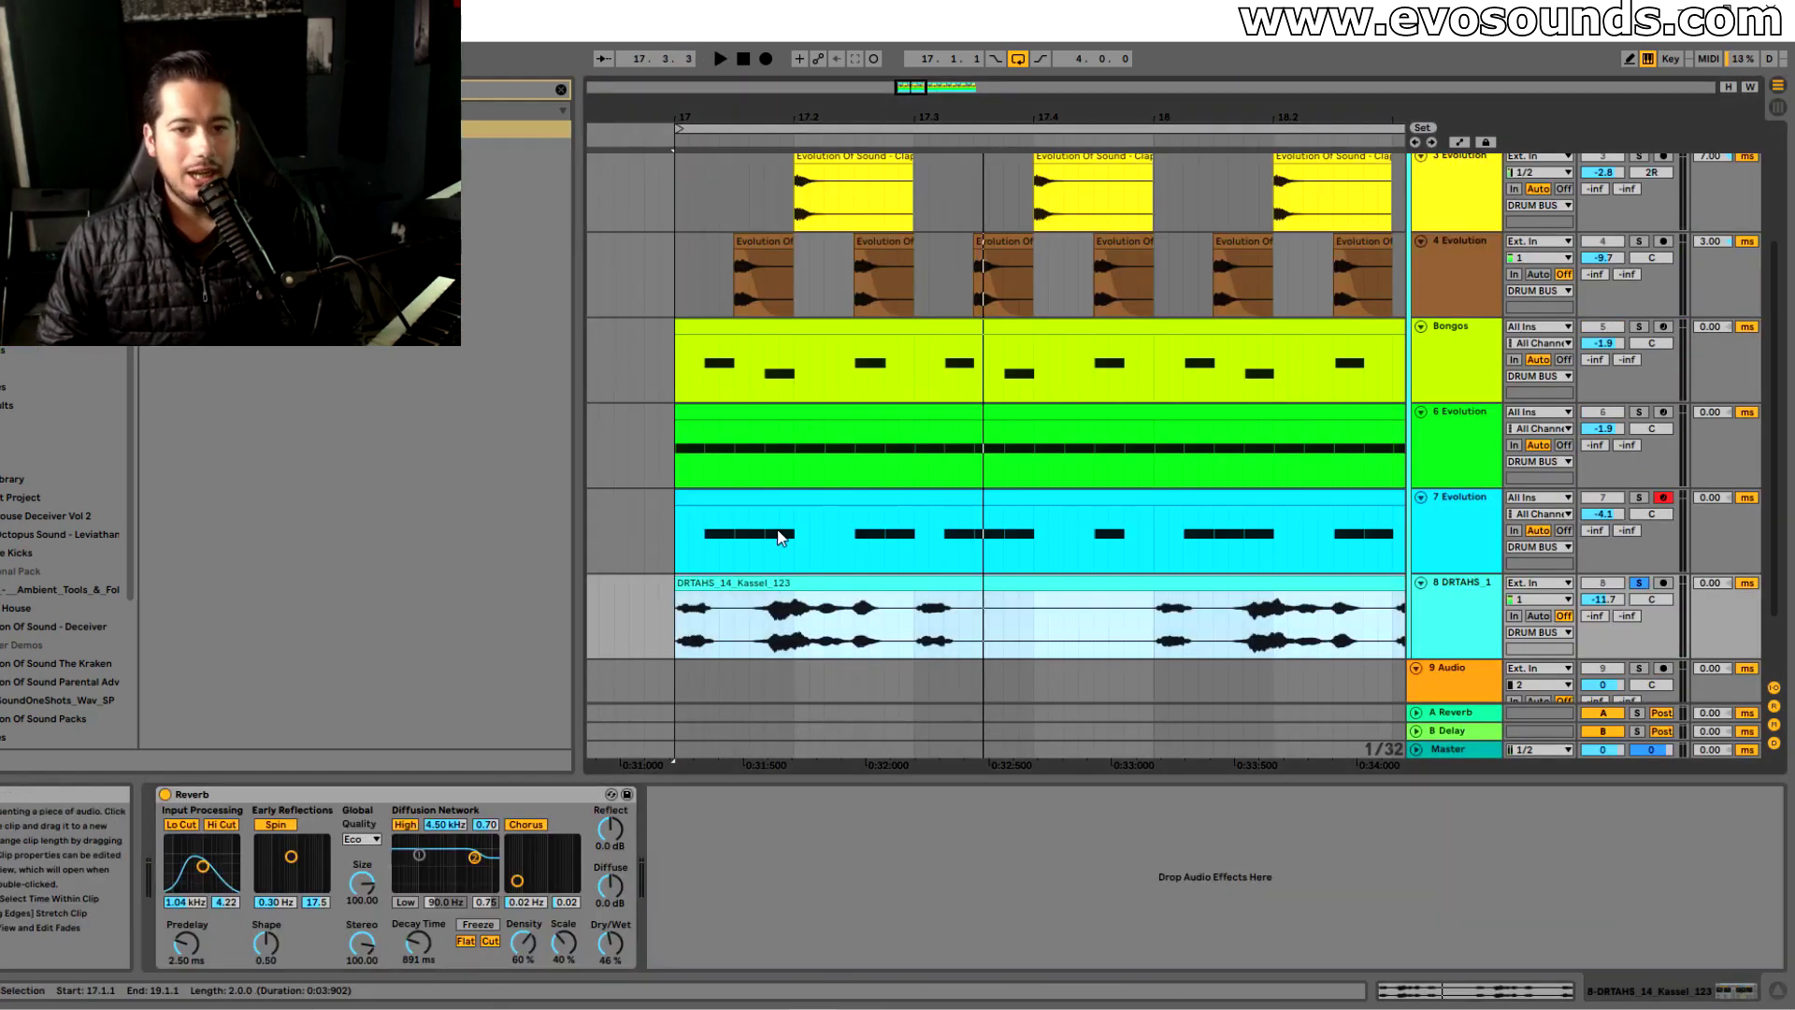
drag(907, 87, 923, 117)
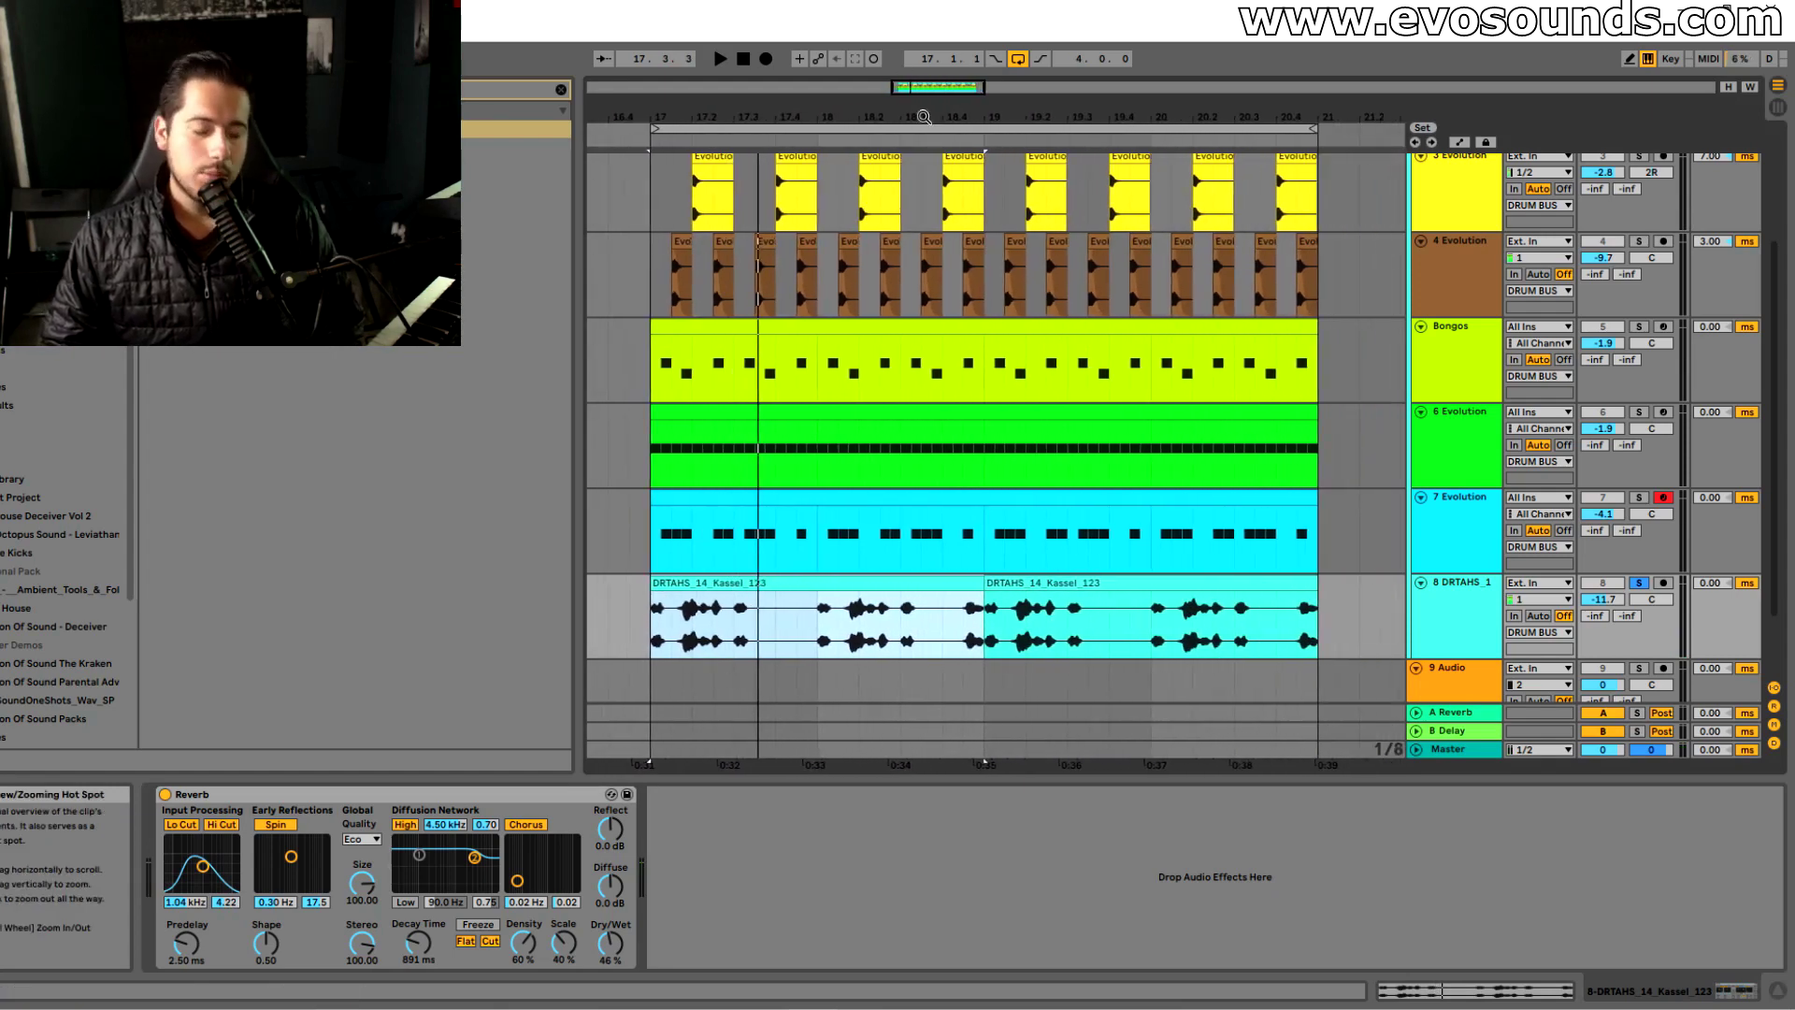
click(203, 867)
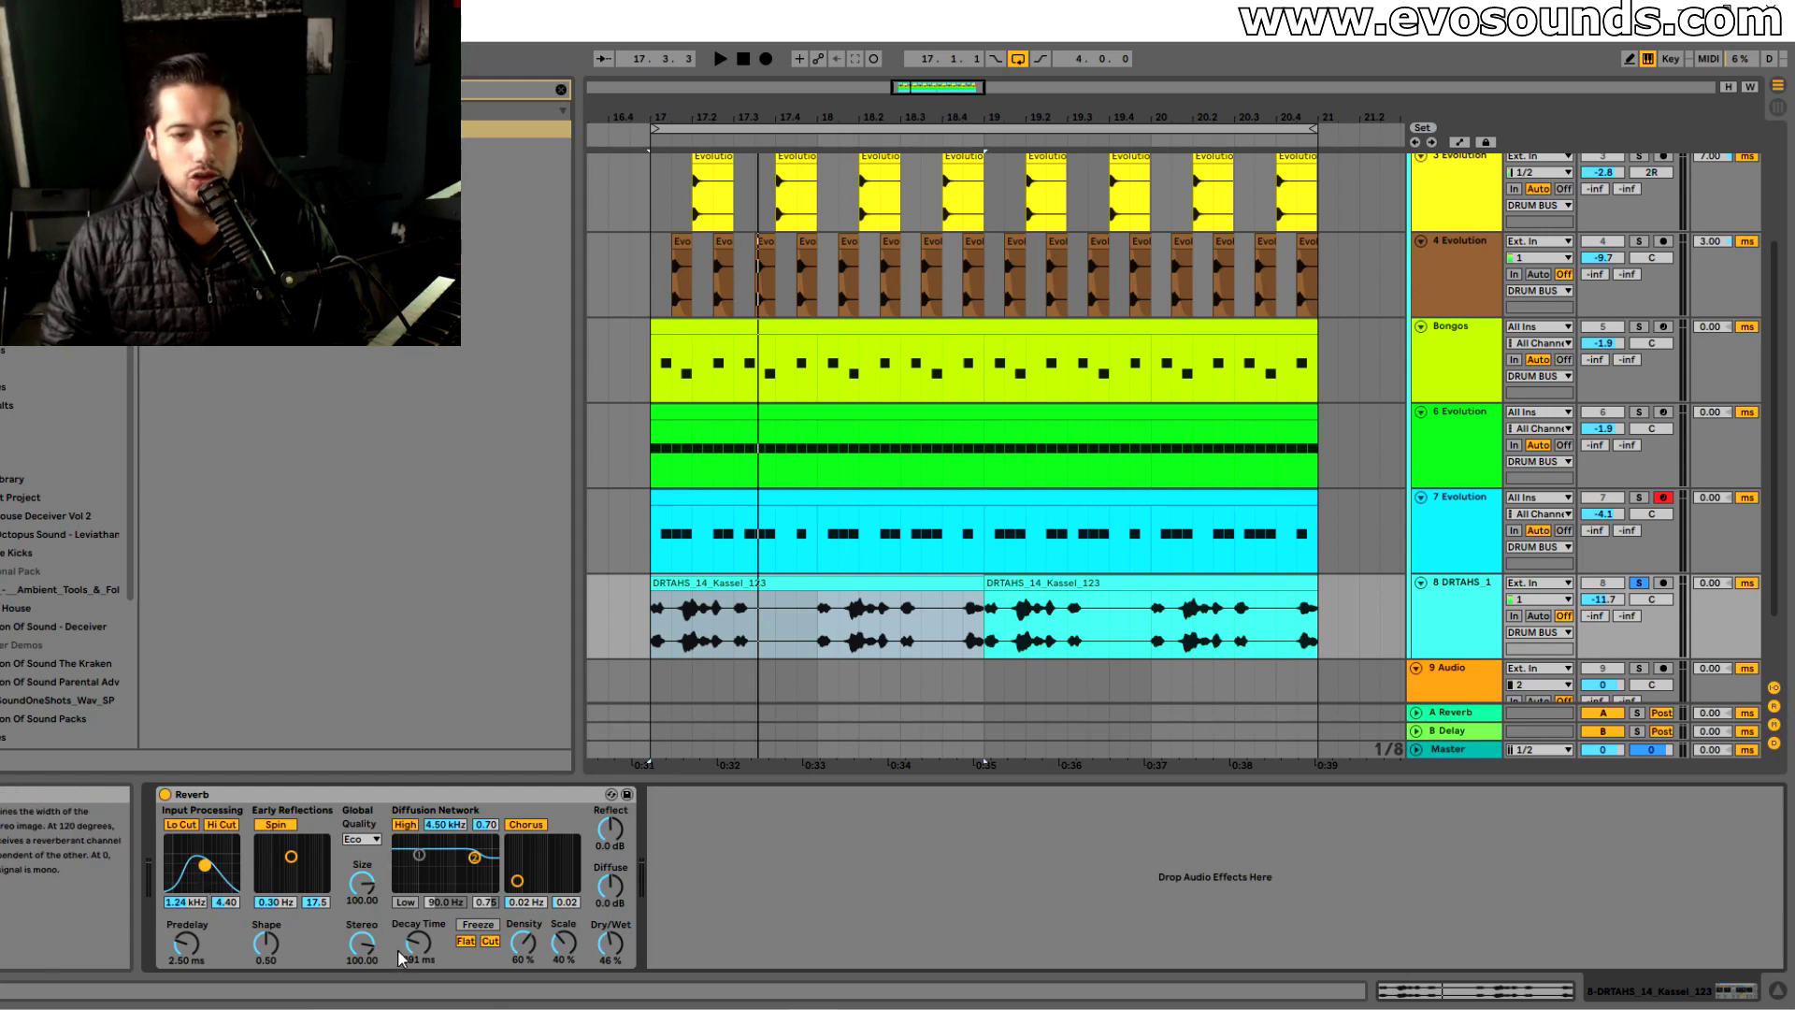
click(363, 840)
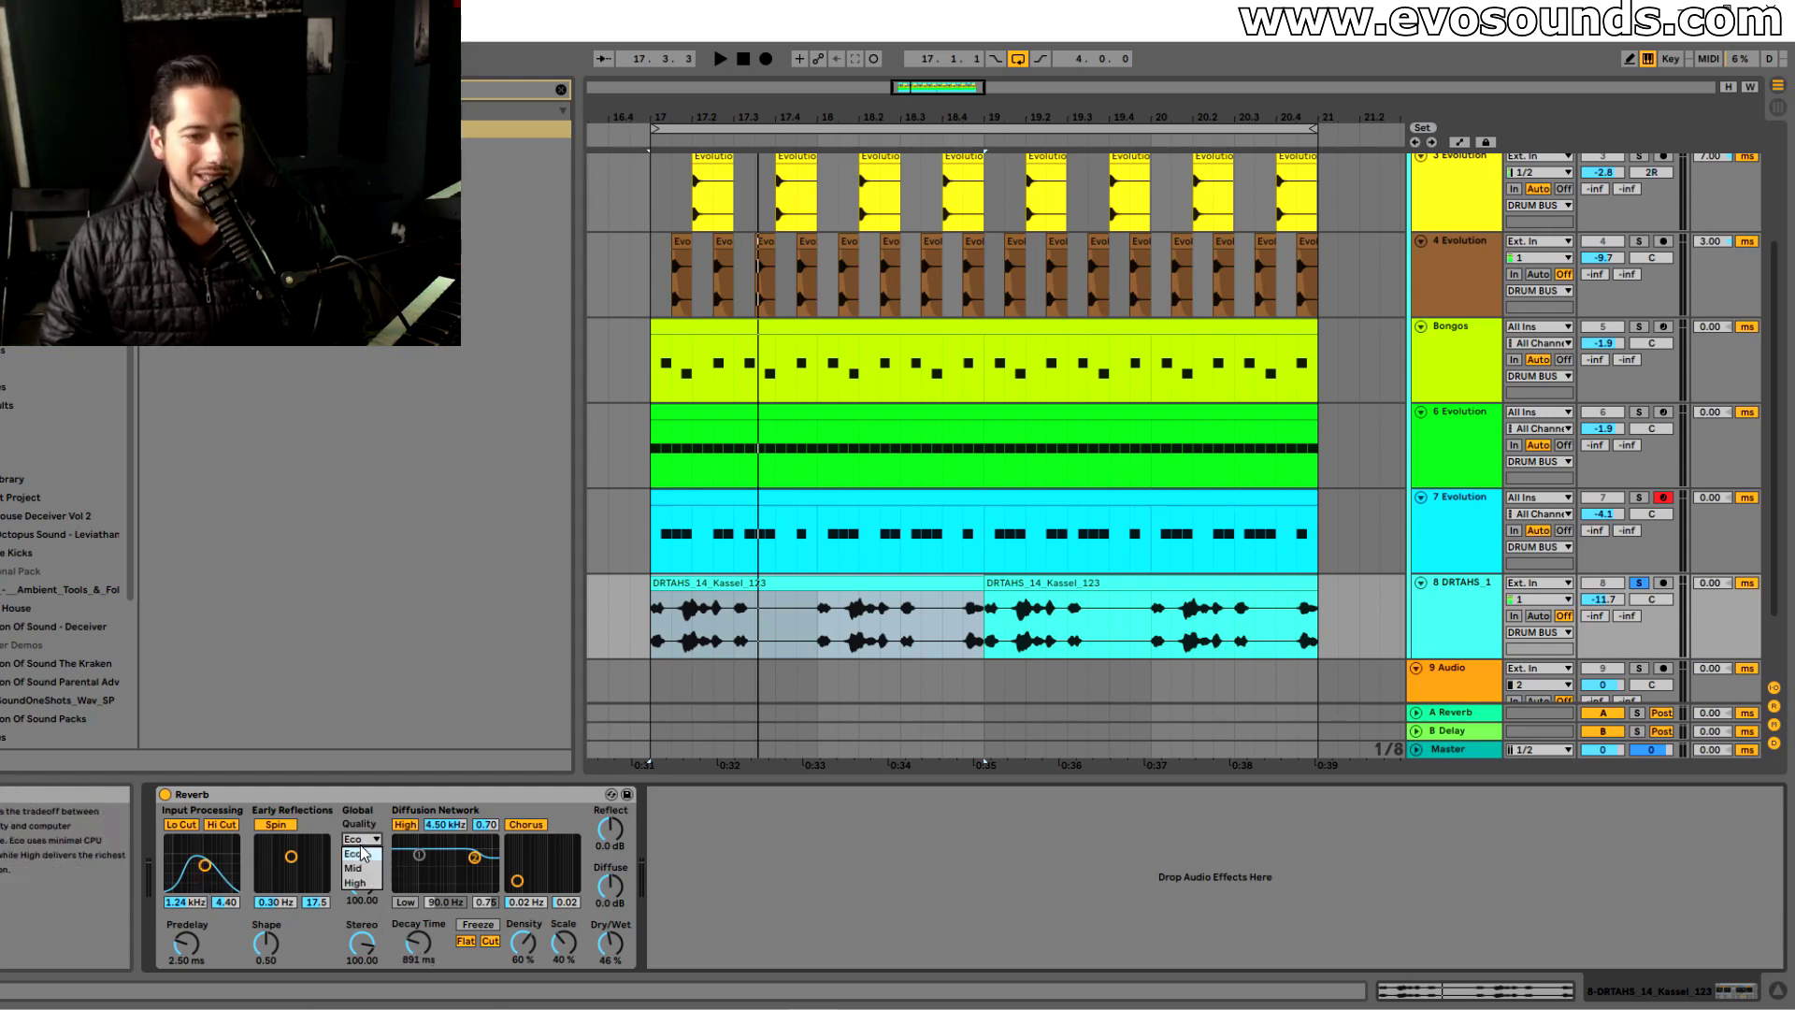
key(space)
drag(608, 947, 609, 951)
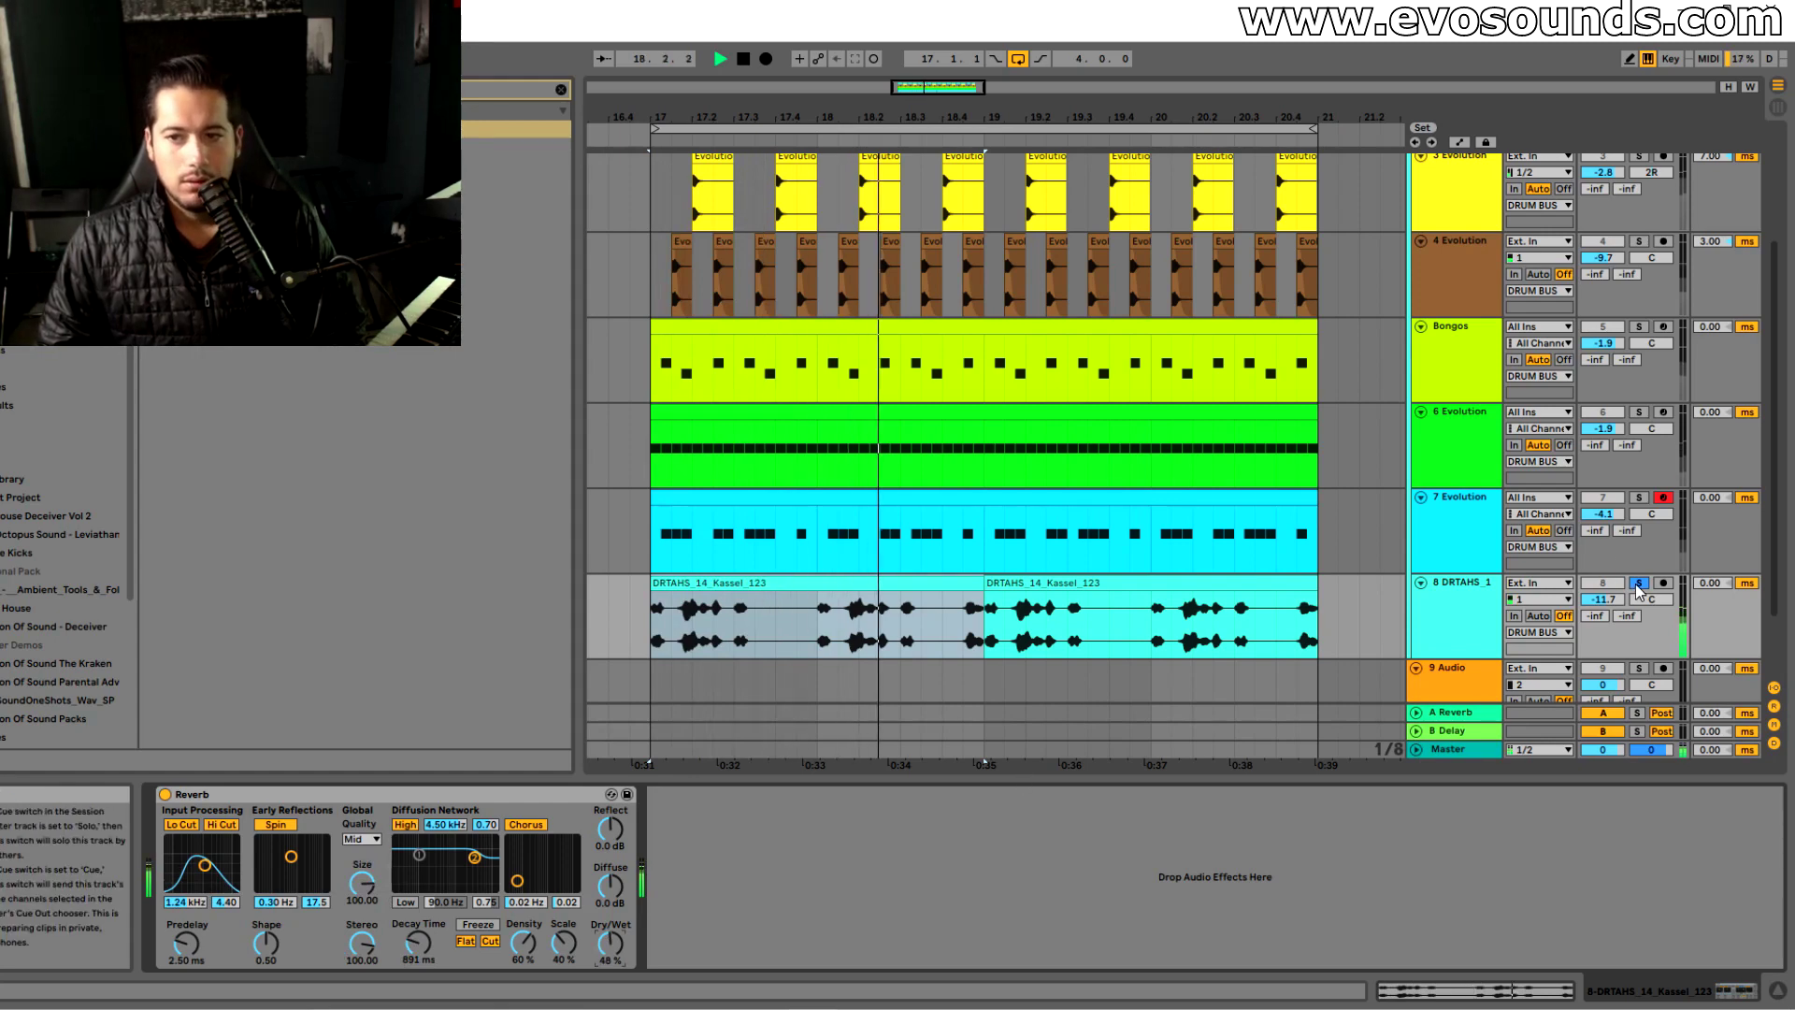
Unsolo the vocal loop track and raise its volume to -10.1 dB against the full groove
click(1638, 585)
click(748, 586)
key(space)
drag(1599, 600, 1599, 591)
click(743, 628)
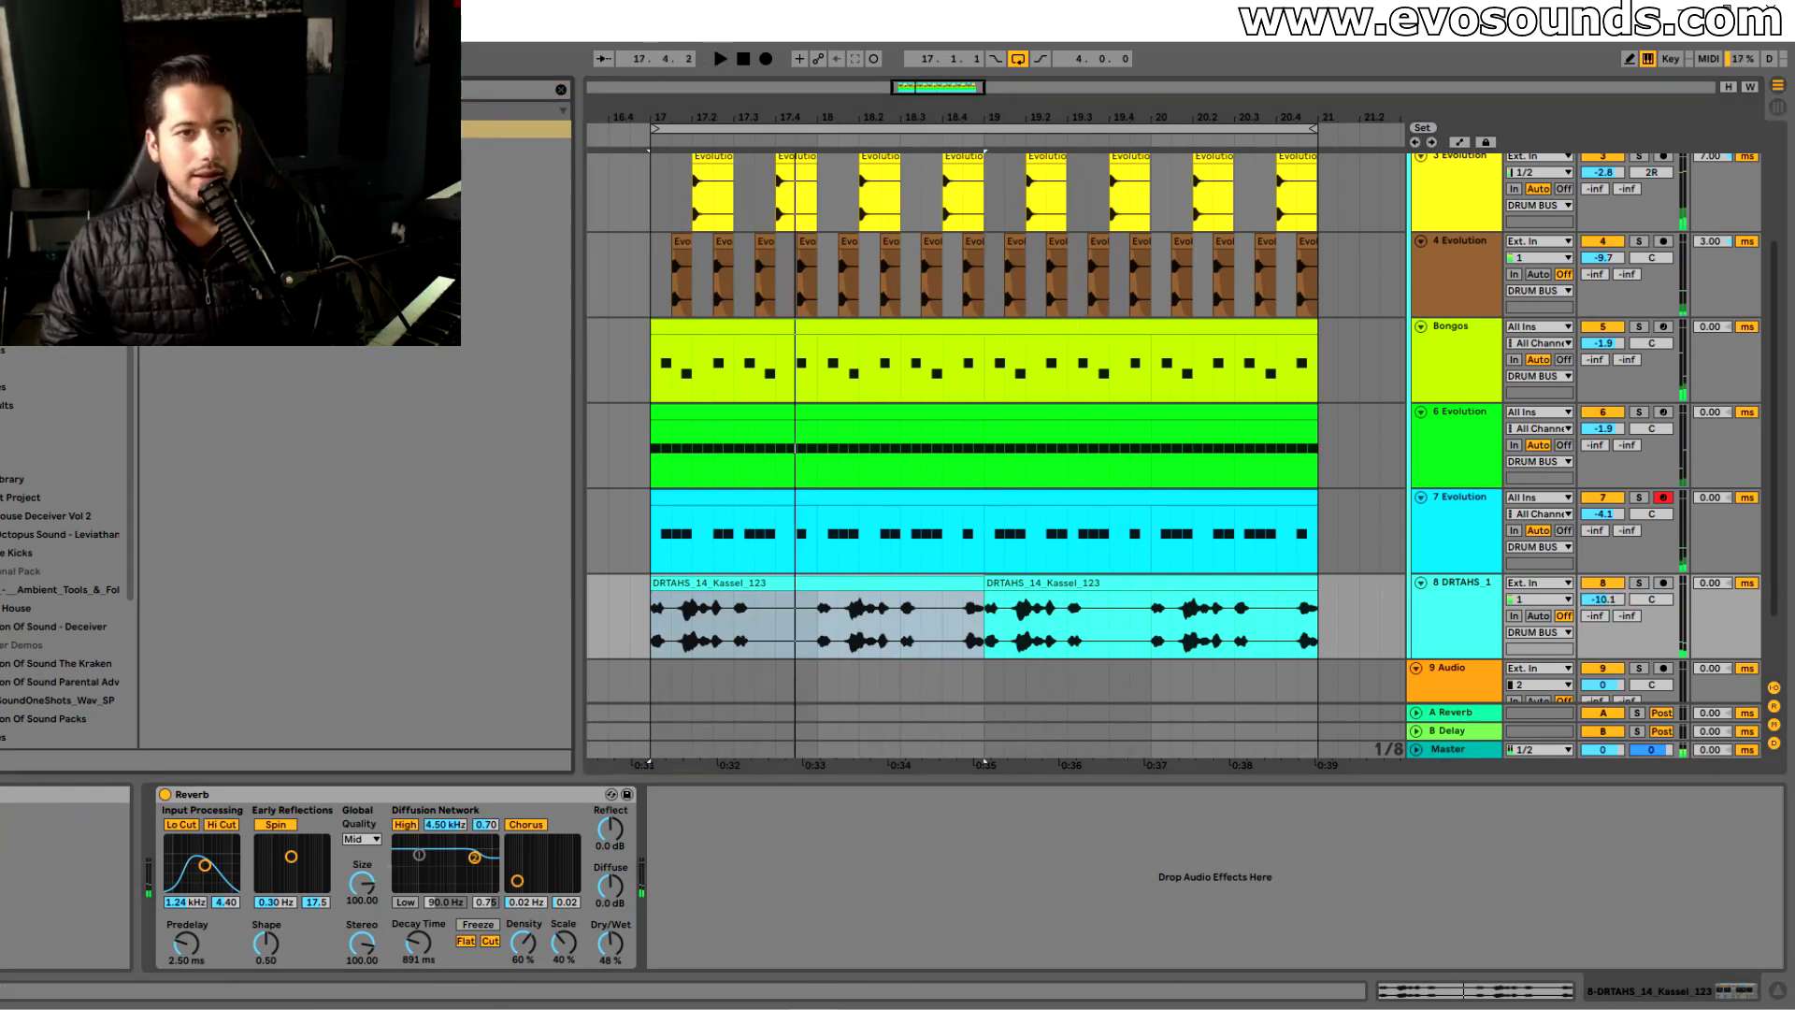
Load EQ Eight after the vocal loop's Reverb, cut the lows below about 200 Hz and boost 5.87 kHz by 2.11 dB
key(ctrl+f)
drag(819, 827, 818, 832)
key(space)
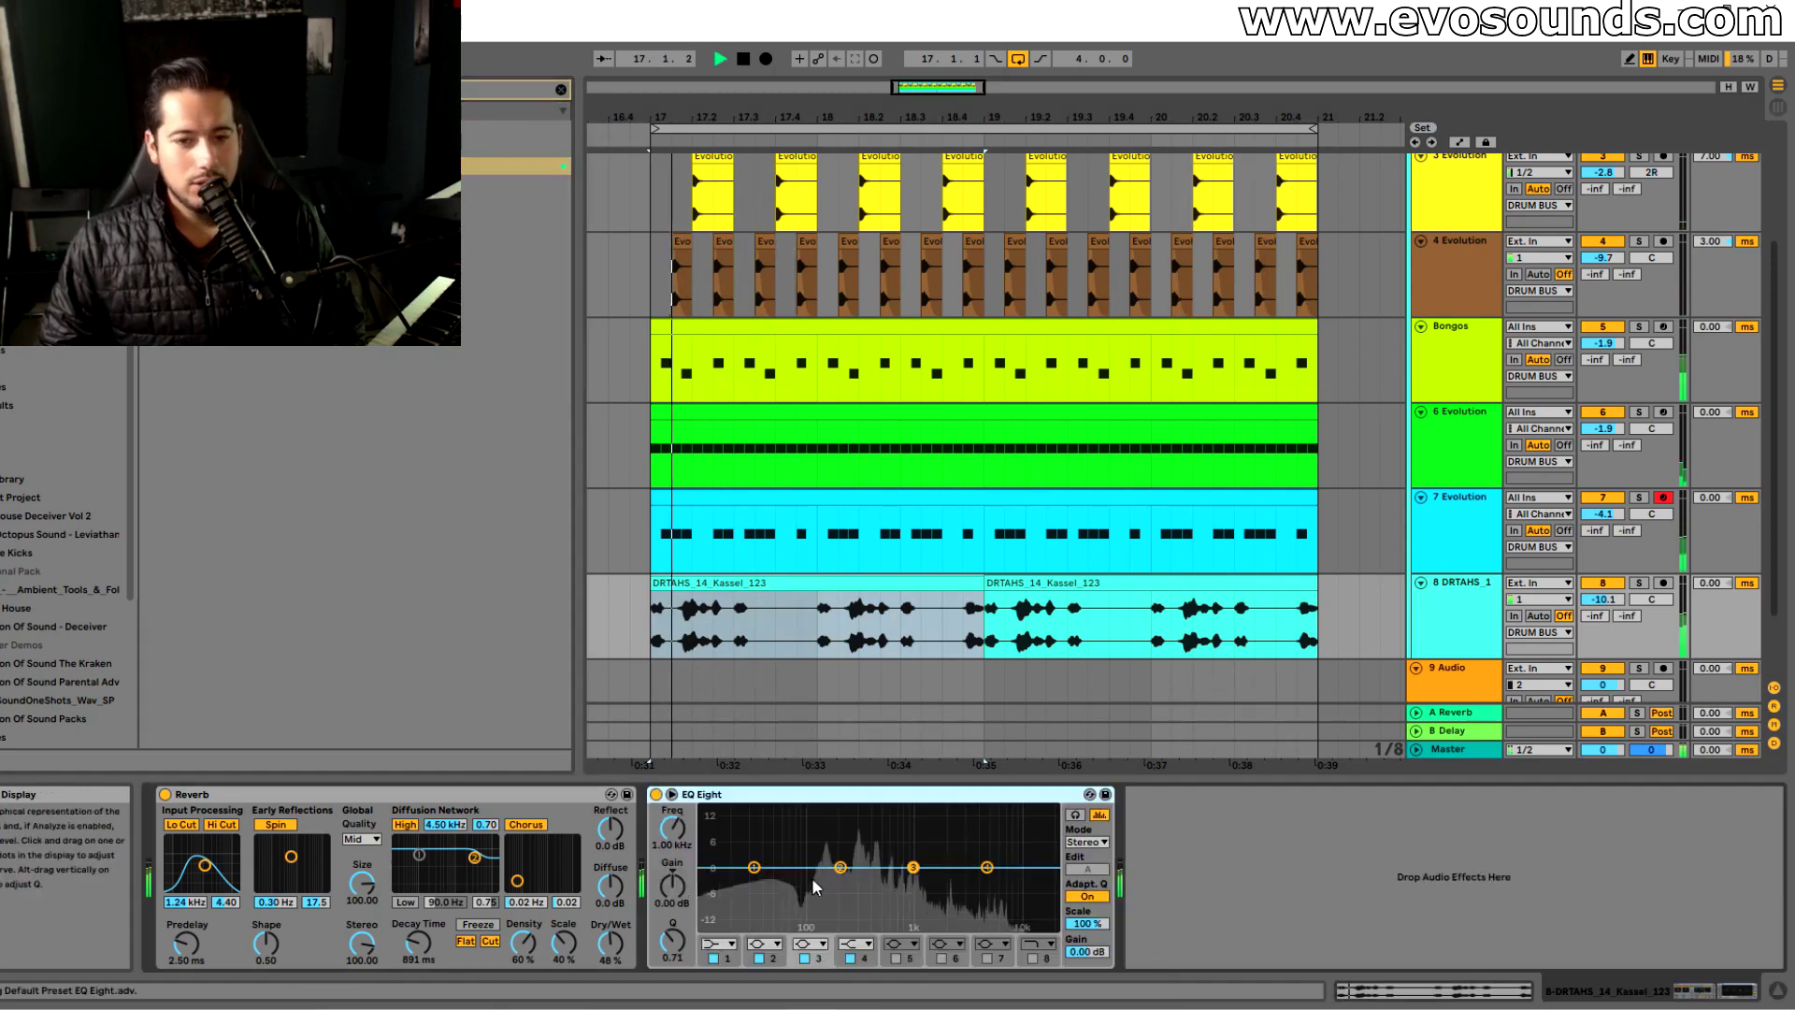
click(765, 945)
click(767, 844)
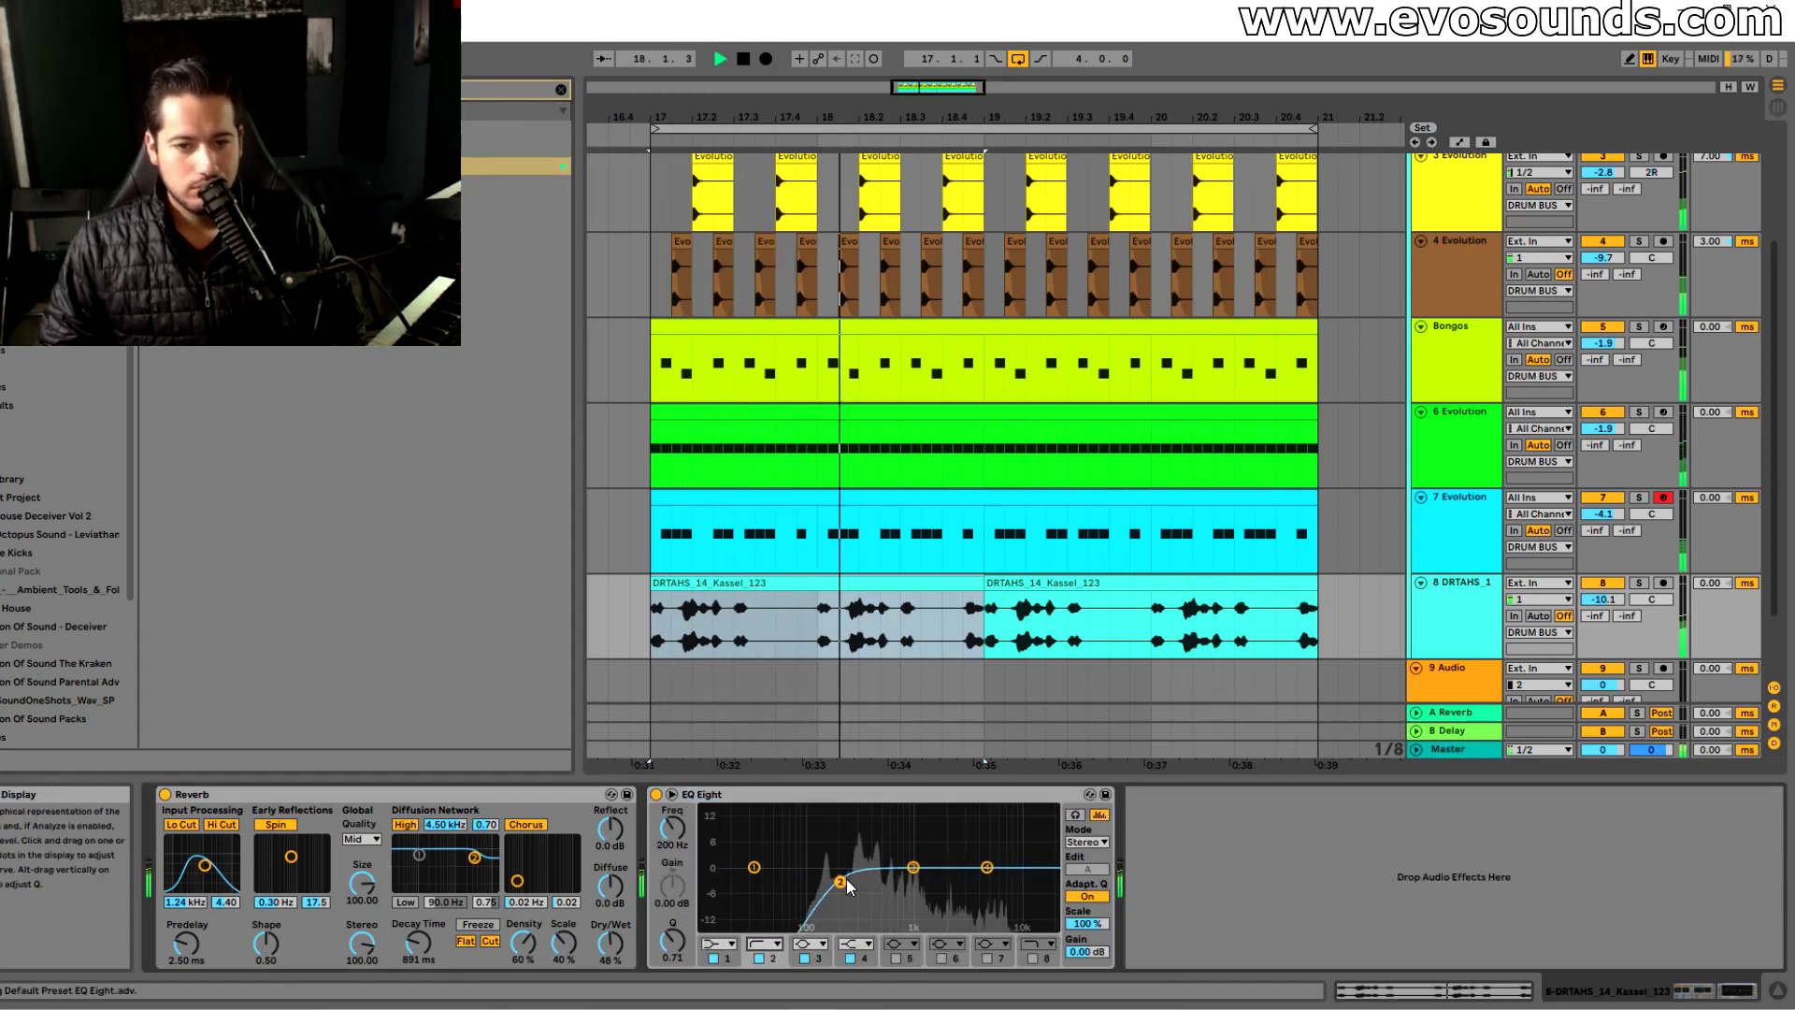
drag(914, 867, 993, 858)
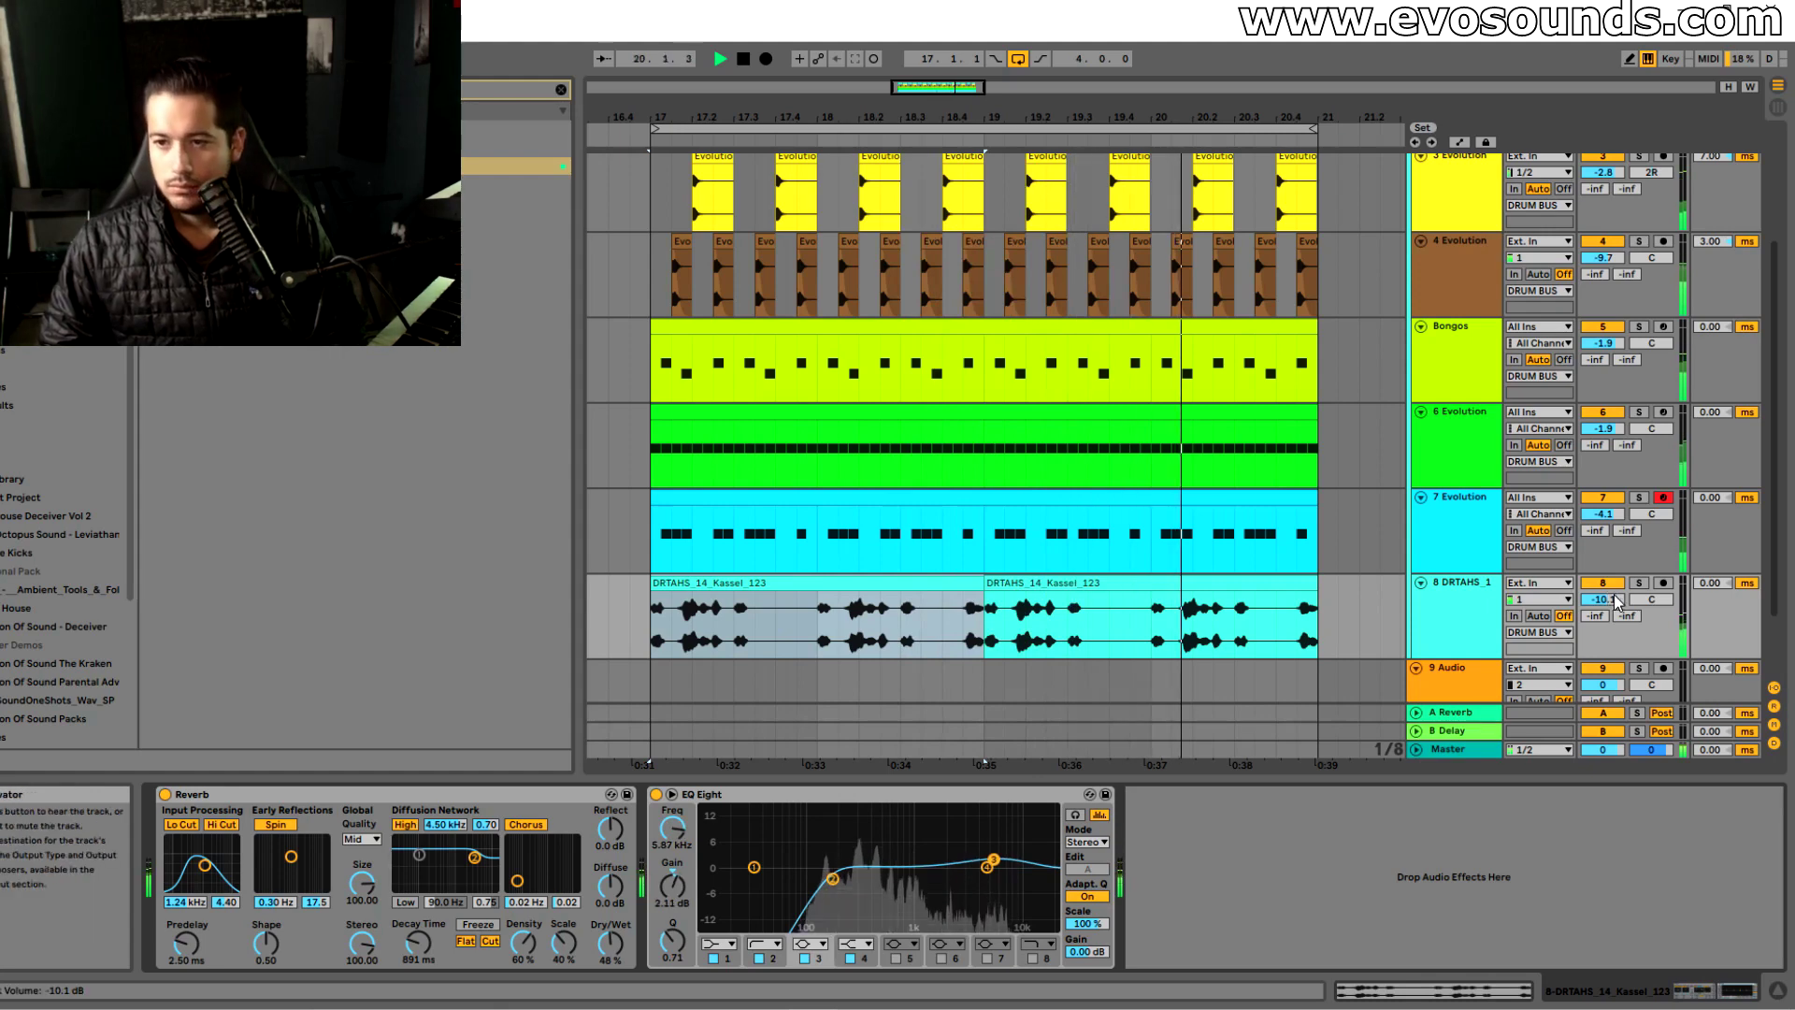
Load LFOTool on the vocal loop track and raise the middle point of its volume curve to full level
click(561, 91)
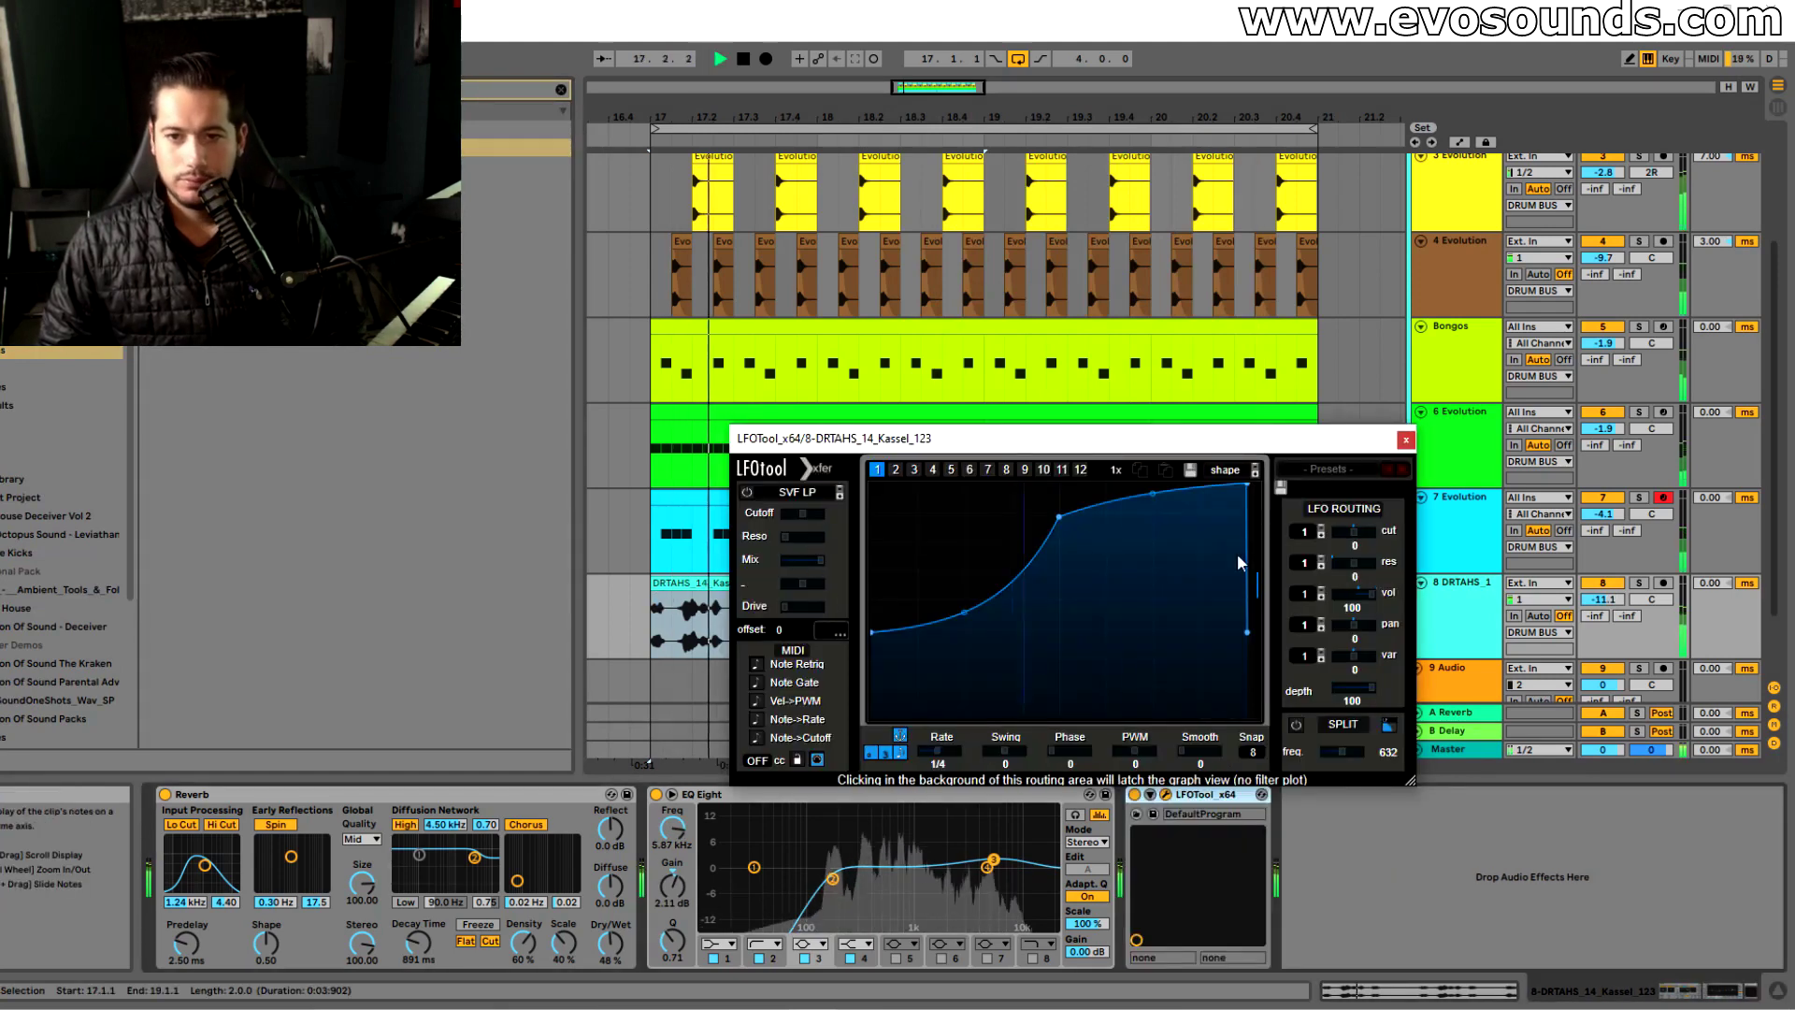
drag(1060, 518, 1059, 483)
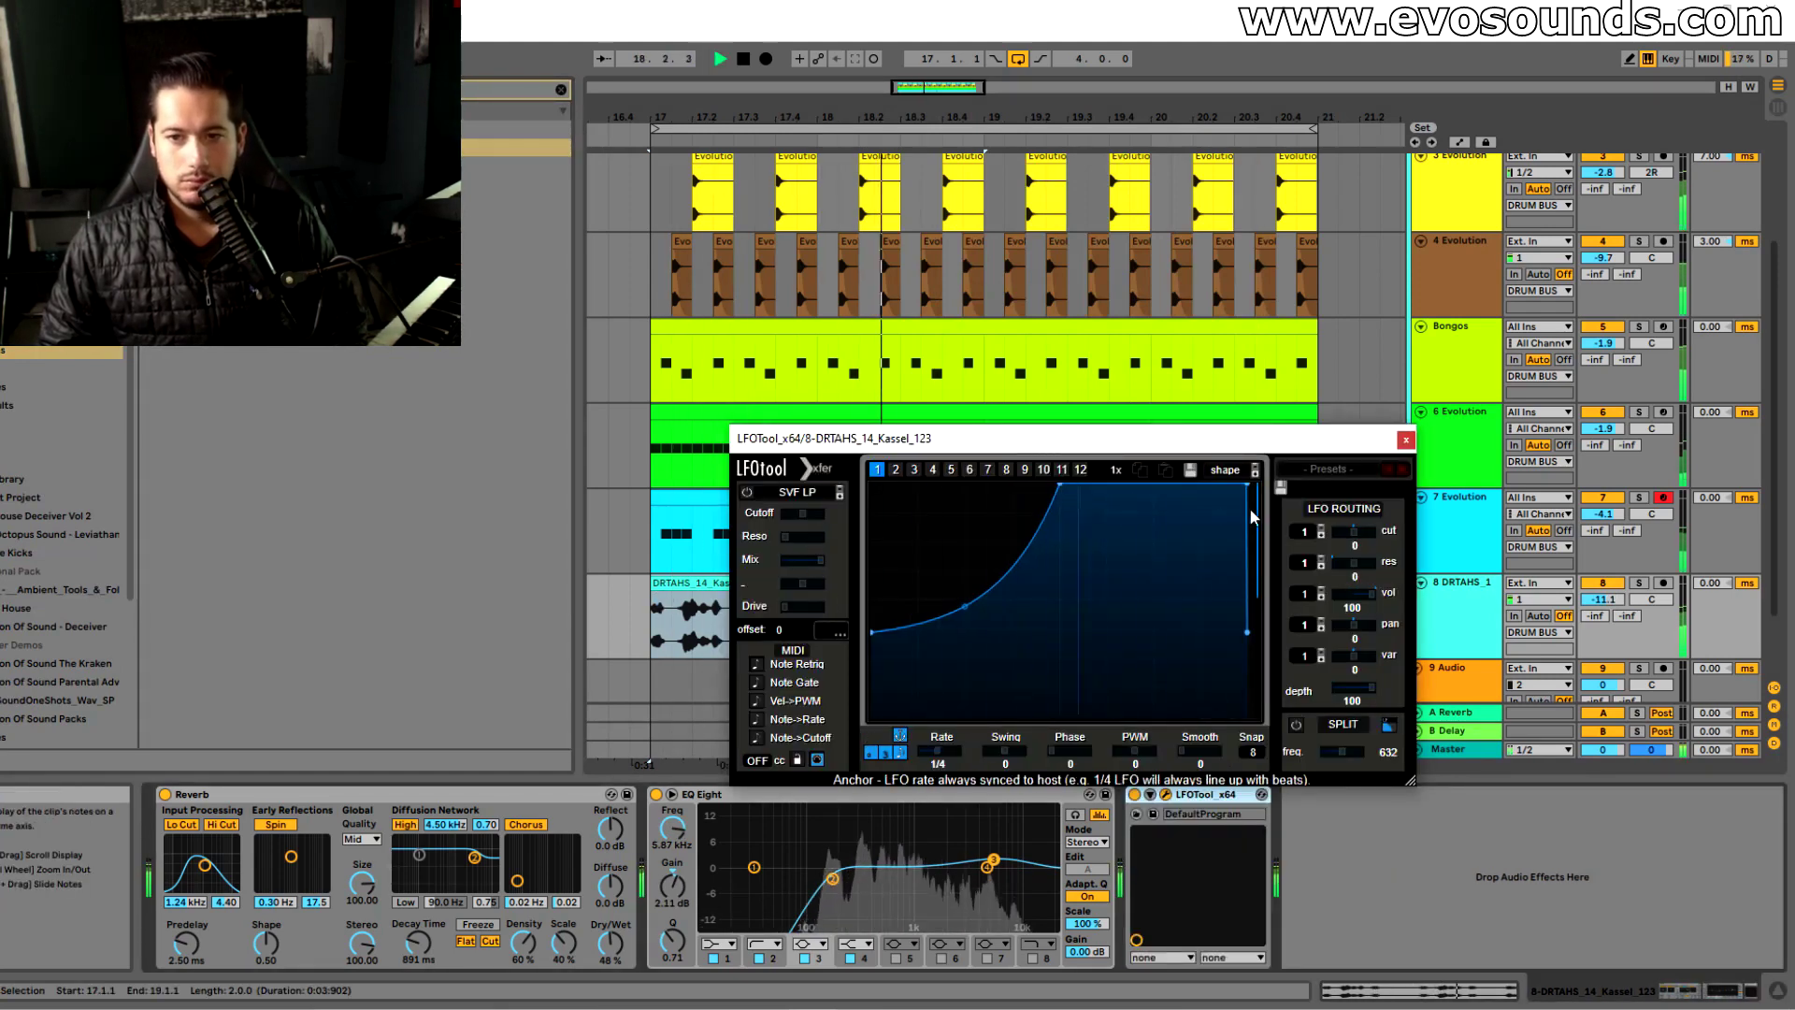
click(1405, 440)
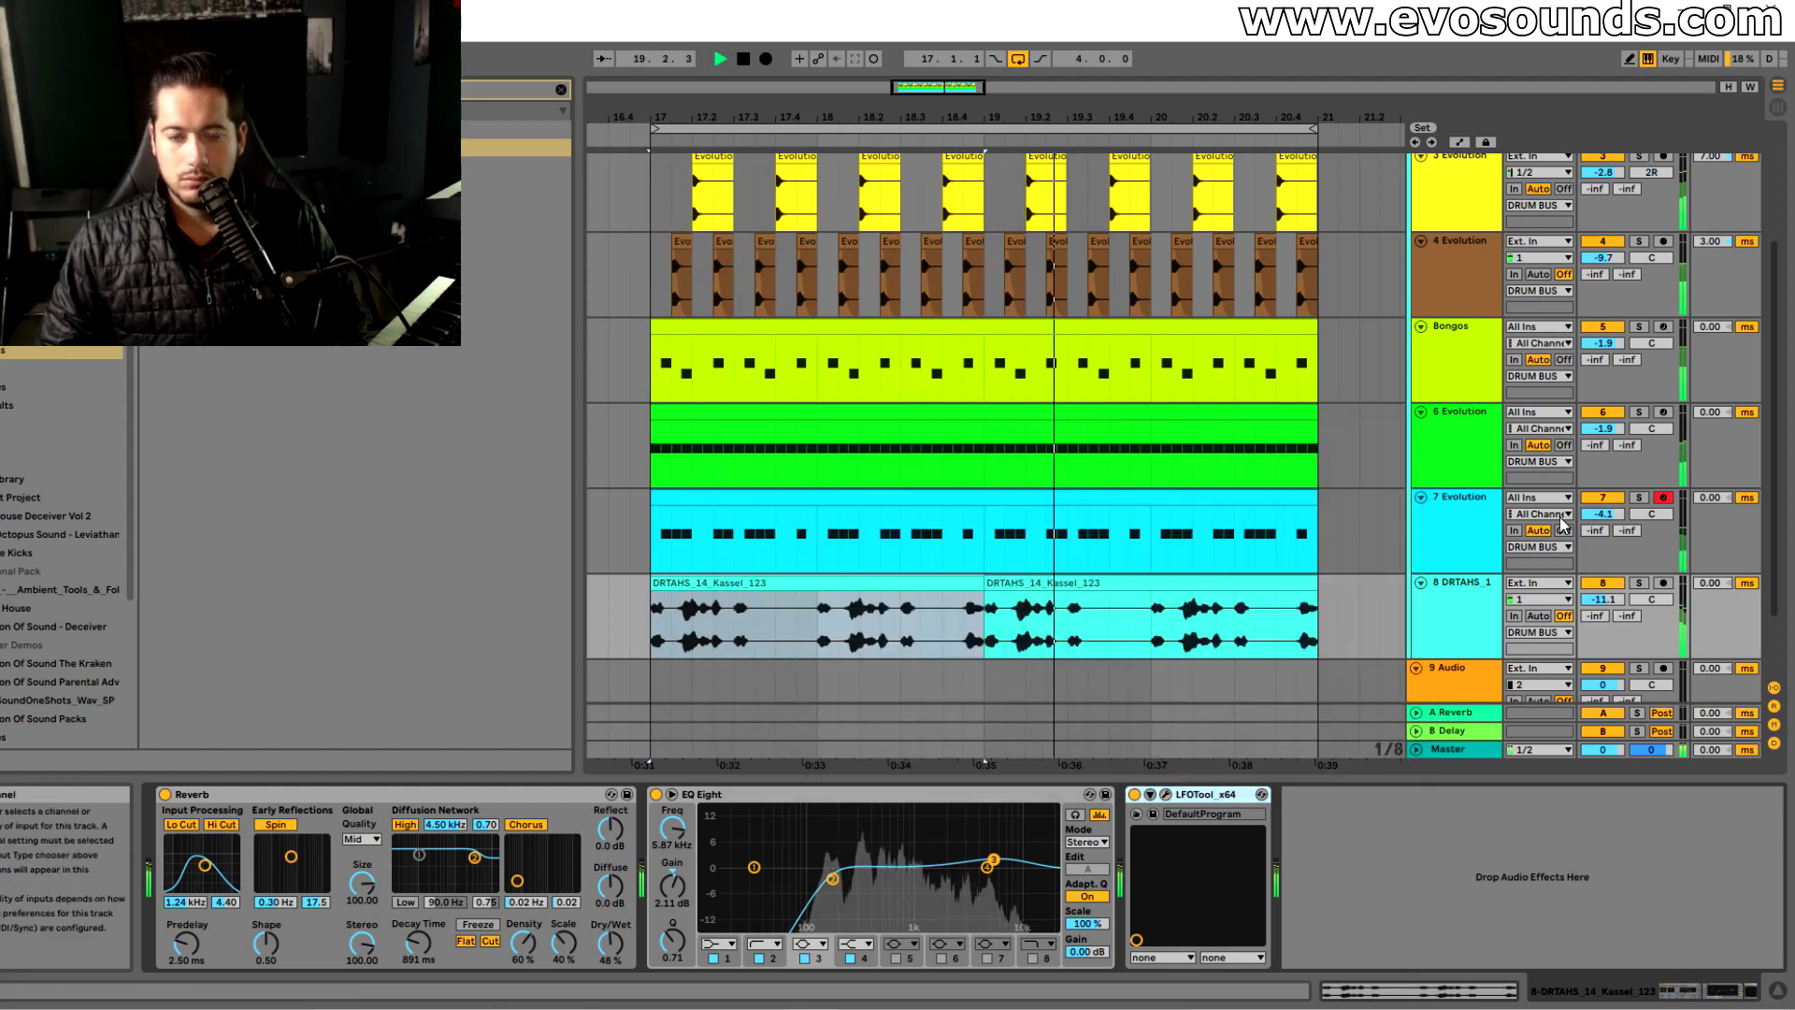
Stop playback, switch to Session View and load Ozone 9 on the Master track
scroll(1435, 519, up, 3)
scroll(1431, 524, down, 2)
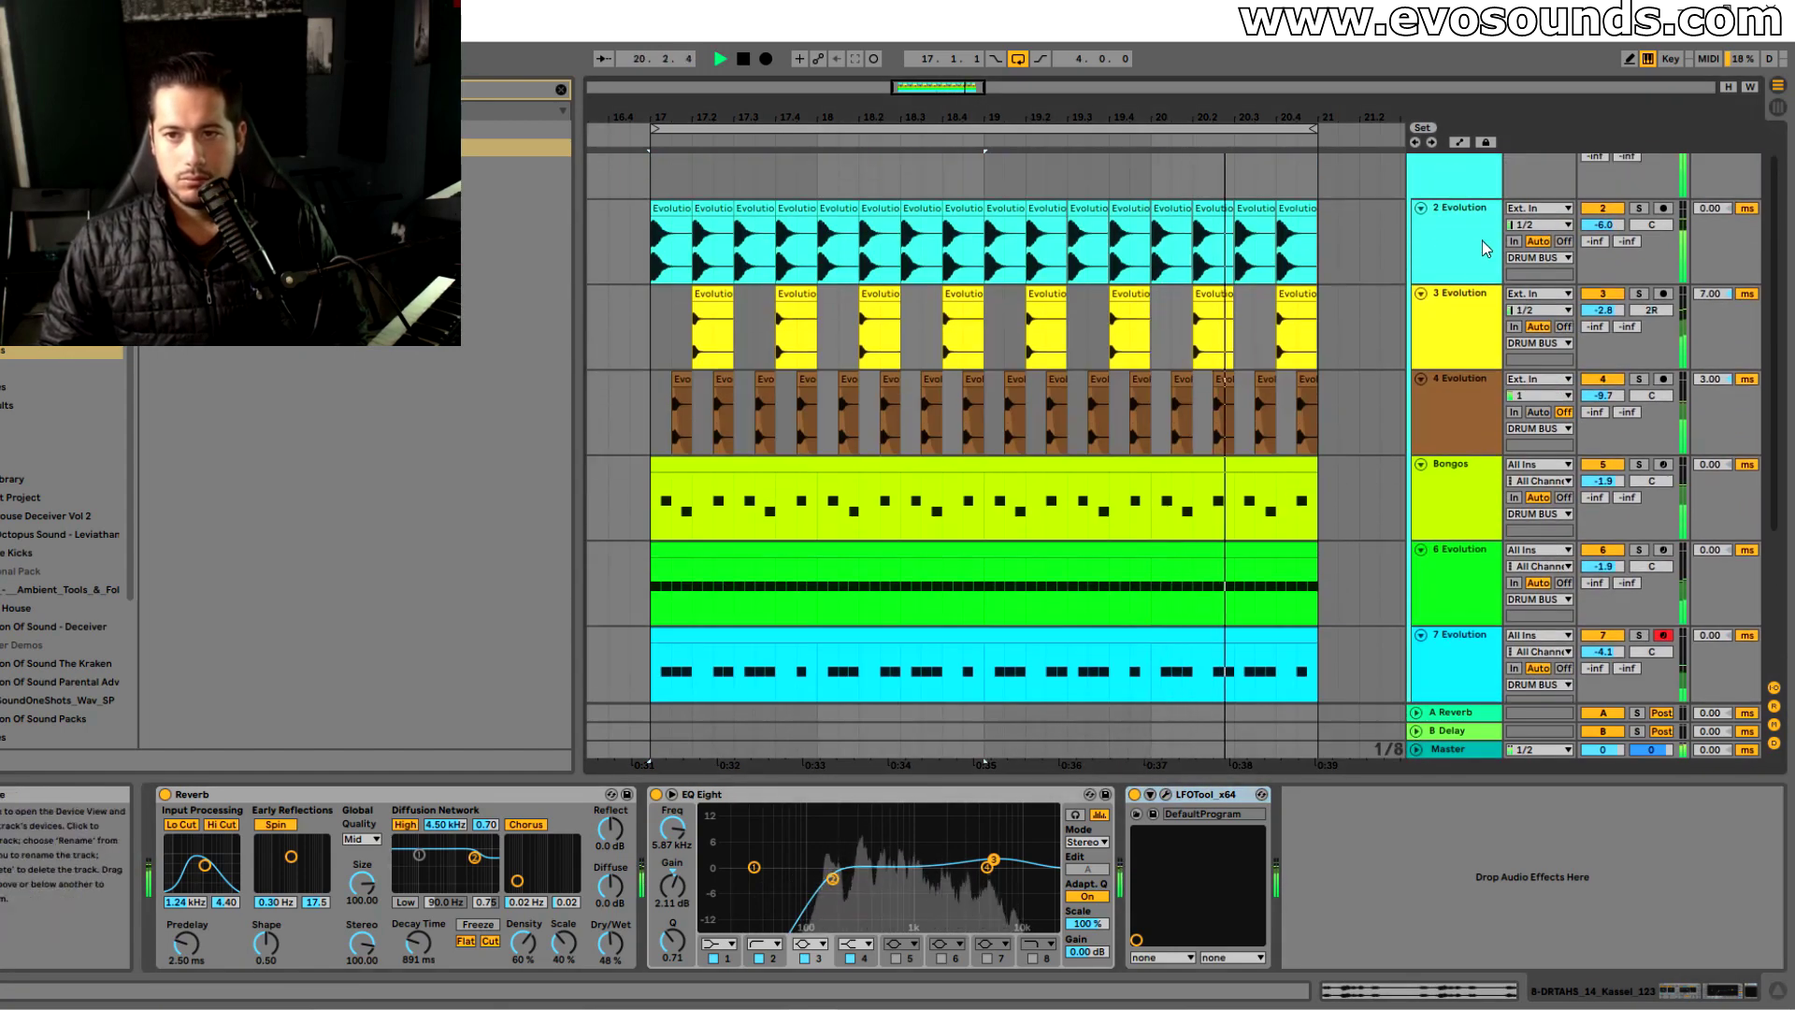
key(space)
key(Tab)
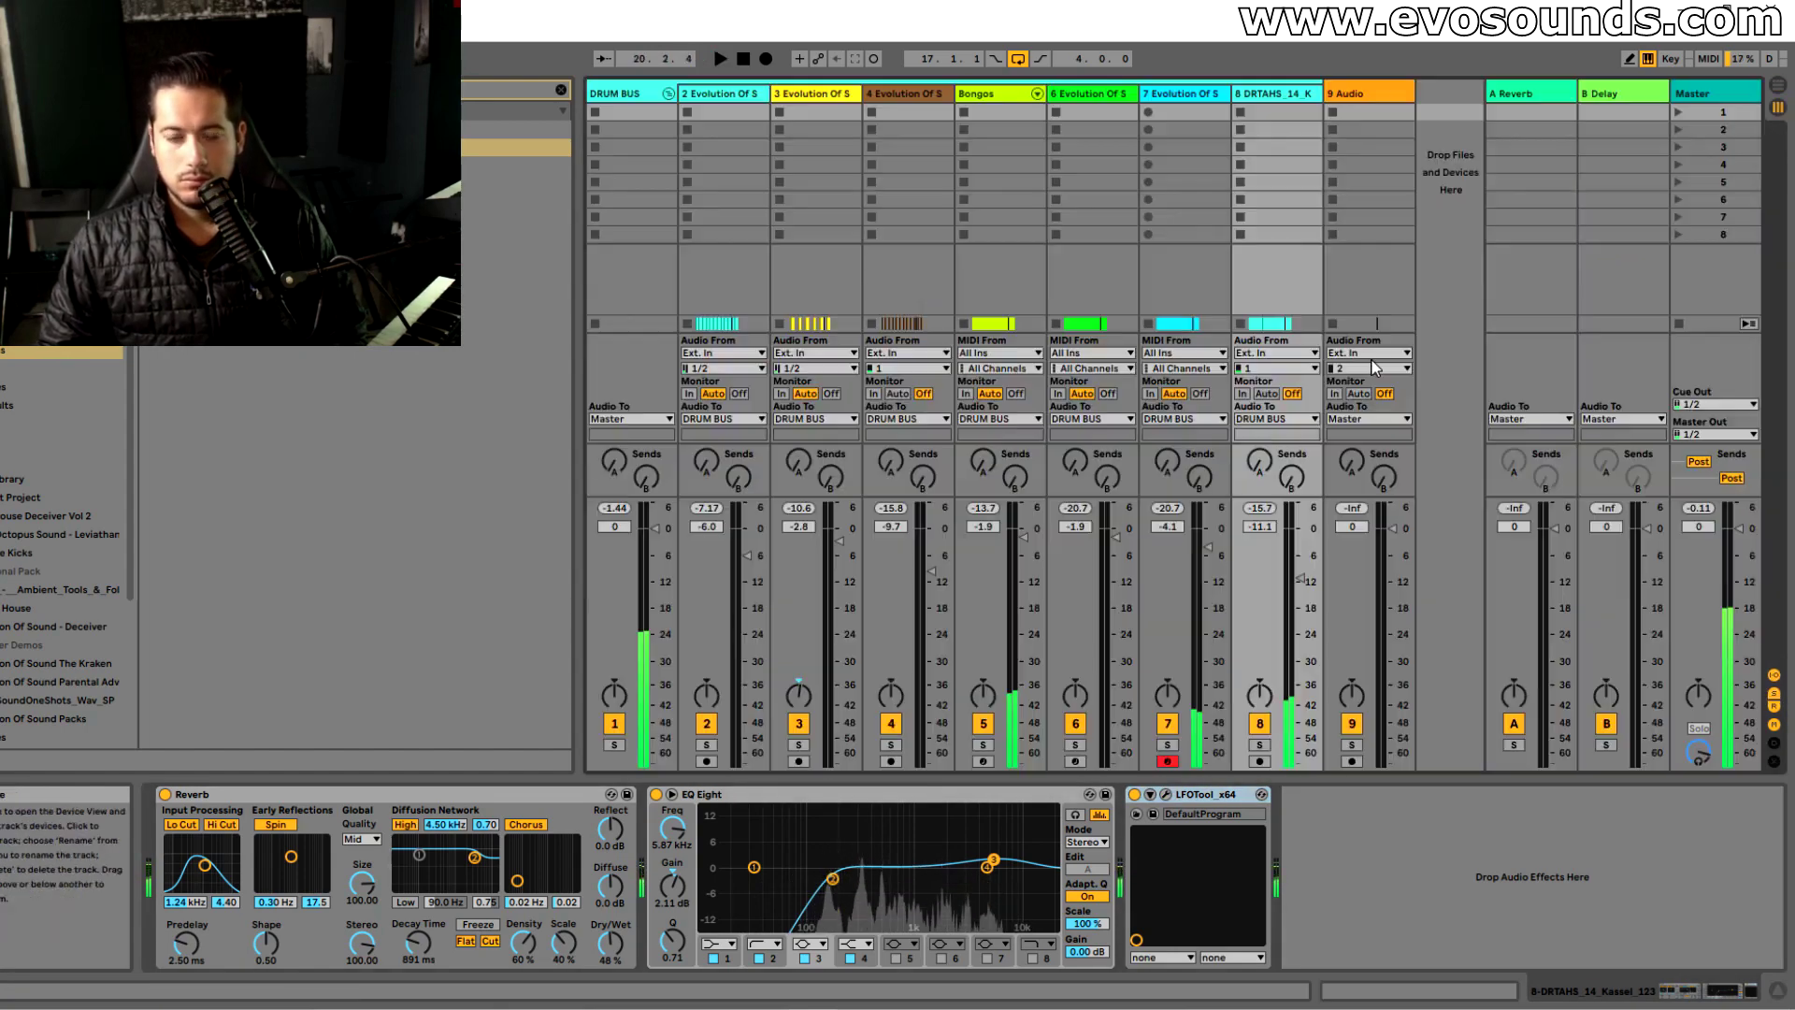
click(1674, 95)
click(559, 89)
text(pro)
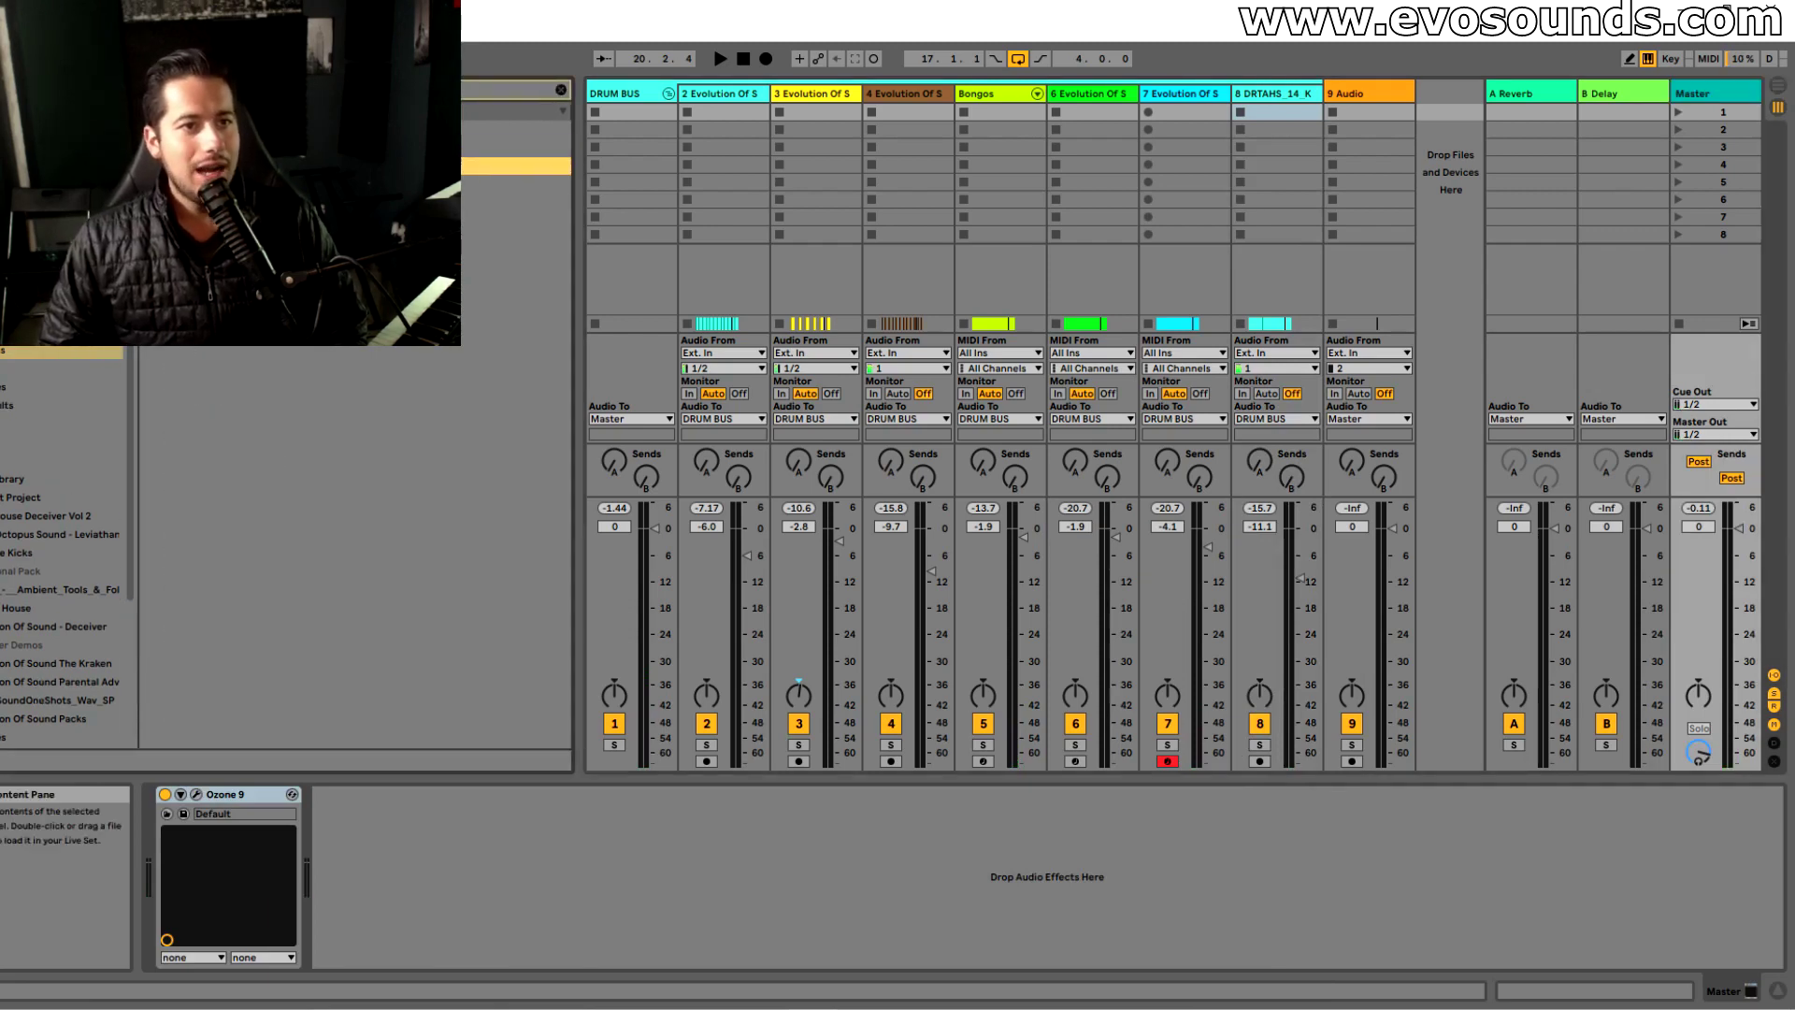
Add SPAN after Ozone 9 on the Master and isolate the peak around 2.92 kHz while the groove plays
key(Tab)
key(space)
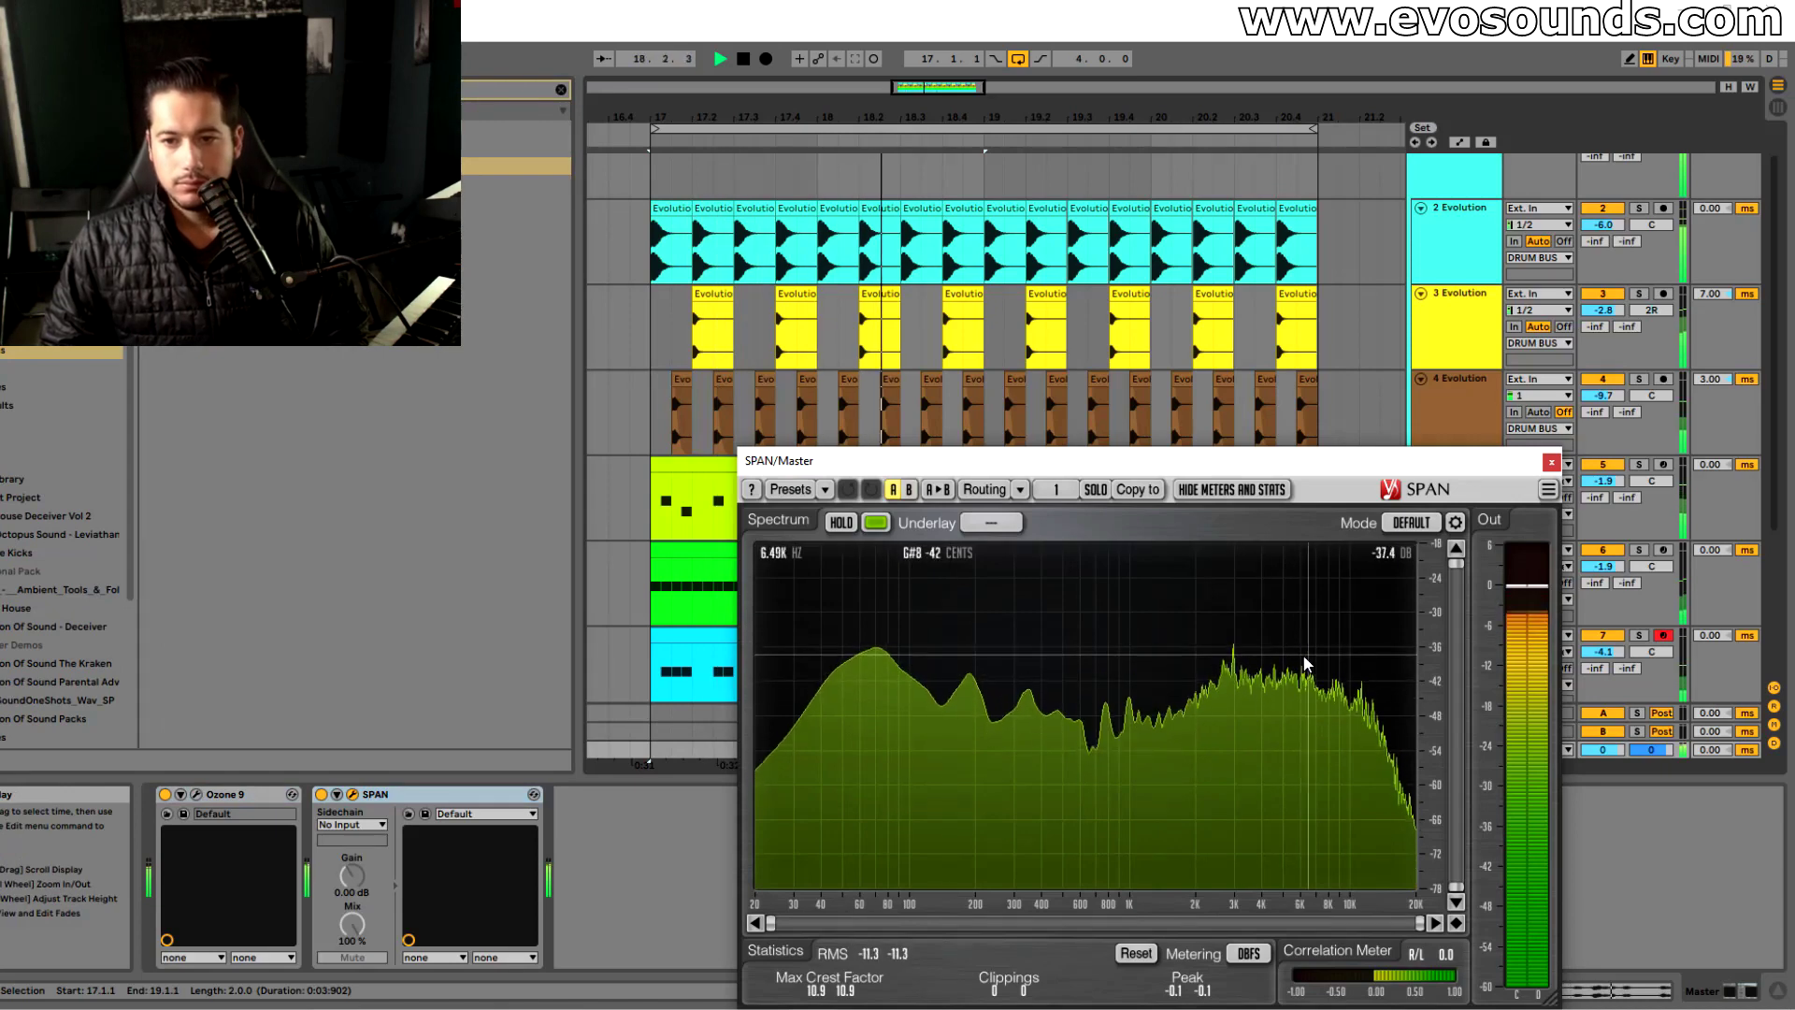
ctrl+click(1232, 656)
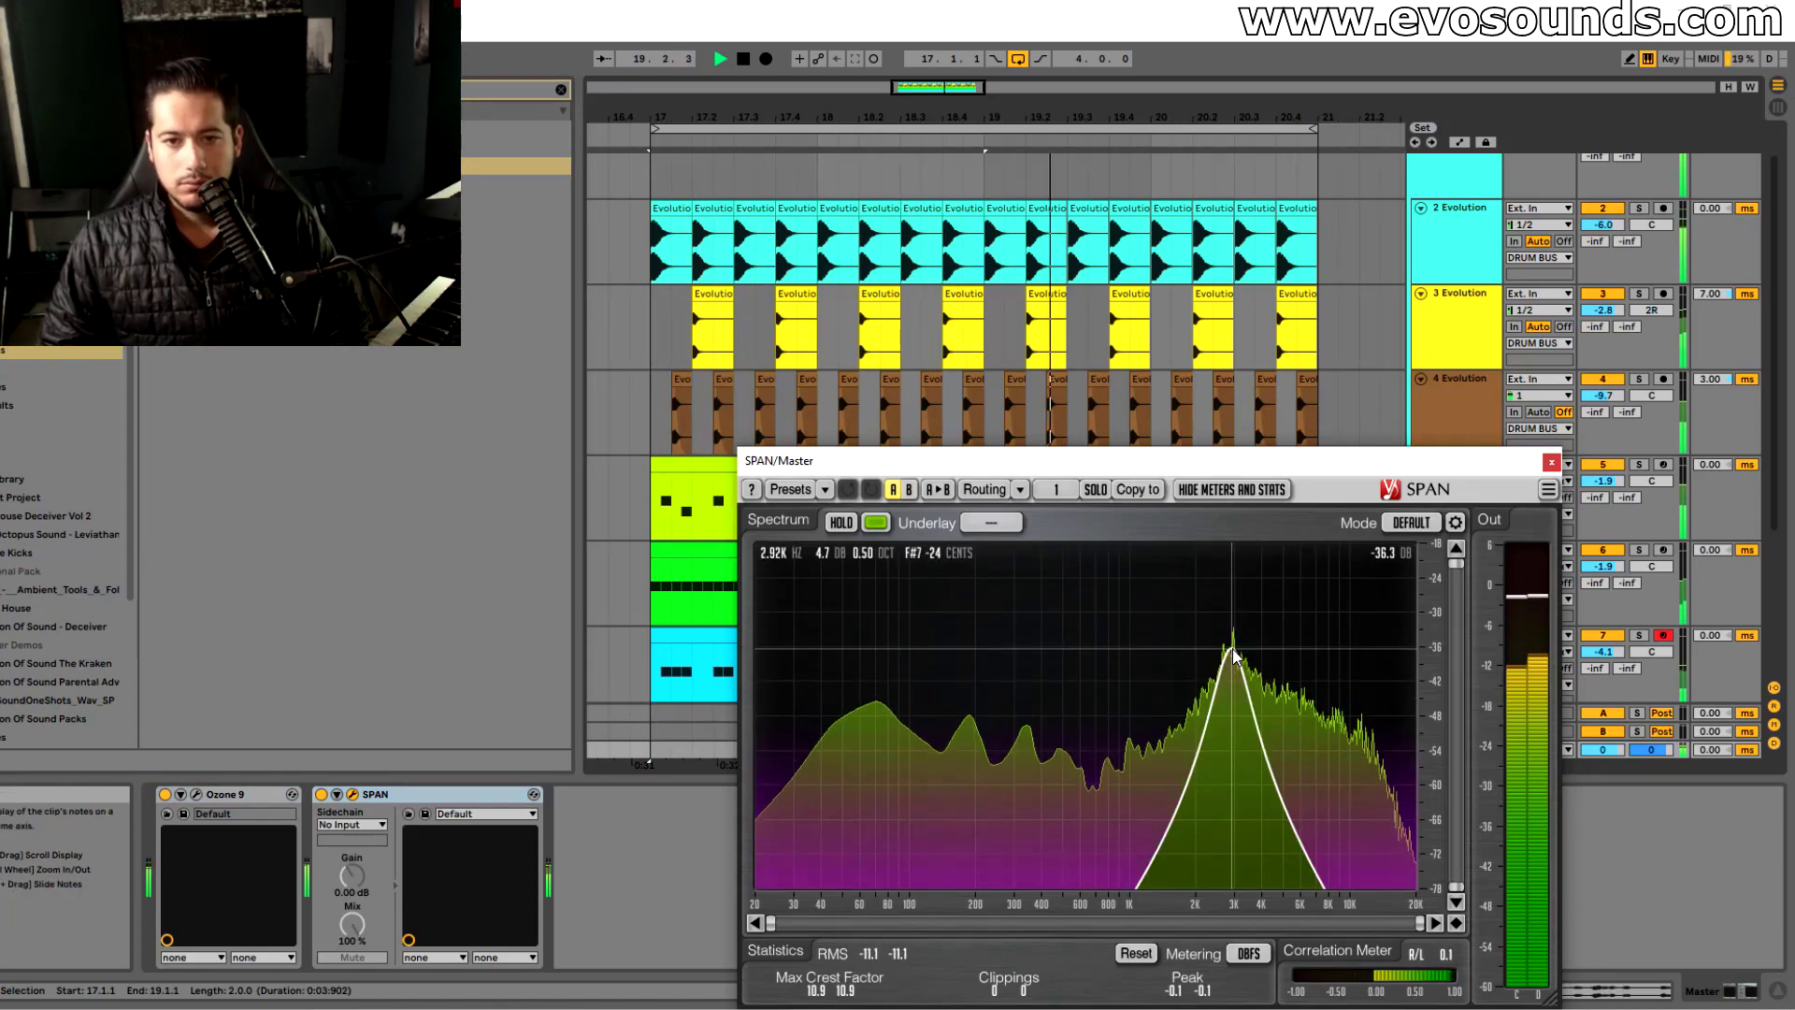
click(1552, 462)
Load EQ Eight after Drum Buss on the DRUM BUS group, with a 30 Hz low cut and a narrow dip around 3 kHz
scroll(1459, 280, up, 2)
click(1451, 208)
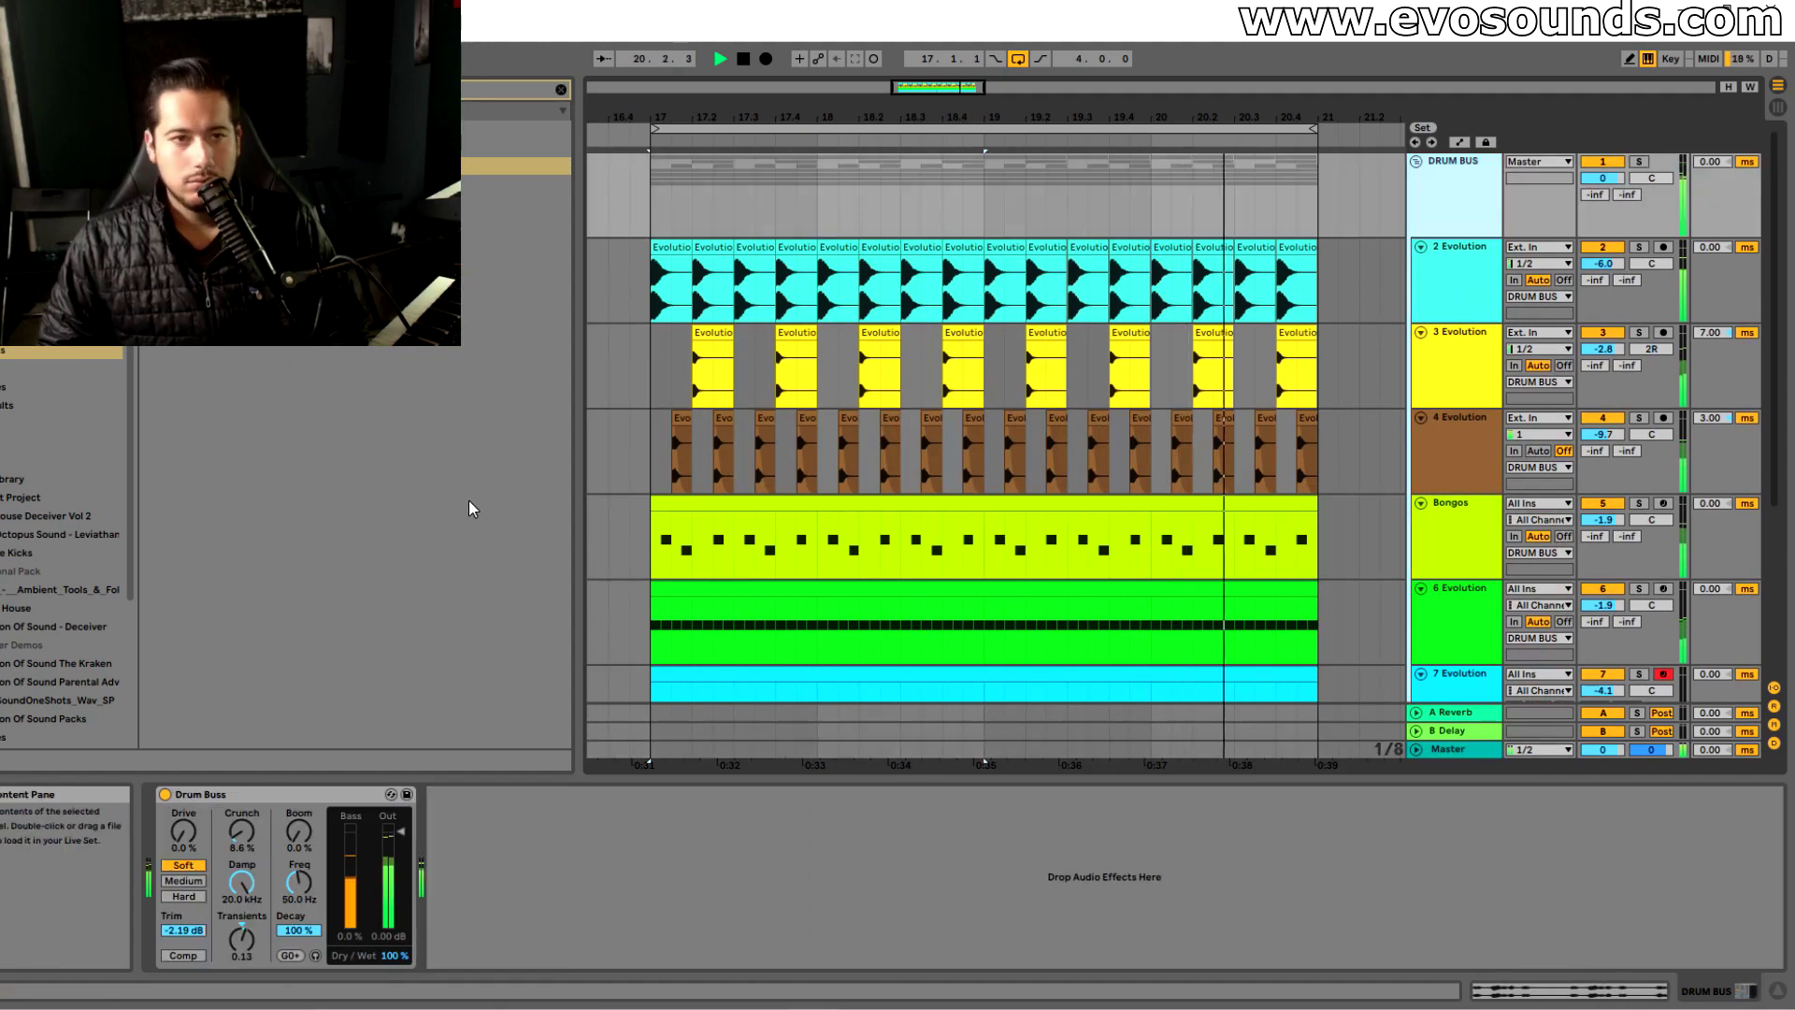
click(561, 91)
text(eq)
drag(467, 167, 636, 892)
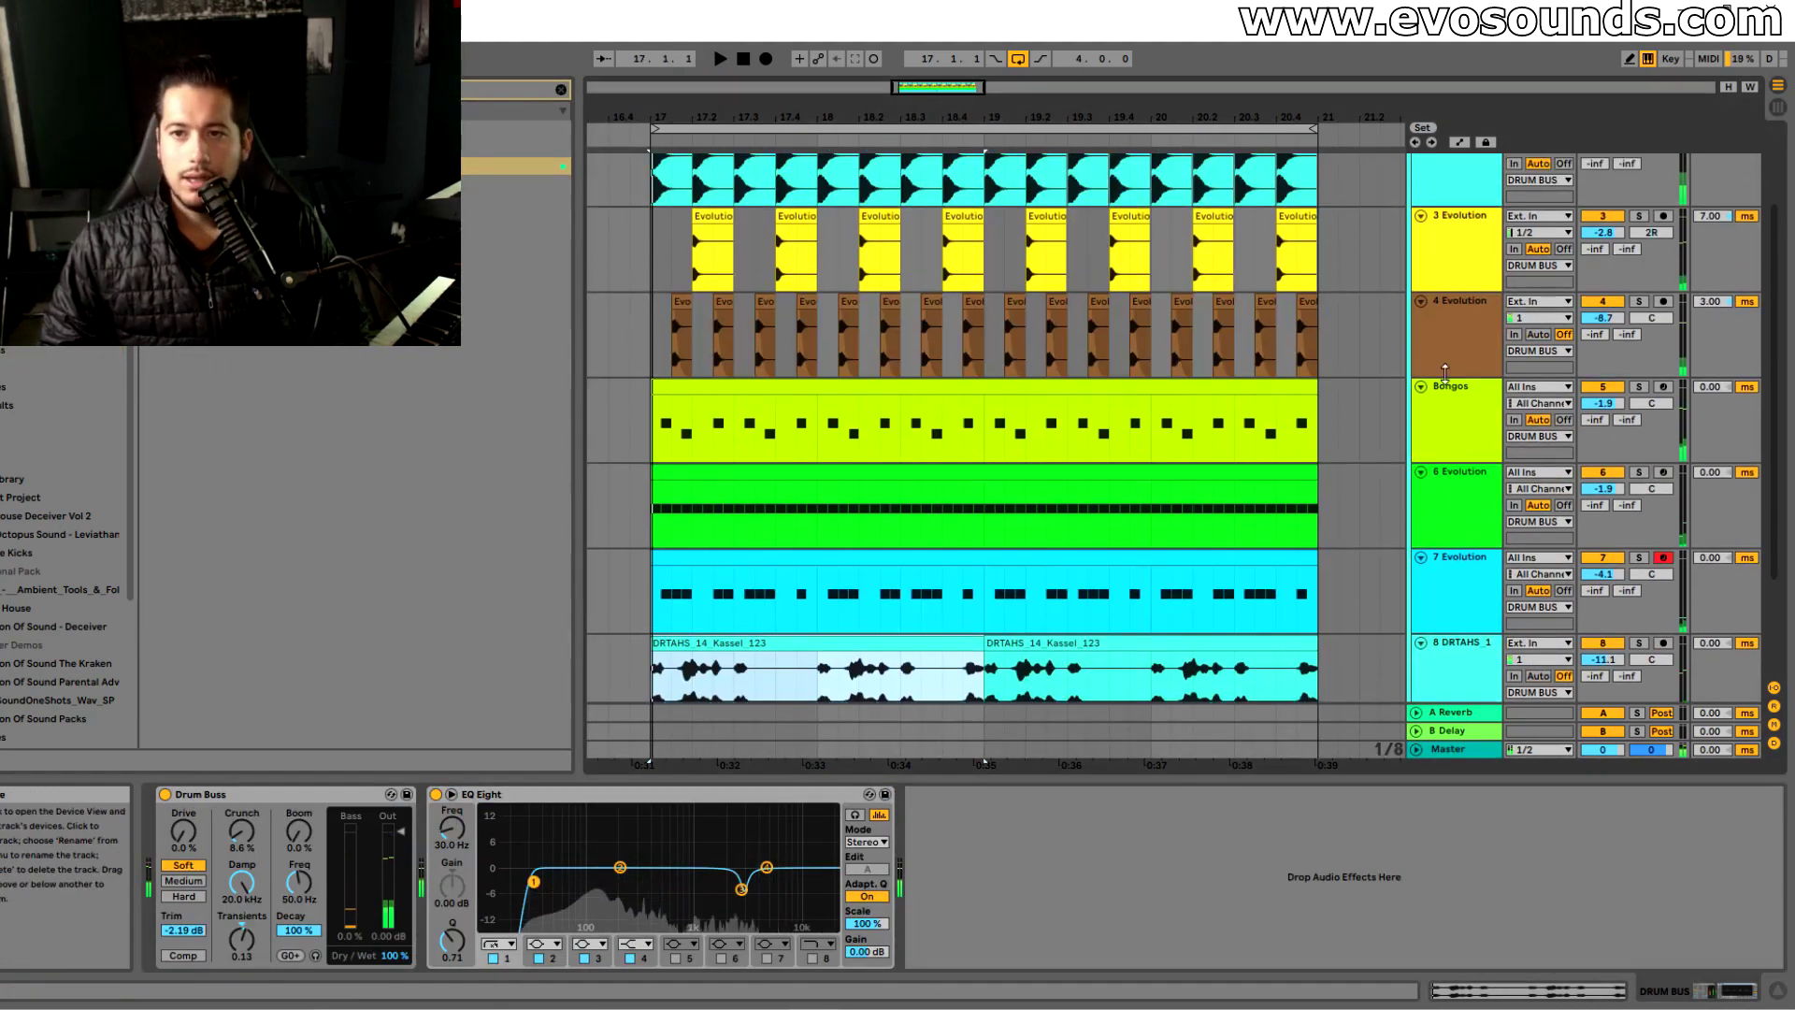
Collapse the DRUM BUS group in the arrangement
scroll(1416, 182, up, 2)
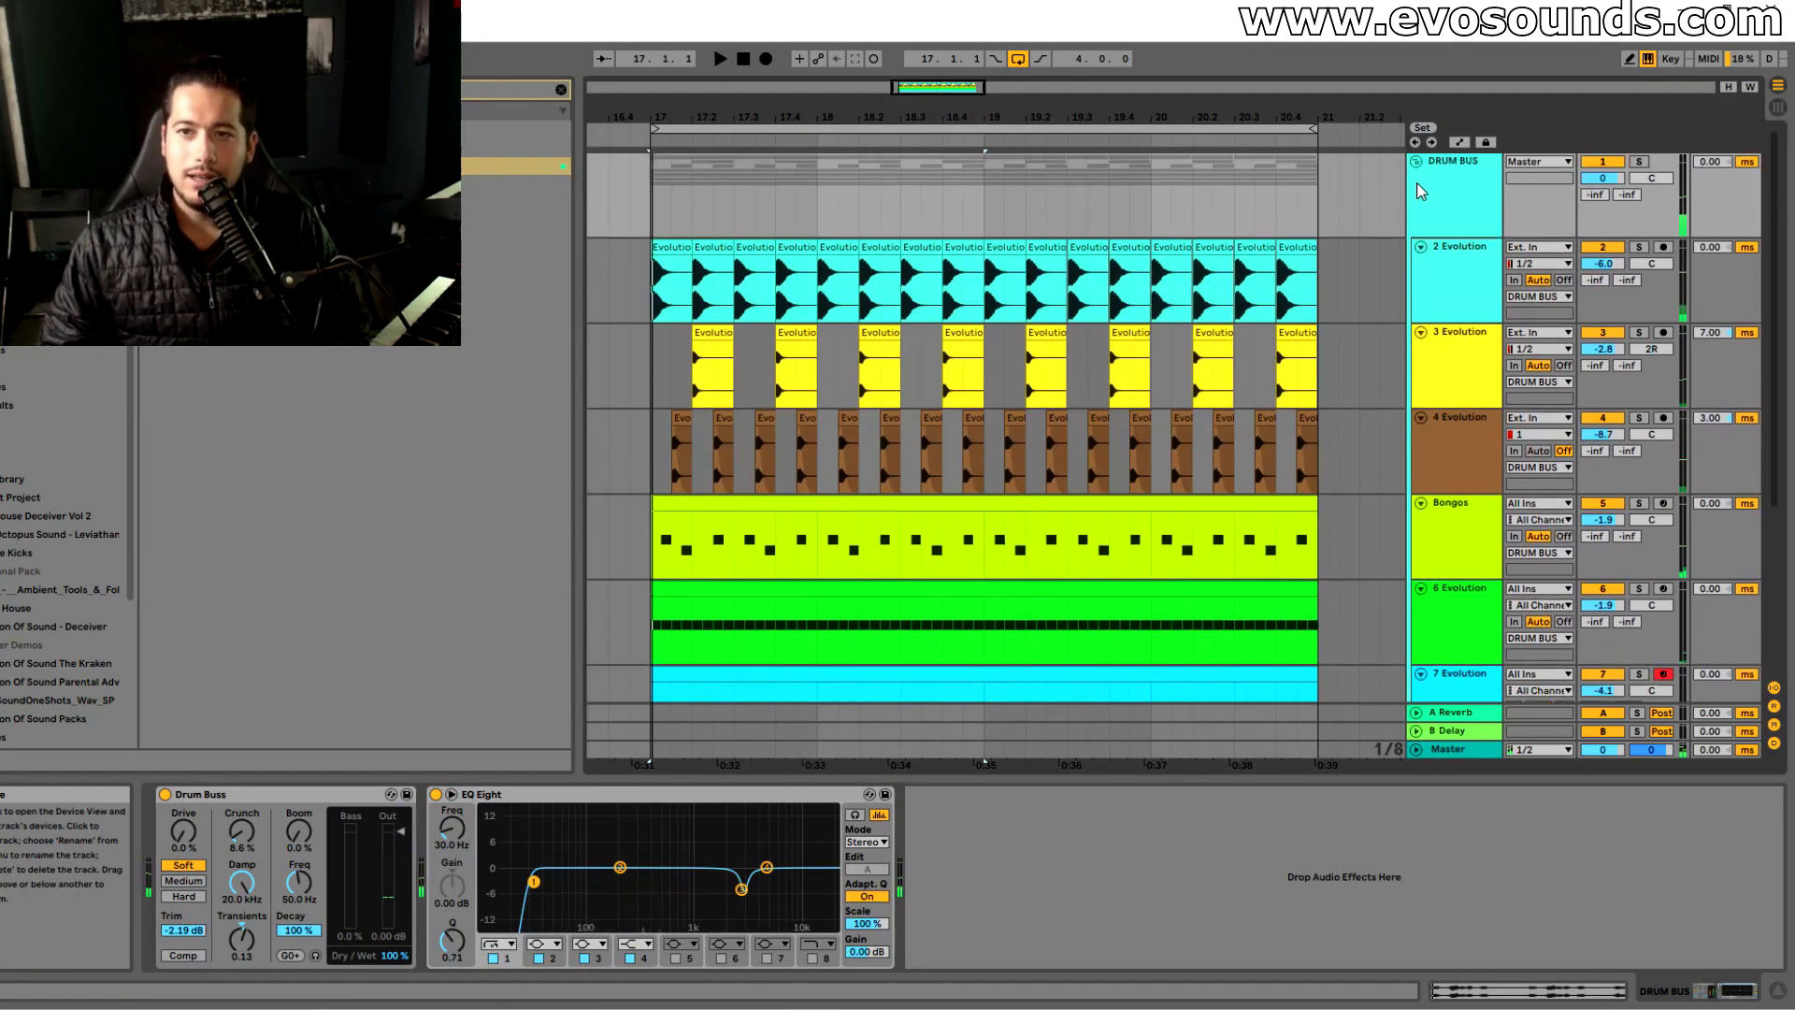
click(1415, 164)
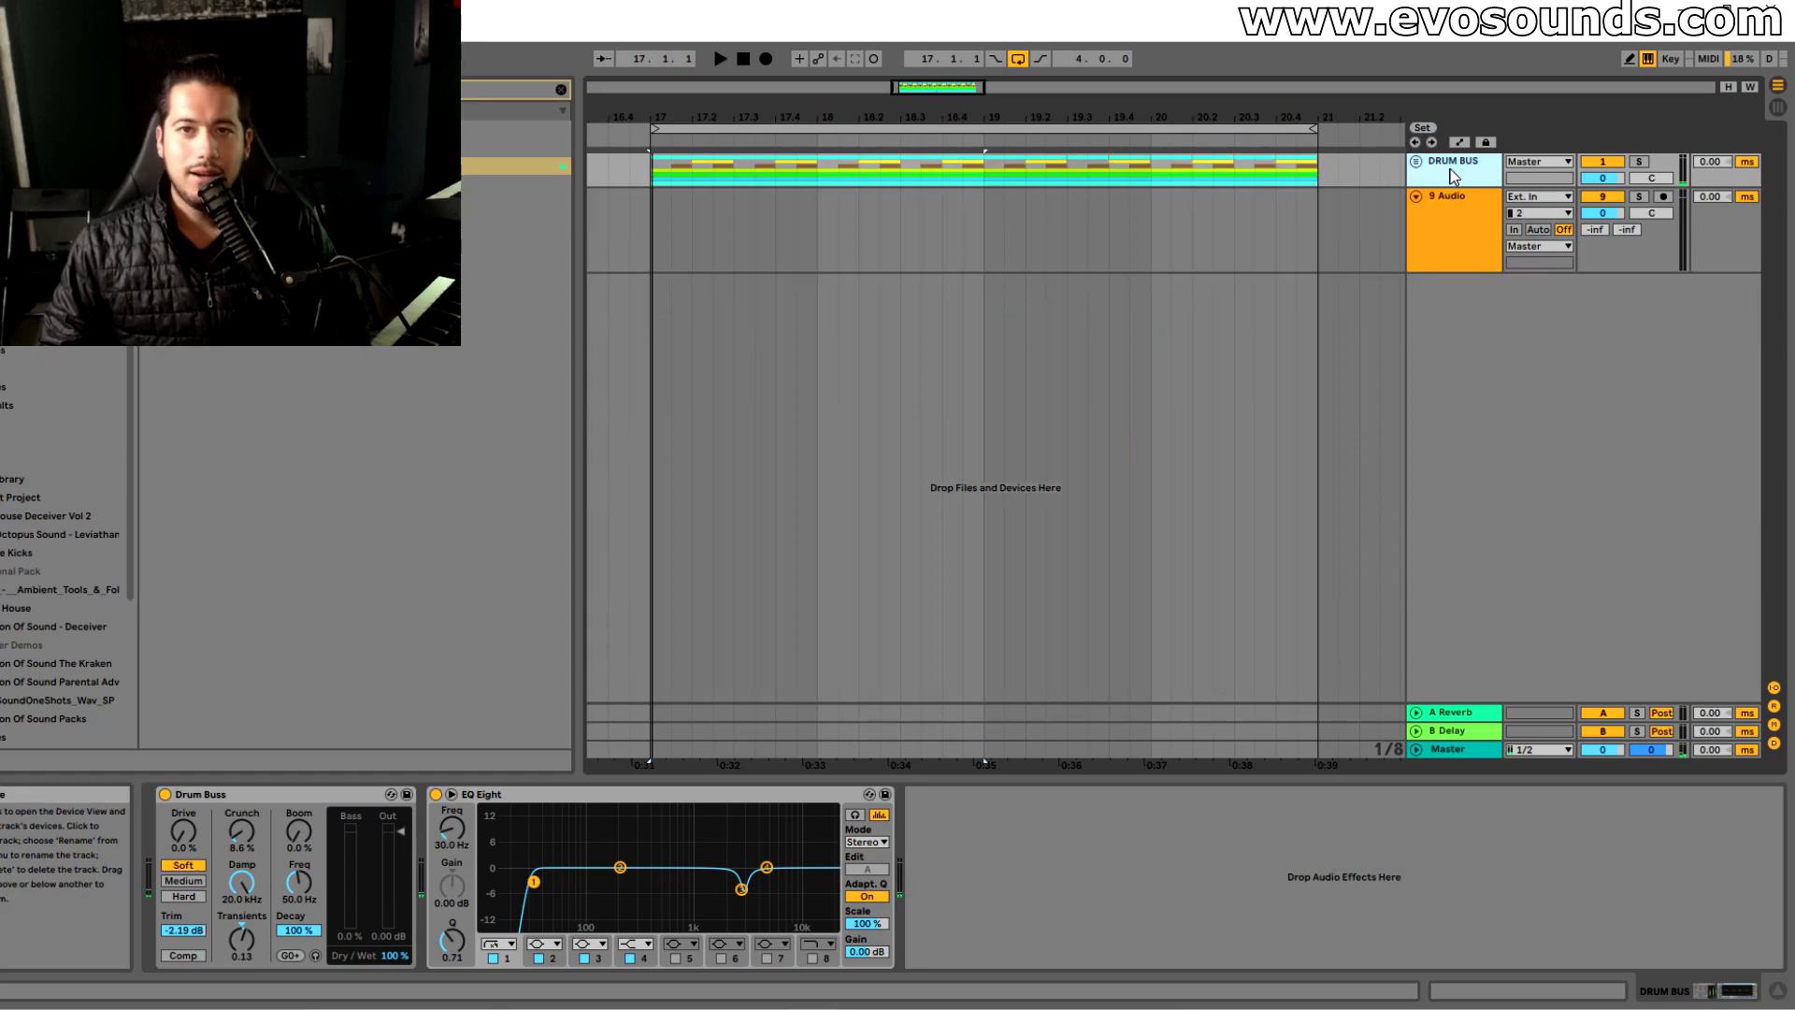
Insert a MIDI track below the DRUM BUS group and load Serum on it
key(ctrl+shift+t)
right_click(1436, 225)
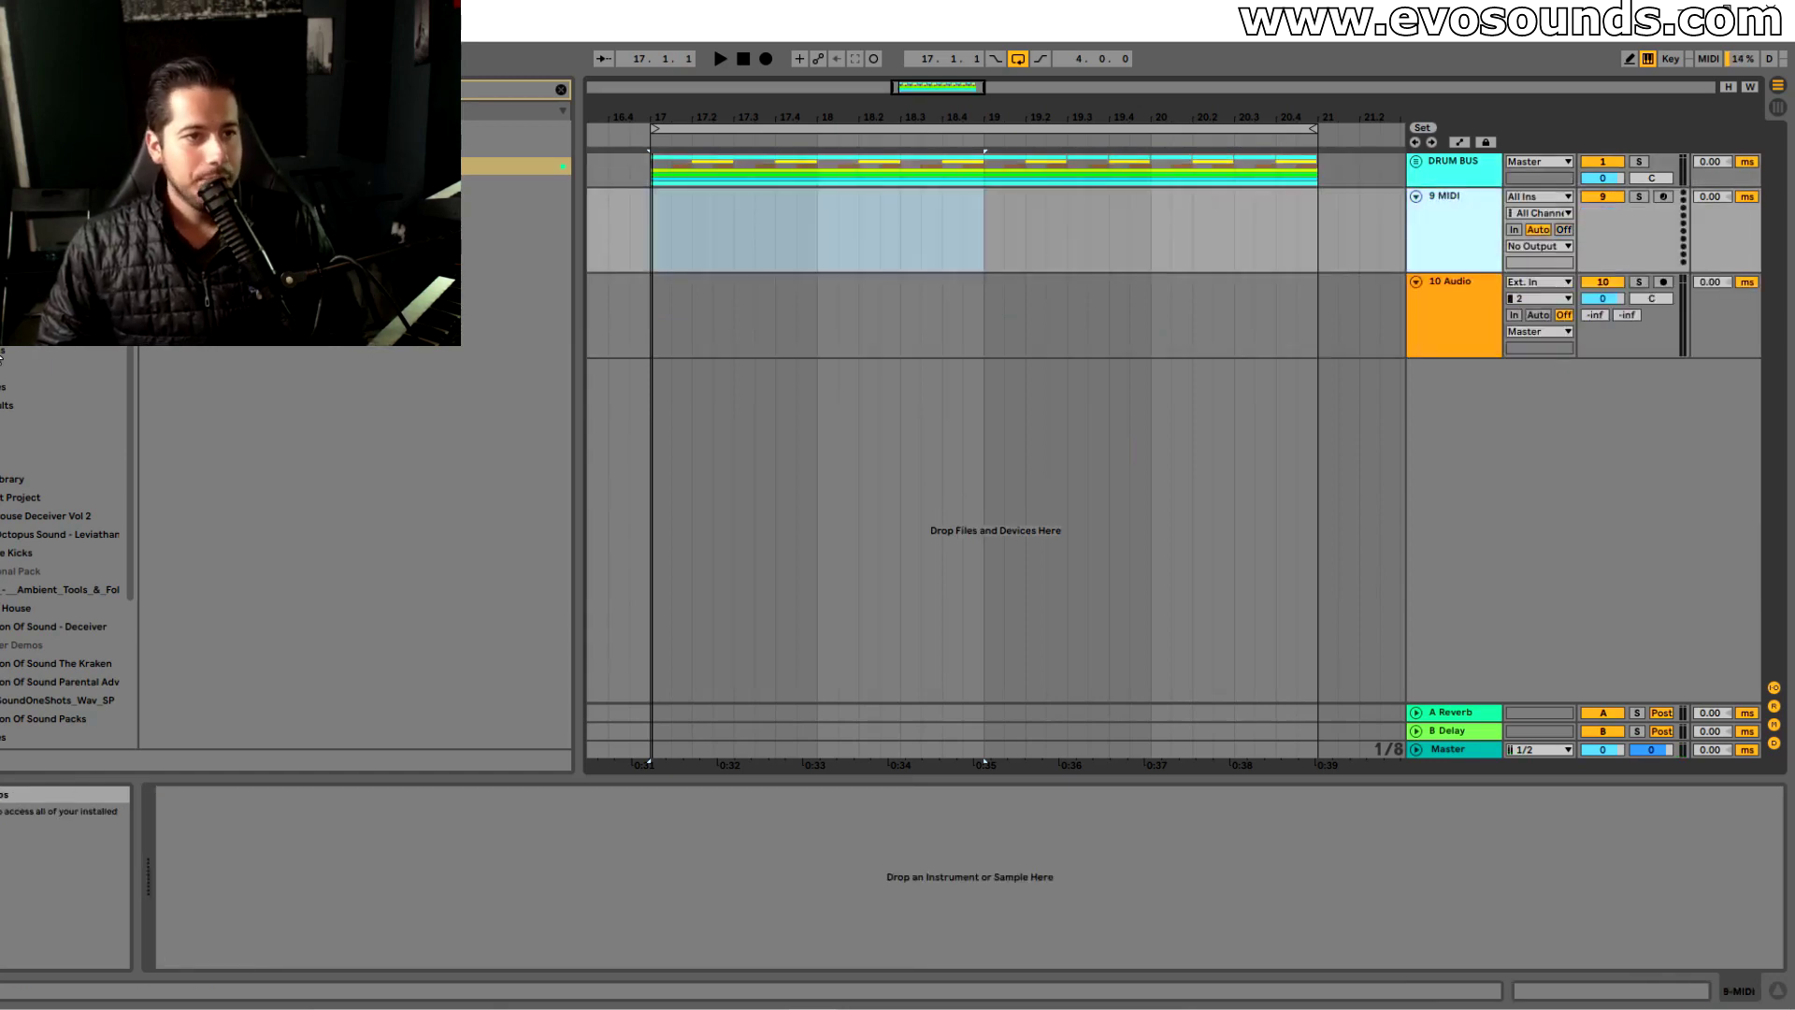
click(4, 353)
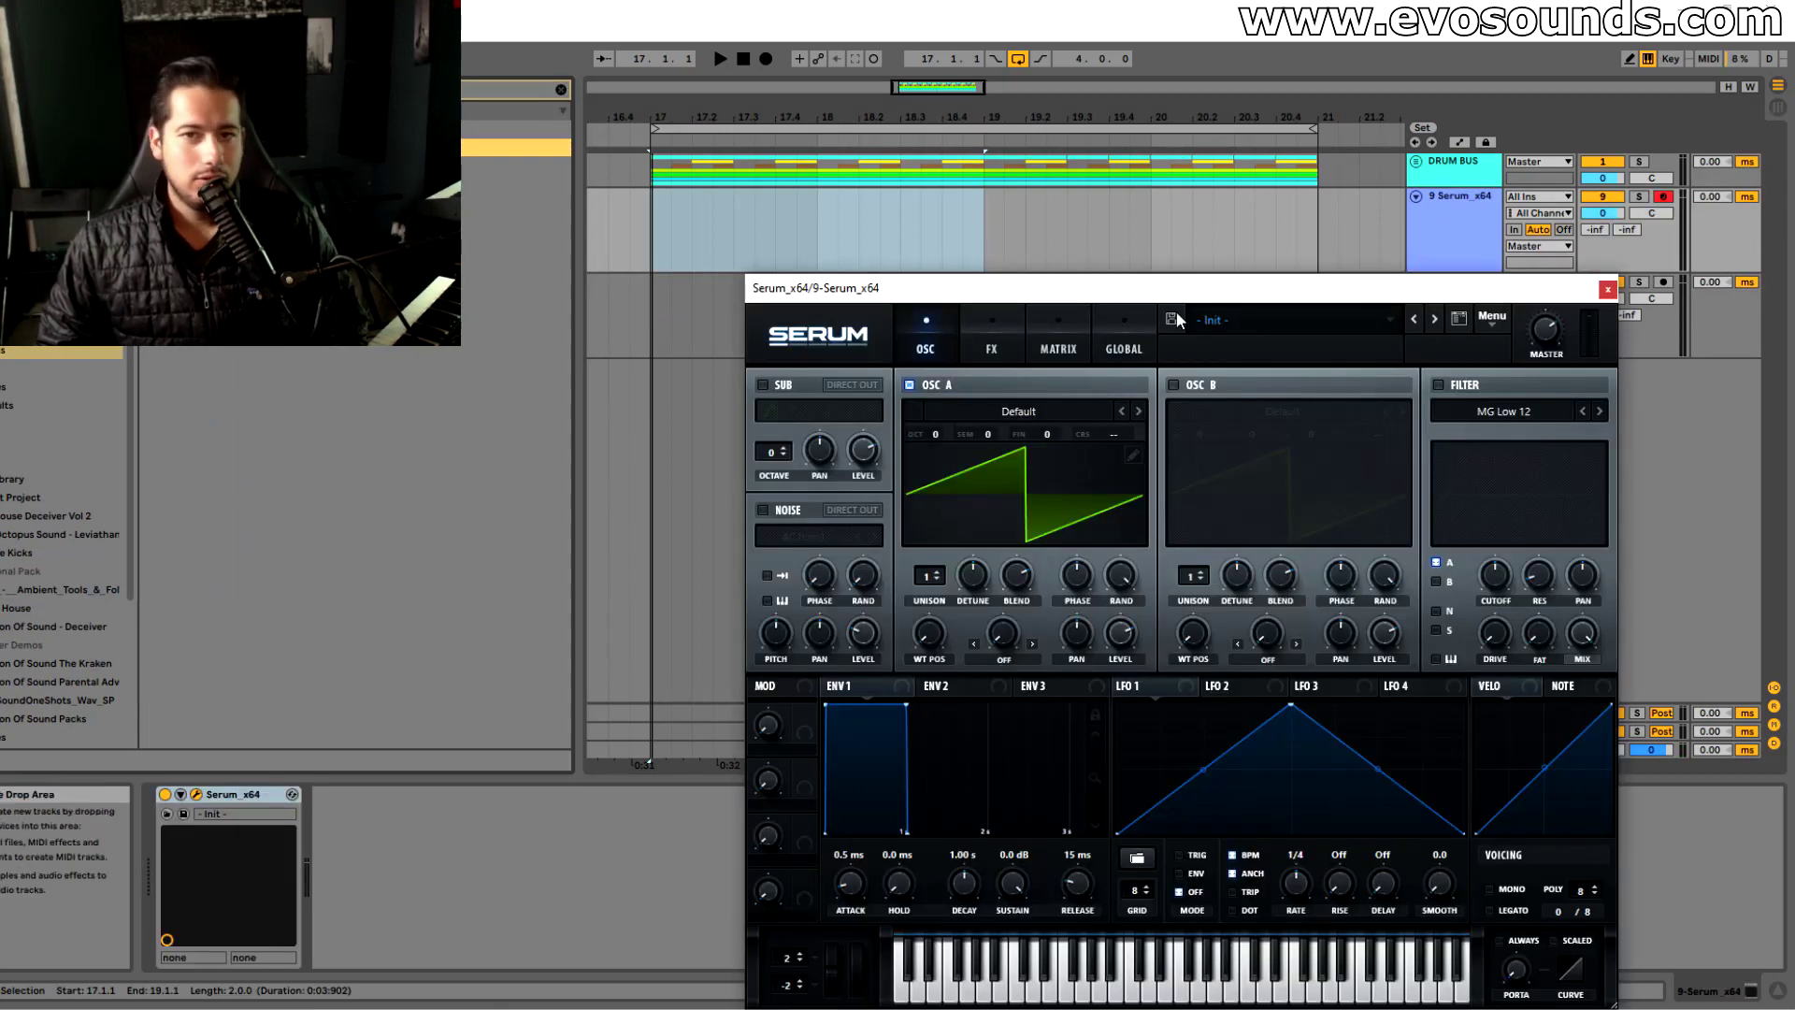
Load the BA - Saw Power preset from the Deceiver folder in Serum
click(1215, 320)
mouse_move(1253, 341)
mouse_move(1299, 373)
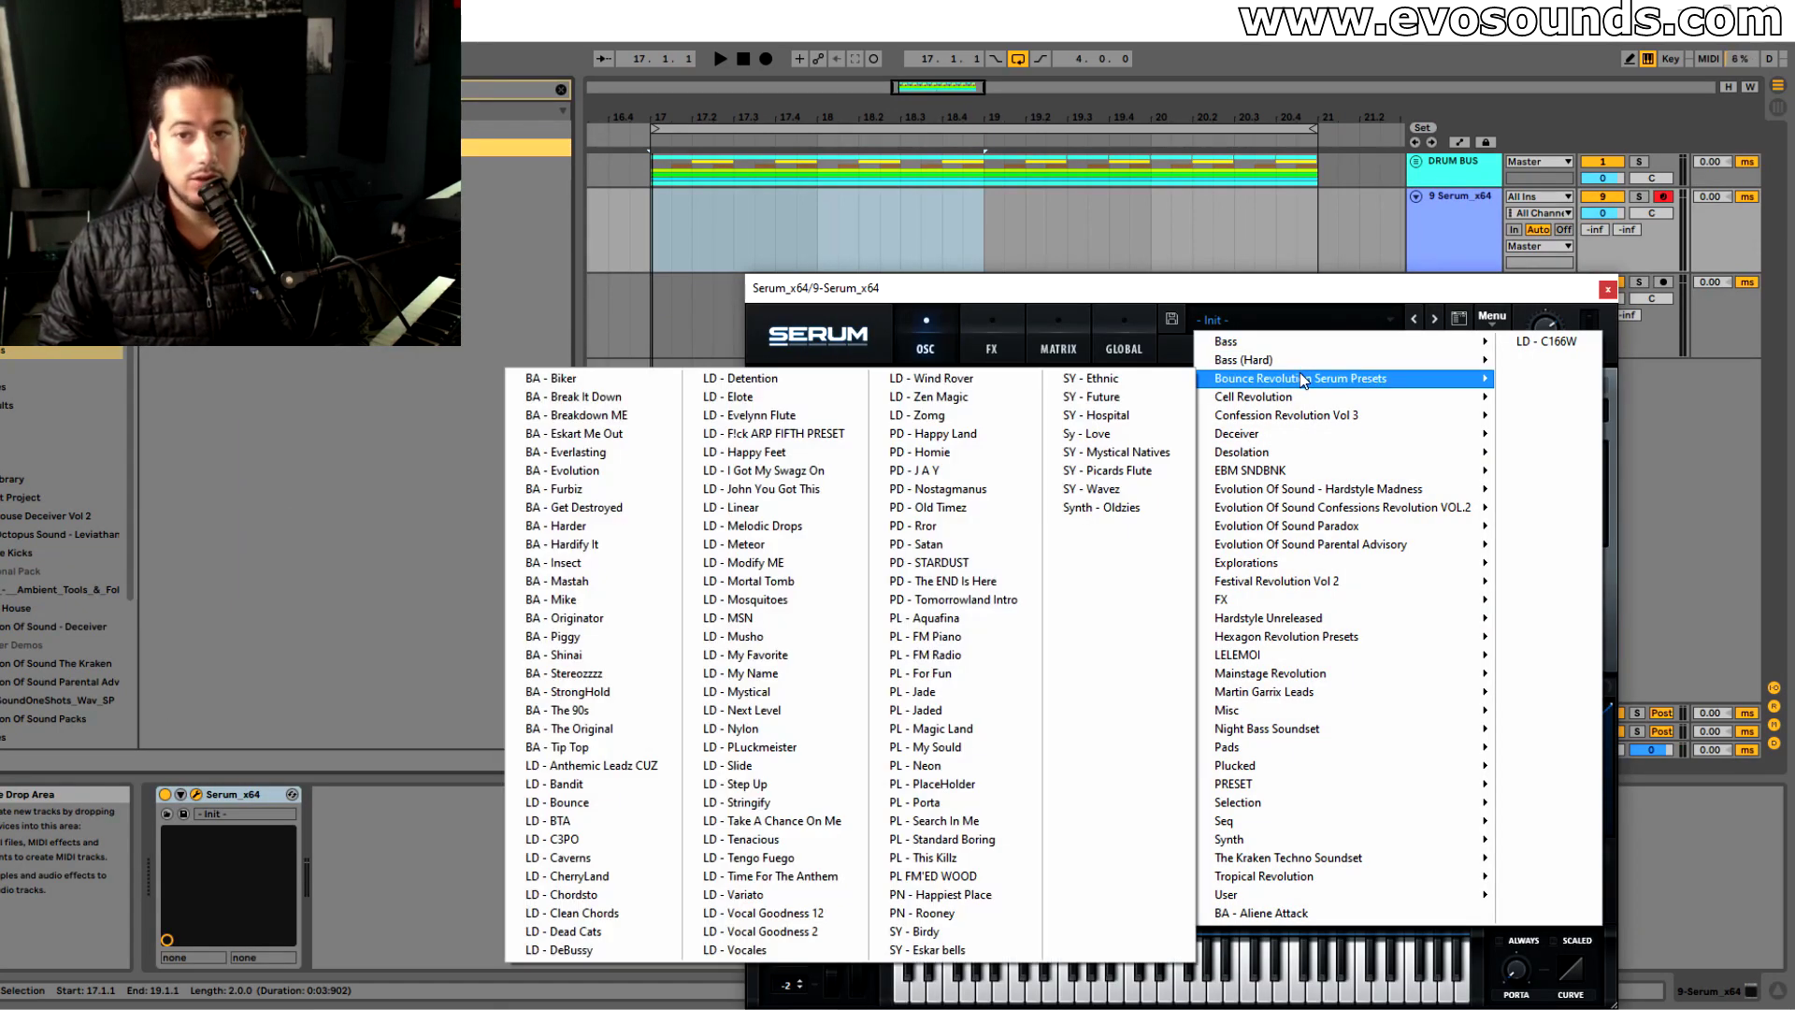
mouse_move(1300, 439)
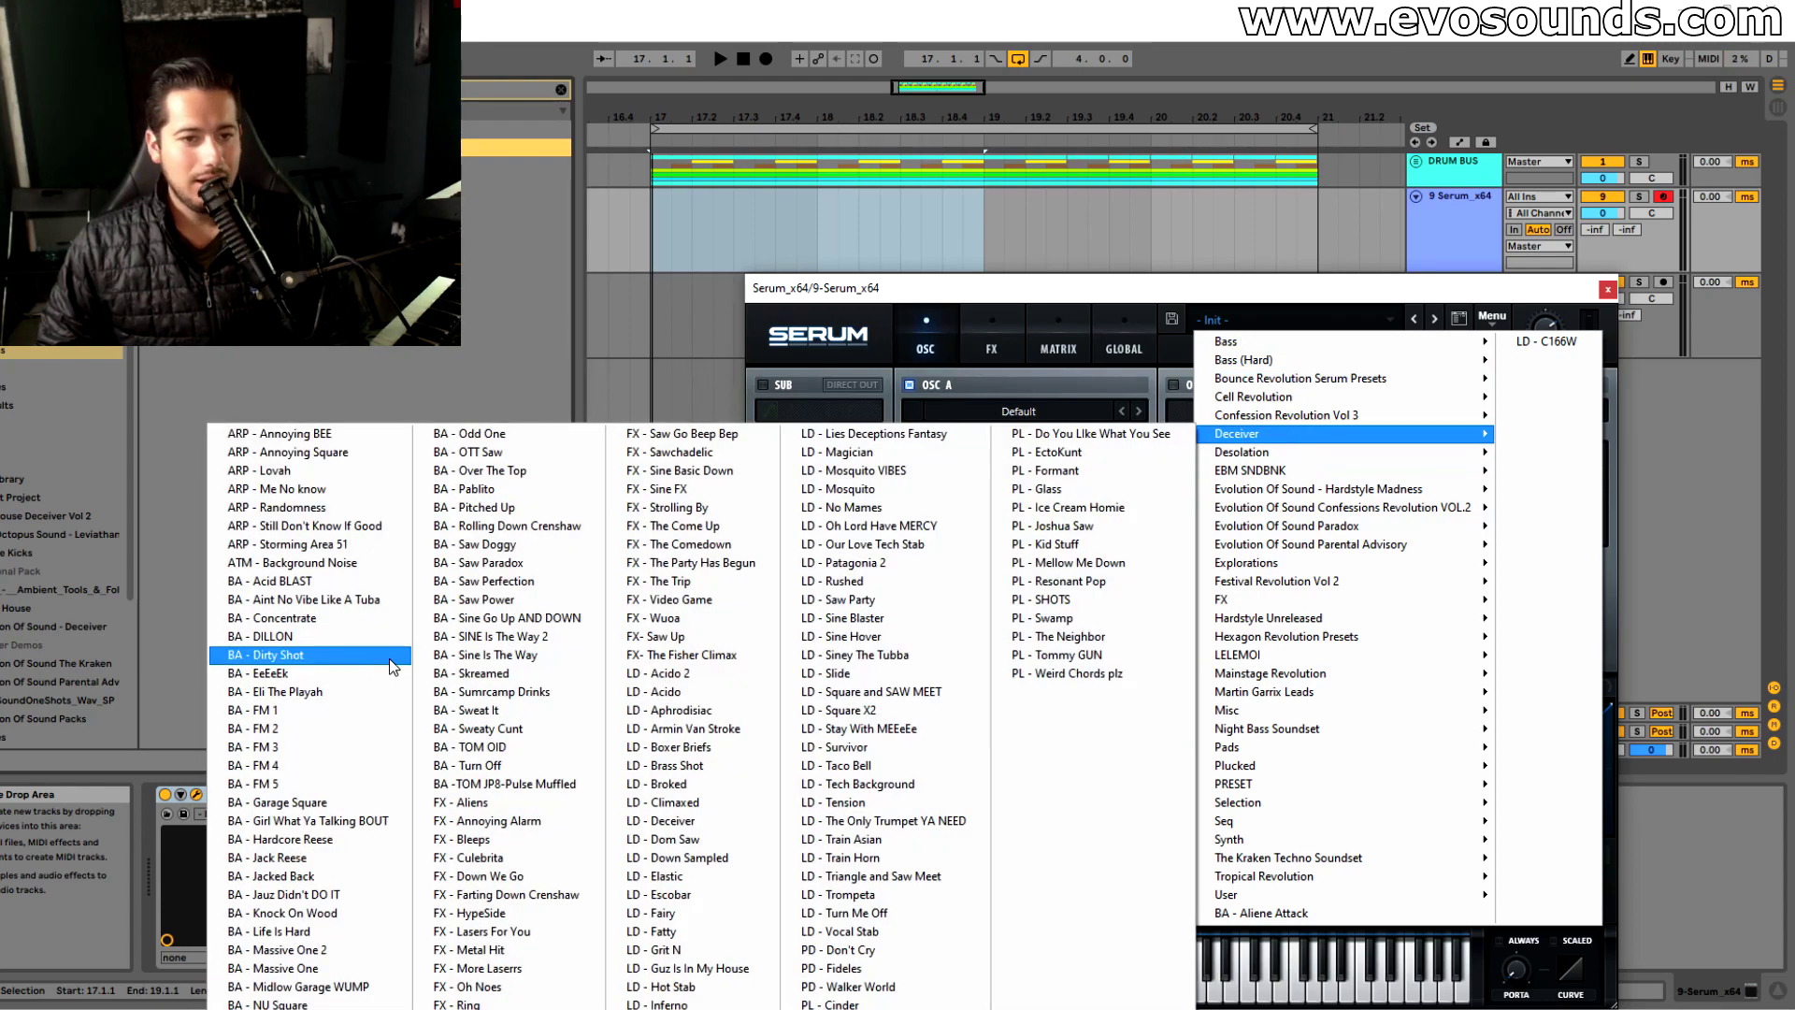
click(507, 599)
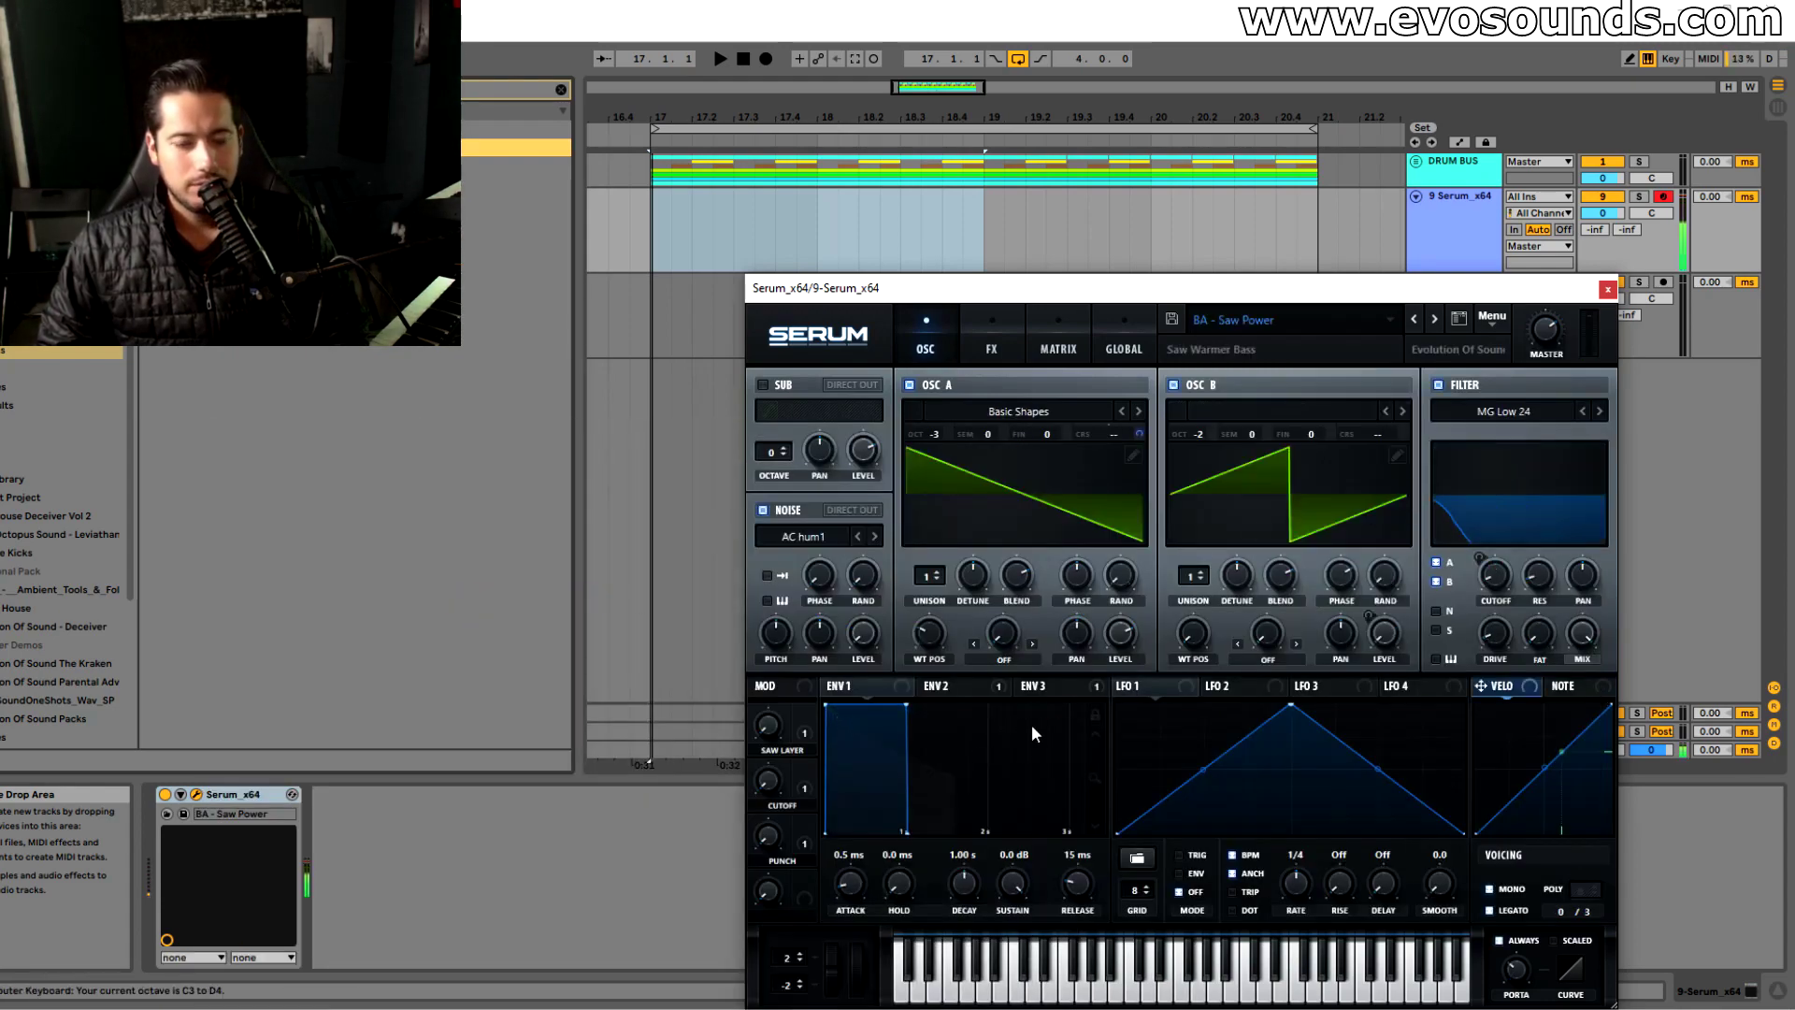
Audition the bass, set the Env 2 sustain to about 82% and close Serum
key(g)
click(952, 687)
drag(1027, 842, 1027, 823)
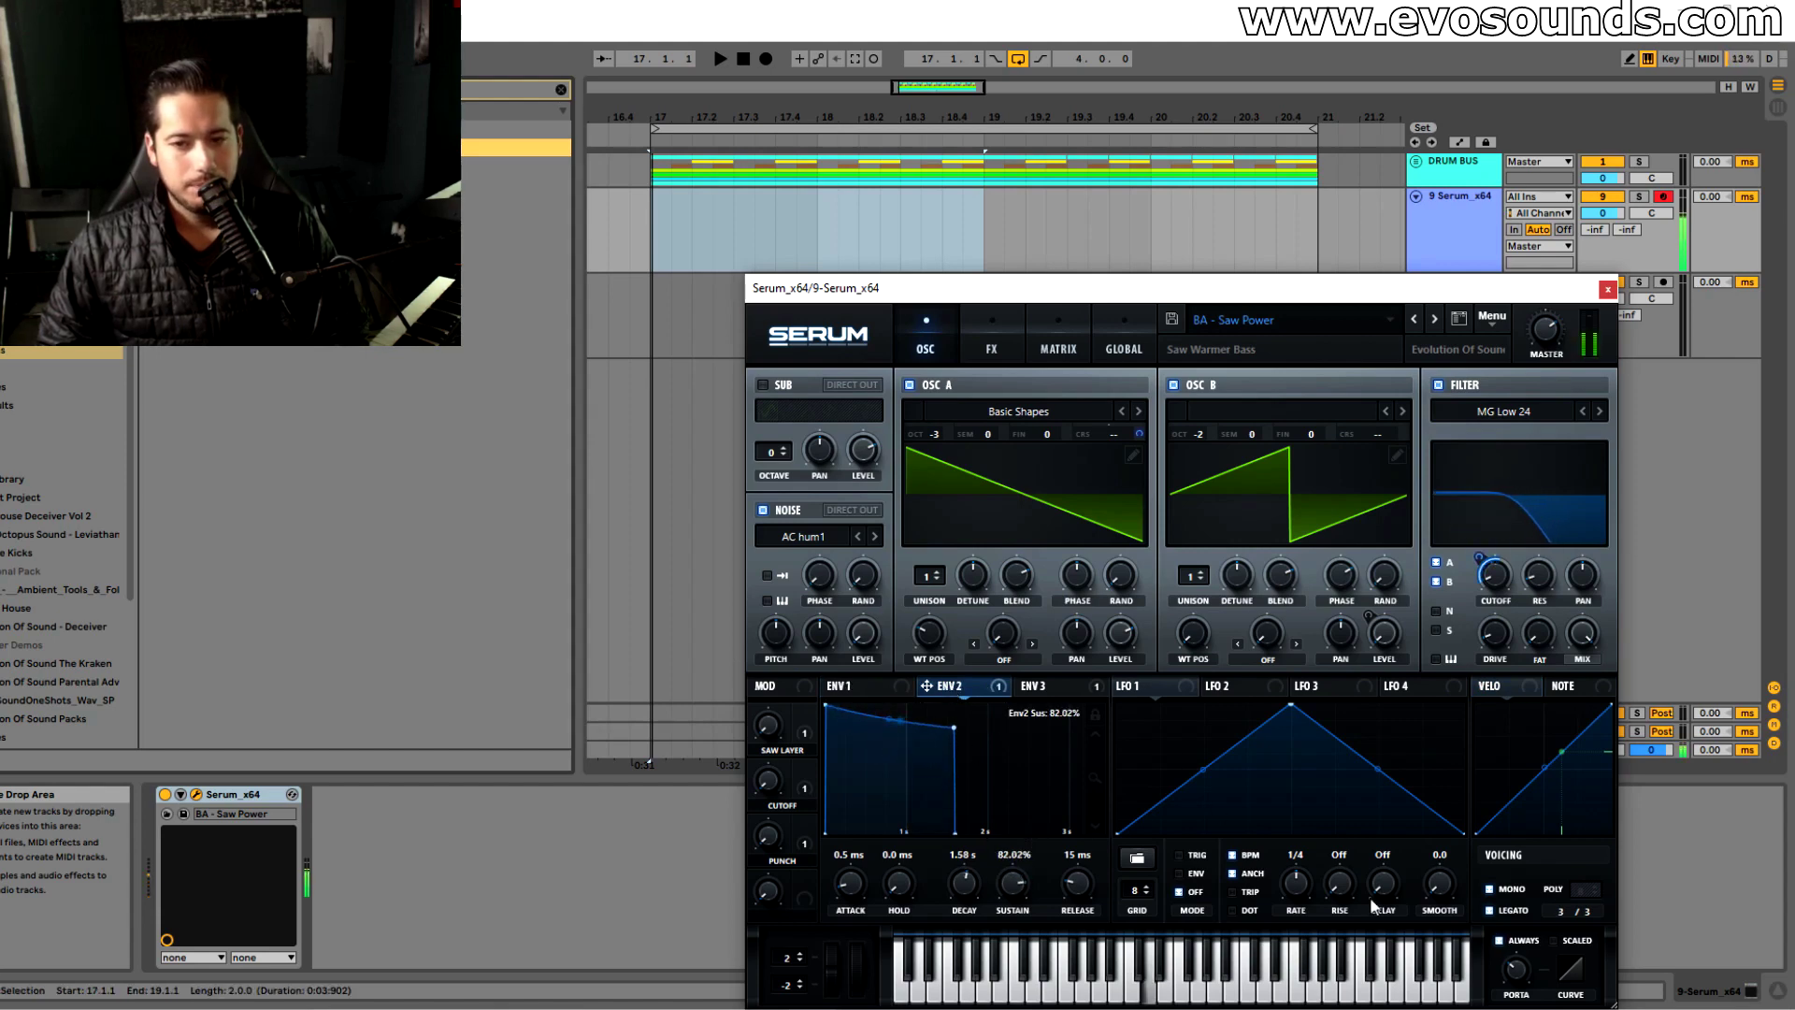
click(1606, 289)
Add EQ Eight after Serum with a high cut at about 129 Hz and a low cut at 30 Hz
click(563, 90)
click(29, 276)
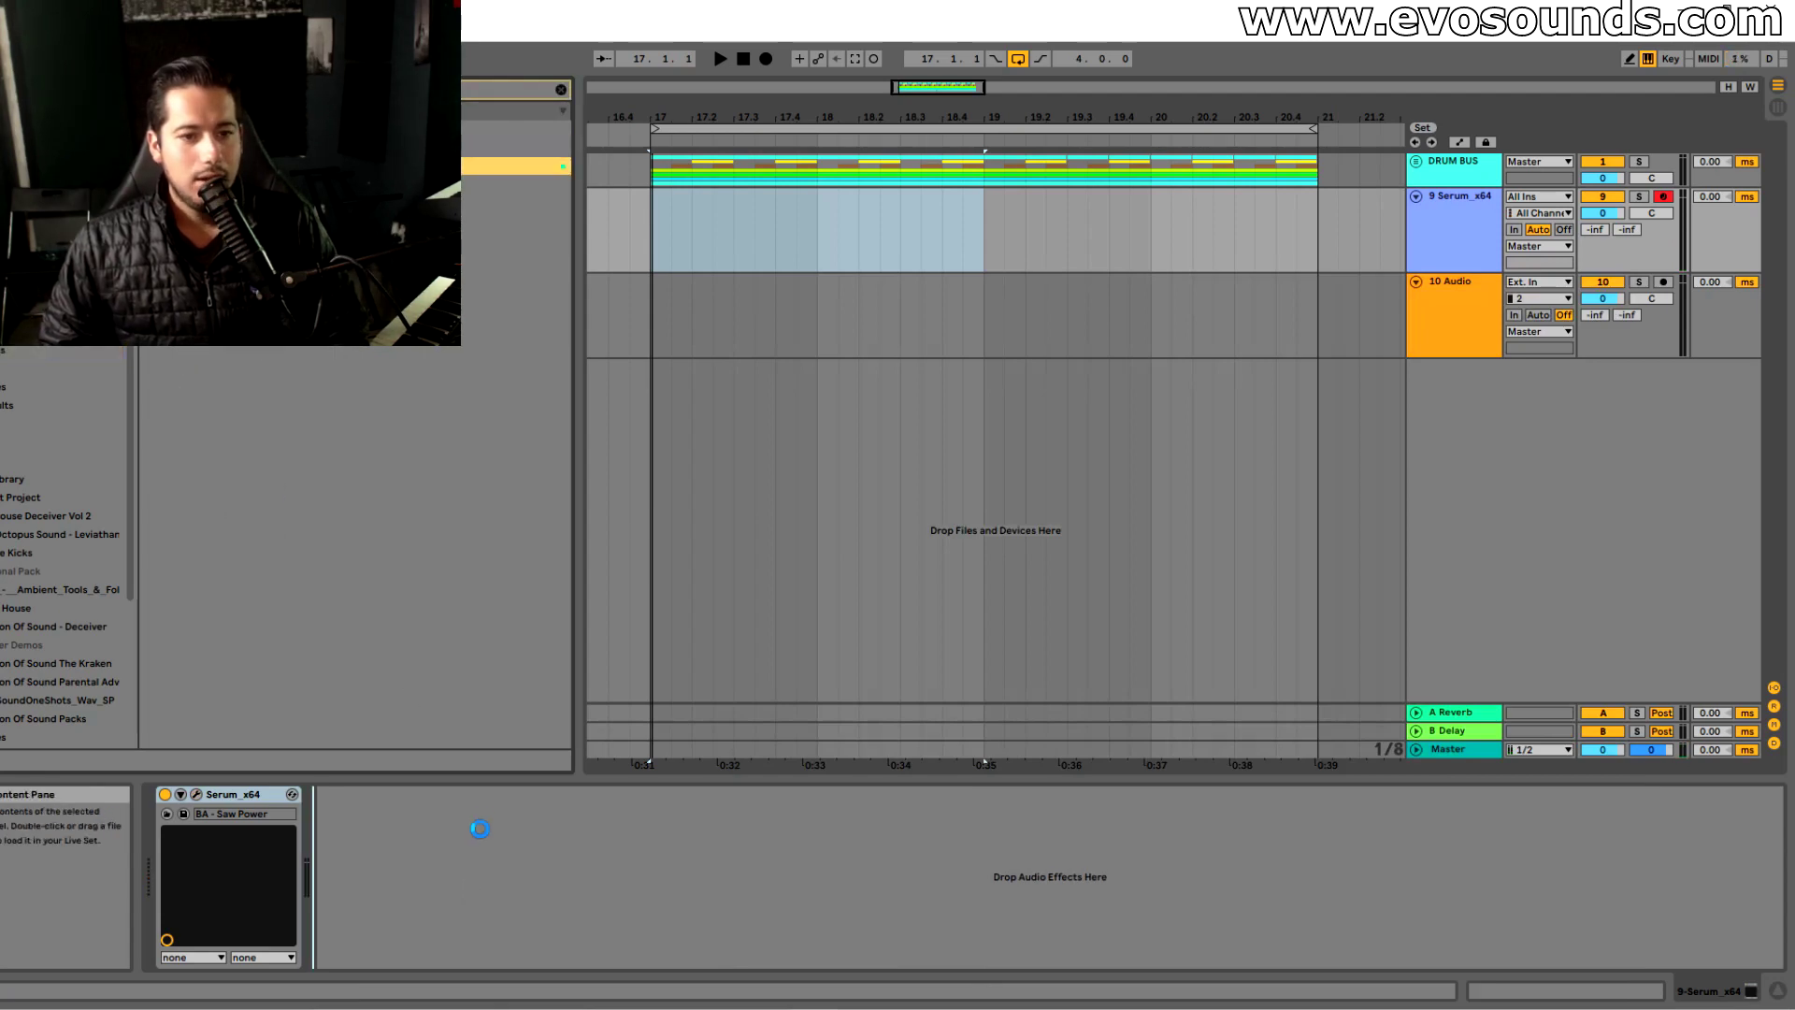
drag(467, 875, 477, 866)
click(697, 958)
drag(710, 882, 487, 881)
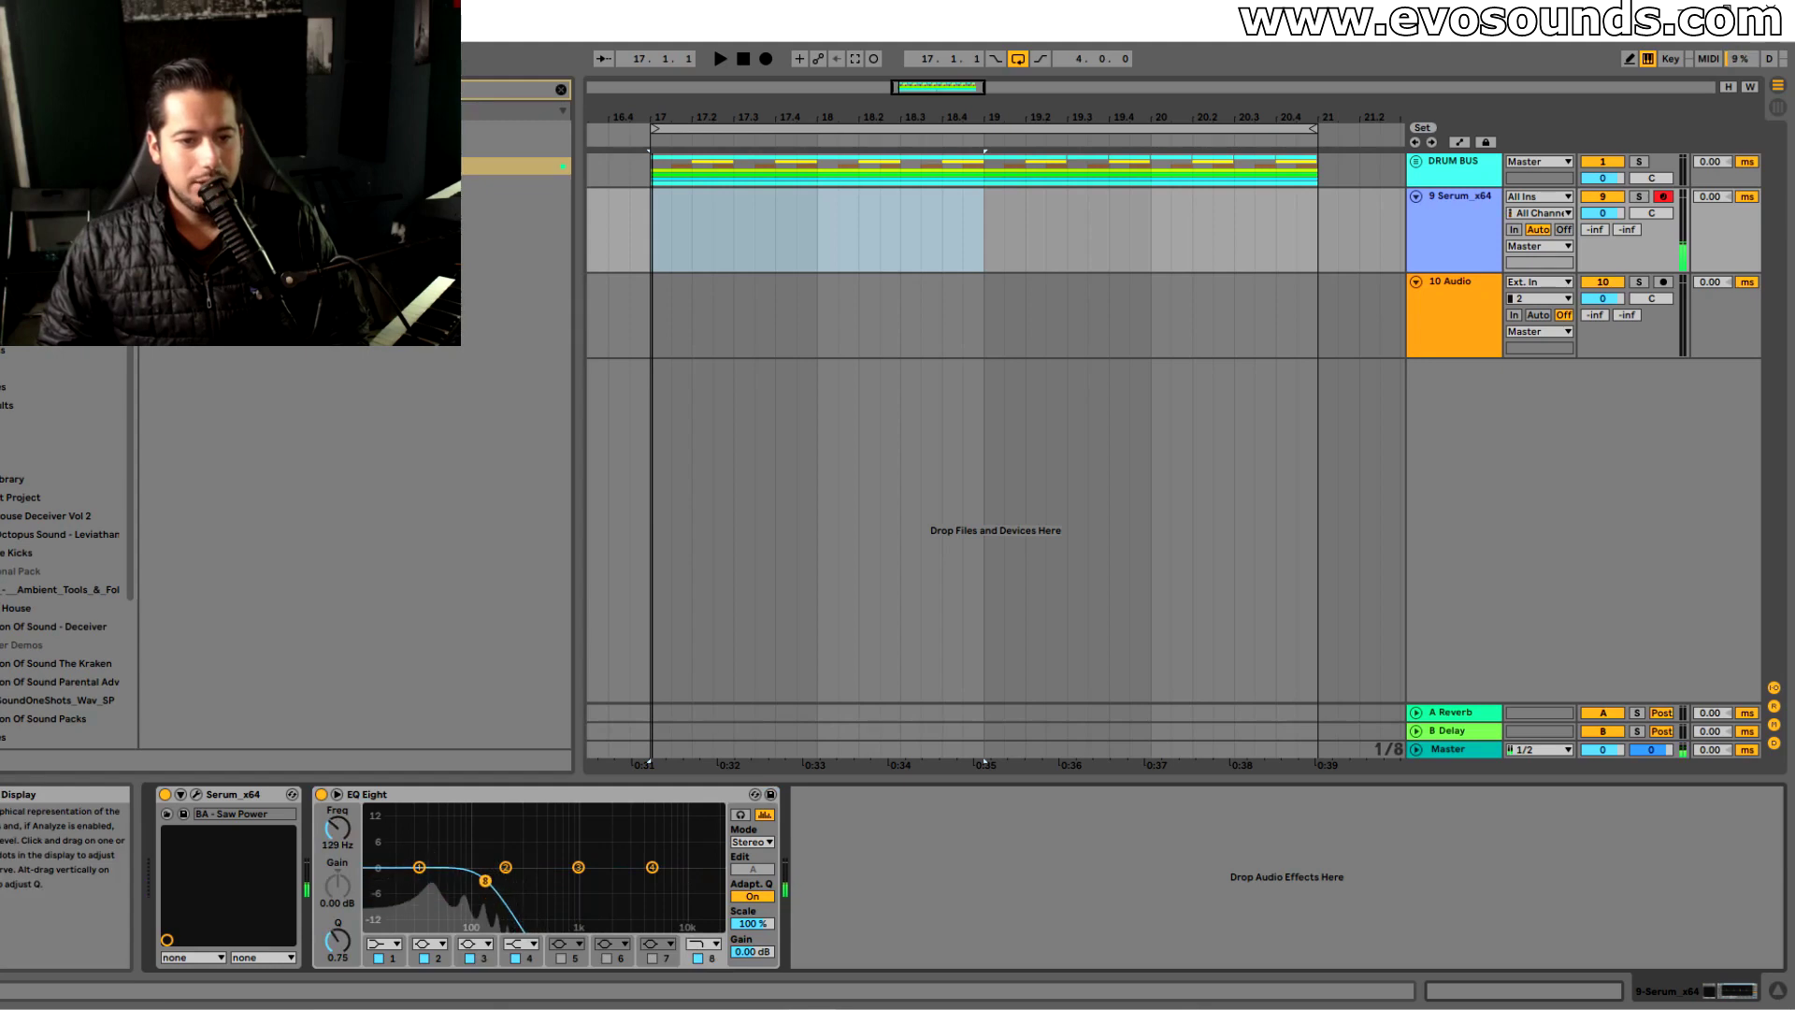
click(385, 841)
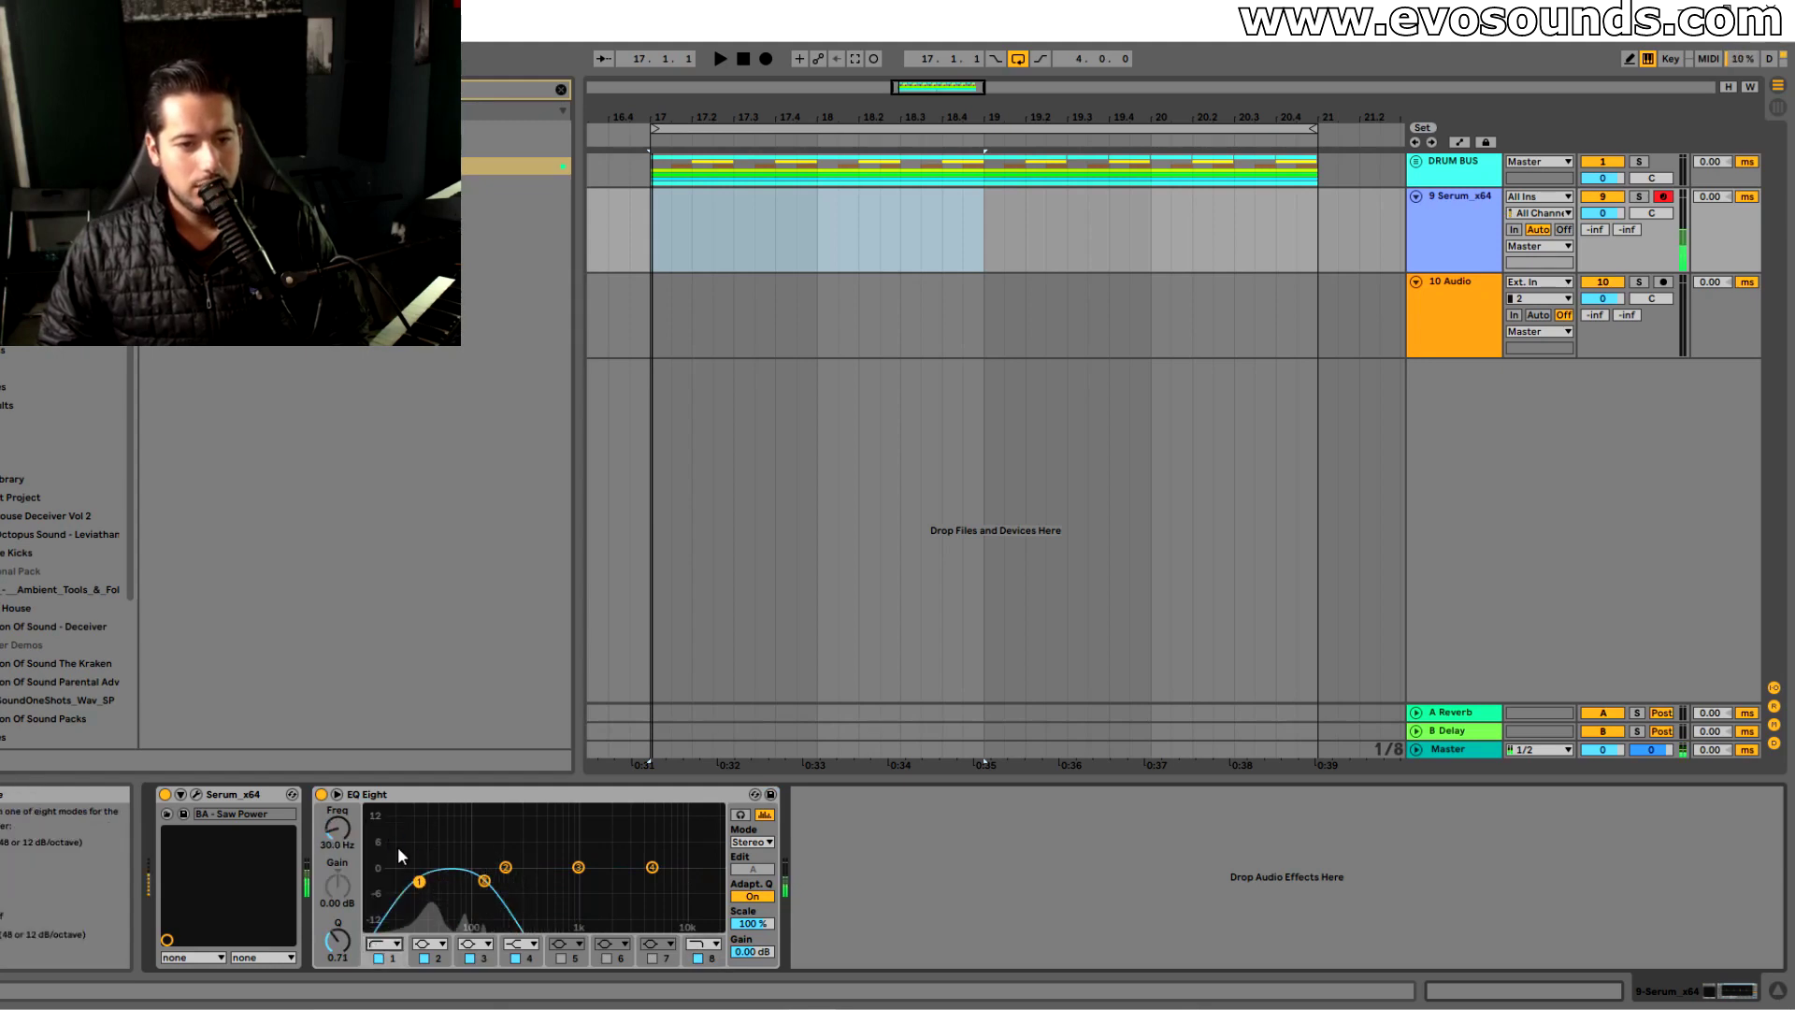
Expand the DRUM BUS group and solo the Bongos track
click(1416, 161)
scroll(1450, 439, down, 1)
click(1466, 478)
click(1639, 425)
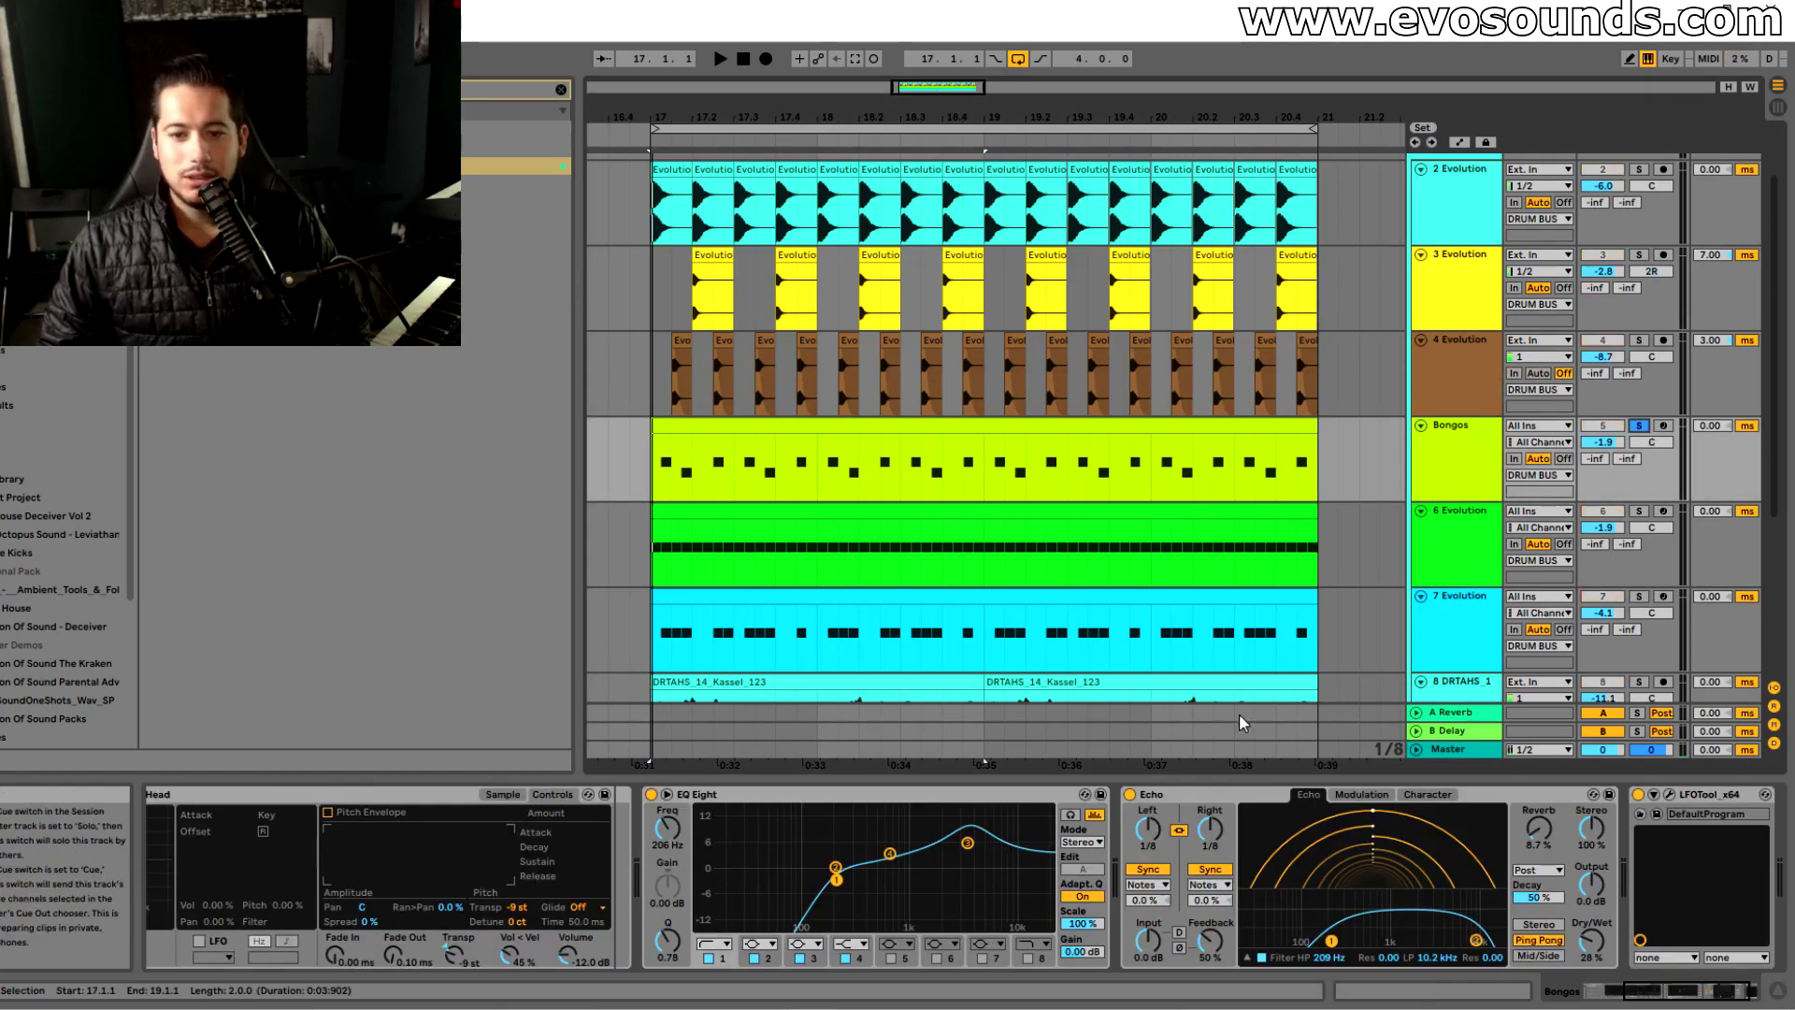
In the Bongos EQ Eight, lower the low cut to about 147 Hz and boost band 2 by 1.6 dB at about 176 Hz
click(667, 795)
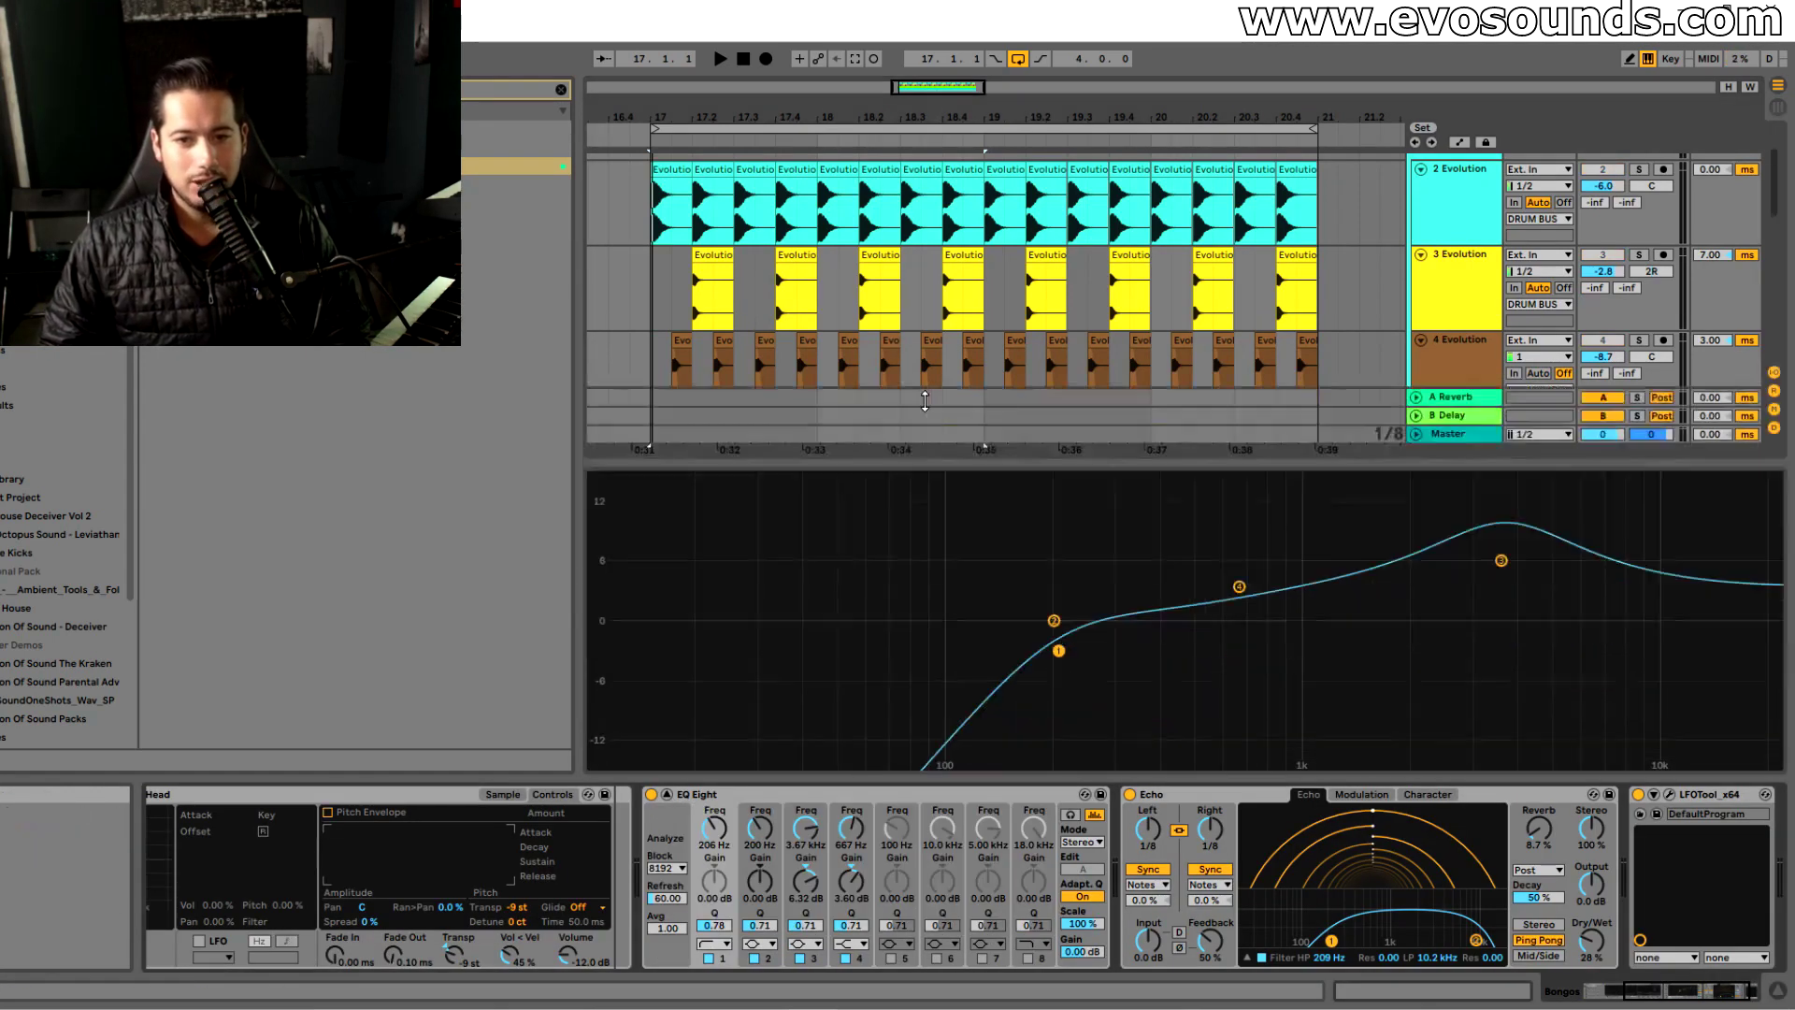
drag(1030, 605, 1034, 544)
key(space)
key(space)
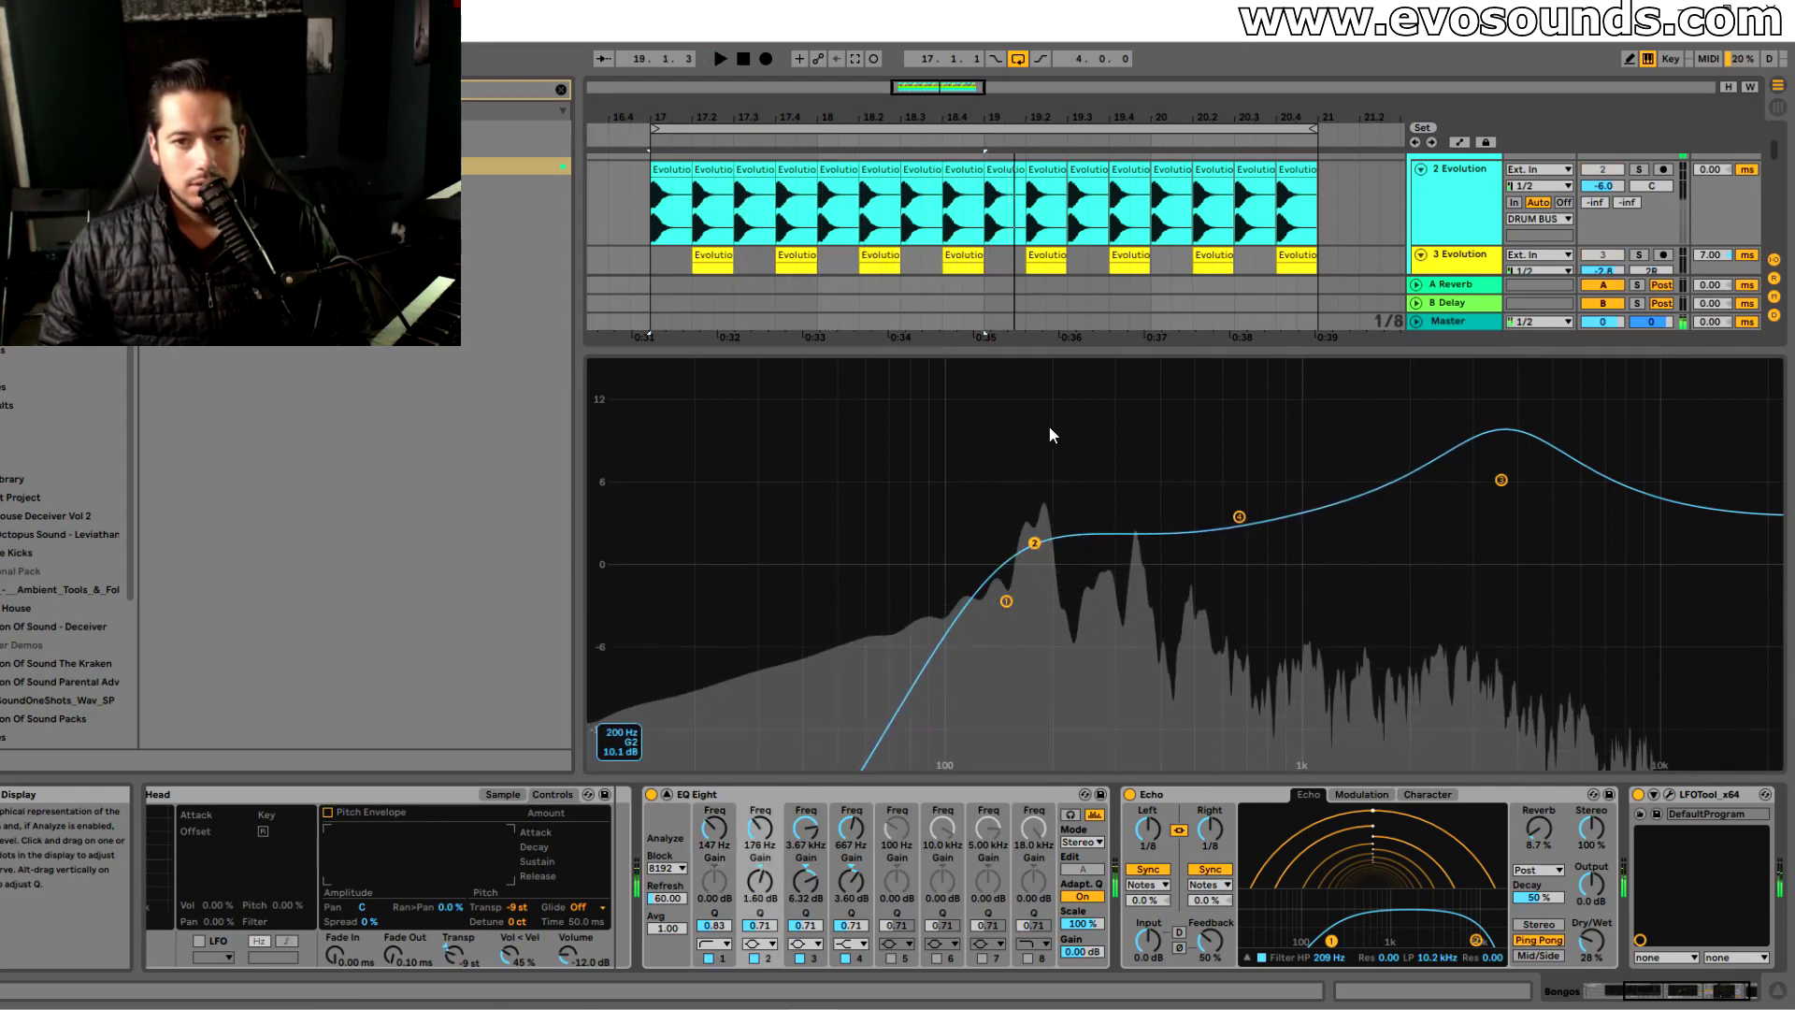
drag(1045, 353, 1164, 573)
Create an empty four-bar MIDI clip on the Serum track from bar 17 to bar 21
scroll(1171, 585, down, 5)
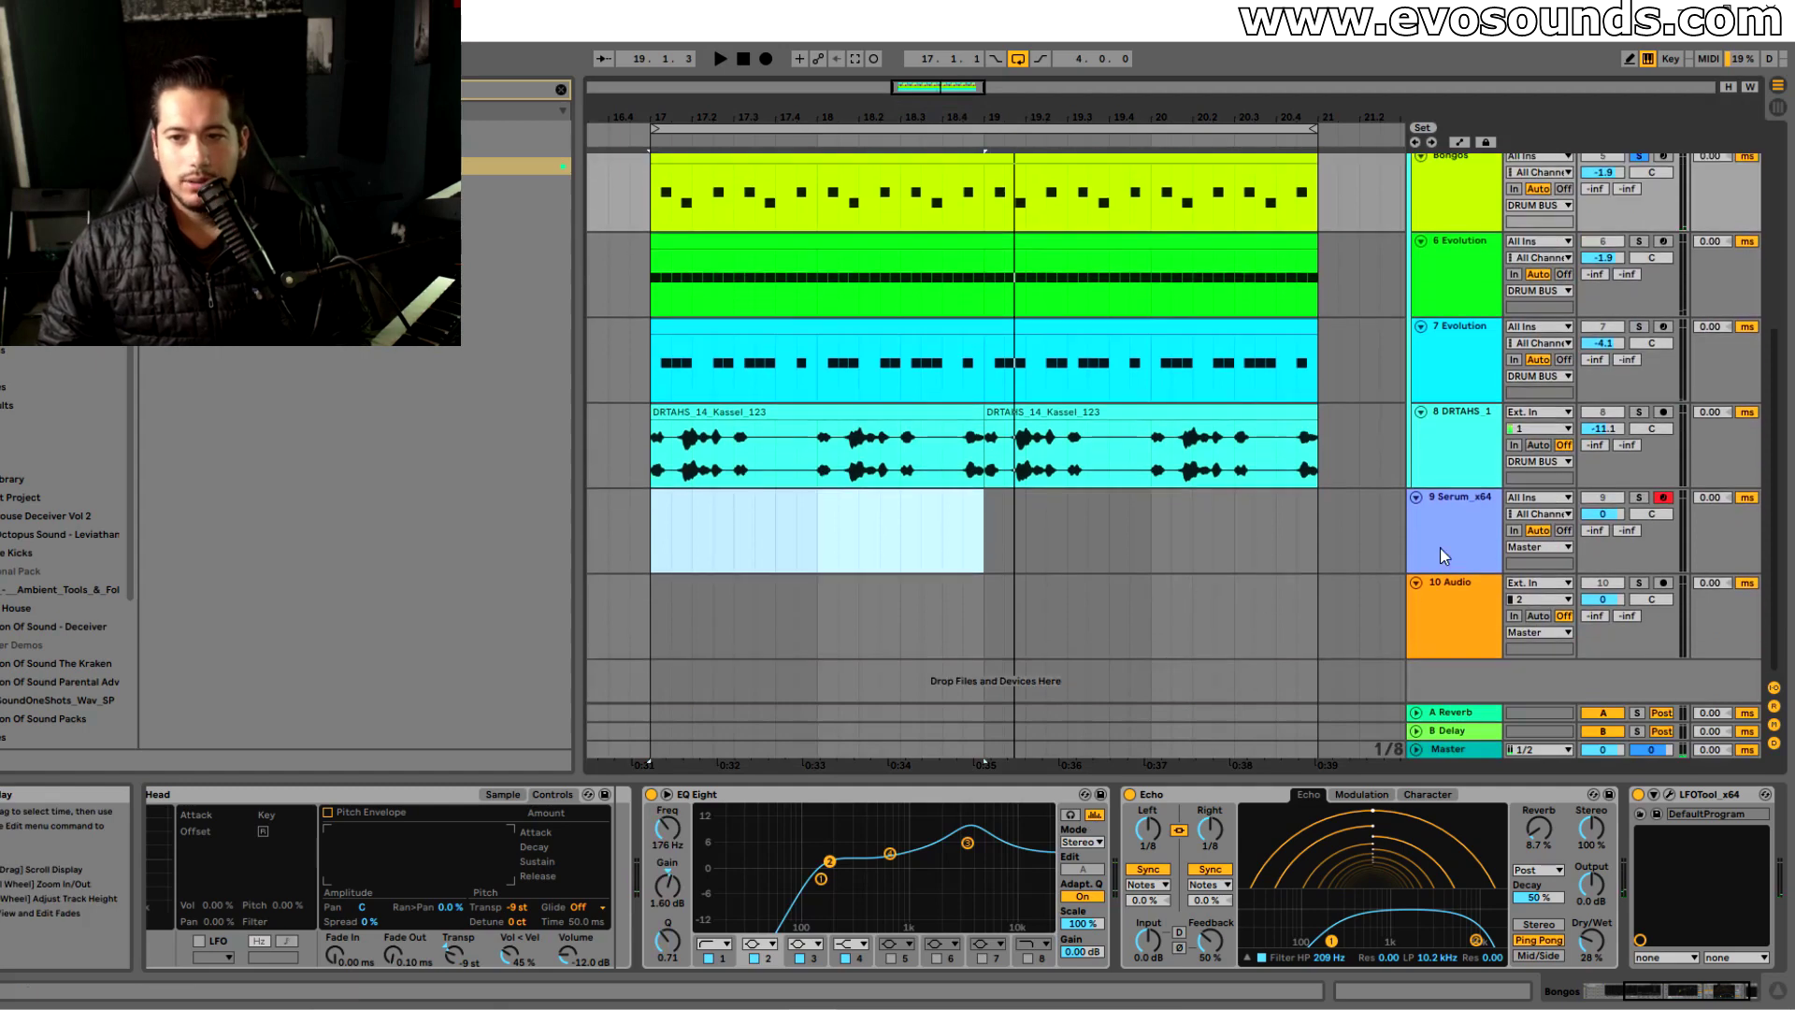
click(1443, 552)
drag(688, 538, 726, 529)
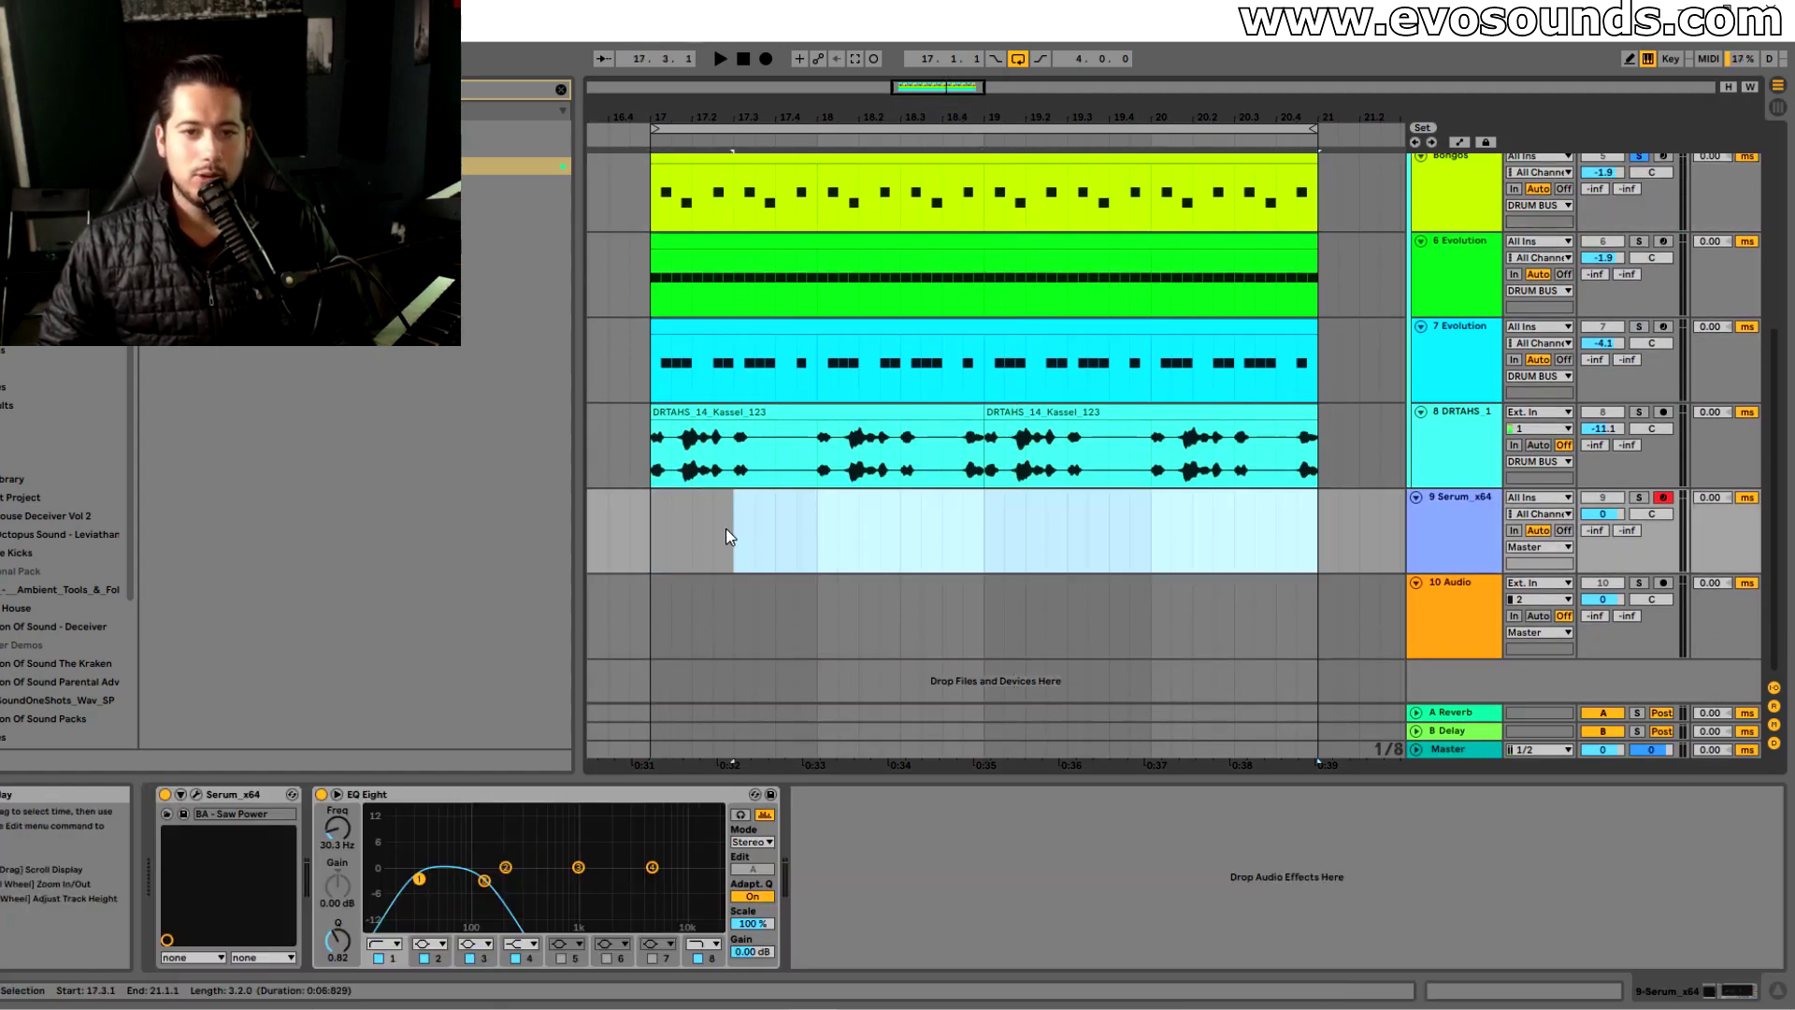
key(ctrl+shift+m)
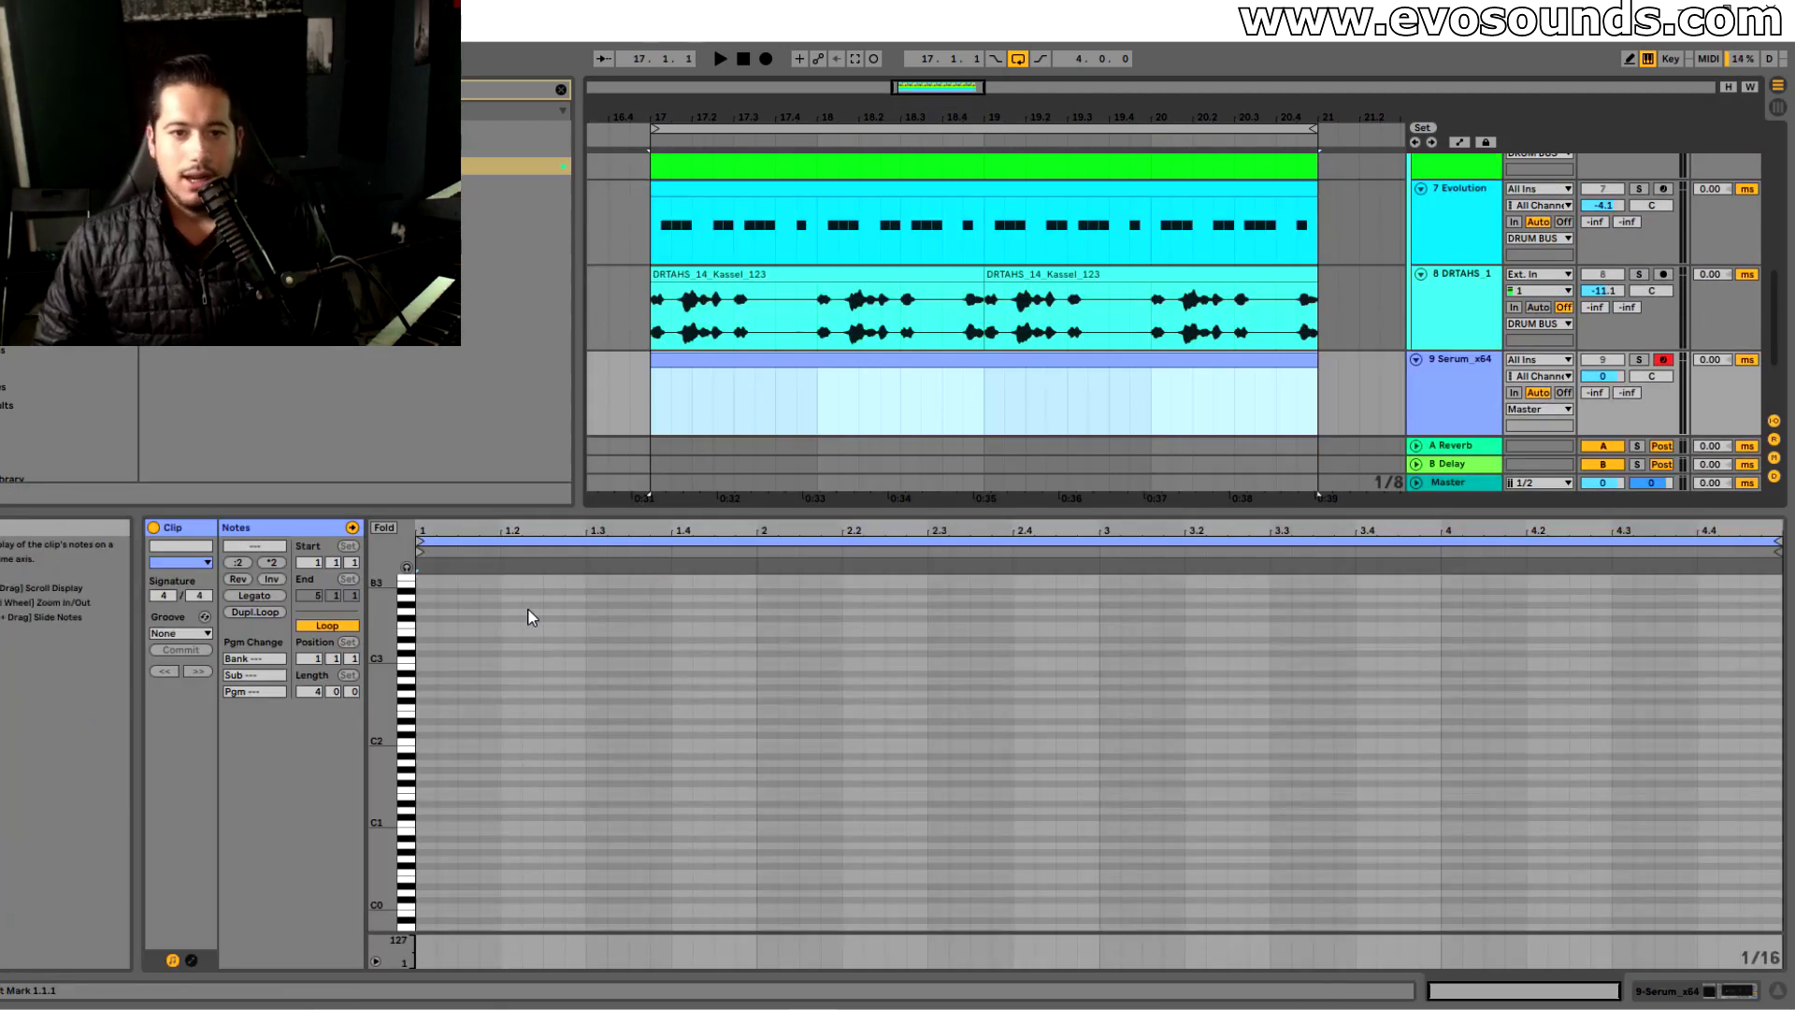
Duplicate the F3, G3 and G#3 bass notes repeatedly until they fill the four-bar clip
drag(578, 860, 367, 713)
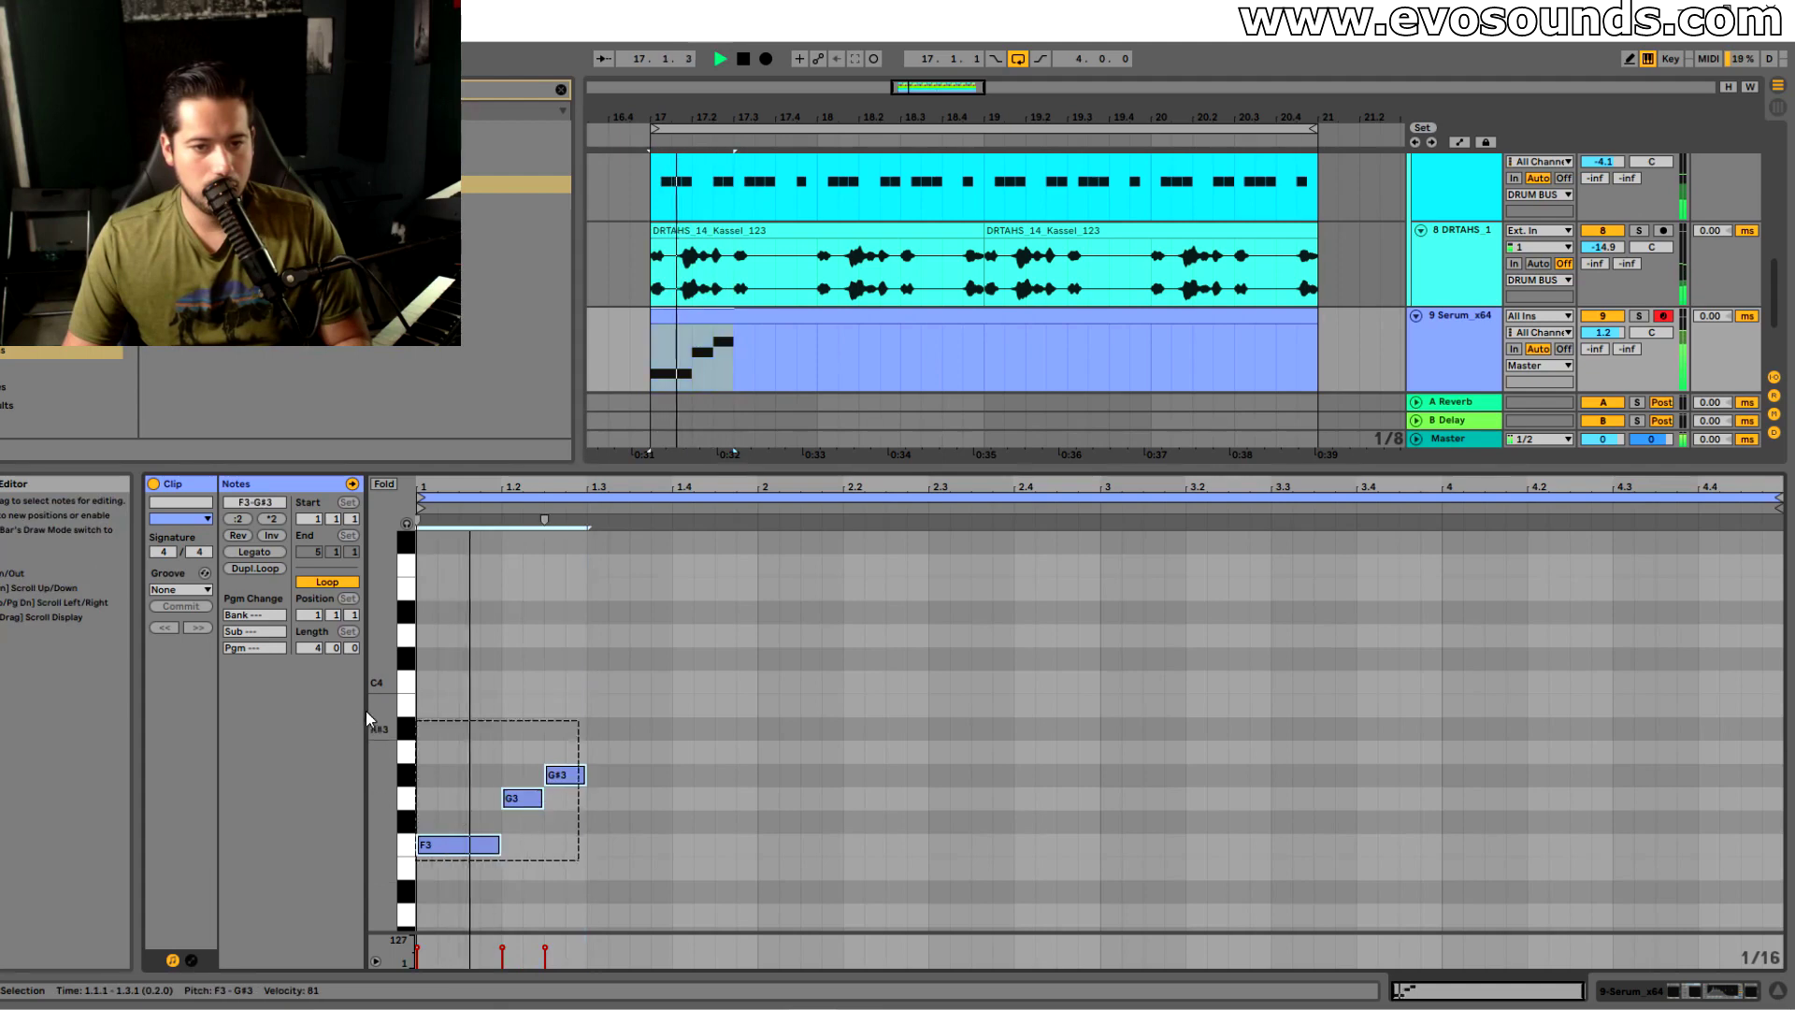
key(ctrl+d)
key(ctrl+d)
key(ctrl+d)
key(ctrl+d)
key(ctrl+d)
key(ctrl+d)
key(ctrl+d)
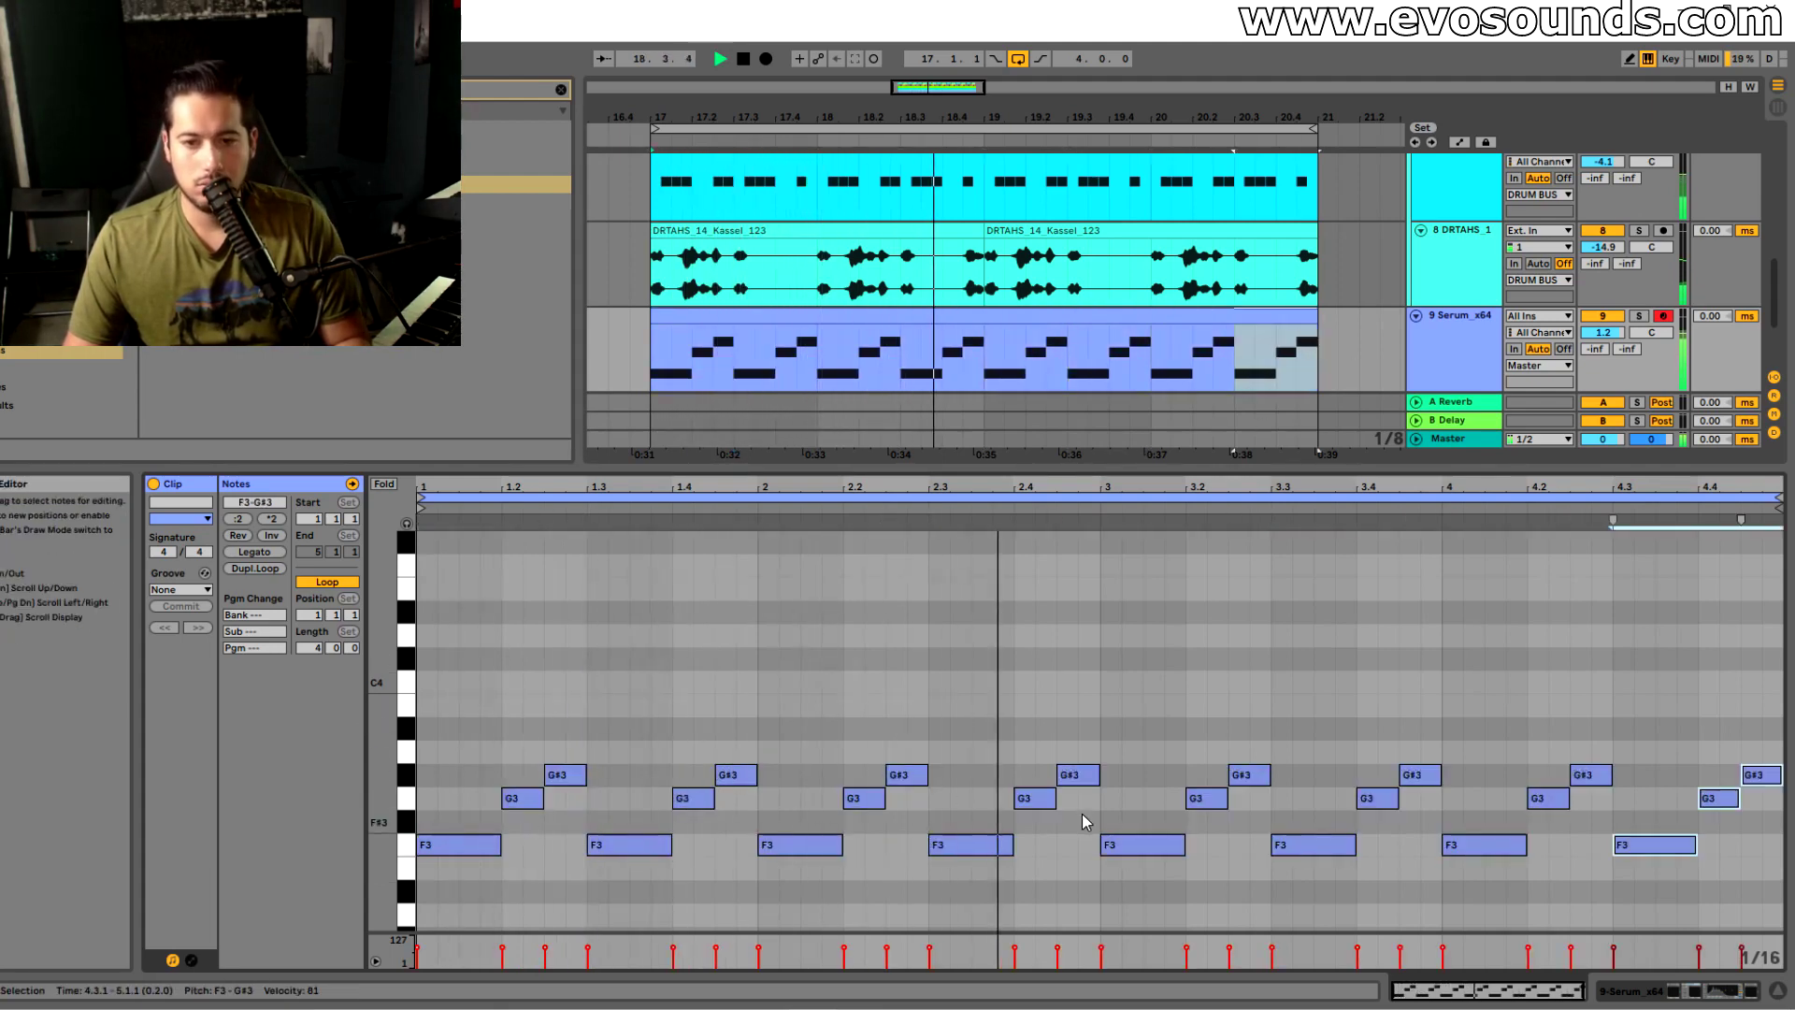
Lower the Serum track's volume to -1.6 dB and show its device chain
drag(1603, 333, 1603, 342)
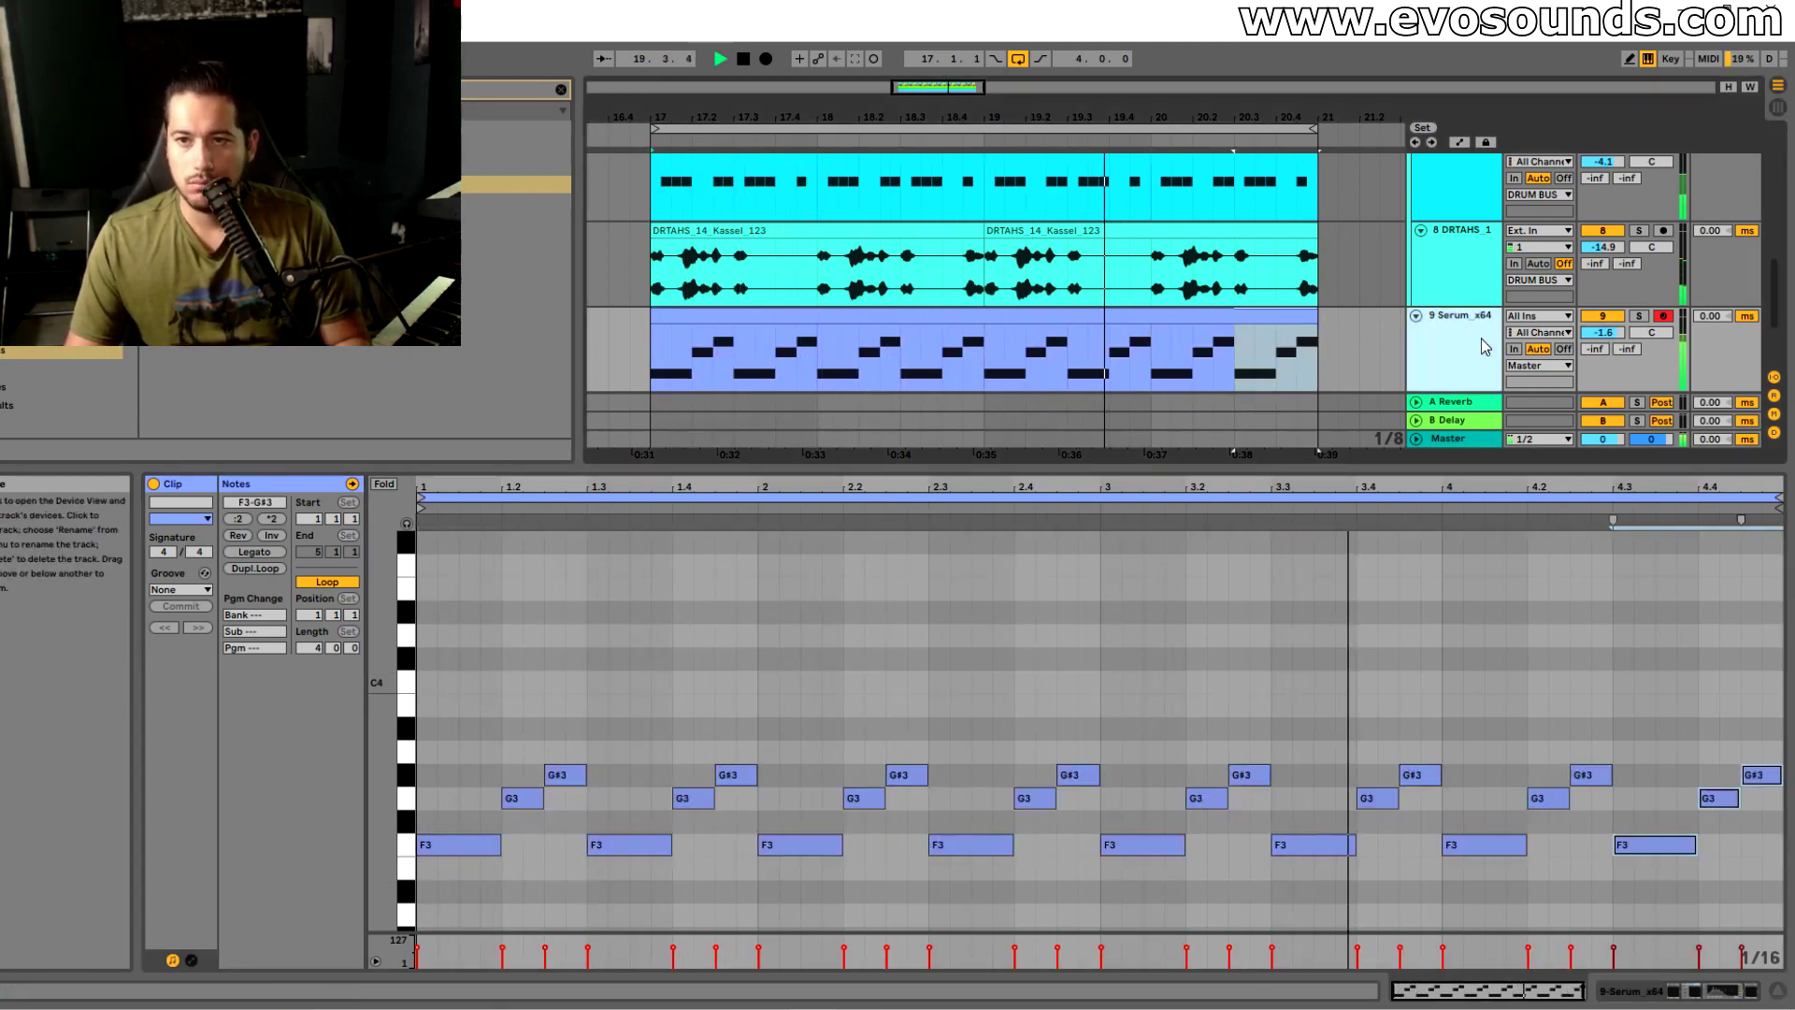
click(1486, 348)
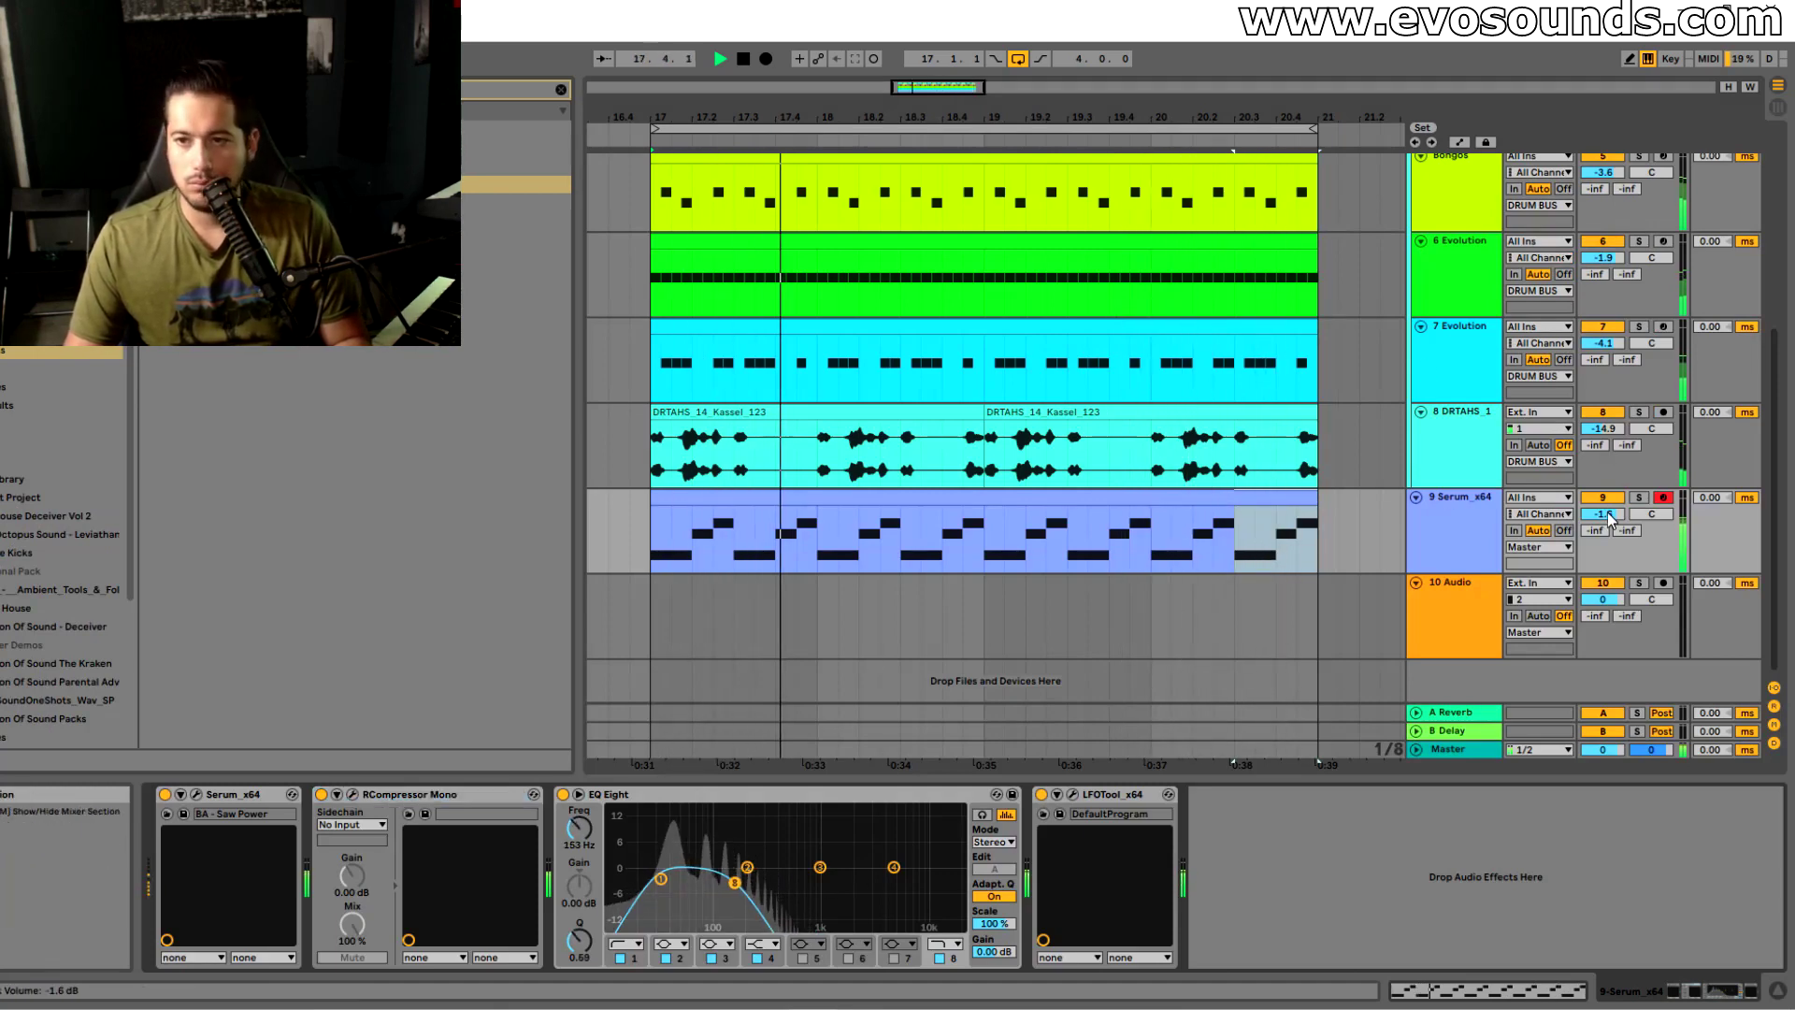
Open SPAN on the Master track and examine the mix's spectrum in the arrangement during playback
key(Tab)
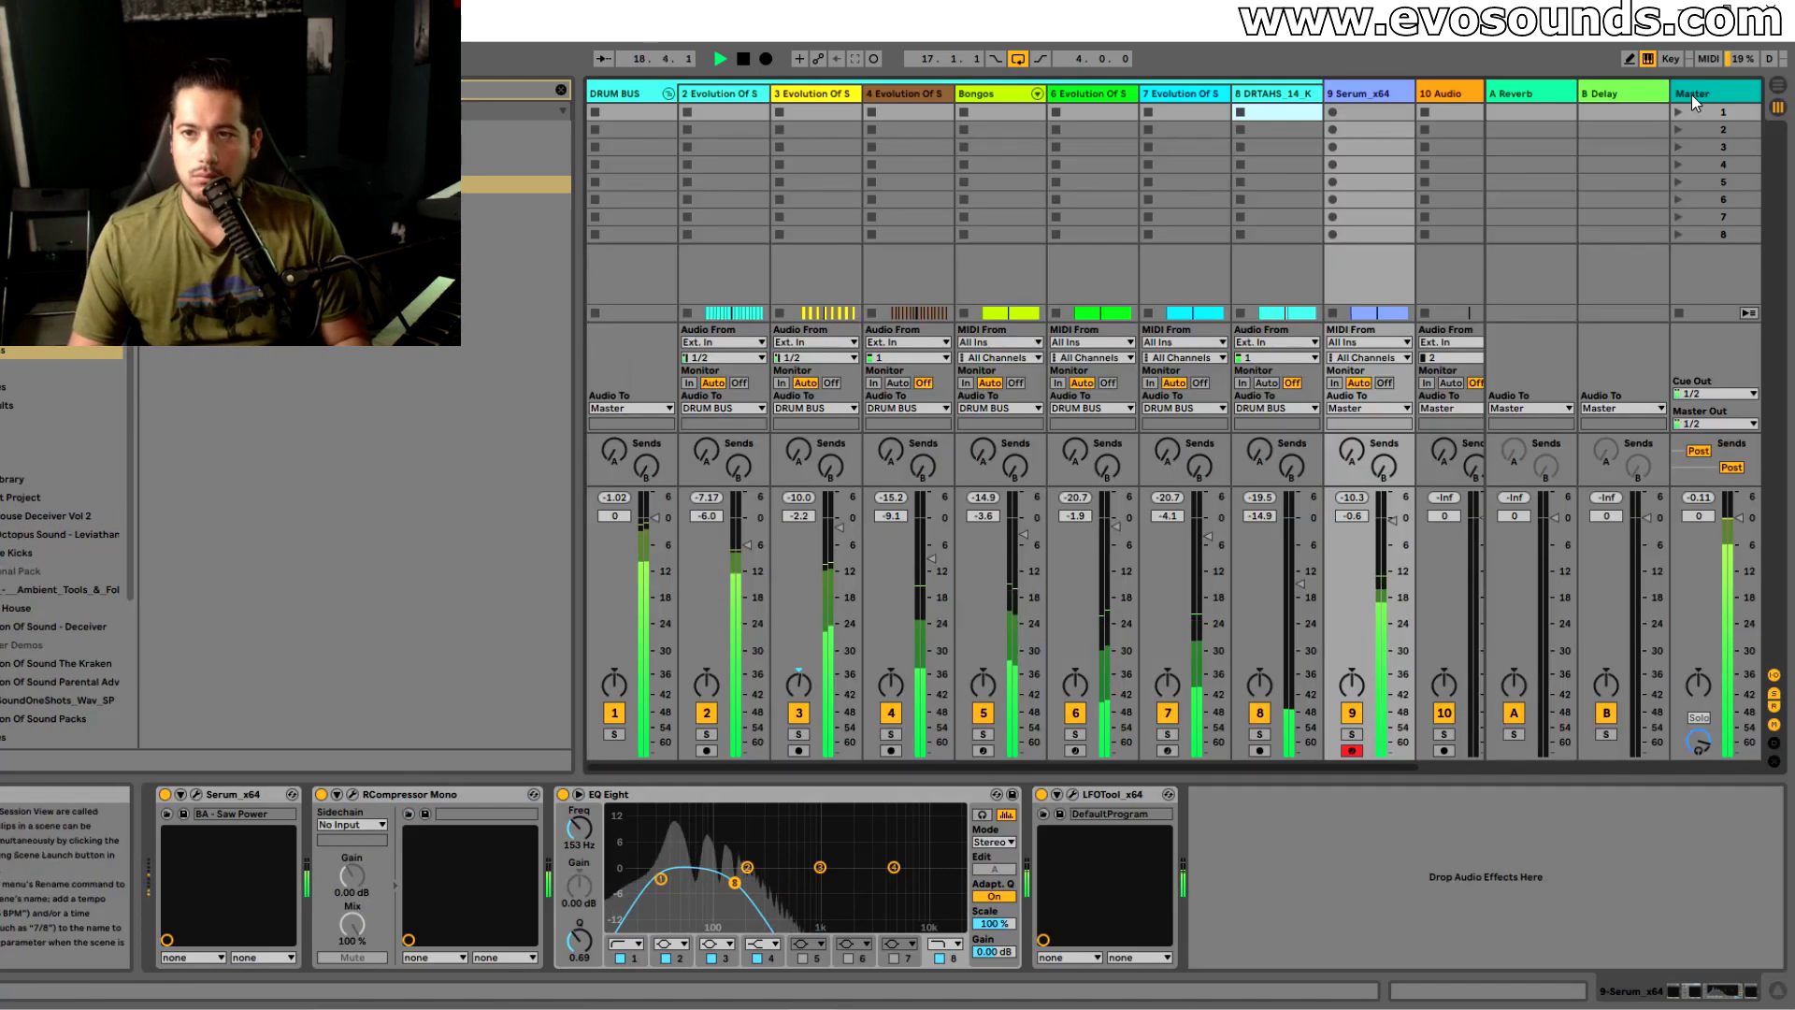
click(1691, 97)
click(351, 794)
key(Tab)
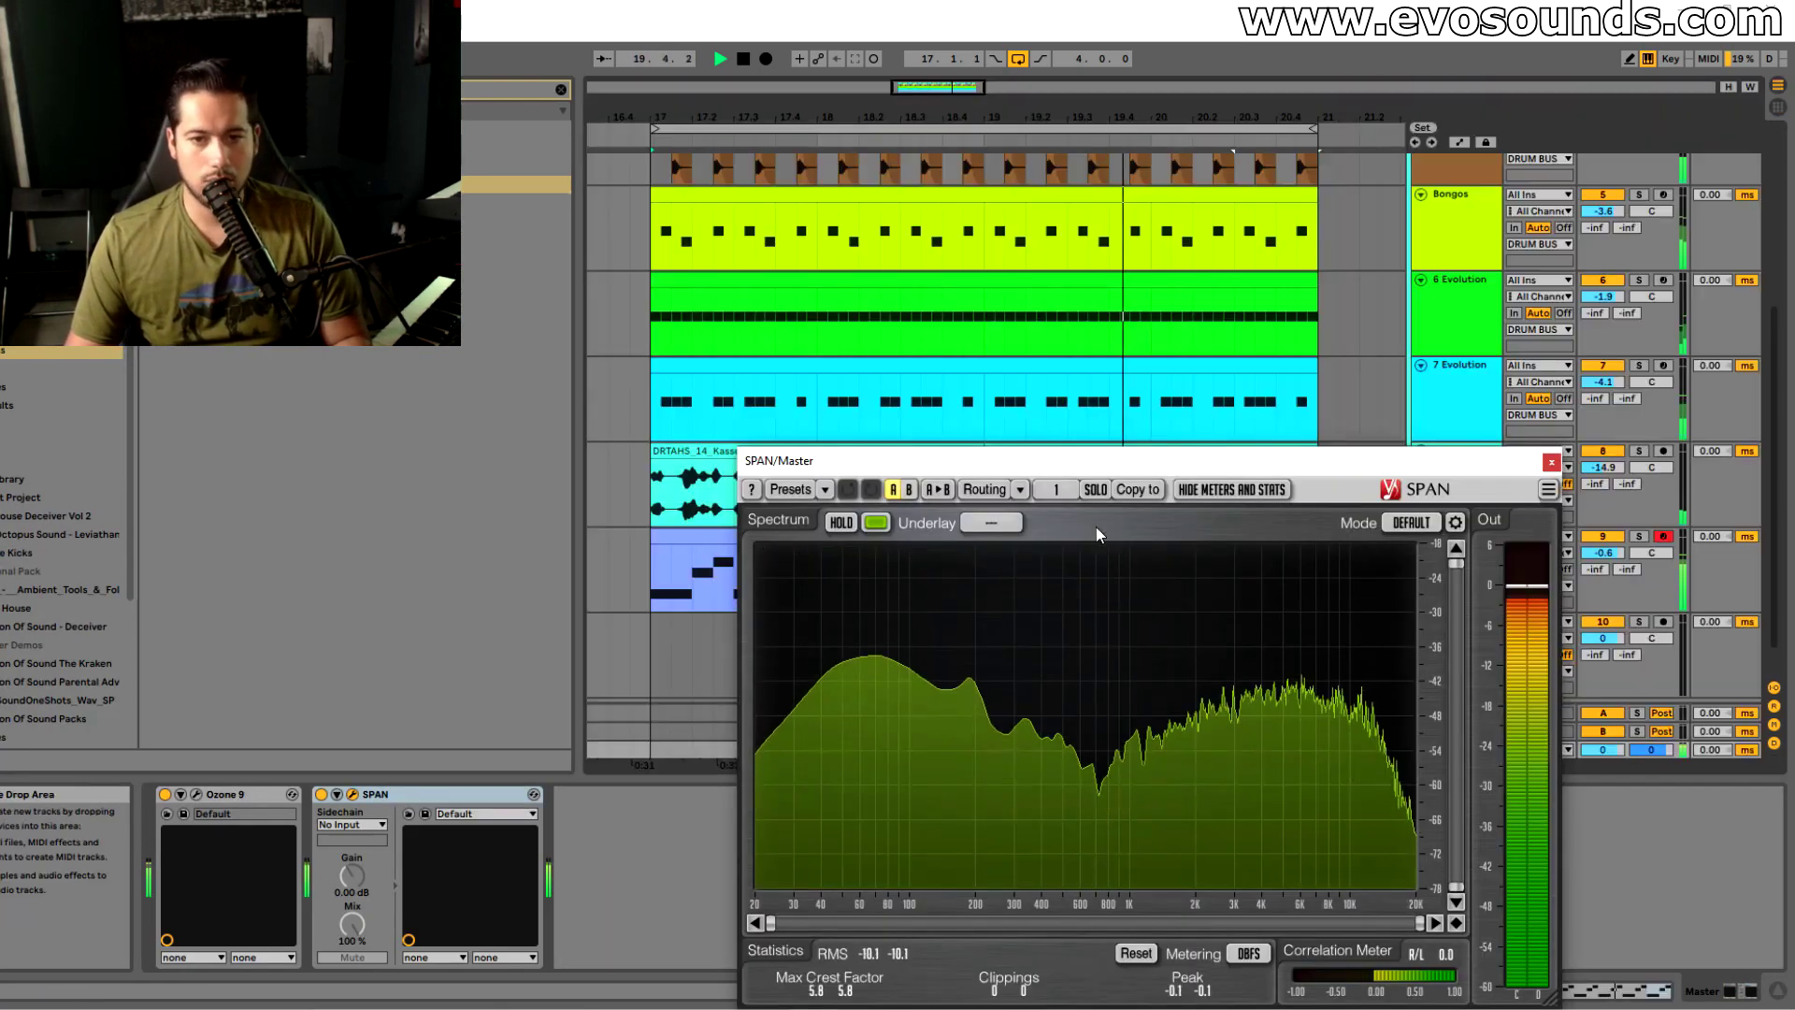
drag(940, 460, 1085, 454)
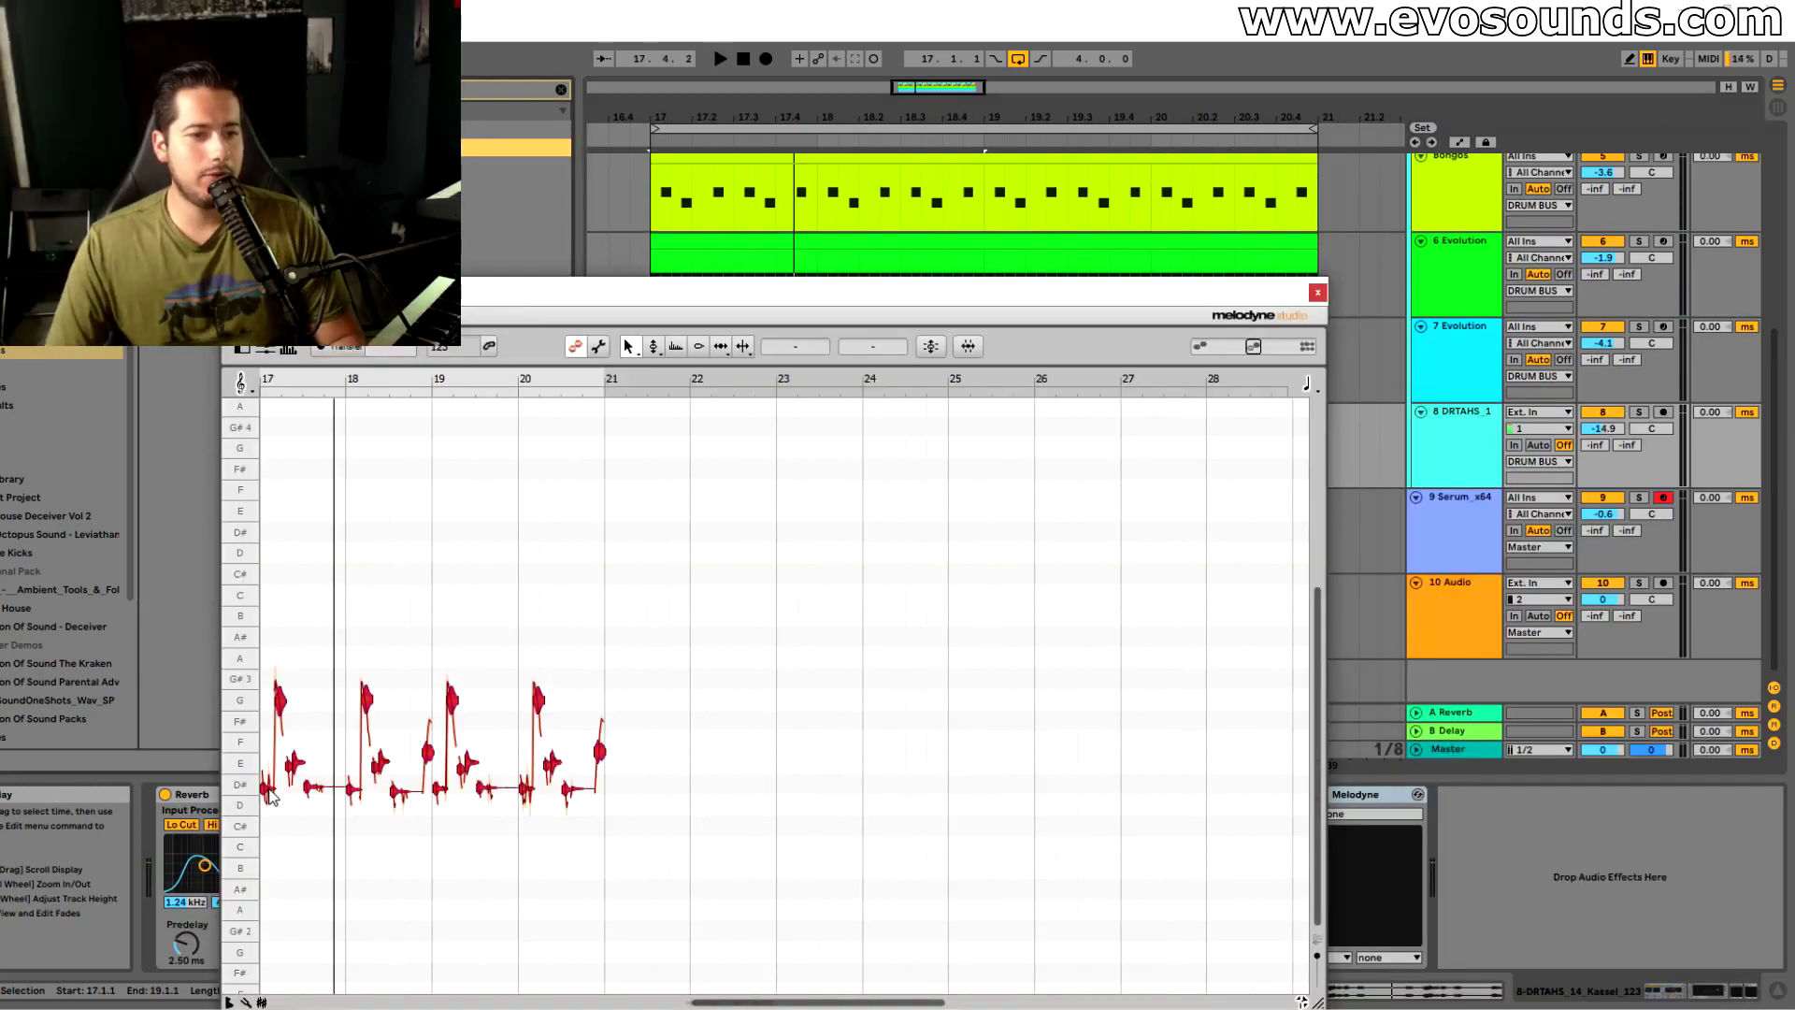
In the vocal's Melodyne, transpose all notes up two semitones and correct their pitch center by 100%
drag(272, 782, 276, 746)
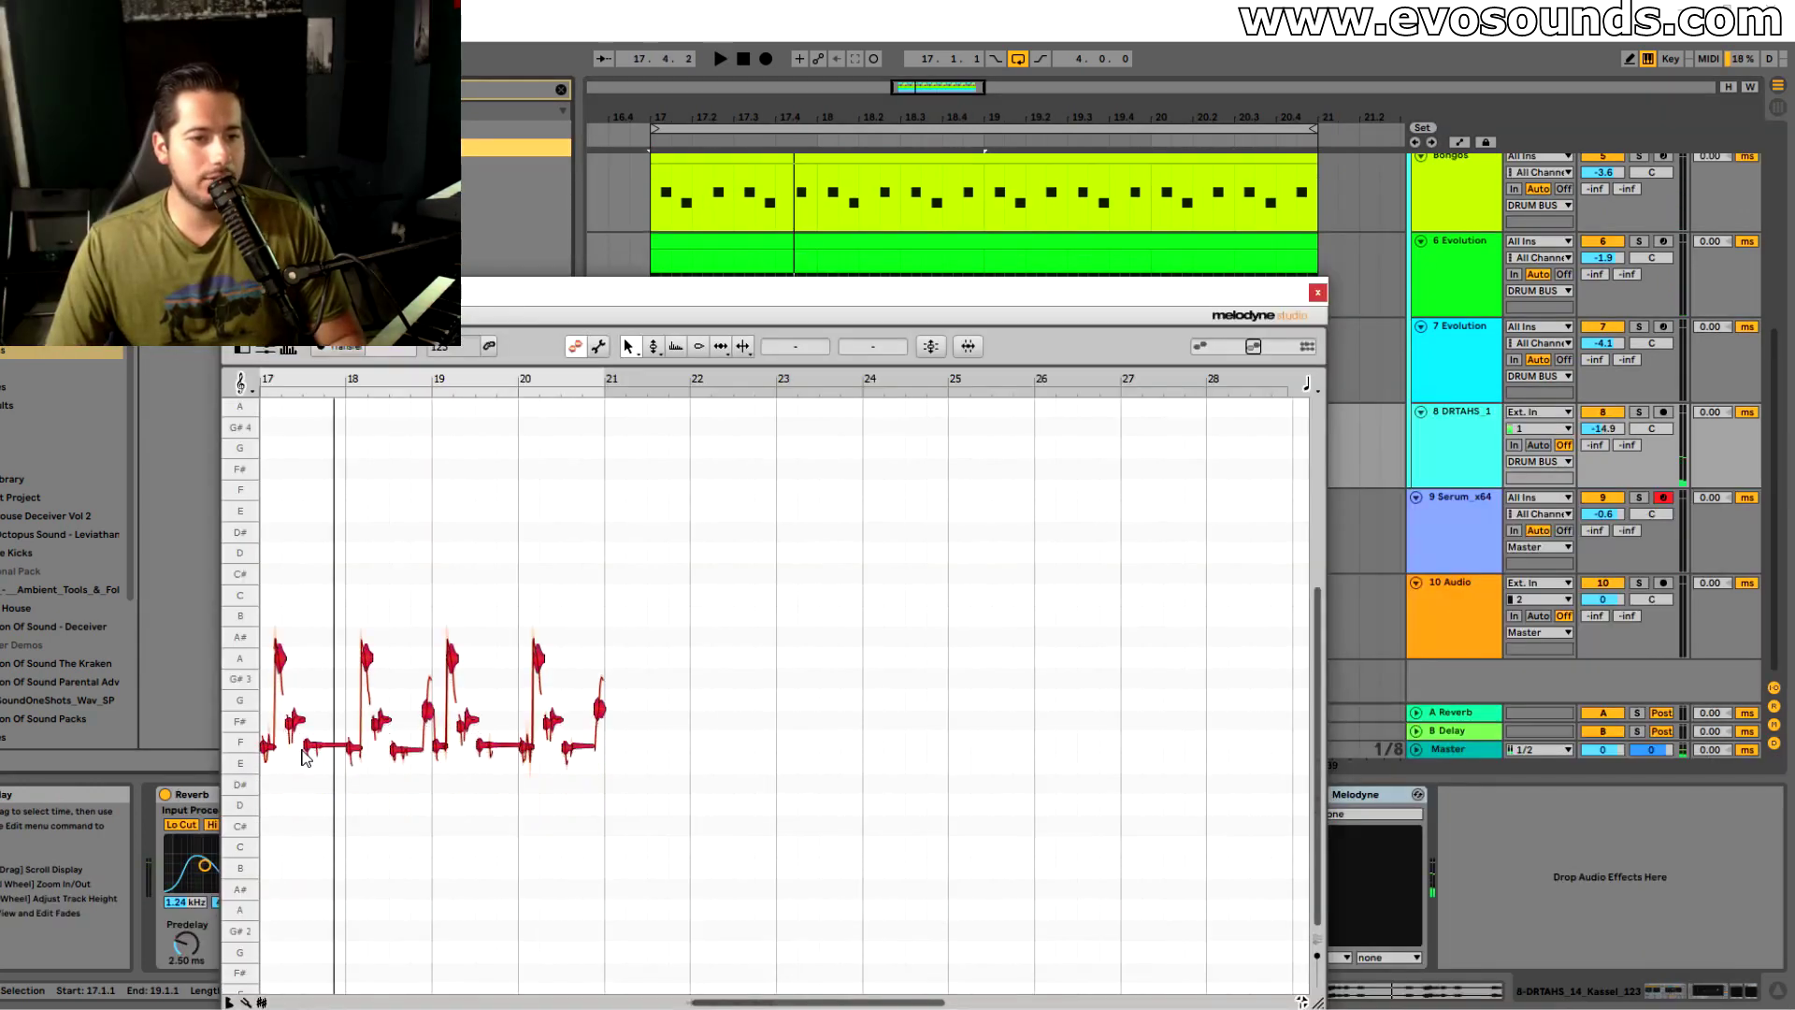
click(356, 351)
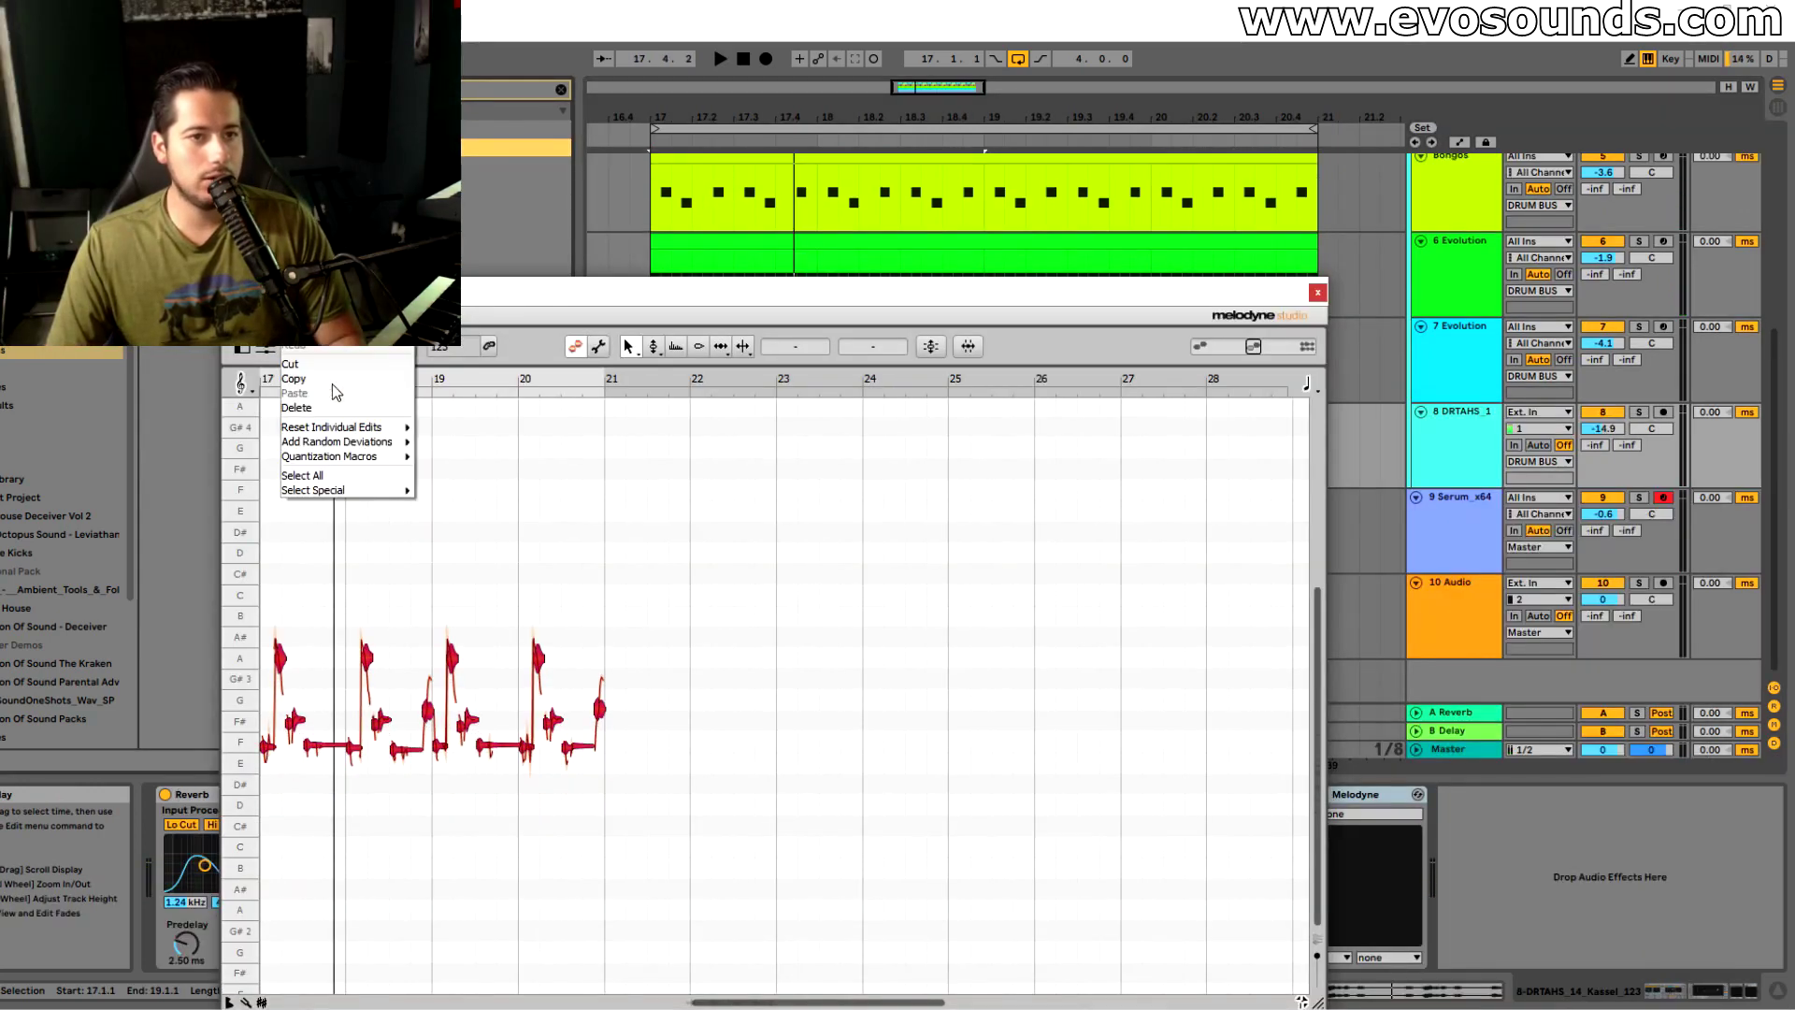
mouse_move(363, 457)
click(449, 457)
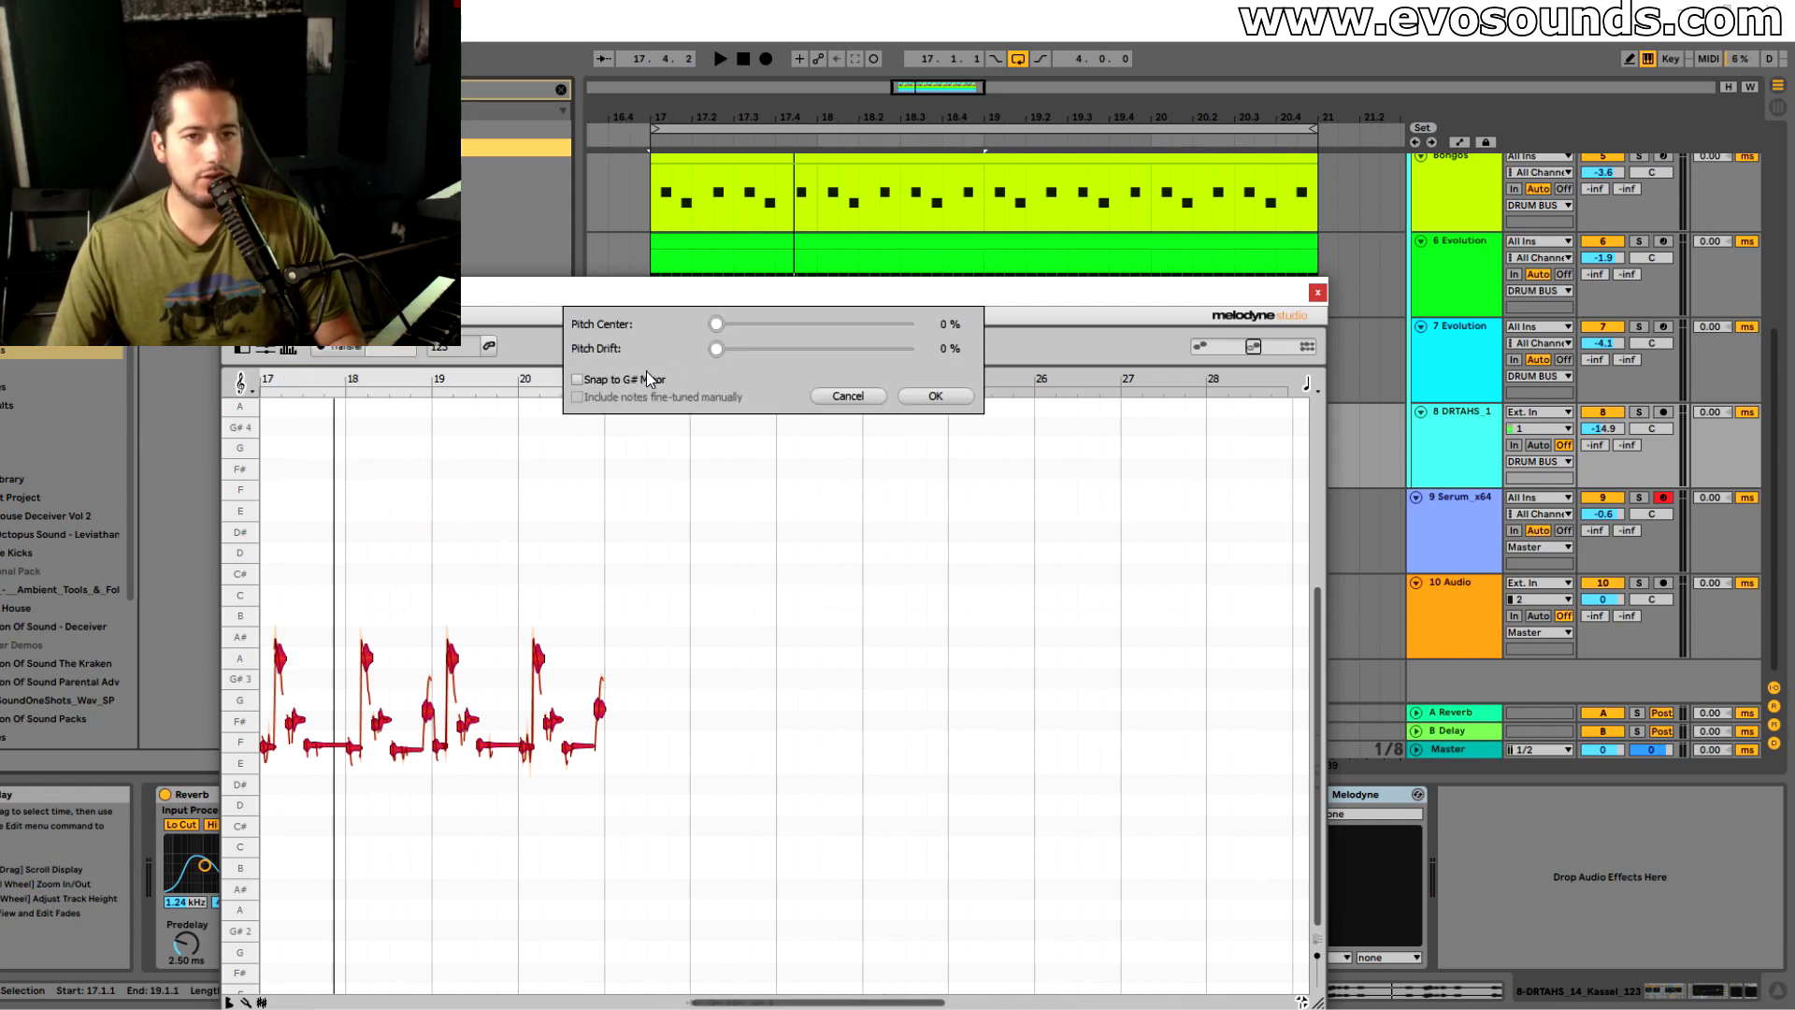
drag(765, 333, 1041, 346)
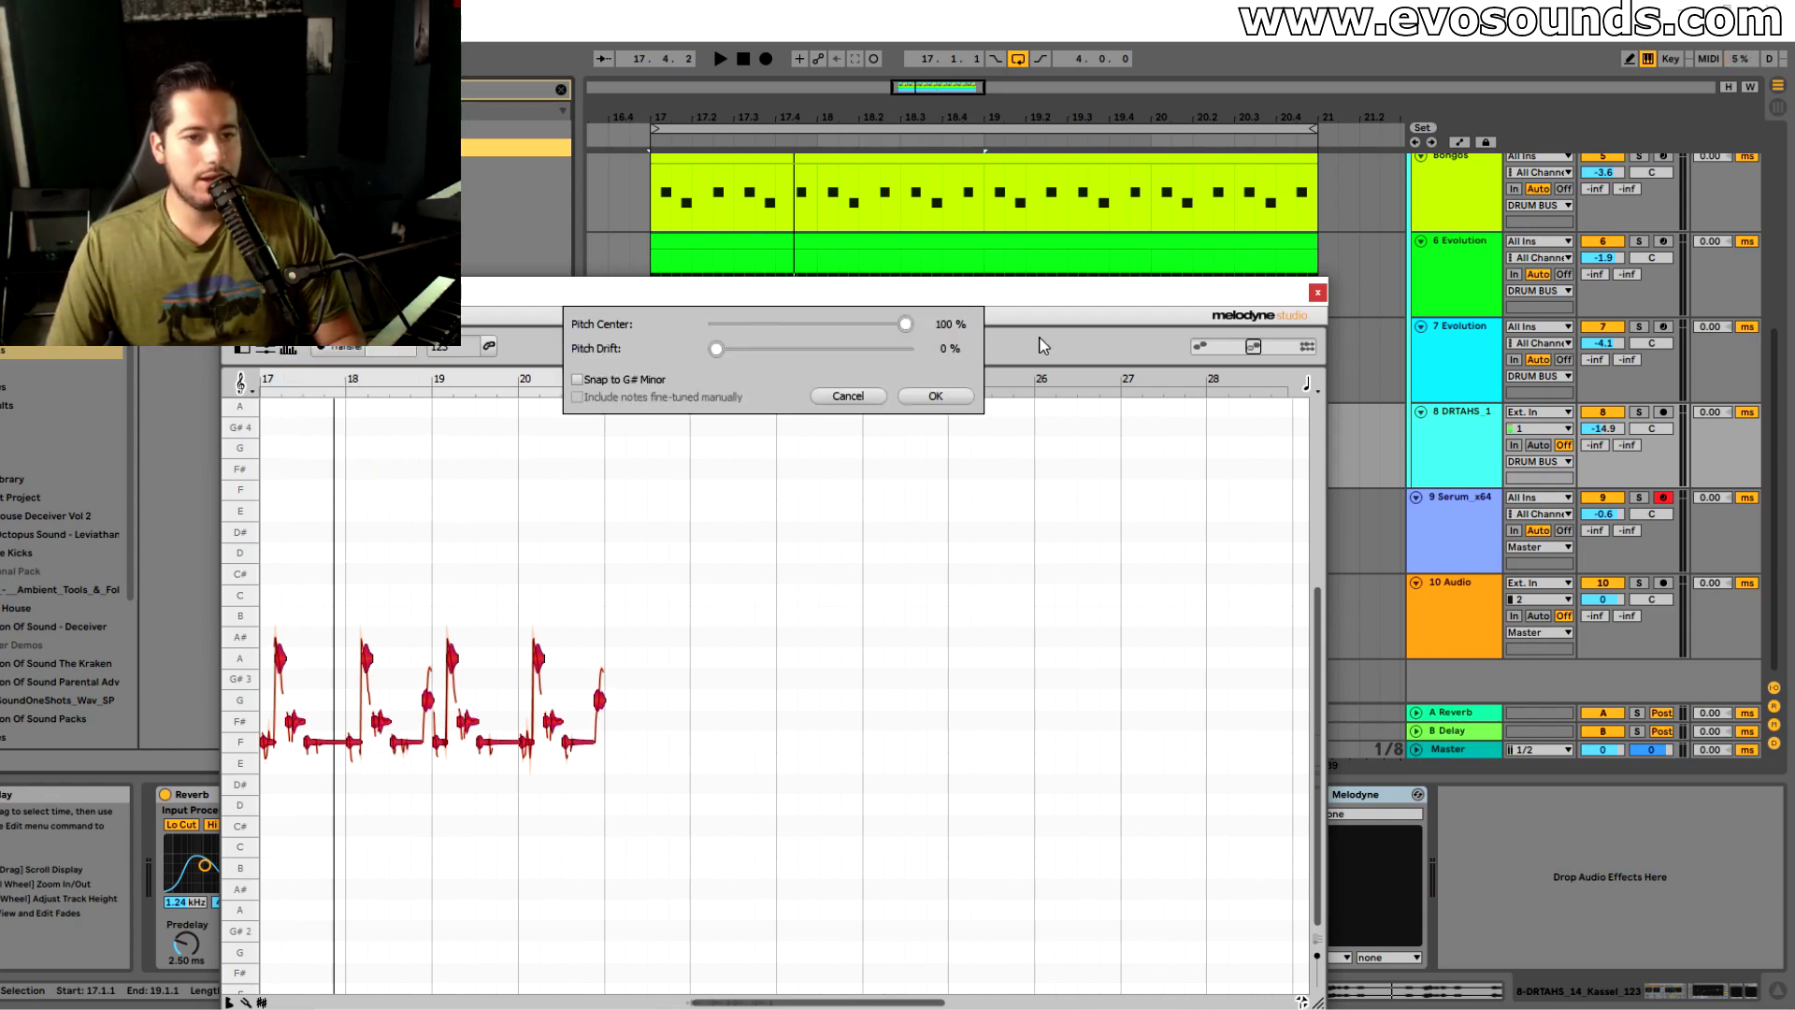
click(935, 396)
Lower the four highest vocal notes from A3 to G#3, play them with the groove and close Melodyne
key(space)
drag(273, 685, 647, 631)
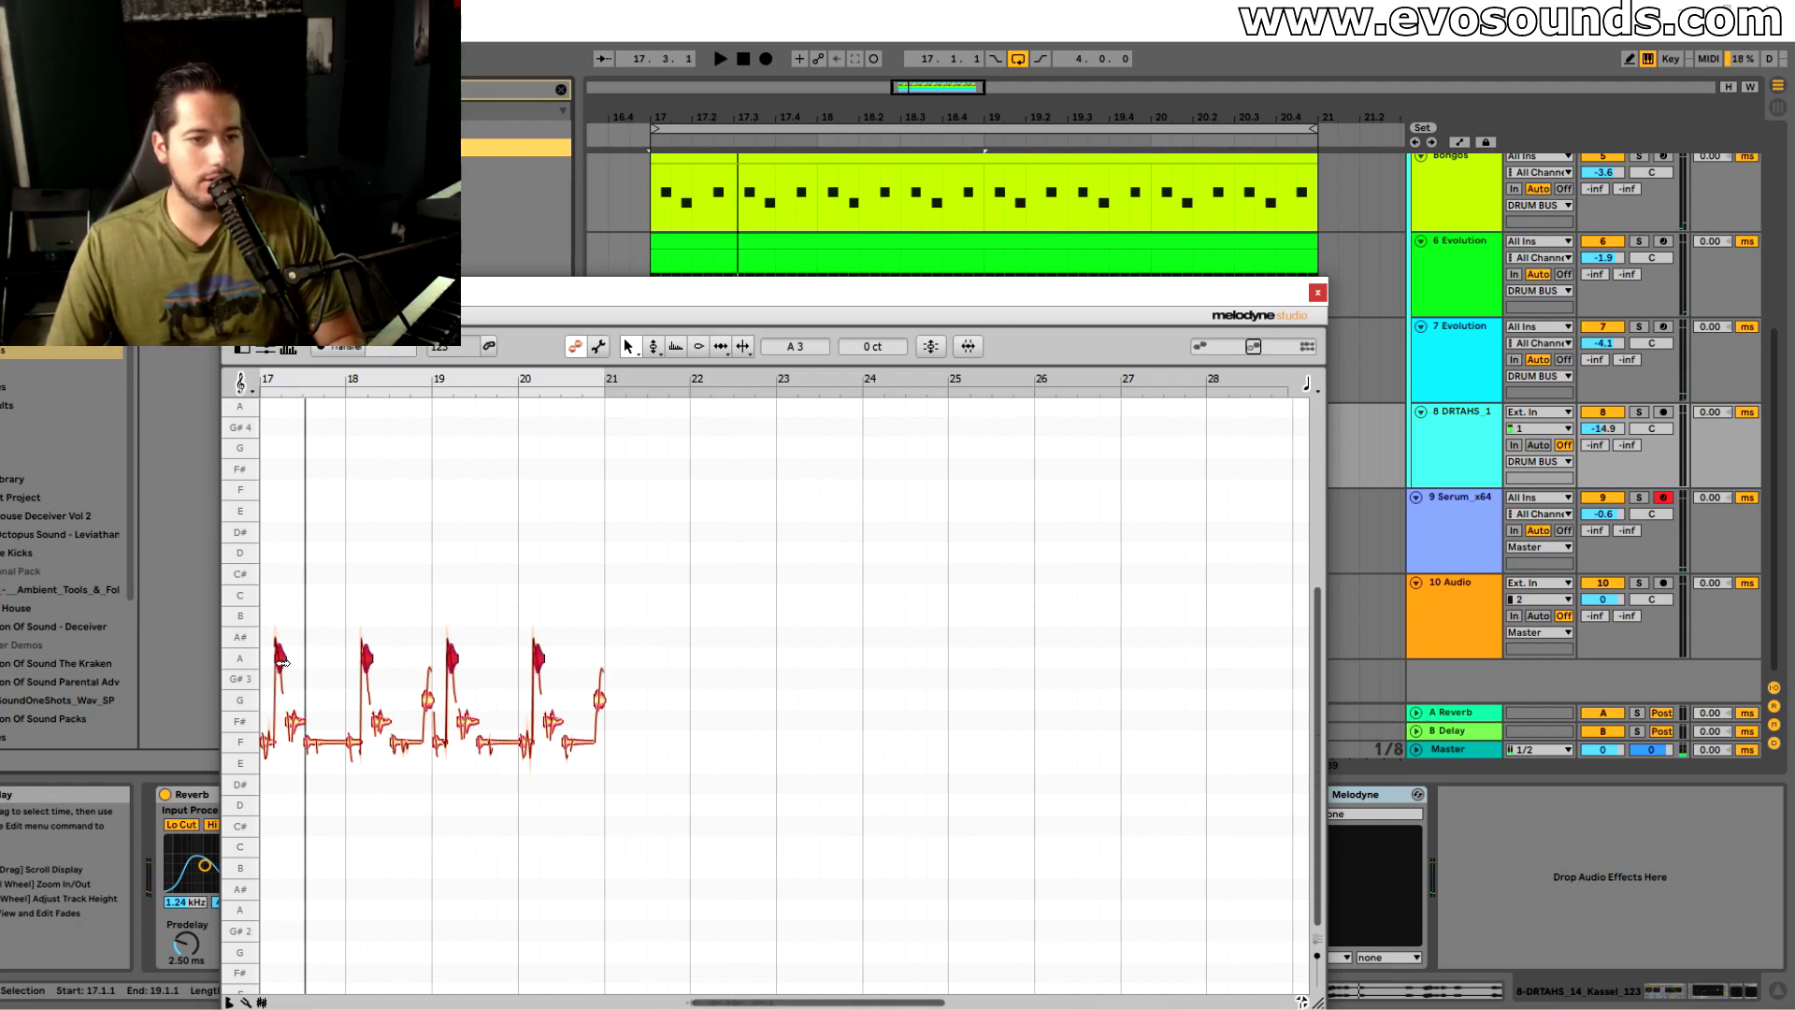
key(space)
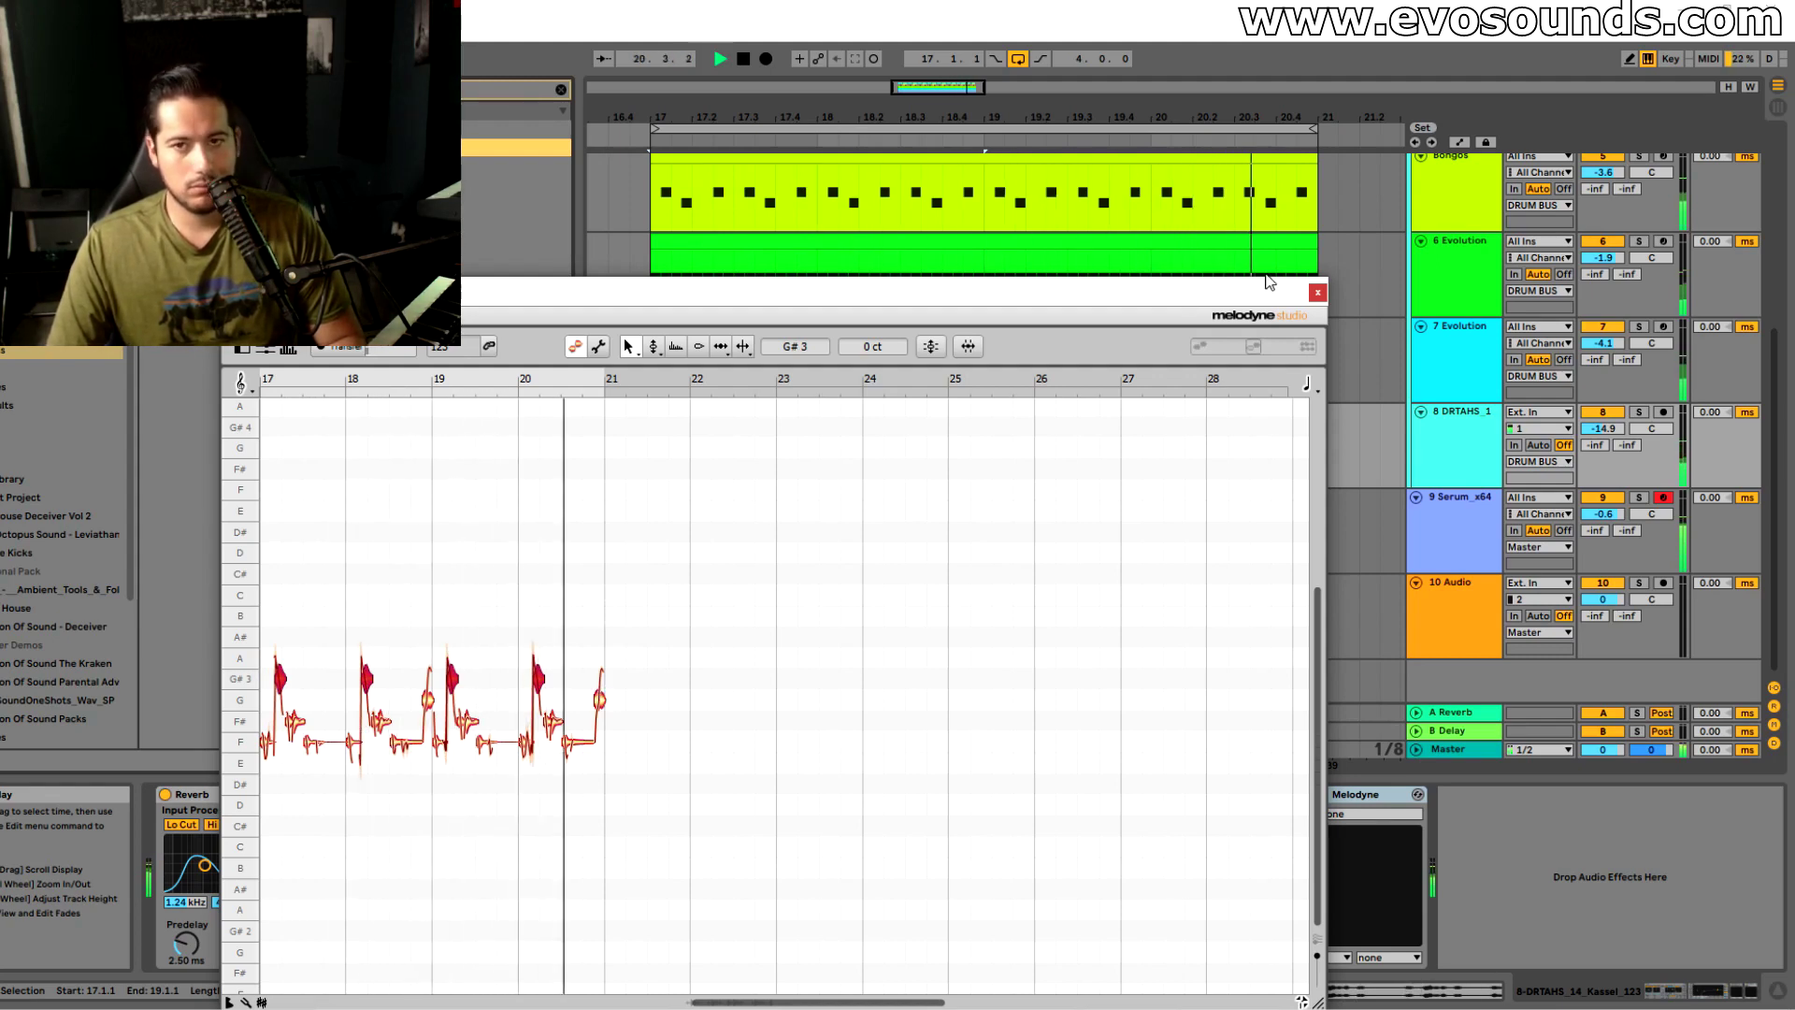
click(1317, 292)
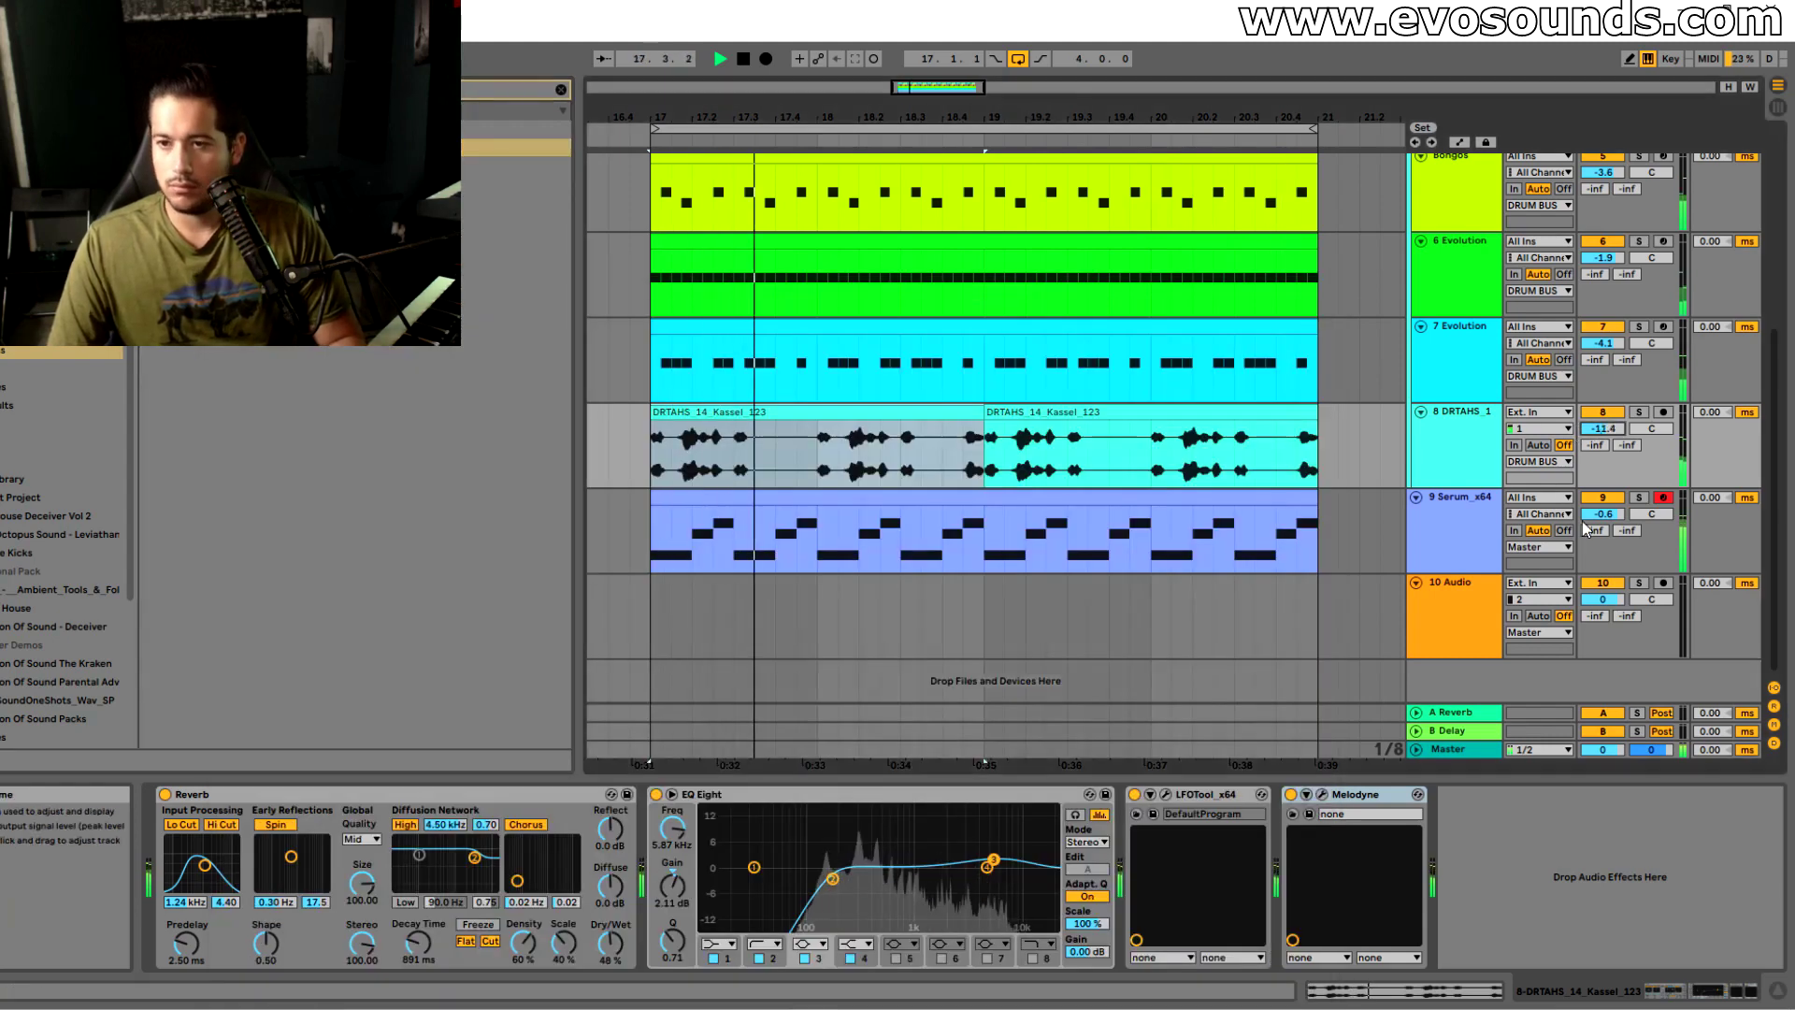
Balance the levels with the vocal track at -11.4 dB and the Serum track at -2.8 dB
drag(1597, 515, 1597, 525)
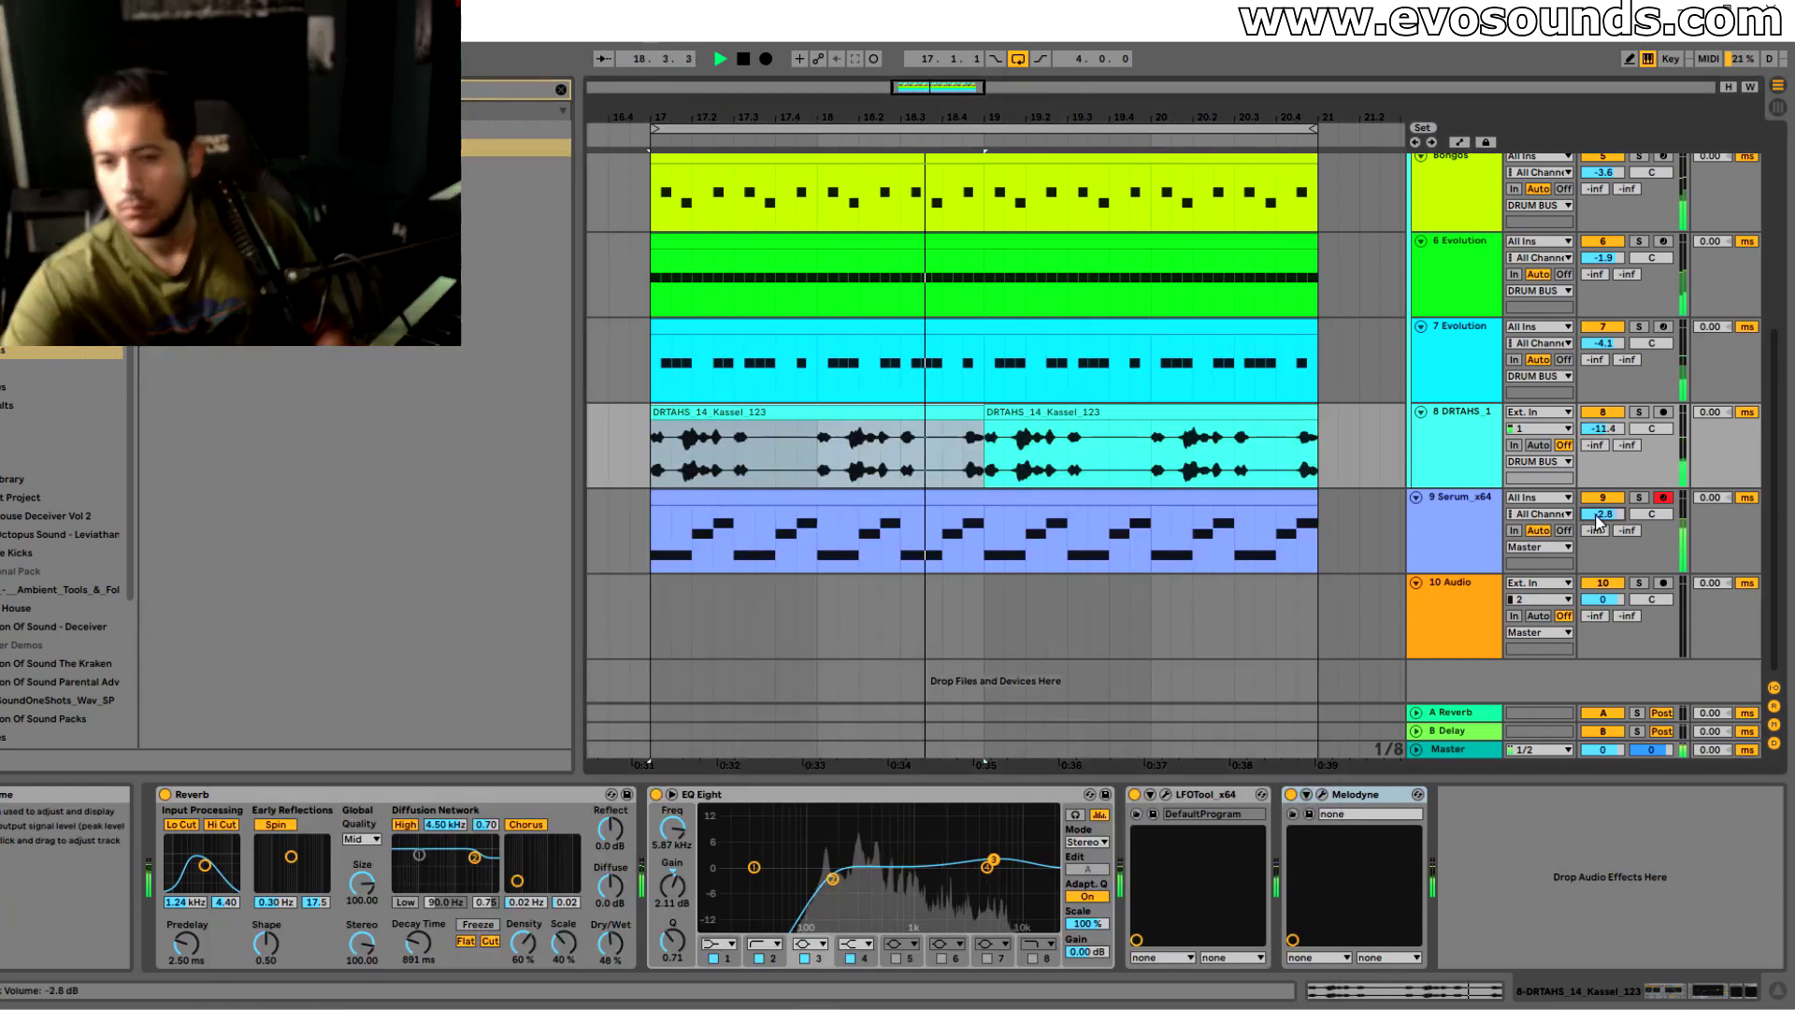
click(1448, 530)
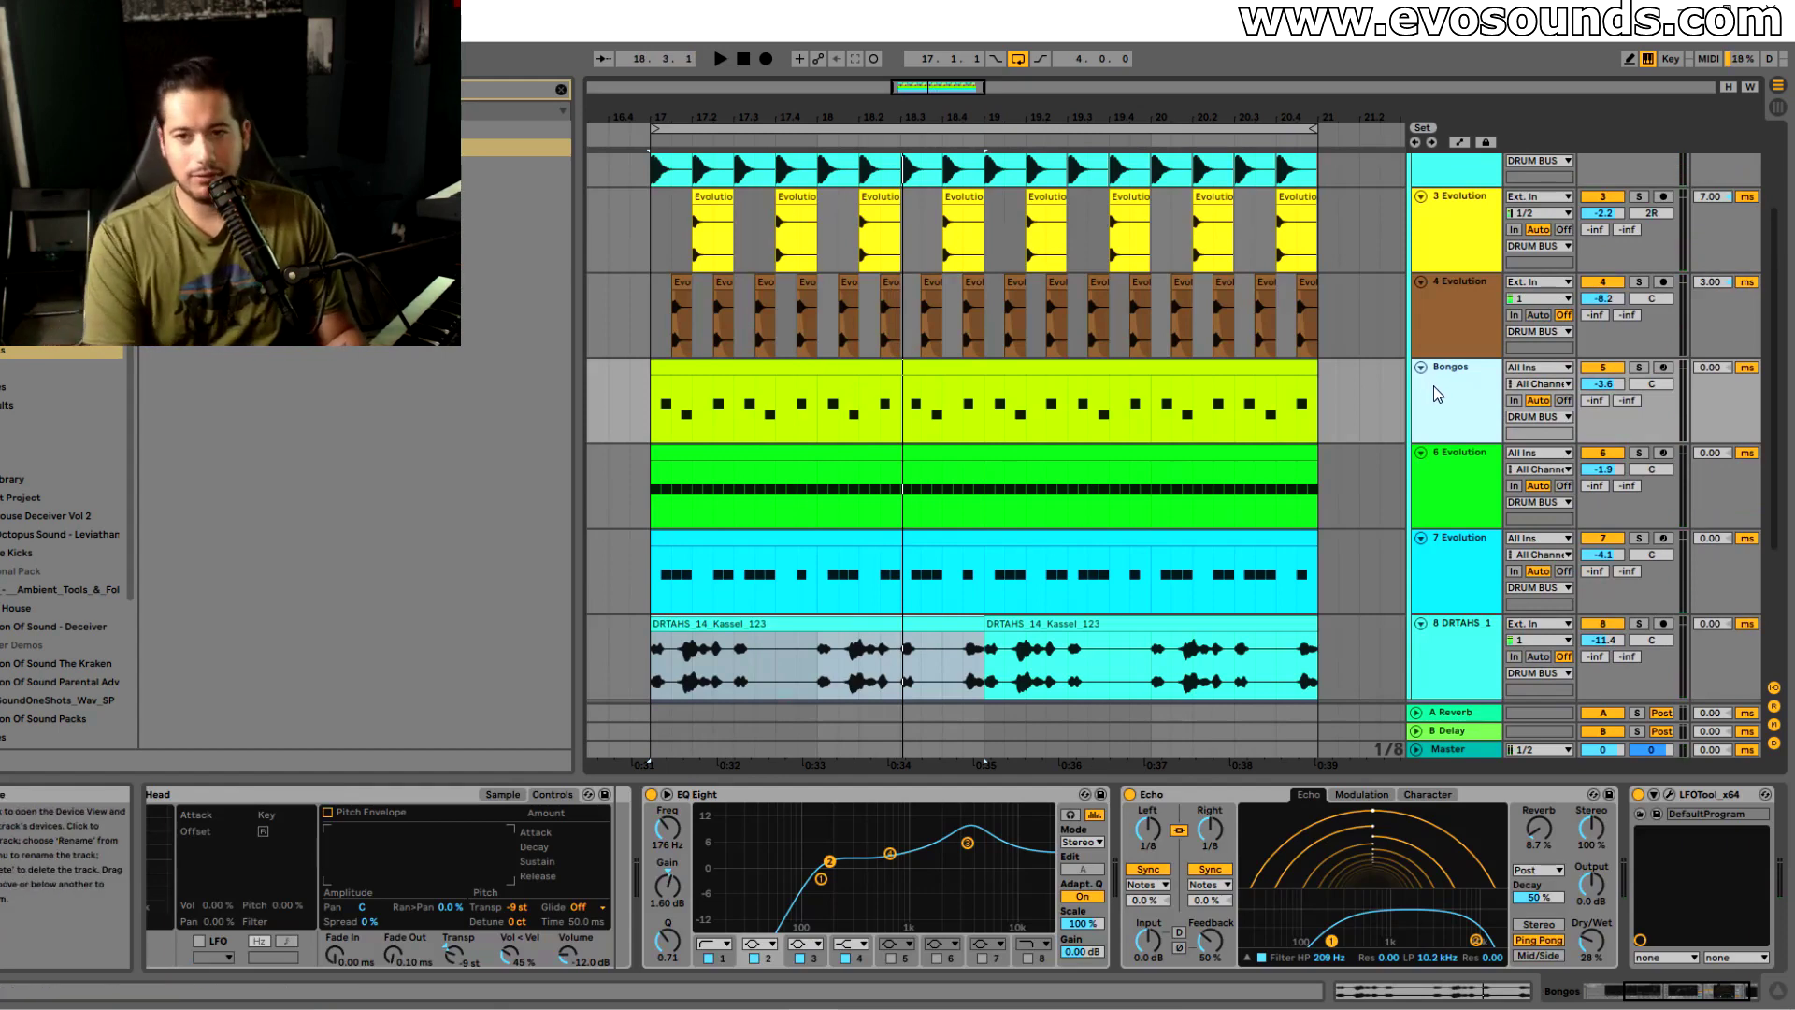
Insert a MIDI track below Bongos in the DRUM BUS group and load an empty Simpler on it
key(ctrl+shift+t)
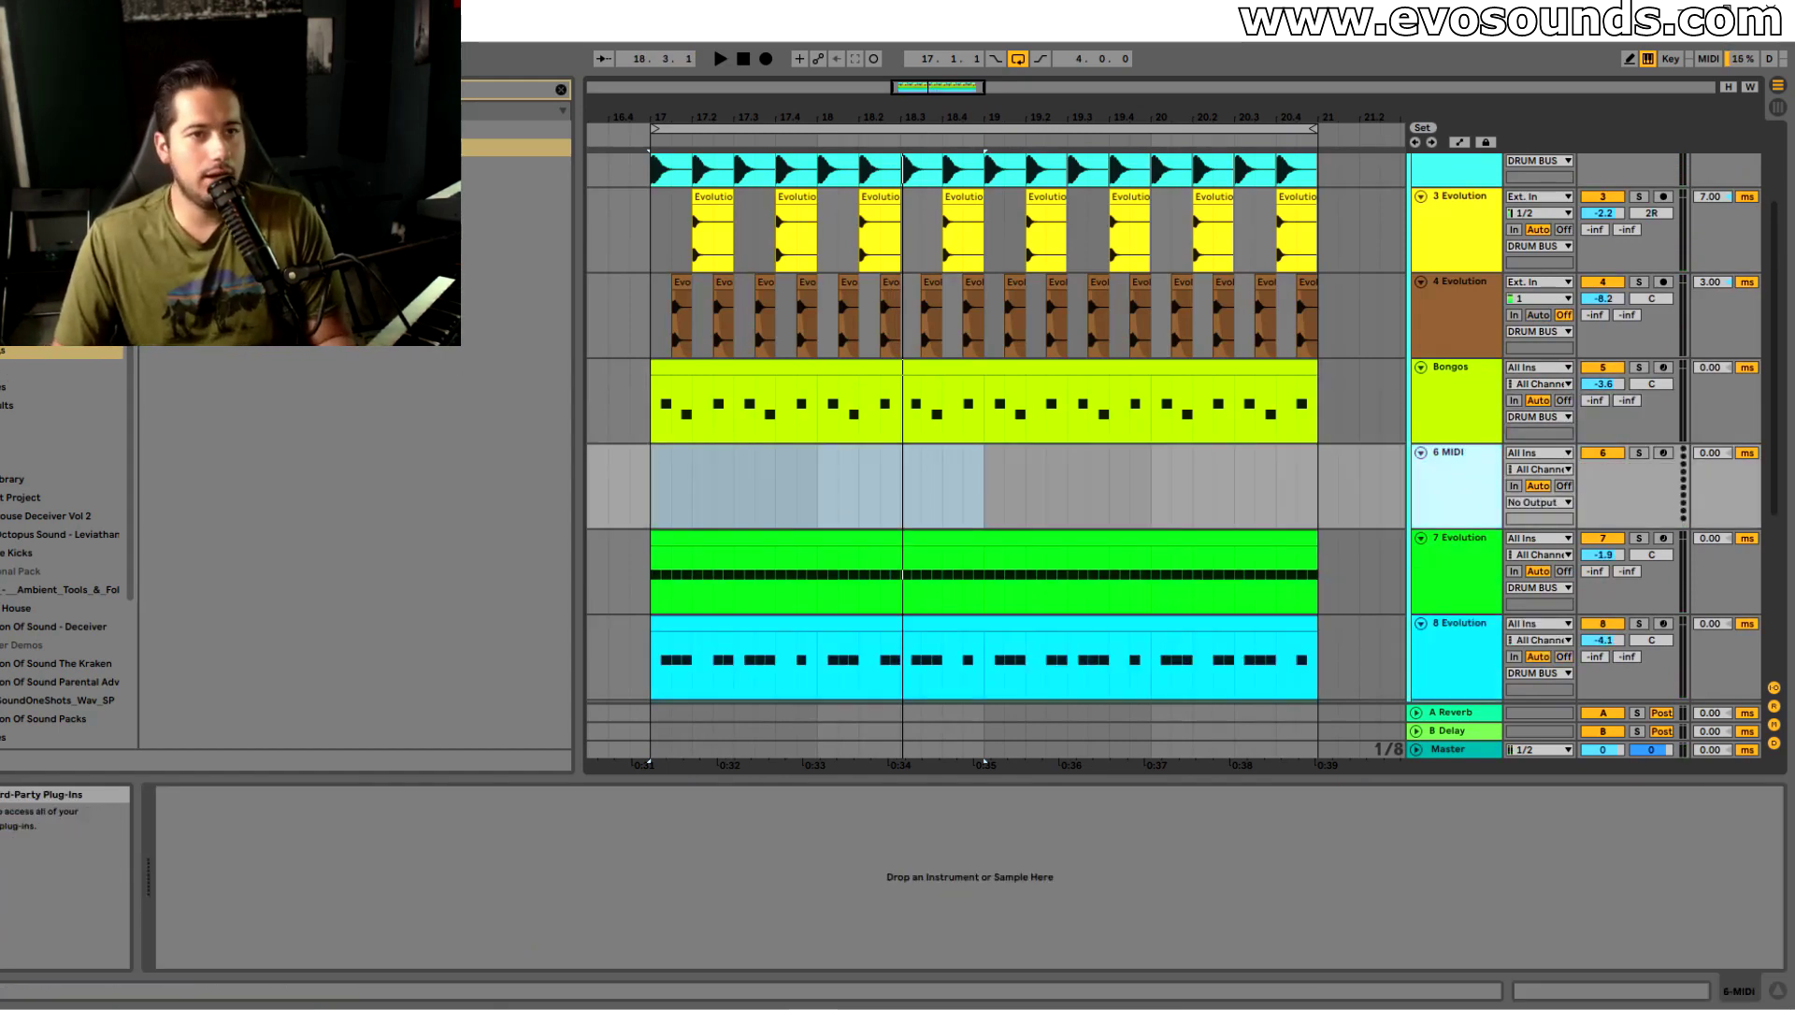
click(28, 277)
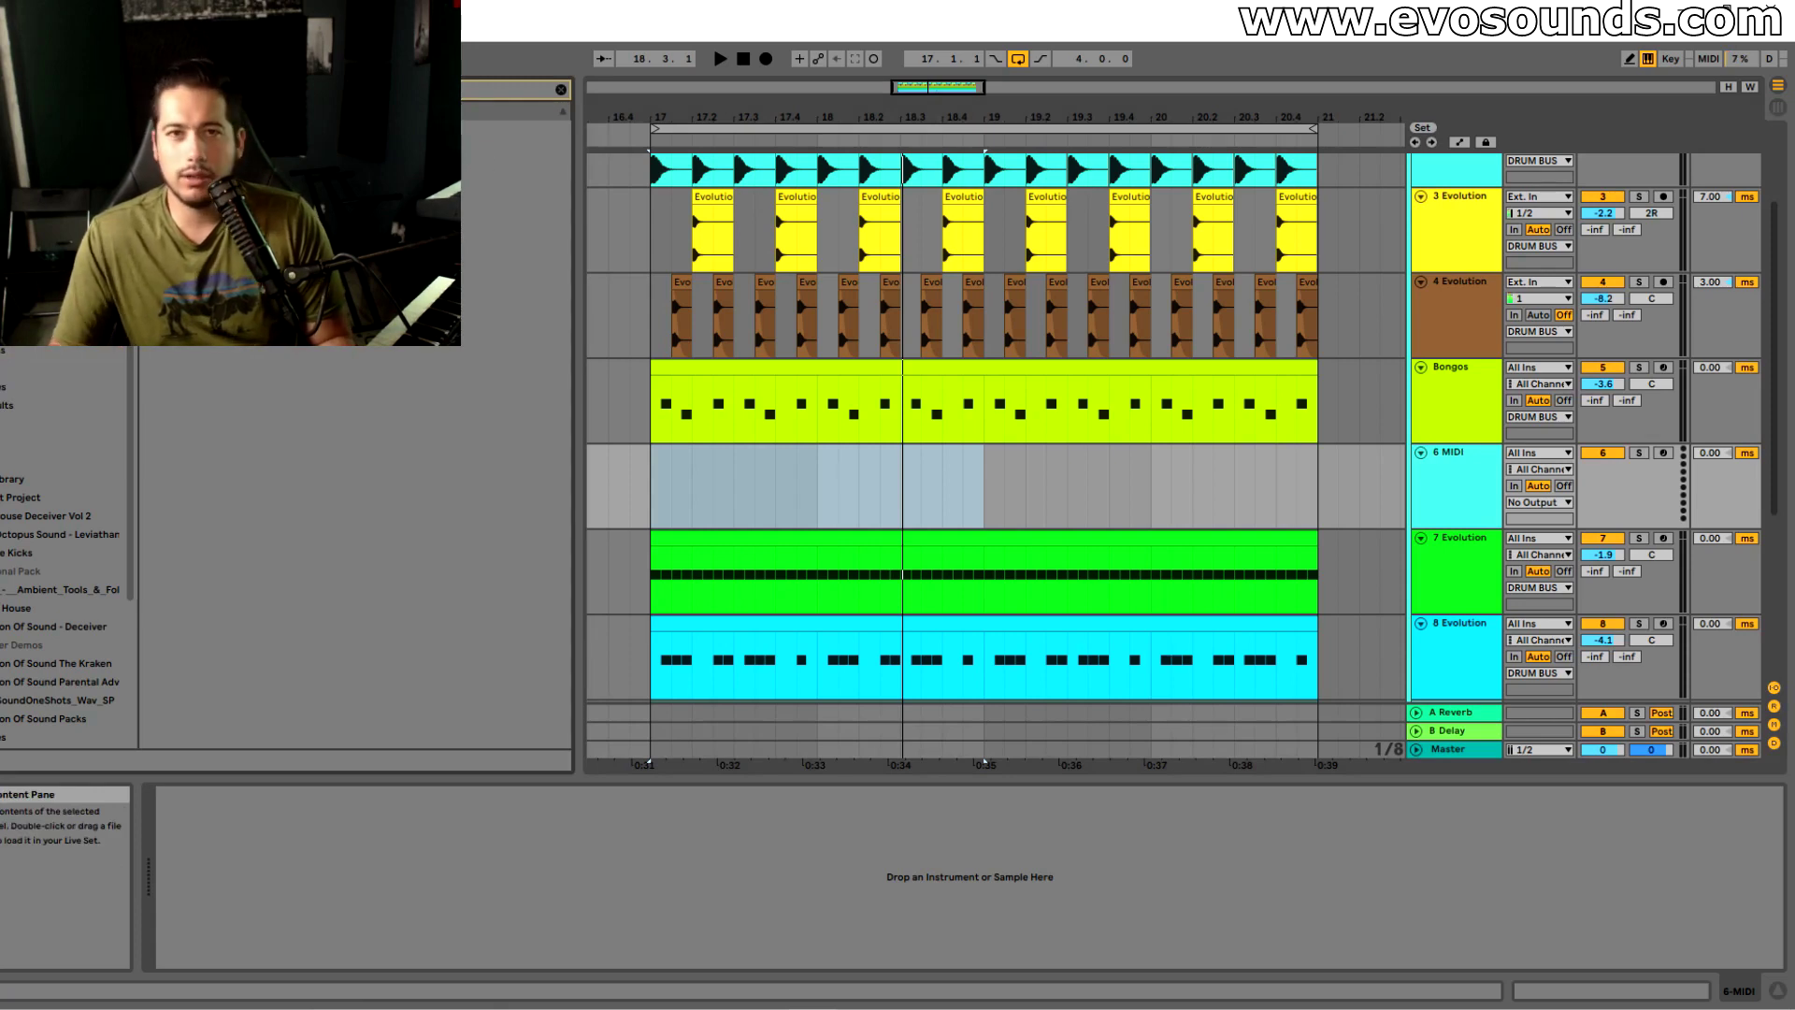
click(561, 90)
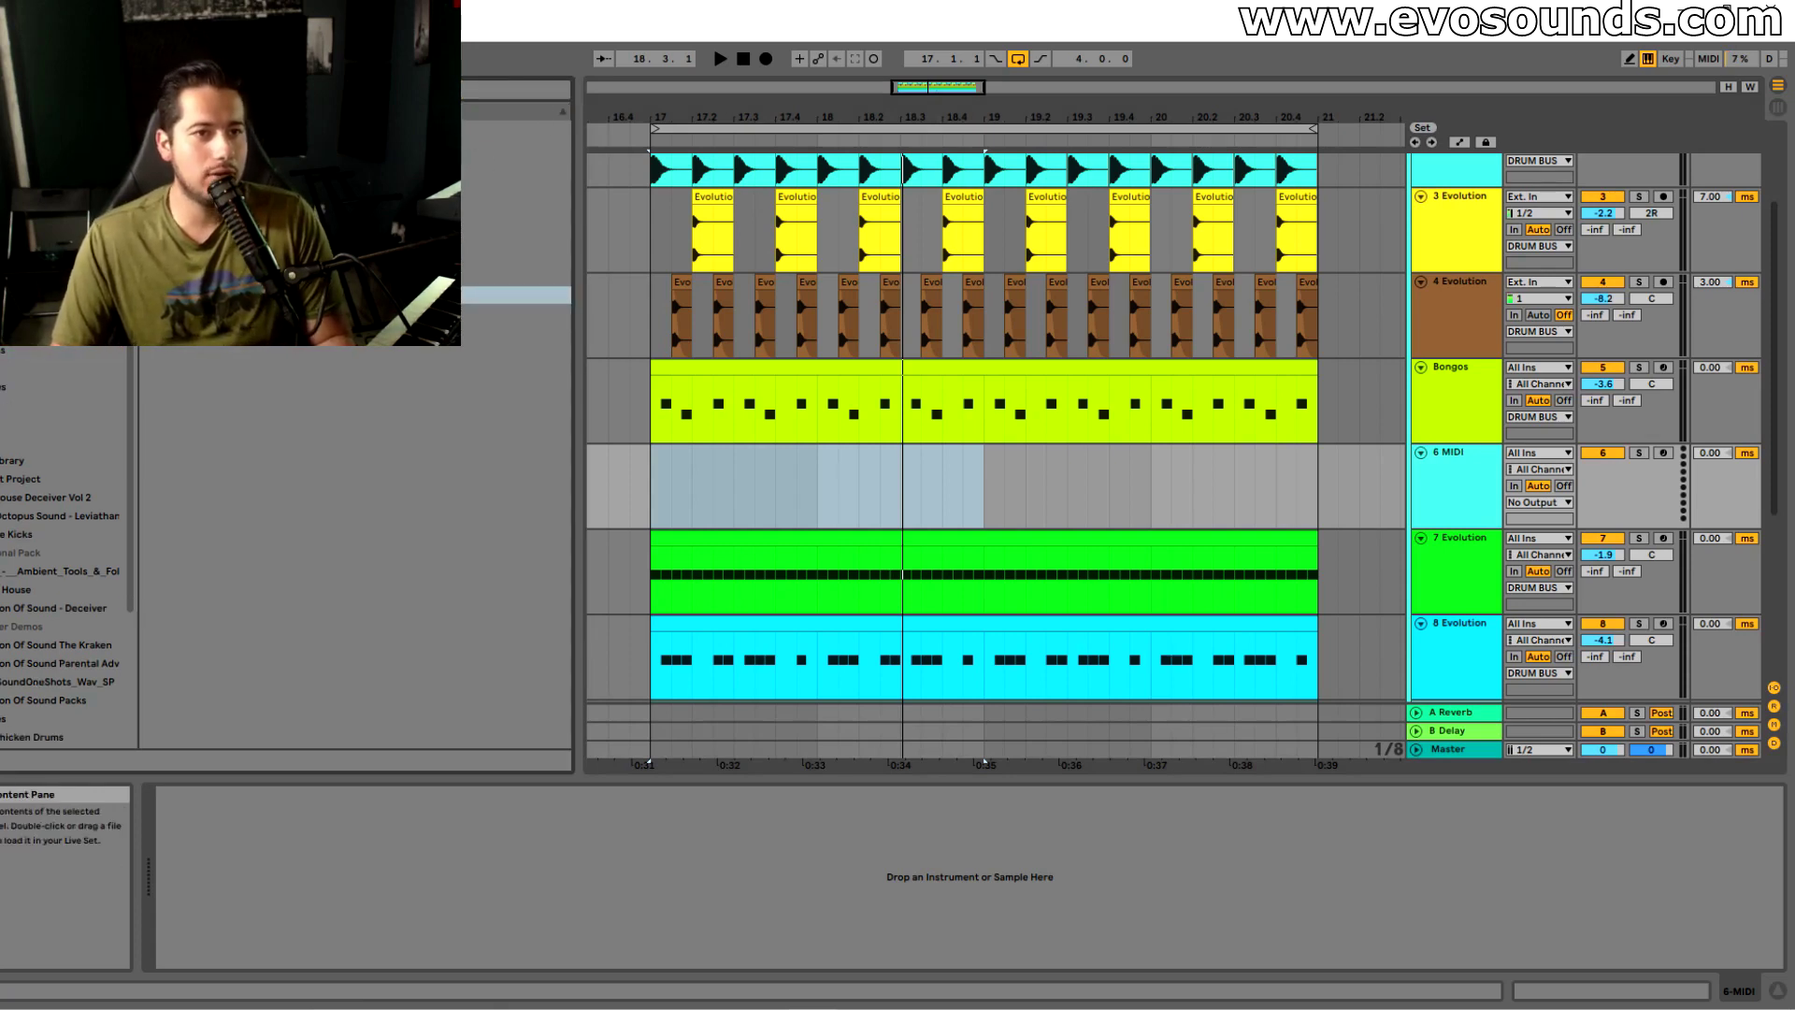
drag(1461, 482, 1461, 484)
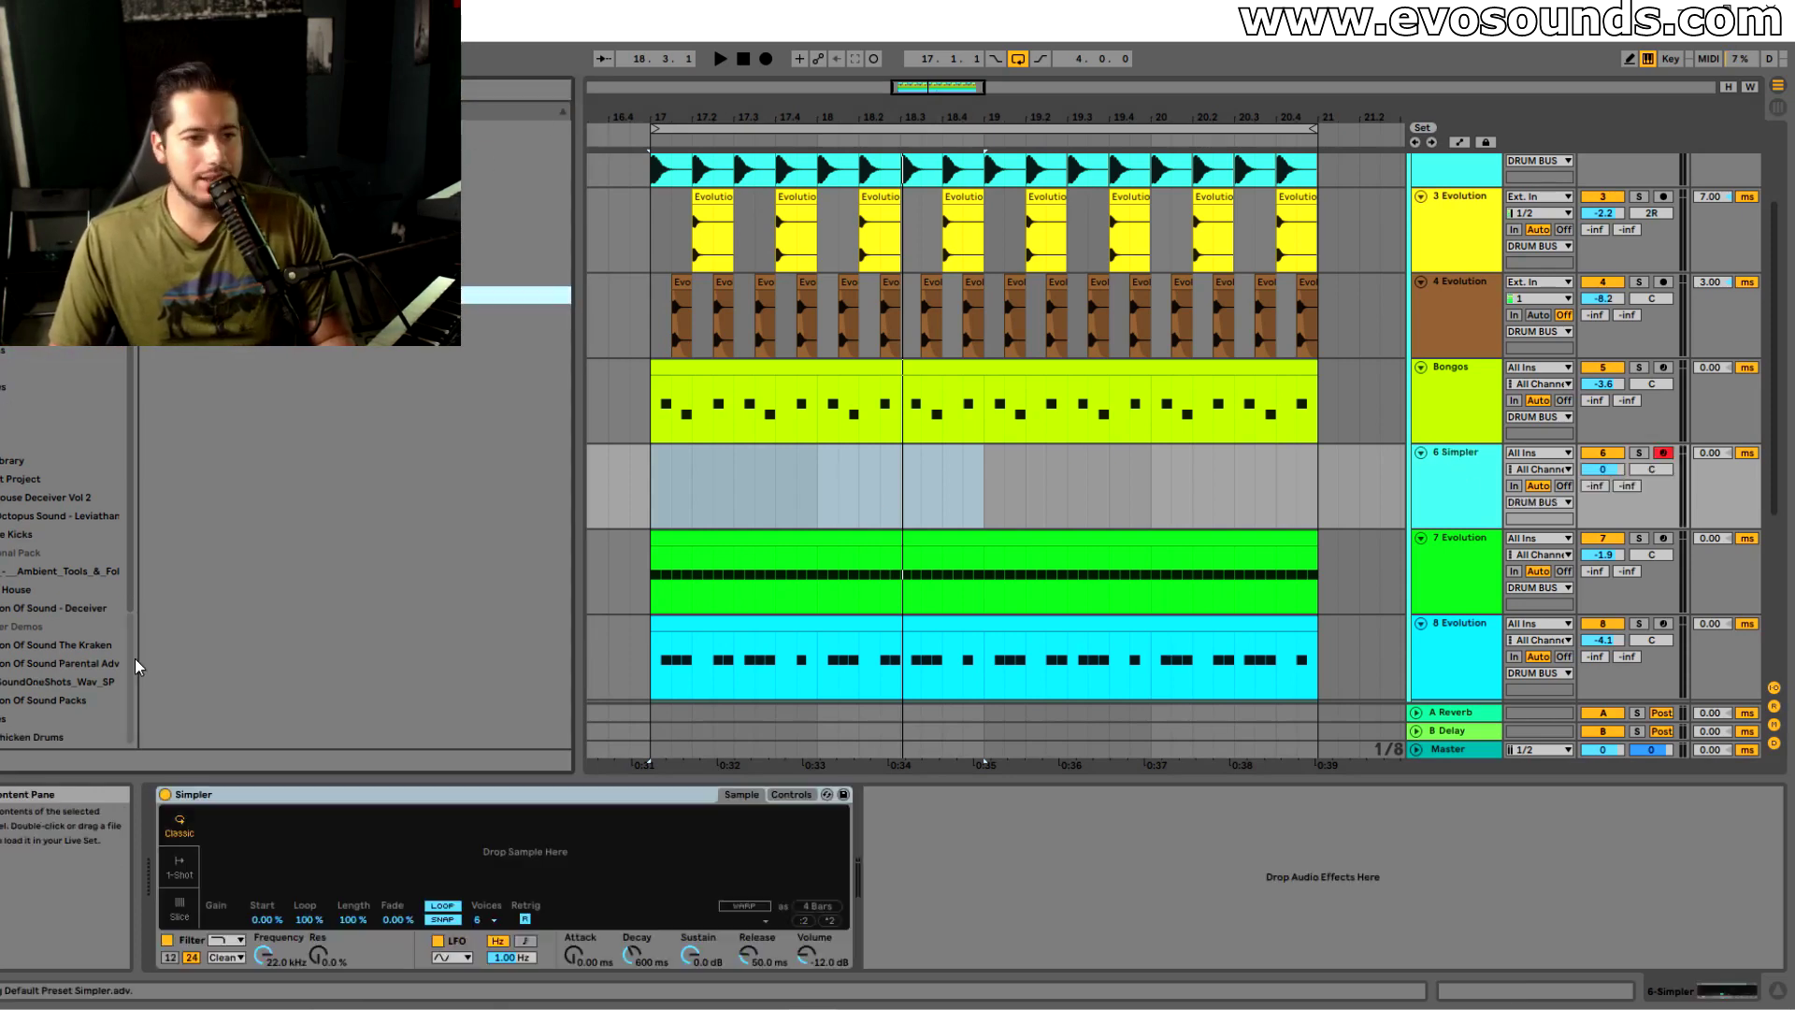
Audition claps in the Evolution Of Sound - Deceiver pack and load Evolution Of Sound - Clap 3 into the empty Simpler
click(23, 720)
click(13, 609)
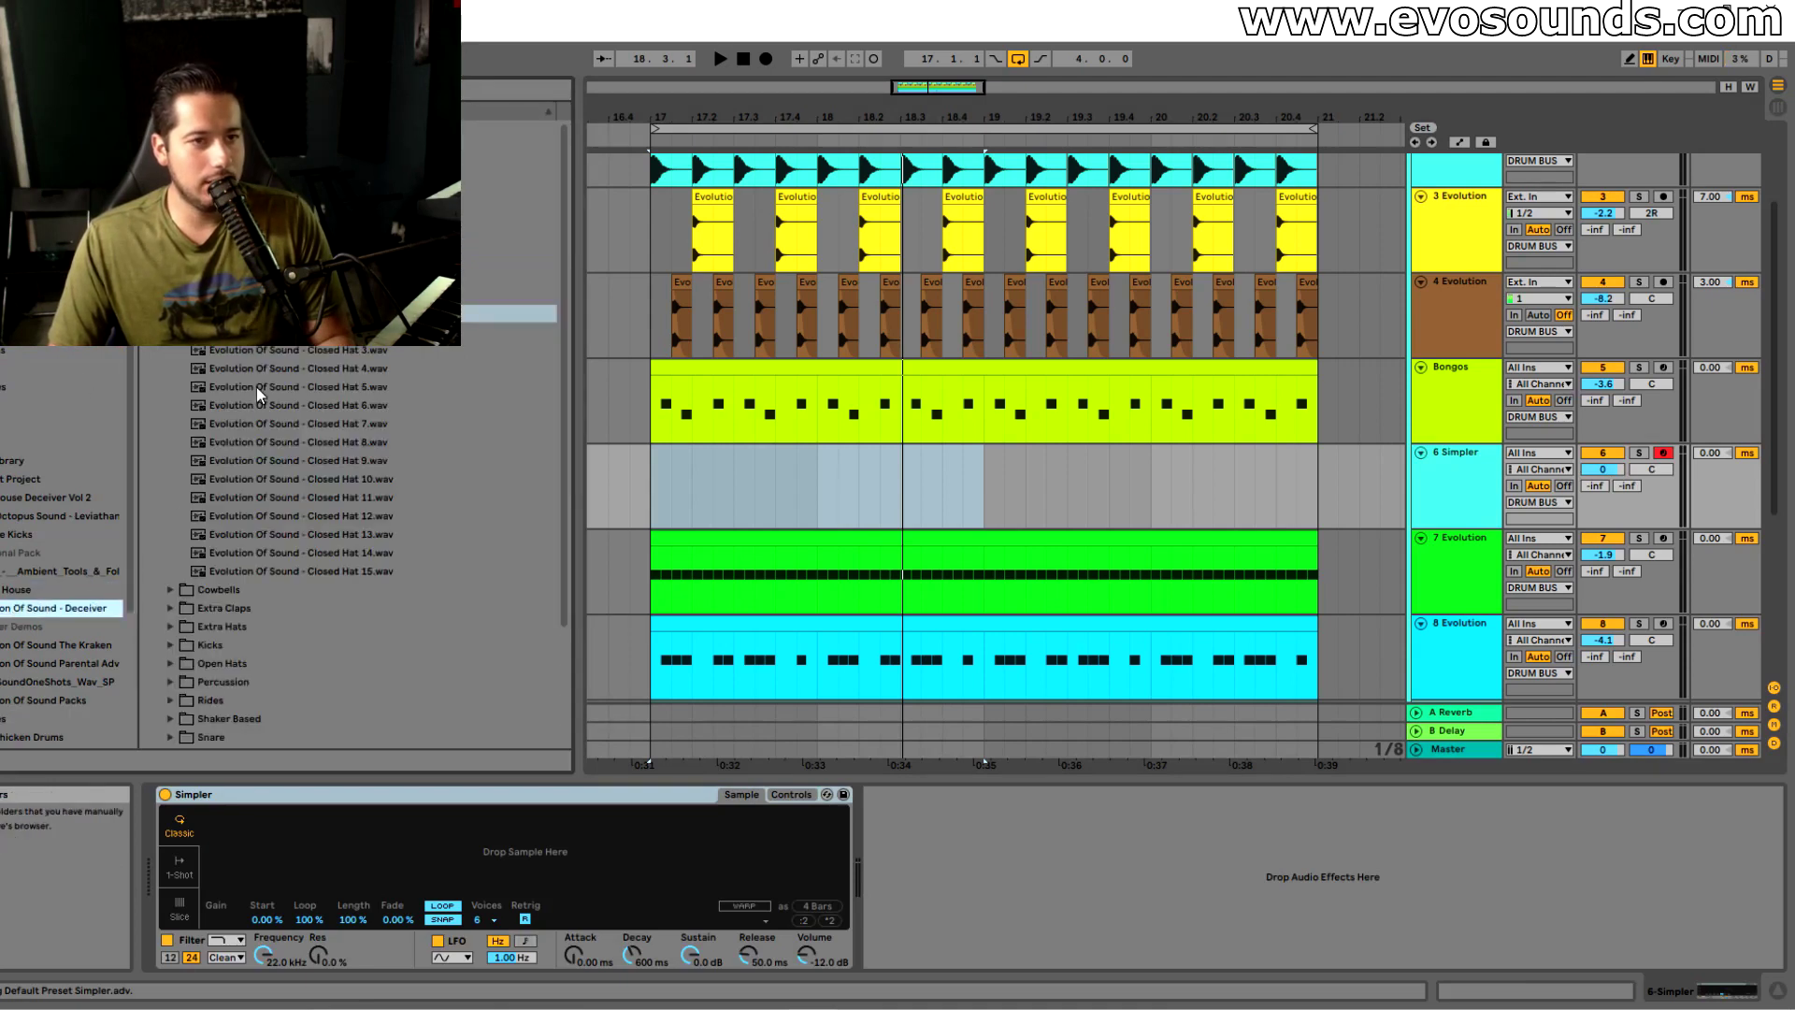
click(170, 277)
click(210, 333)
click(229, 369)
click(258, 408)
click(277, 337)
drag(458, 378, 524, 851)
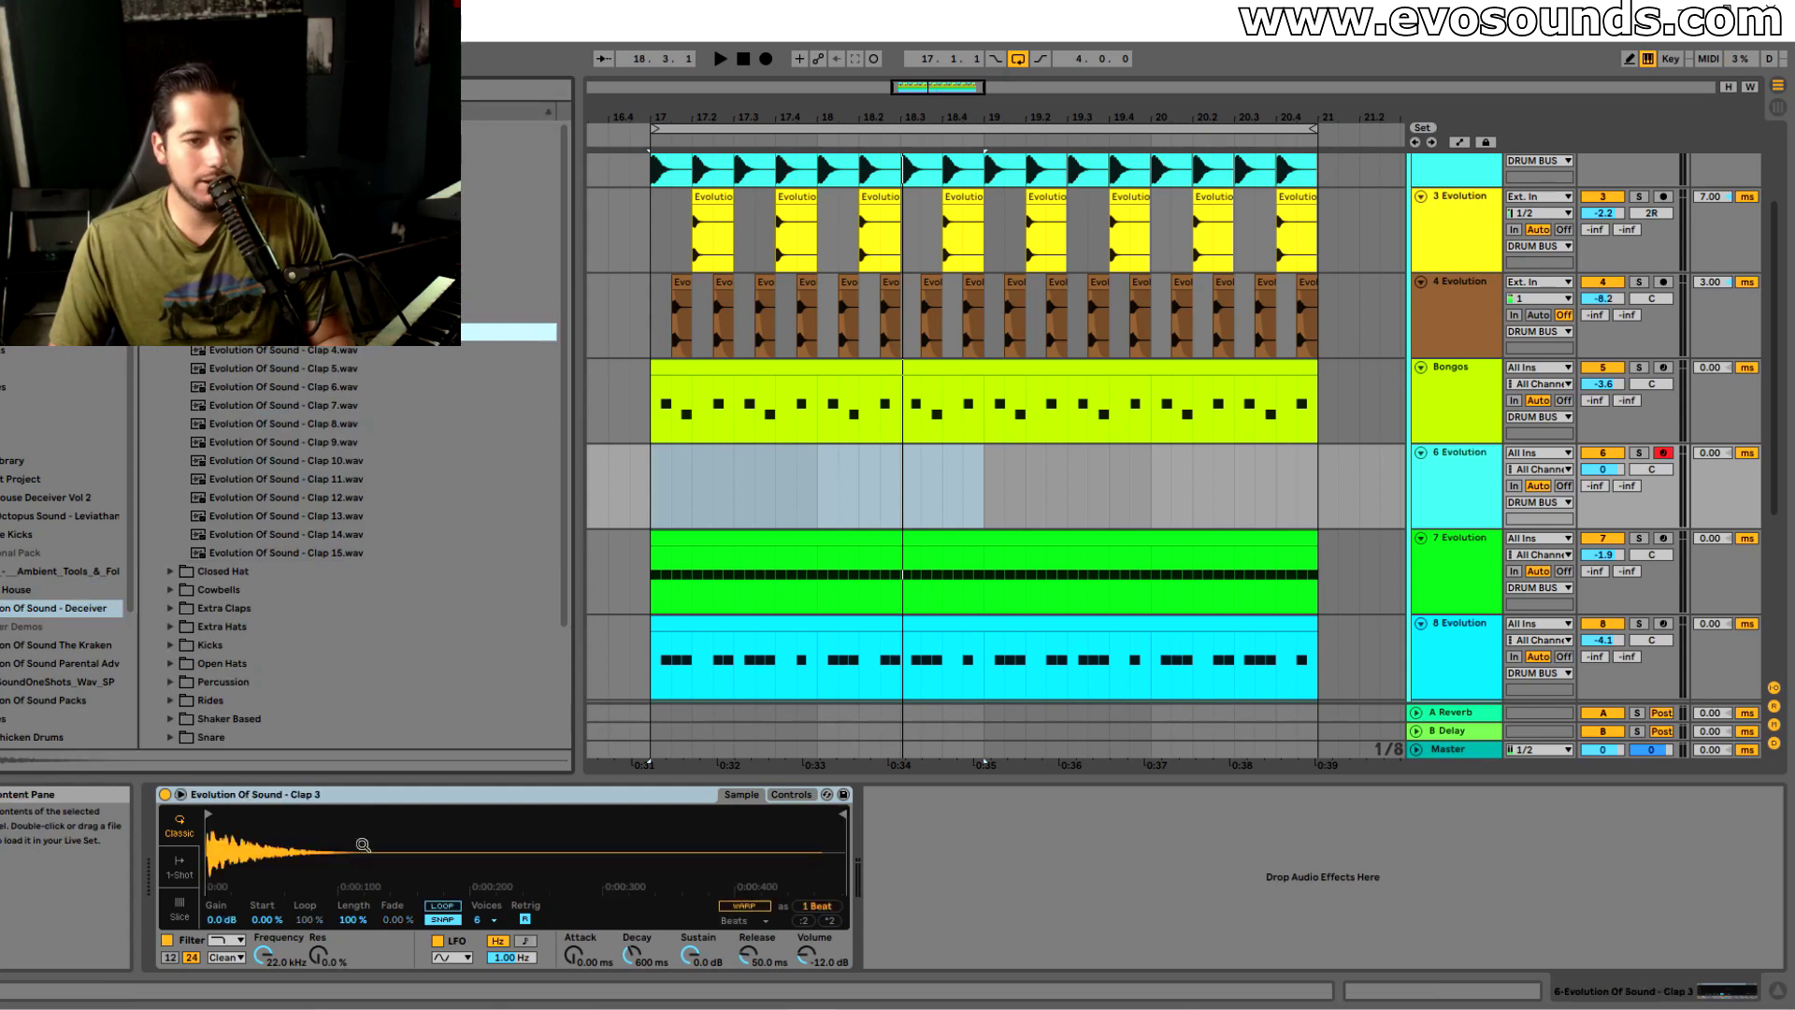
Create a four-bar MIDI clip from 17.1.1 to 21.1.1 on the Clap 3 track and play the loop
key(space)
drag(653, 496, 1321, 510)
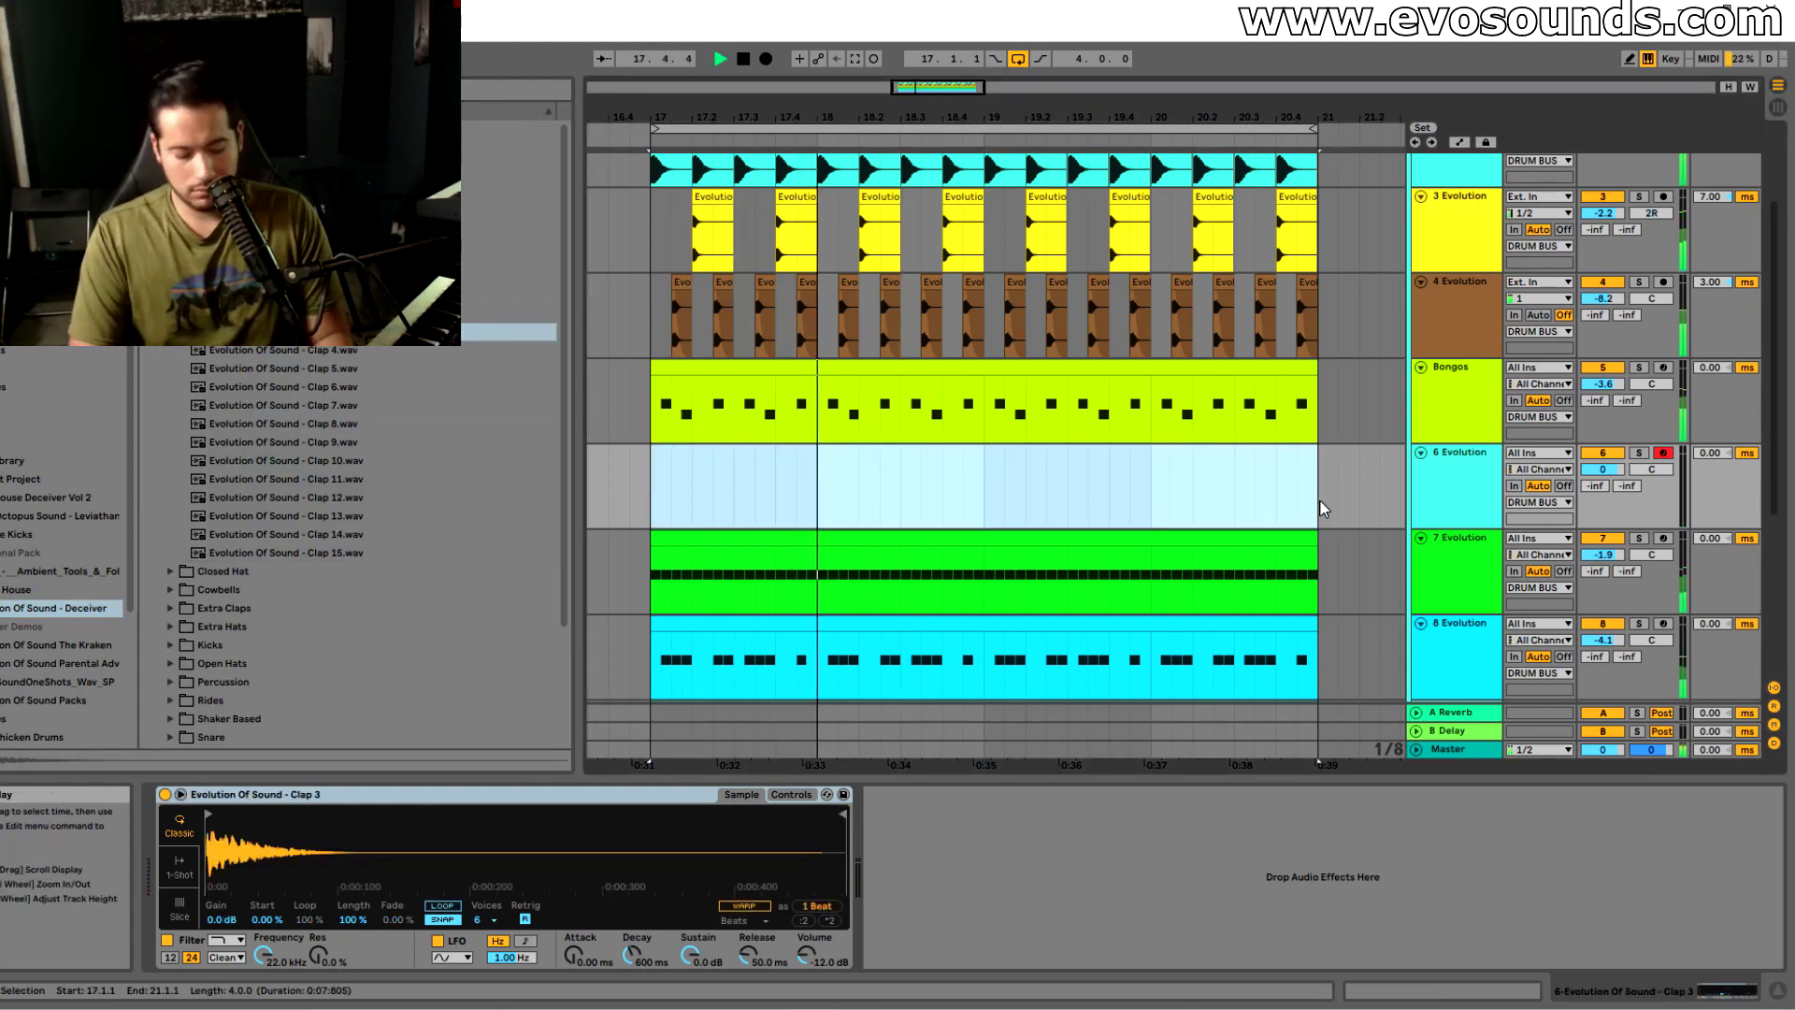
key(ctrl+shift+m)
key(space)
mouse_move(376, 741)
mouse_down()
mouse_move(322, 745)
mouse_move(400, 748)
mouse_up()
key(x)
key(space)
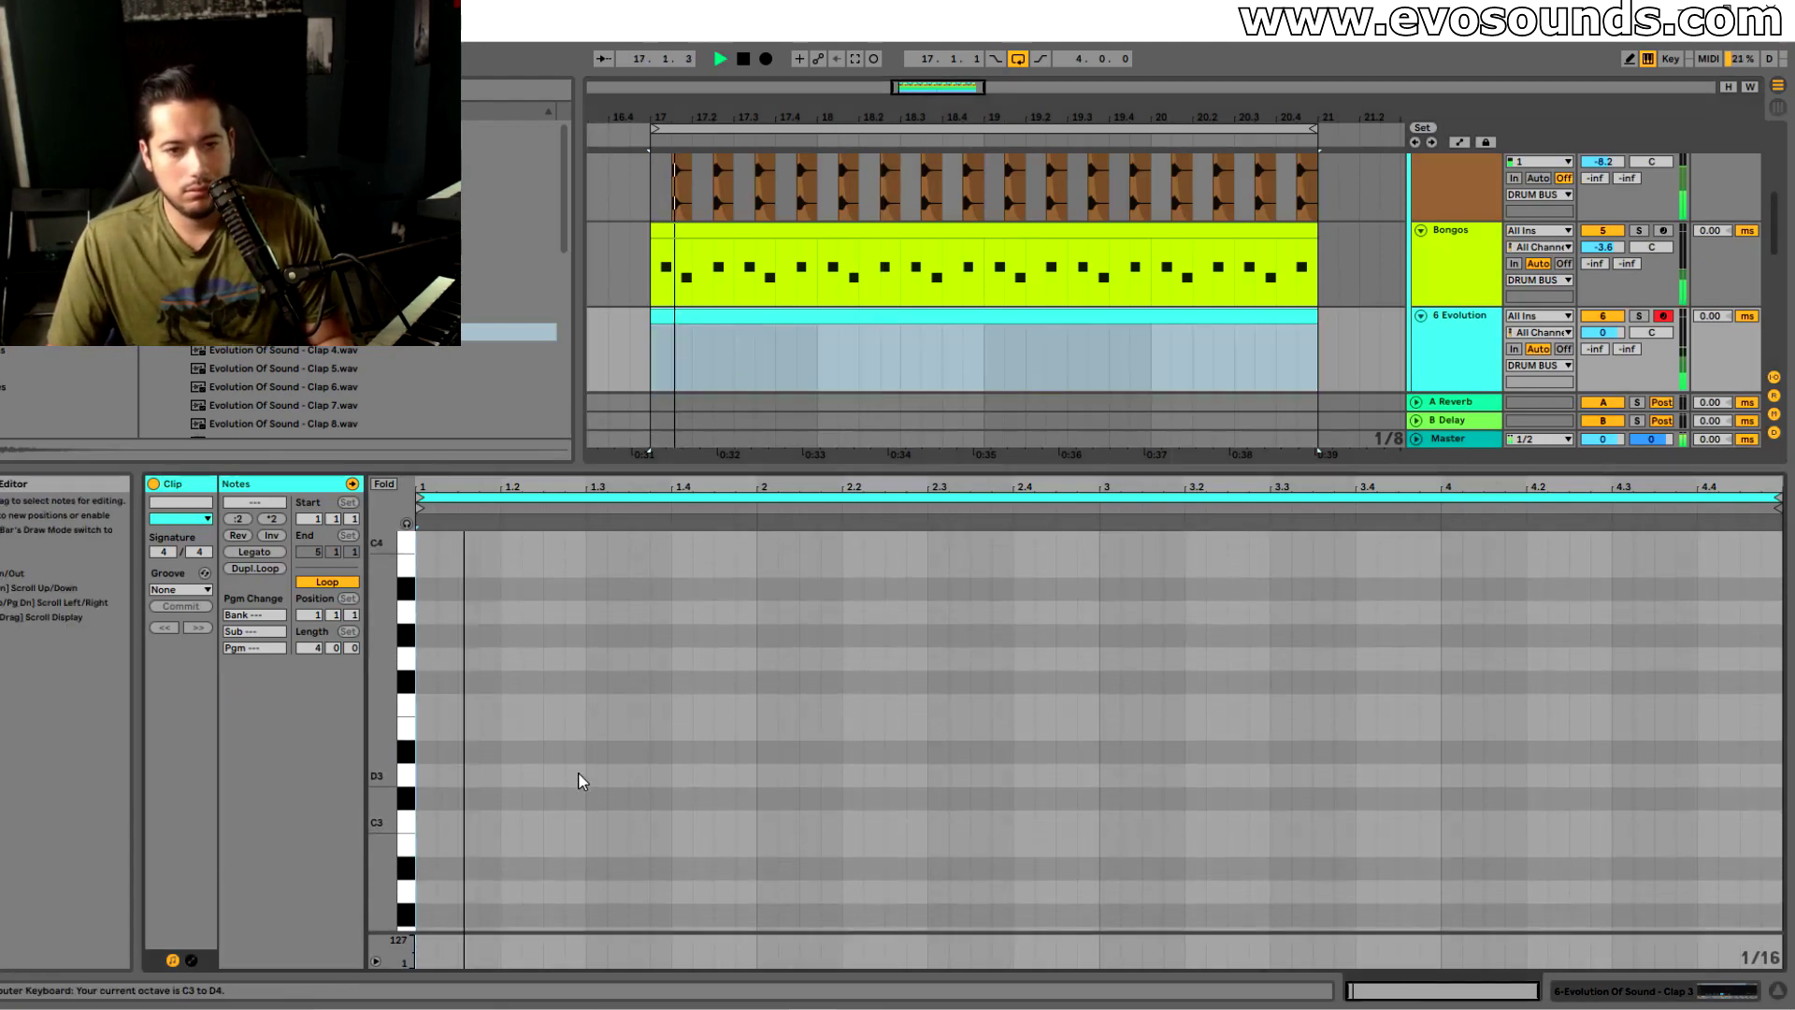
Program a D#3 clap note on the last sixteenth of bar 1 and duplicate it into the other three bars
double_click(489, 752)
drag(489, 759, 573, 761)
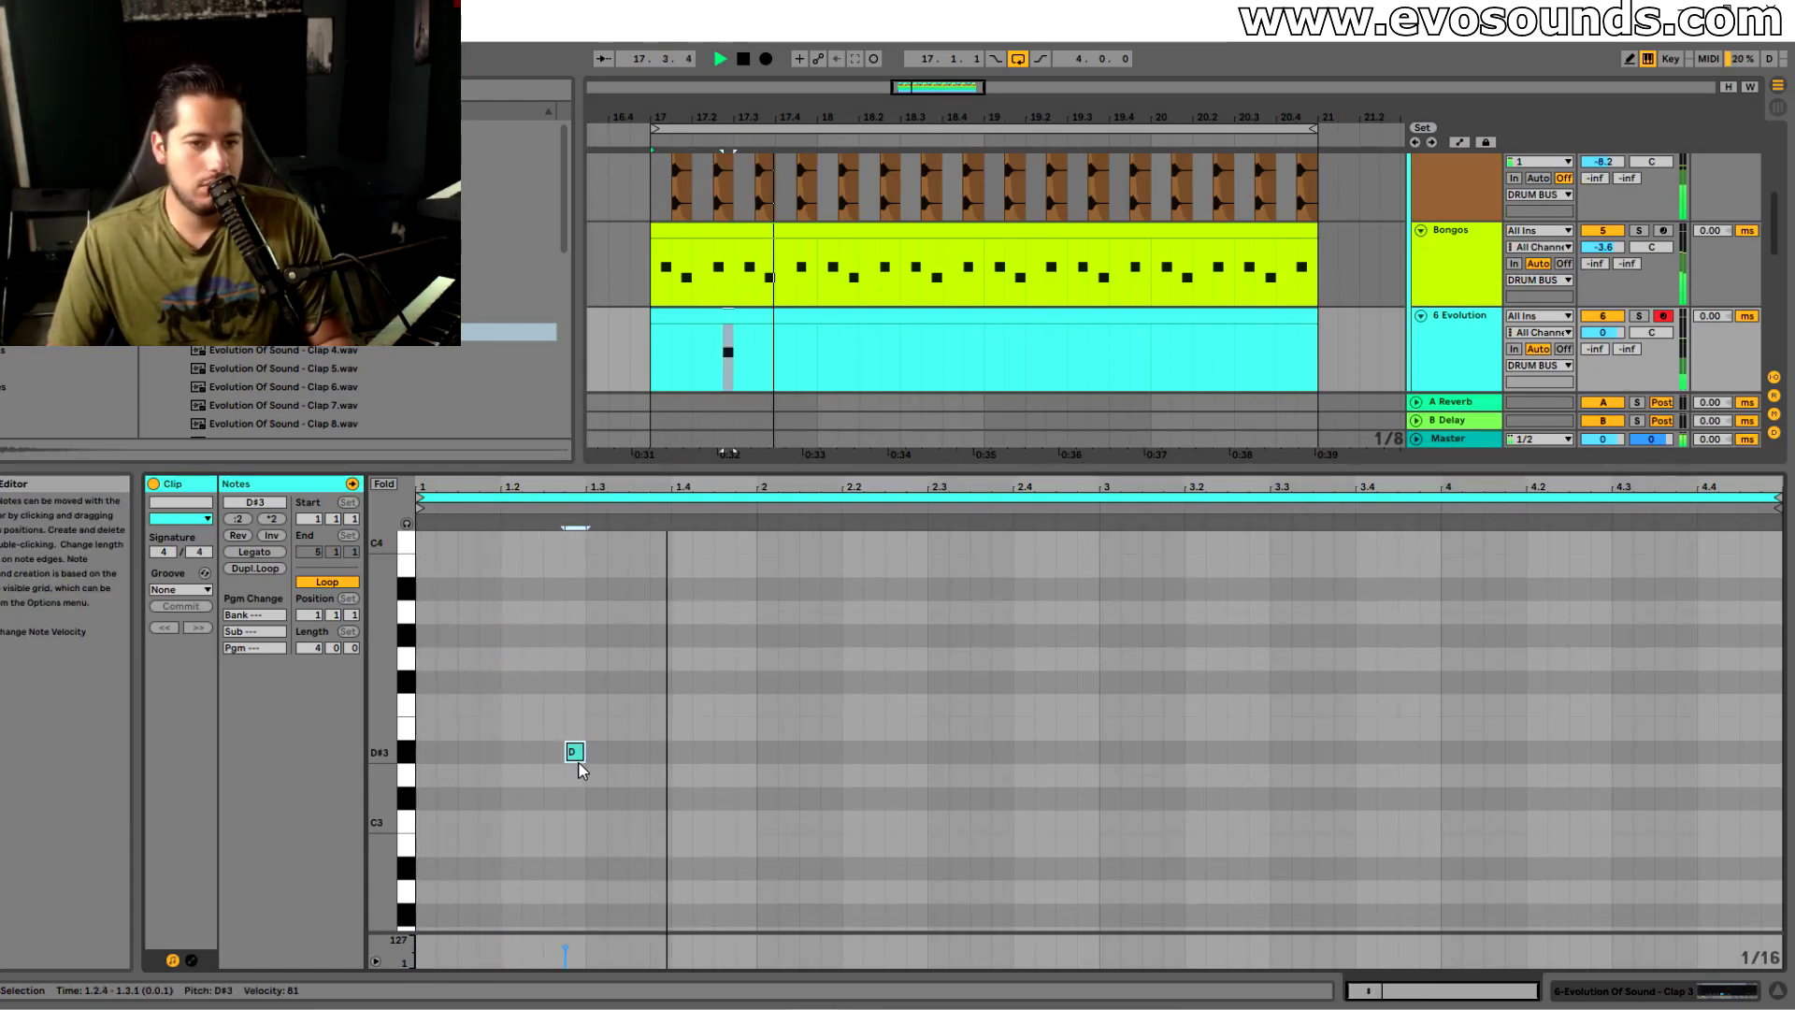
click(744, 762)
double_click(742, 760)
double_click(573, 758)
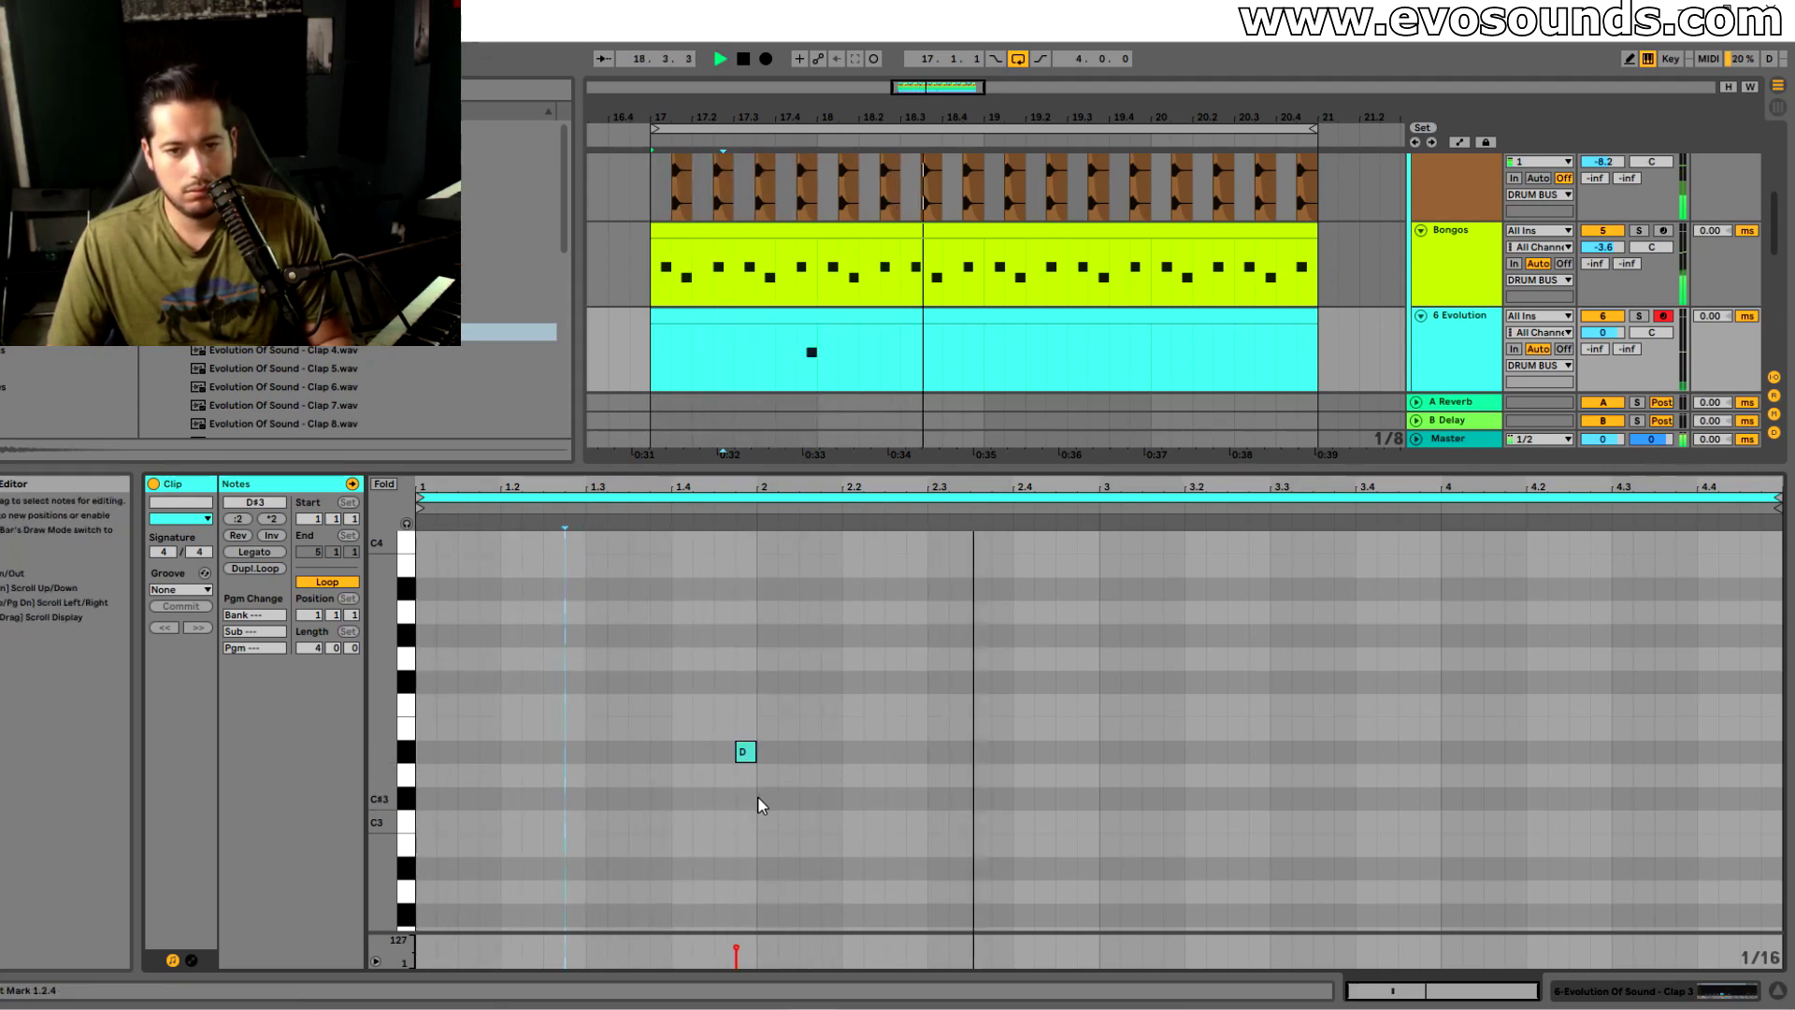
key(ctrl+d)
key(ctrl+d)
key(ctrl+d)
Lower the clap track's volume to -7.5 dB while the groove plays
drag(1603, 332, 1603, 343)
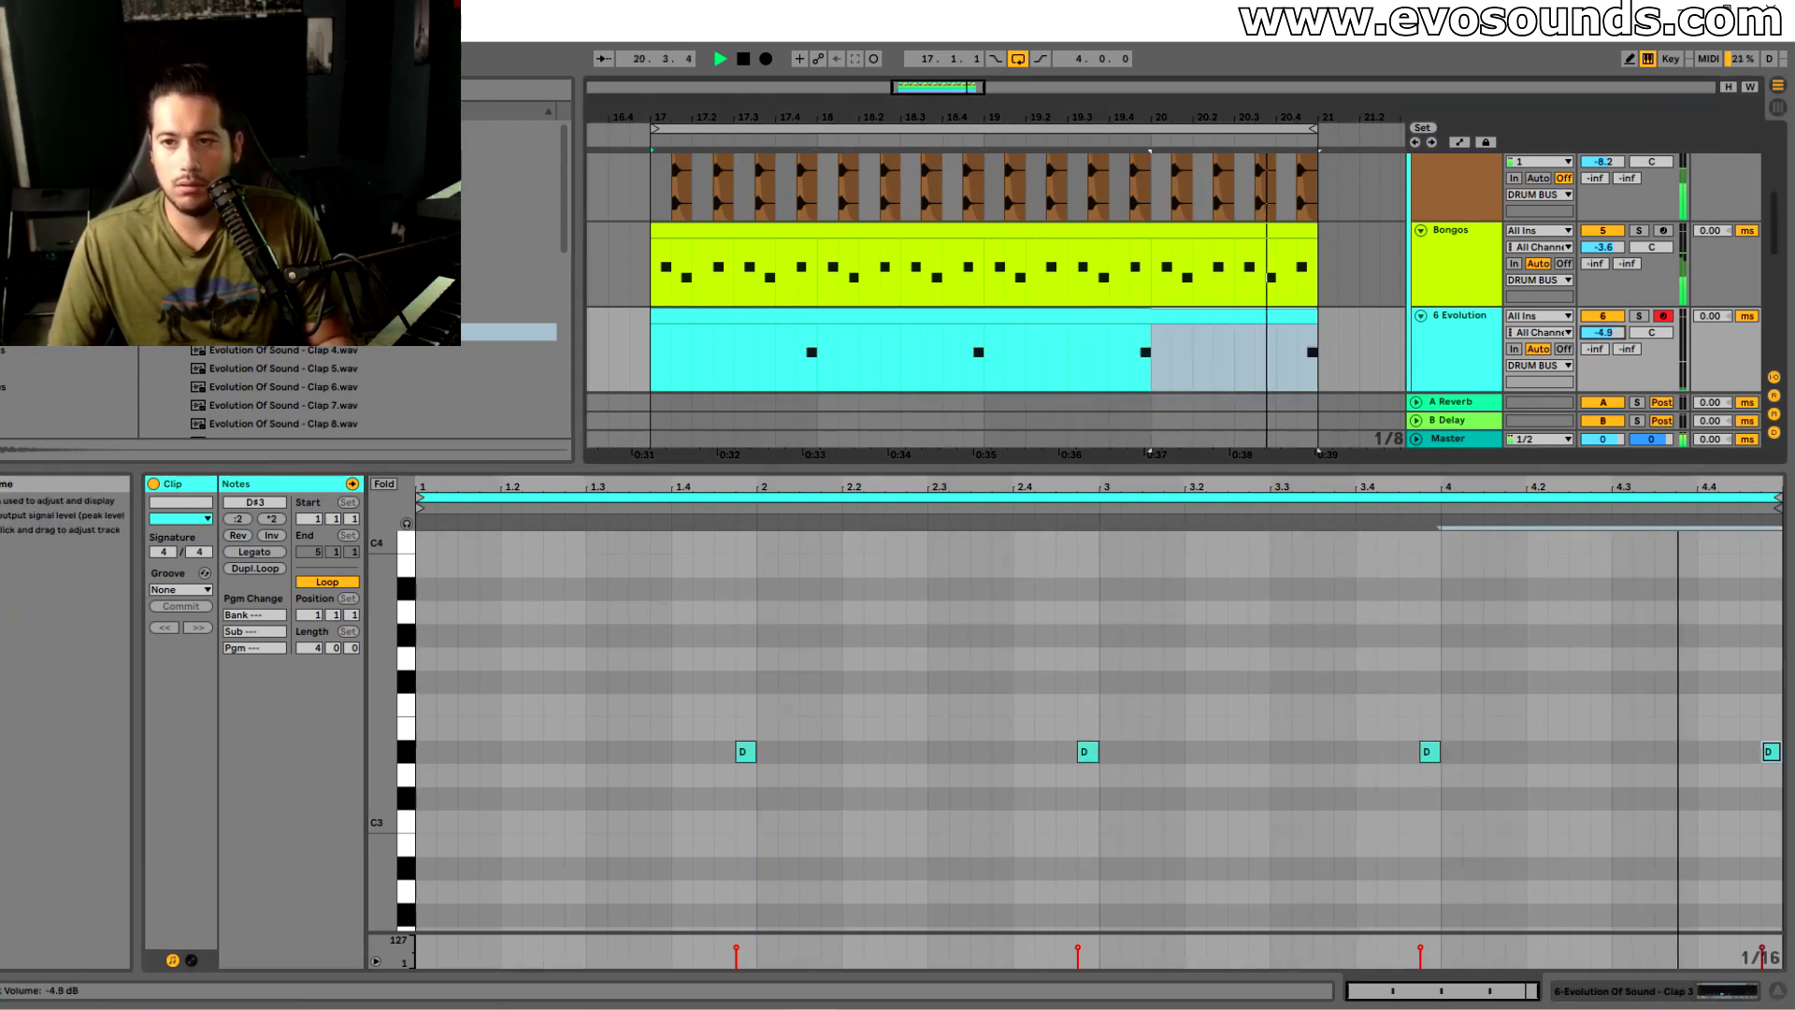
click(1452, 355)
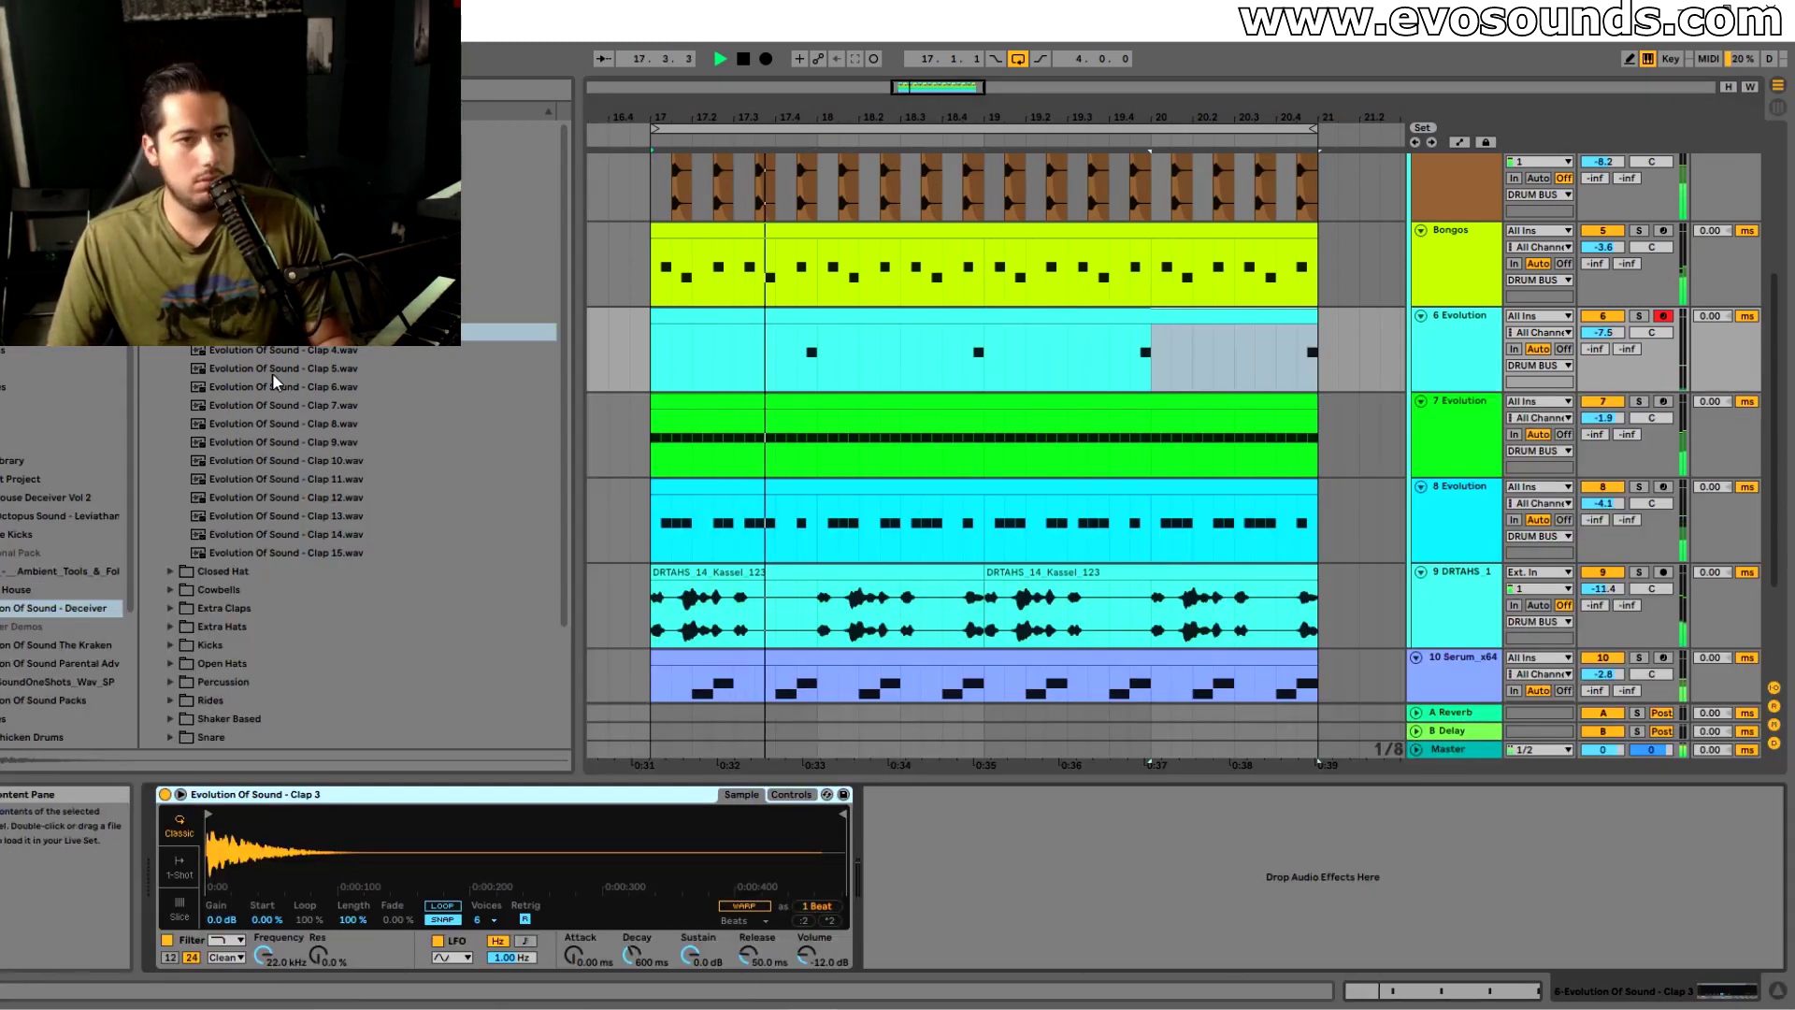
key(space)
Audition cowbell one-shots and insert a MIDI track with an empty Simpler below the clap track
click(210, 314)
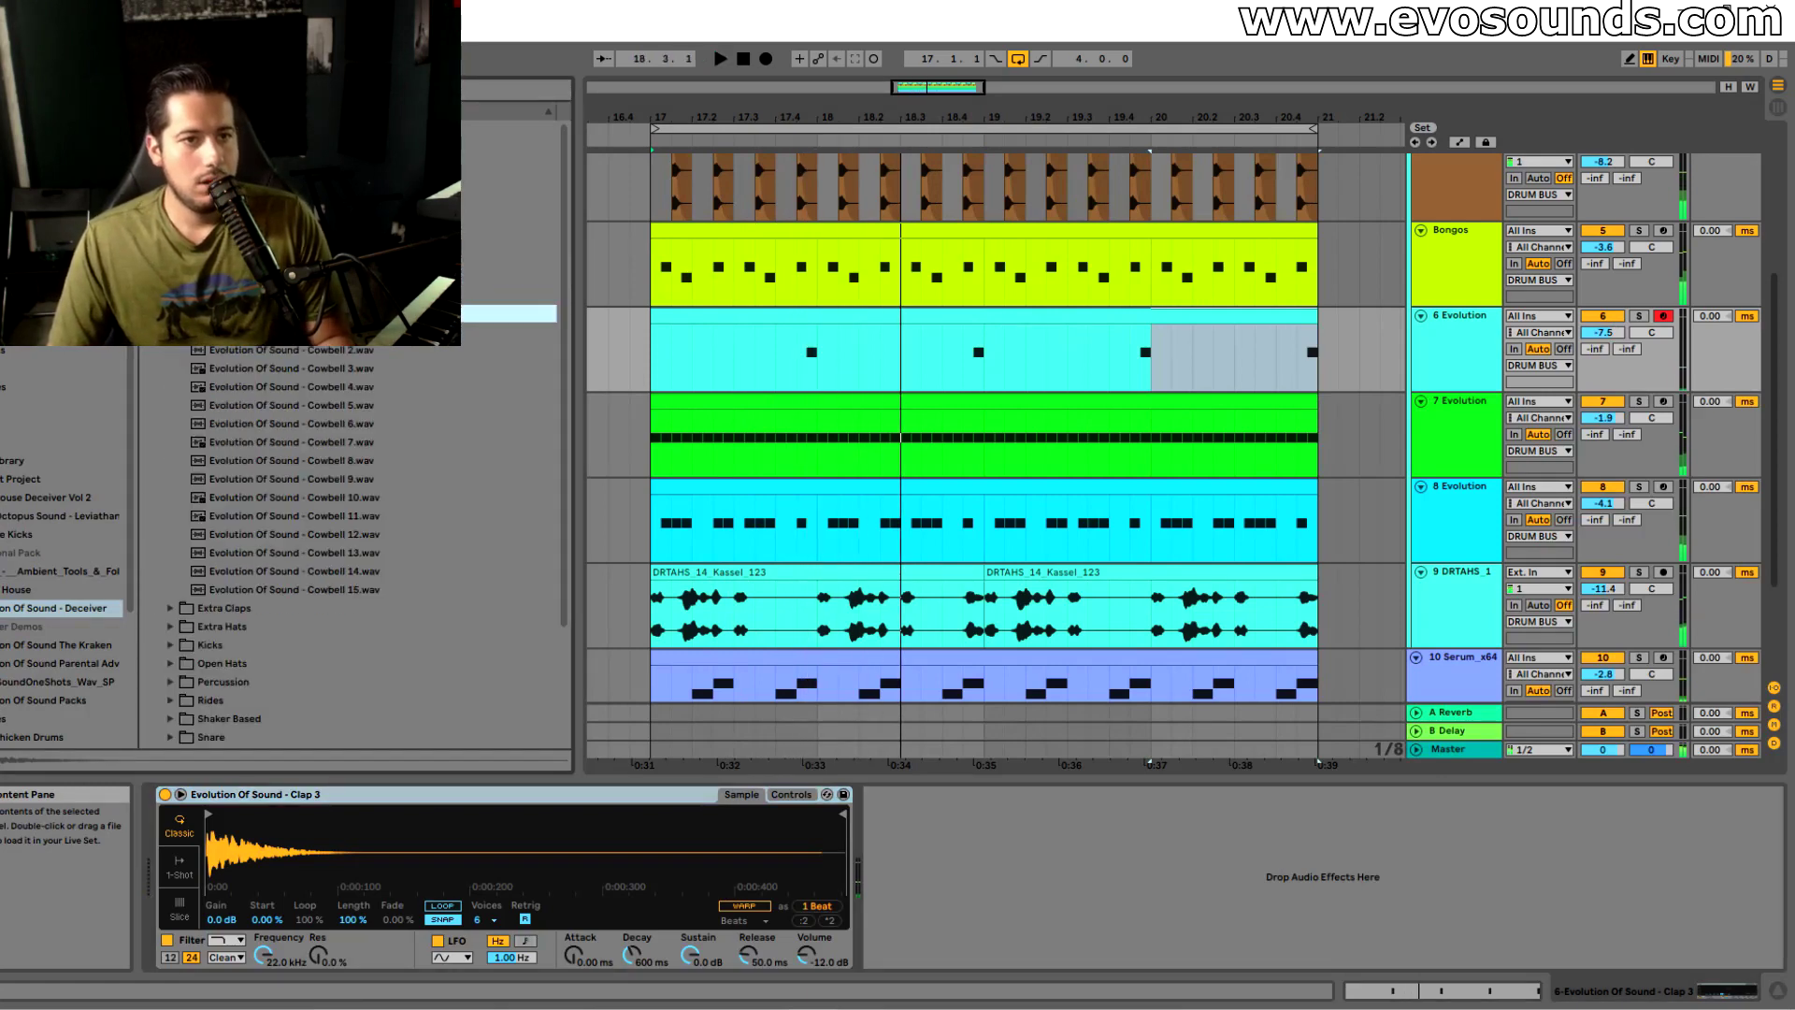
click(265, 367)
click(301, 406)
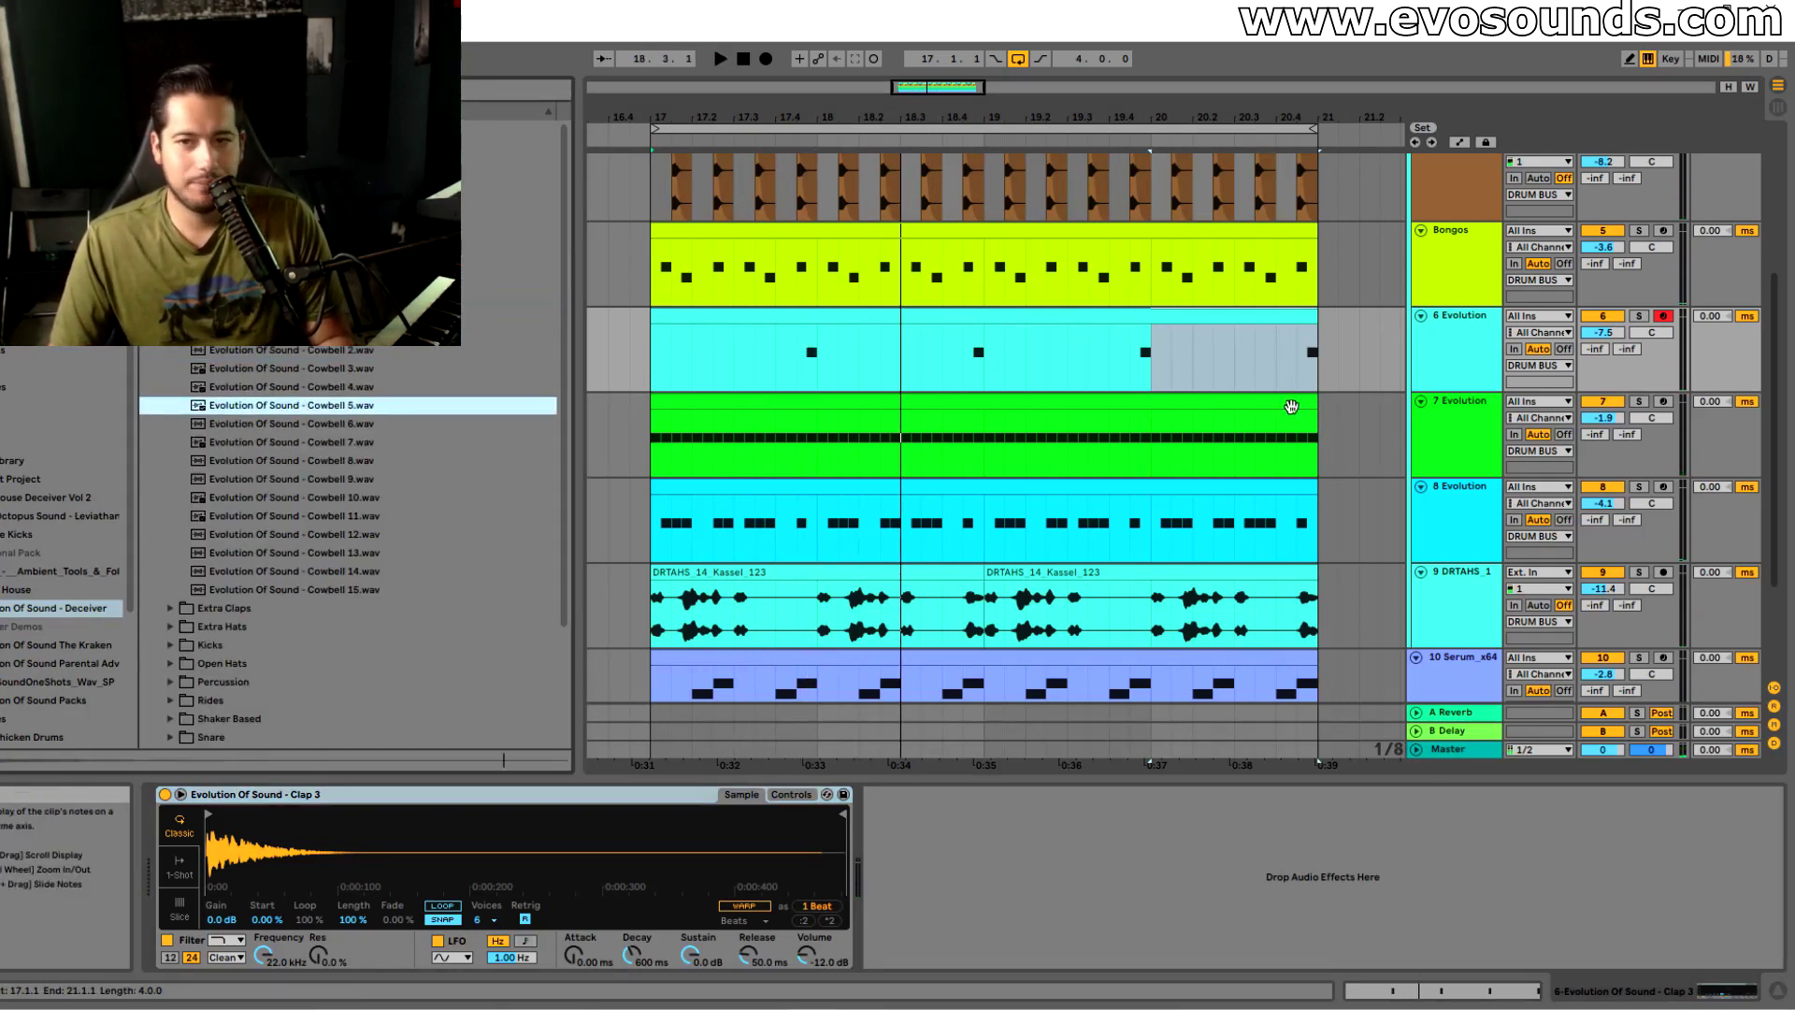
key(ctrl+shift+t)
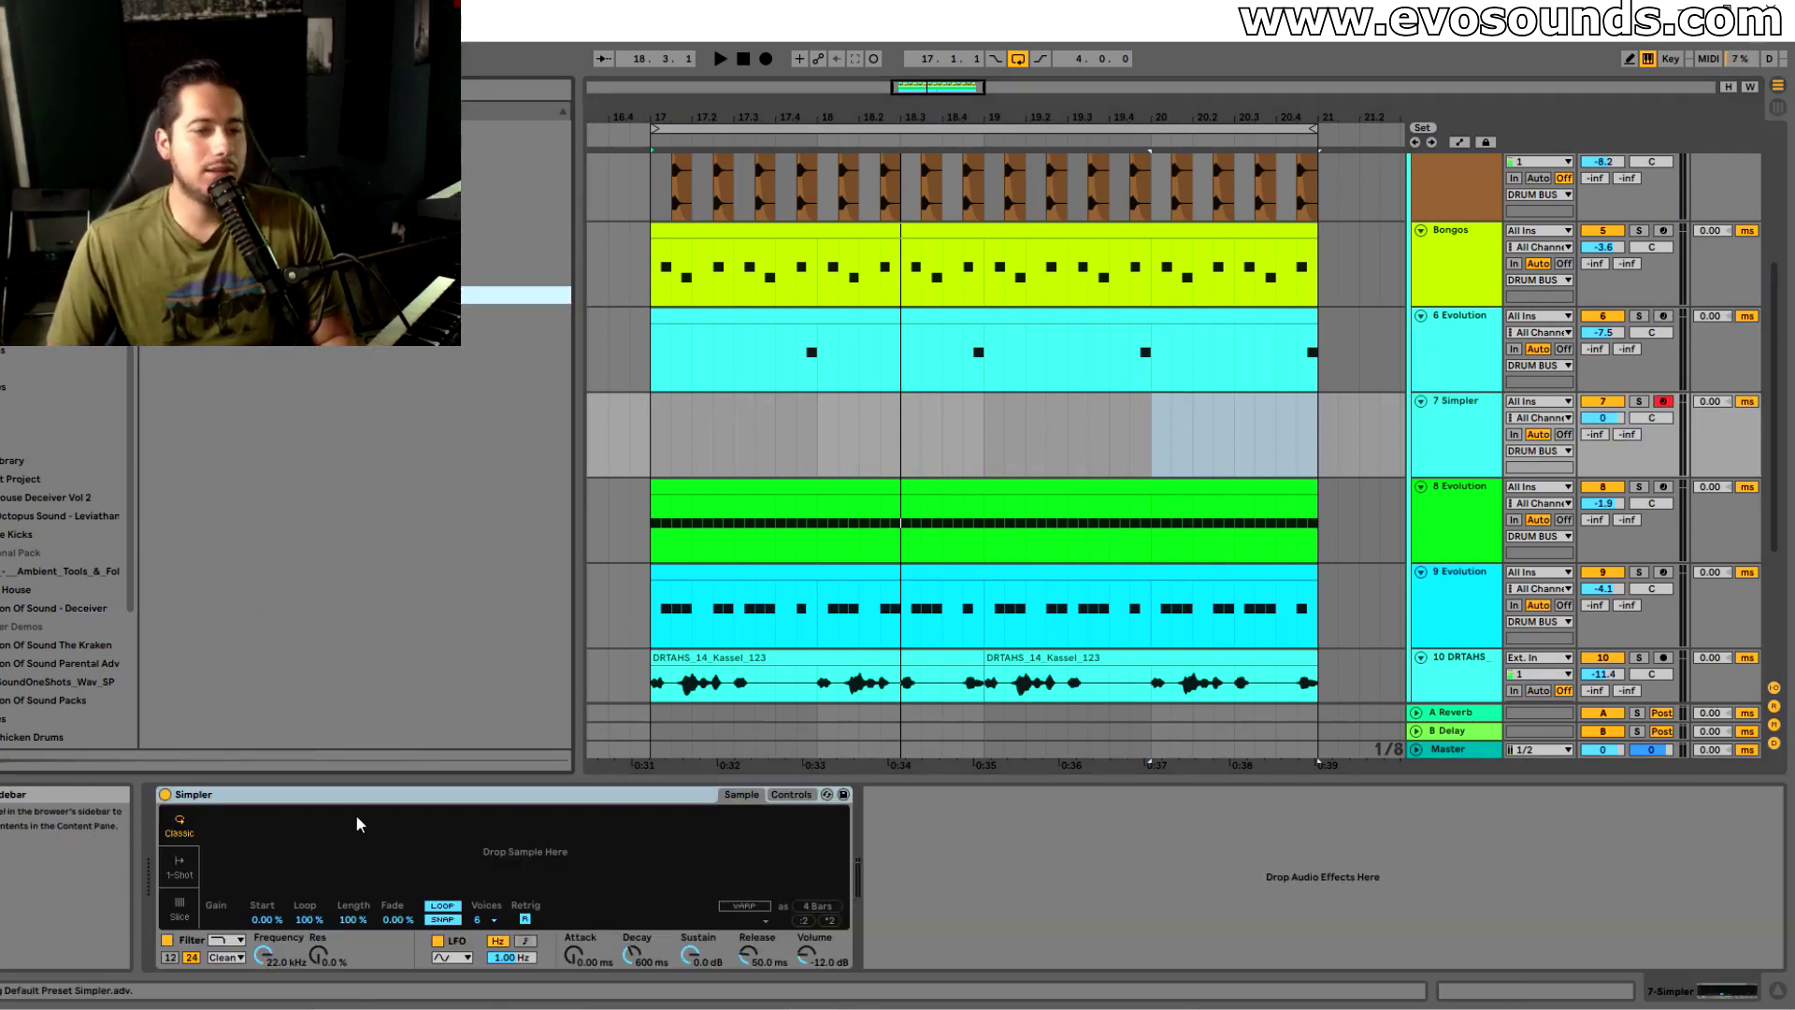
Audition more cowbells from the Deceiver pack and load Evolution Of Sound - Cowbell 13 into the new Simpler
click(68, 610)
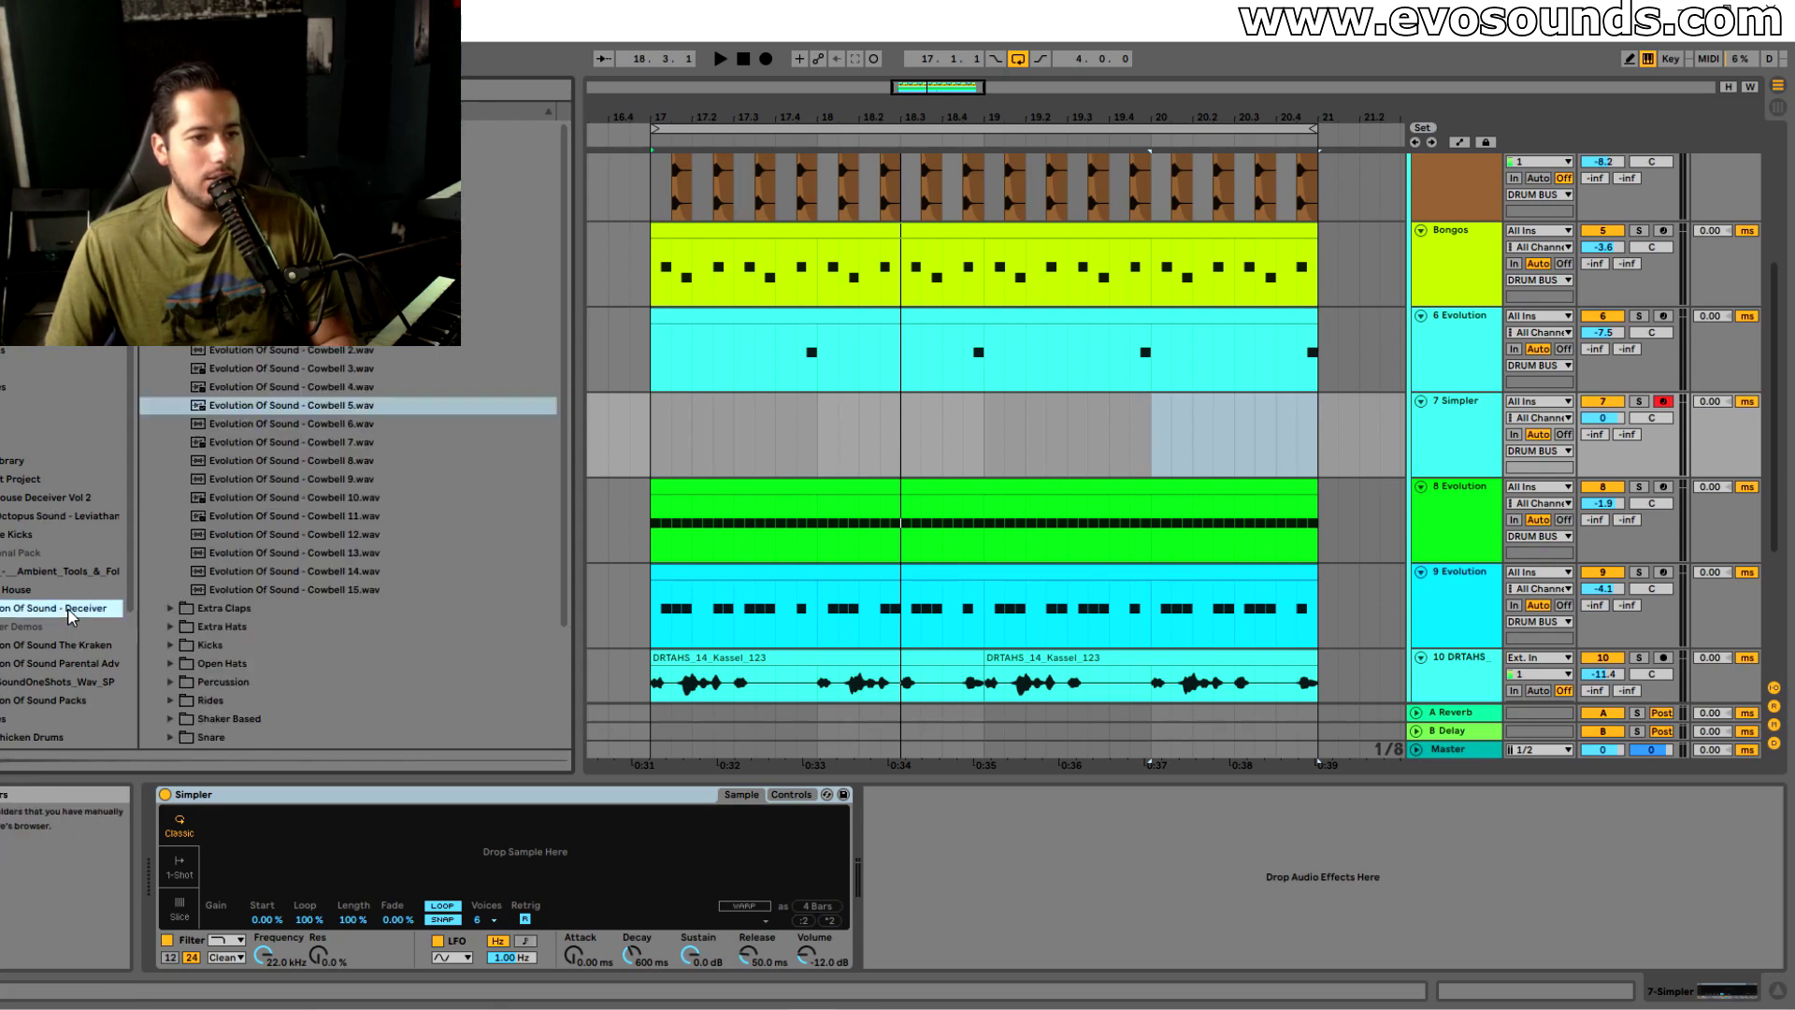
click(300, 461)
click(316, 497)
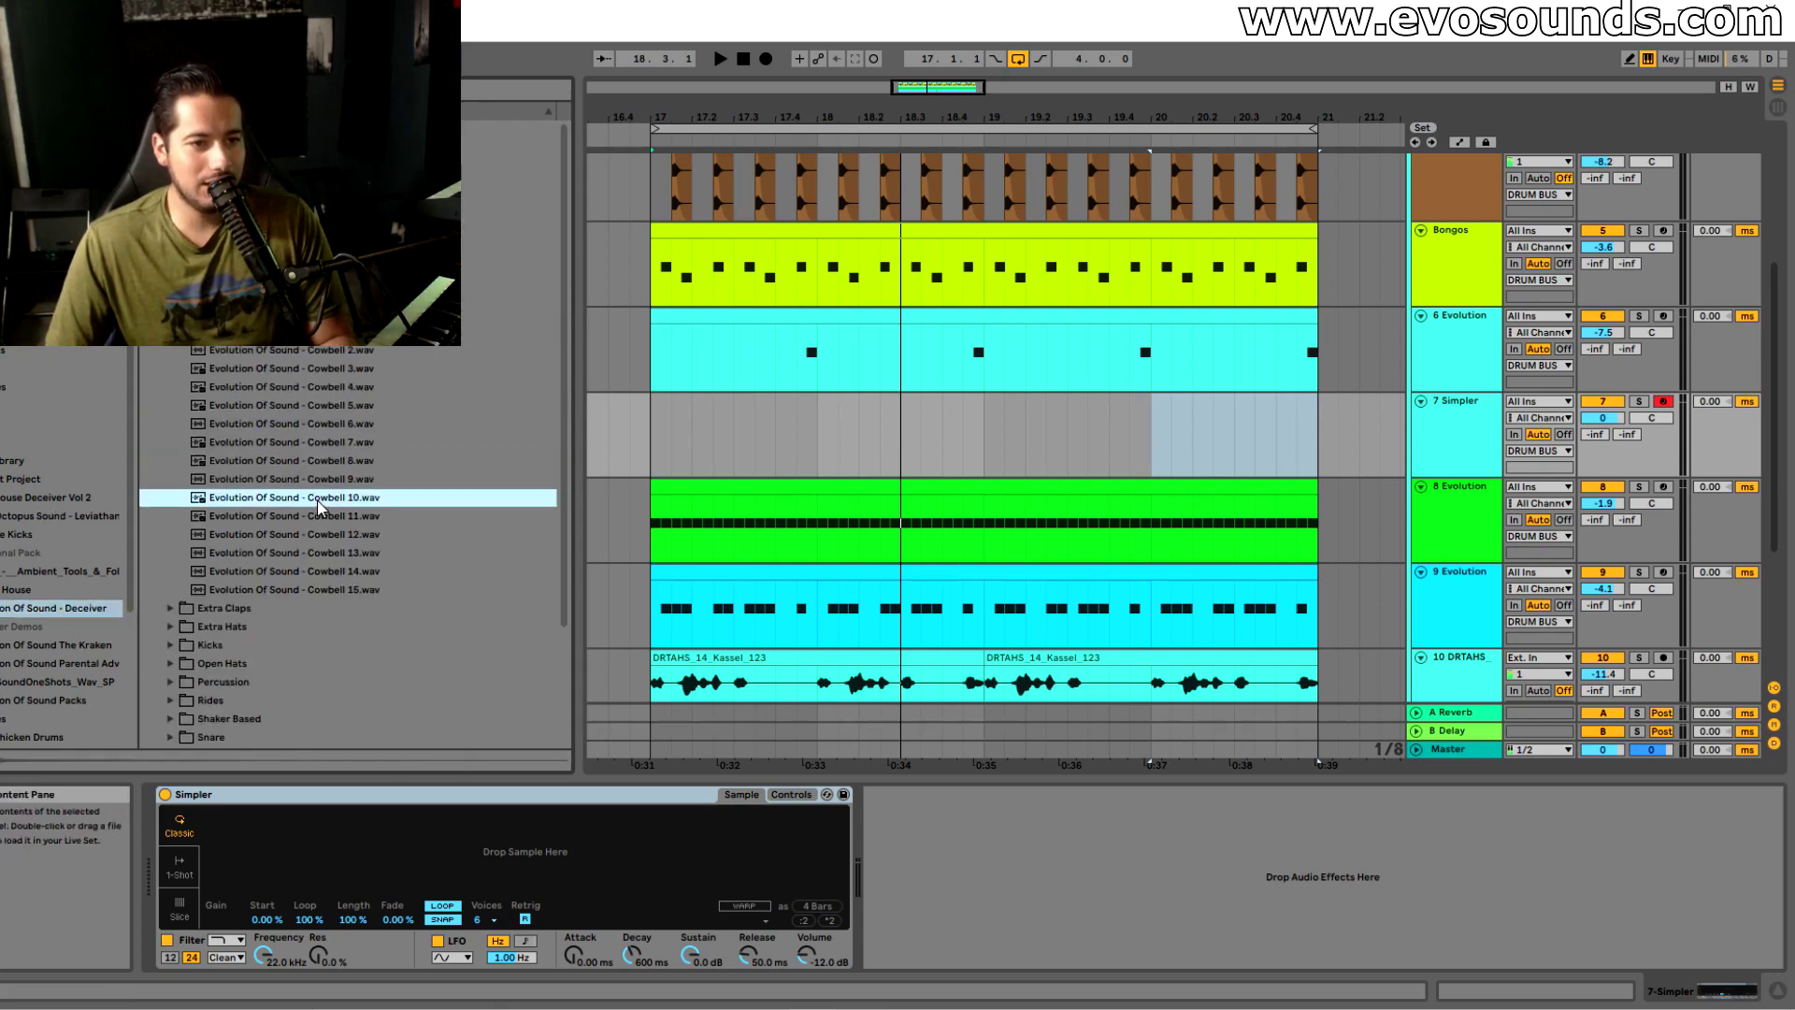
click(340, 534)
click(346, 553)
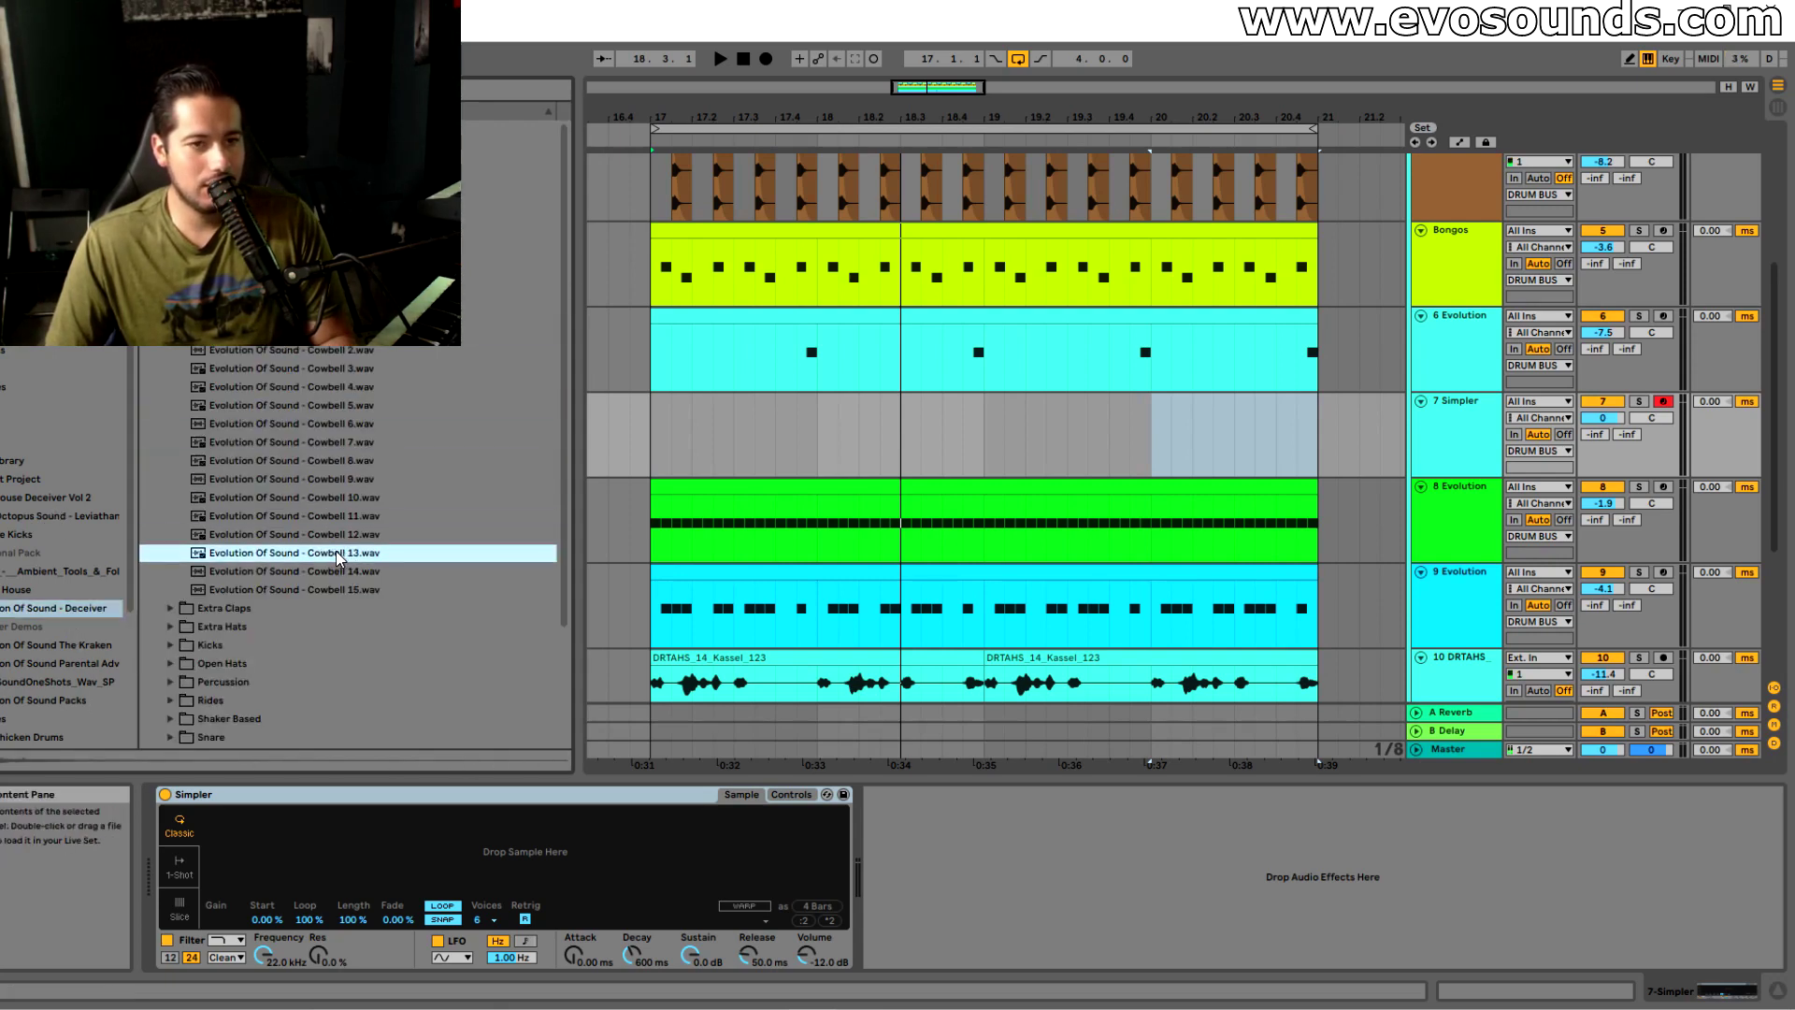
drag(424, 857, 428, 855)
Create a four-bar MIDI clip from 17.1.1 on the cowbell track and set its note grid to 1/16 triplets
drag(658, 442, 1311, 445)
key(ctrl+shift+m)
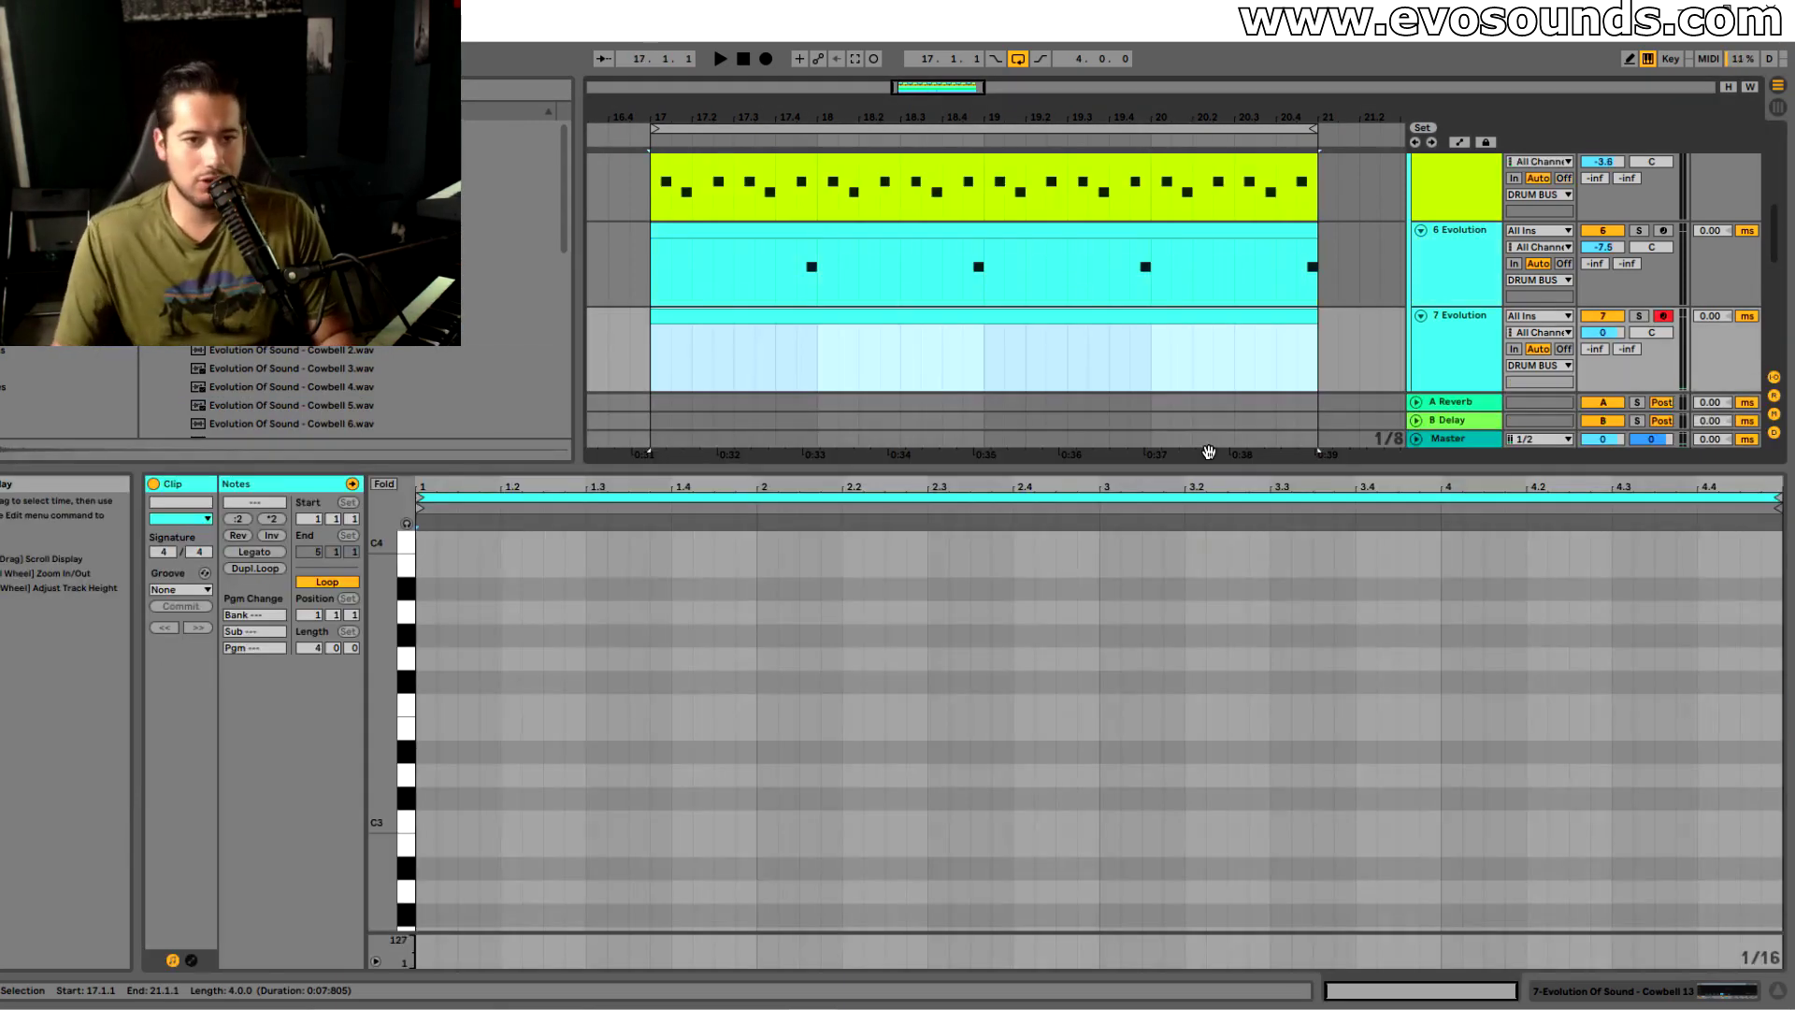
click(430, 703)
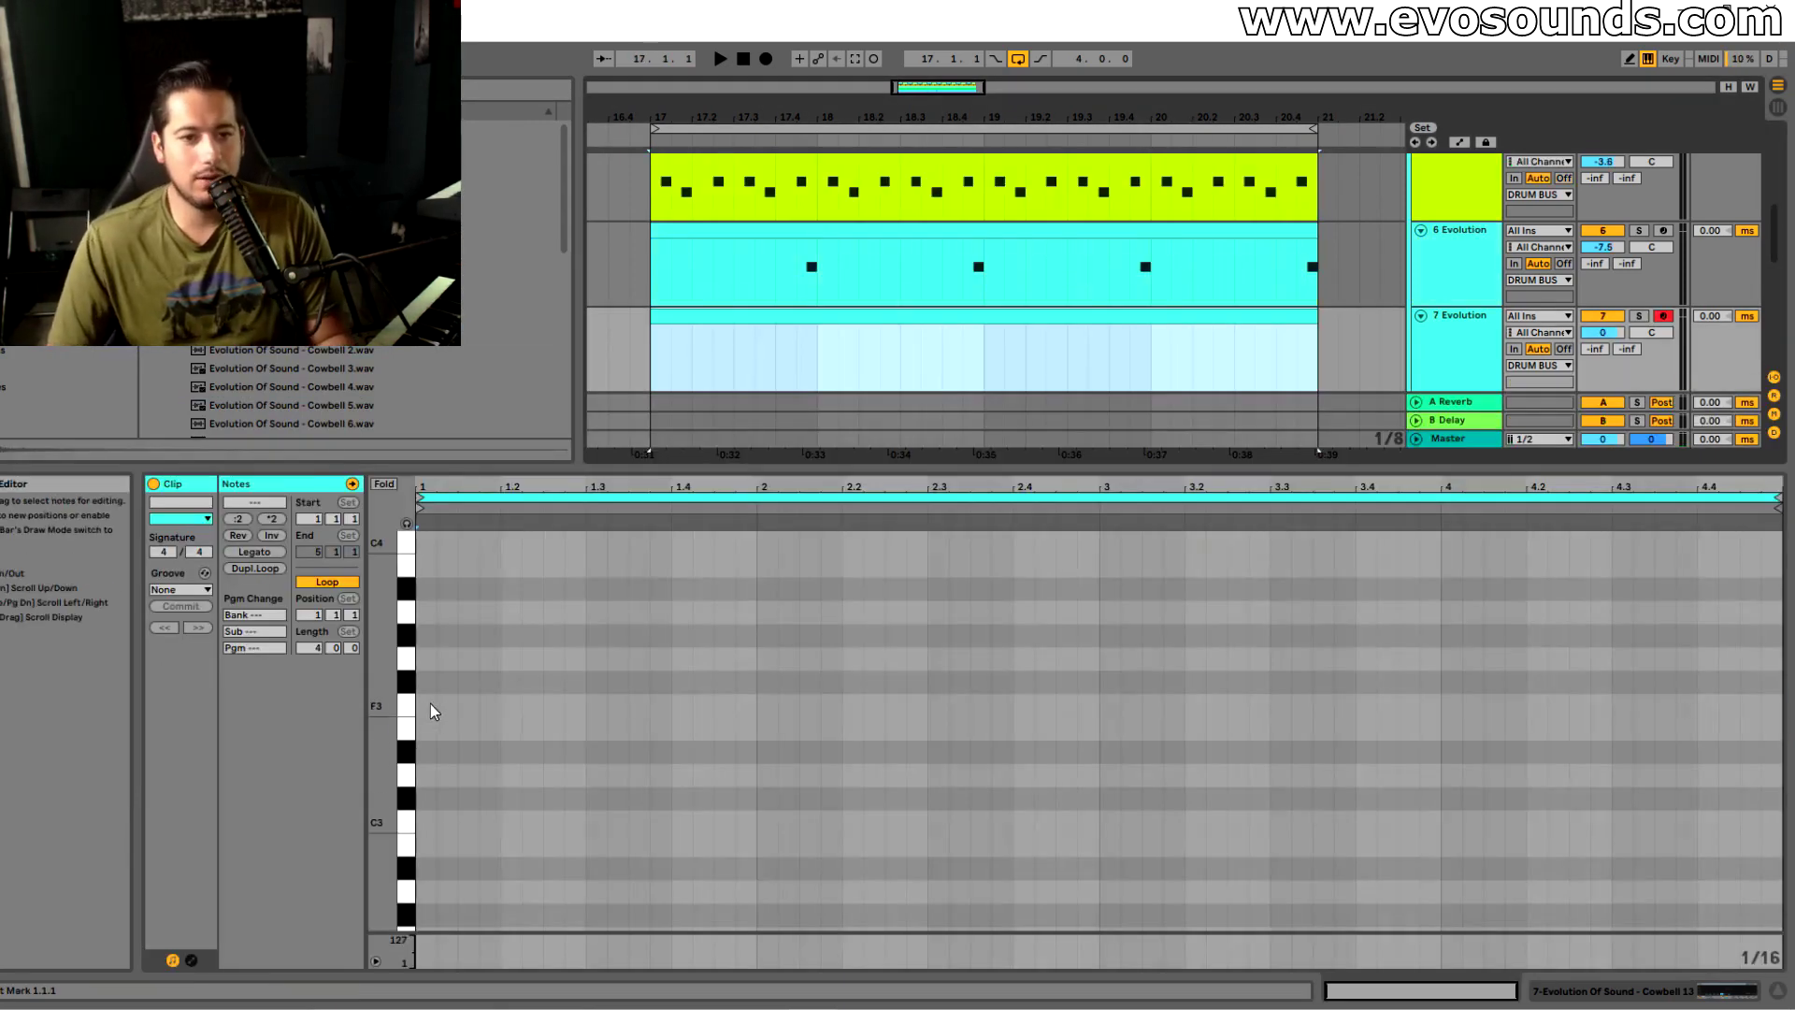
key(space)
right_click(698, 708)
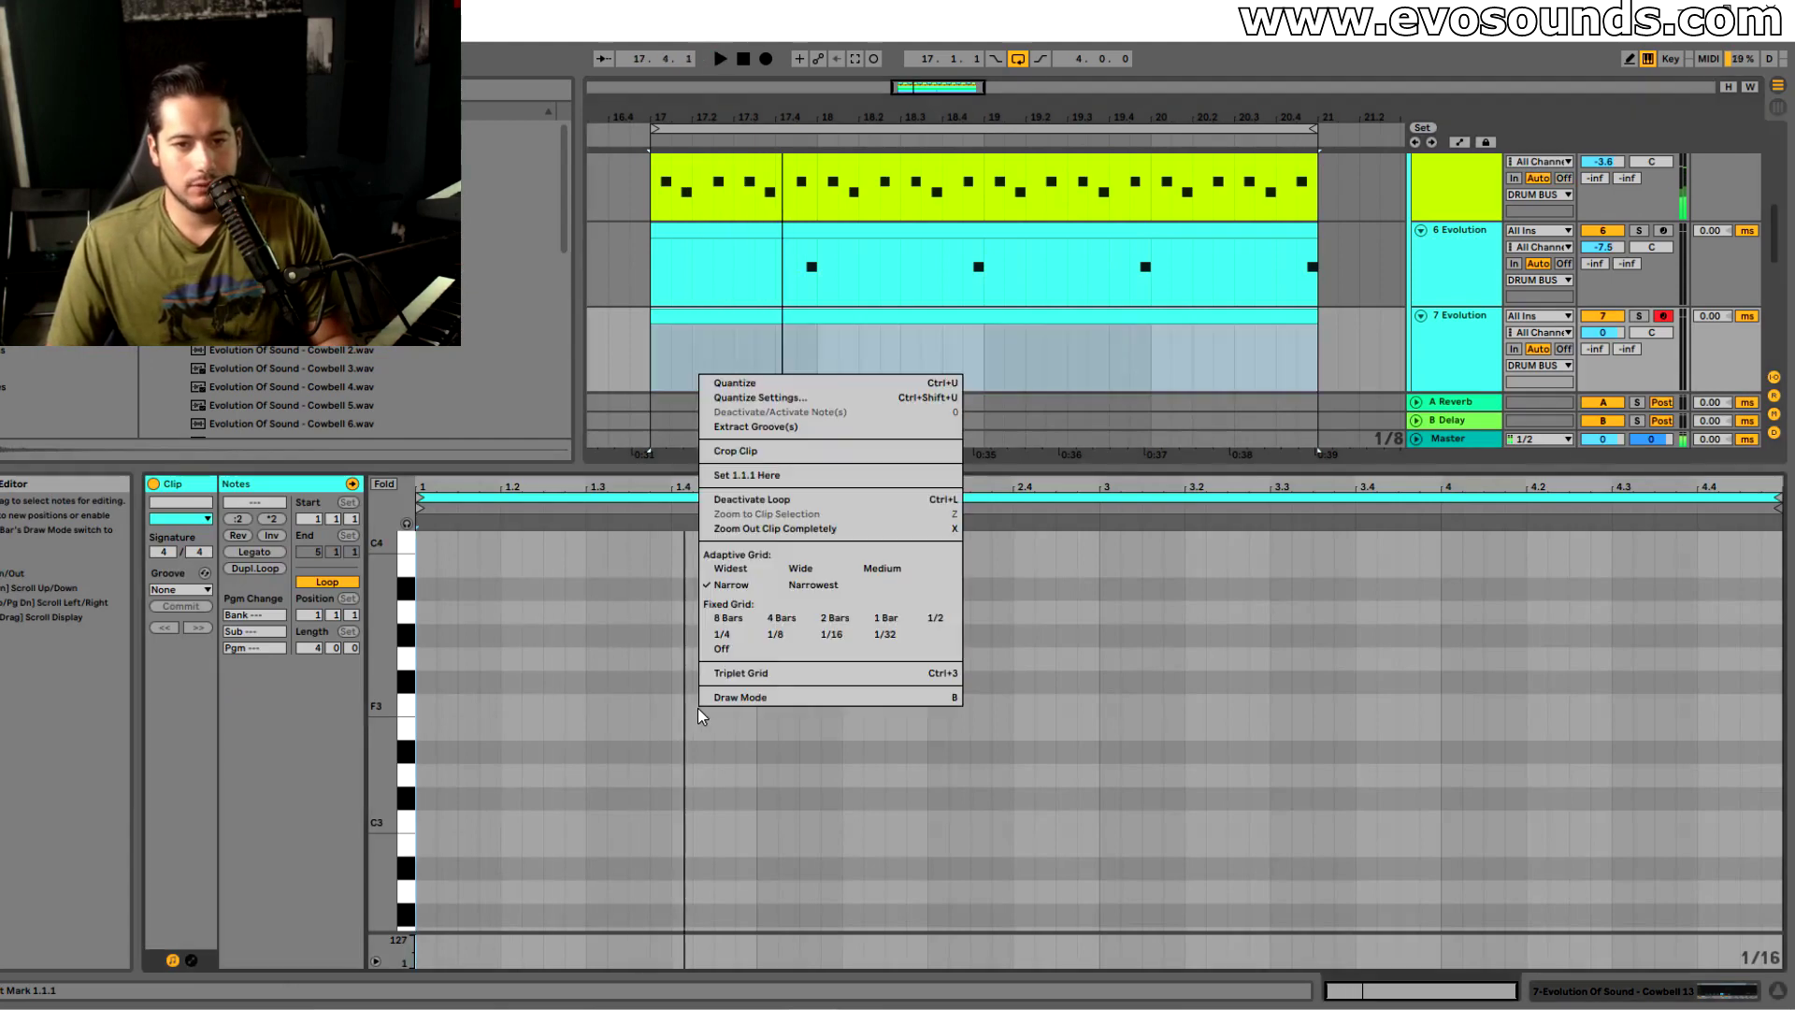
click(842, 640)
right_click(626, 705)
click(682, 658)
key(space)
Enter a short run of C3 cowbell notes on the sixteenth-triplet grid, starting at beat 1.4
drag(666, 509, 878, 690)
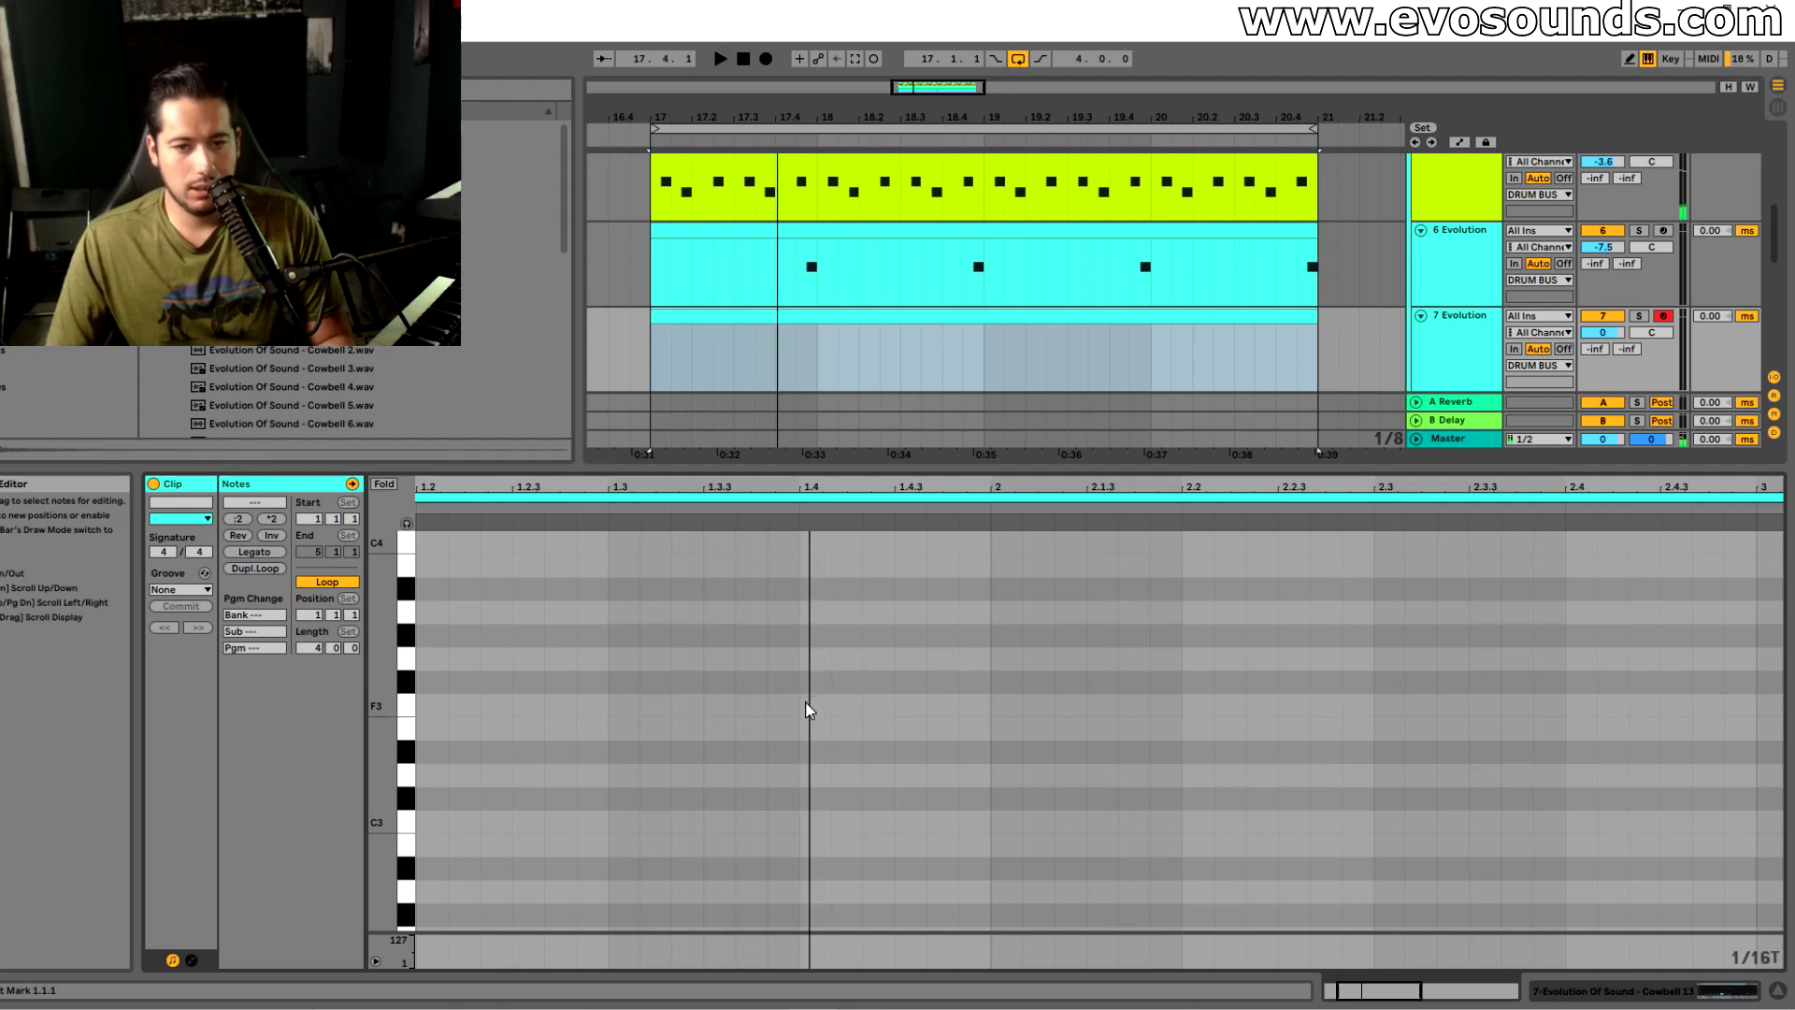
scroll(814, 655, down, 2)
key(space)
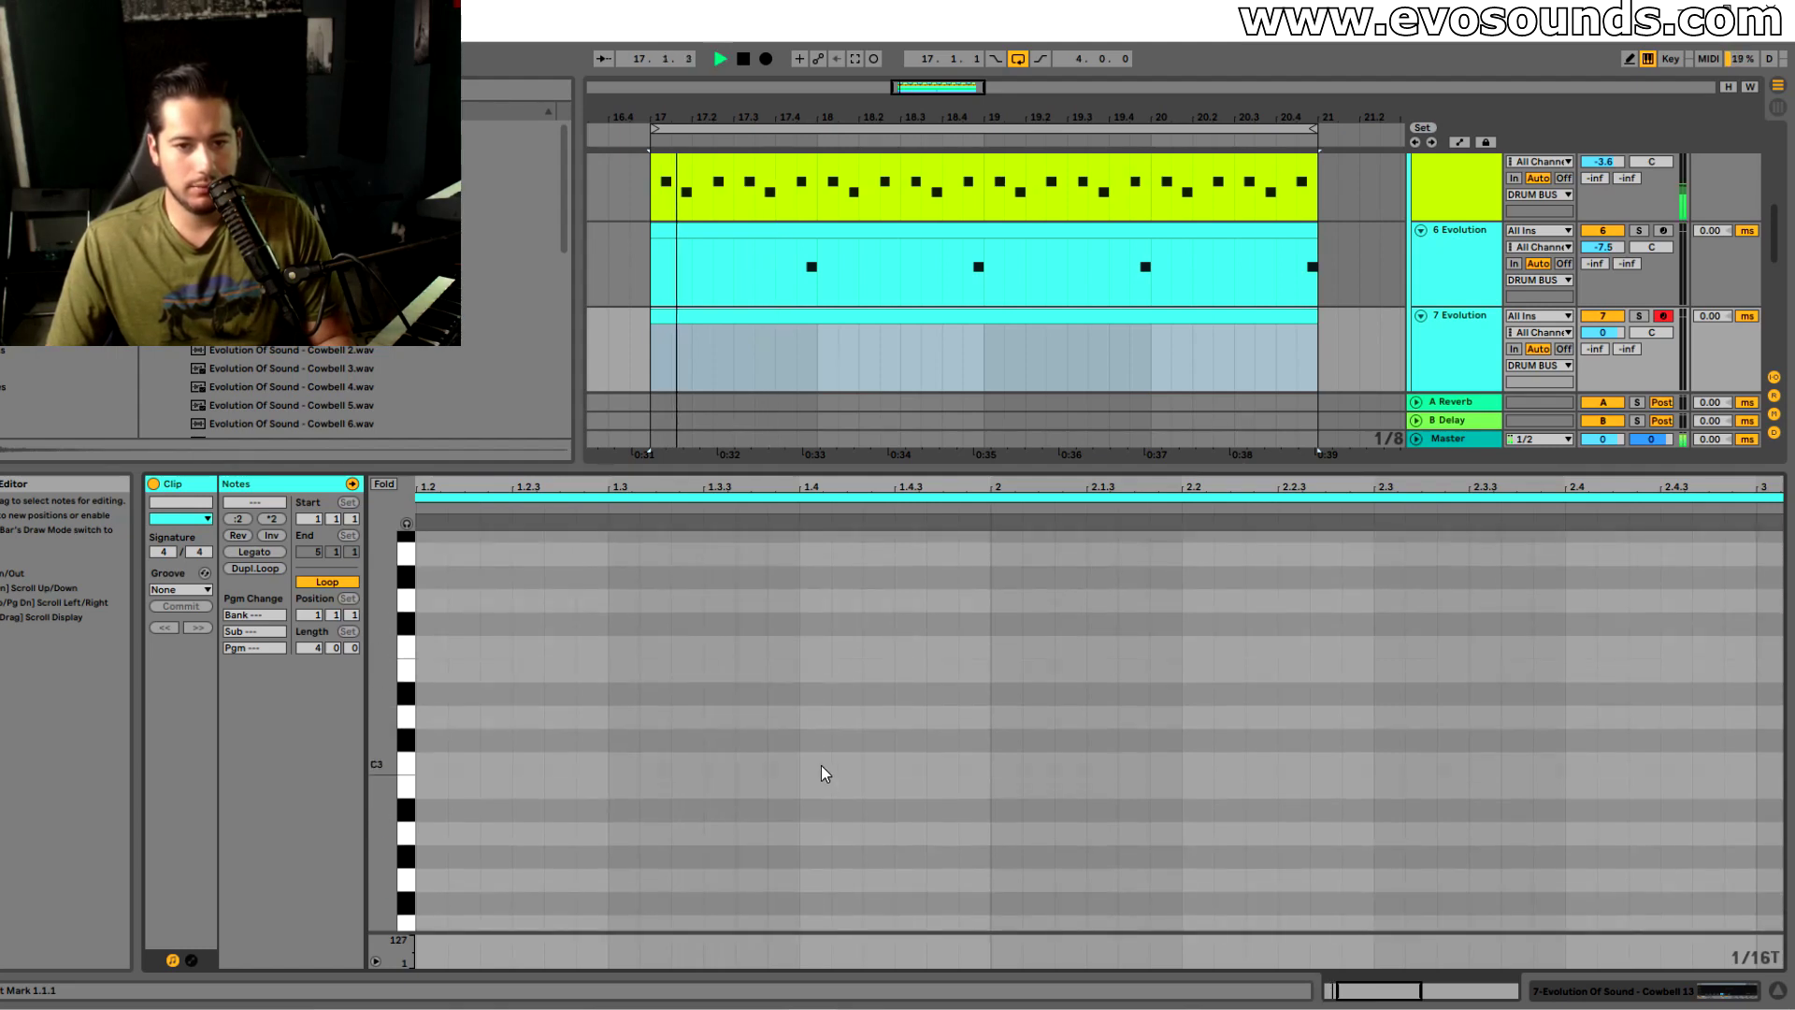
double_click(821, 765)
double_click(900, 765)
key(Left)
double_click(939, 765)
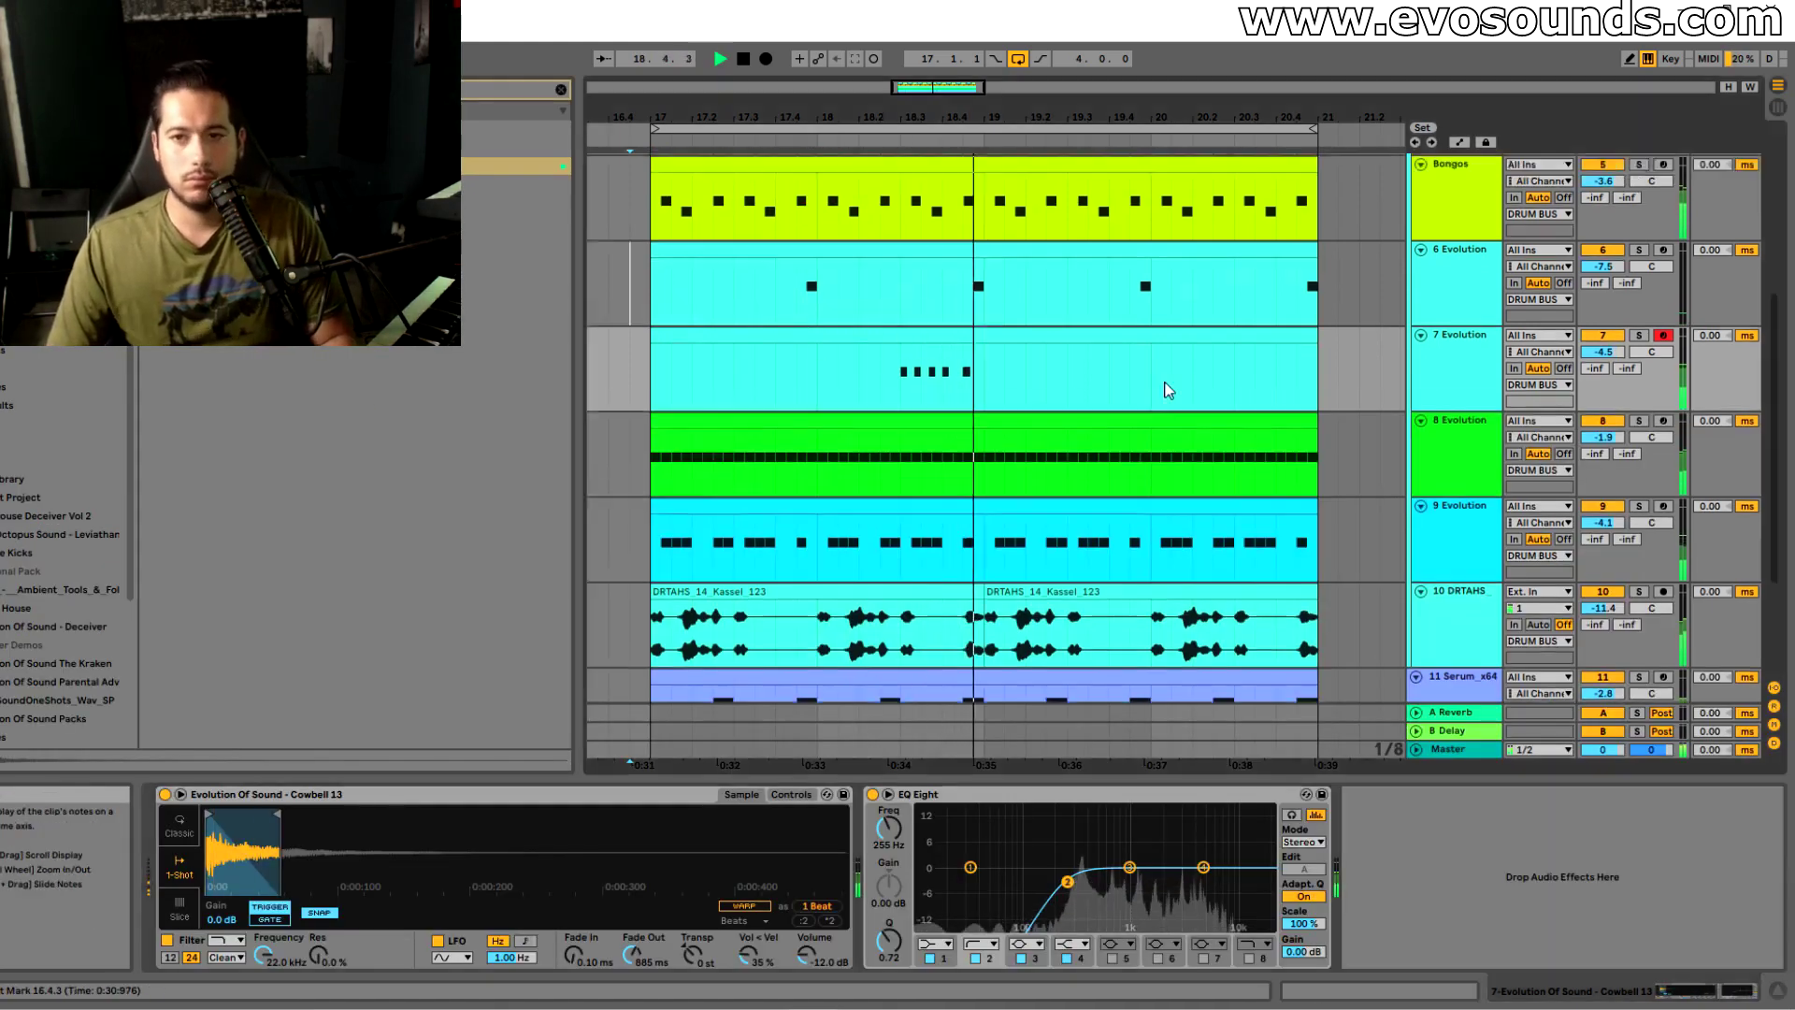
Enlarge the cowbell track's lane and replace its sample with Evolution Of Sound - Cowbell 14, playing it from 18.3.1
scroll(1169, 390, up, 1)
key(space)
drag(1604, 470, 1495, 518)
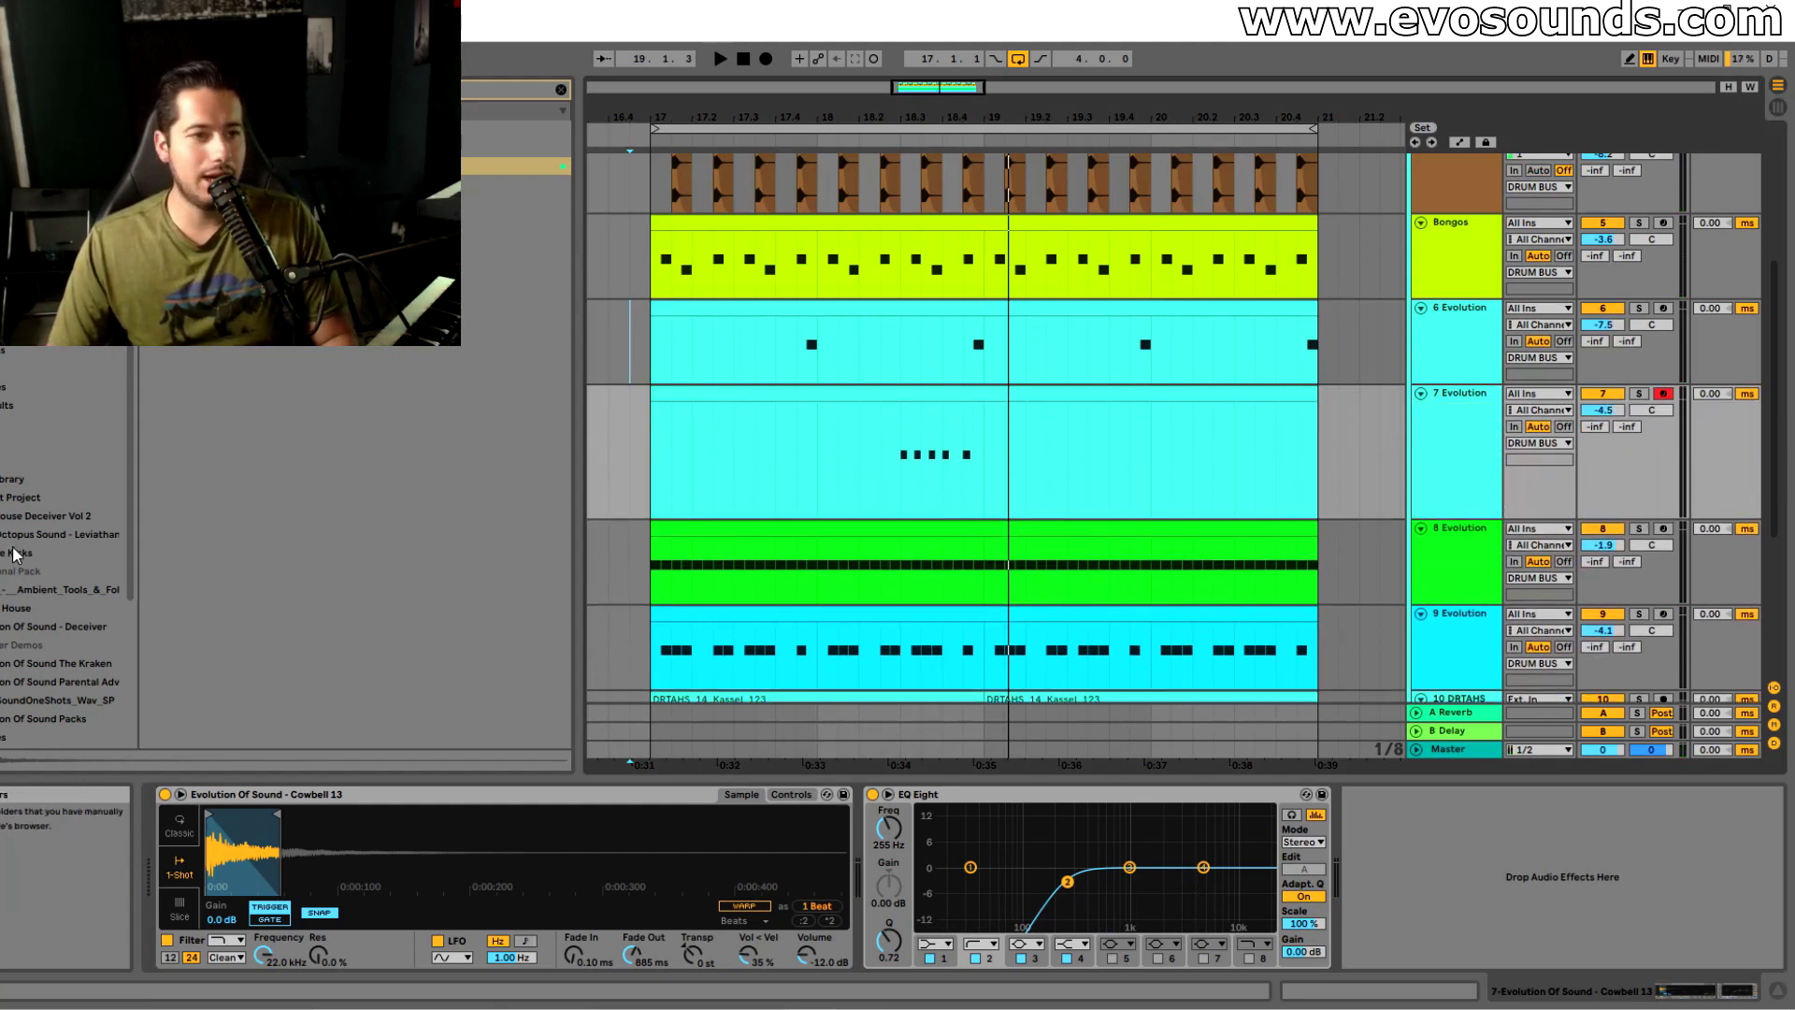
click(13, 538)
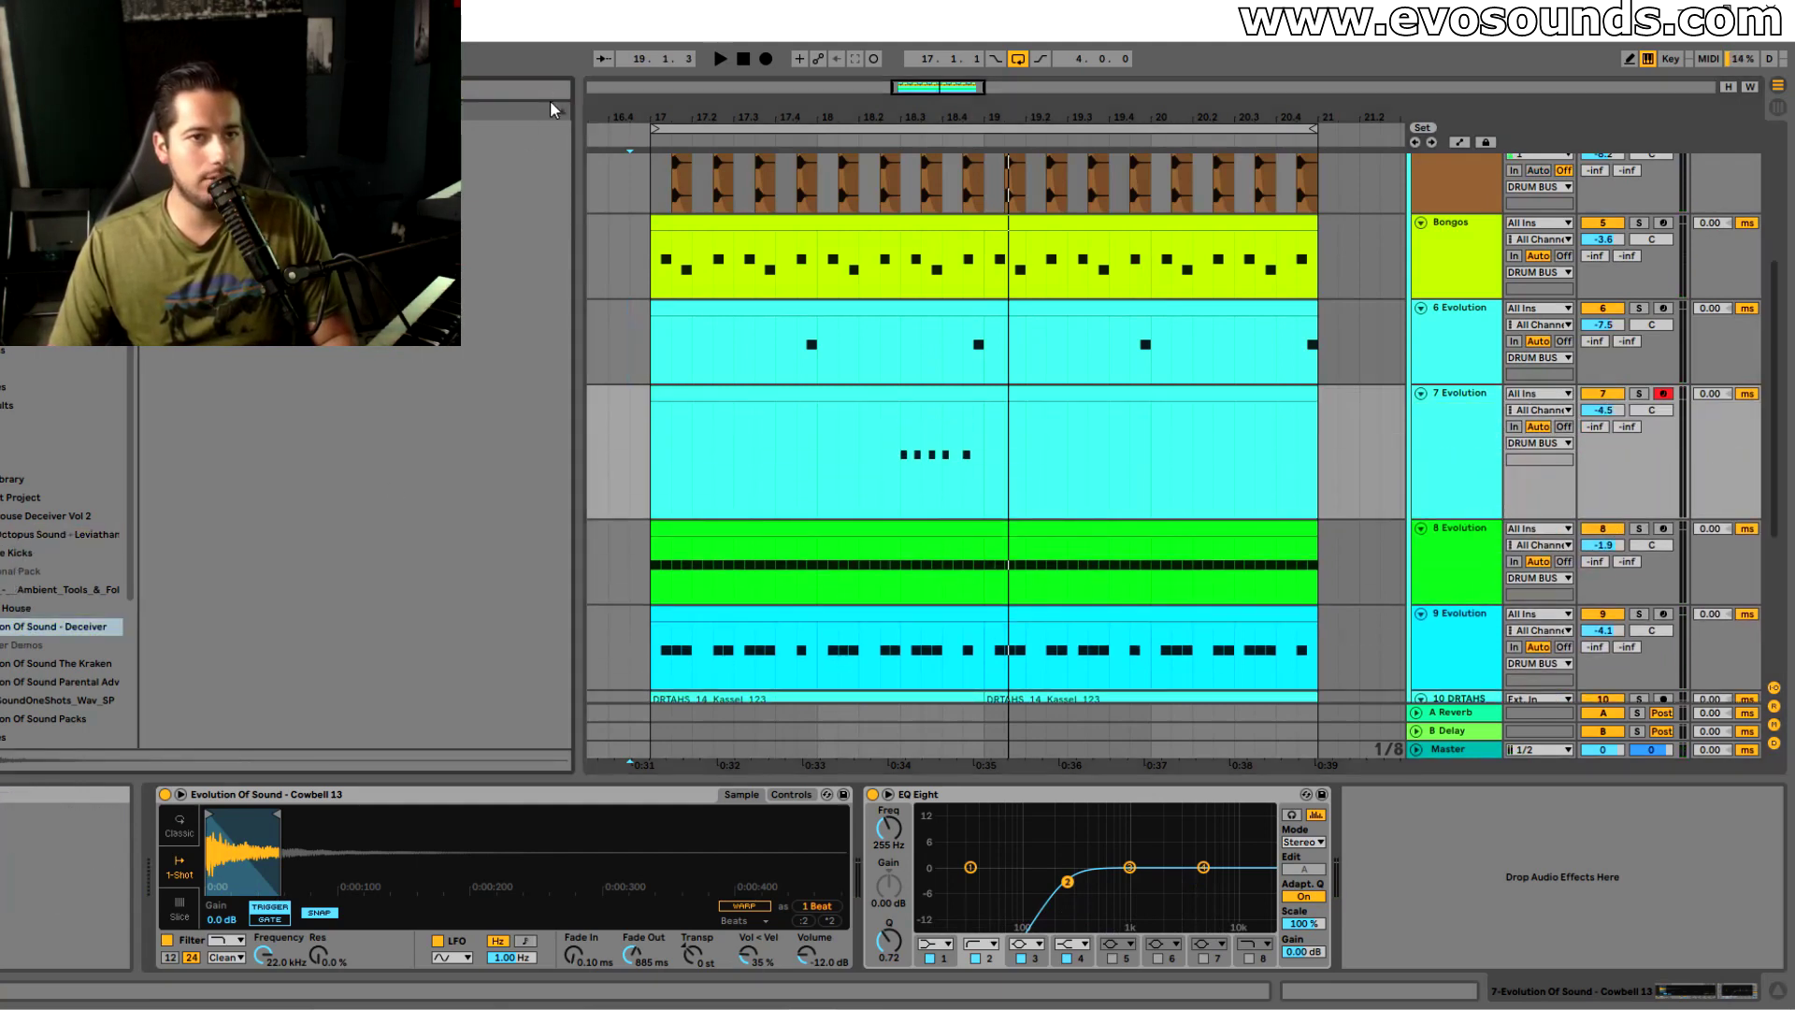
click(308, 571)
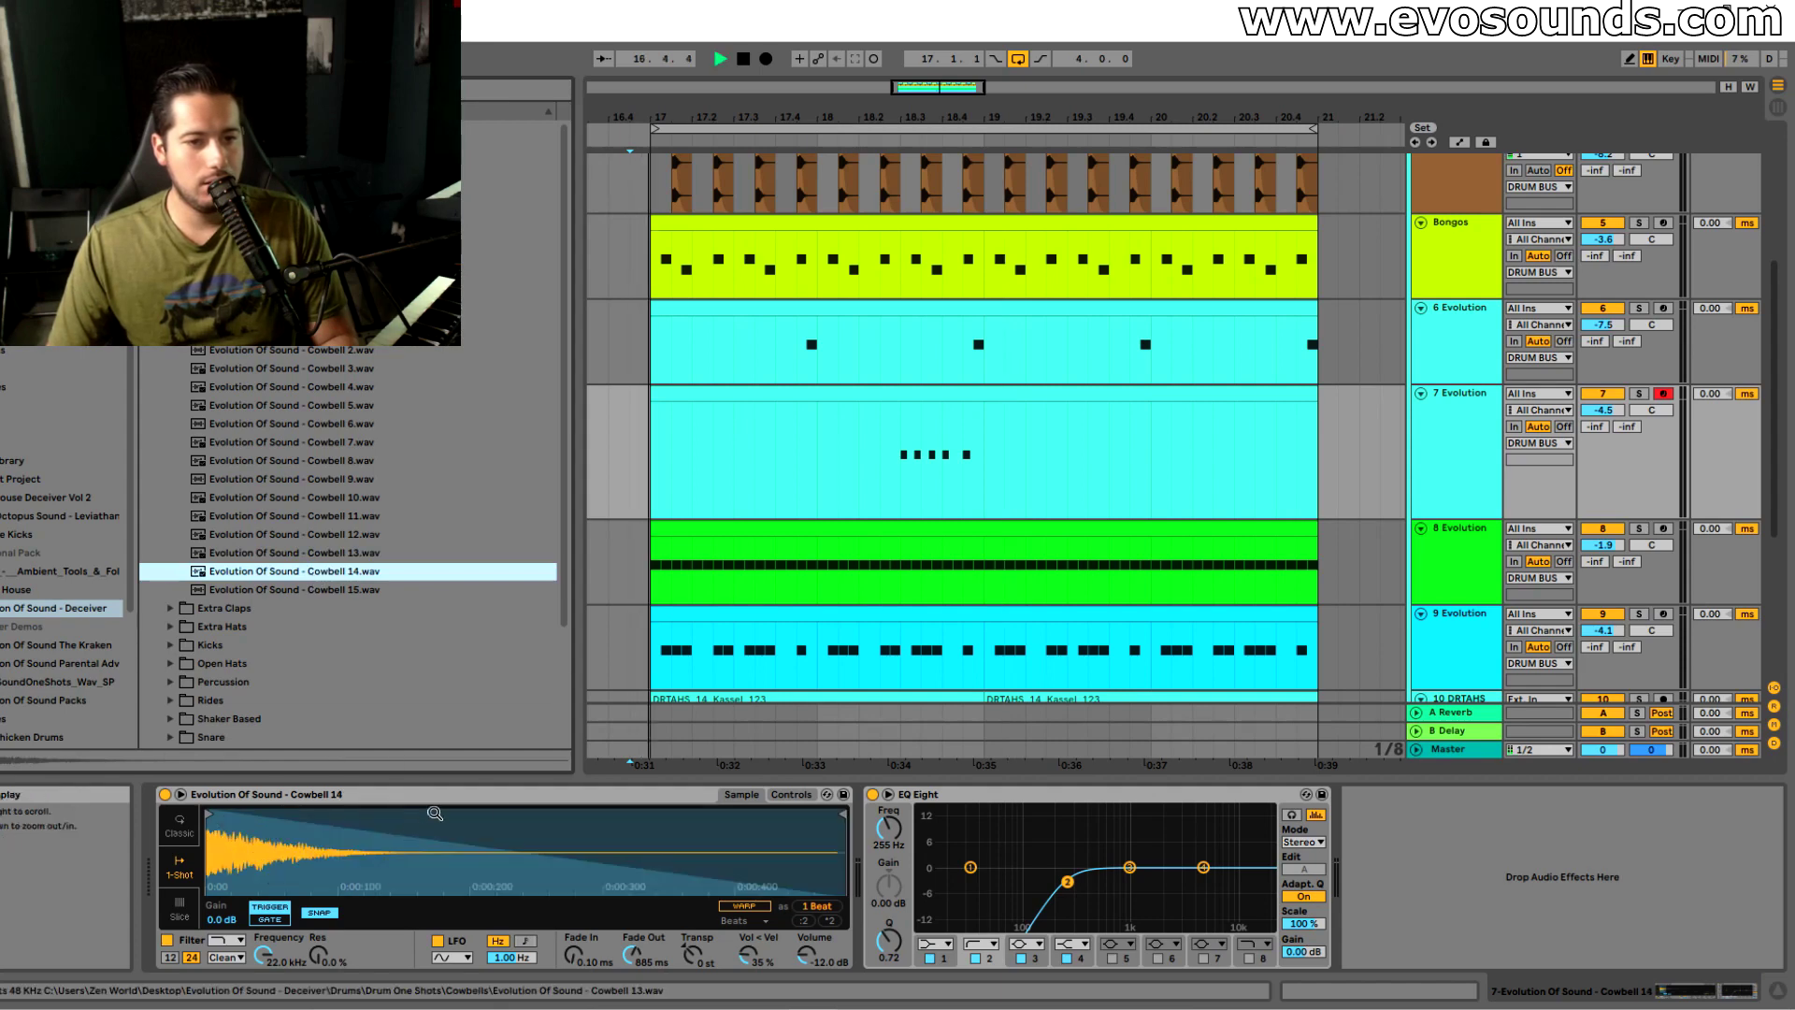
click(900, 473)
key(space)
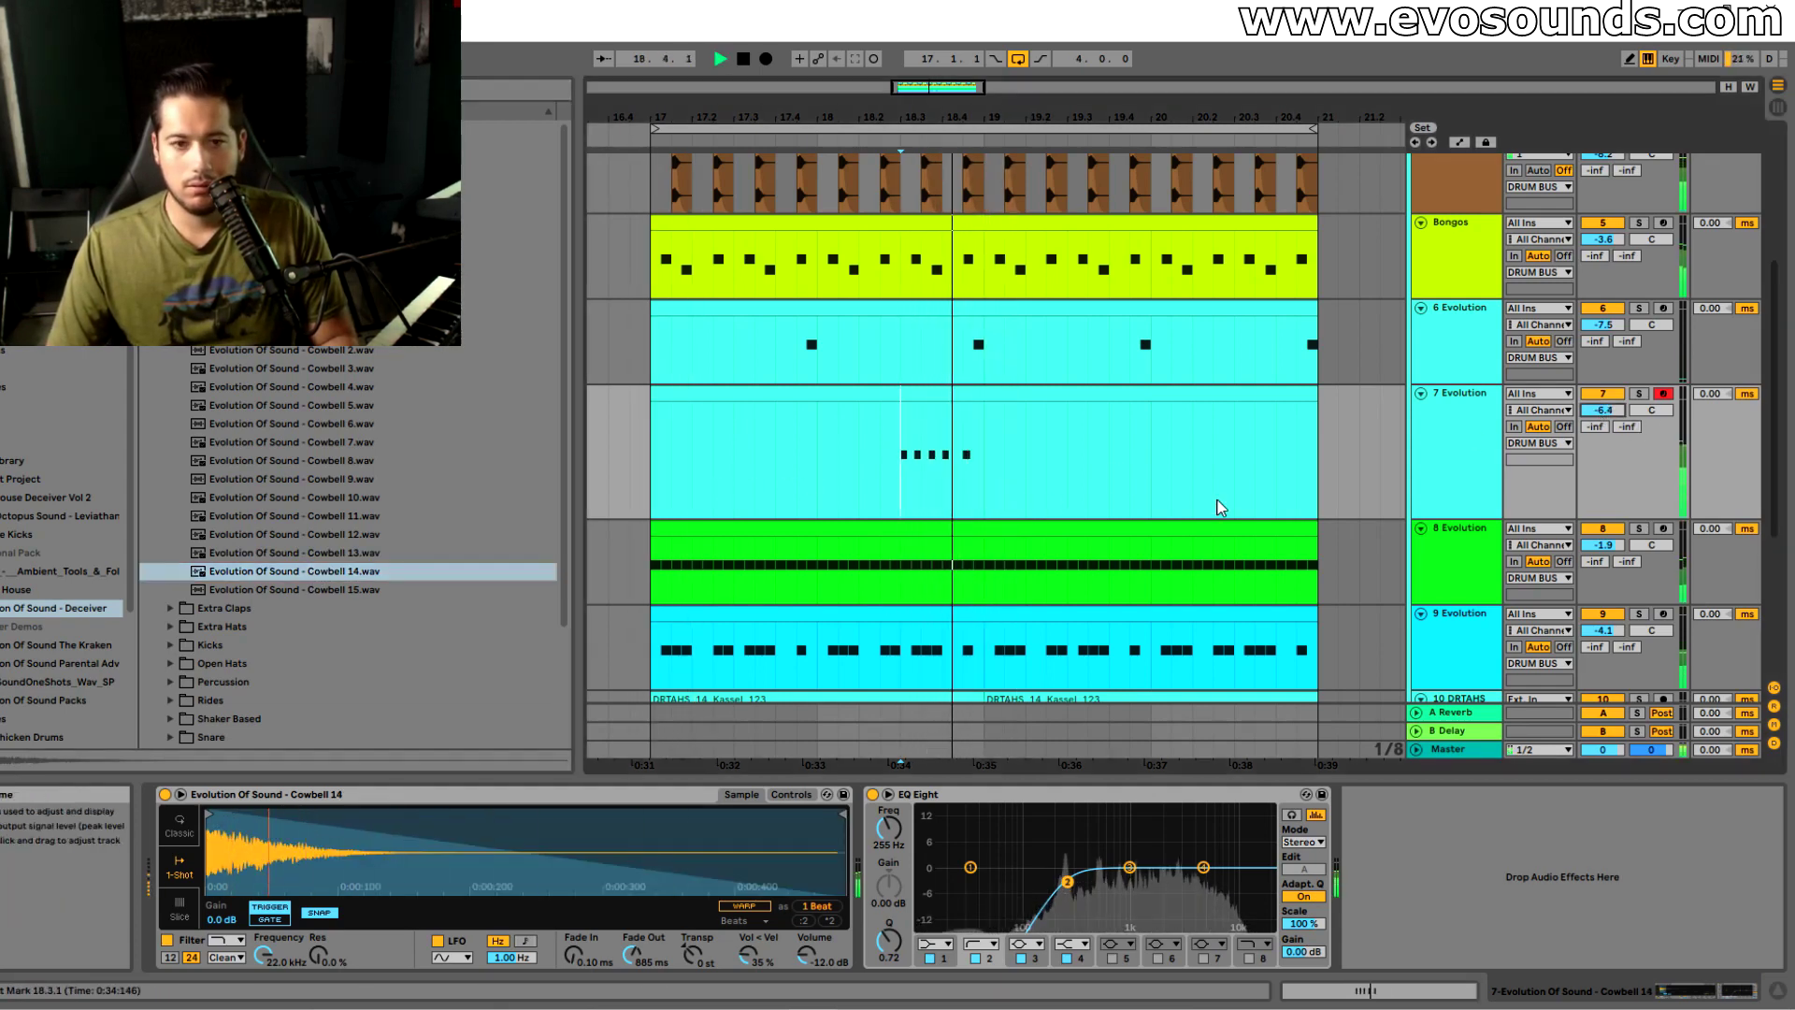
Insert a MIDI track below the cowbell track, name it PERCUSSION 2 and load an empty Simpler on it
key(Tab)
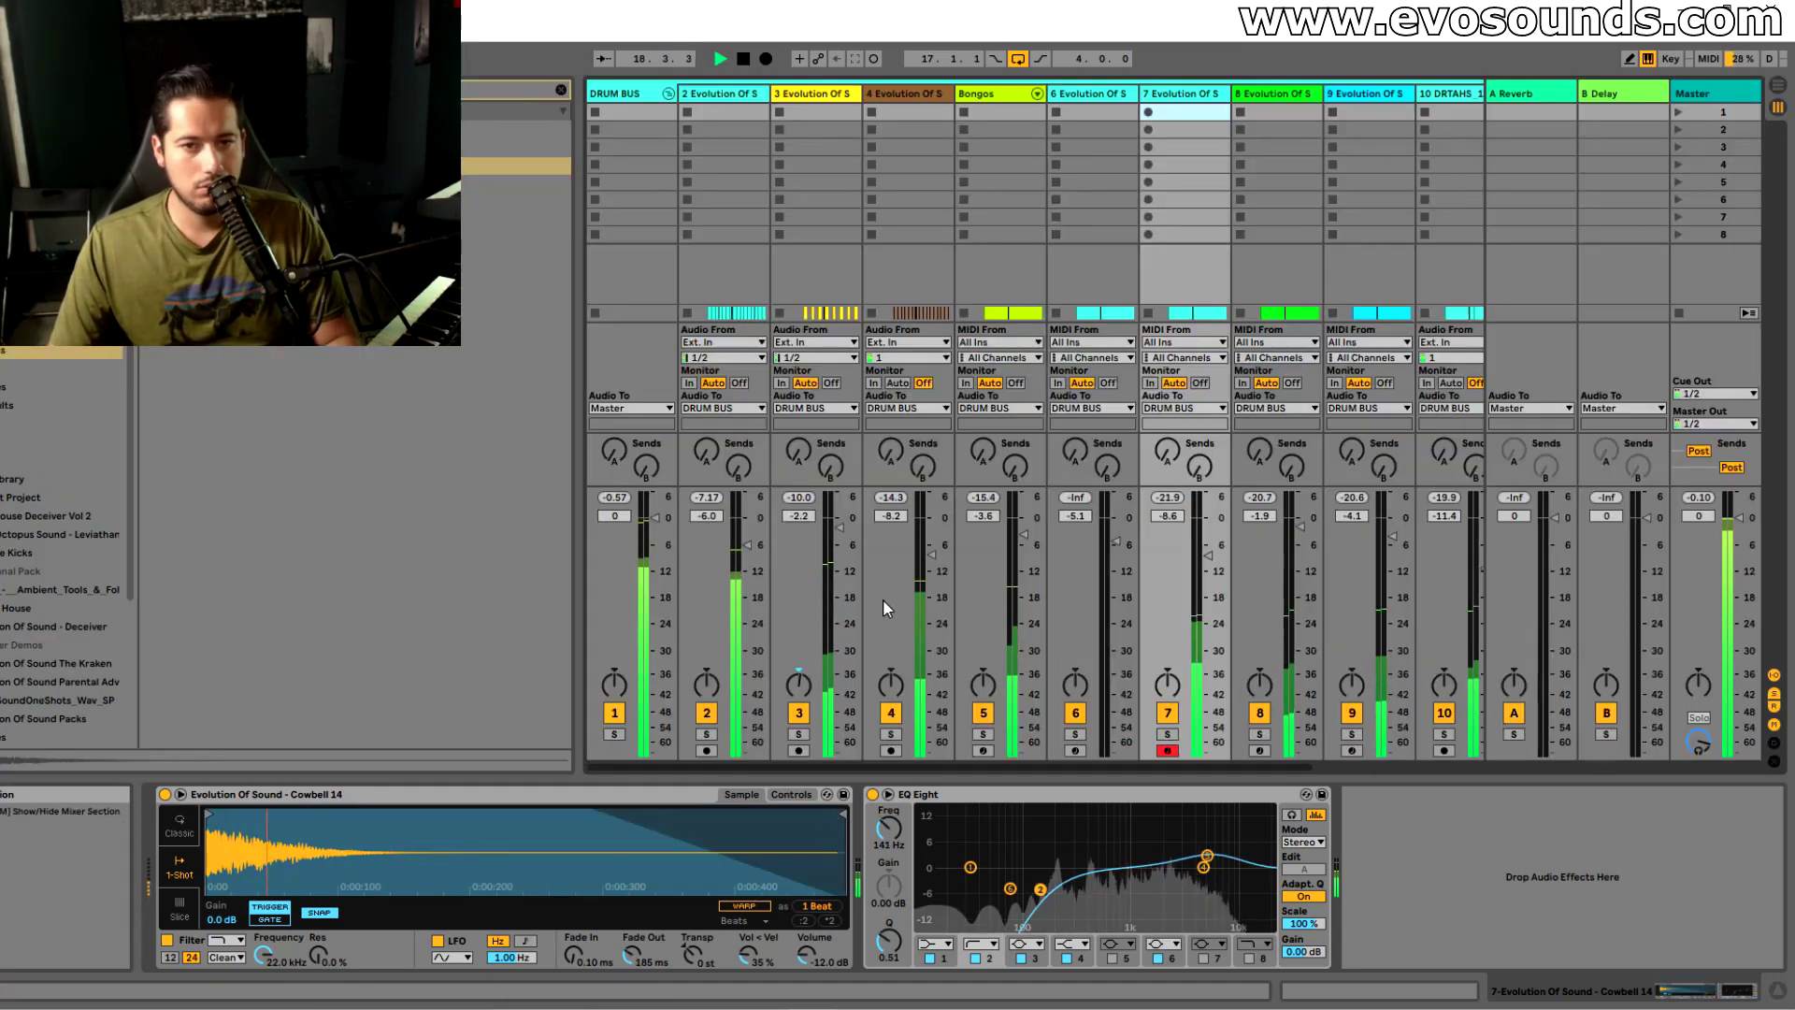
key(Tab)
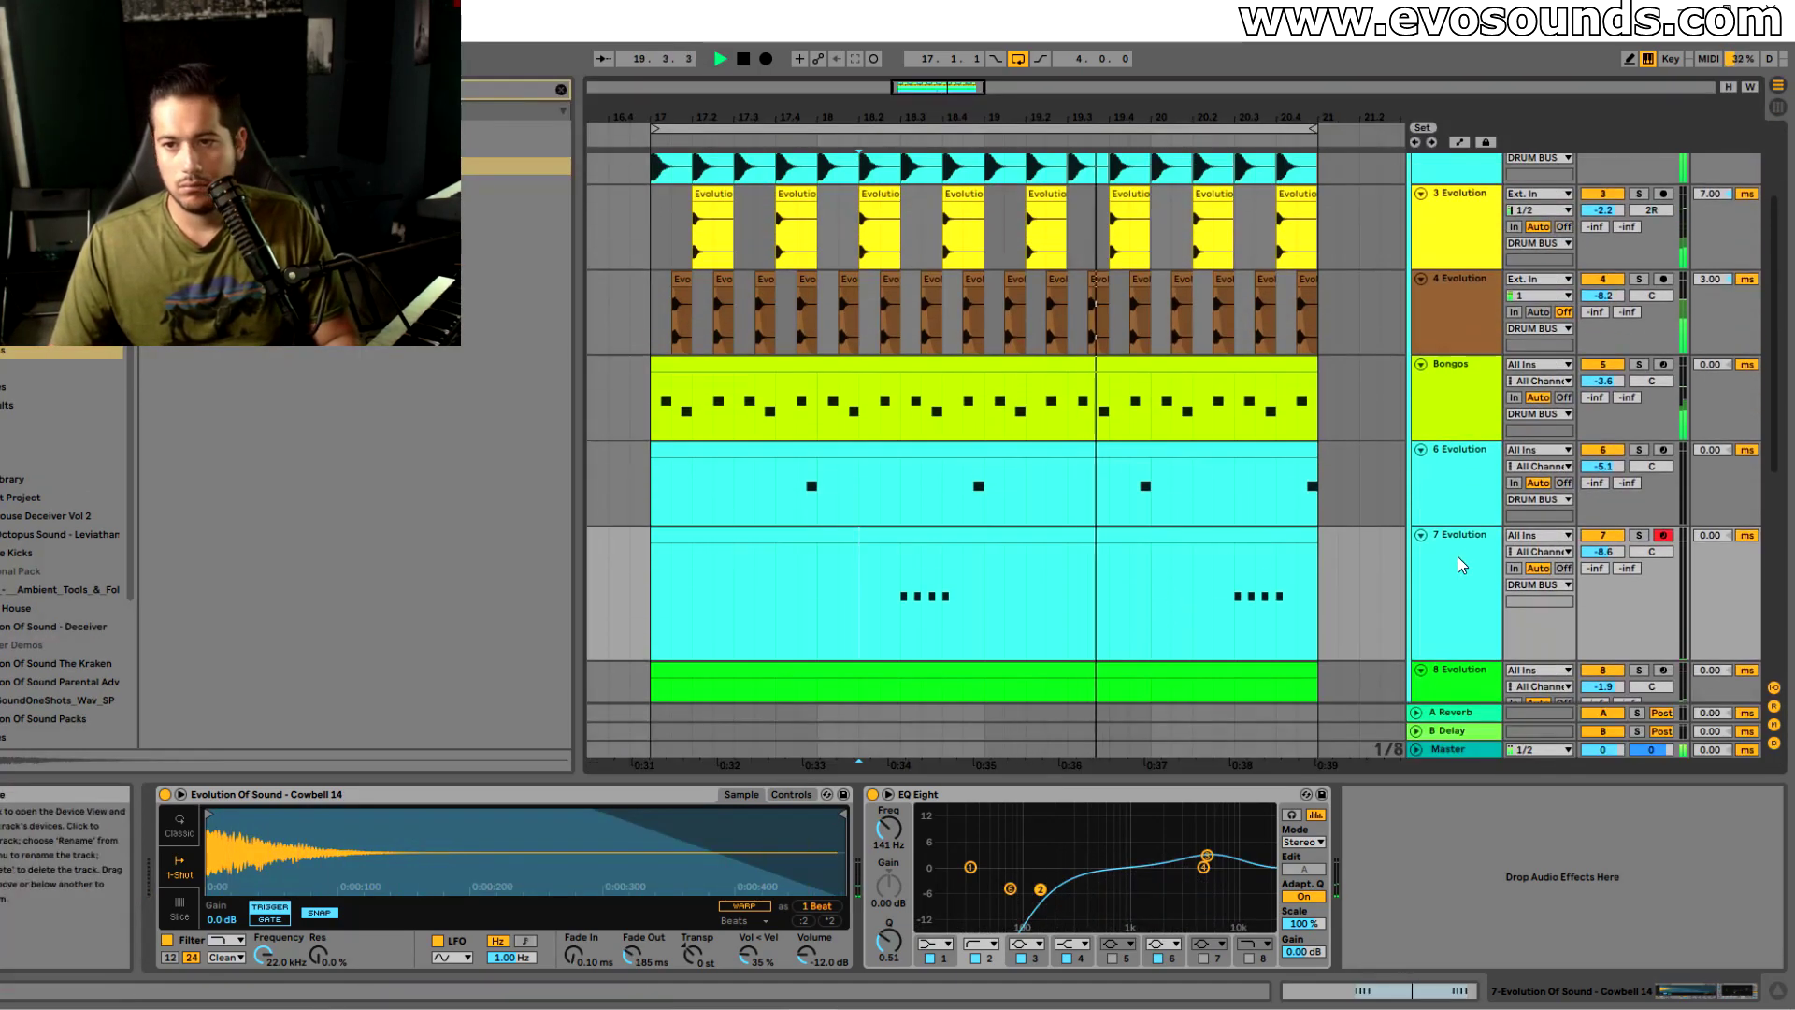
key(ctrl+shift+t)
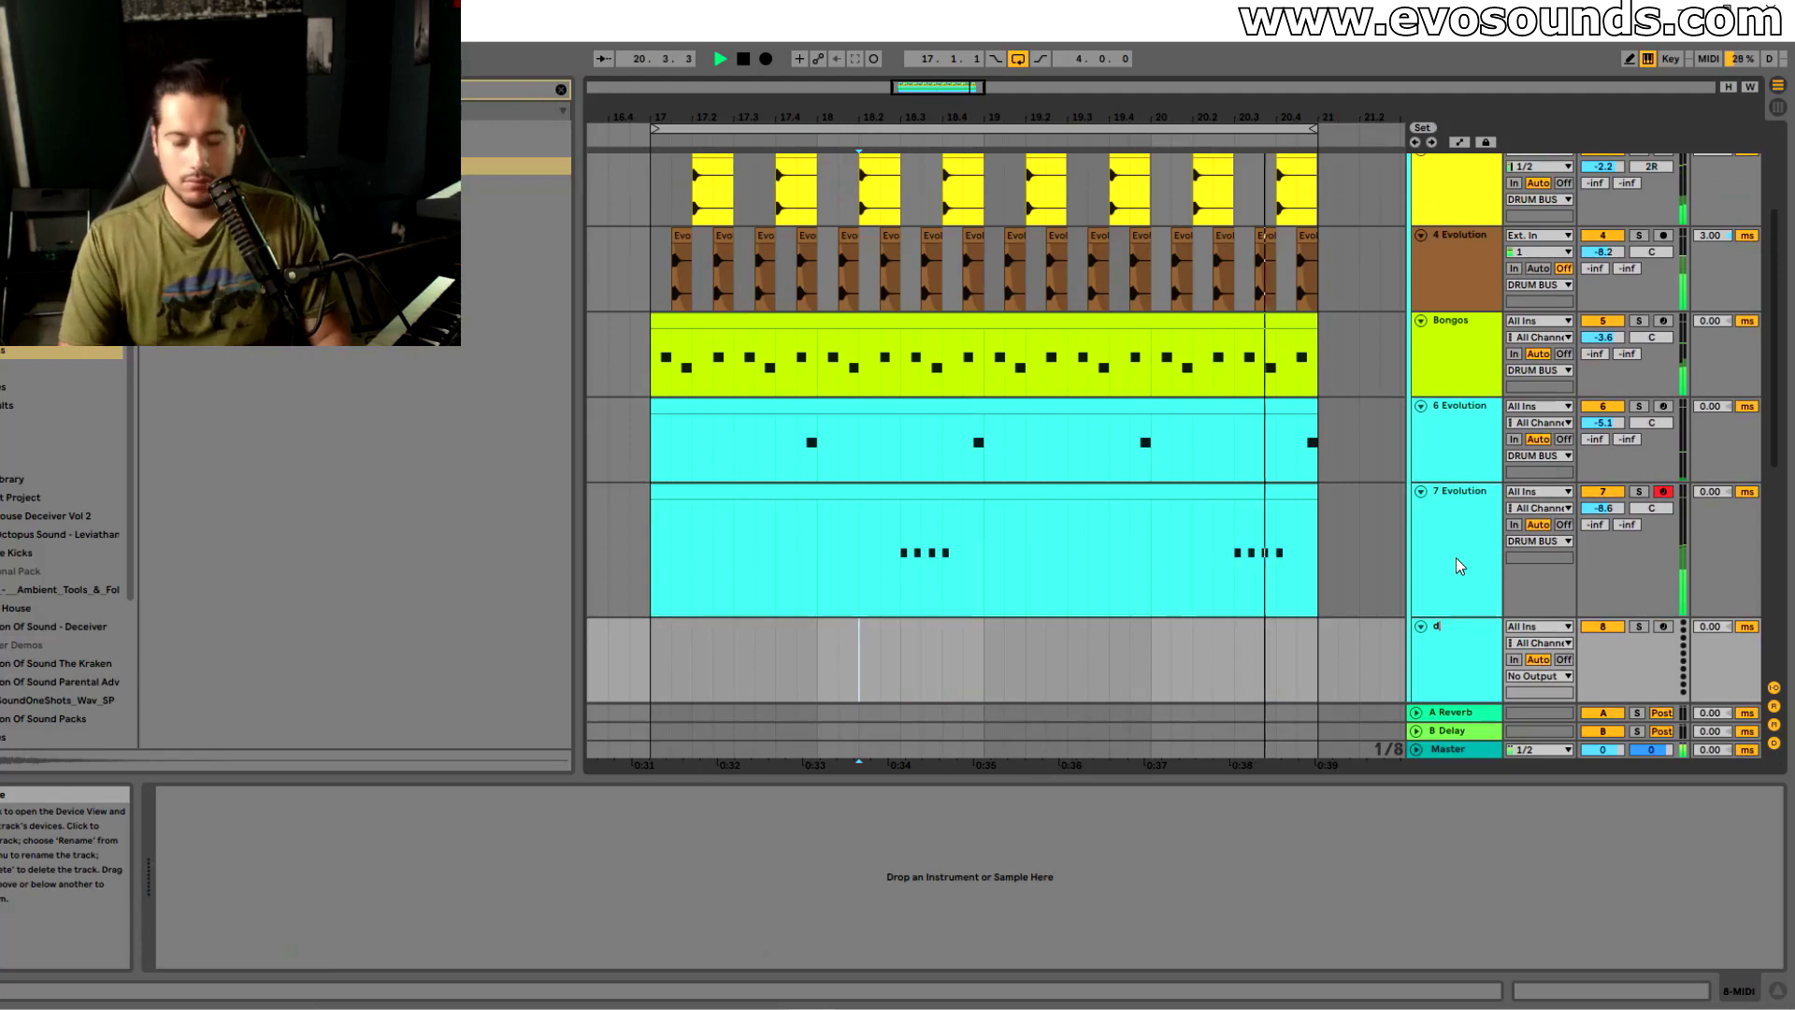
text(PERCUSSION)
key(Return)
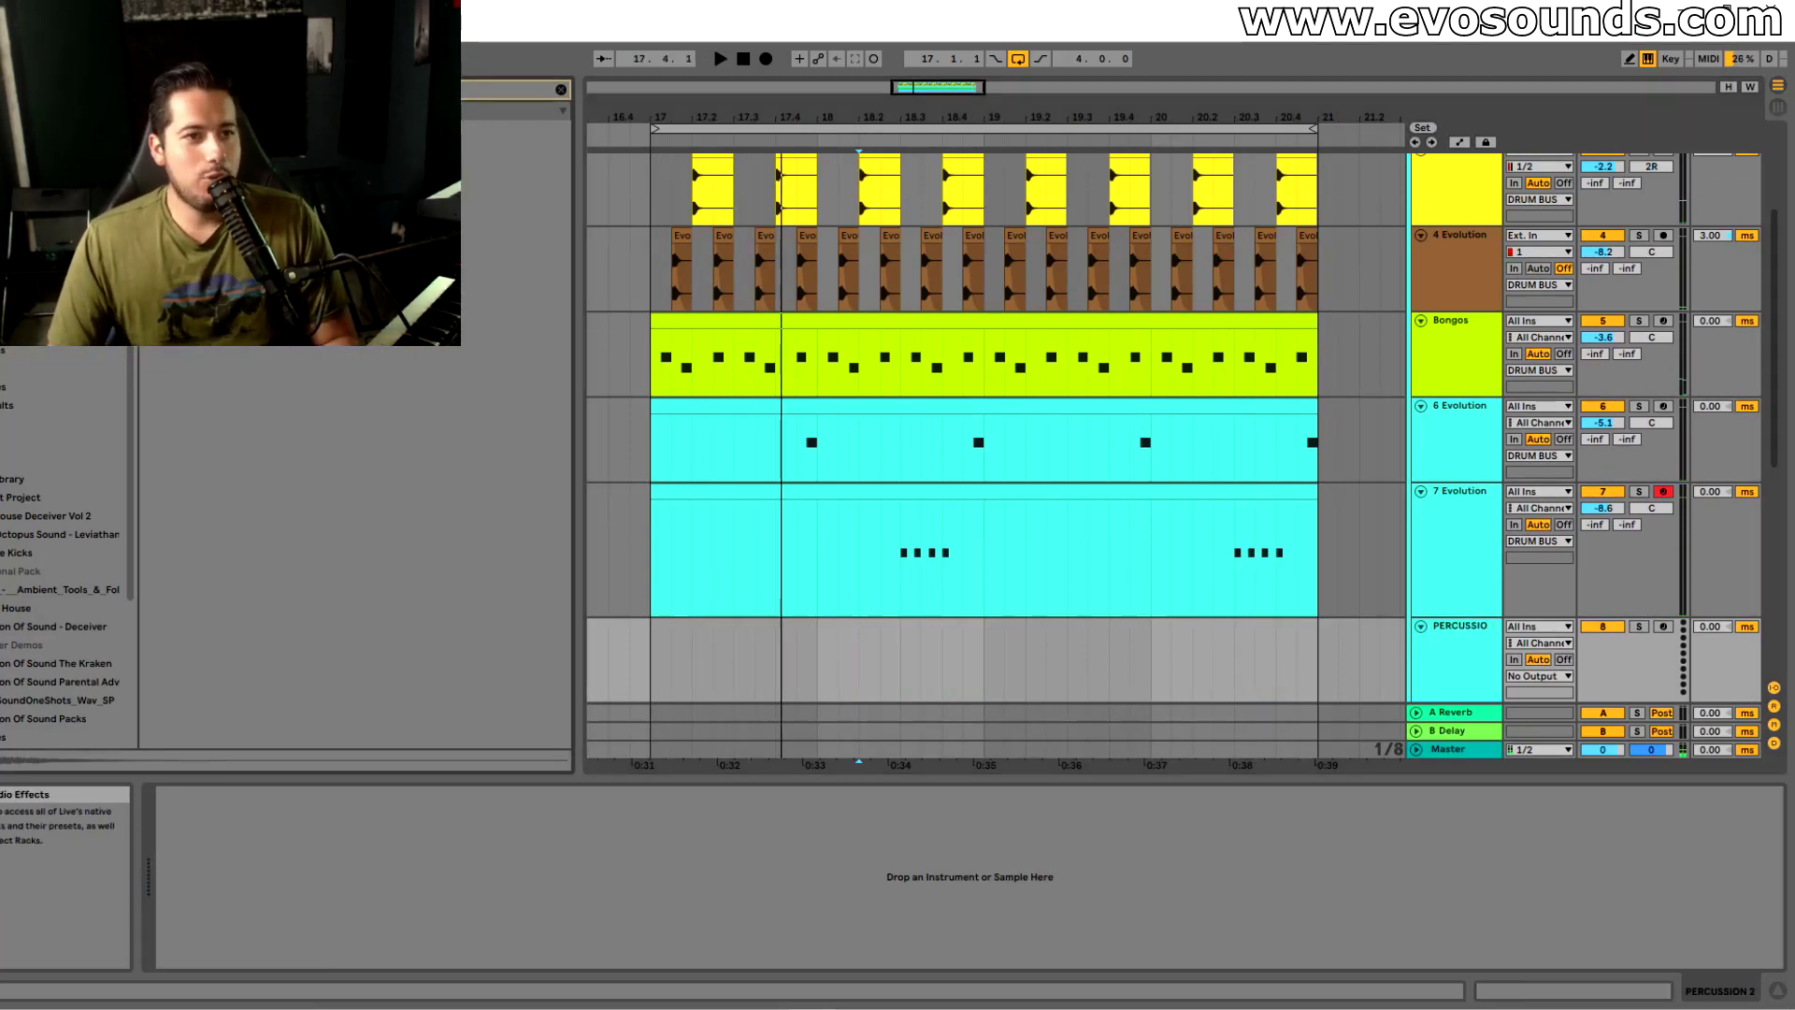
click(560, 91)
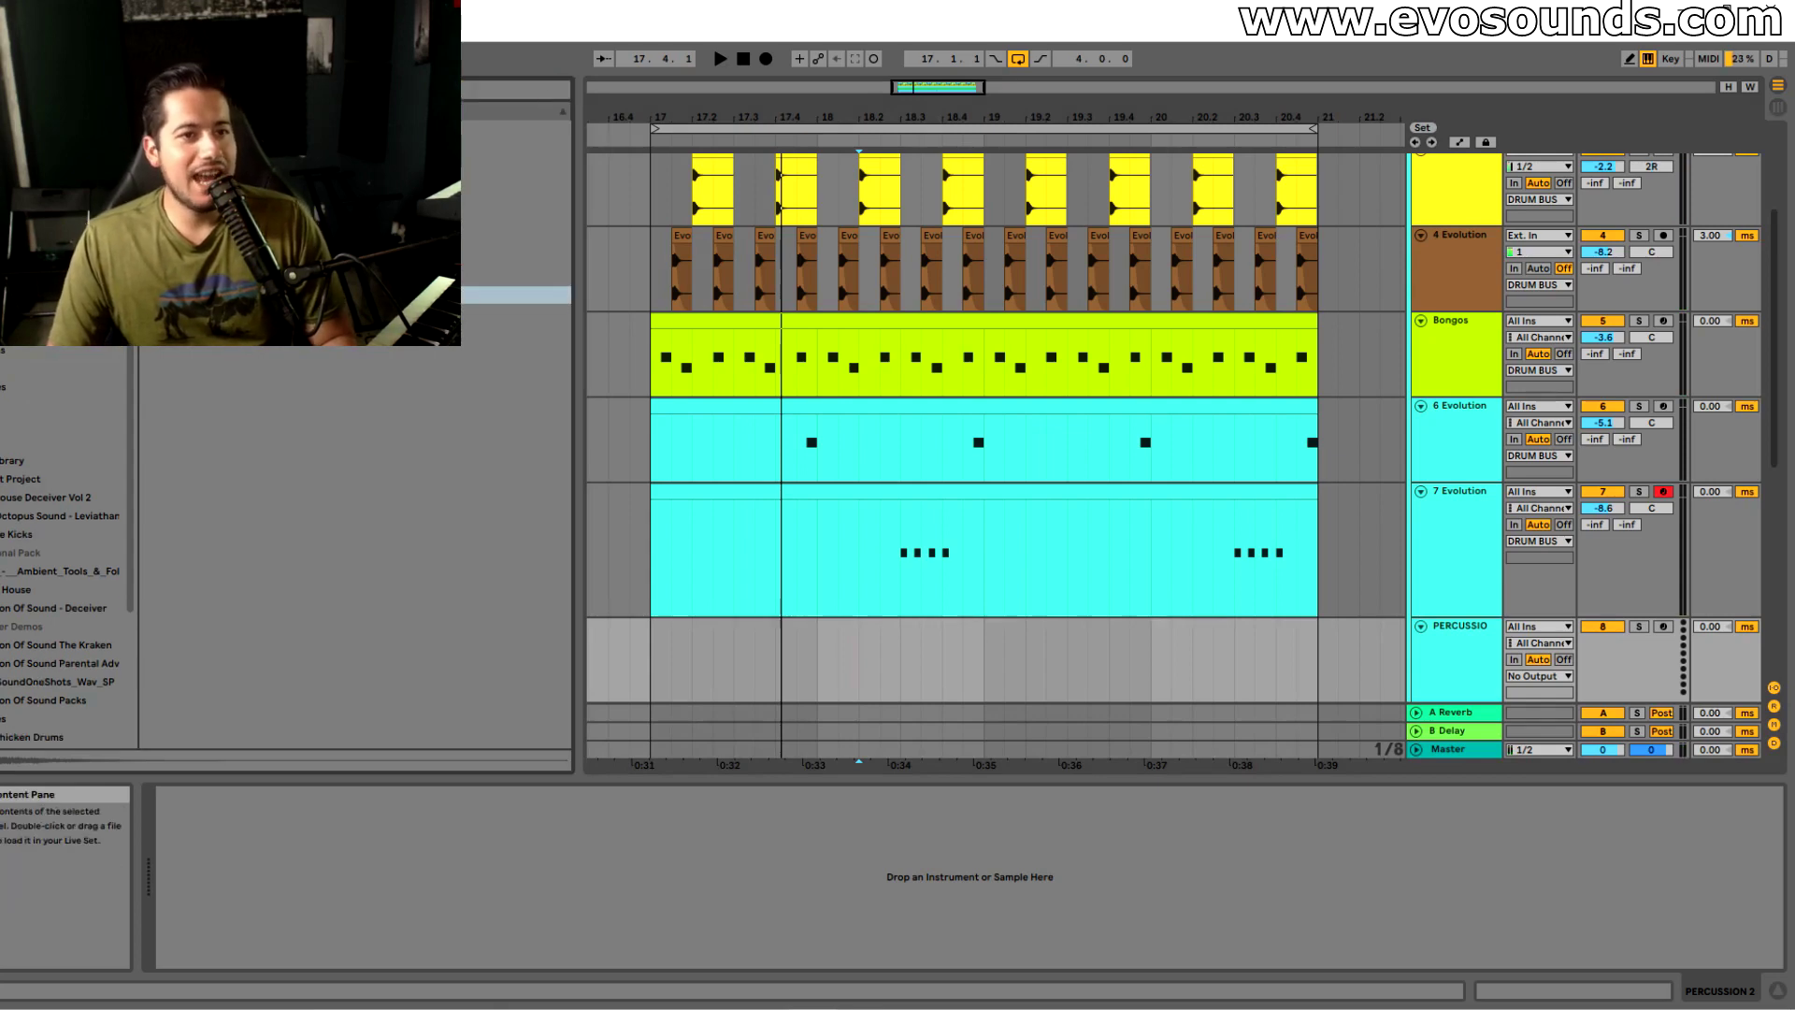
Audition the percussion one-shots from Percussion 1 to Percussion 10 in the Deceiver pack
click(50, 613)
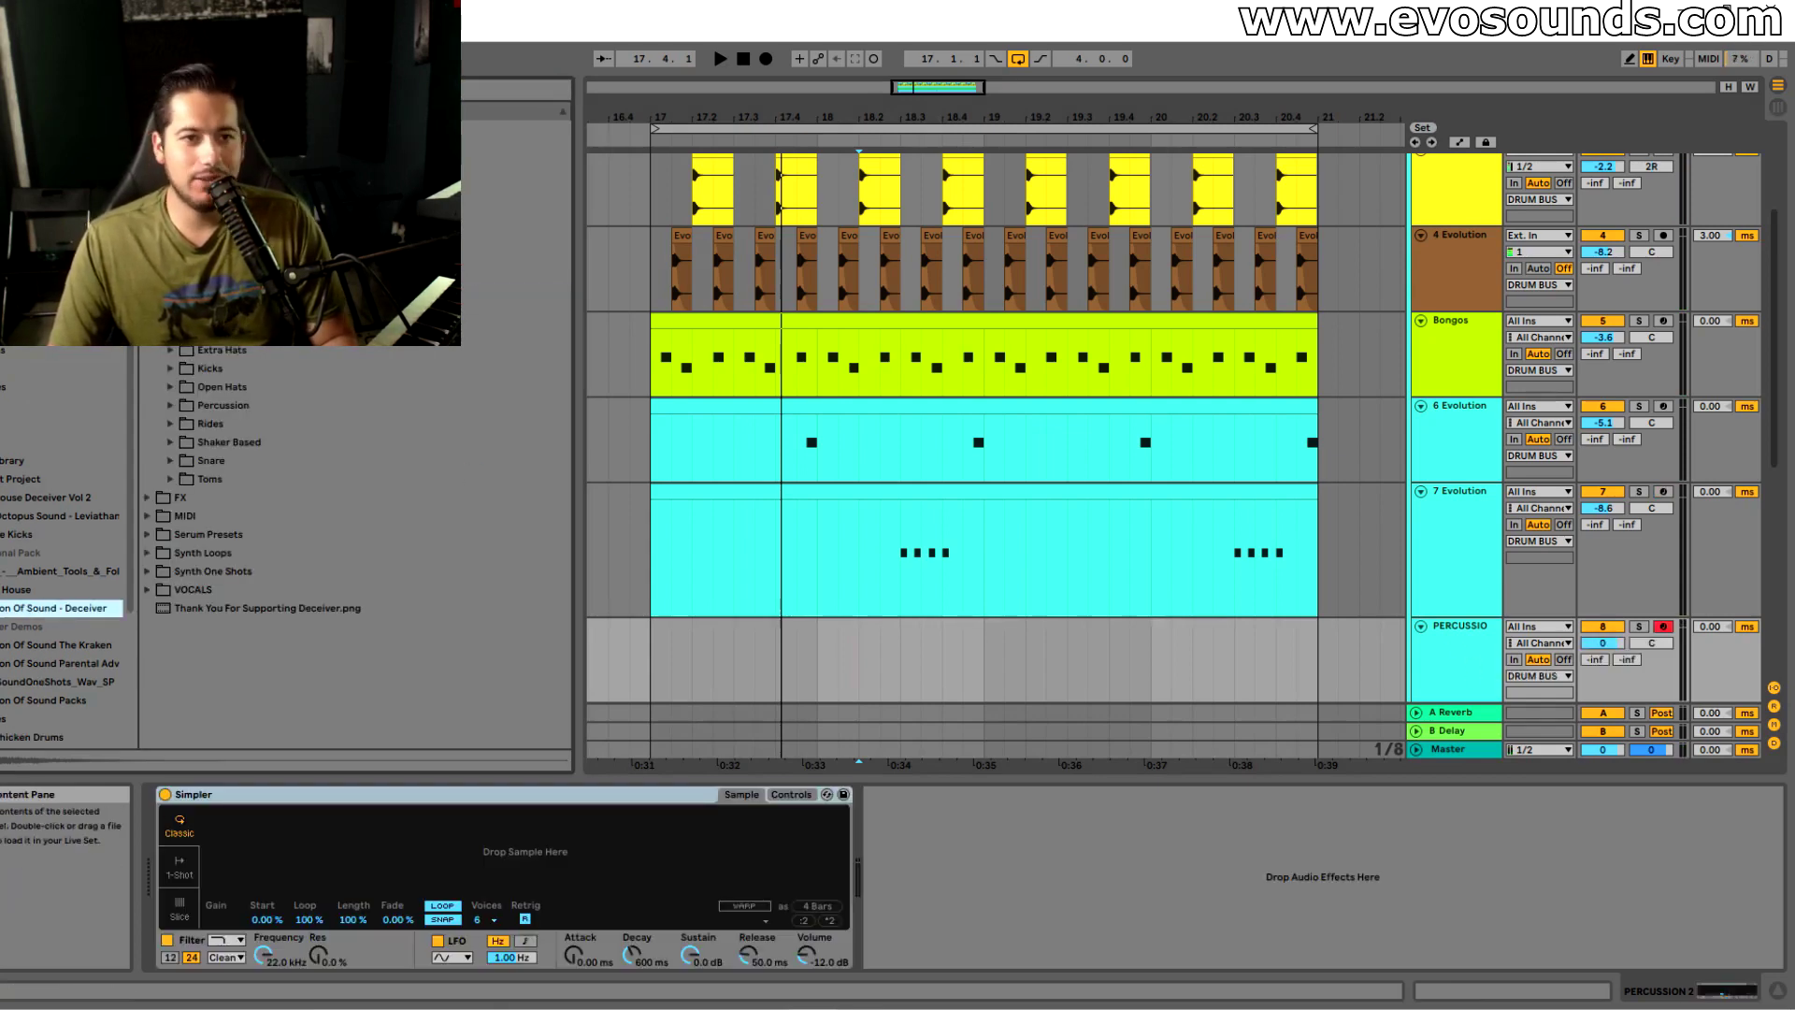
click(172, 405)
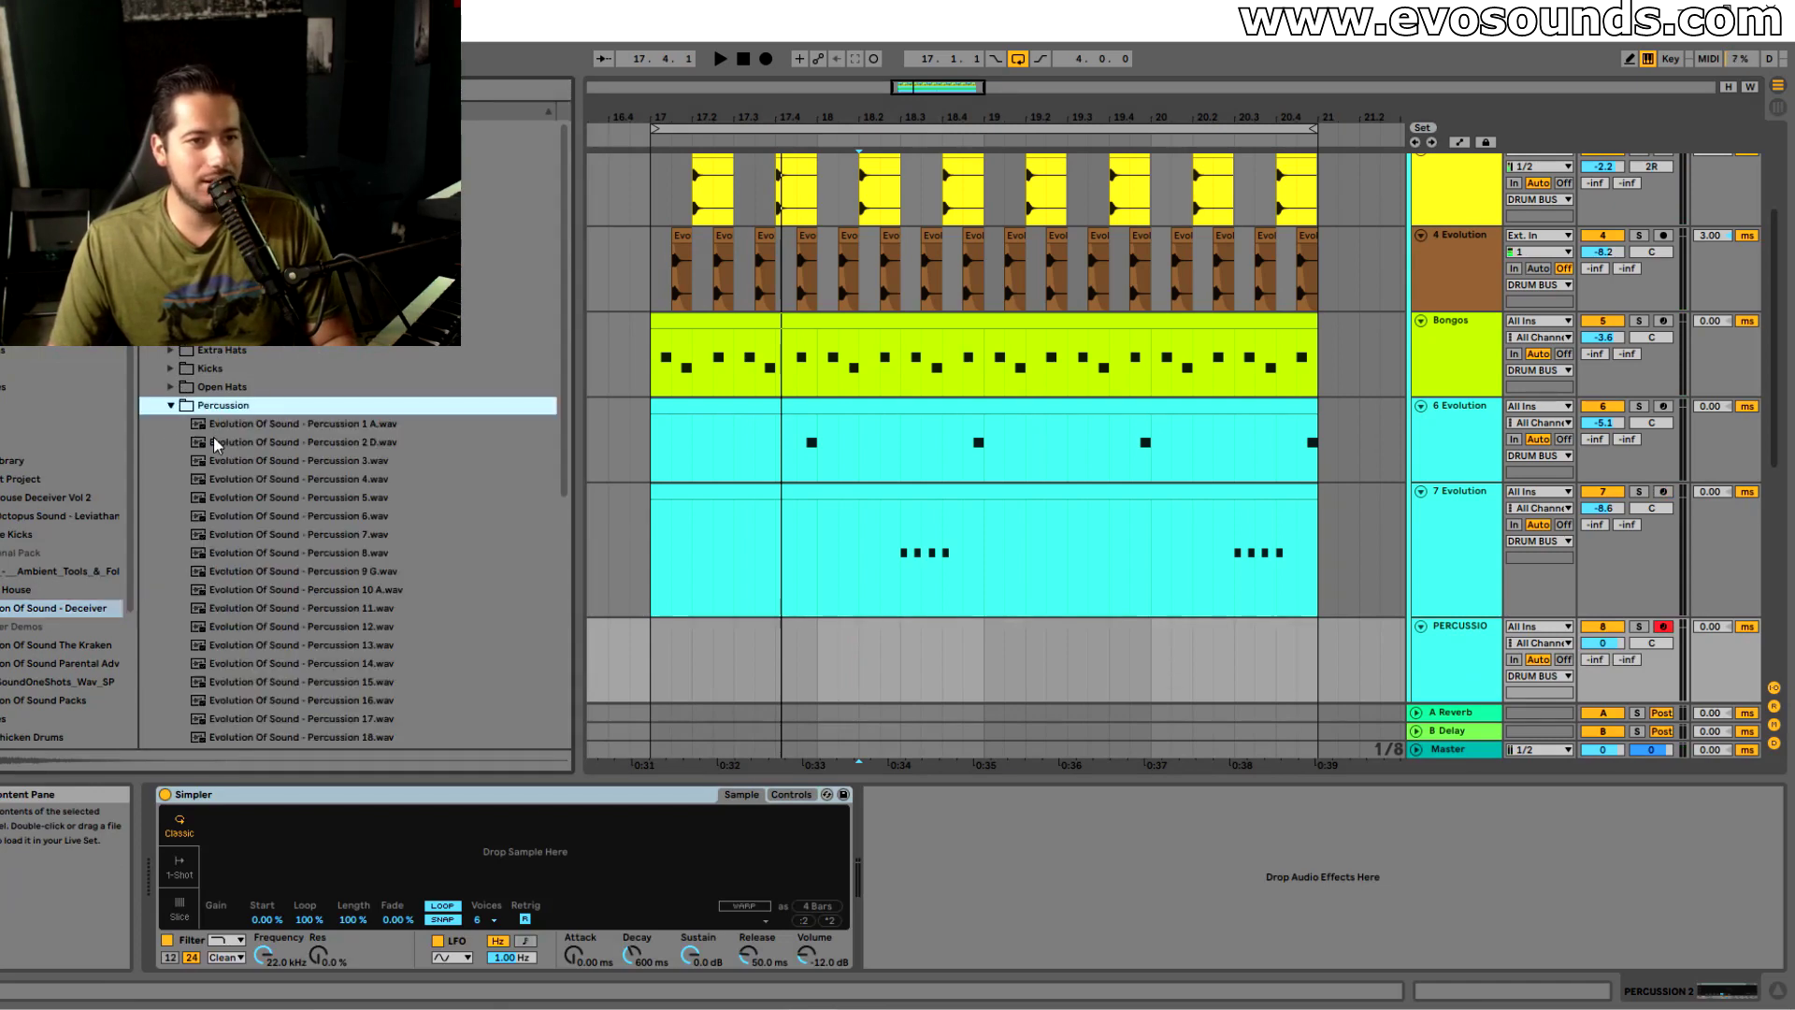
click(313, 437)
click(326, 430)
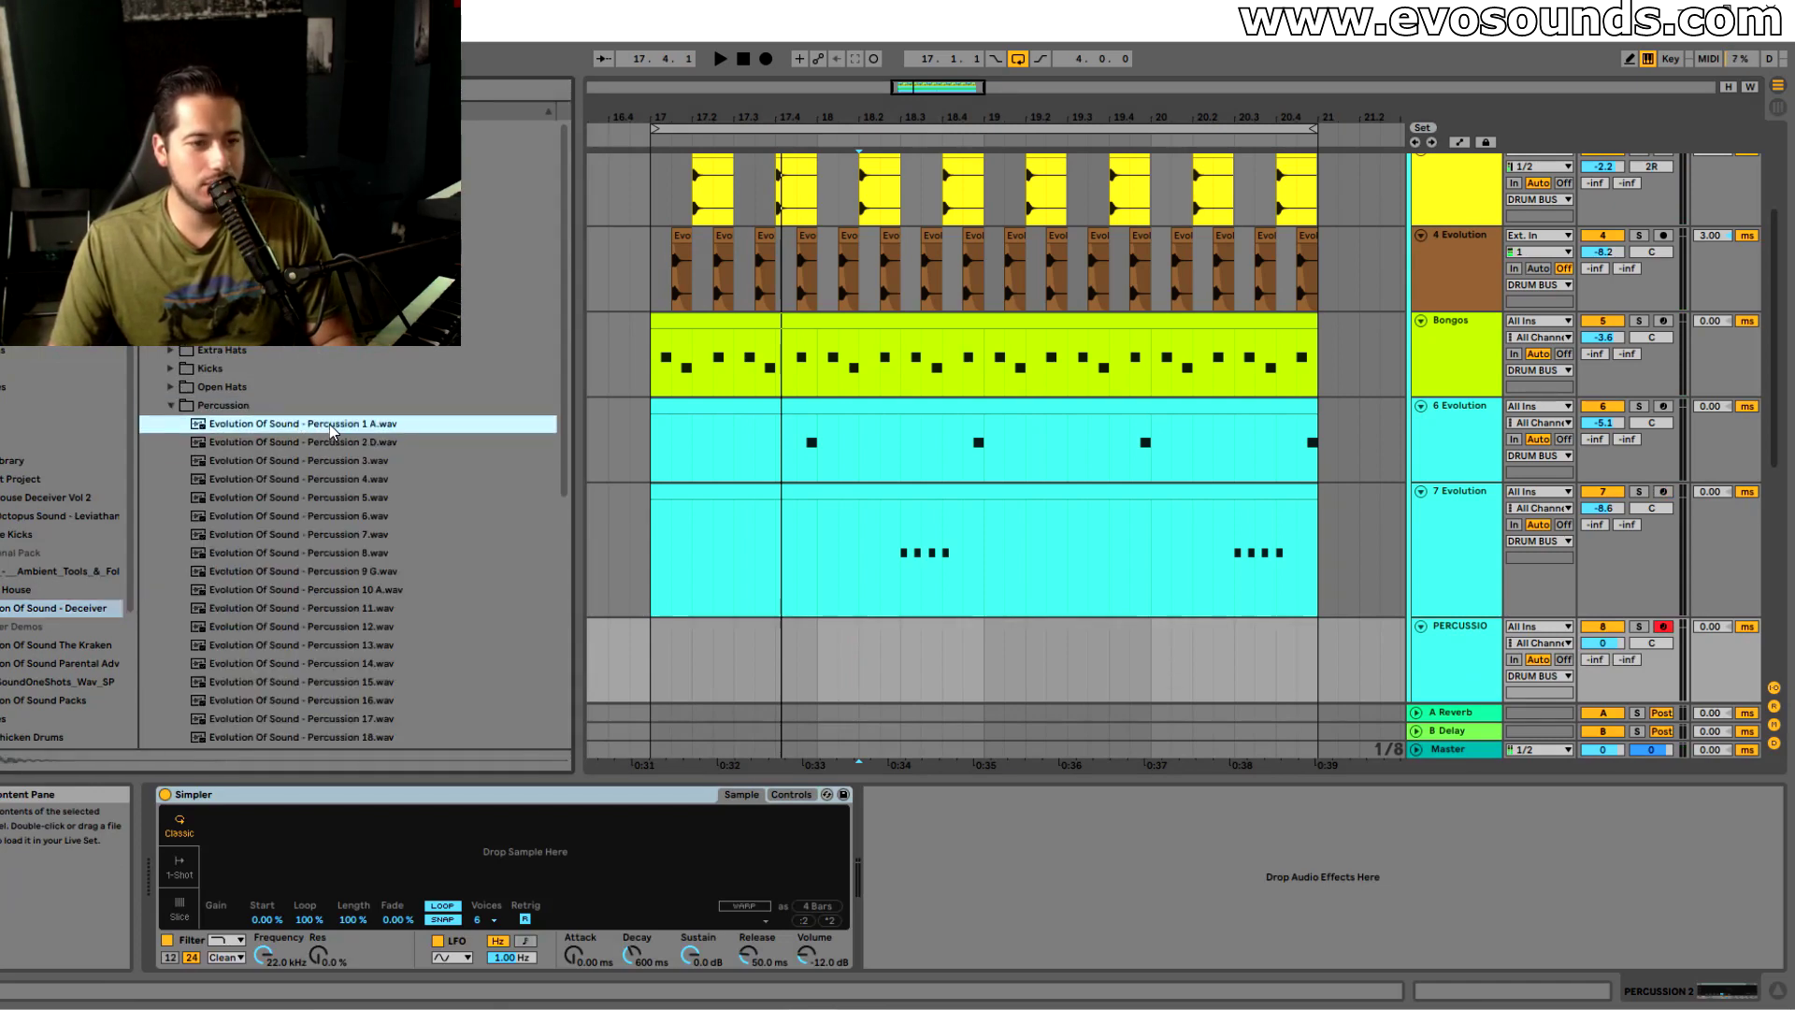
click(348, 460)
click(367, 497)
click(371, 553)
click(372, 571)
click(375, 588)
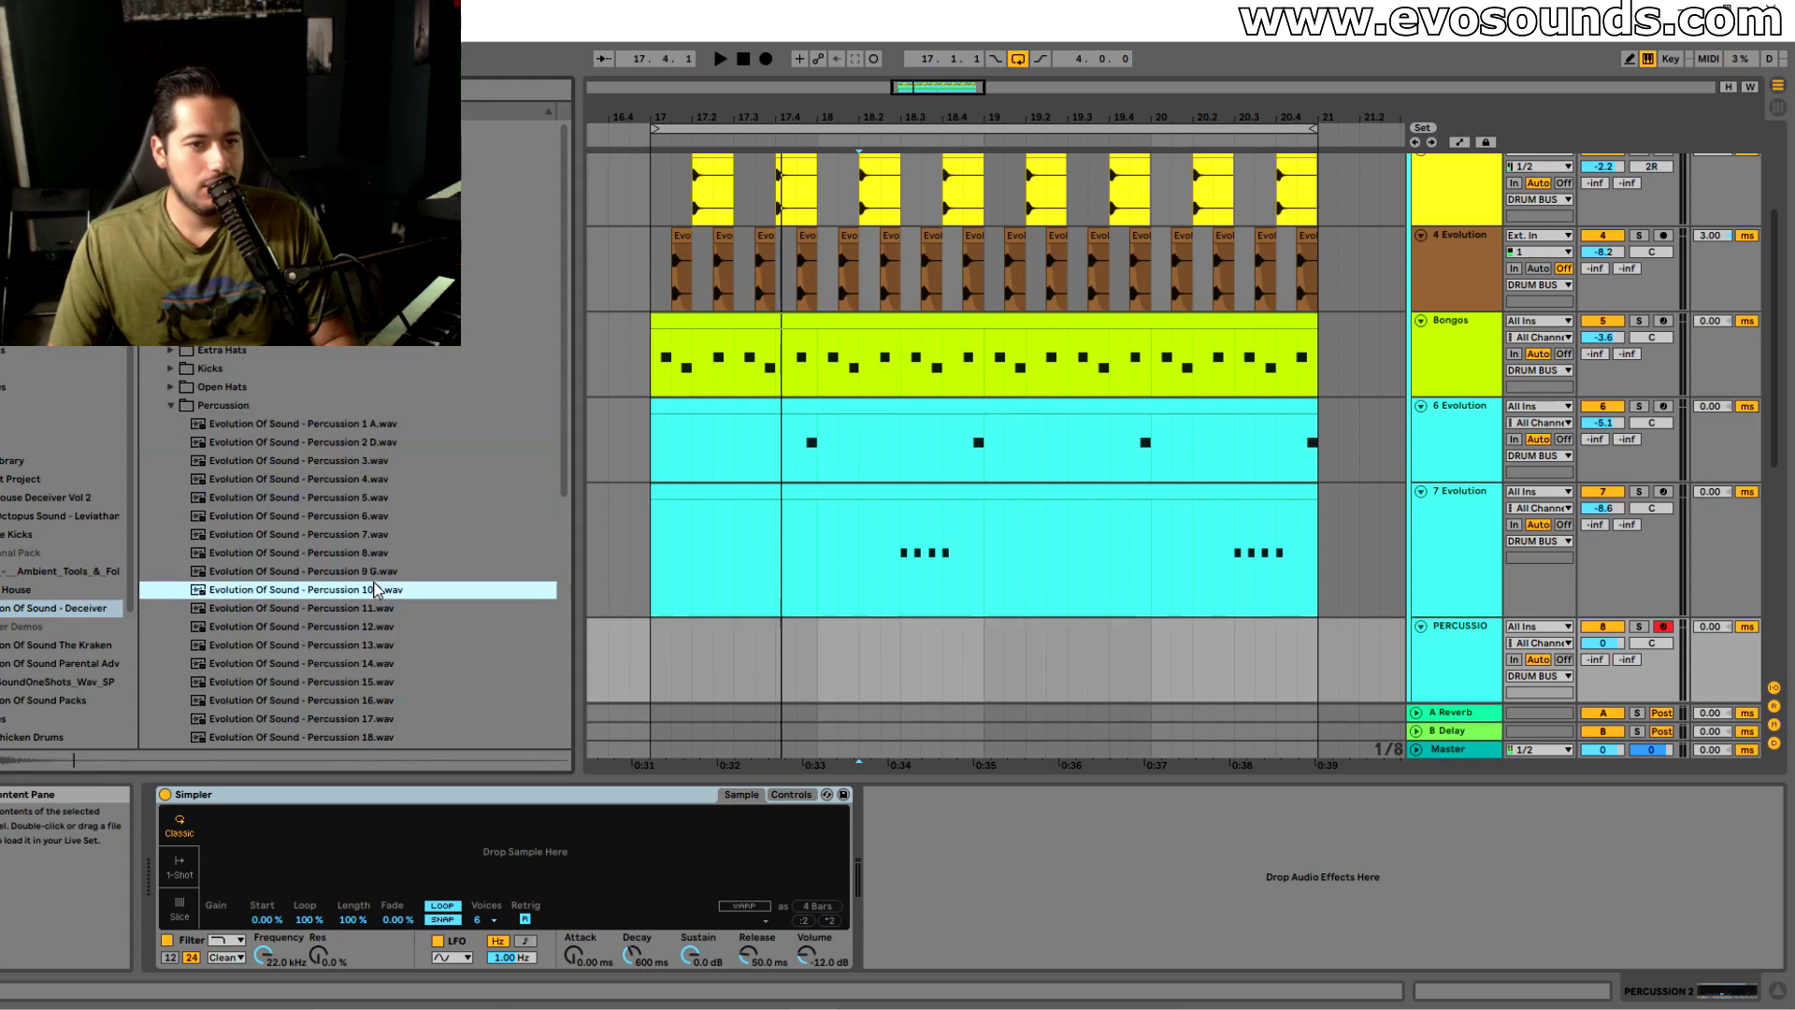
Audition samples further down the Percussion folder and load Evolution Of Sound - Percussion 22 into the PERCUSSION 2 track's Simpler
scroll(370, 513, down, 2)
scroll(374, 552, down, 3)
click(380, 561)
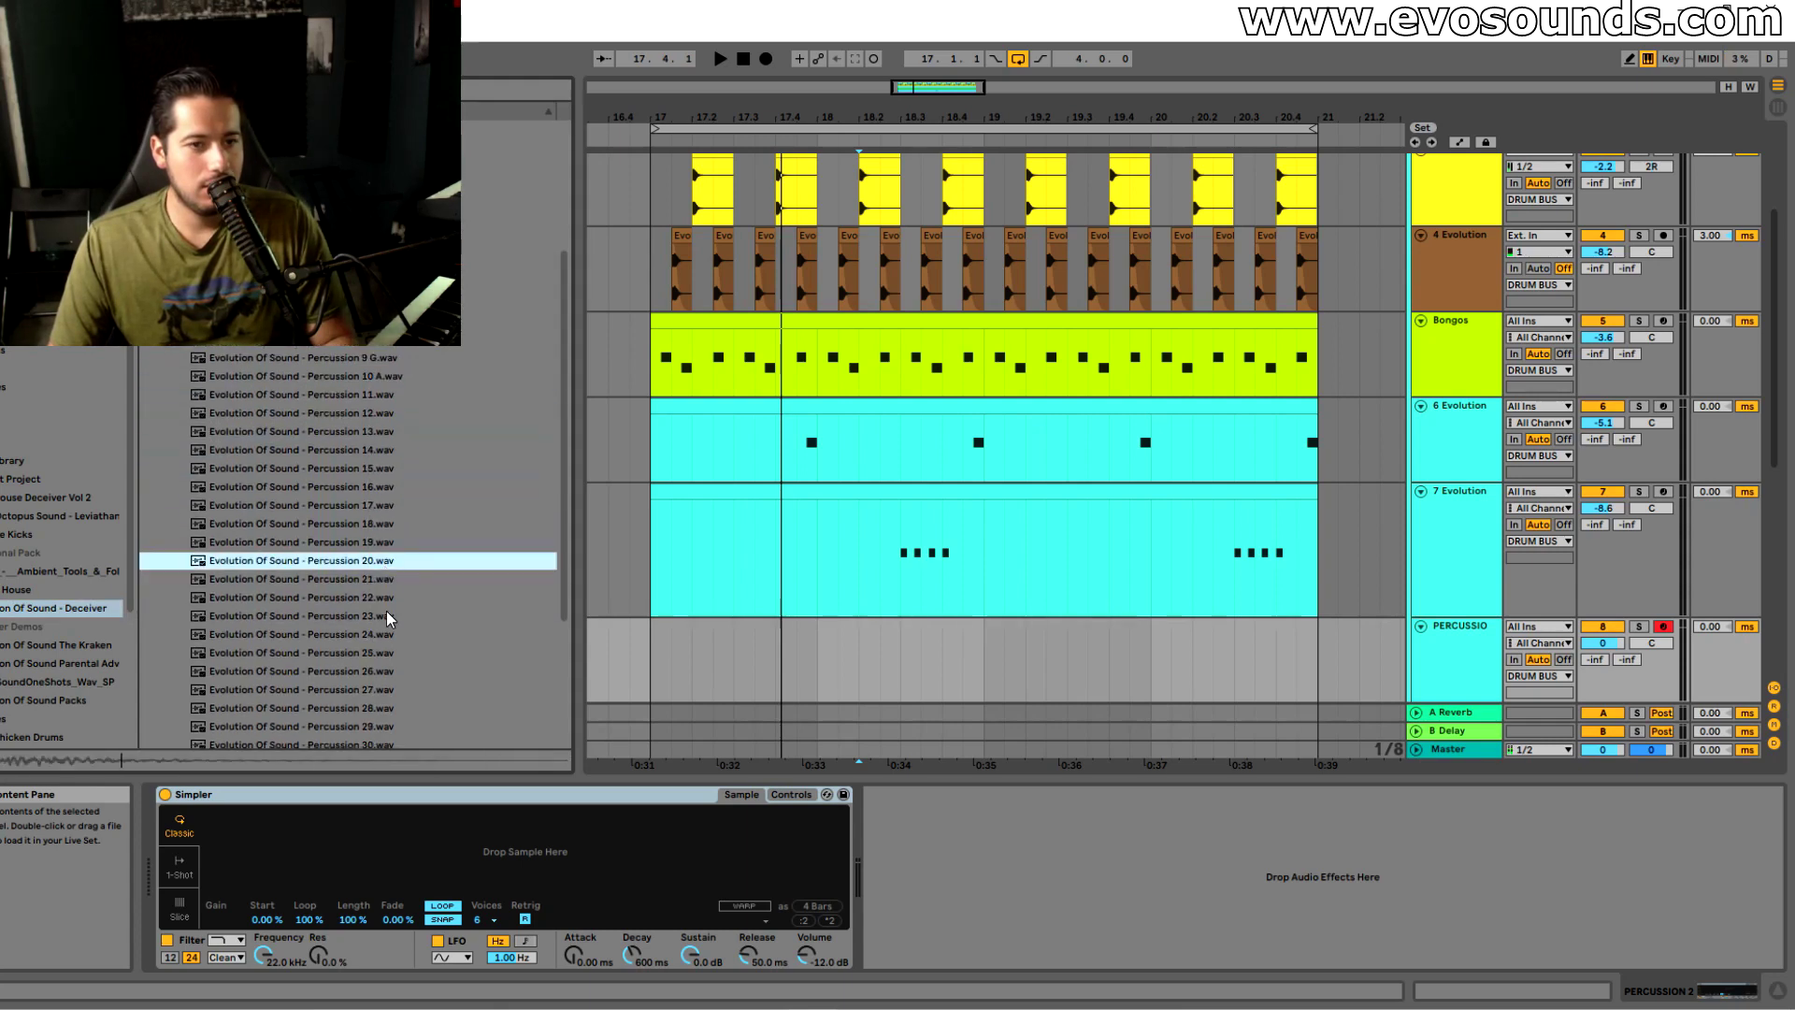
click(356, 595)
drag(351, 601, 478, 870)
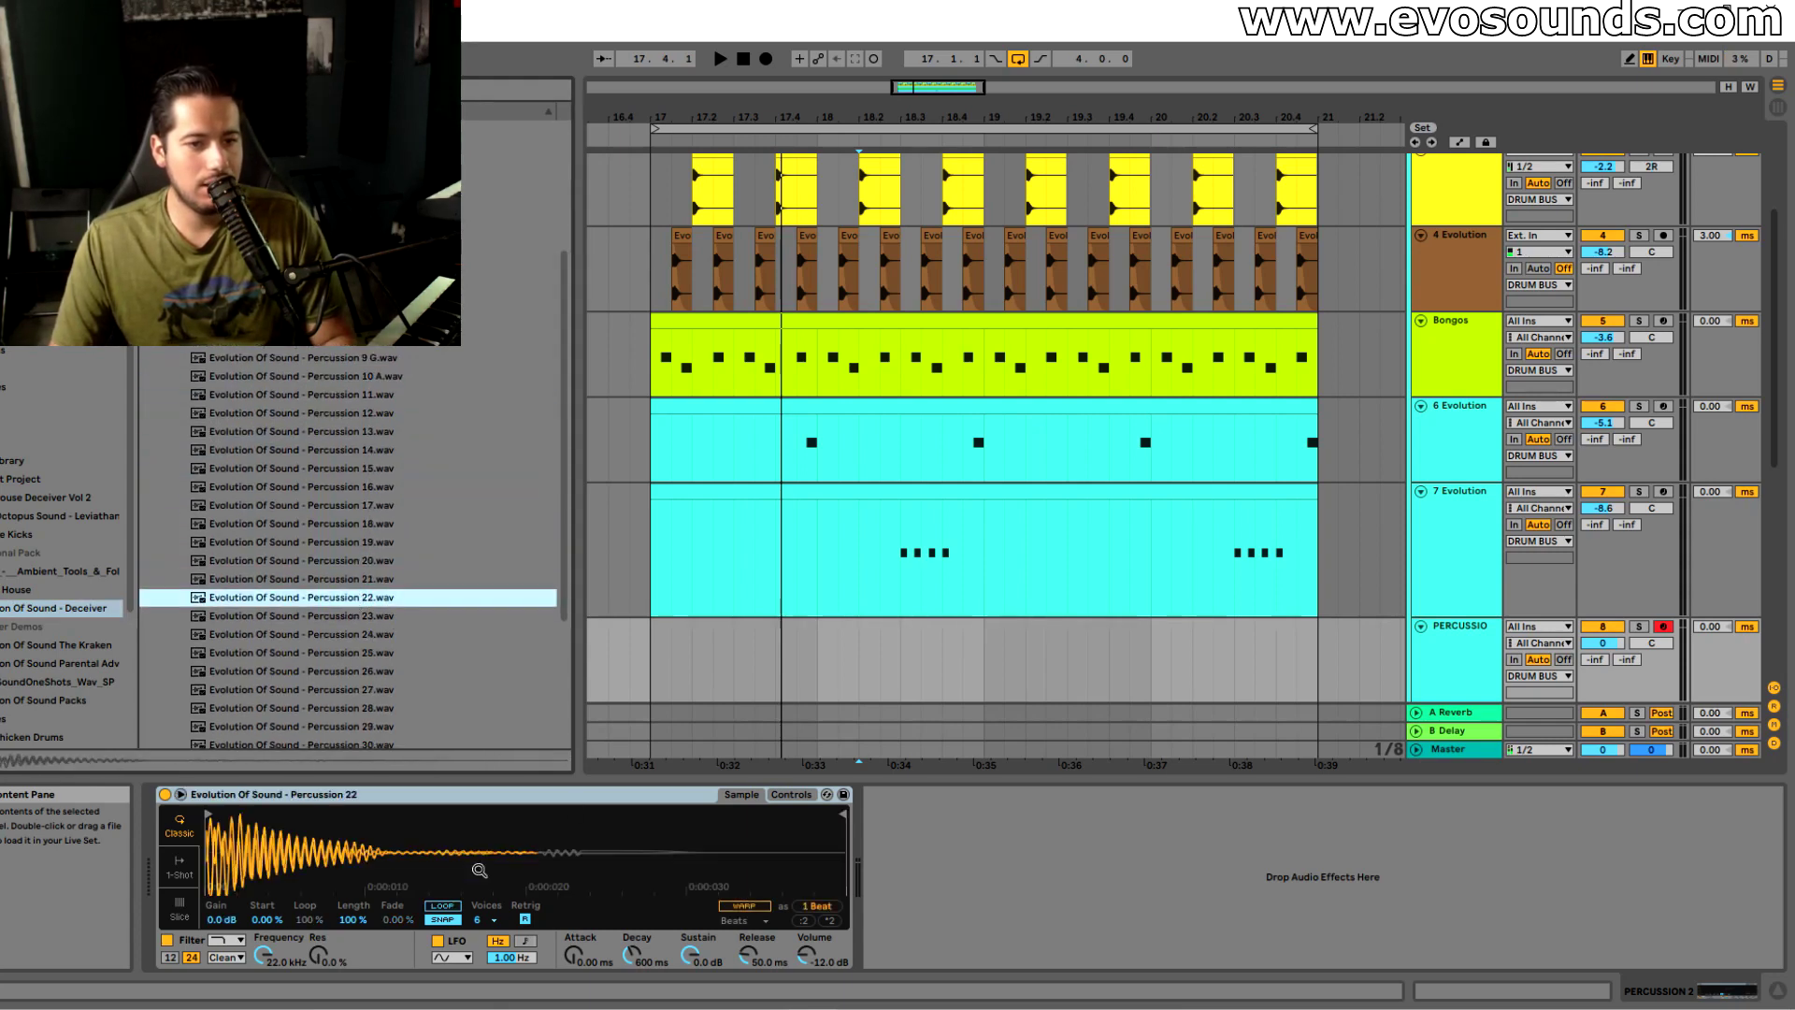
Create a four-bar MIDI clip from 17.1.1 on the PERCUSSION 2 track and set the track's volume to -12.1 dB
key(space)
scroll(703, 500, down, 2)
drag(692, 513, 1311, 531)
key(ctrl+shift+m)
key(a)
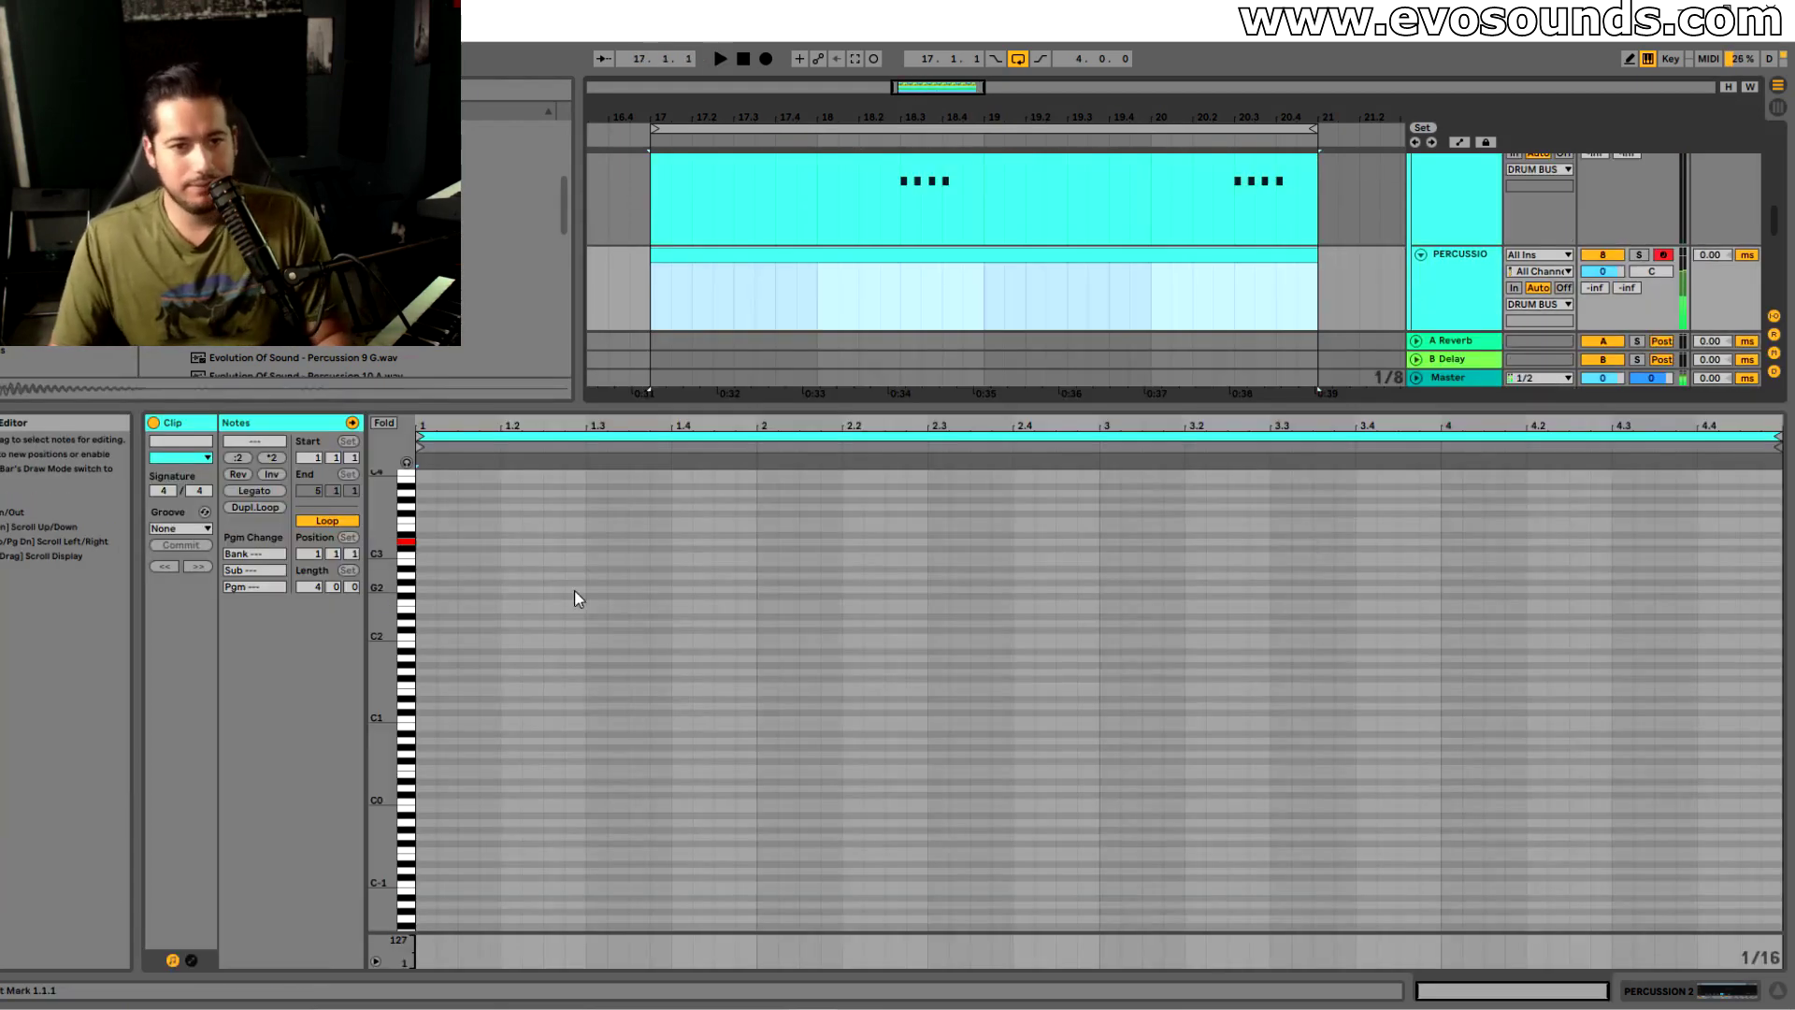
key(z)
drag(1600, 272, 1600, 310)
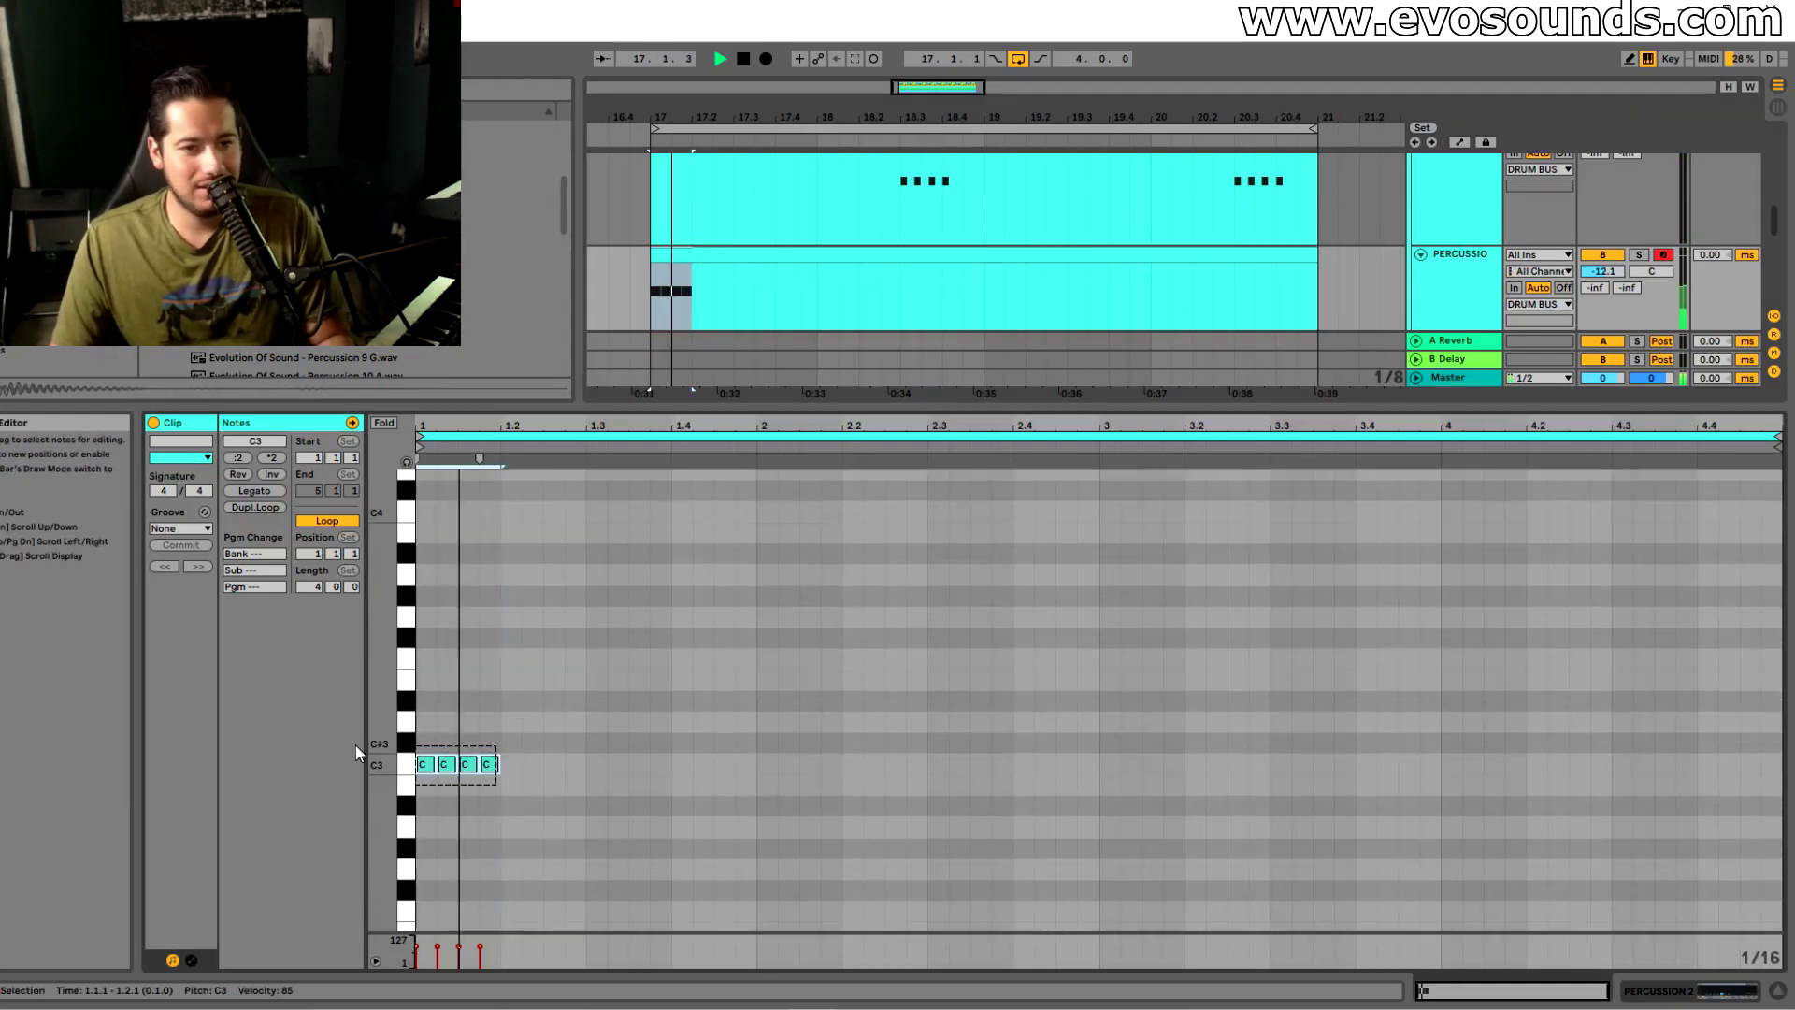
Duplicate the first beat's four C3 sixteenth notes until they fill all four bars of the percussion clip
key(ctrl+d)
key(ctrl+d)
key(ctrl+d)
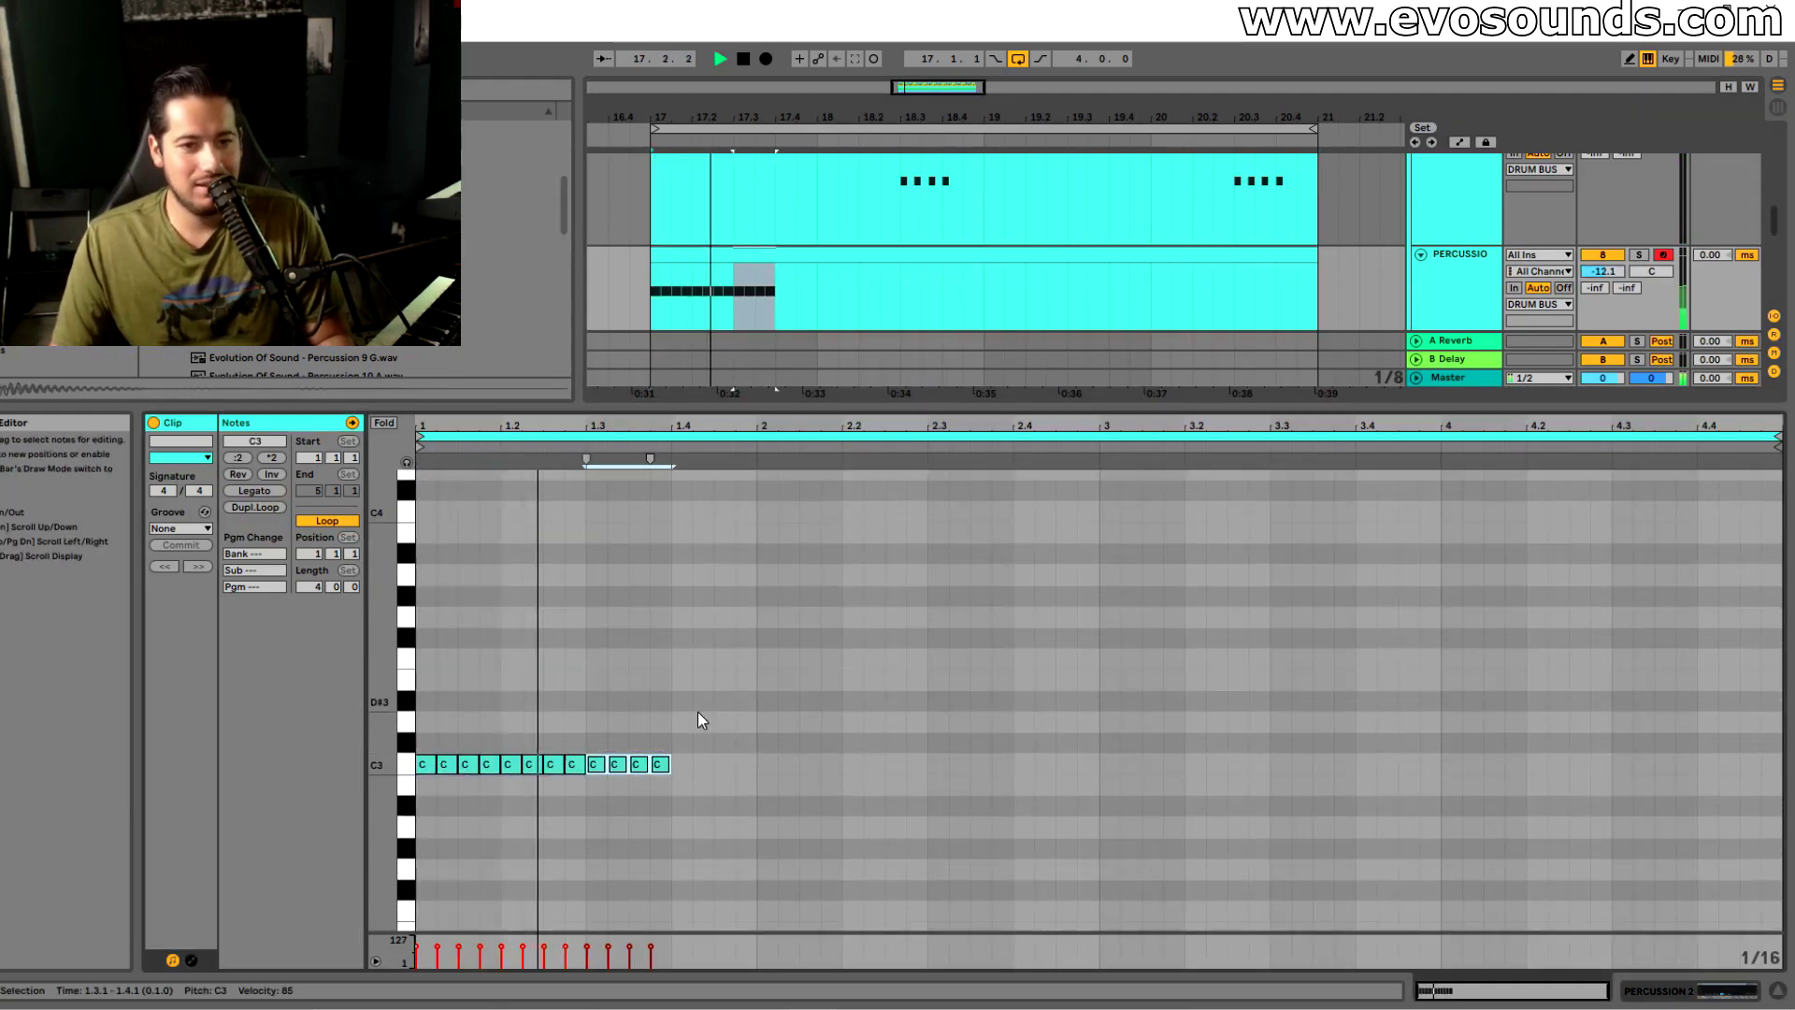
click(740, 802)
key(ctrl+d)
key(ctrl+d)
key(ctrl+d)
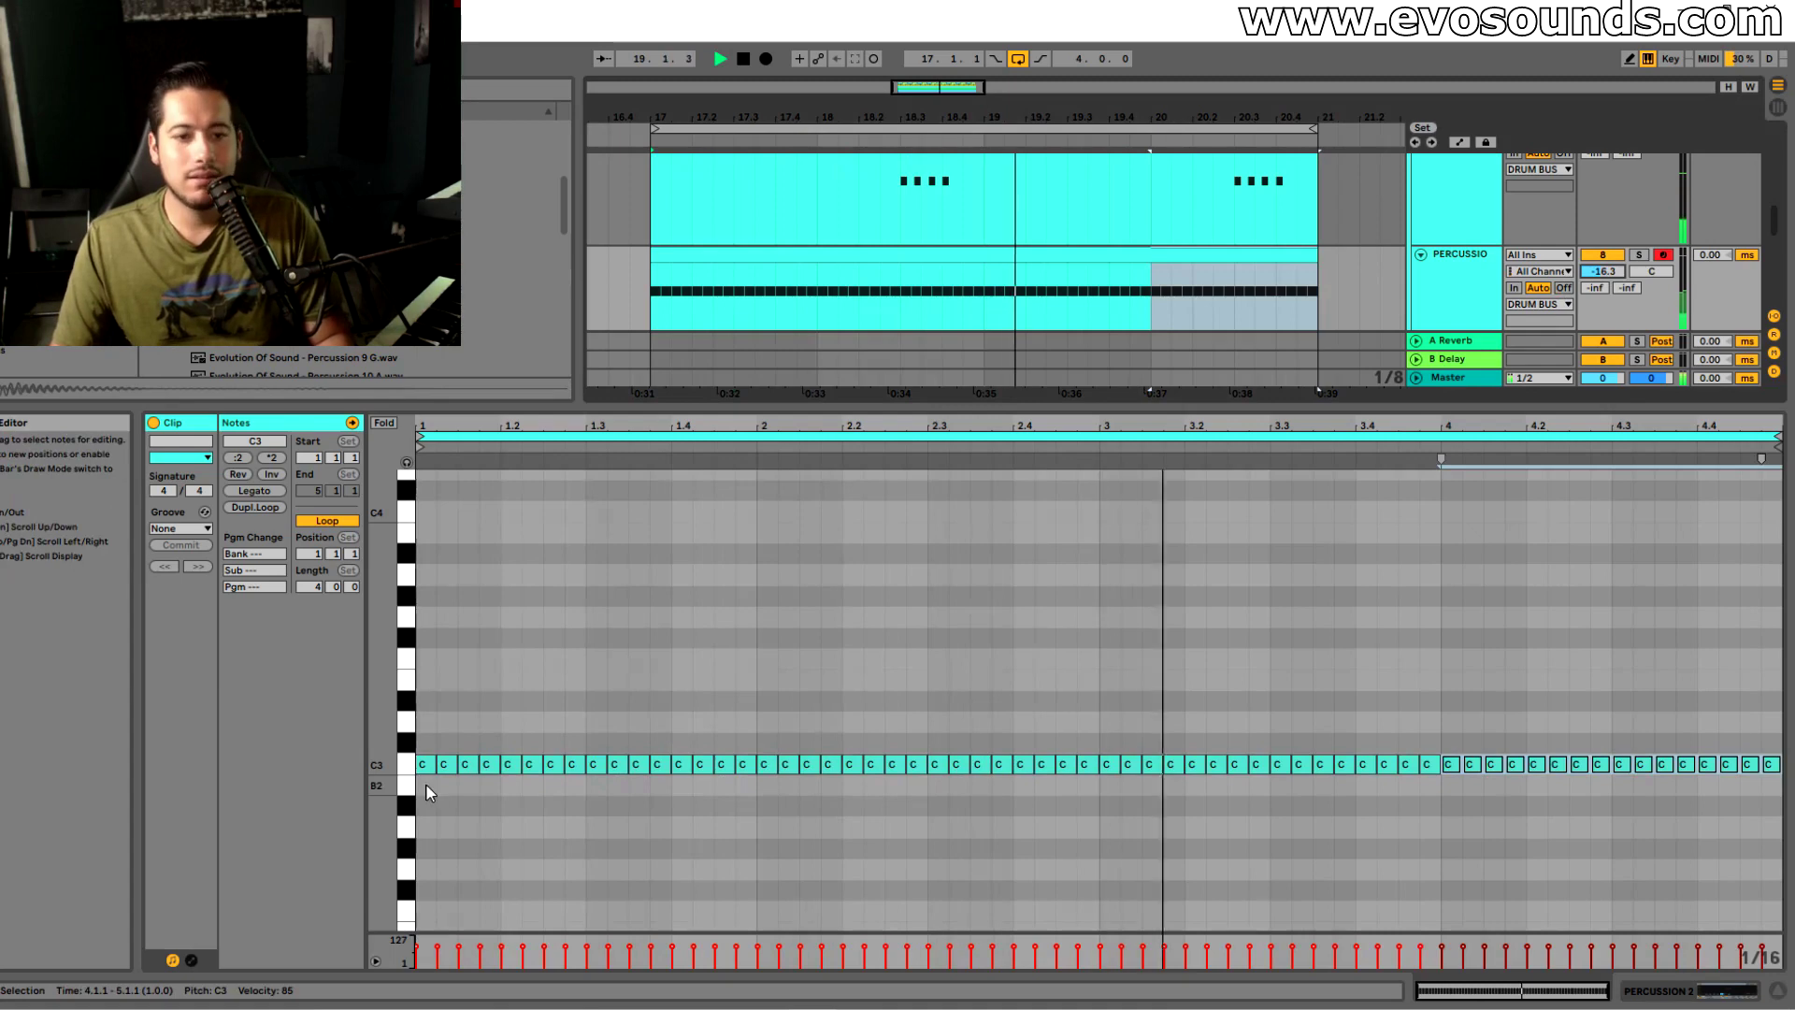
Play the PERCUSSION 2 part, solo its track and set the track volume to -14.4 dB
key(space)
key(ctrl+a)
click(197, 530)
click(211, 558)
key(space)
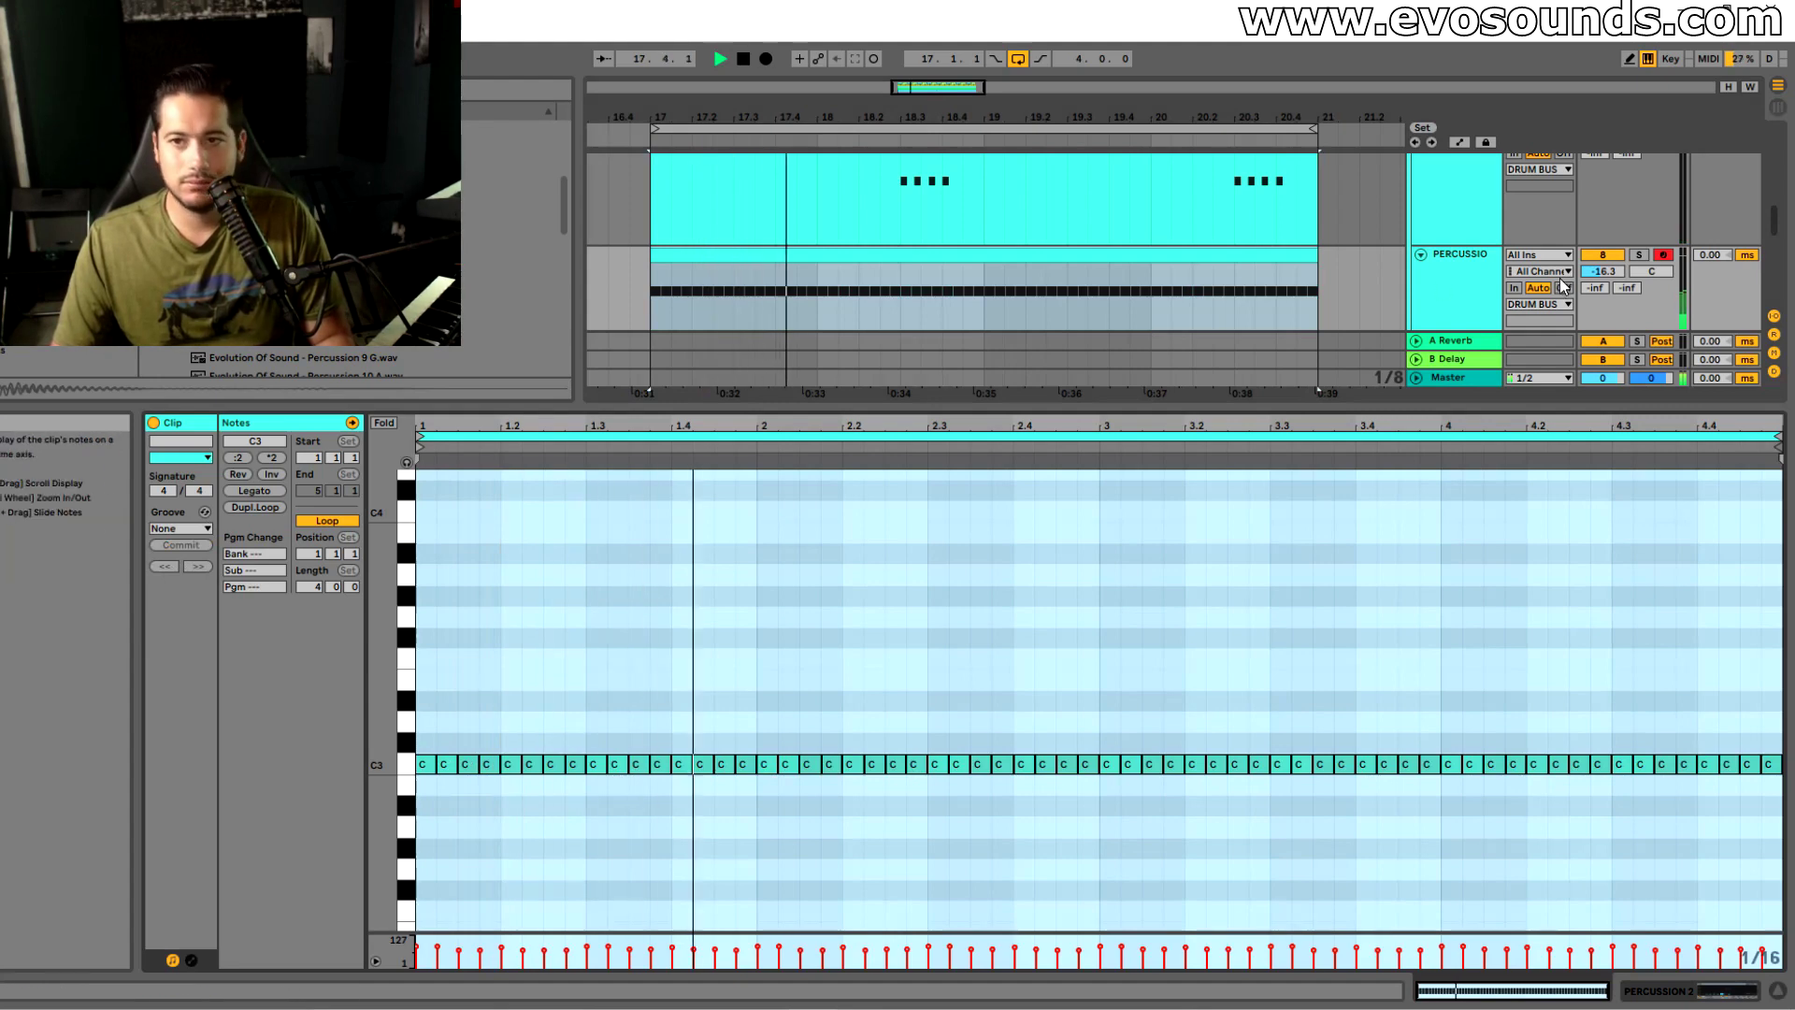
click(1603, 272)
click(1639, 255)
double_click(1487, 284)
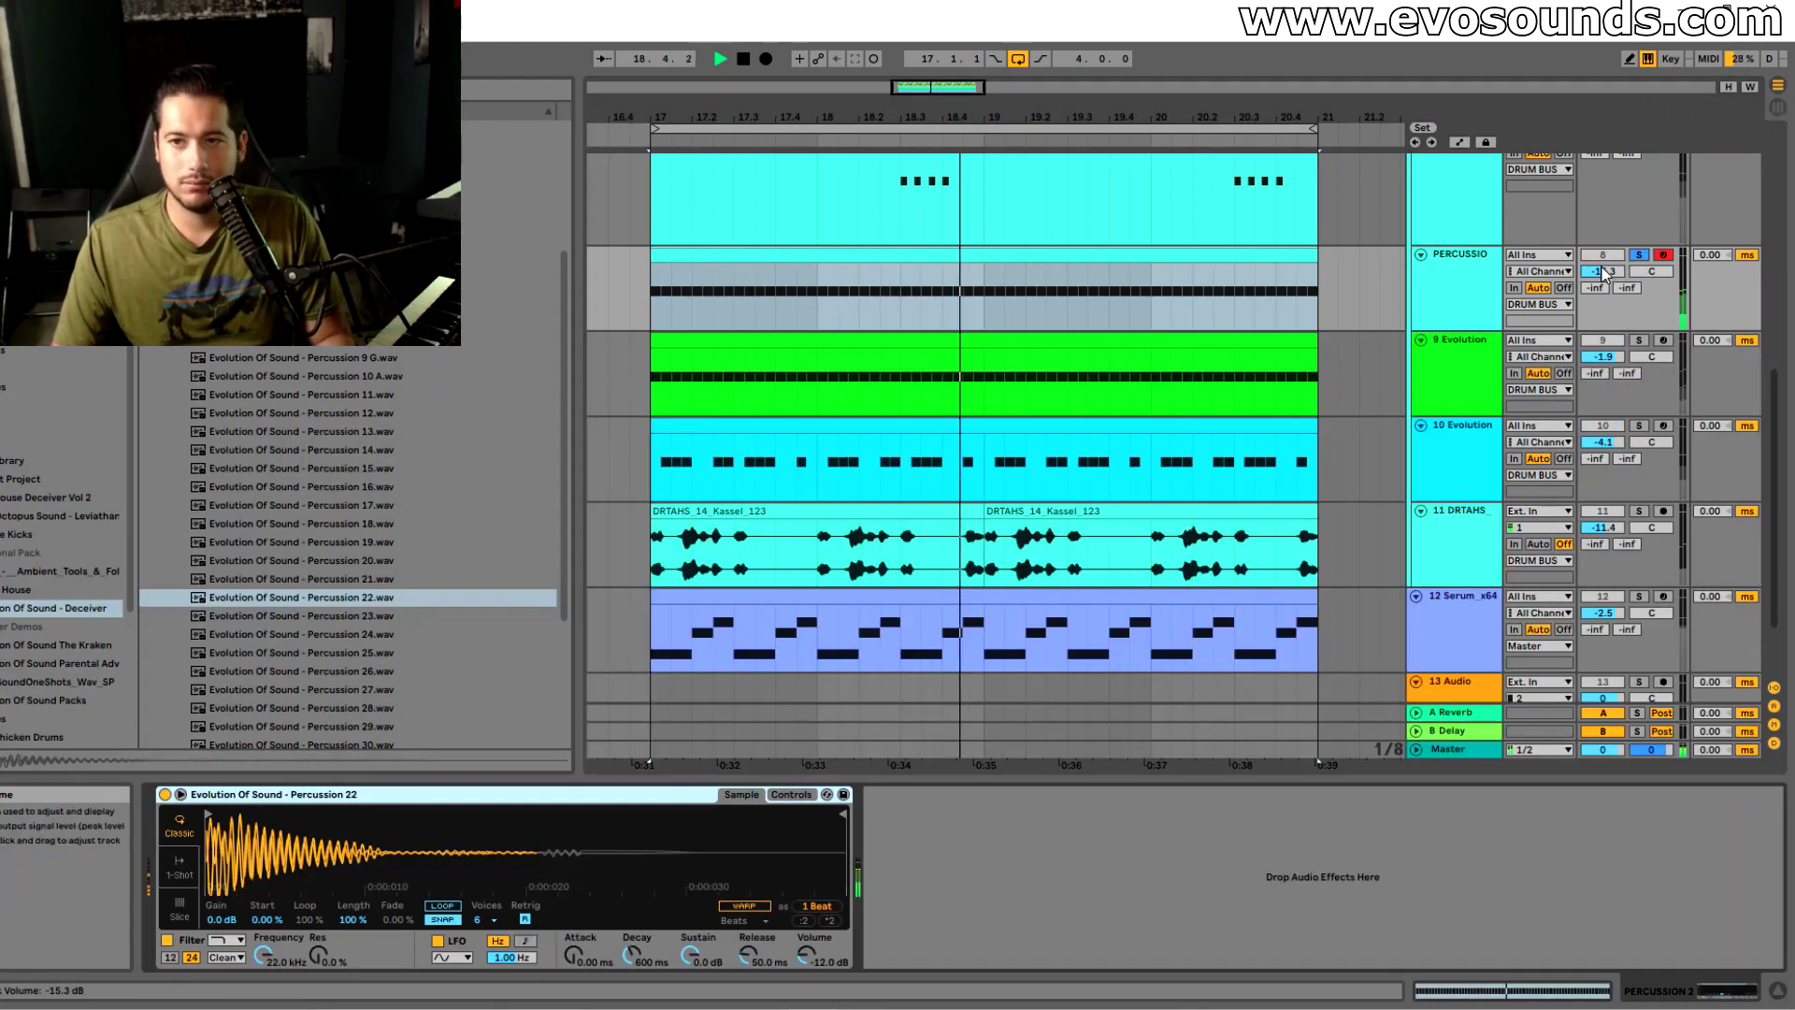
key(space)
Audition other percussion one-shots, load Evolution Of Sound - Percussion 19 into the PERCUSSION 2 Simpler and follow it with an EQ Eight
click(303, 543)
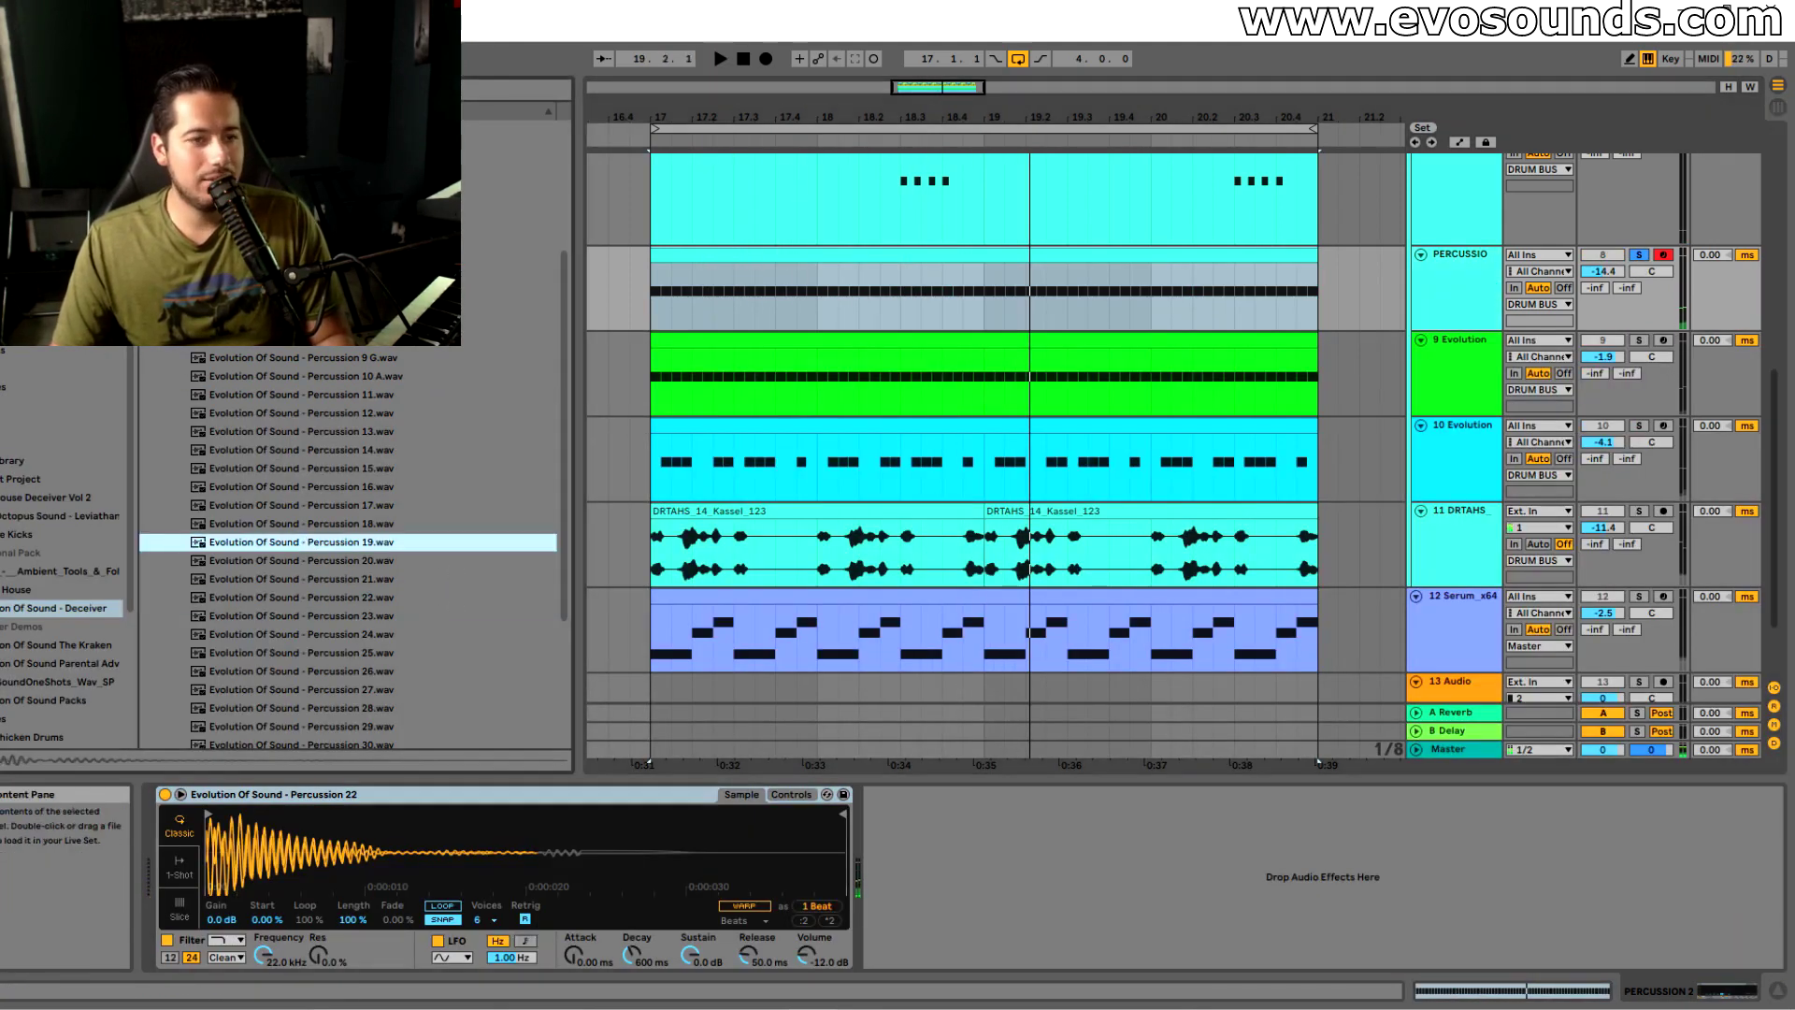
click(272, 396)
click(310, 417)
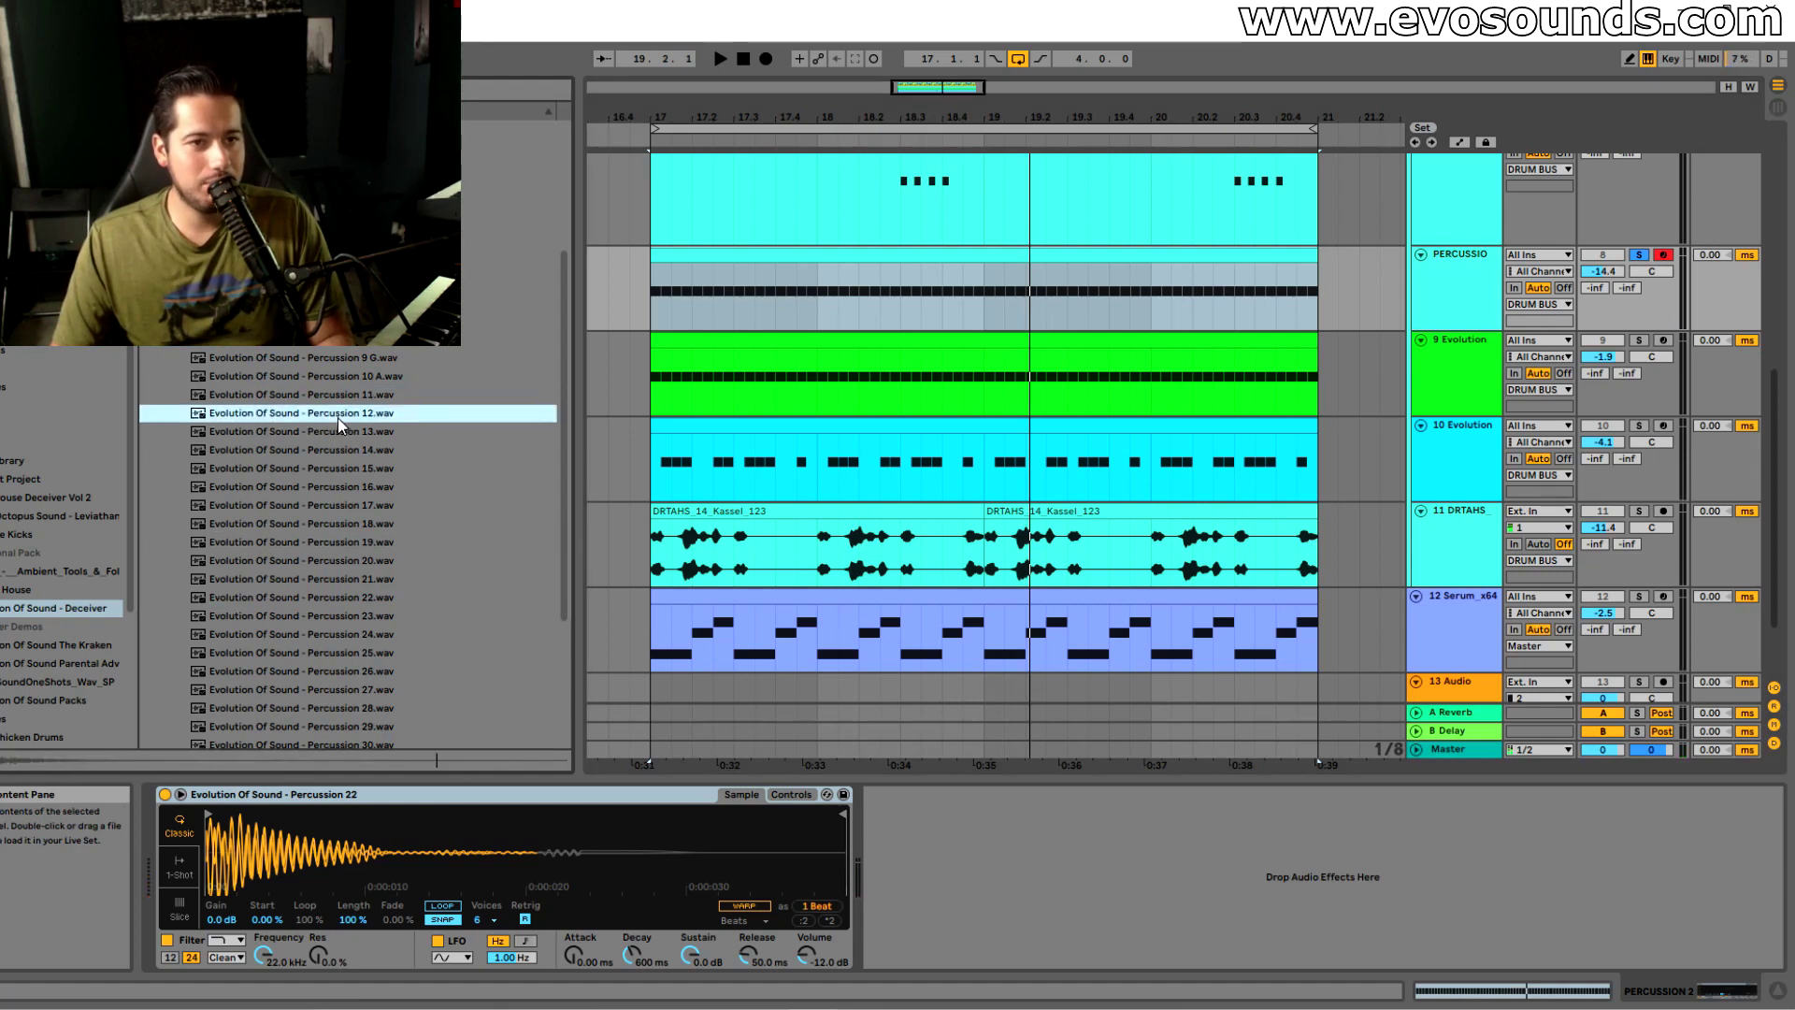
drag(374, 716, 379, 824)
Set the PERCUSSION 2 volume to -10.4 dB in the full mix and its EQ Eight band 3 to 469 Hz at 0.32 dB
key(space)
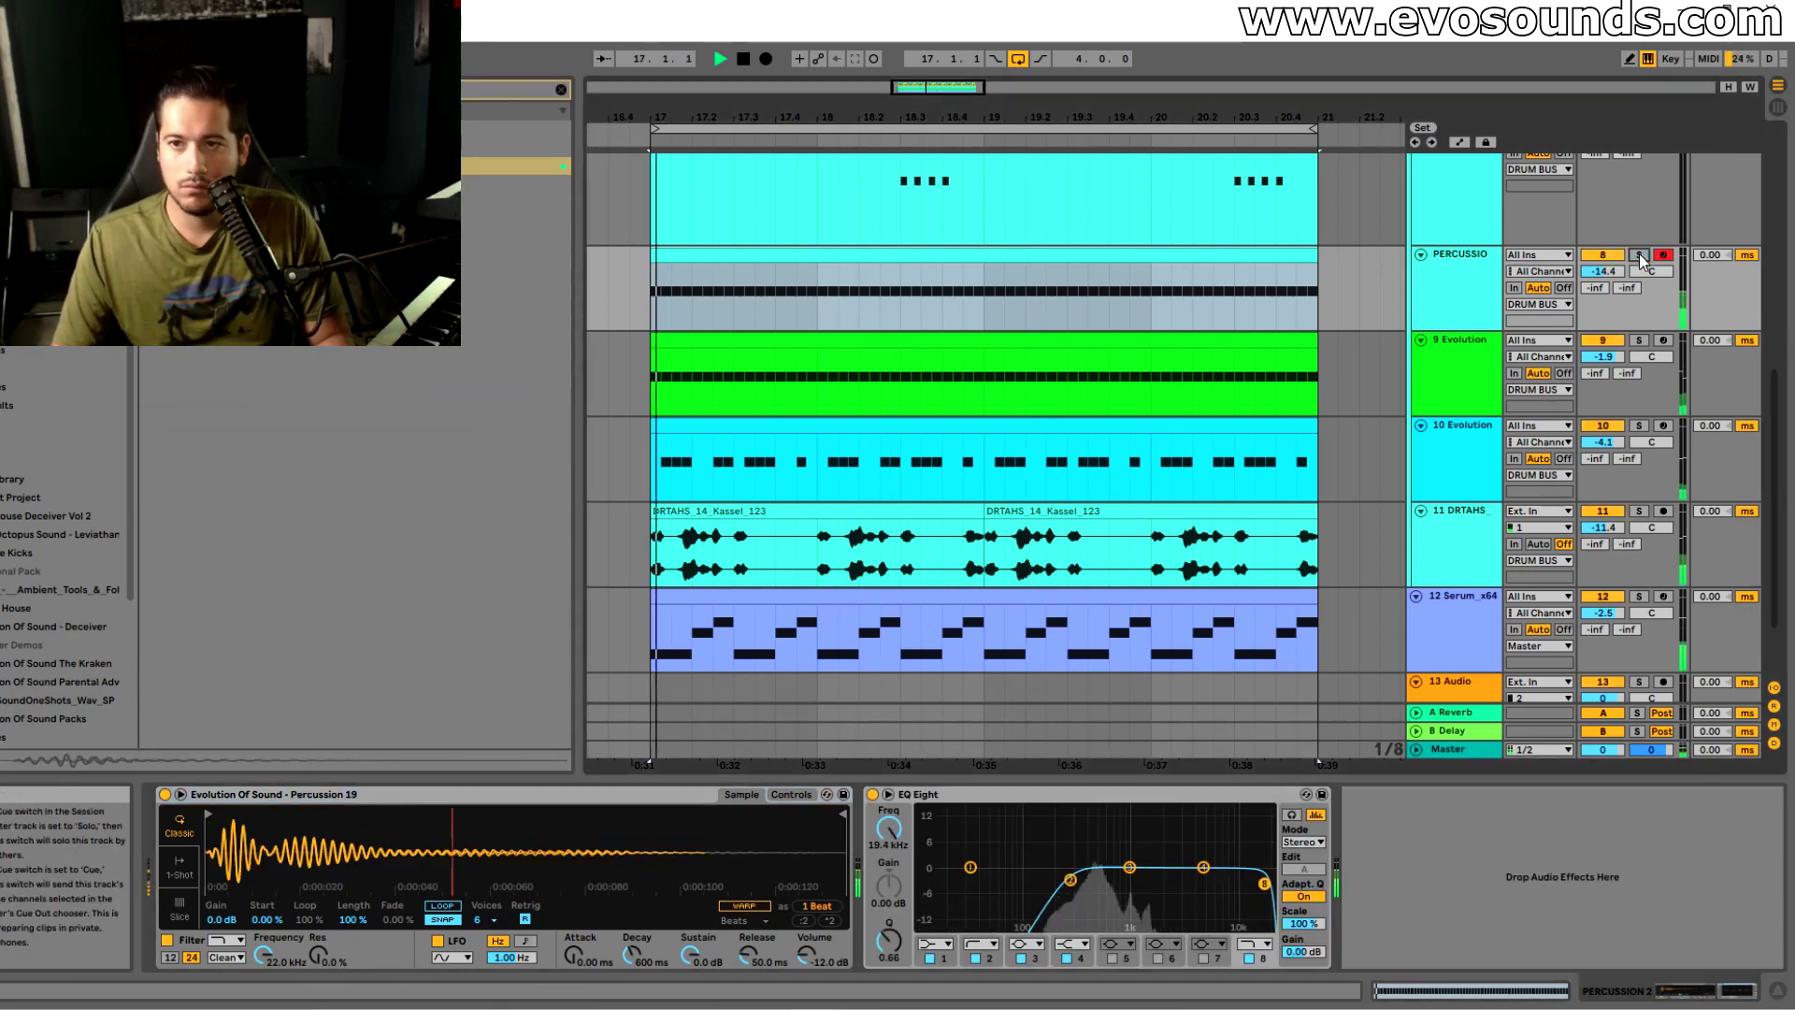
click(1448, 283)
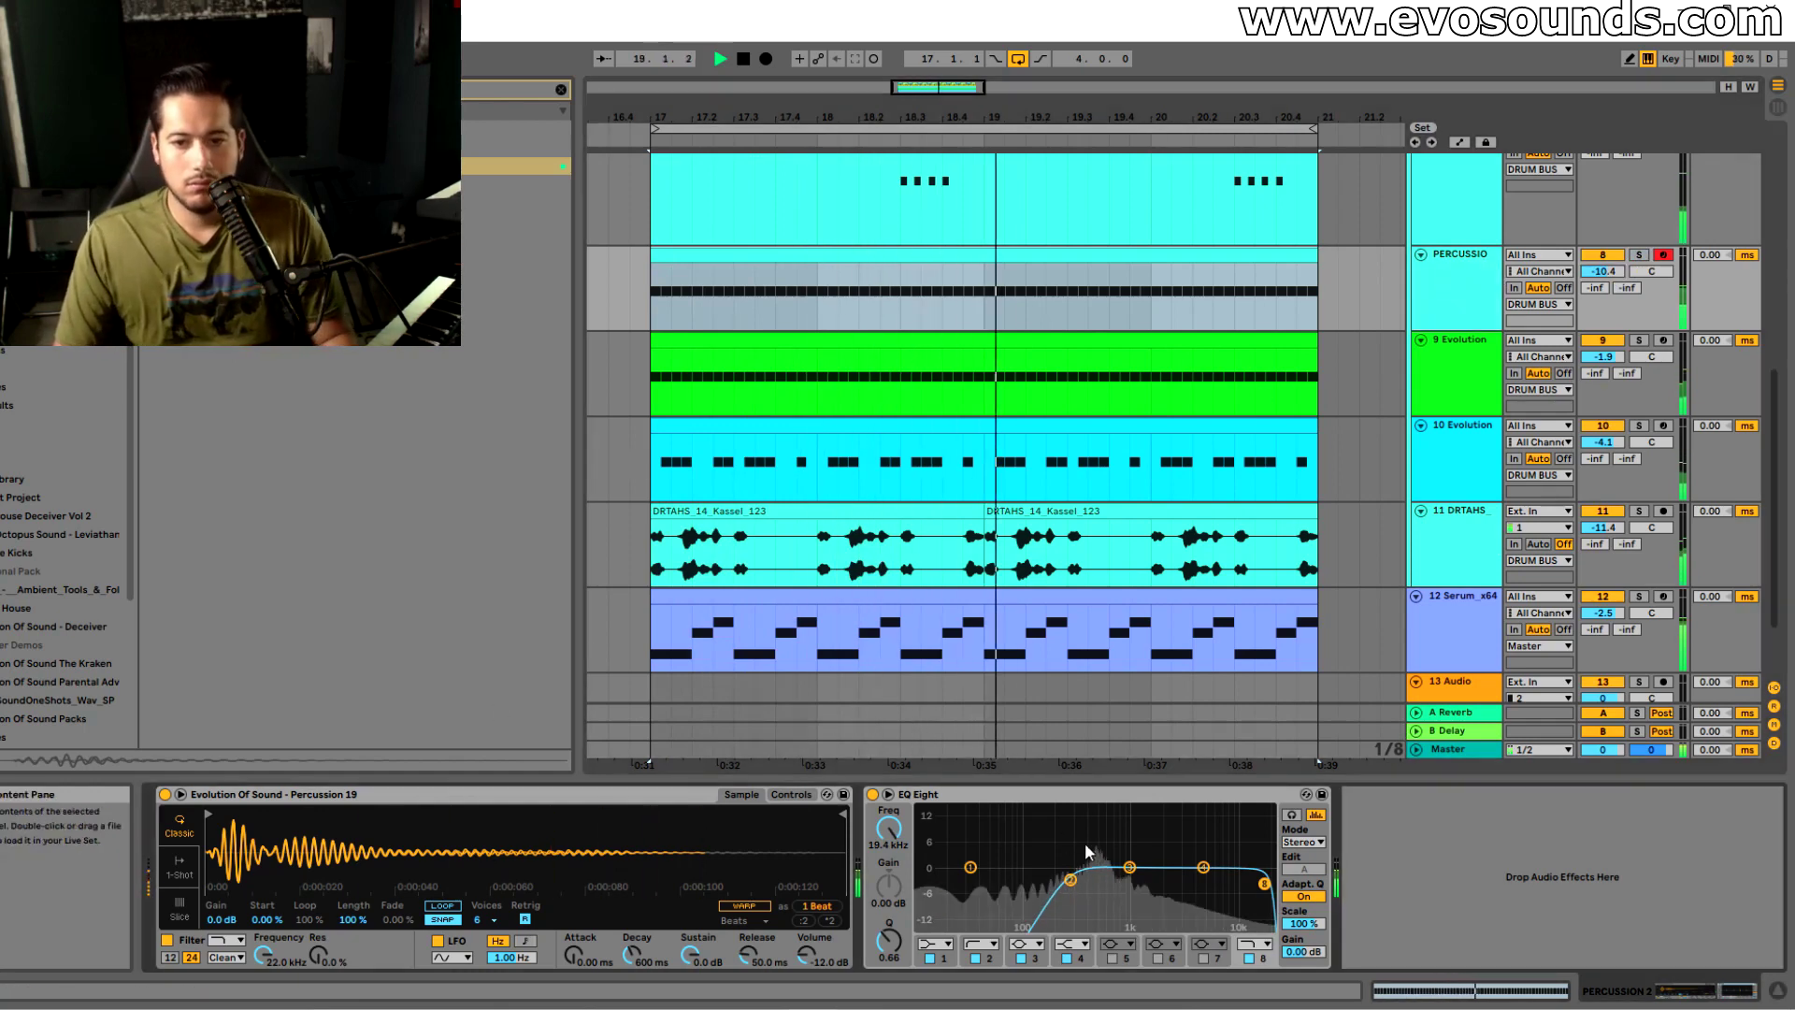
click(889, 794)
drag(911, 660, 926, 344)
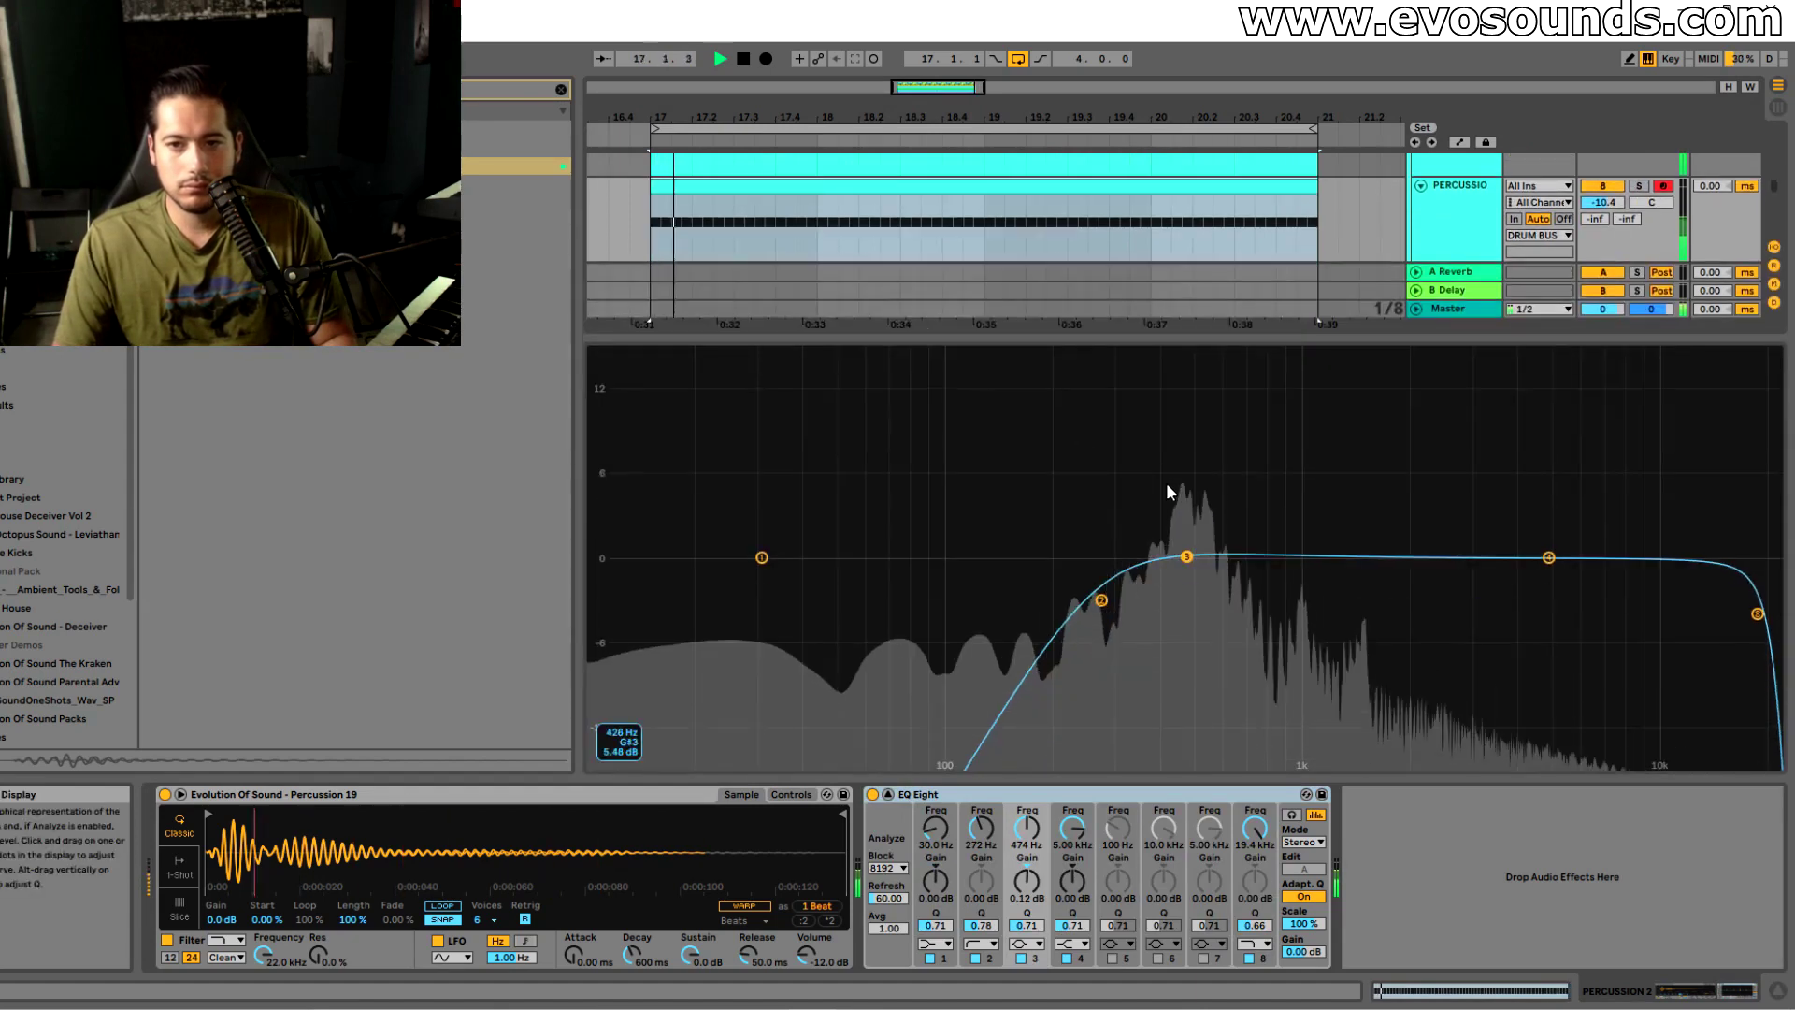
drag(1186, 558, 1186, 550)
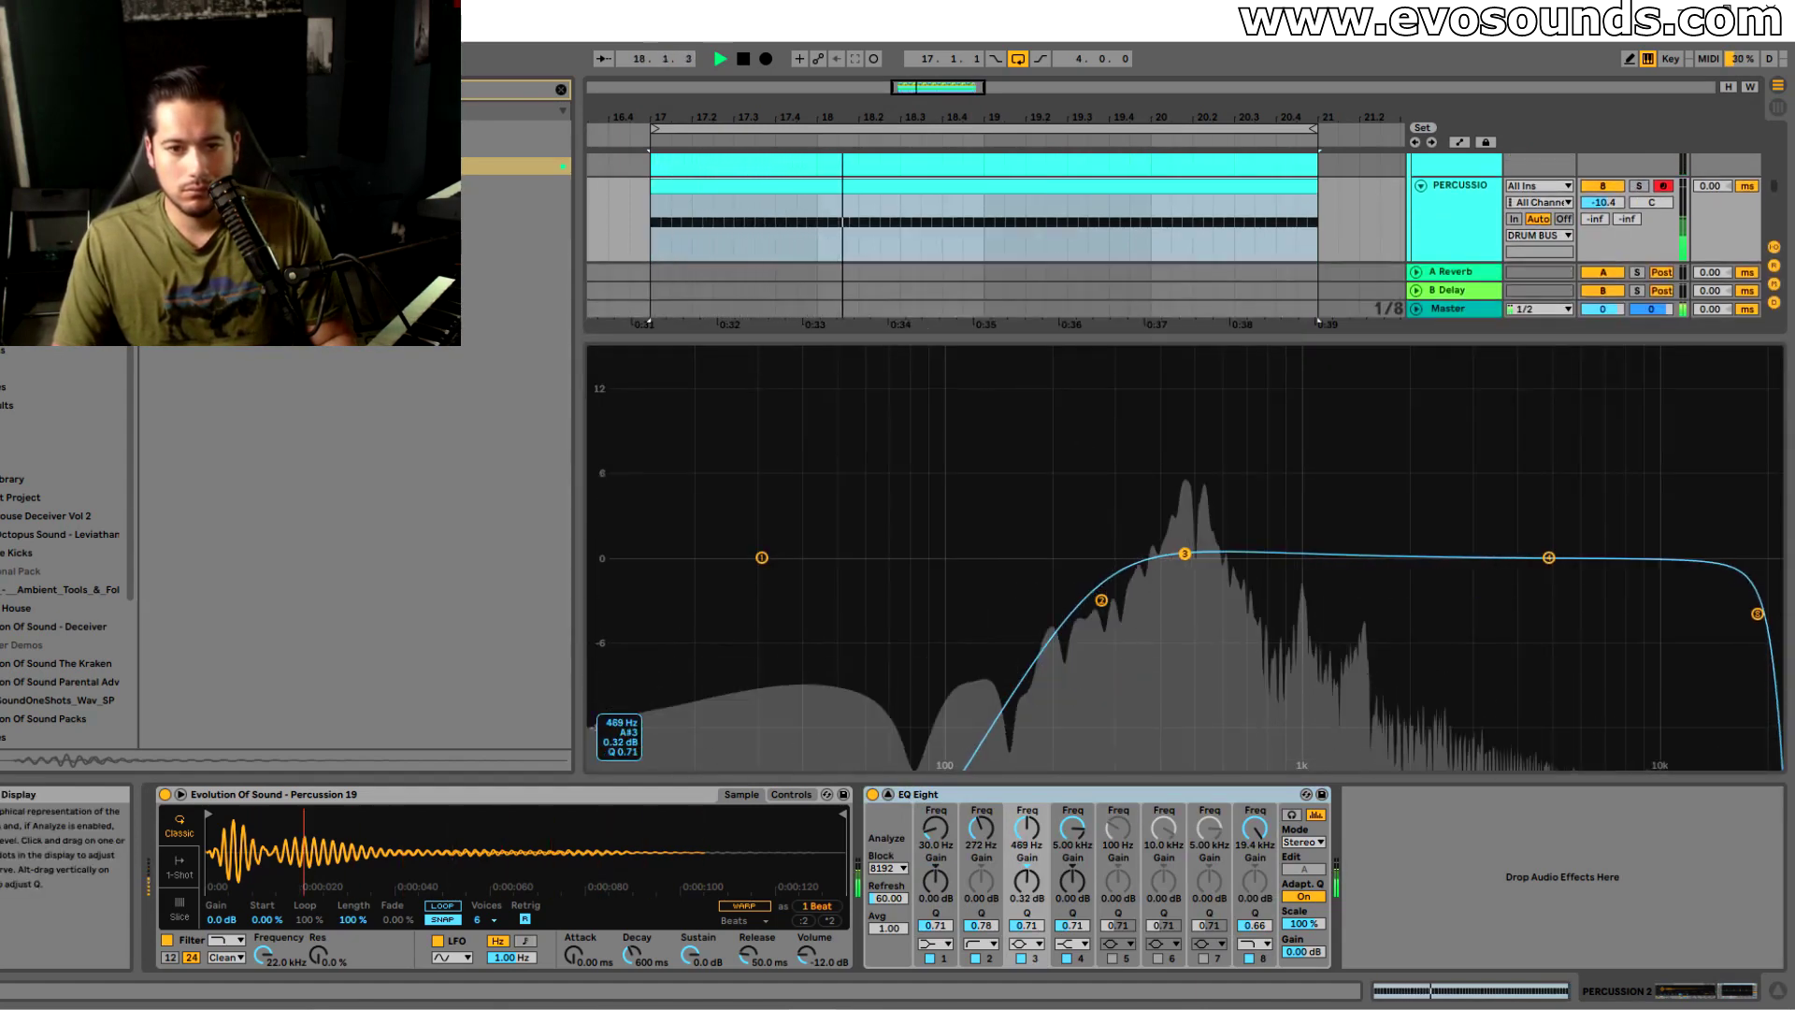
key(space)
drag(1187, 339, 1187, 776)
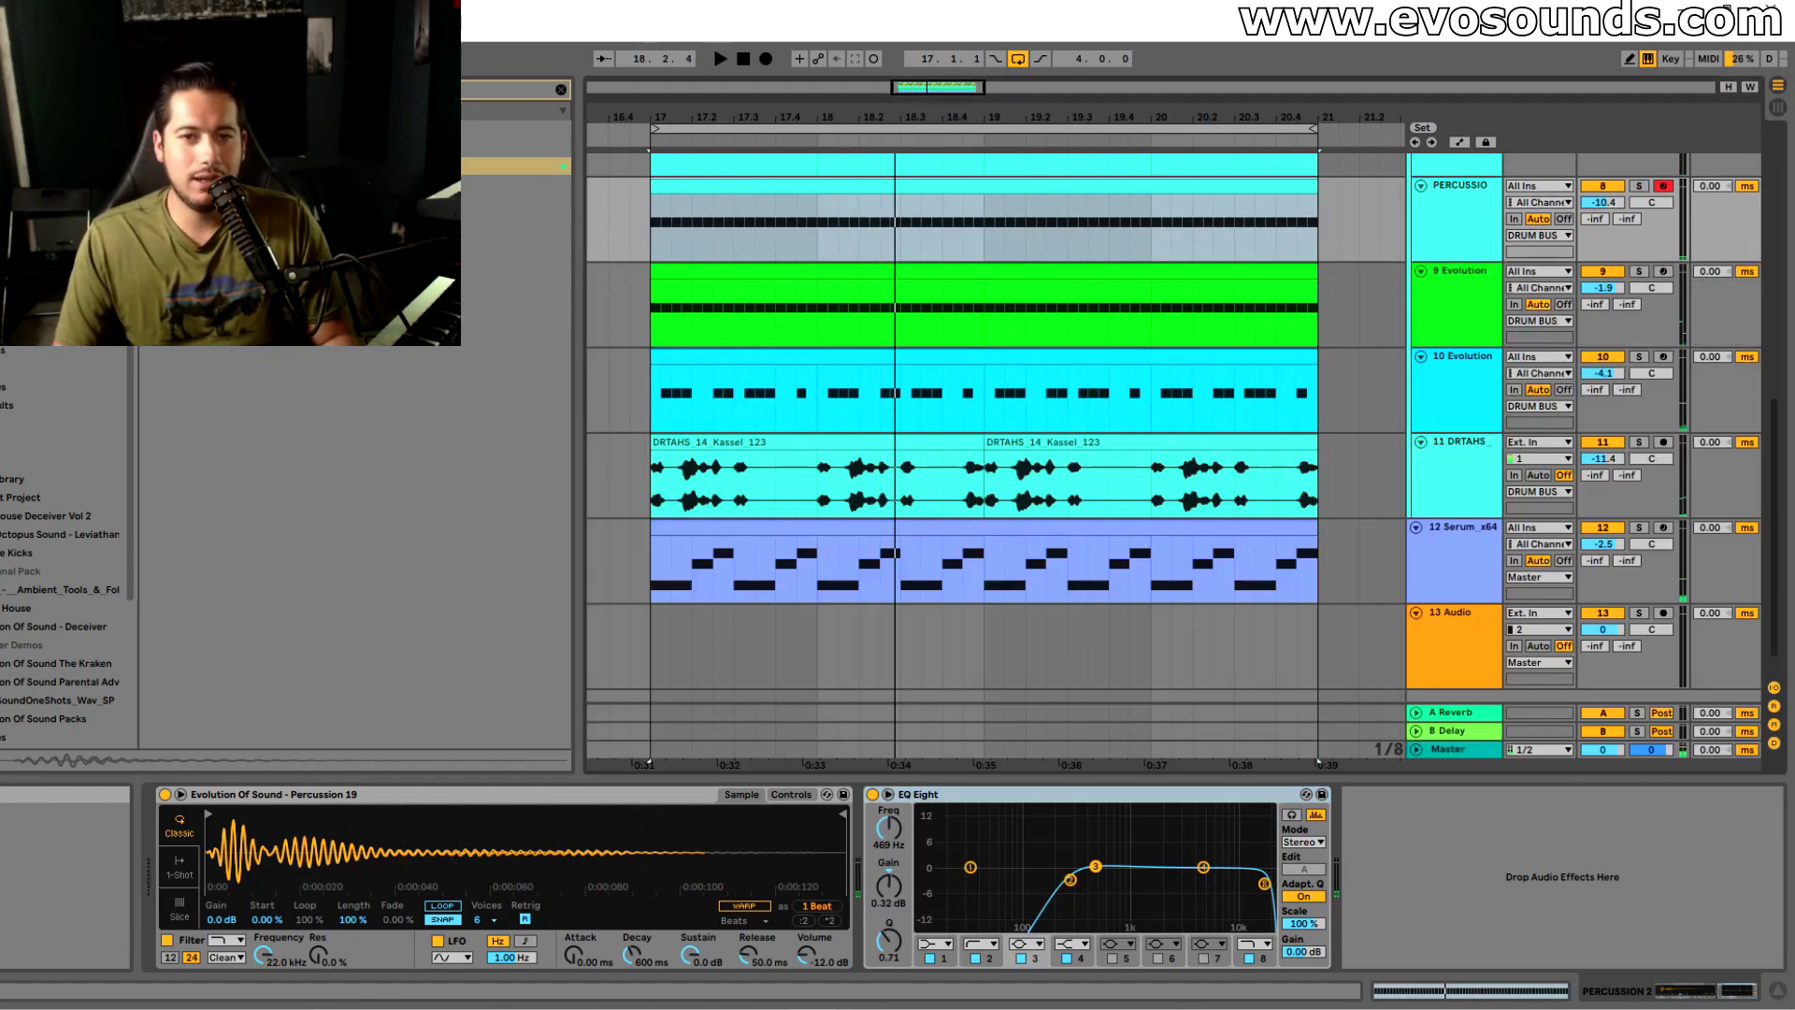
Transpose all notes of the PERCUSSION 2 clip up to D3 and set the track's volume to -9.1 dB
scroll(983, 290, up, 2)
double_click(979, 268)
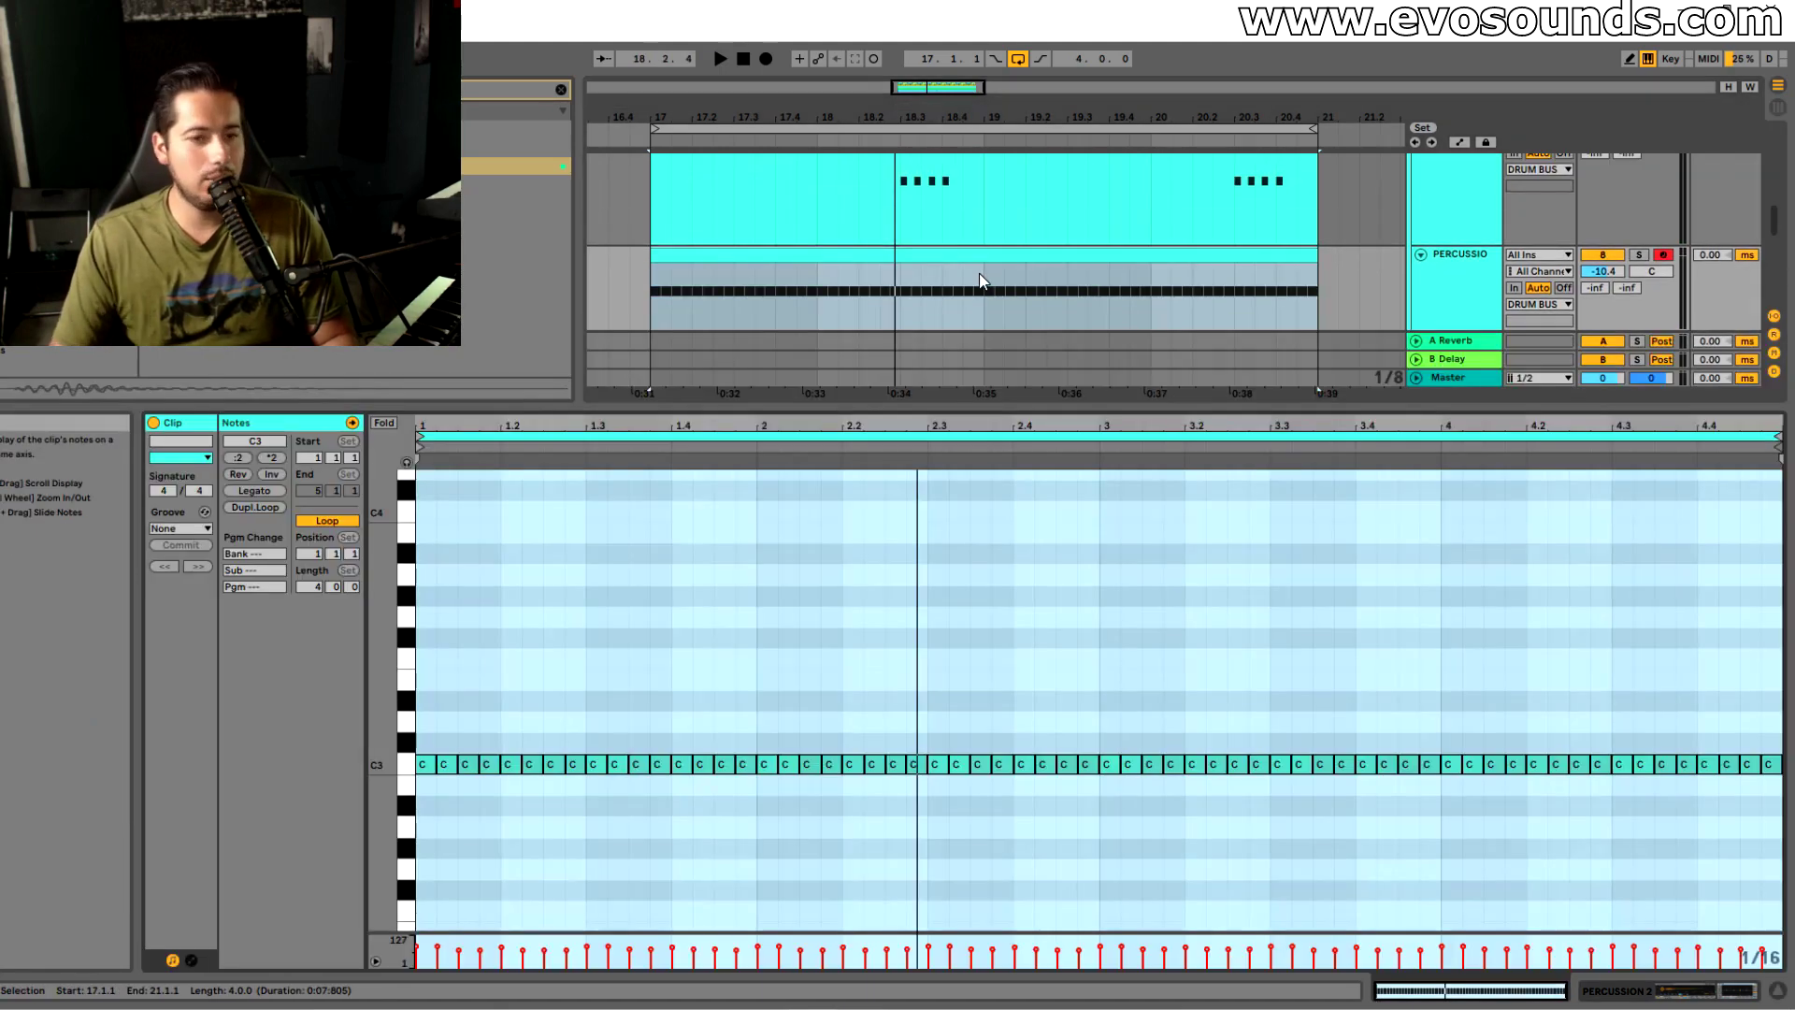
drag(417, 799, 1785, 670)
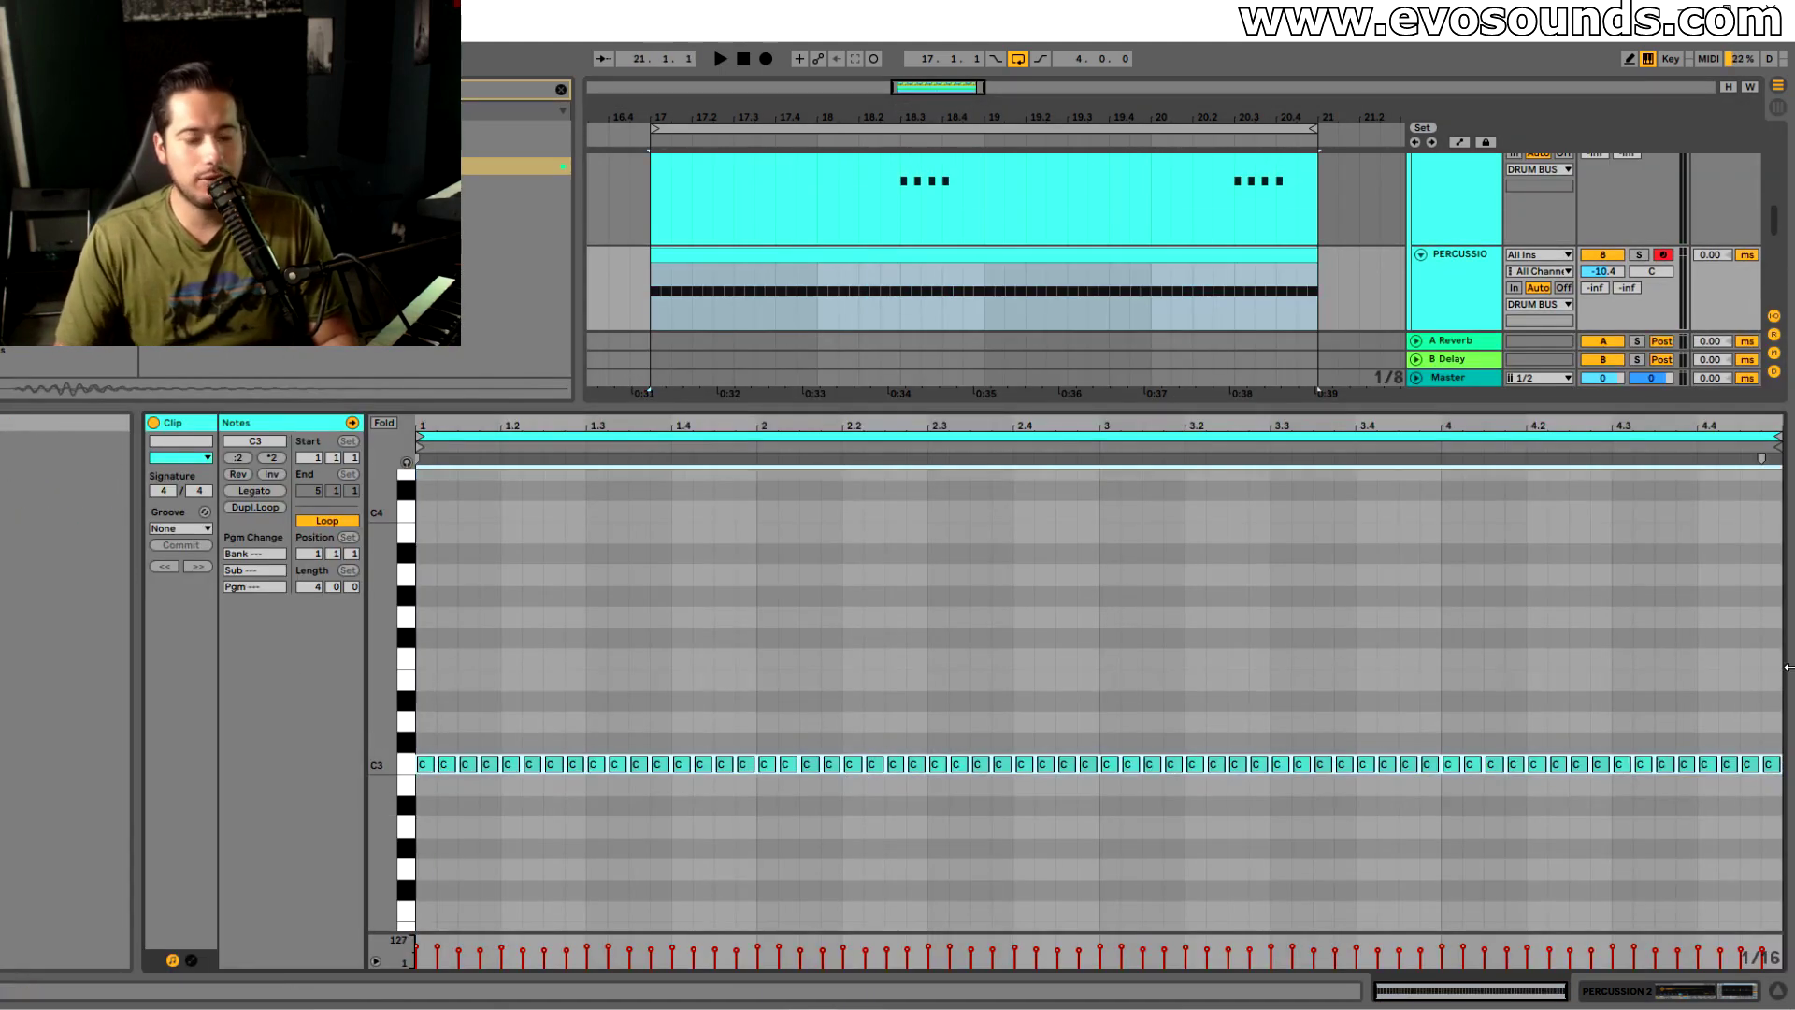
key(Up)
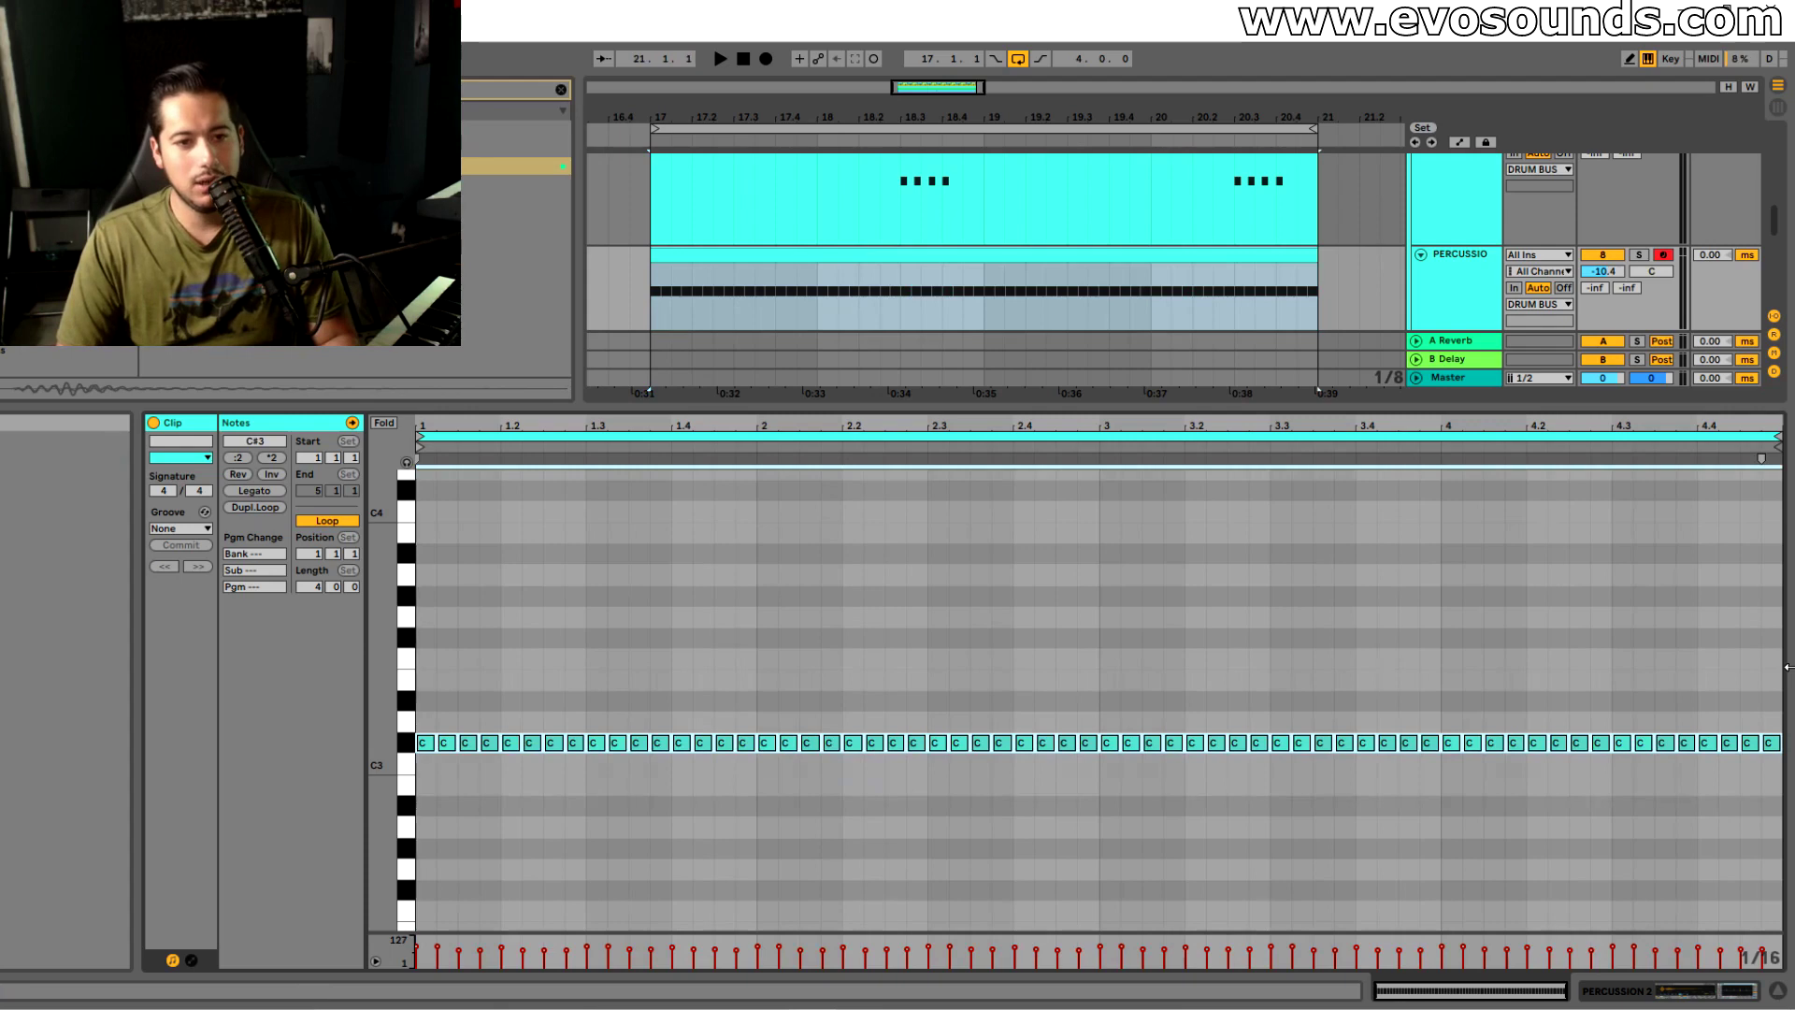
key(Up)
key(space)
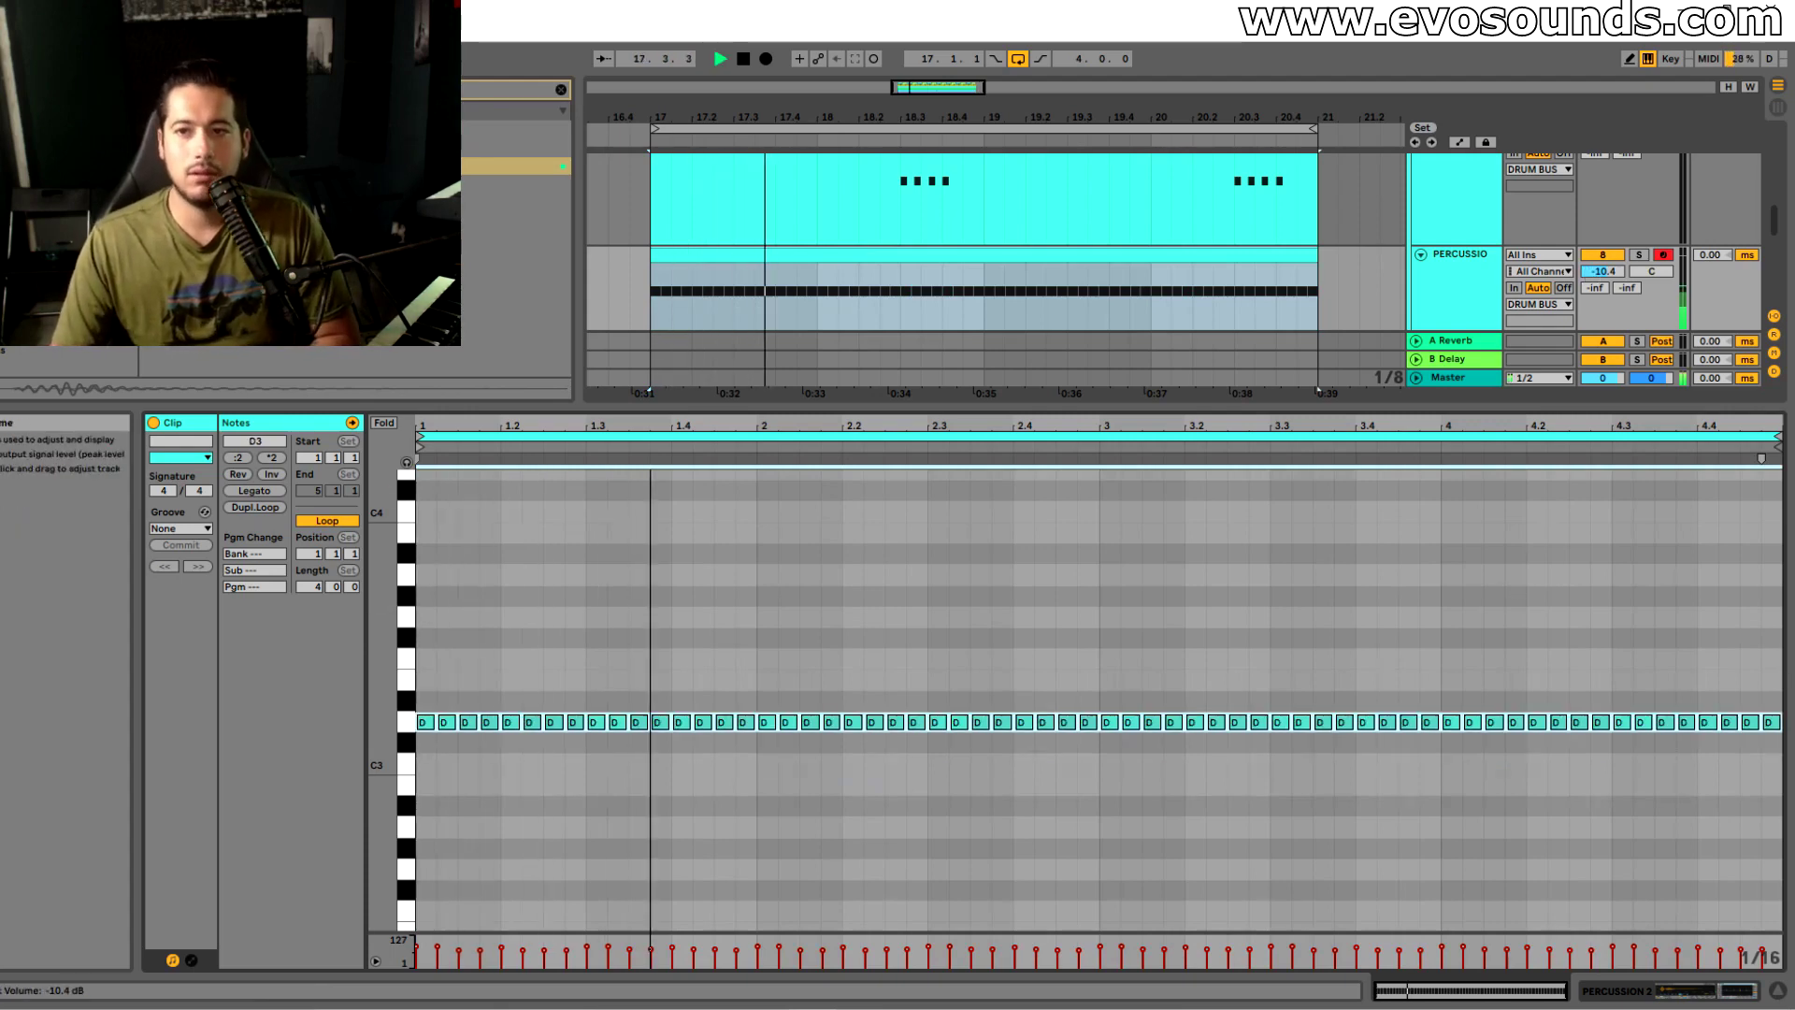
click(1482, 271)
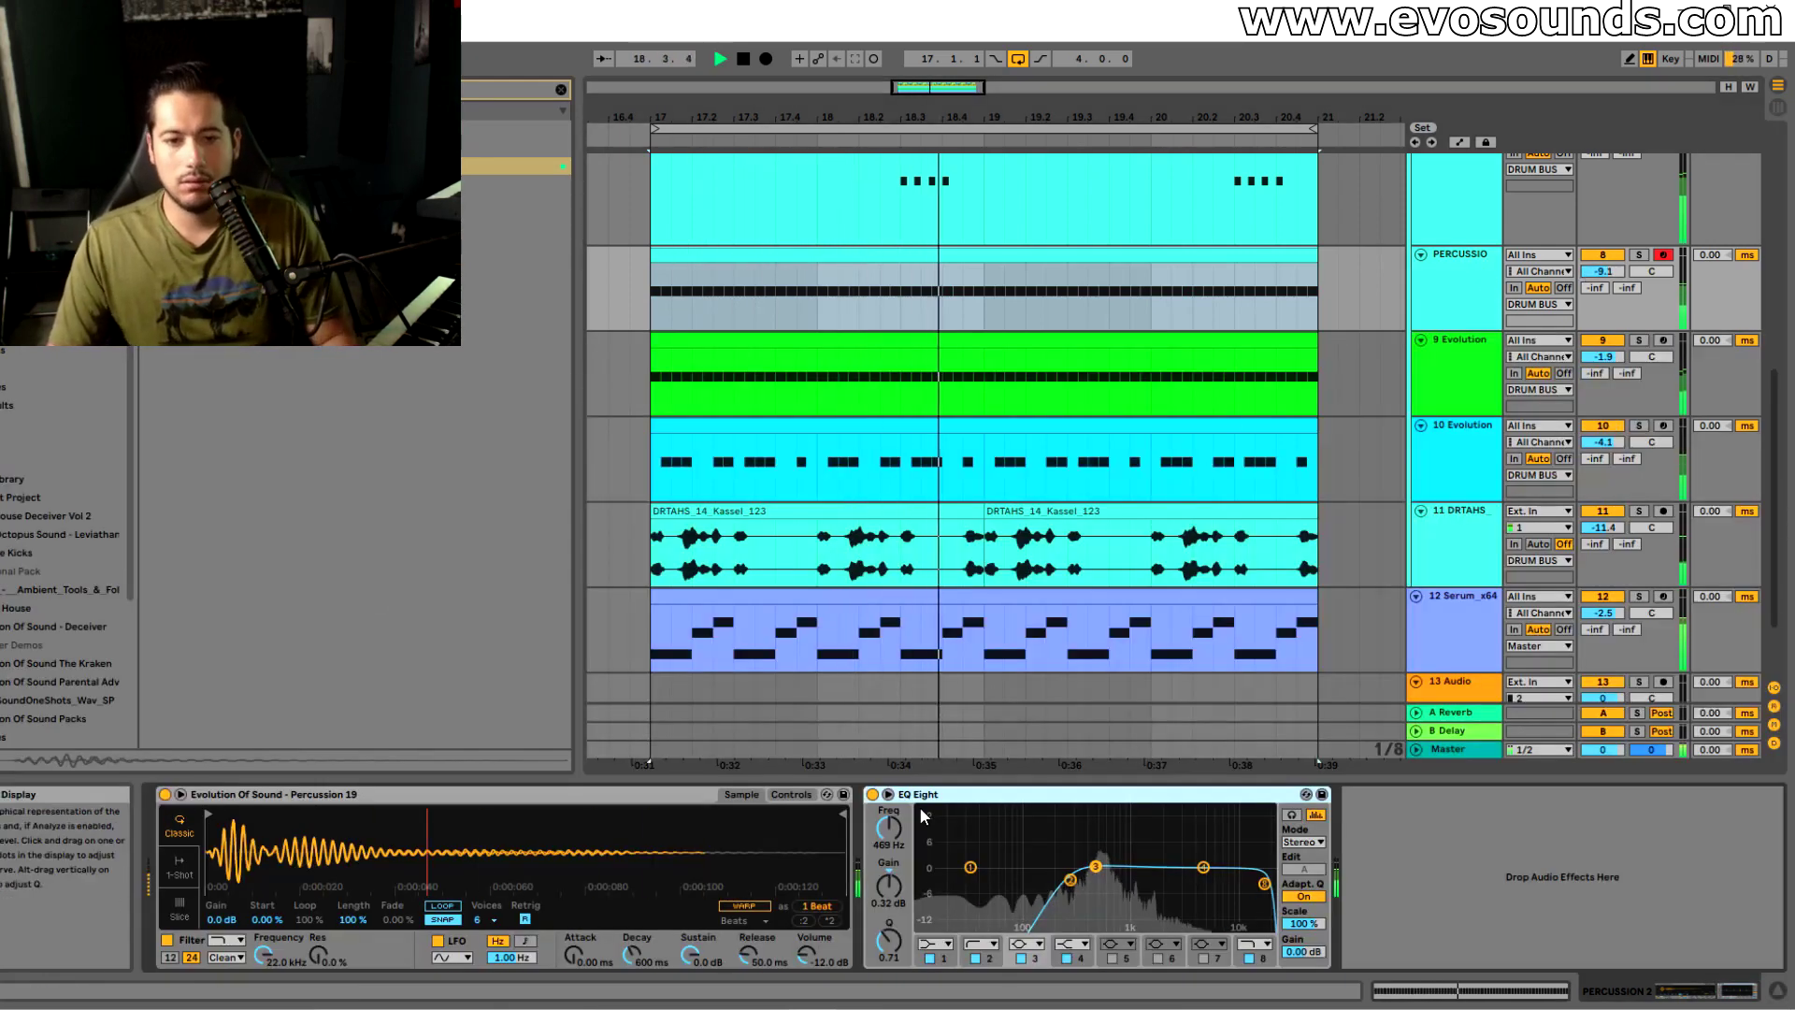
Transpose the PERCUSSION 2 notes up an octave and set the track volume to -12.8 dB during playback
double_click(879, 281)
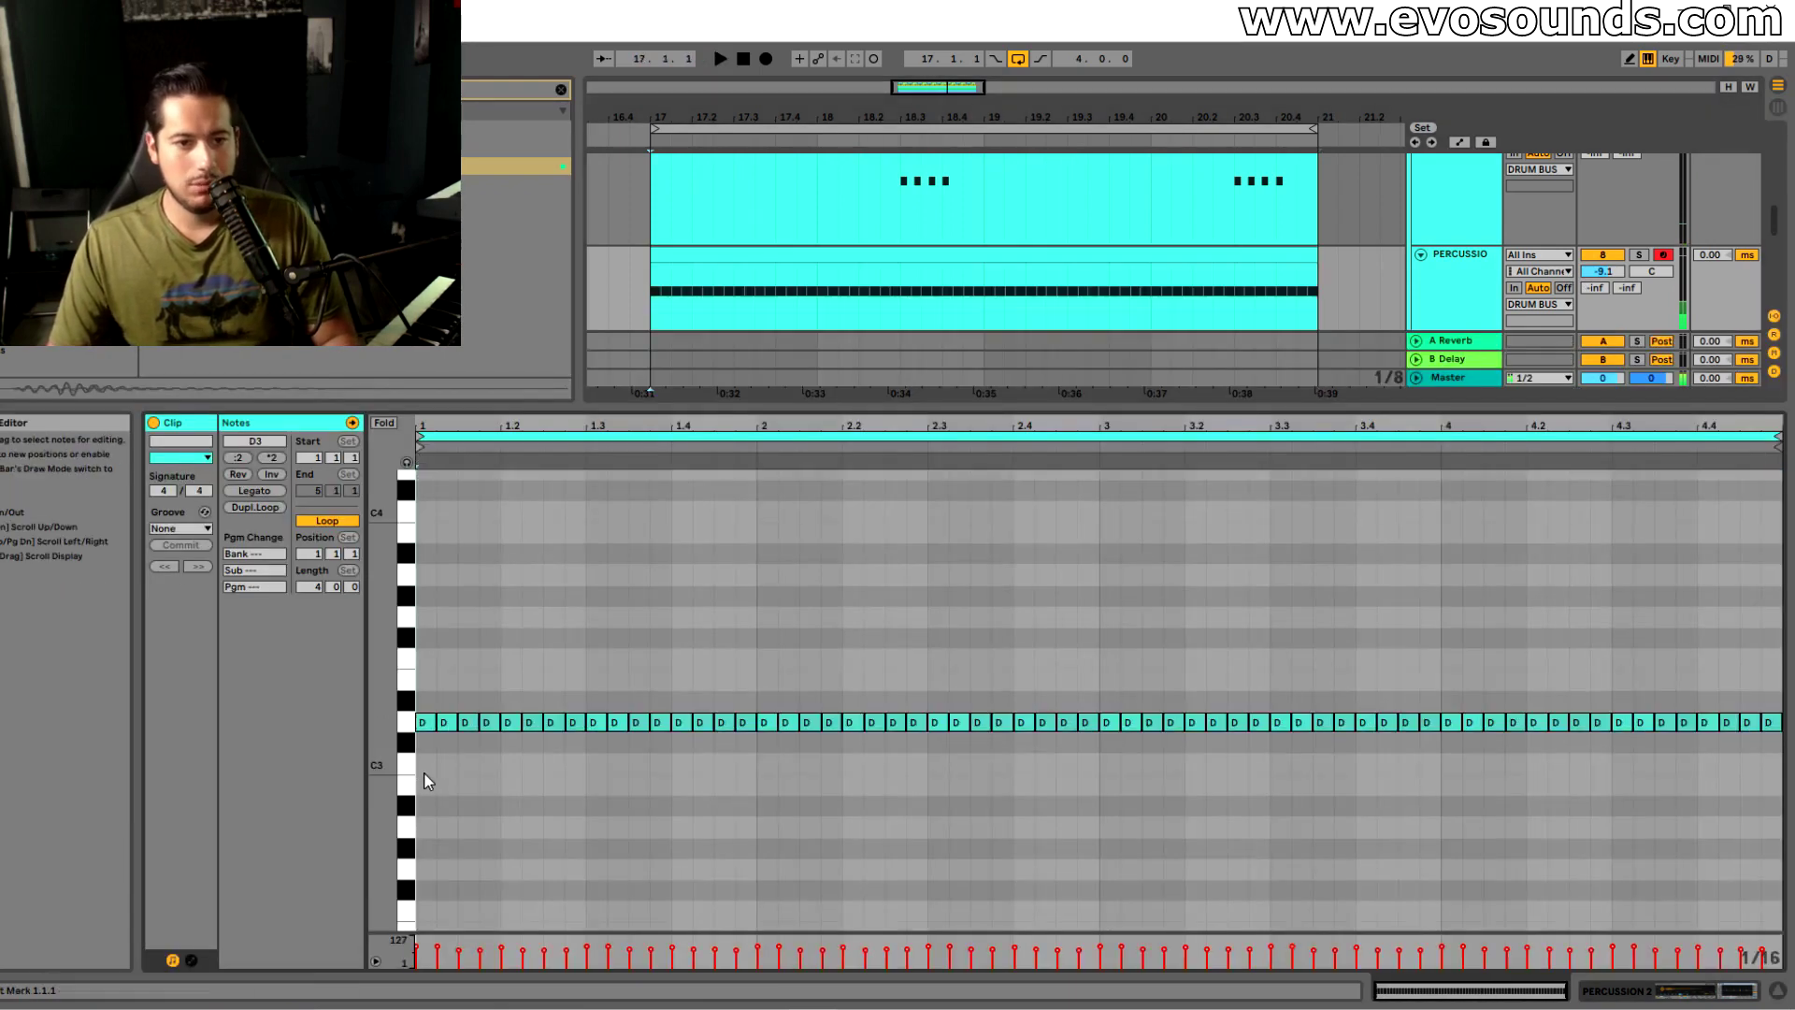
key(shift+Up)
key(space)
click(1457, 283)
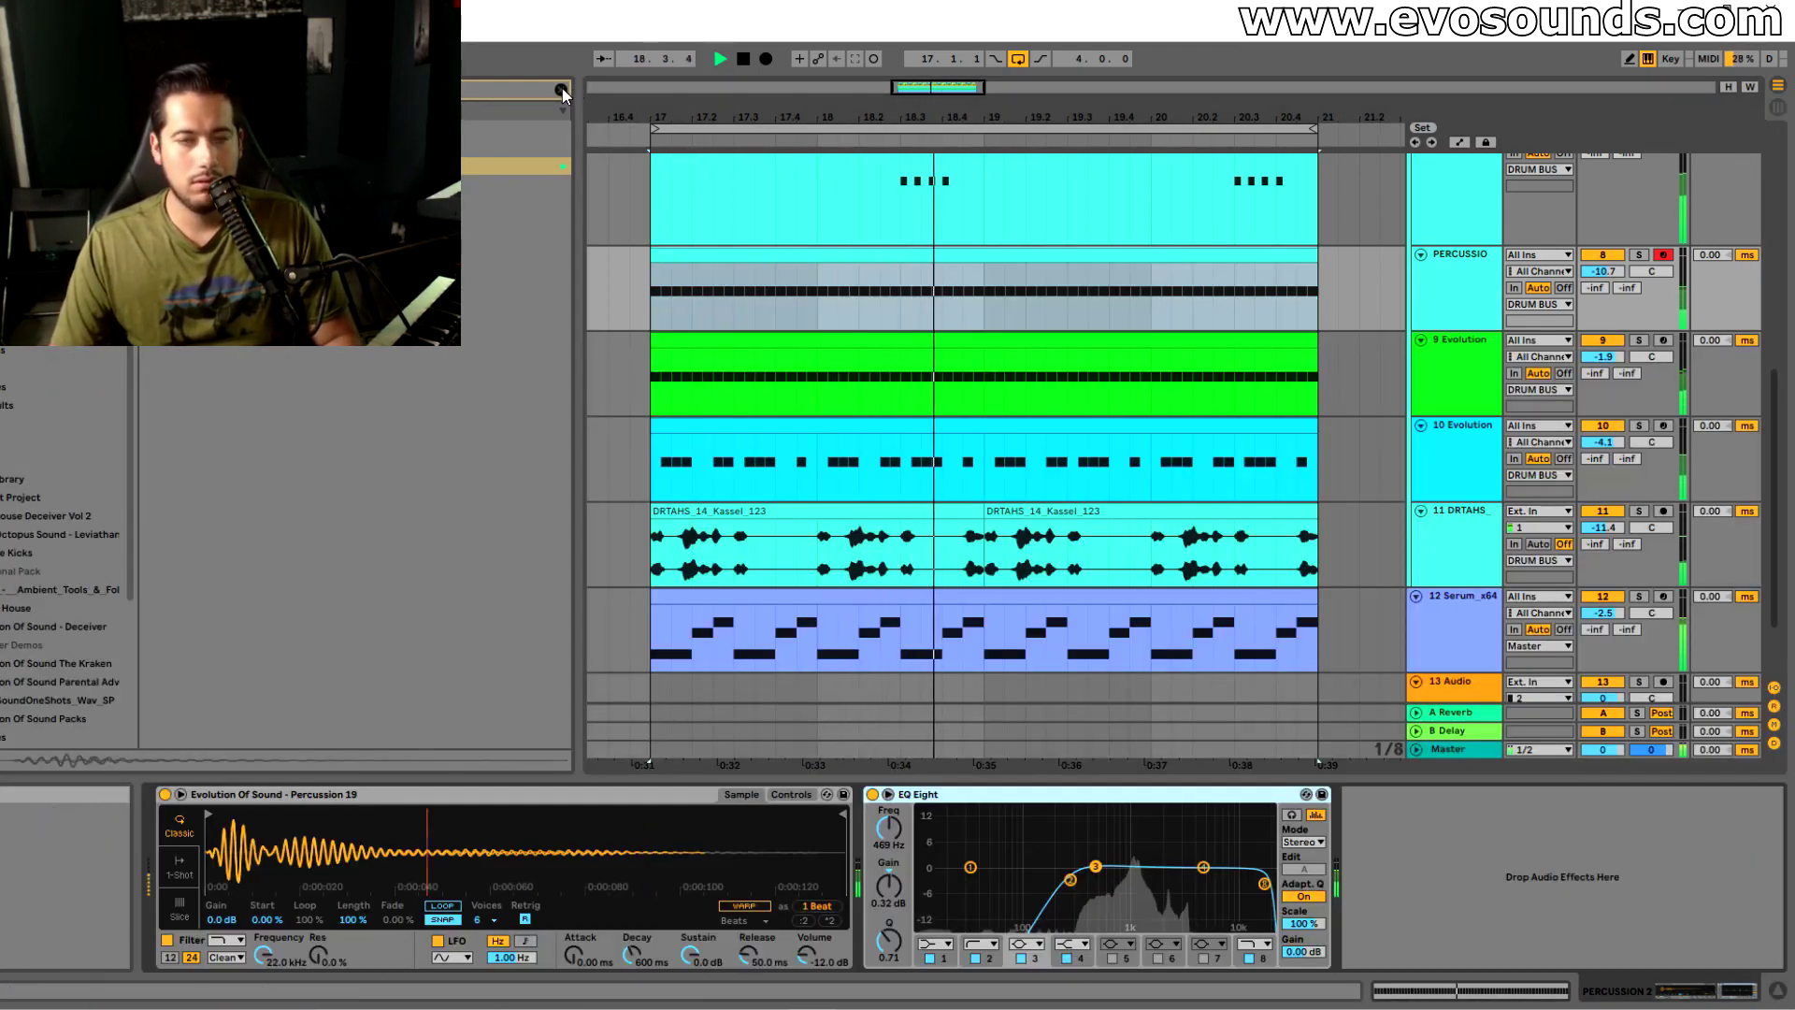
click(1466, 295)
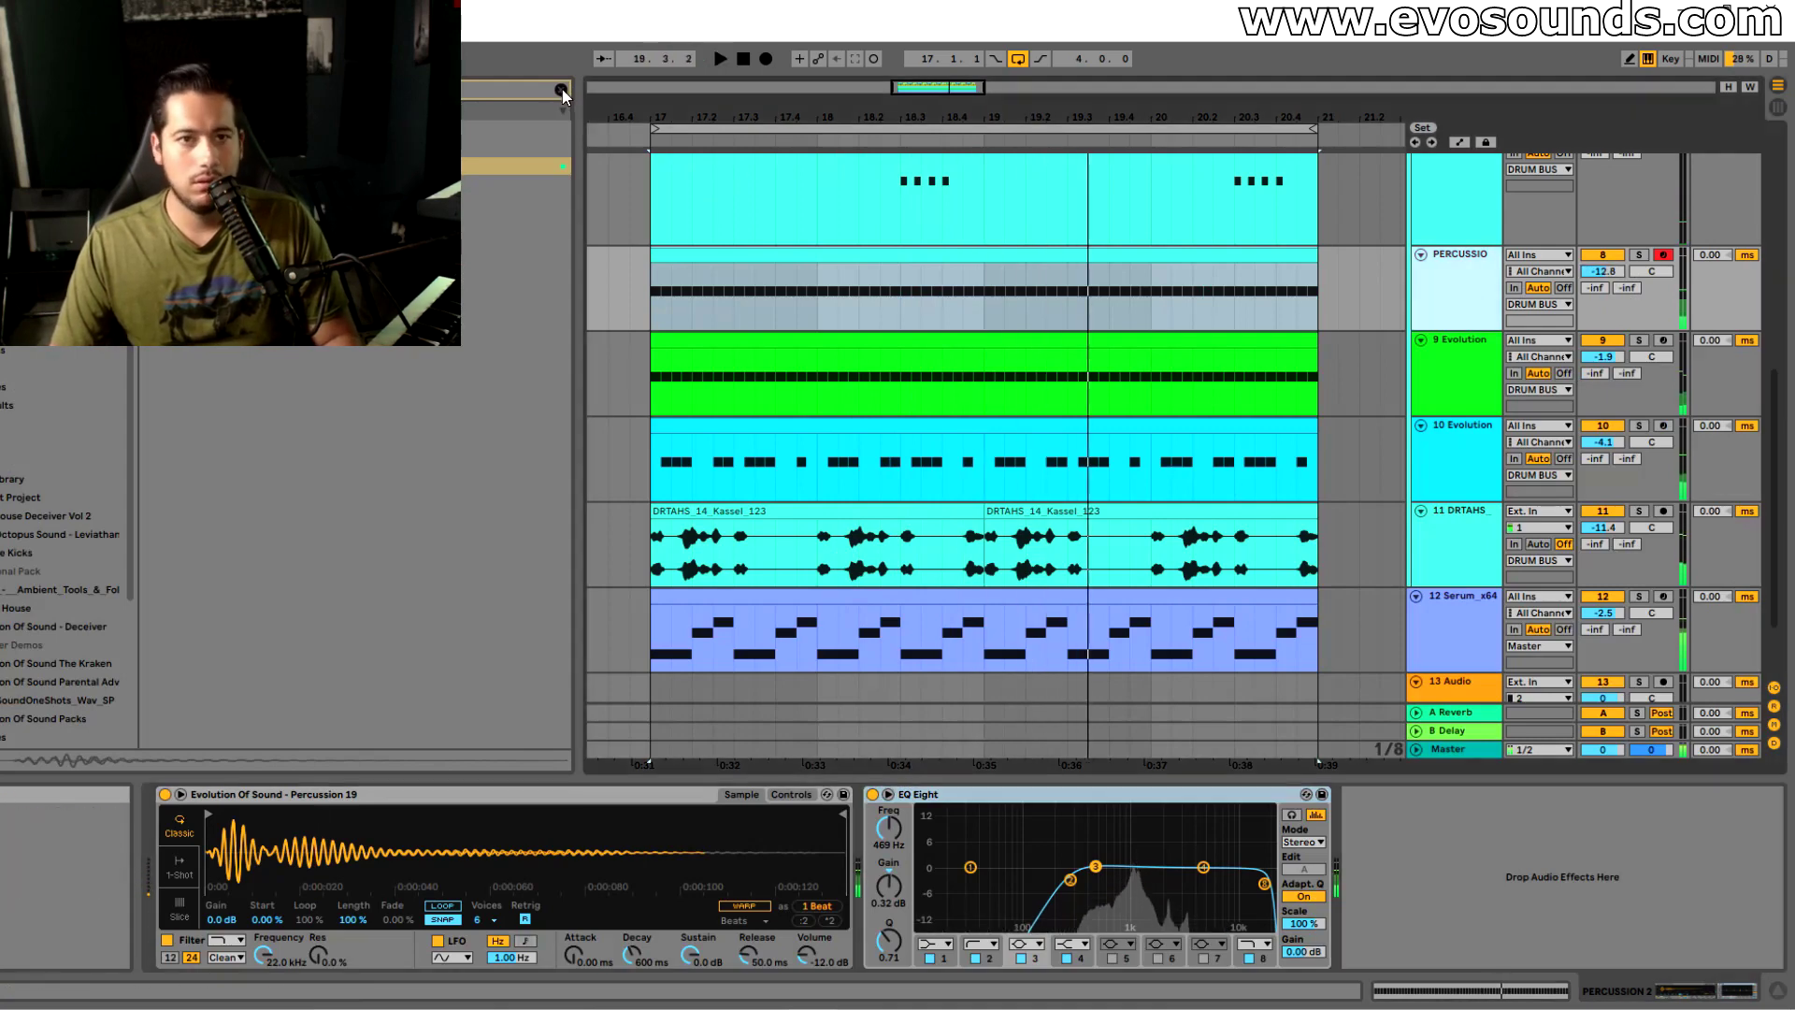
Search for LFOTool_x64, add it after the EQ Eight on the PERCUSSION 2 track and play the loop
click(561, 89)
text(s)
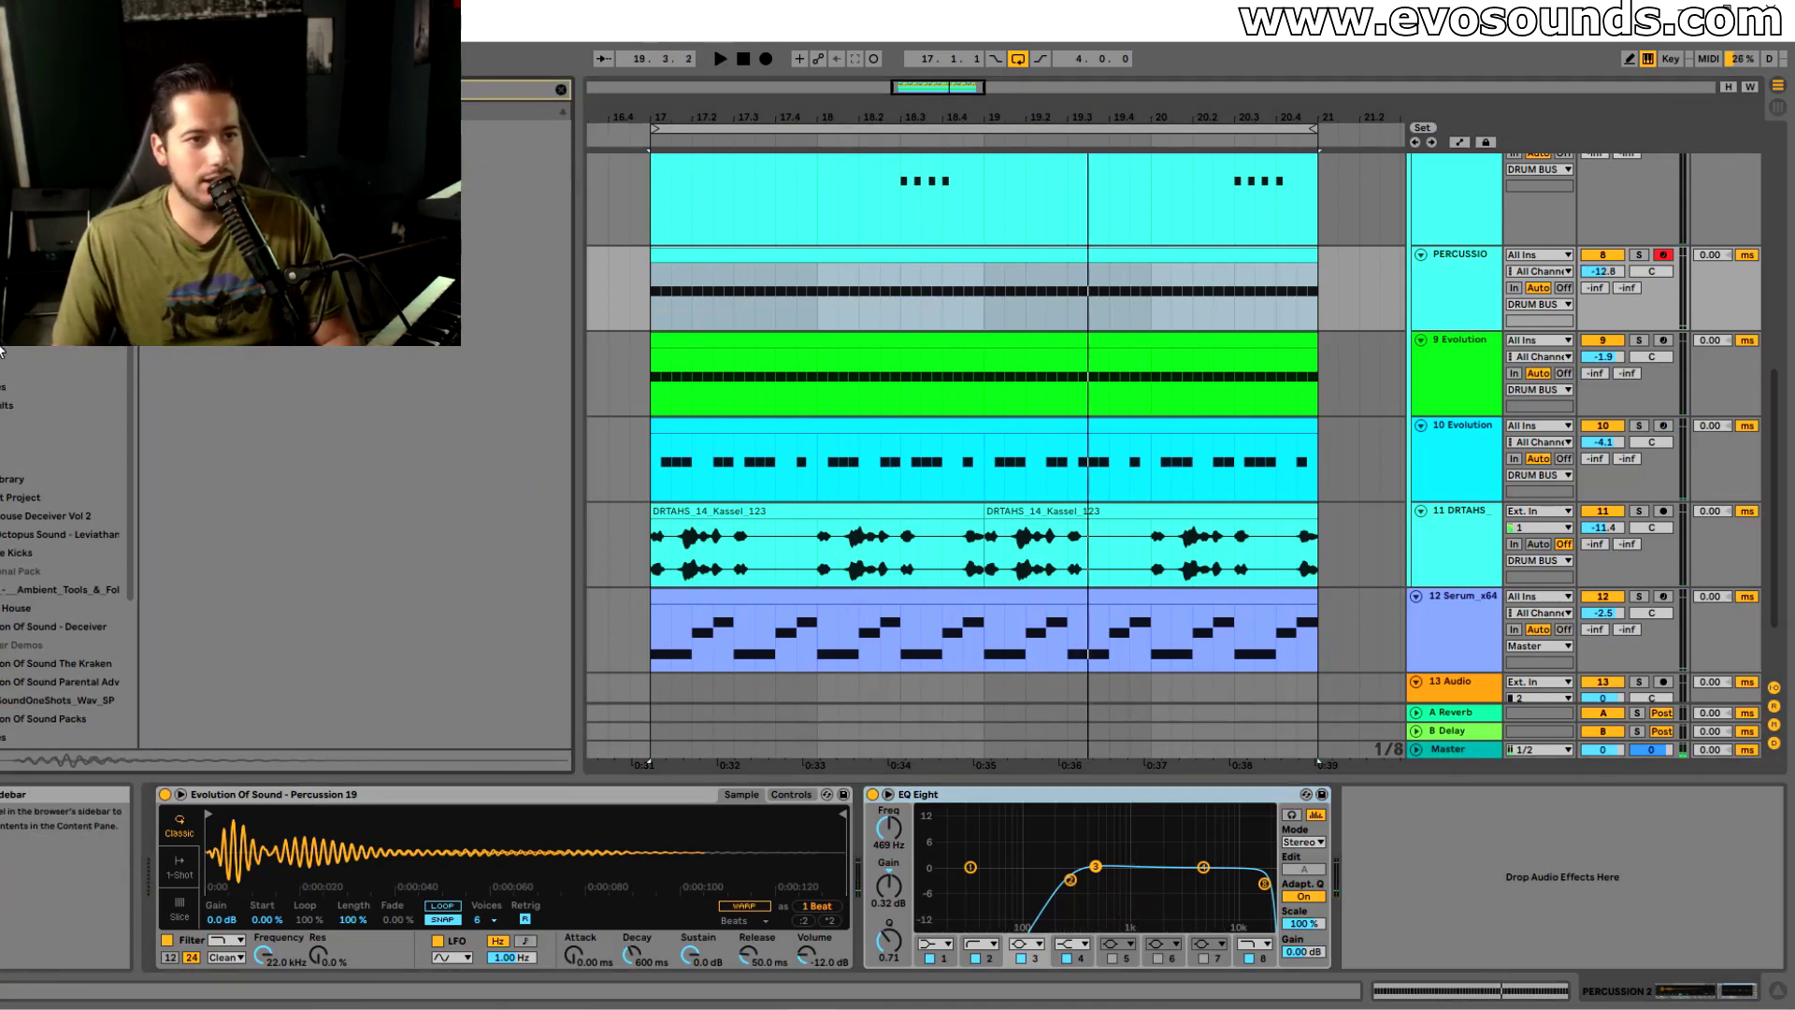
drag(1381, 862, 1380, 862)
key(space)
click(813, 279)
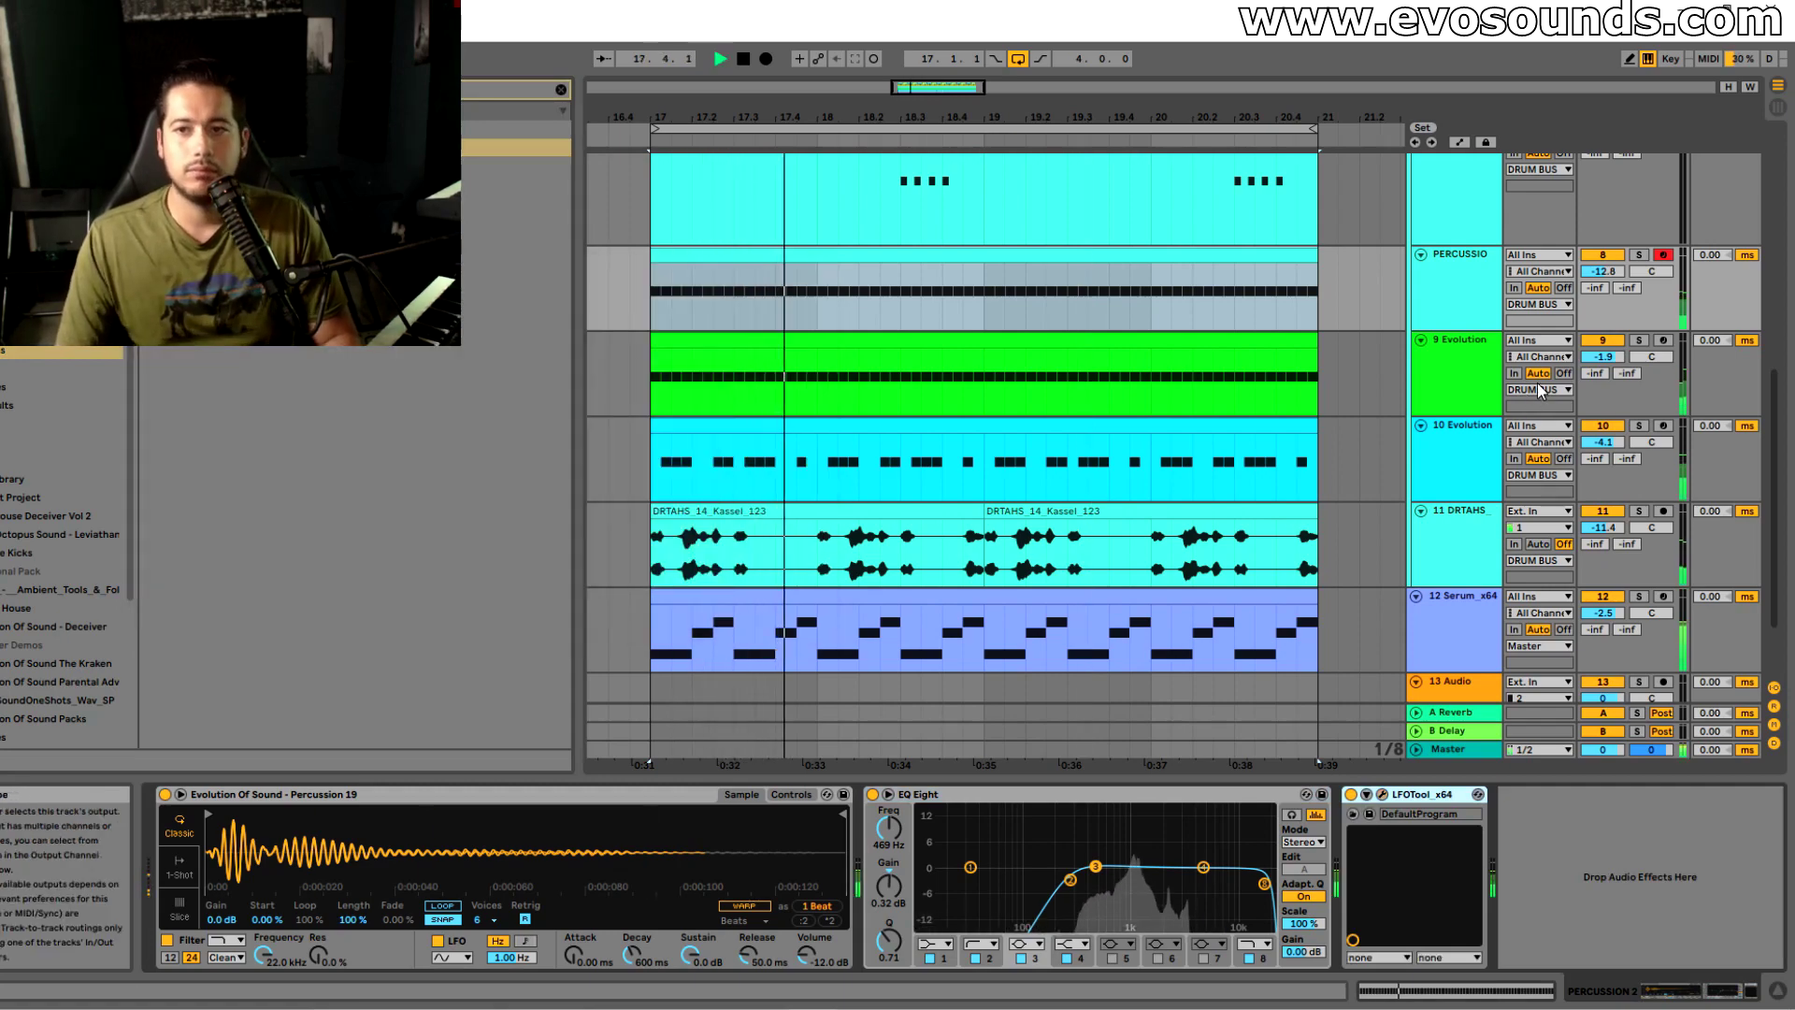
Compare the shaker and neighbouring tracks in playback, fine-tune the cowbell track's volume and set PERCUSSION 2 to -13.5 dB
scroll(1461, 360, up, 1)
click(1464, 362)
click(1459, 443)
scroll(1454, 364, up, 5)
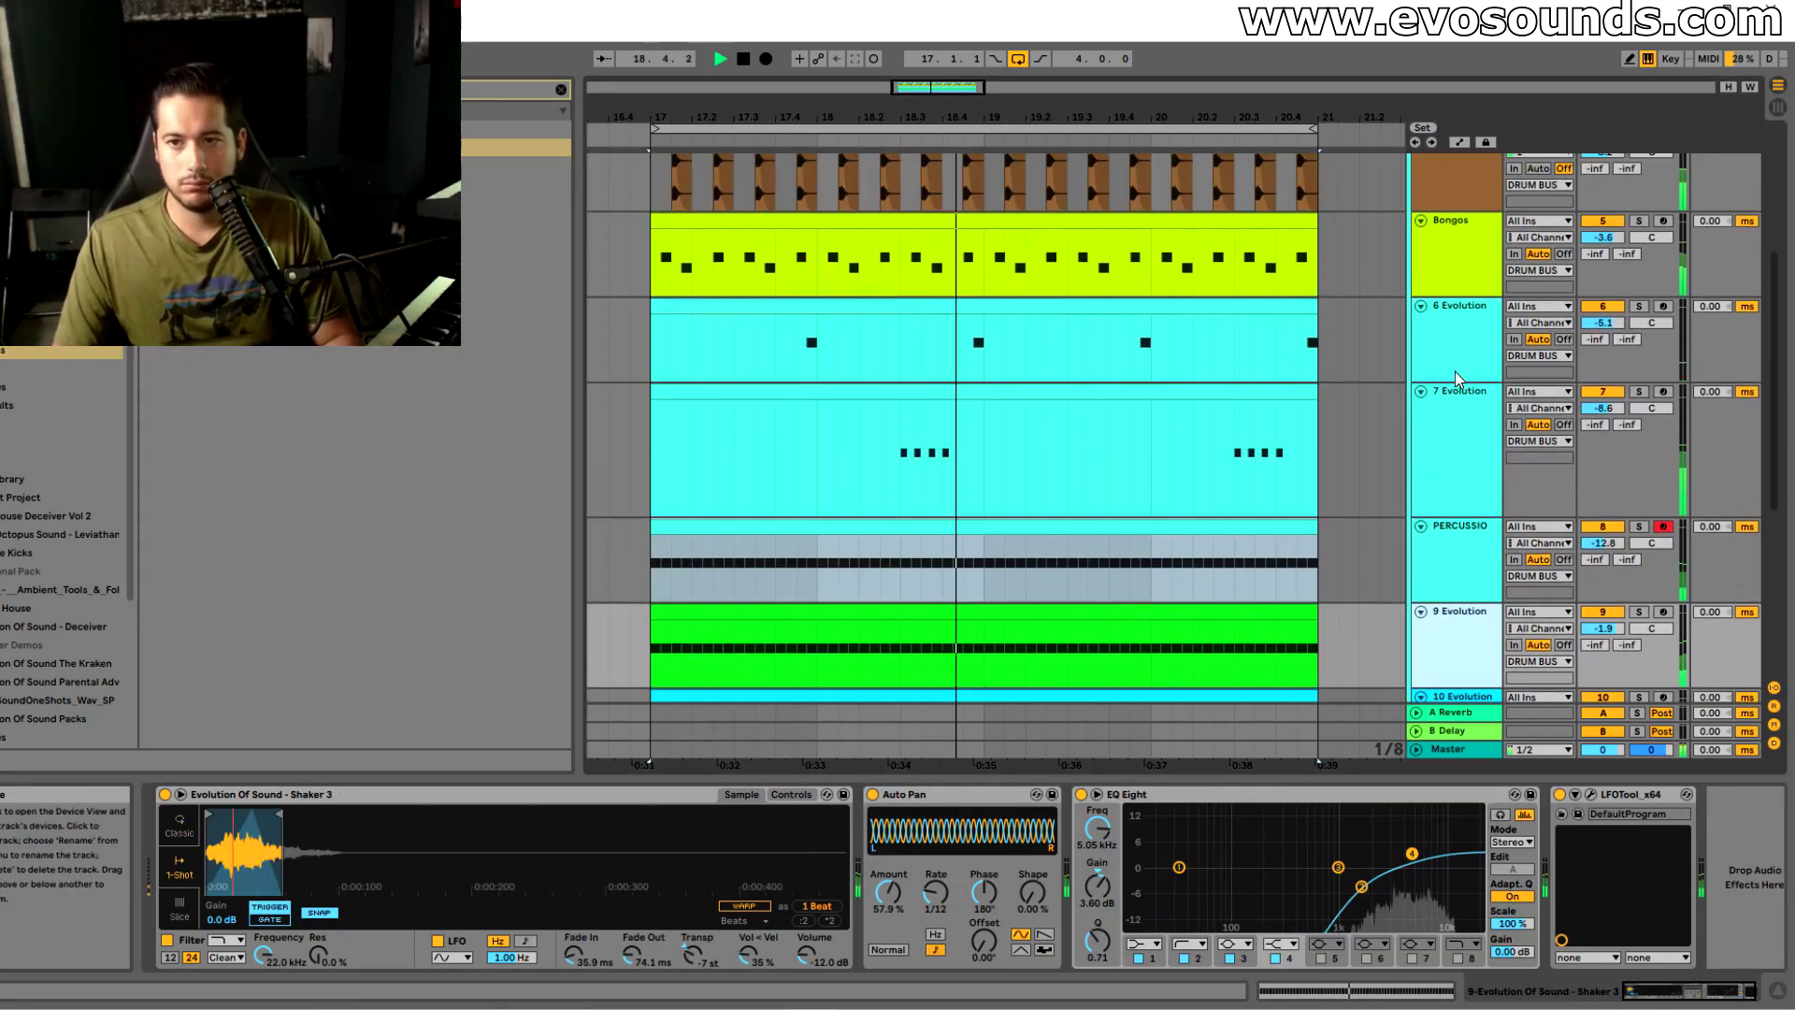
click(1474, 432)
drag(1604, 409, 1603, 403)
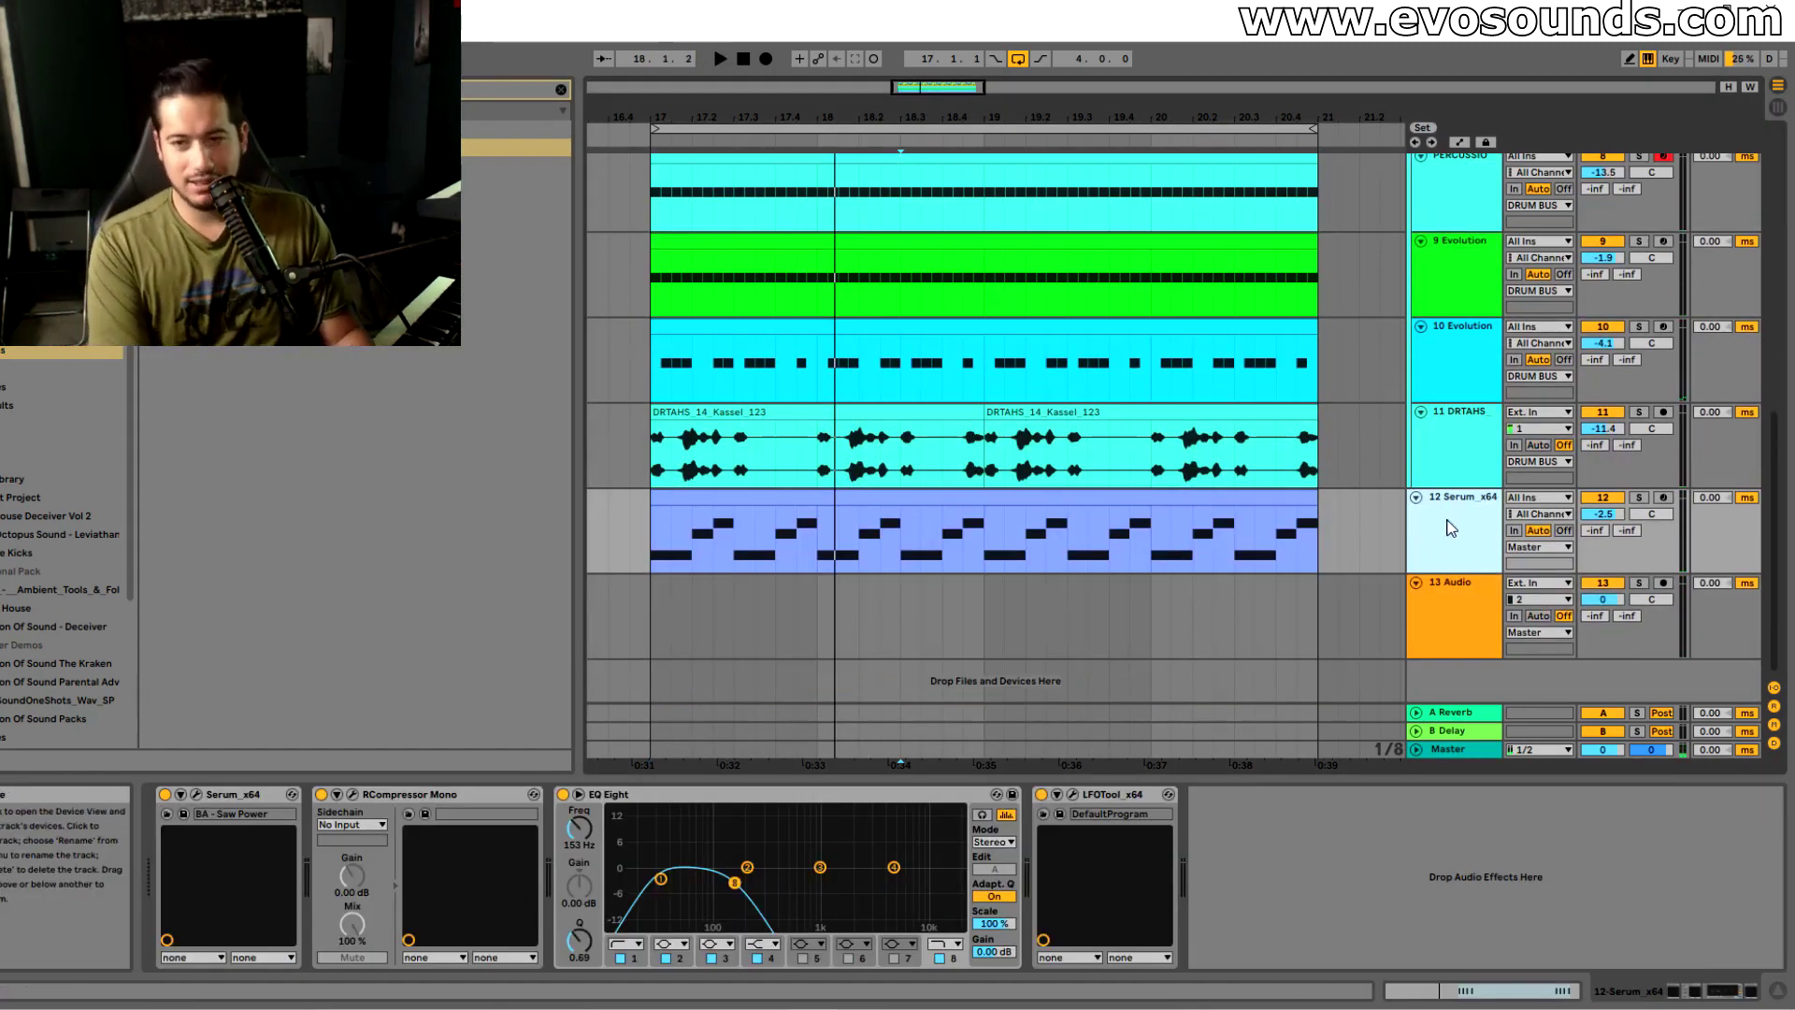
Insert a MIDI track below the Serum bassline, load Serum on it and choose the preset LD - Boxer Briefs
key(ctrl+shift+t)
text(s)
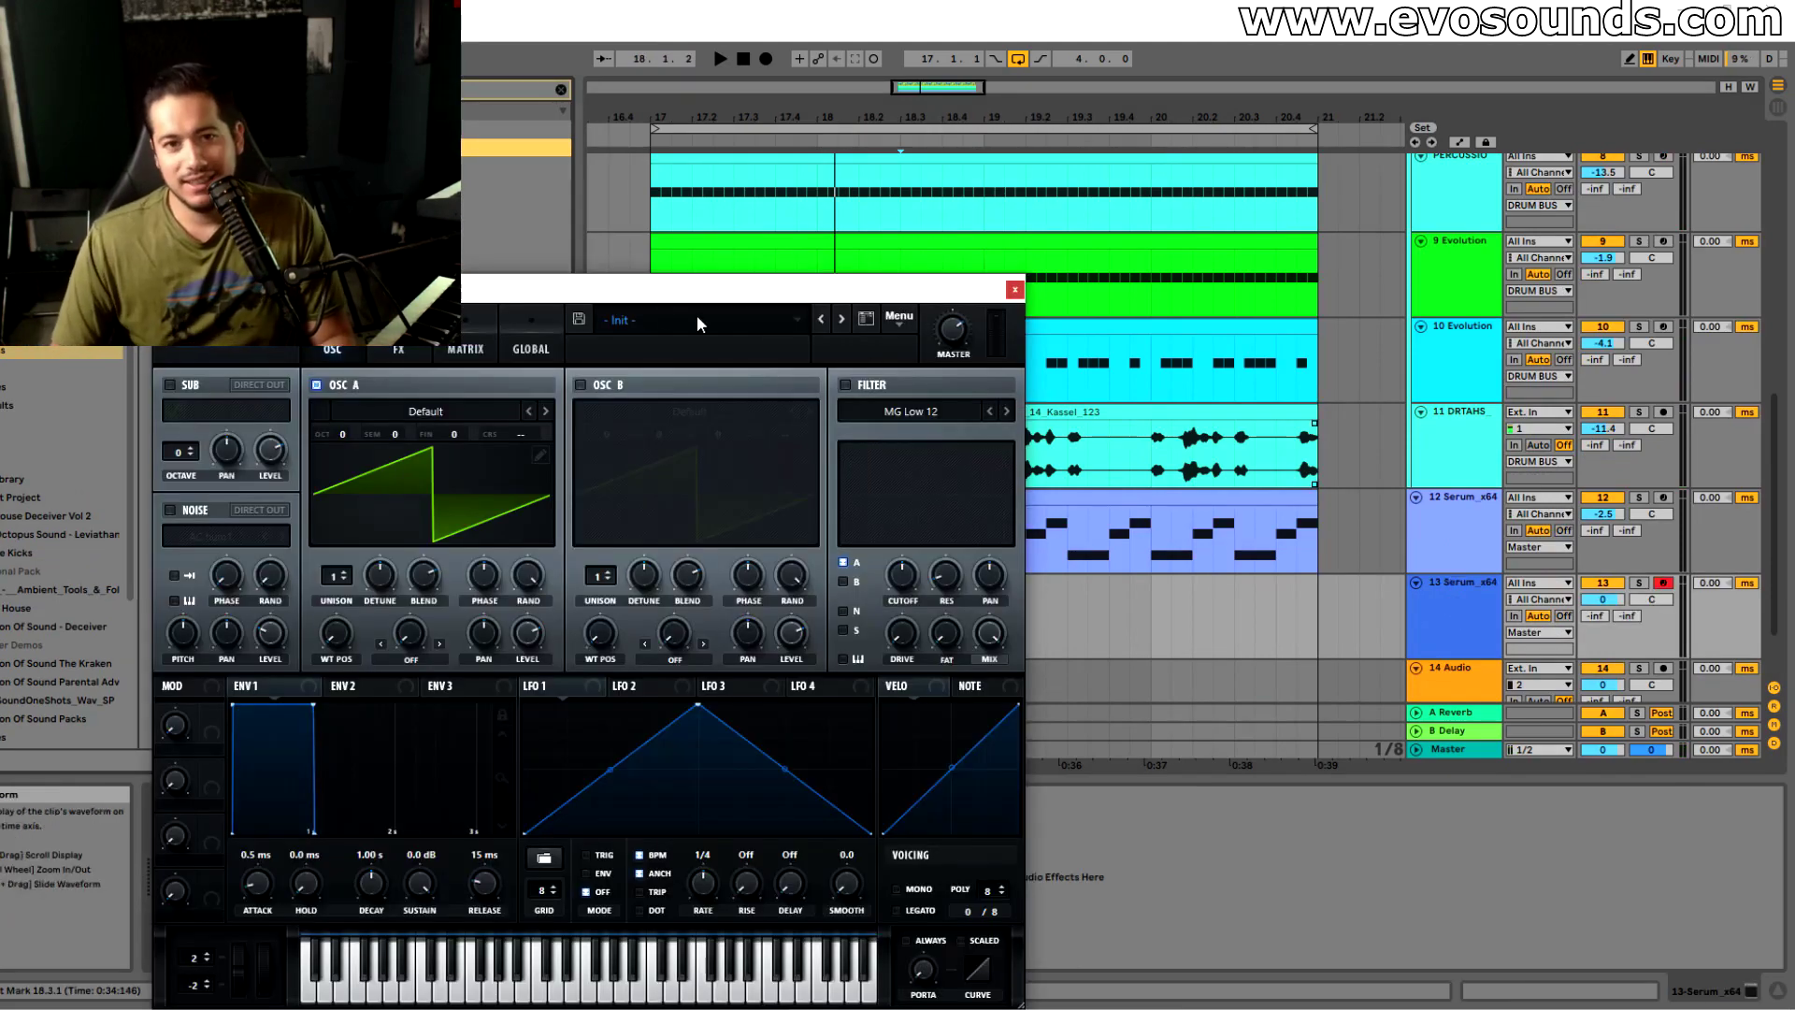
click(698, 318)
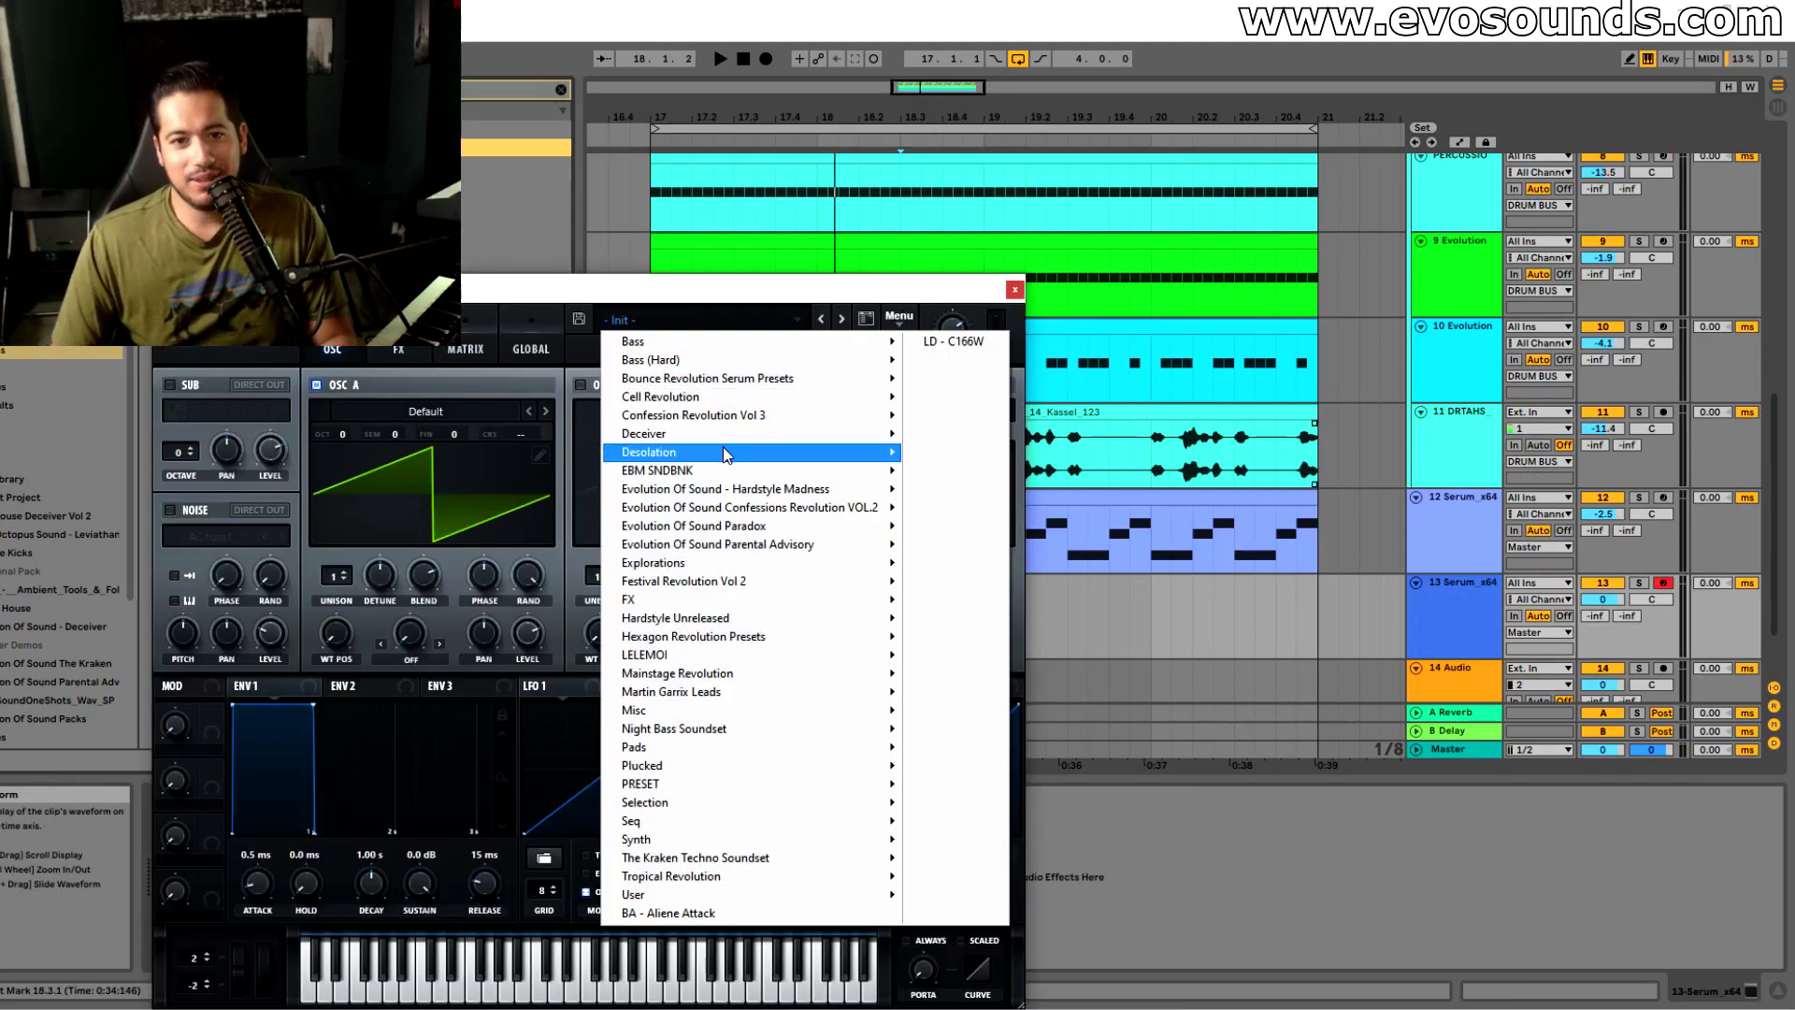
mouse_move(726, 454)
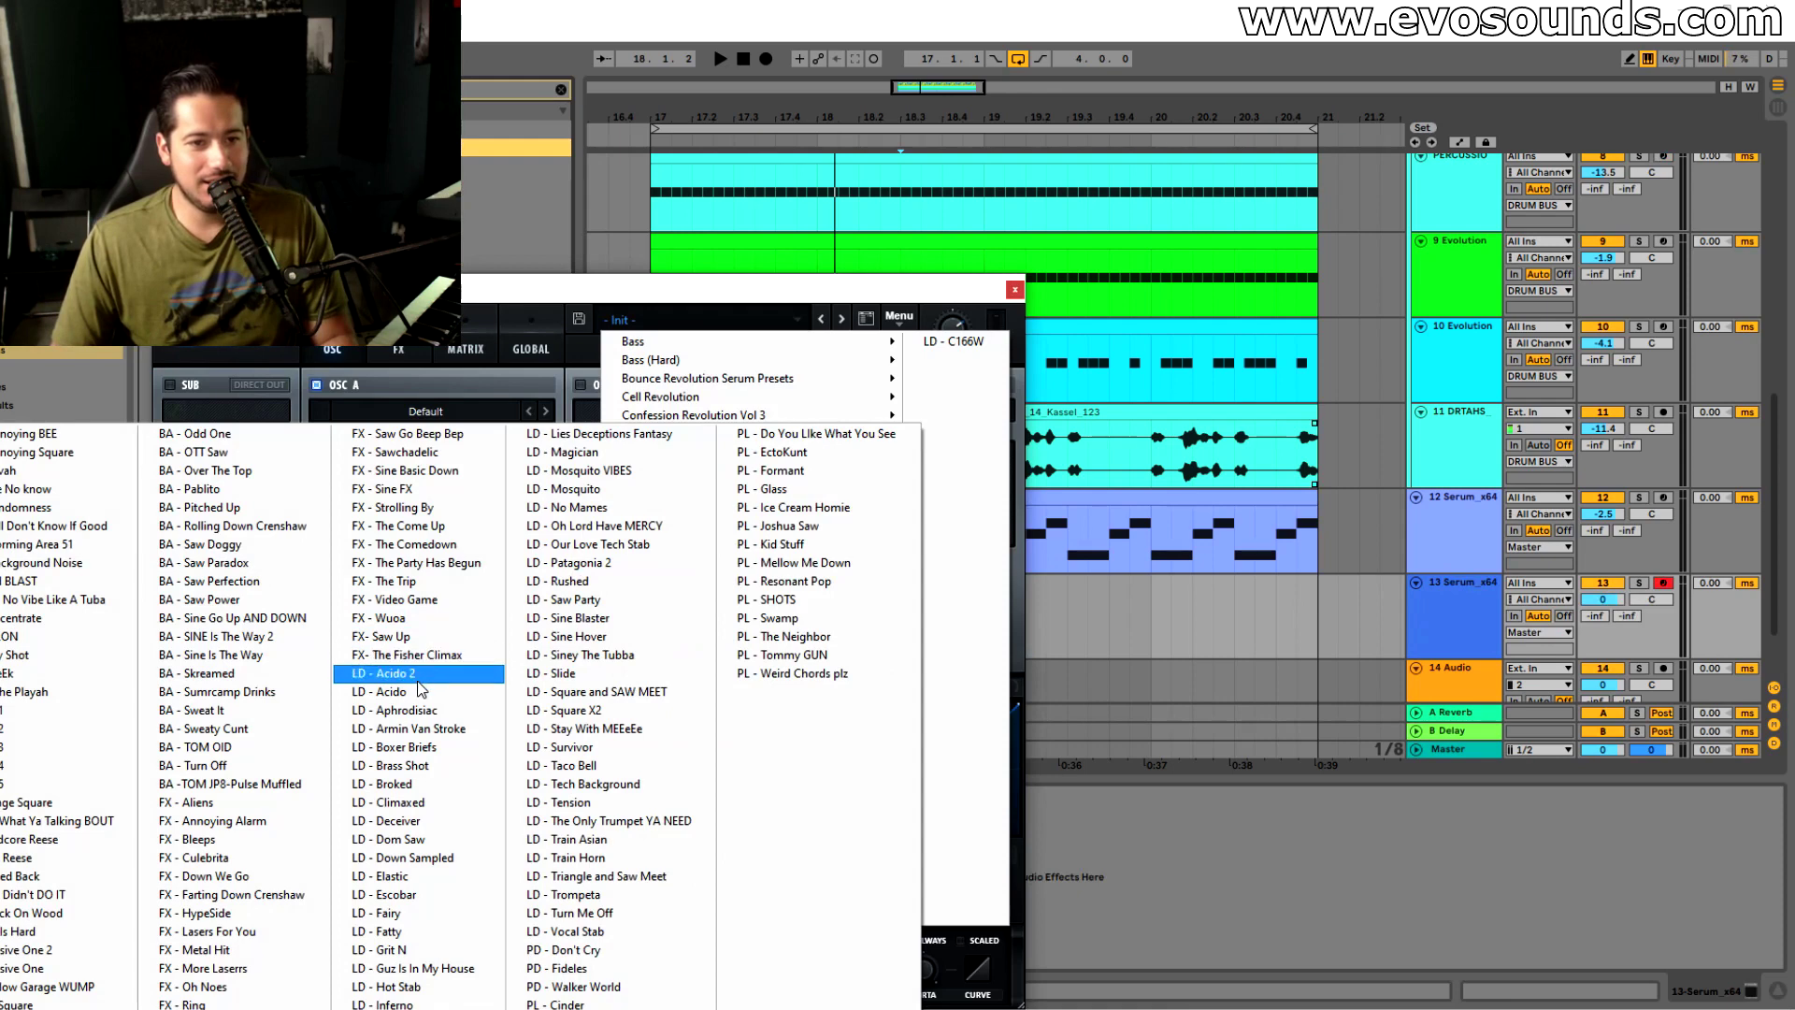
click(388, 747)
Audition the following lead presets over the loop, settle on LD - Hot Stab and set the new Serum track's volume to -2.7 dB
key(space)
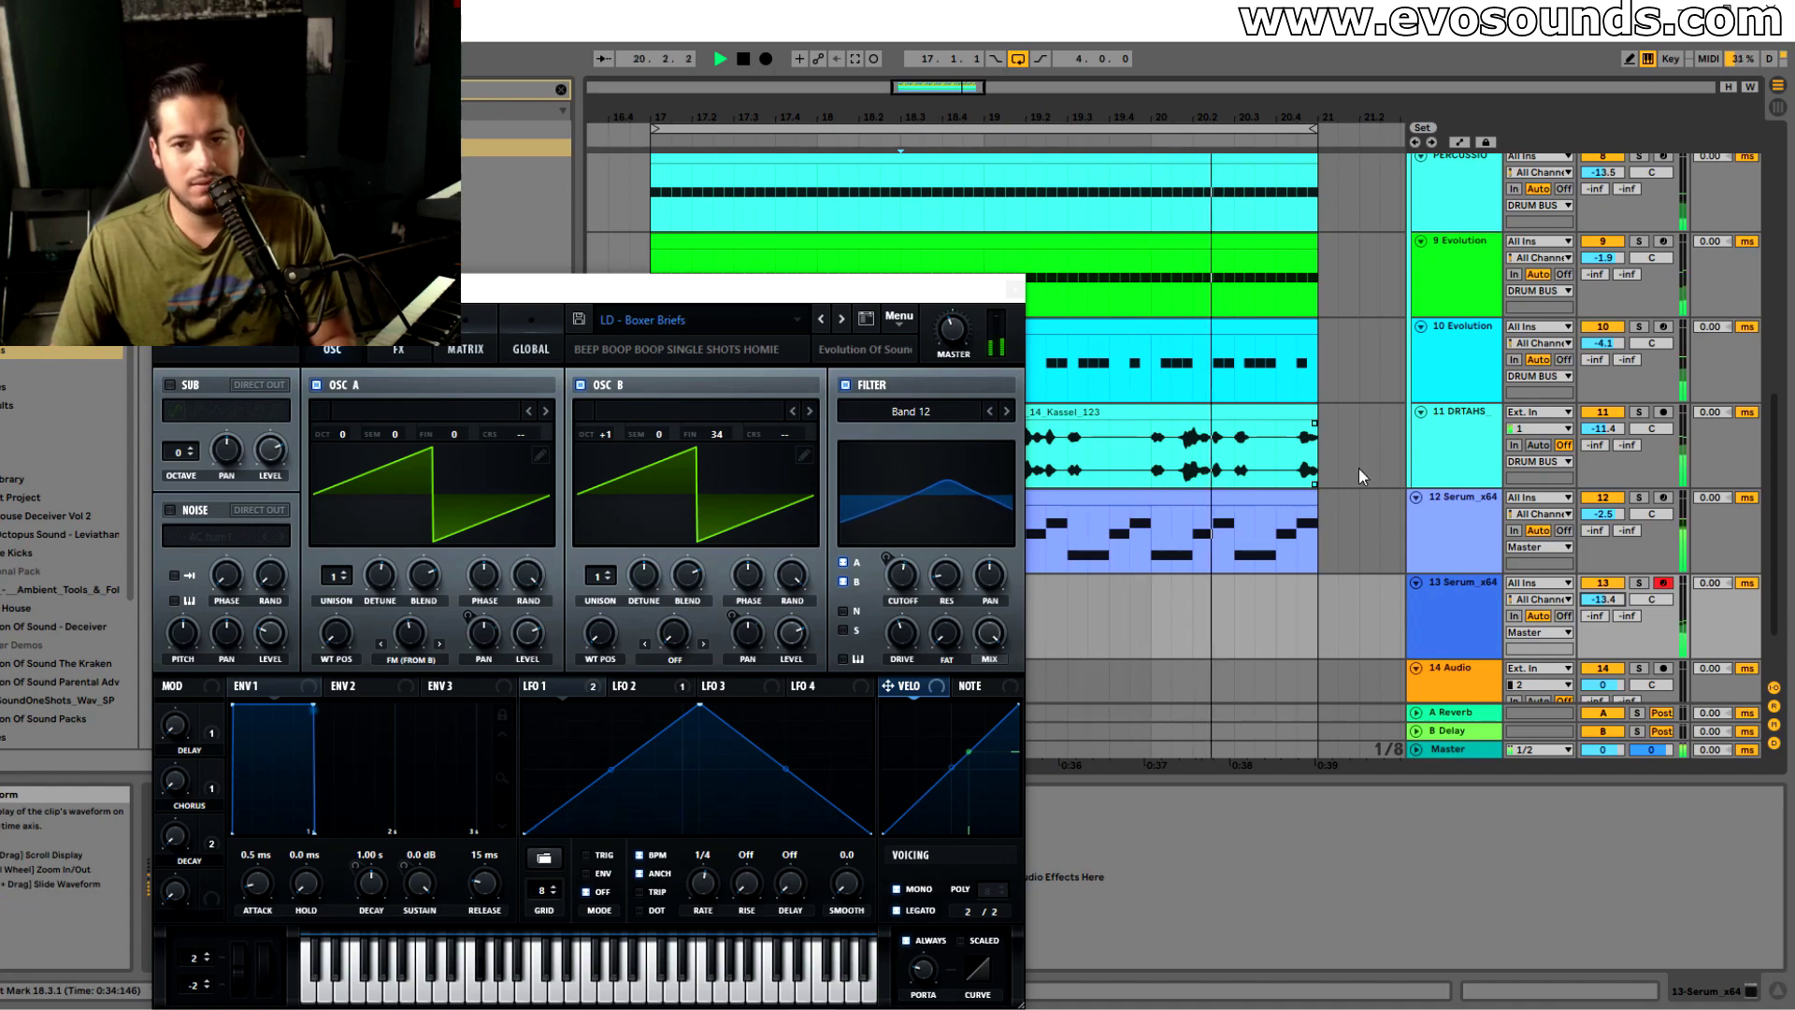
click(840, 322)
click(627, 542)
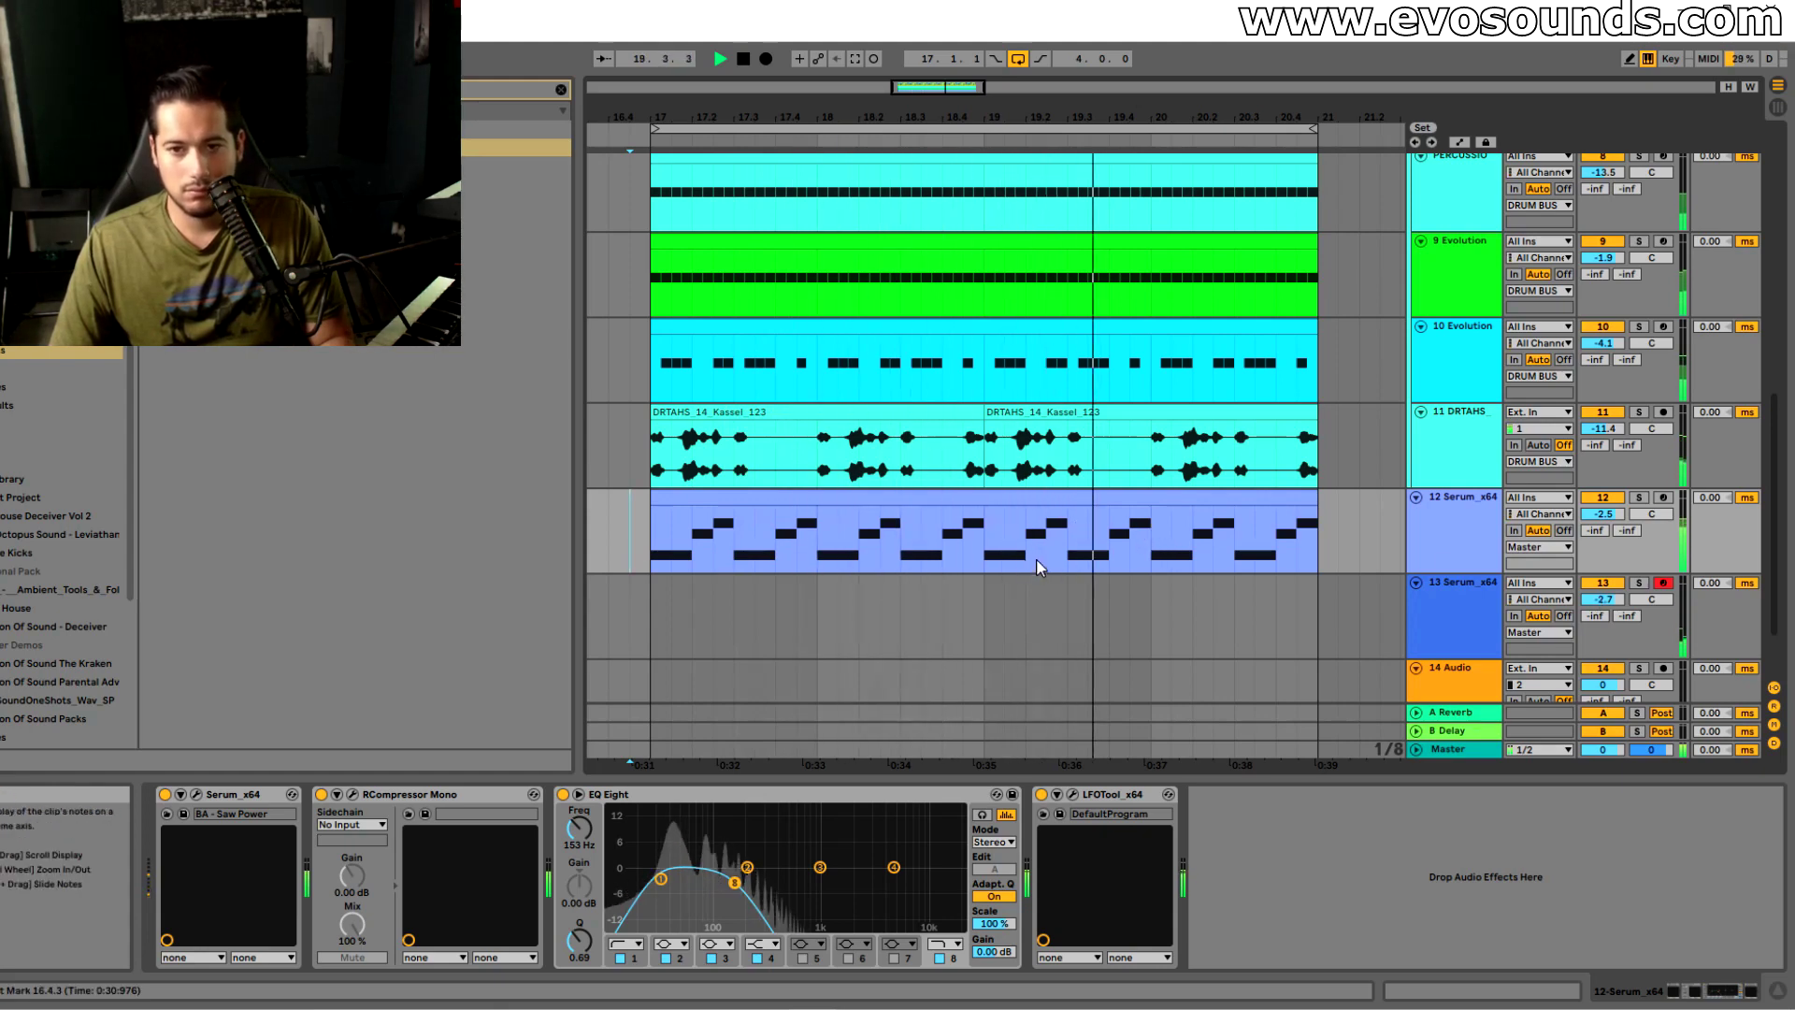
key(space)
Create an empty four-bar MIDI clip from 17.1.1 on the Hot Stab Serum track and set the computer keyboard octave to C3 to D4
drag(669, 617, 1311, 613)
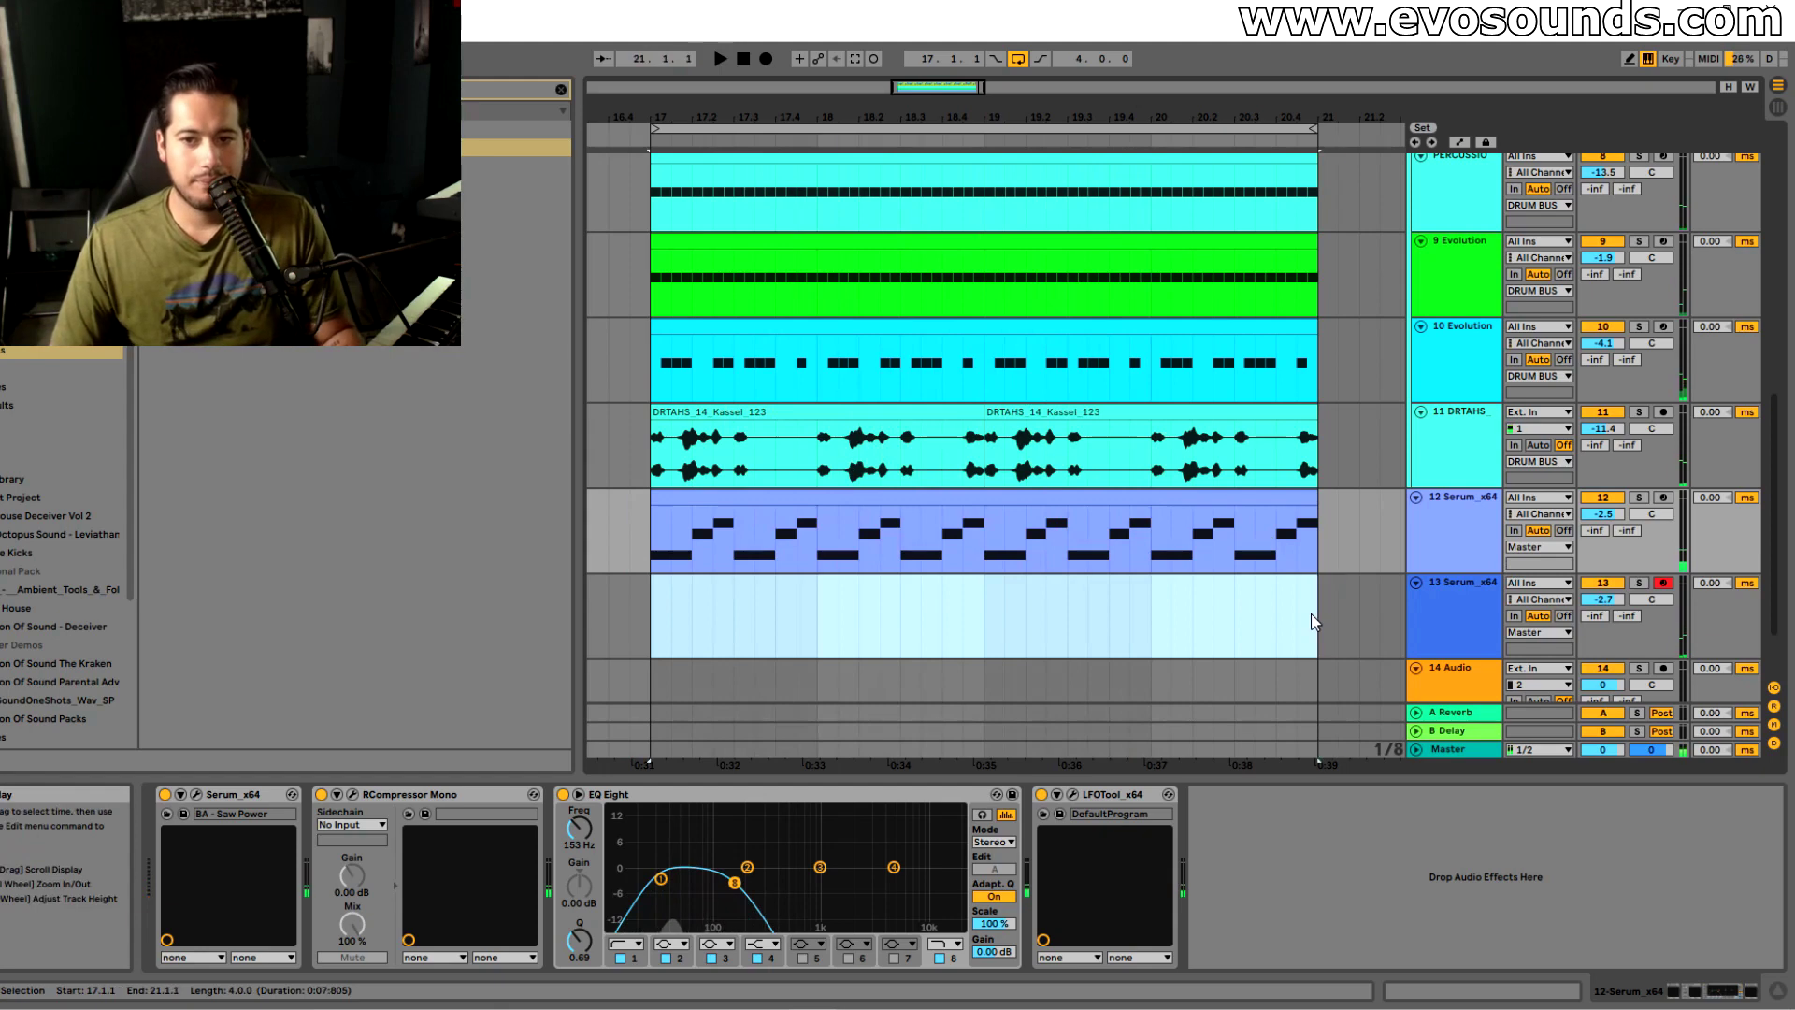
key(ctrl+shift+m)
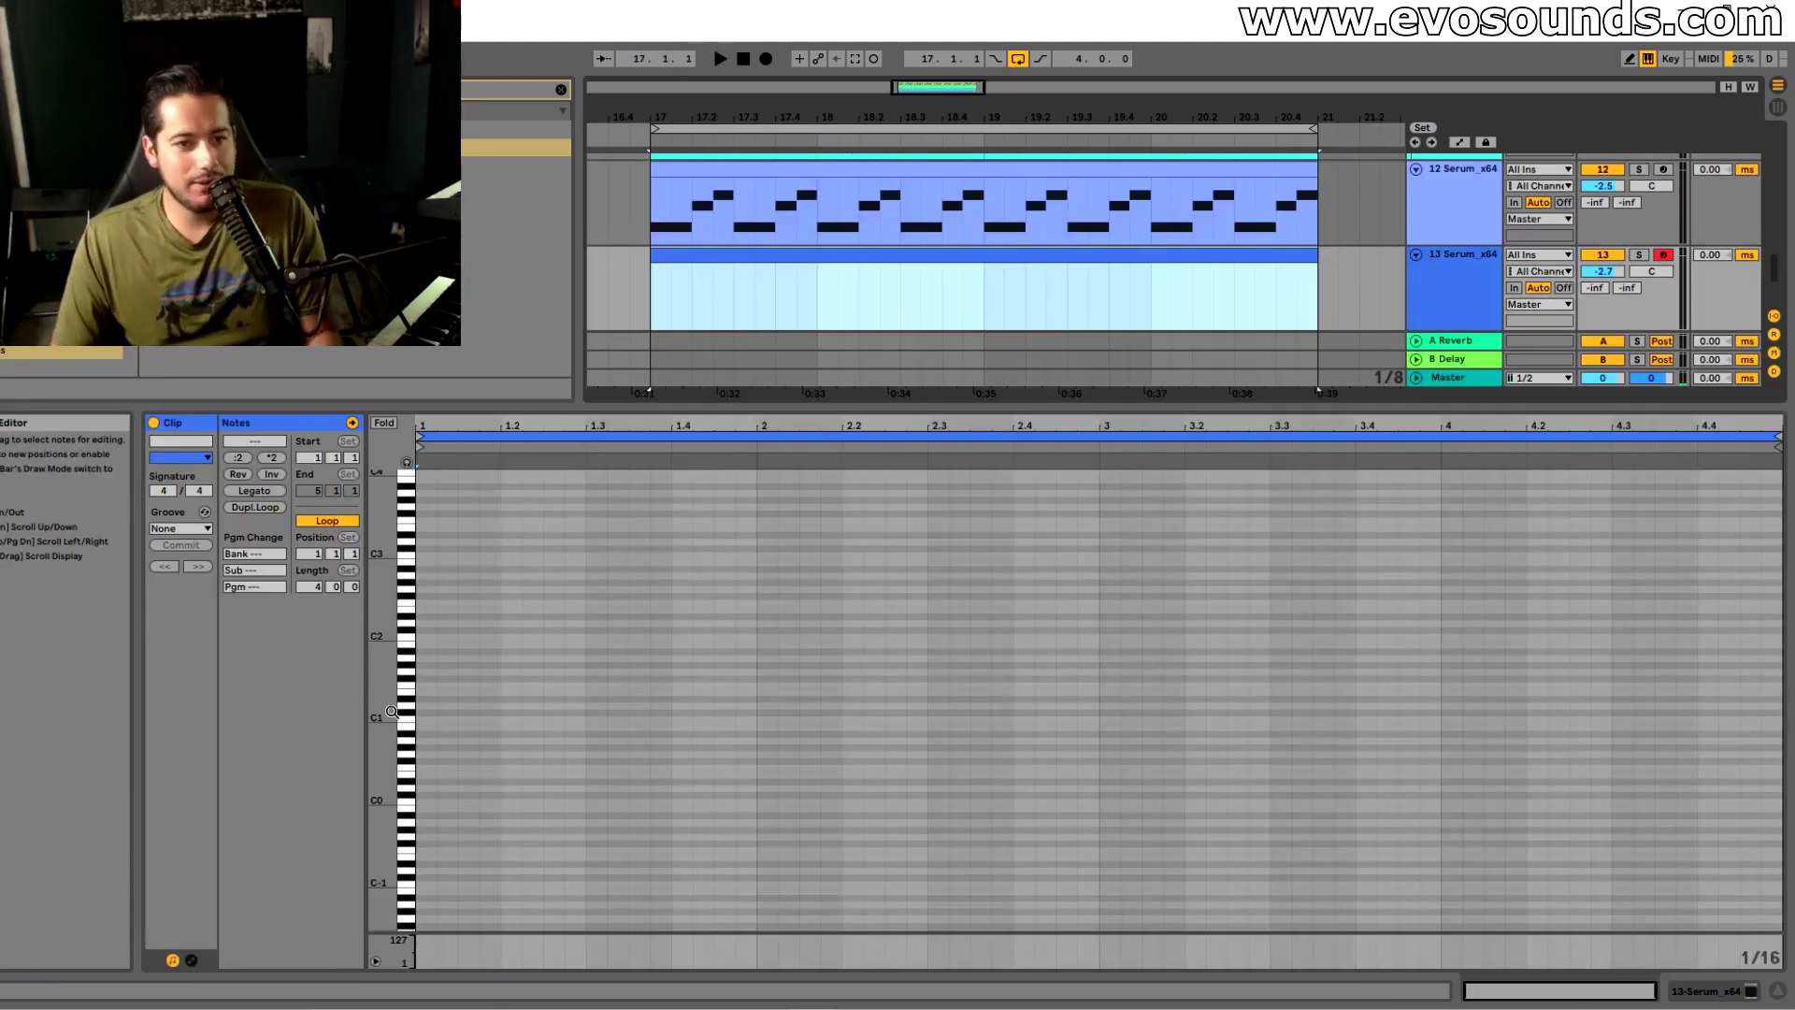
key(x)
key(f)
drag(392, 712, 348, 712)
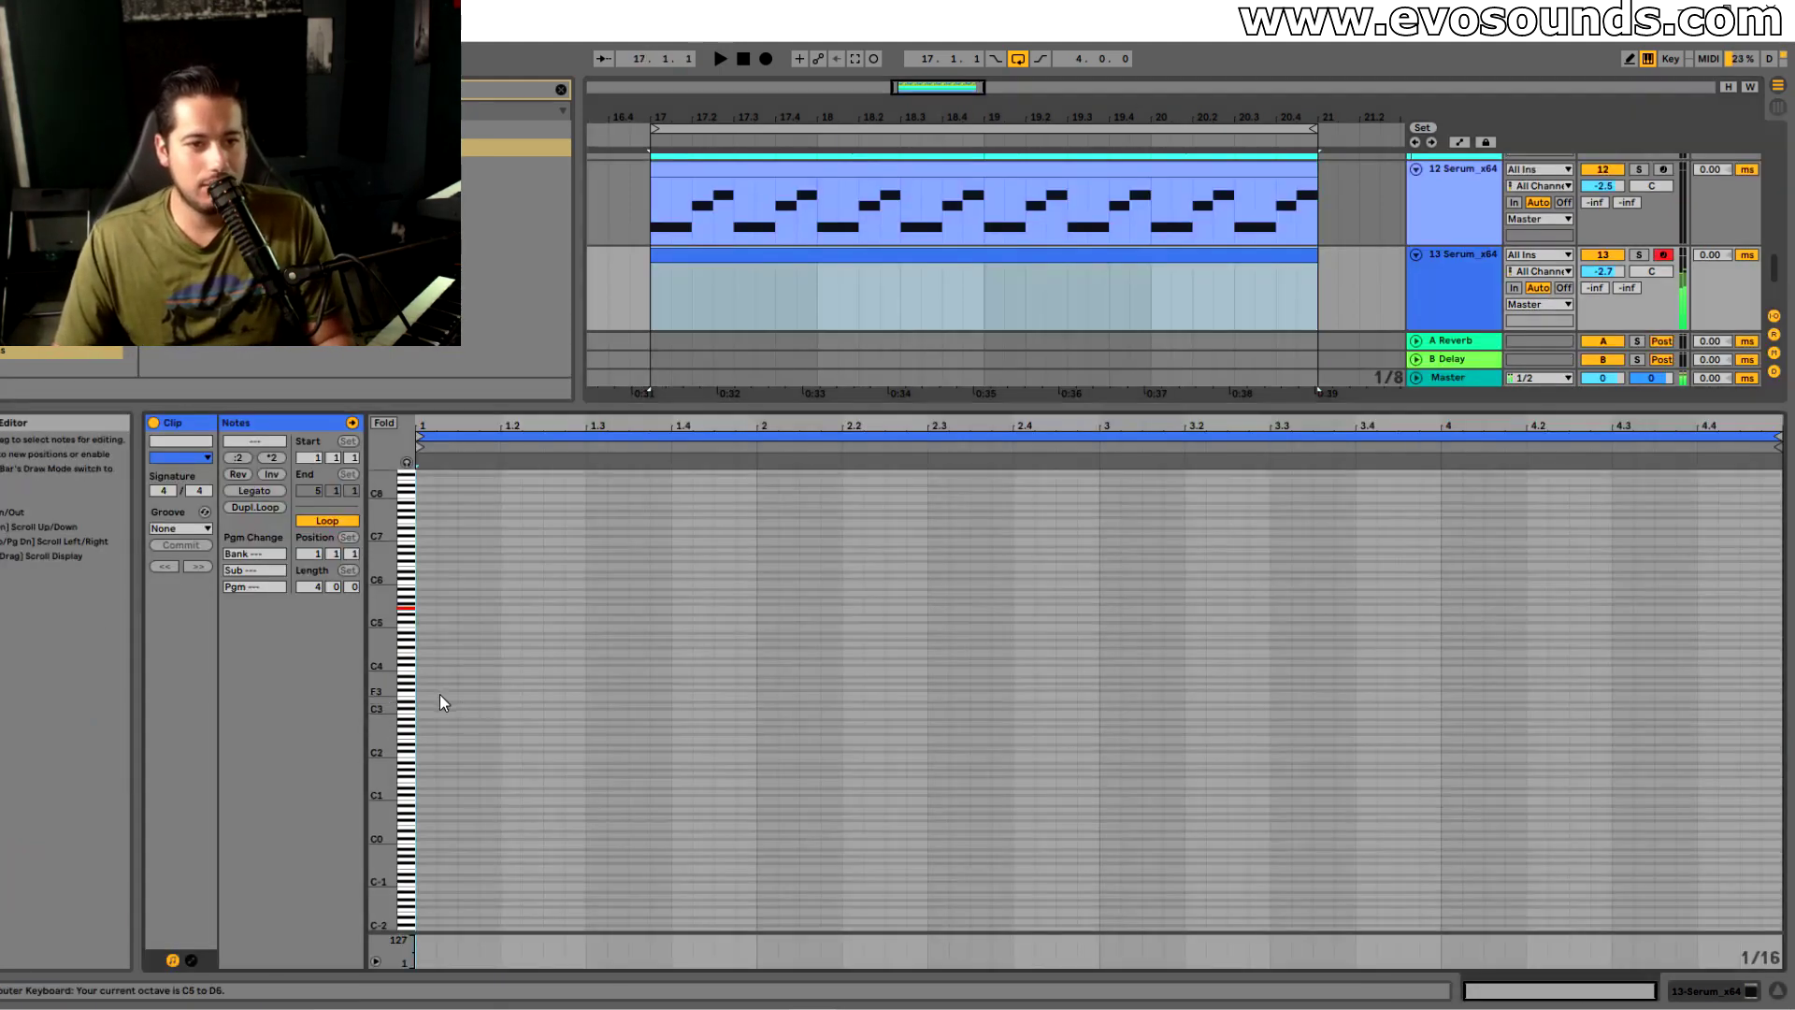
drag(393, 644, 402, 647)
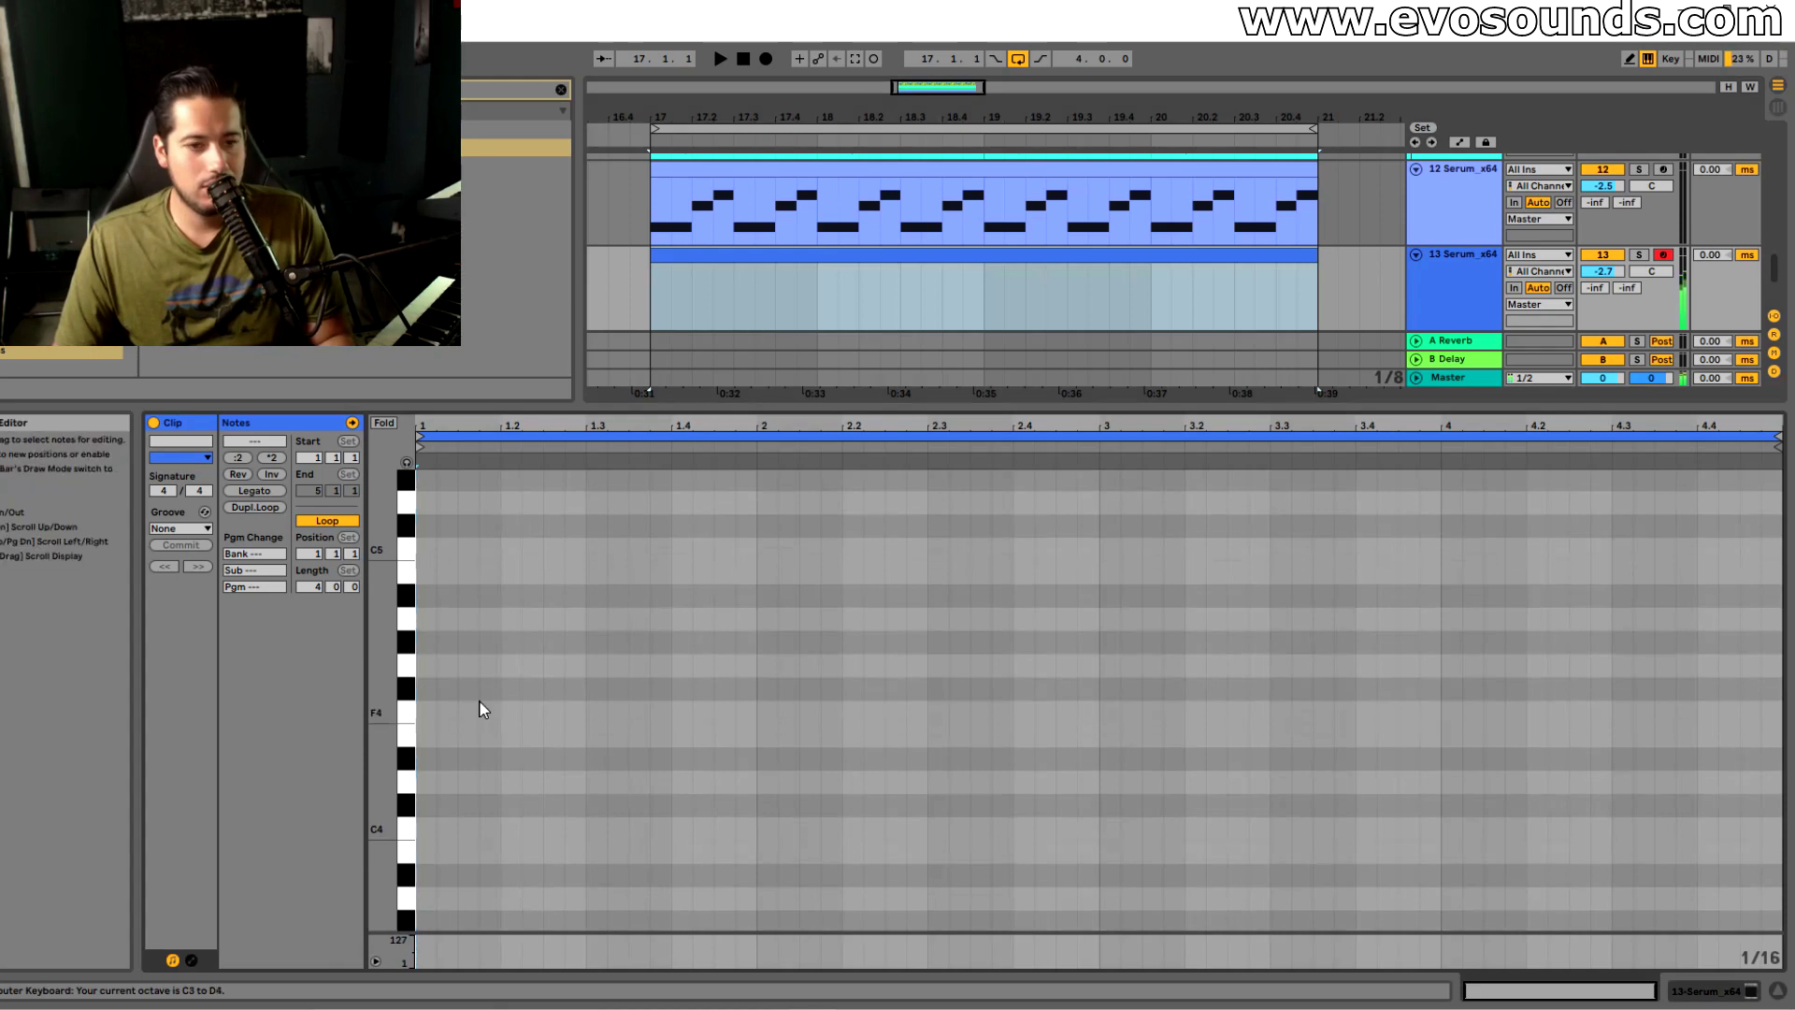
scroll(479, 708, down, 3)
double_click(1455, 281)
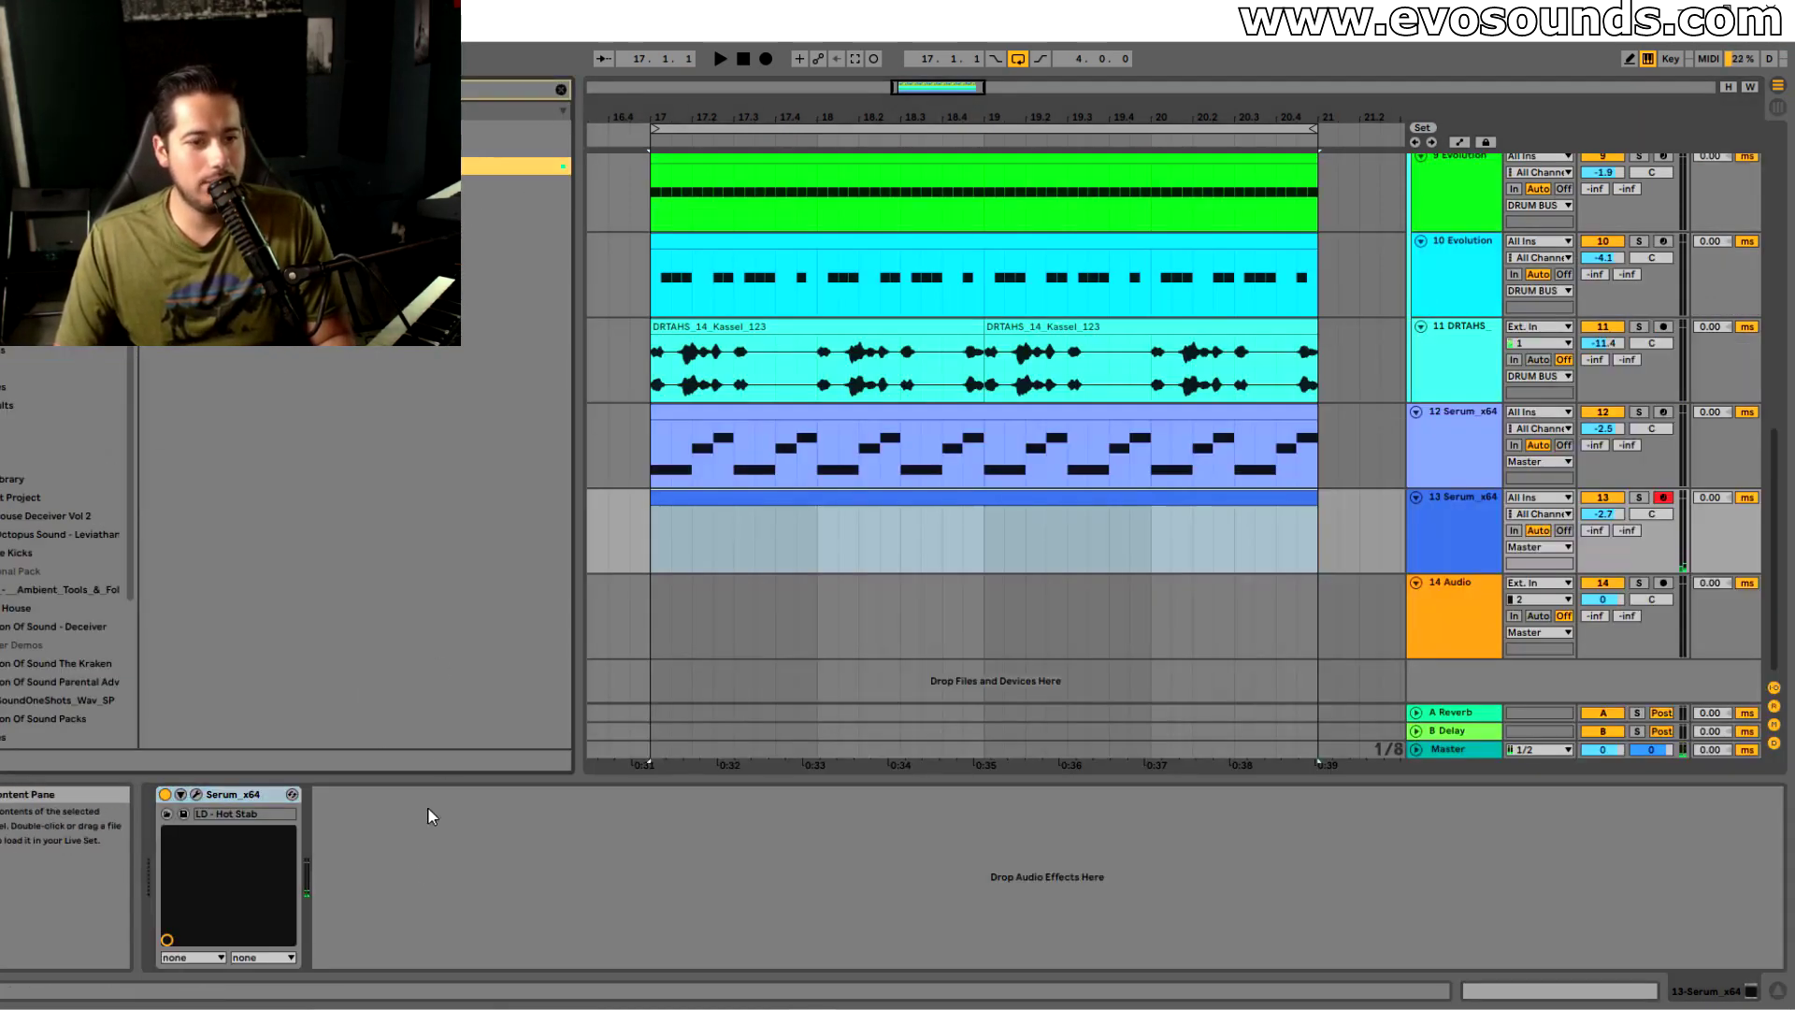
Add EQ Eight to the Hot Stab Serum track and make band 2 a low cut at 400 Hz
key(Return)
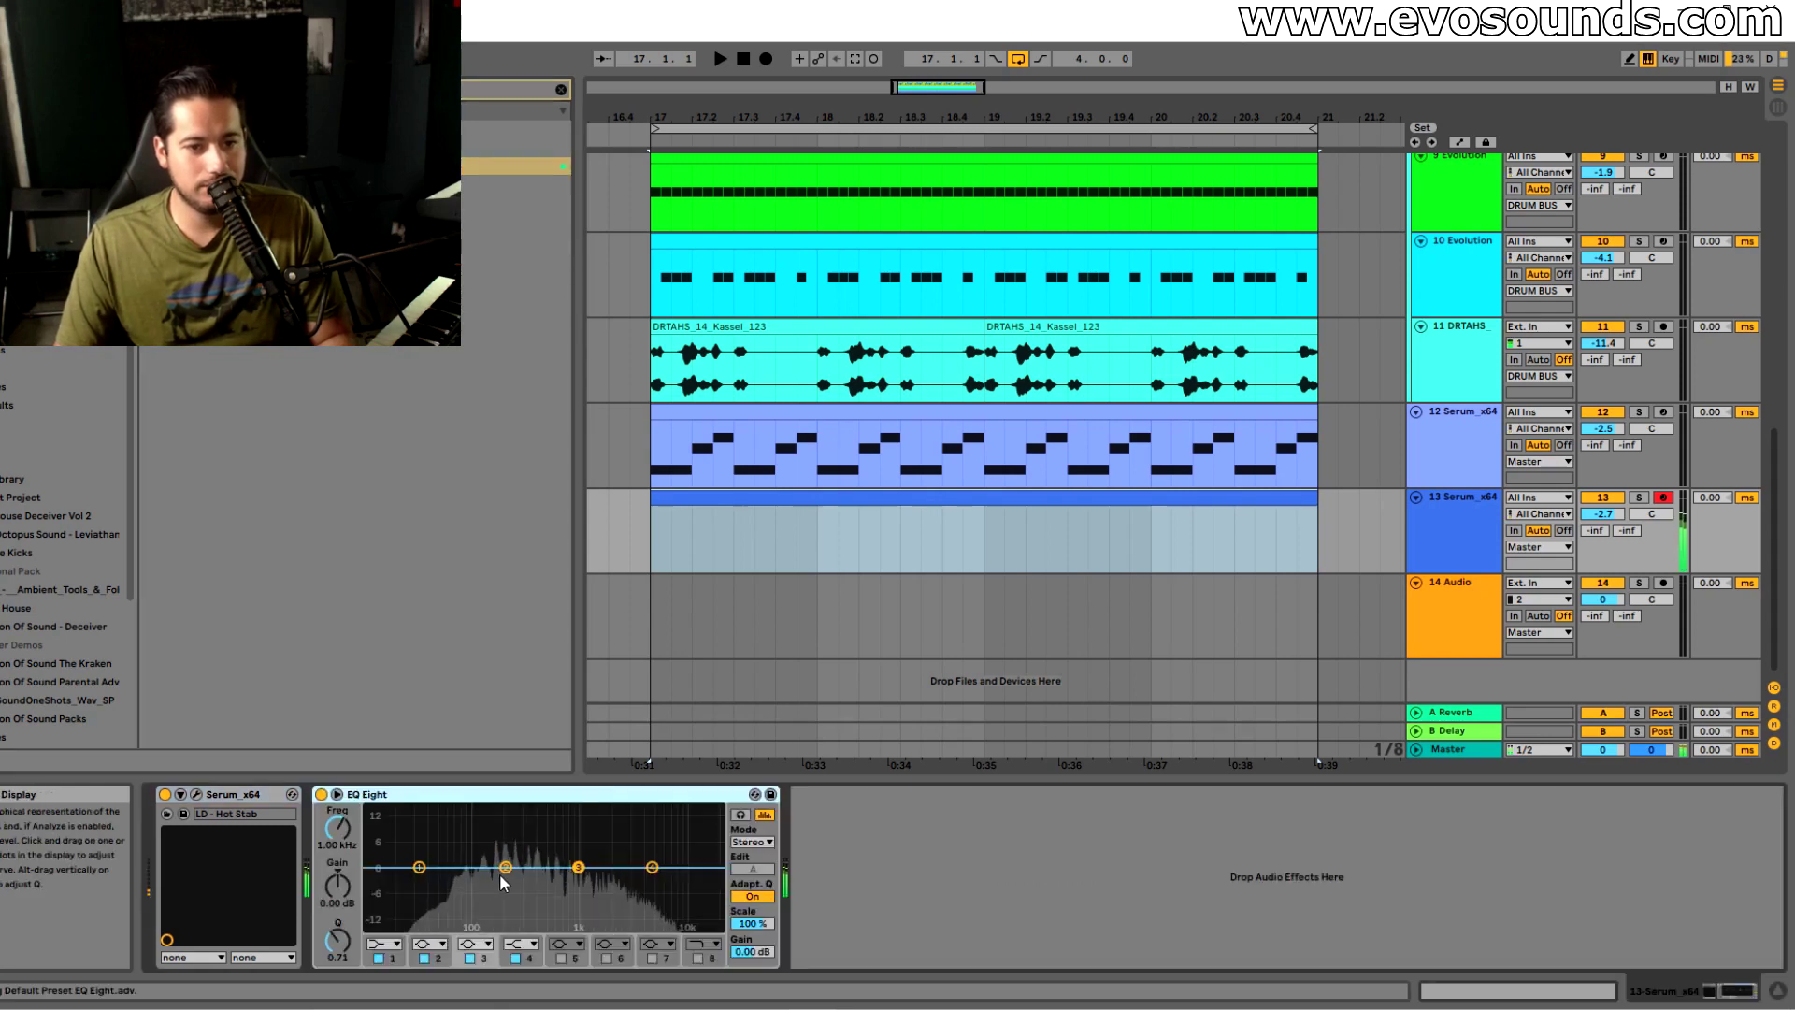
click(429, 943)
click(429, 845)
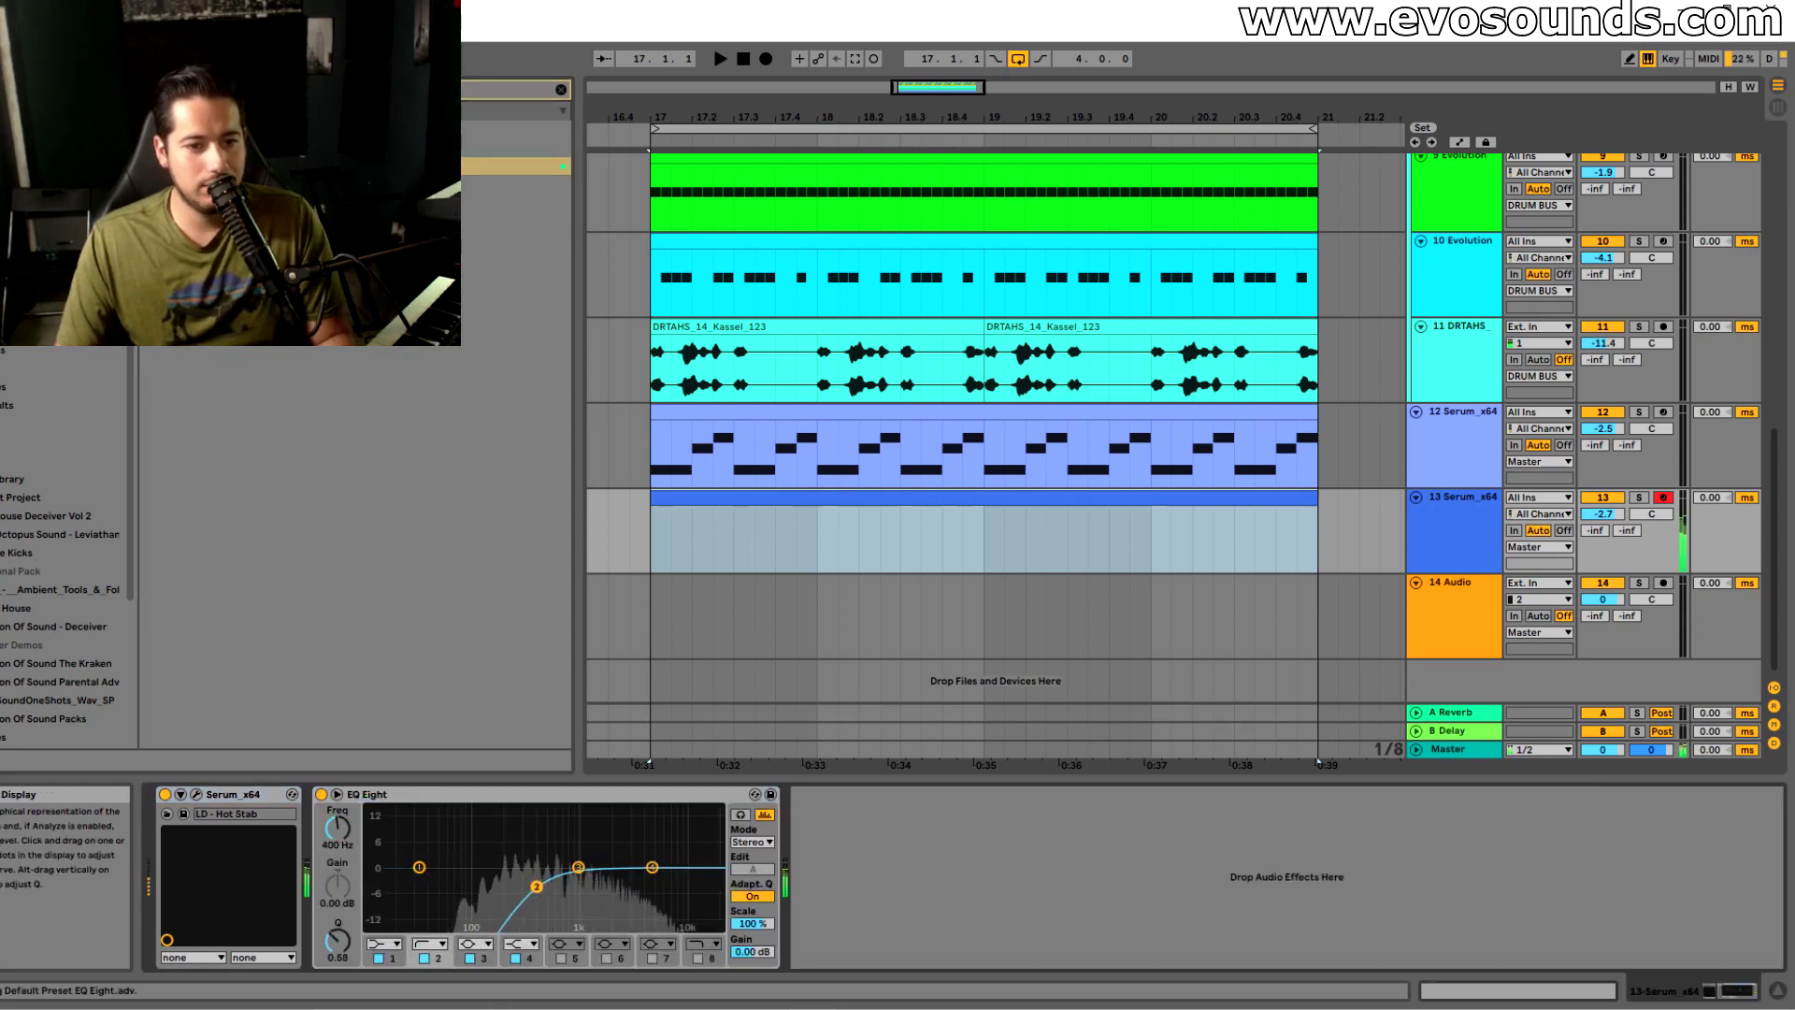
Enter three short F3 notes in the first bar of the Hot Stab clip and repeat them through all four bars
double_click(714, 501)
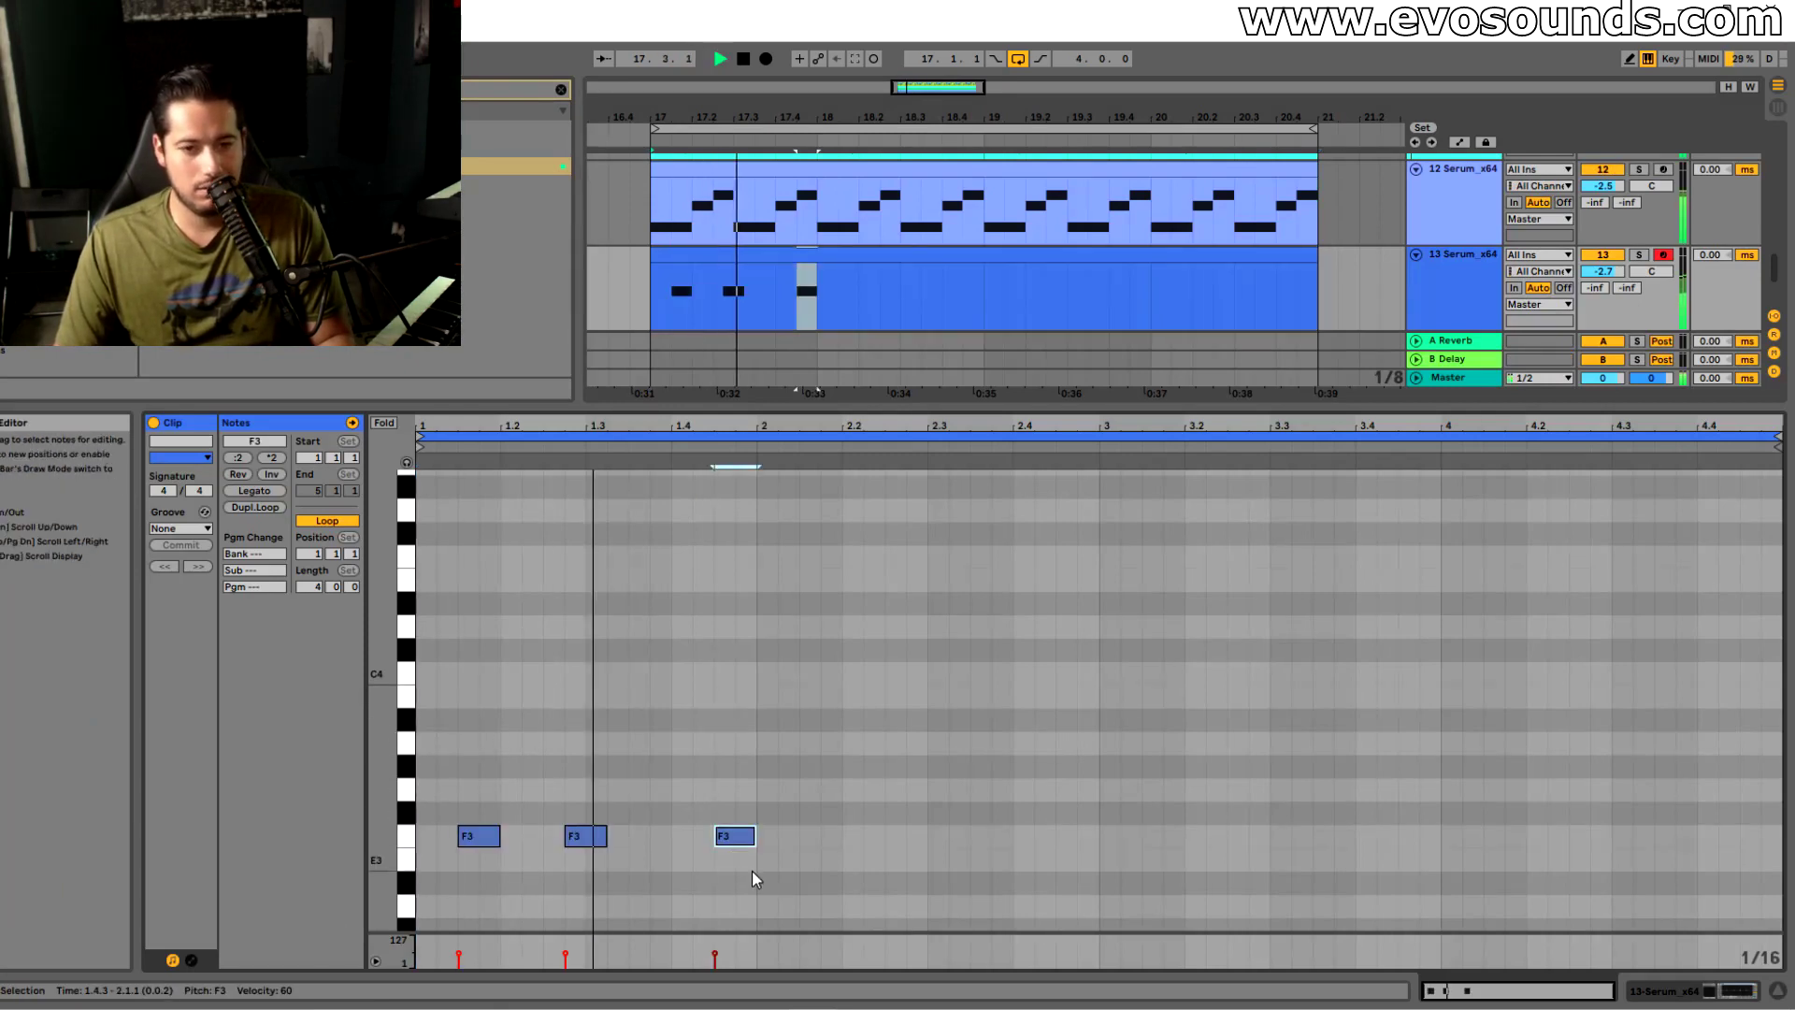
key(ctrl+a)
key(ctrl+d)
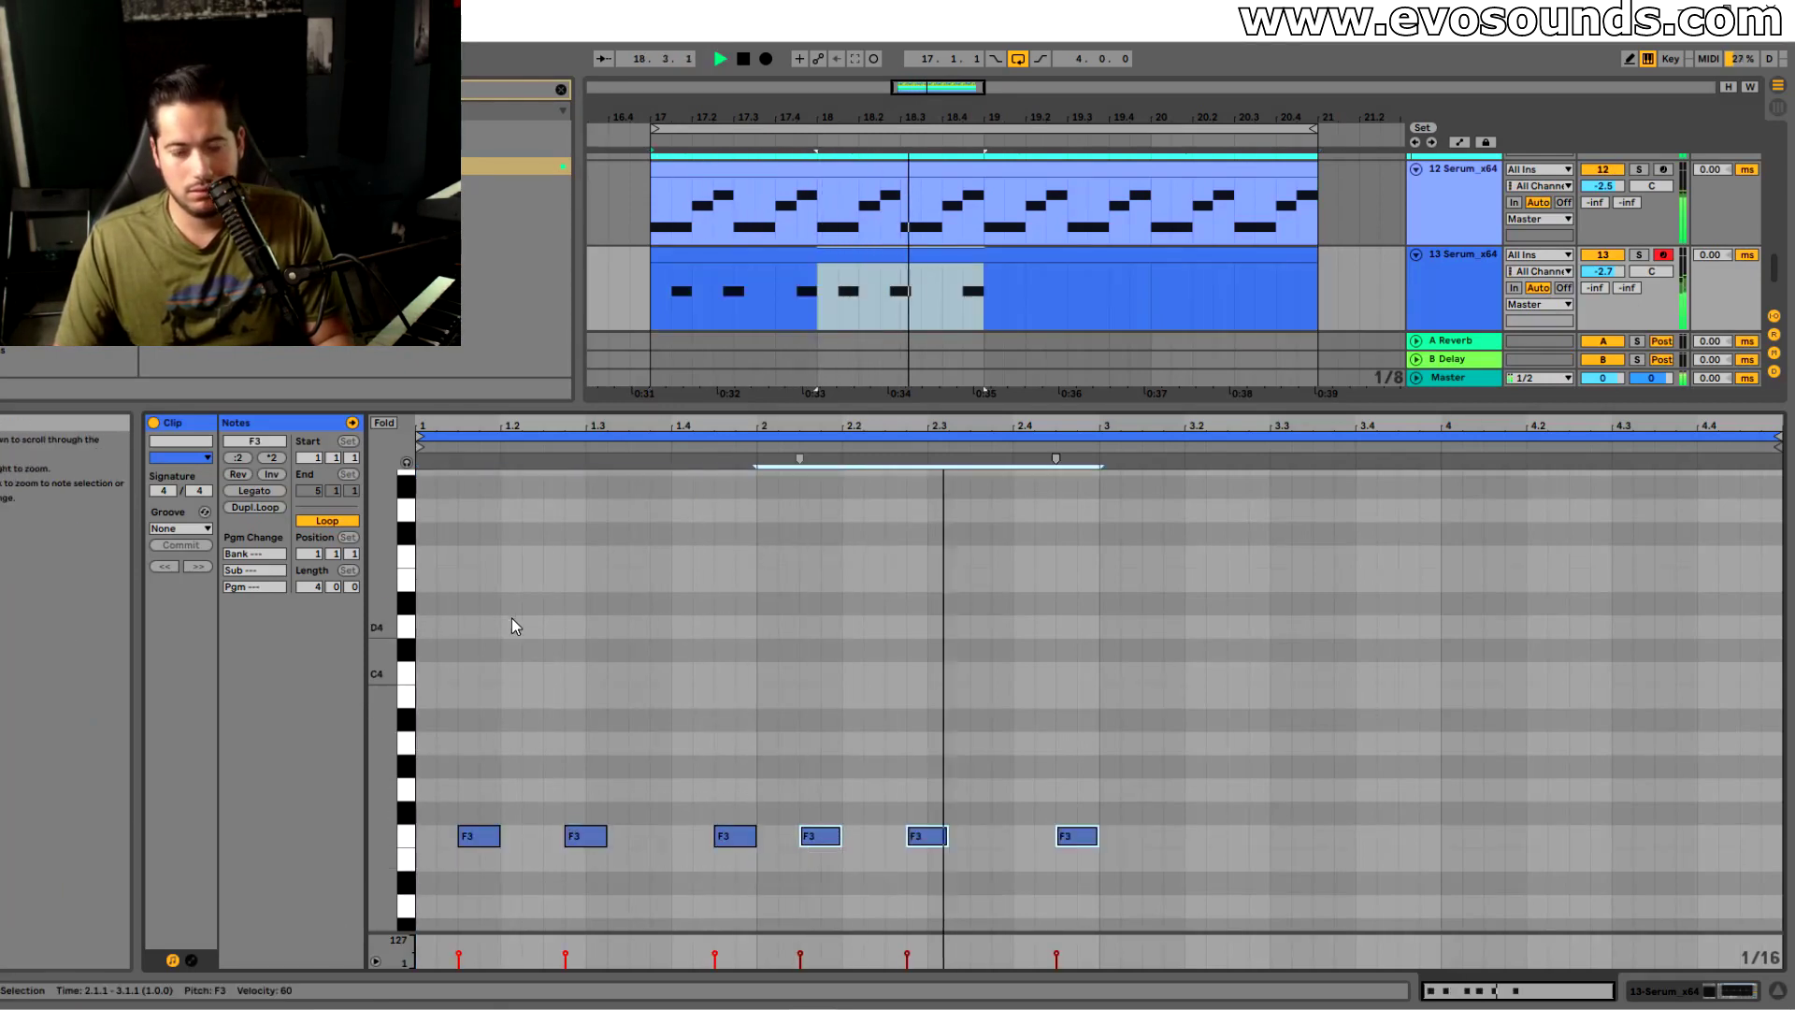
key(ctrl+d)
key(ctrl+d)
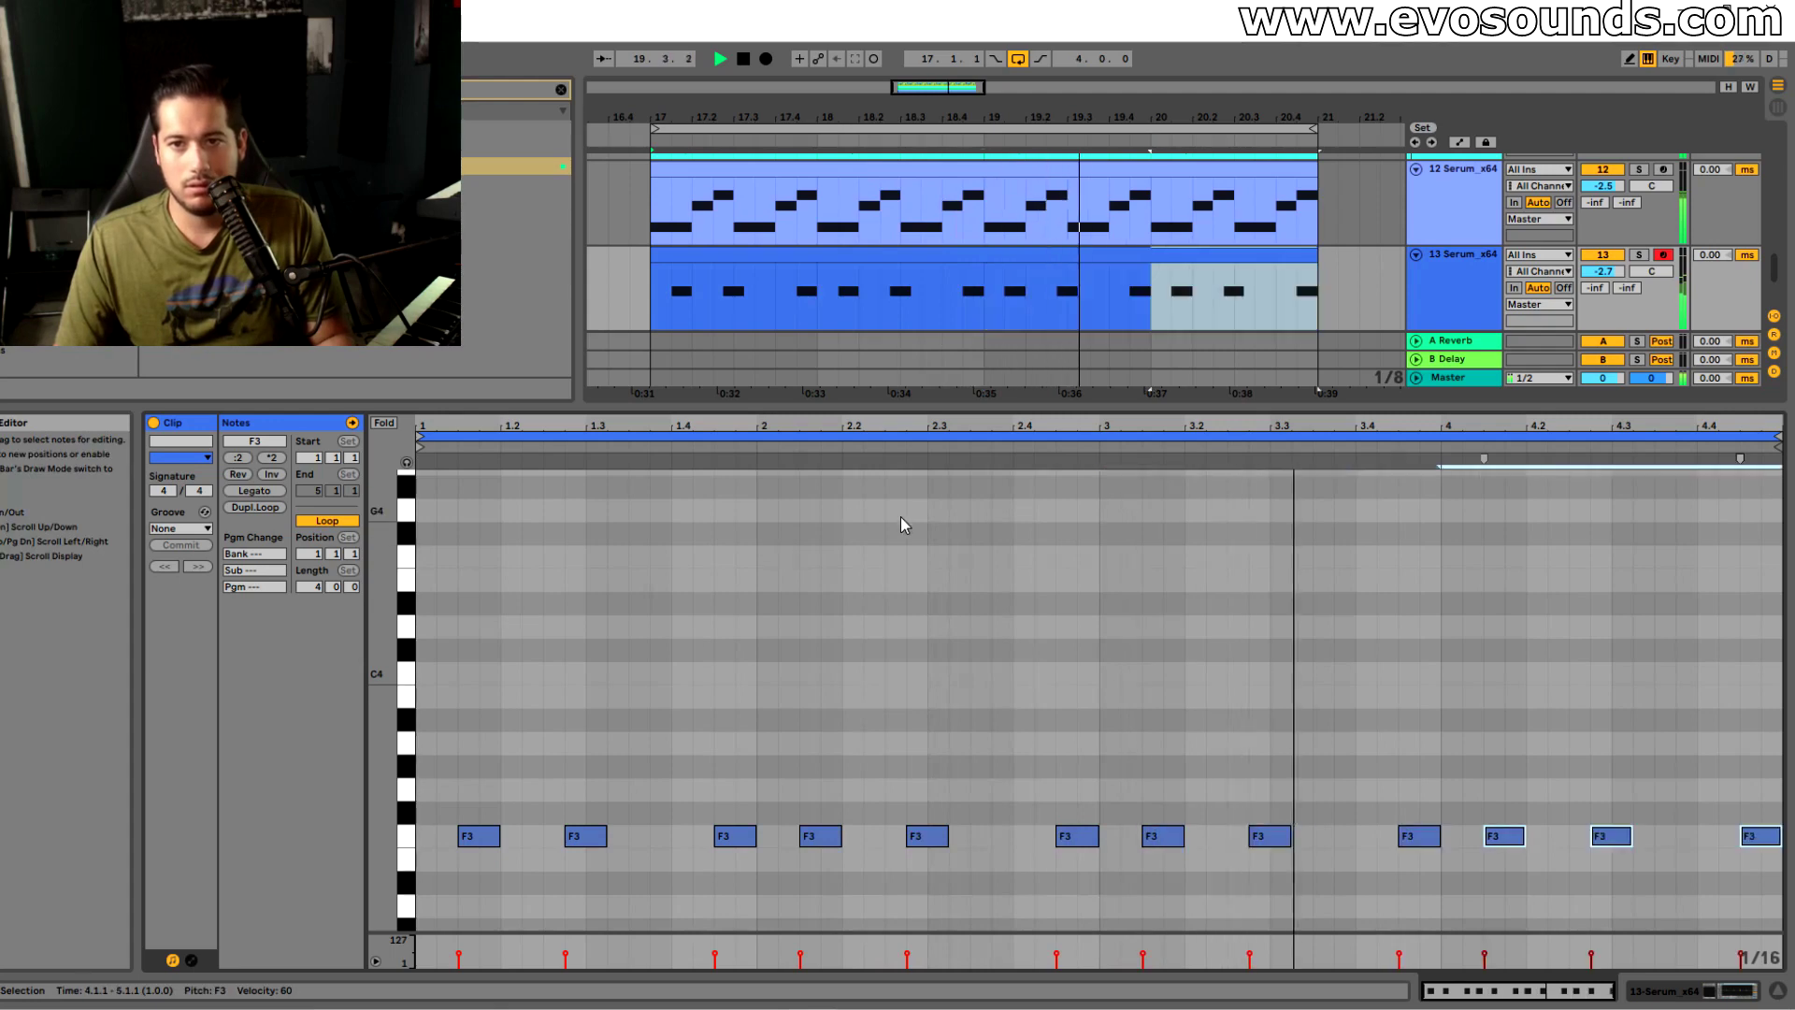
Transpose all notes in the Hot Stab clip up one octave to F4 and play the loop
key(space)
drag(433, 893, 1788, 489)
key(shift+Up)
key(space)
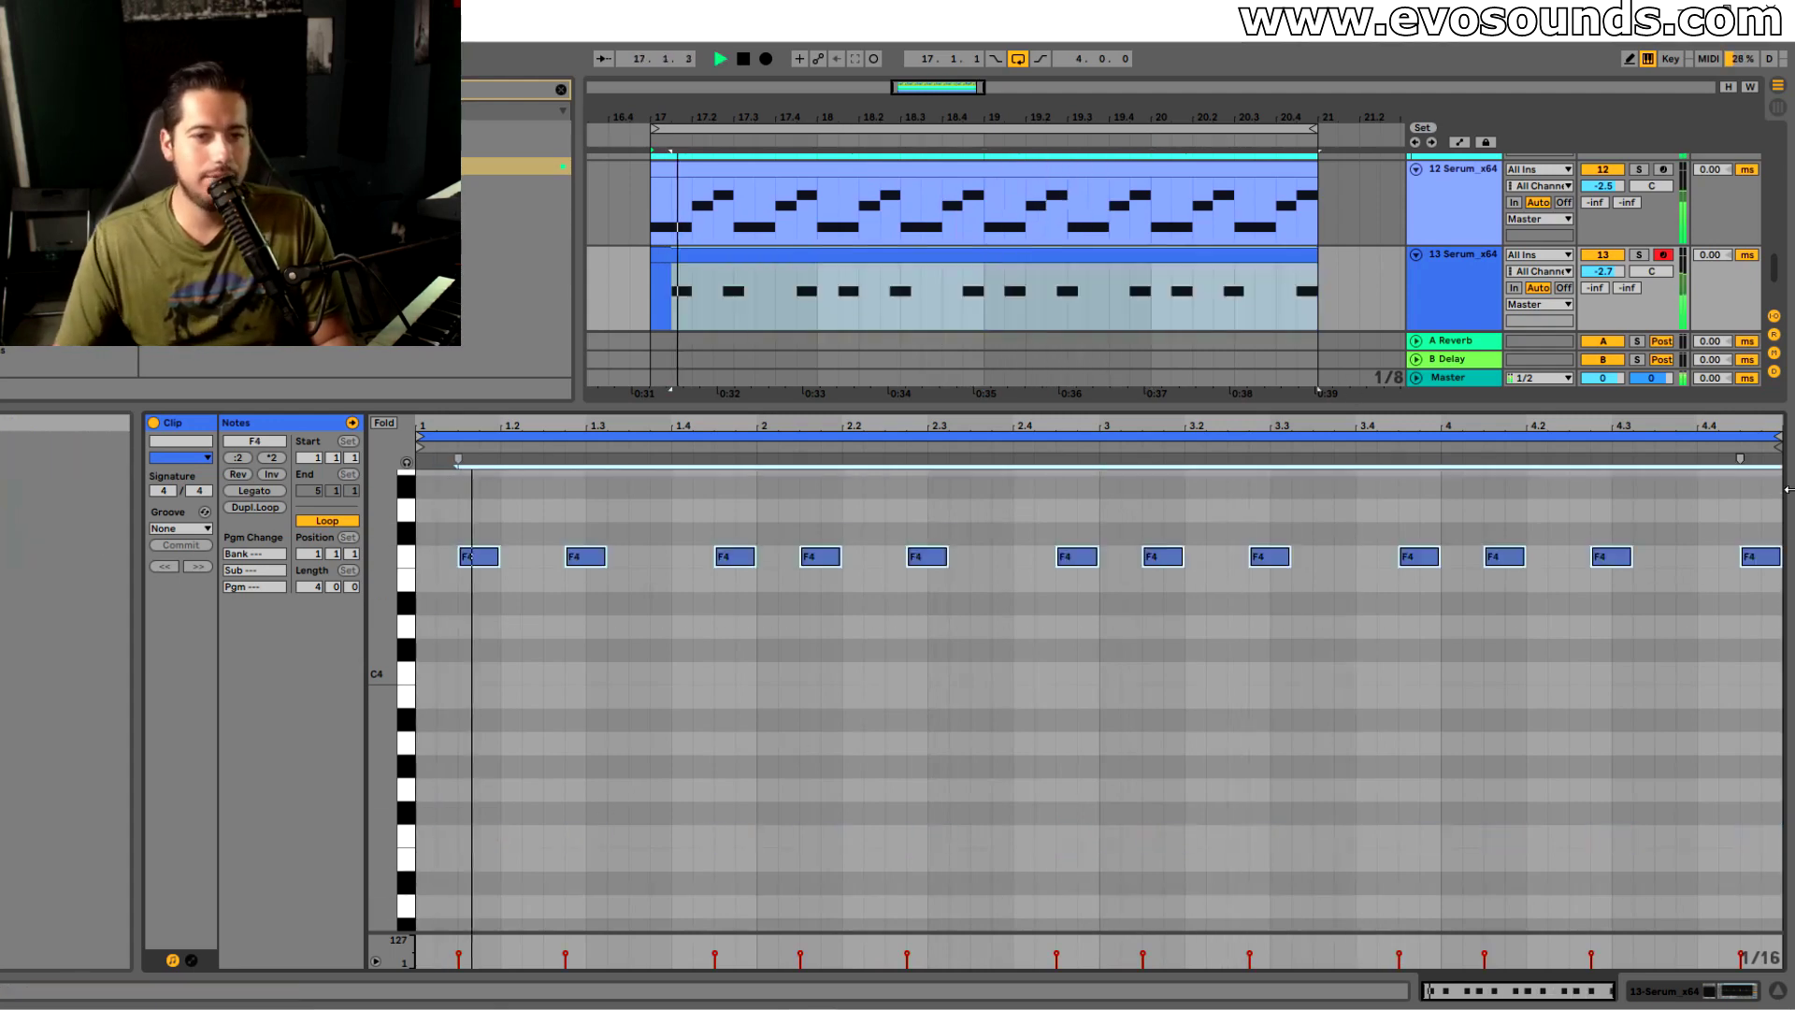
Lower the stab track to -7.8 dB and boost EQ Eight's high shelf by 3.35 dB at 1.53 kHz
drag(1603, 272, 1603, 297)
double_click(1479, 284)
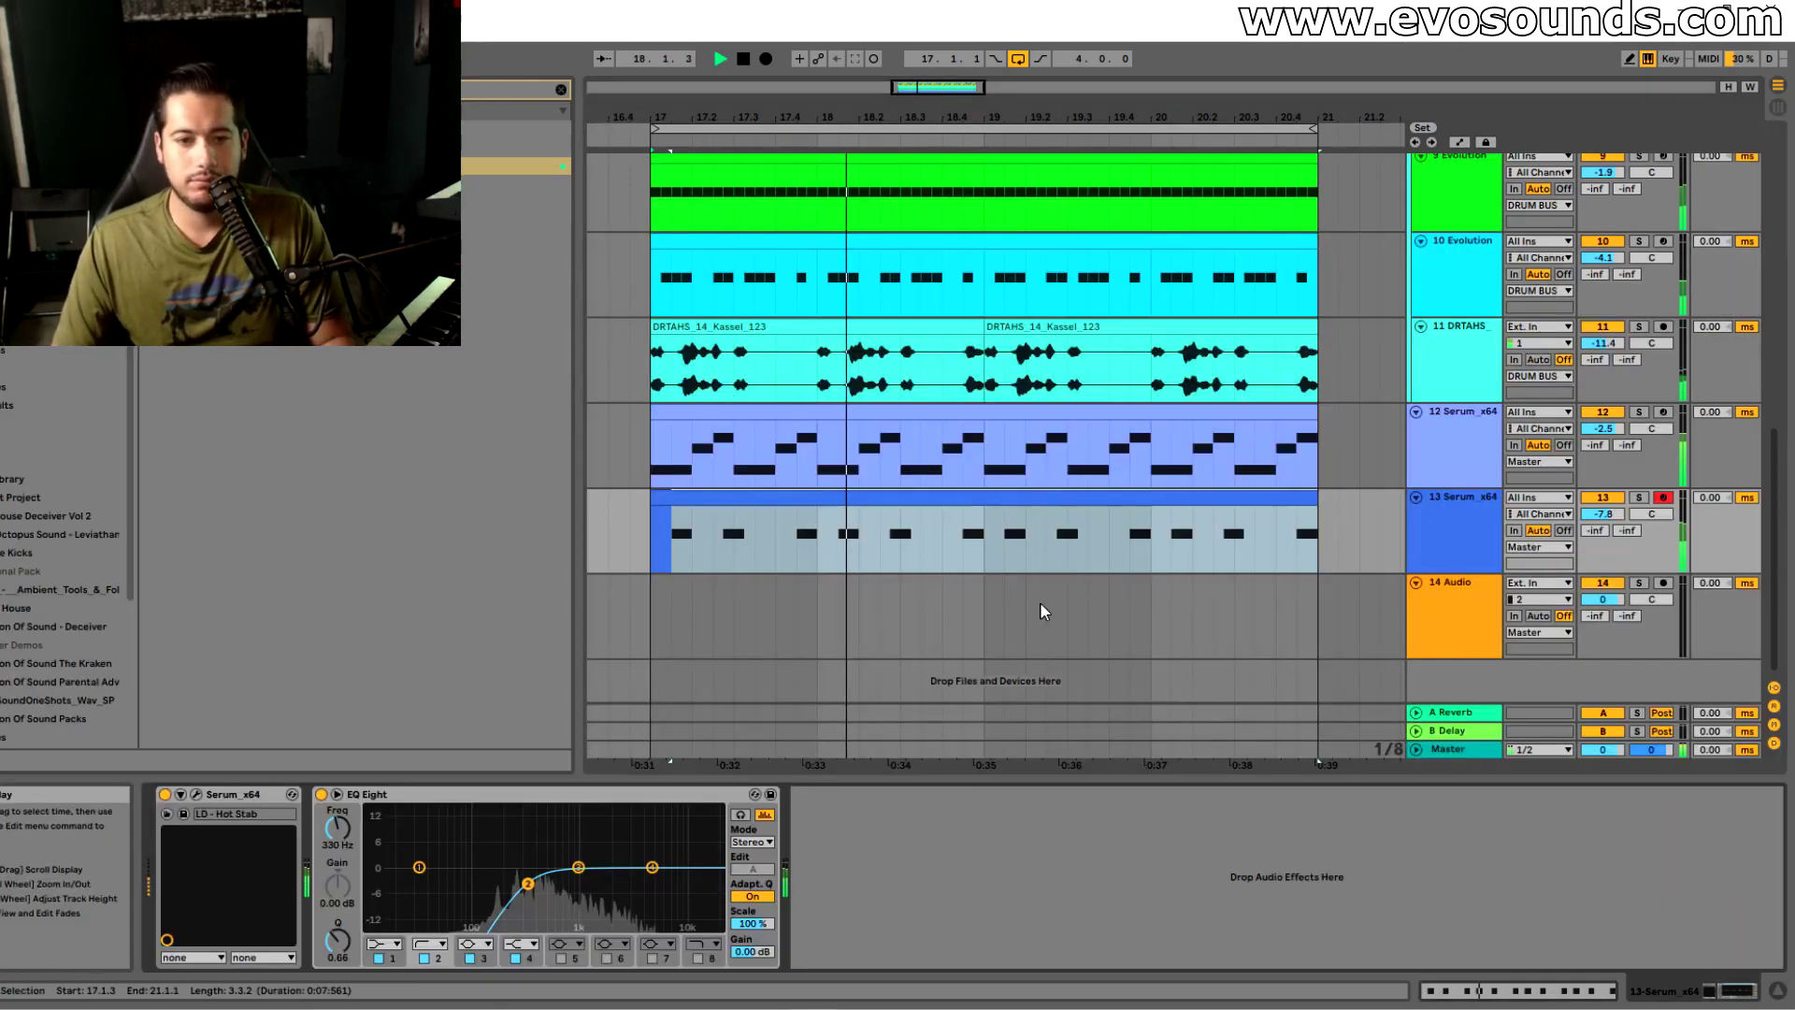
drag(651, 868, 597, 855)
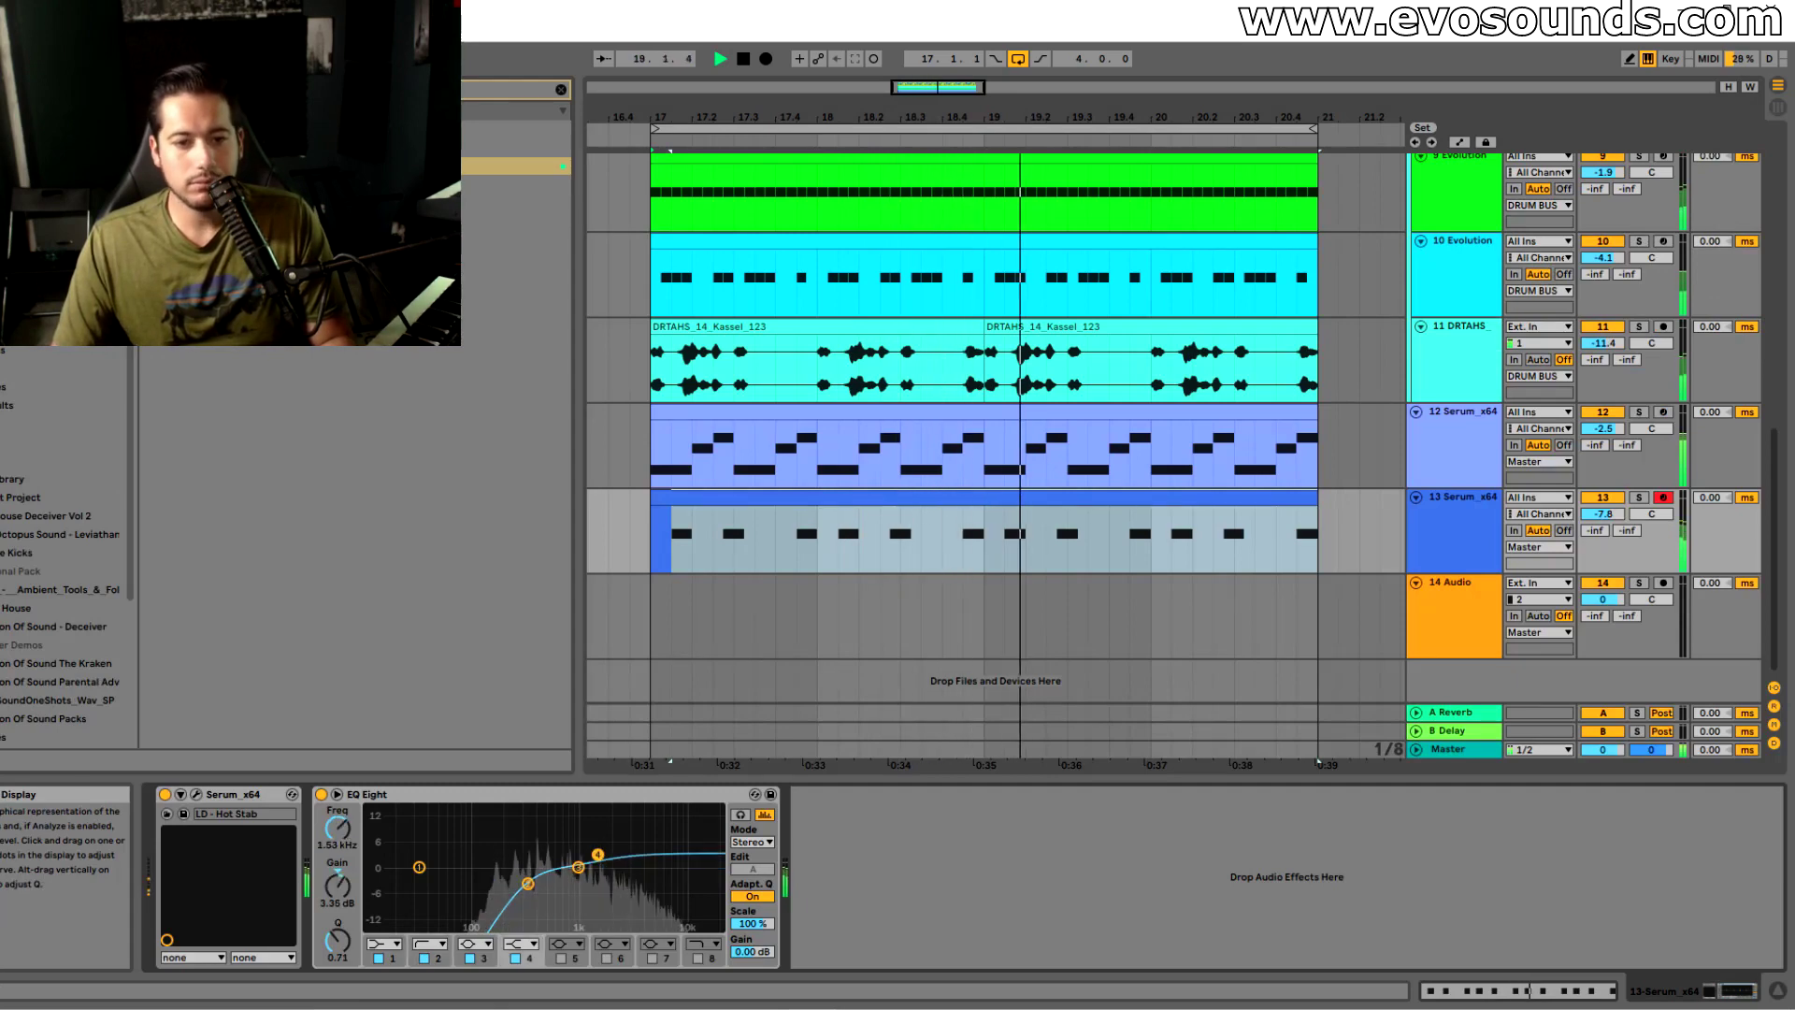
Change the stab track's Serum preset to LD - Tech Background and stretch the first F3 note across the four-bar clip
click(196, 795)
click(1640, 498)
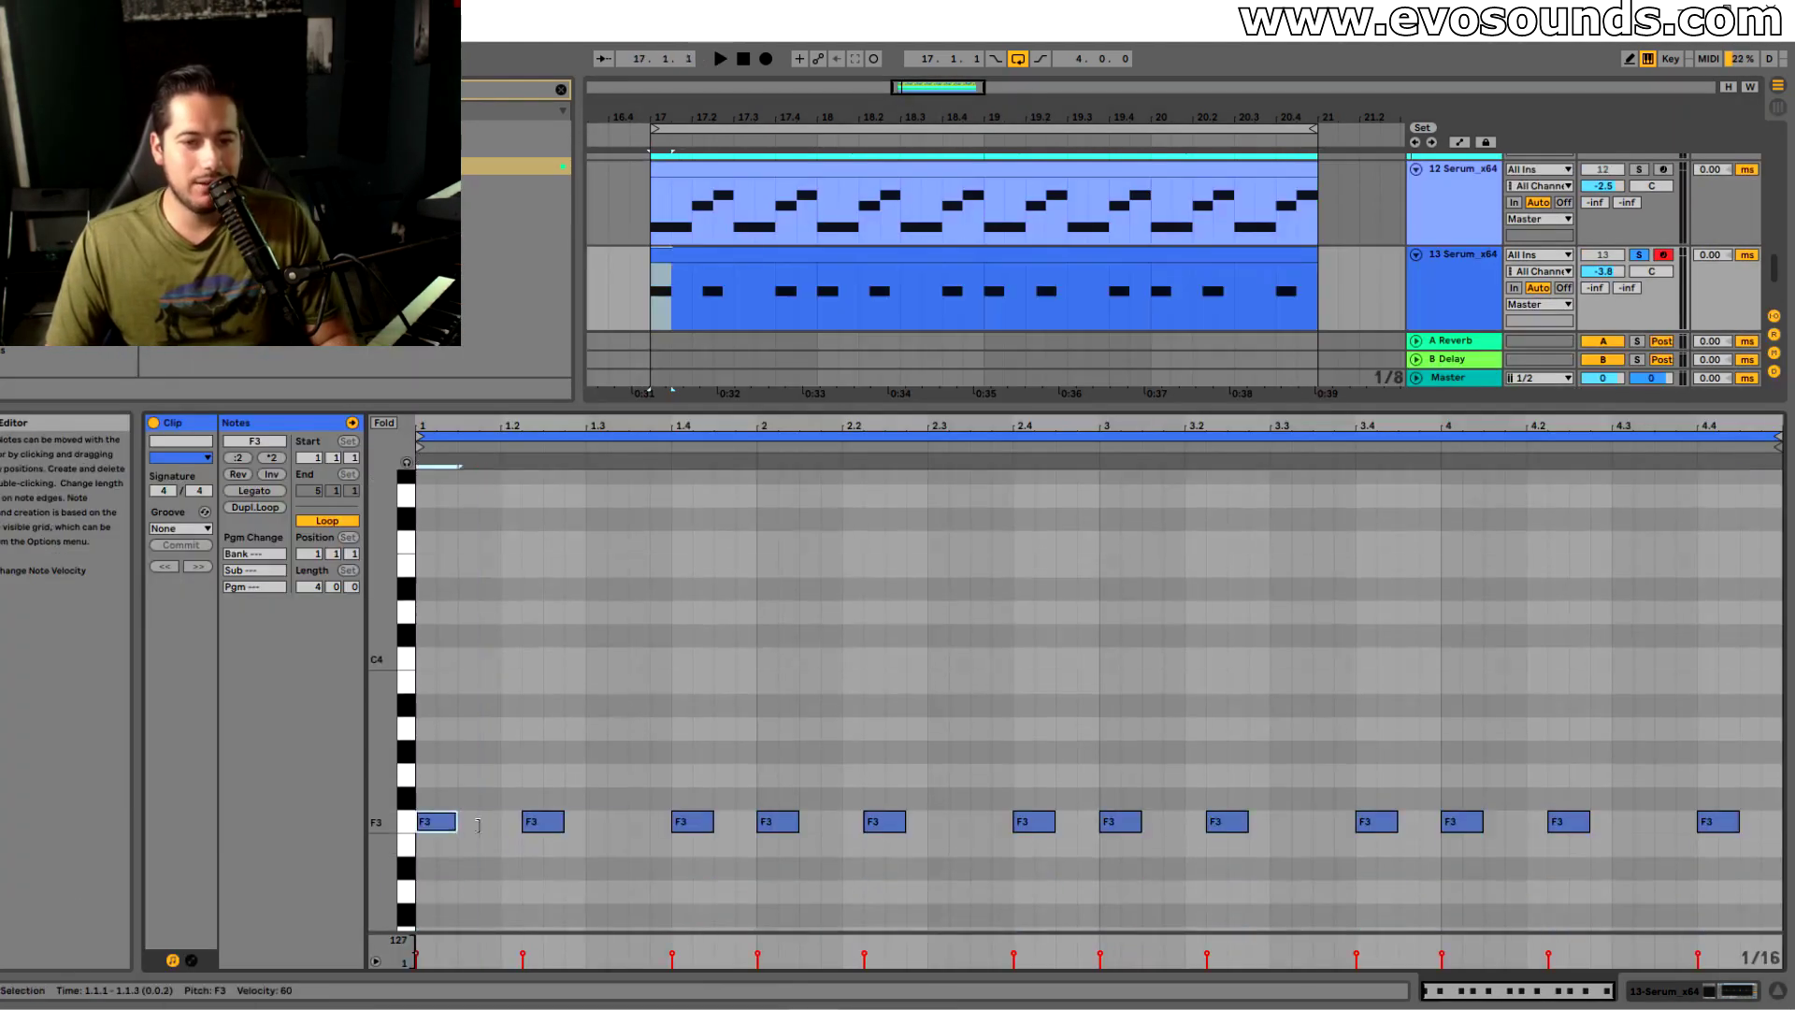
drag(460, 821, 1781, 821)
Transpose the sustained note down an octave to F2 and set the track's volume to -15.7 dB in playback
drag(1603, 272, 1603, 309)
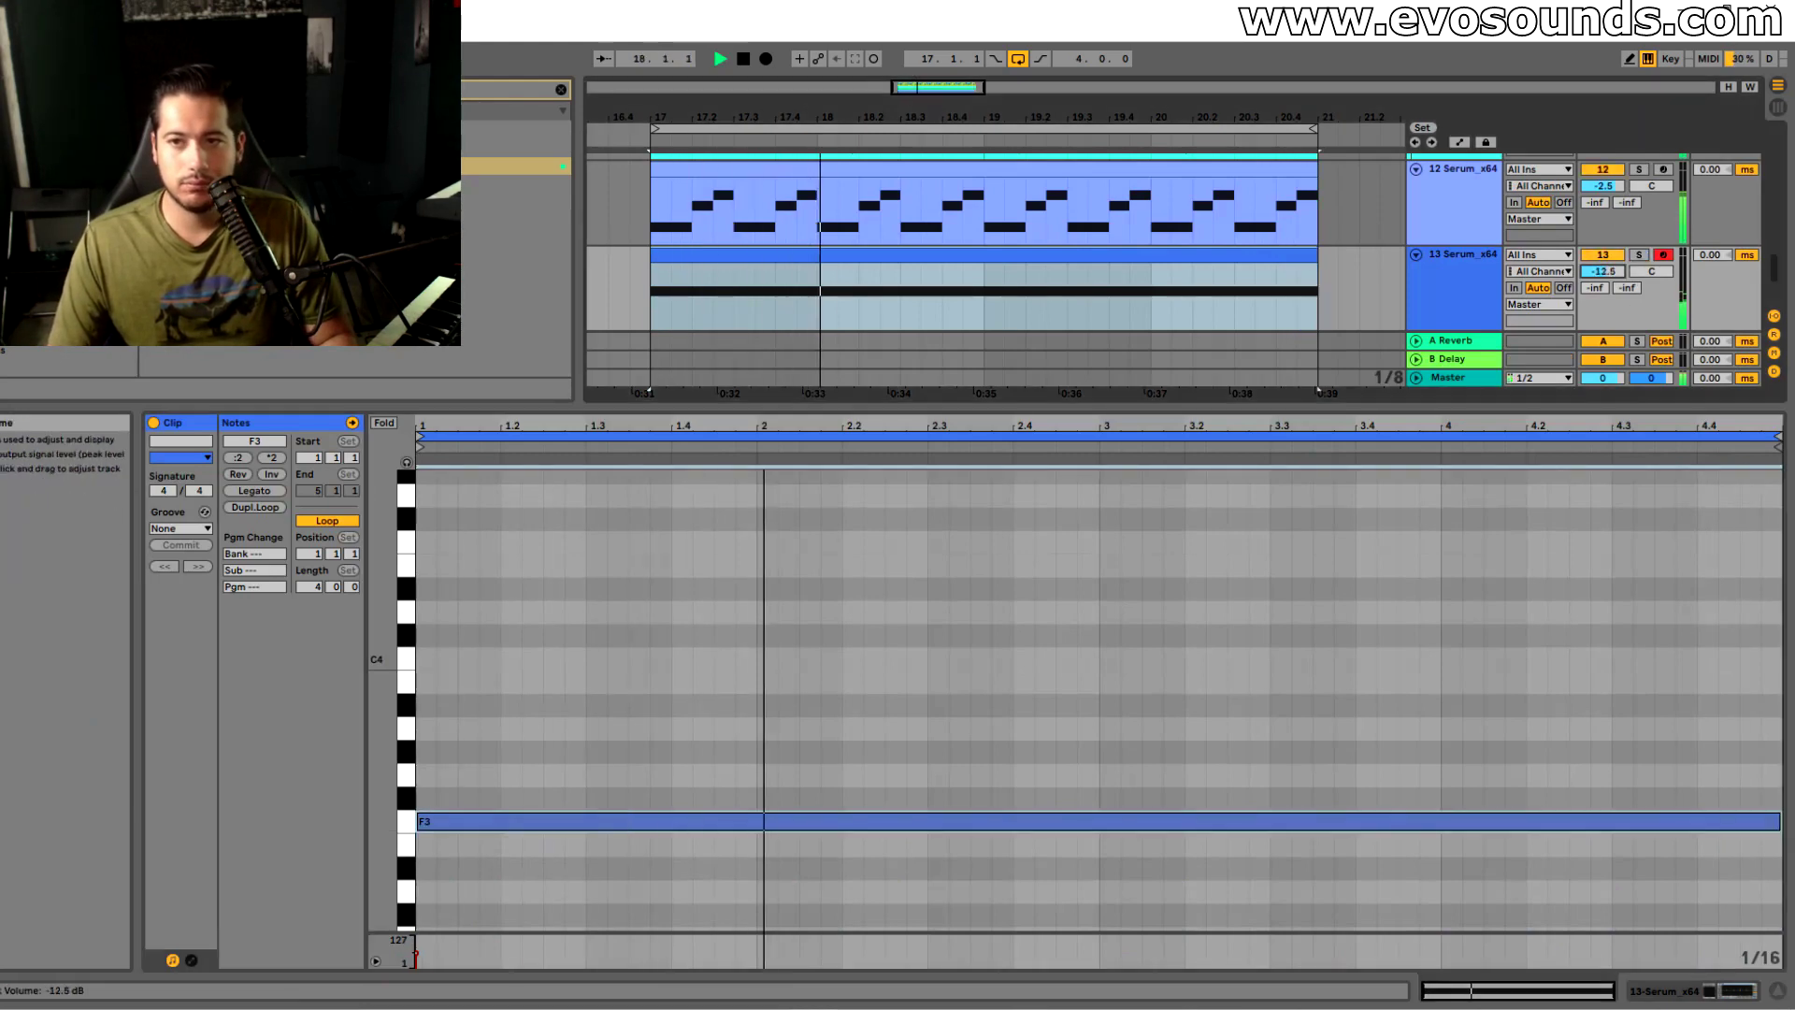
double_click(1492, 276)
double_click(996, 508)
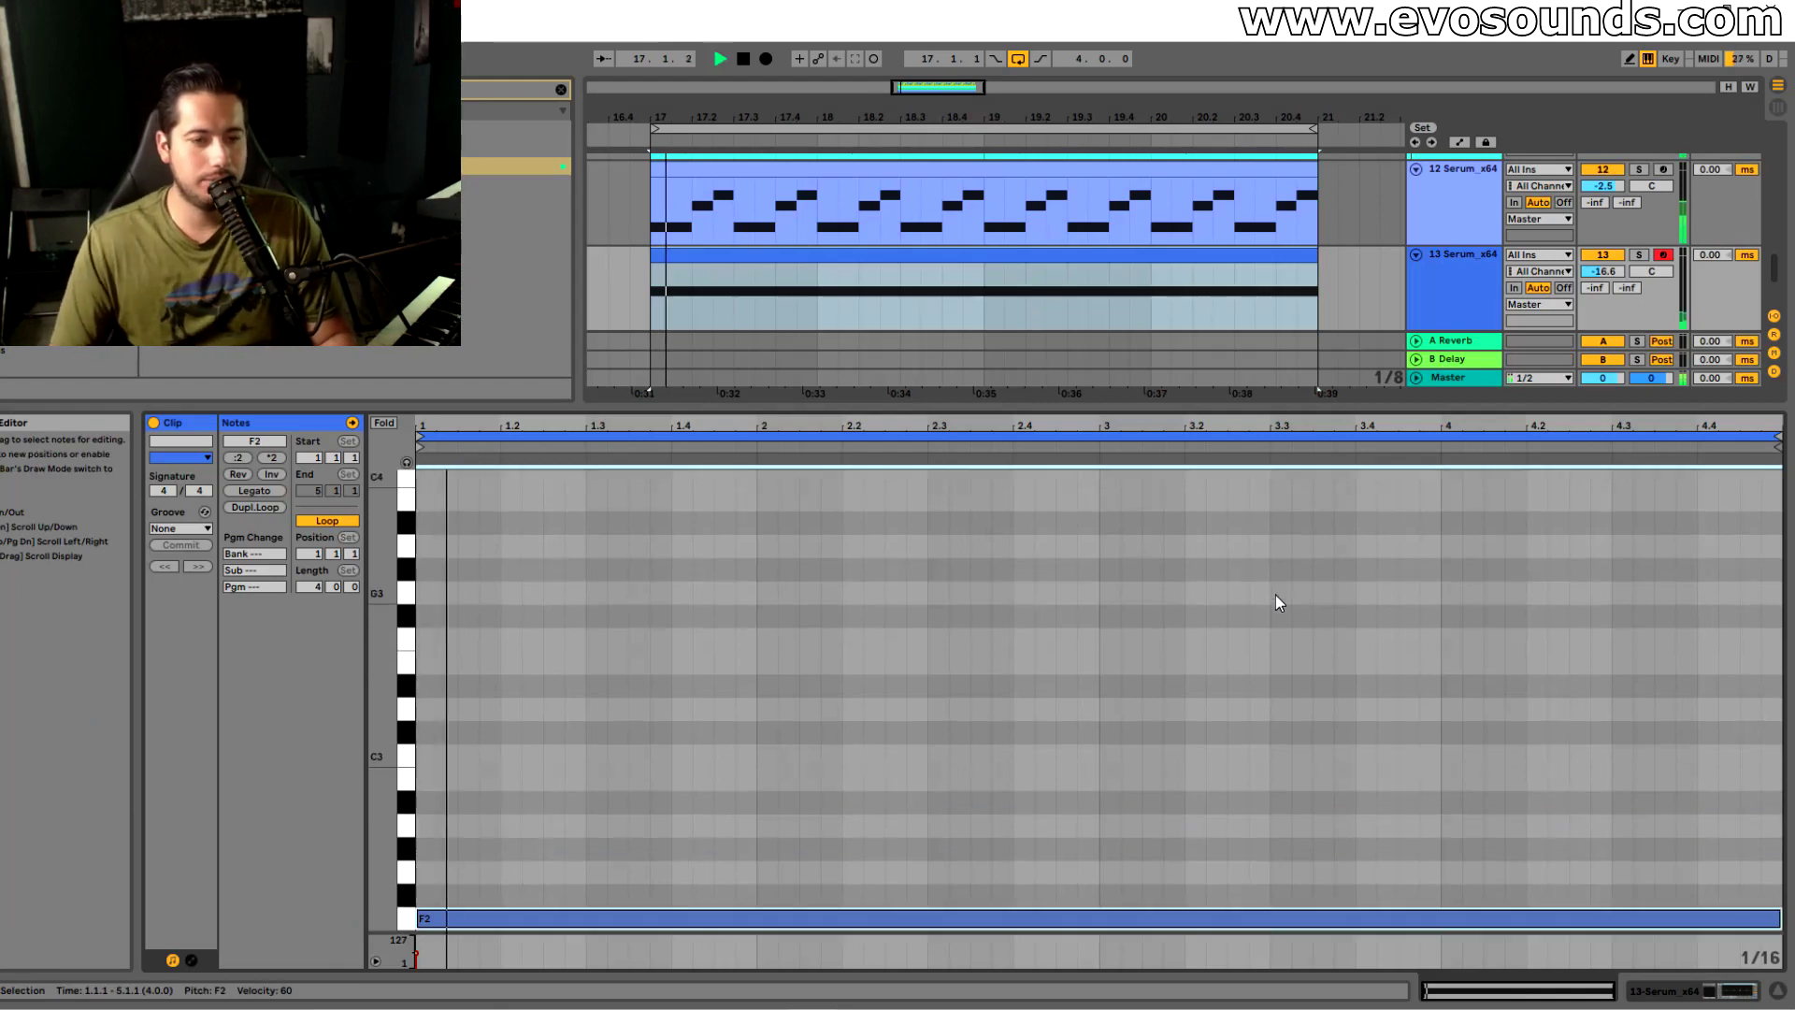
drag(1603, 271, 1603, 267)
double_click(1413, 286)
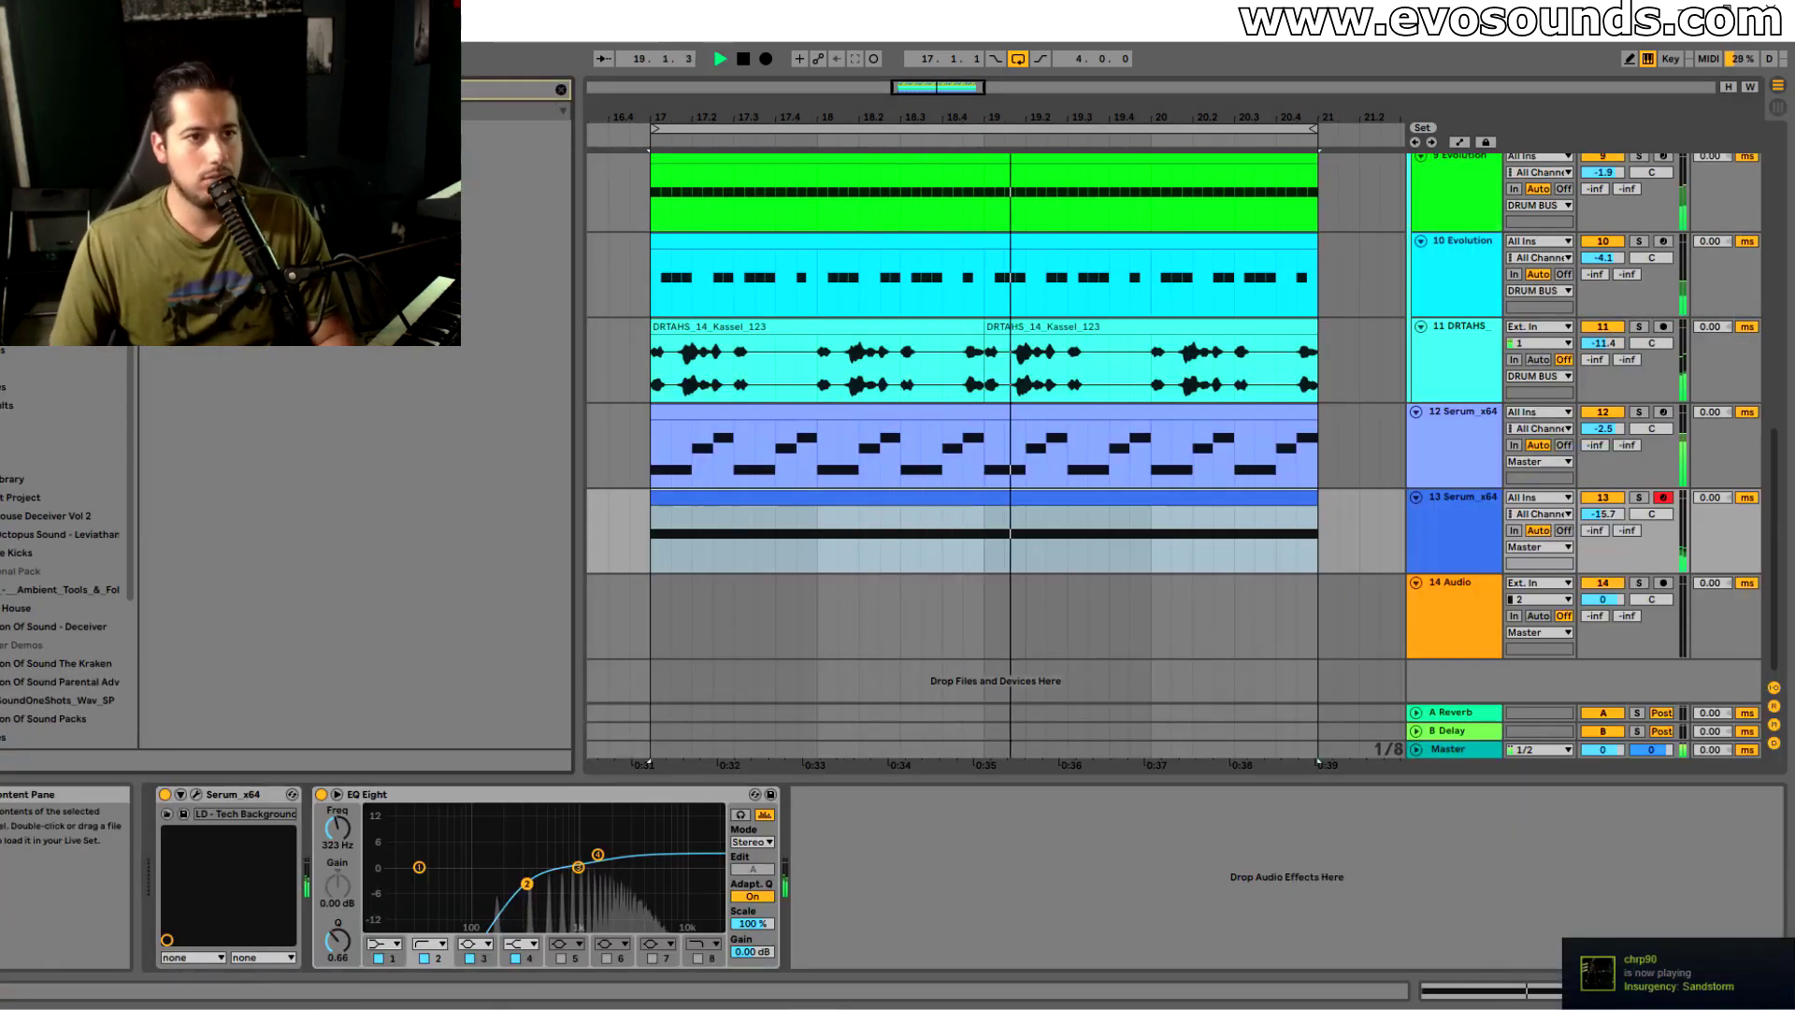
Add LFOTool after EQ Eight and shape its volume curve so it rises from zero to full around the middle of each beat
drag(845, 798, 862, 834)
drag(311, 525, 319, 606)
drag(489, 400, 489, 362)
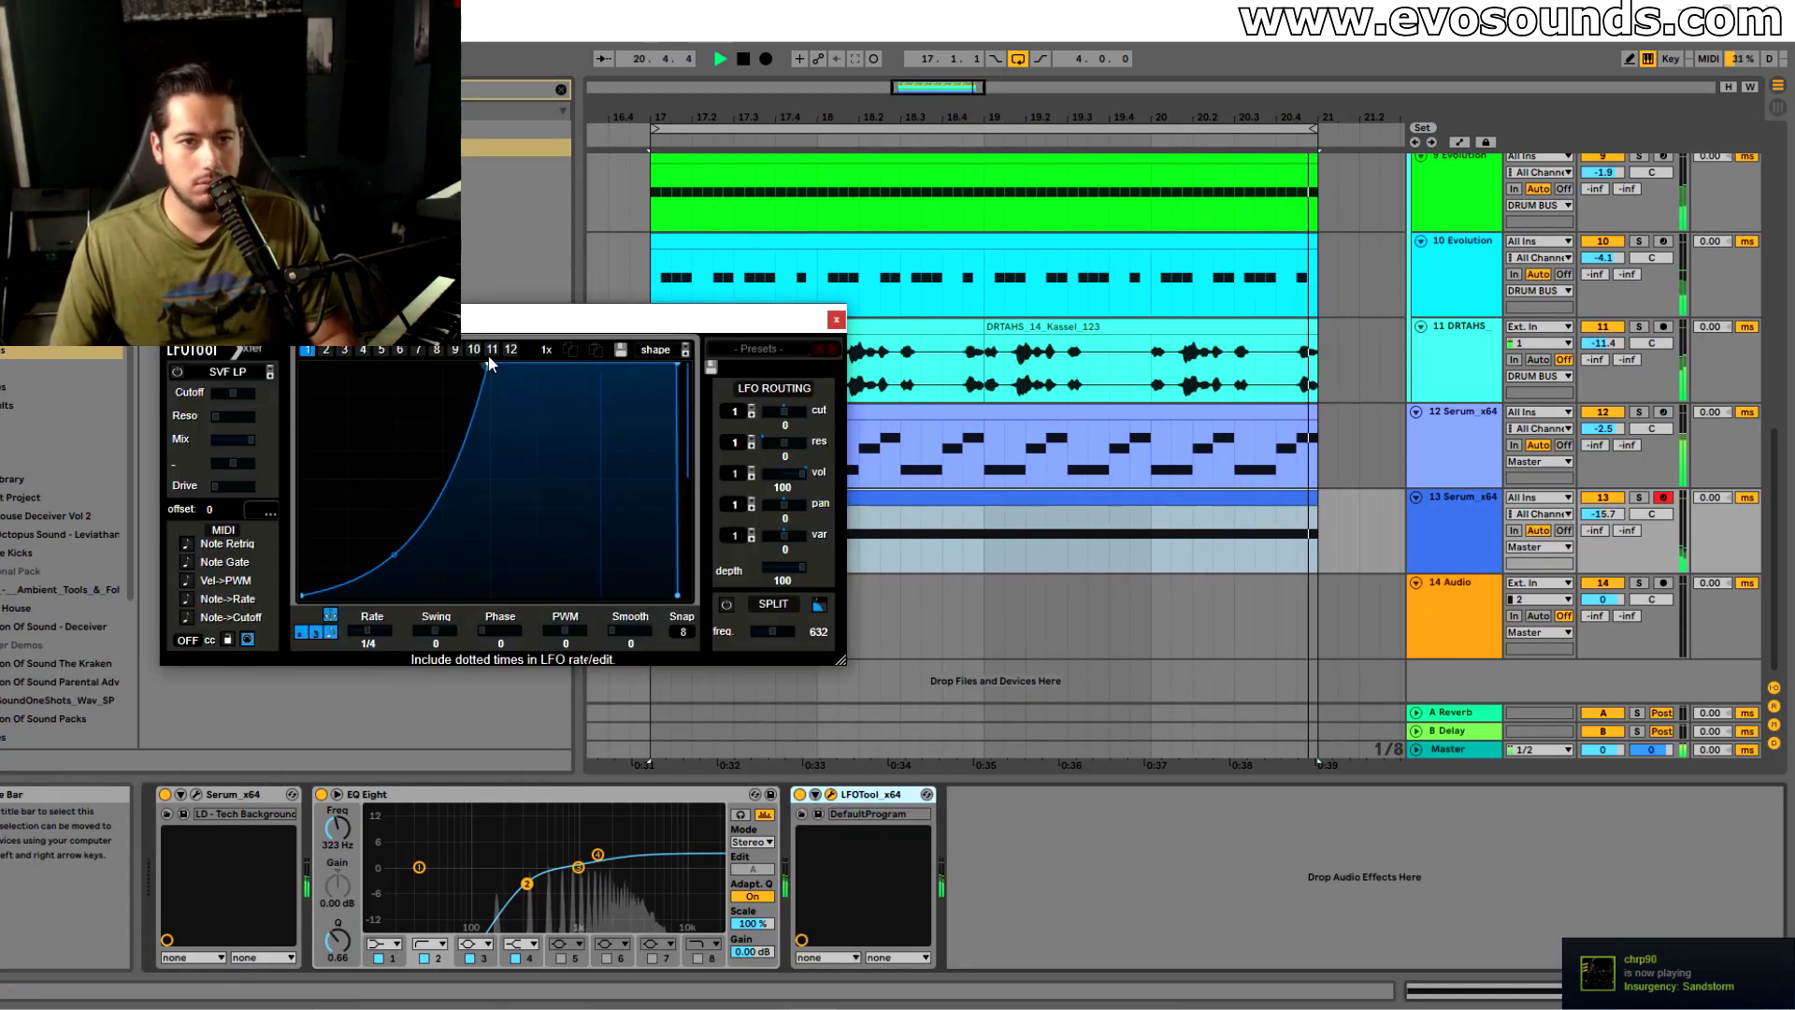
click(835, 322)
Raise the sustained Serum track's volume to -9.7 dB while listening to the loop, and stop playback
drag(1604, 514, 1604, 503)
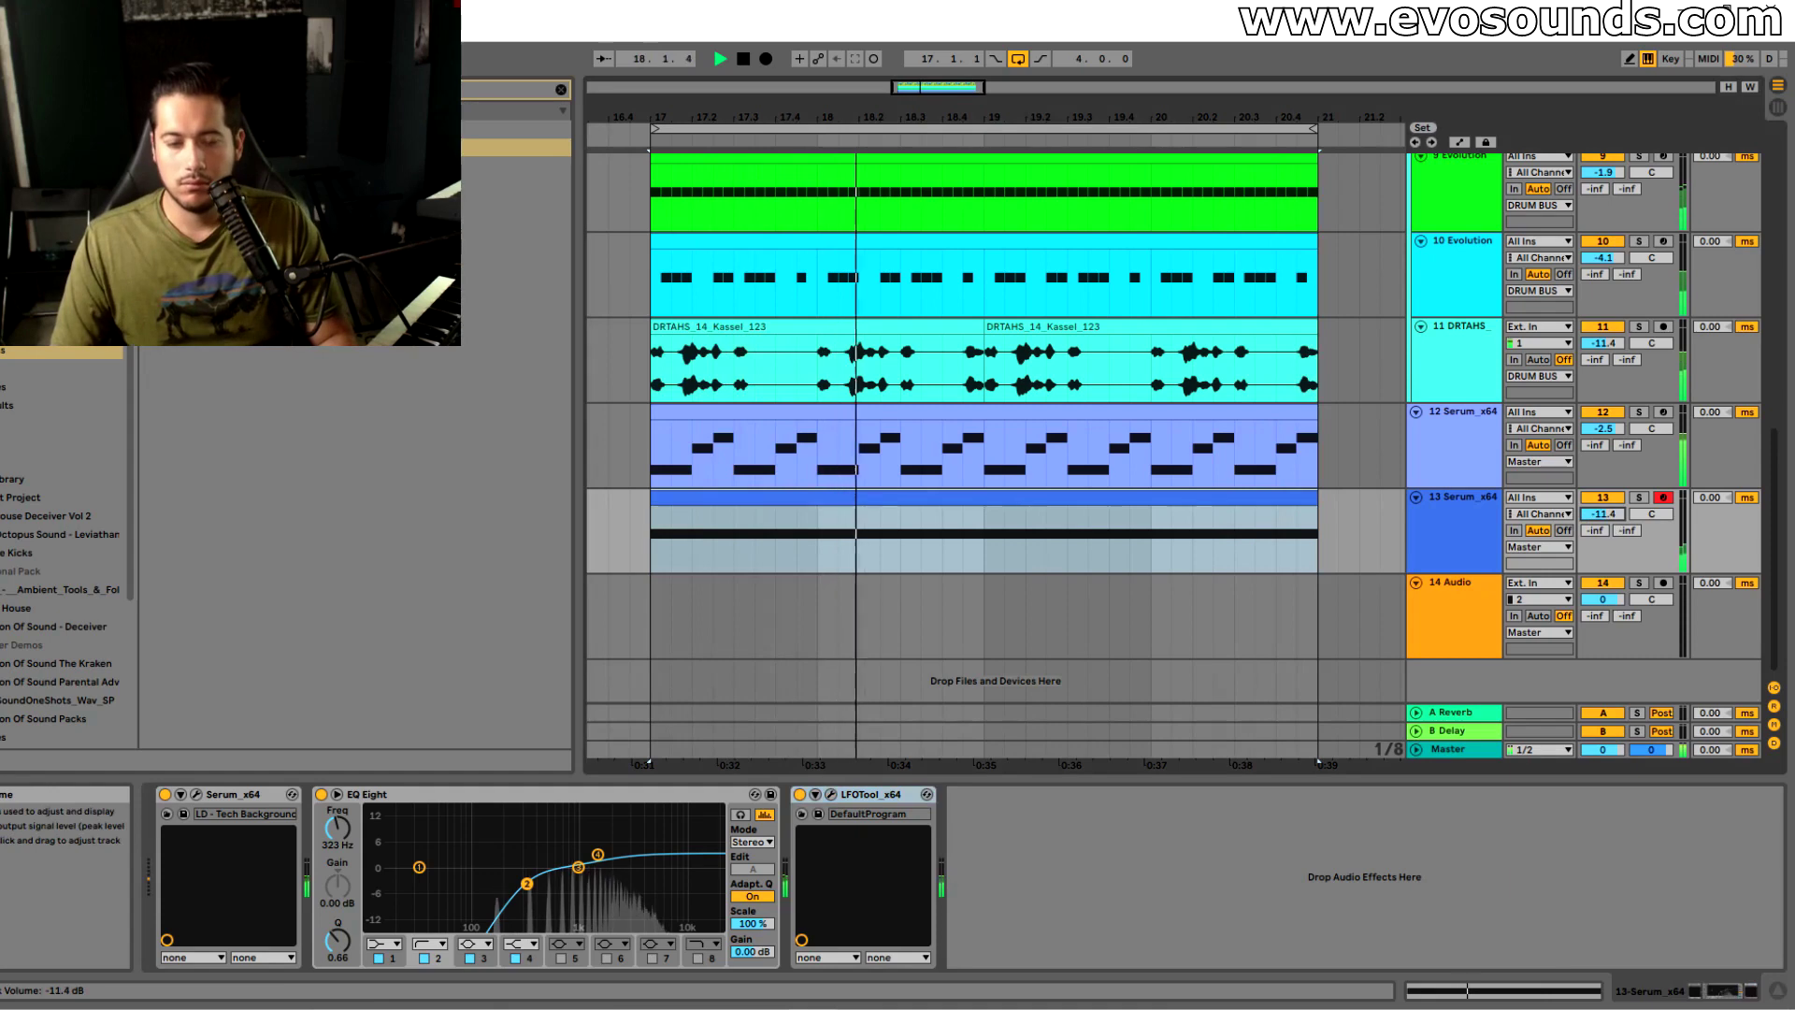
click(1450, 554)
scroll(862, 528, up, 2)
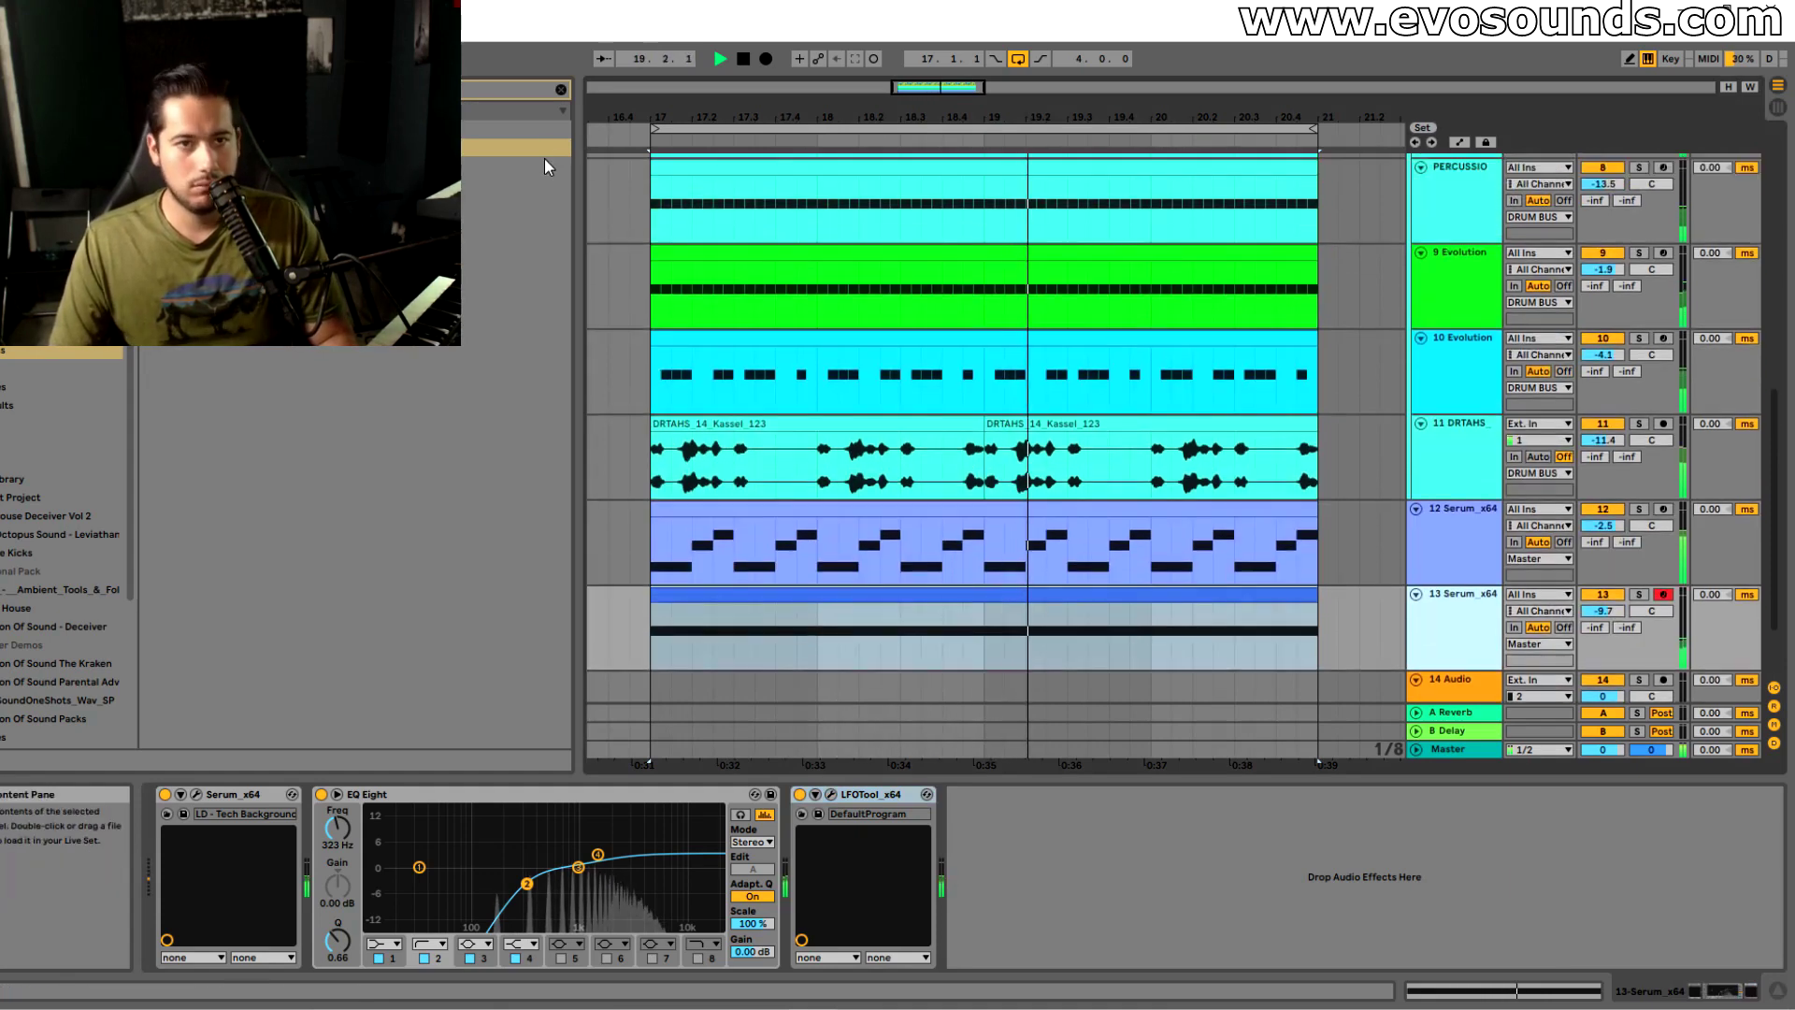
key(space)
Raise the start of LFOTool's volume curve to about two thirds of full height and set the track's volume to -14.0 dB
click(831, 794)
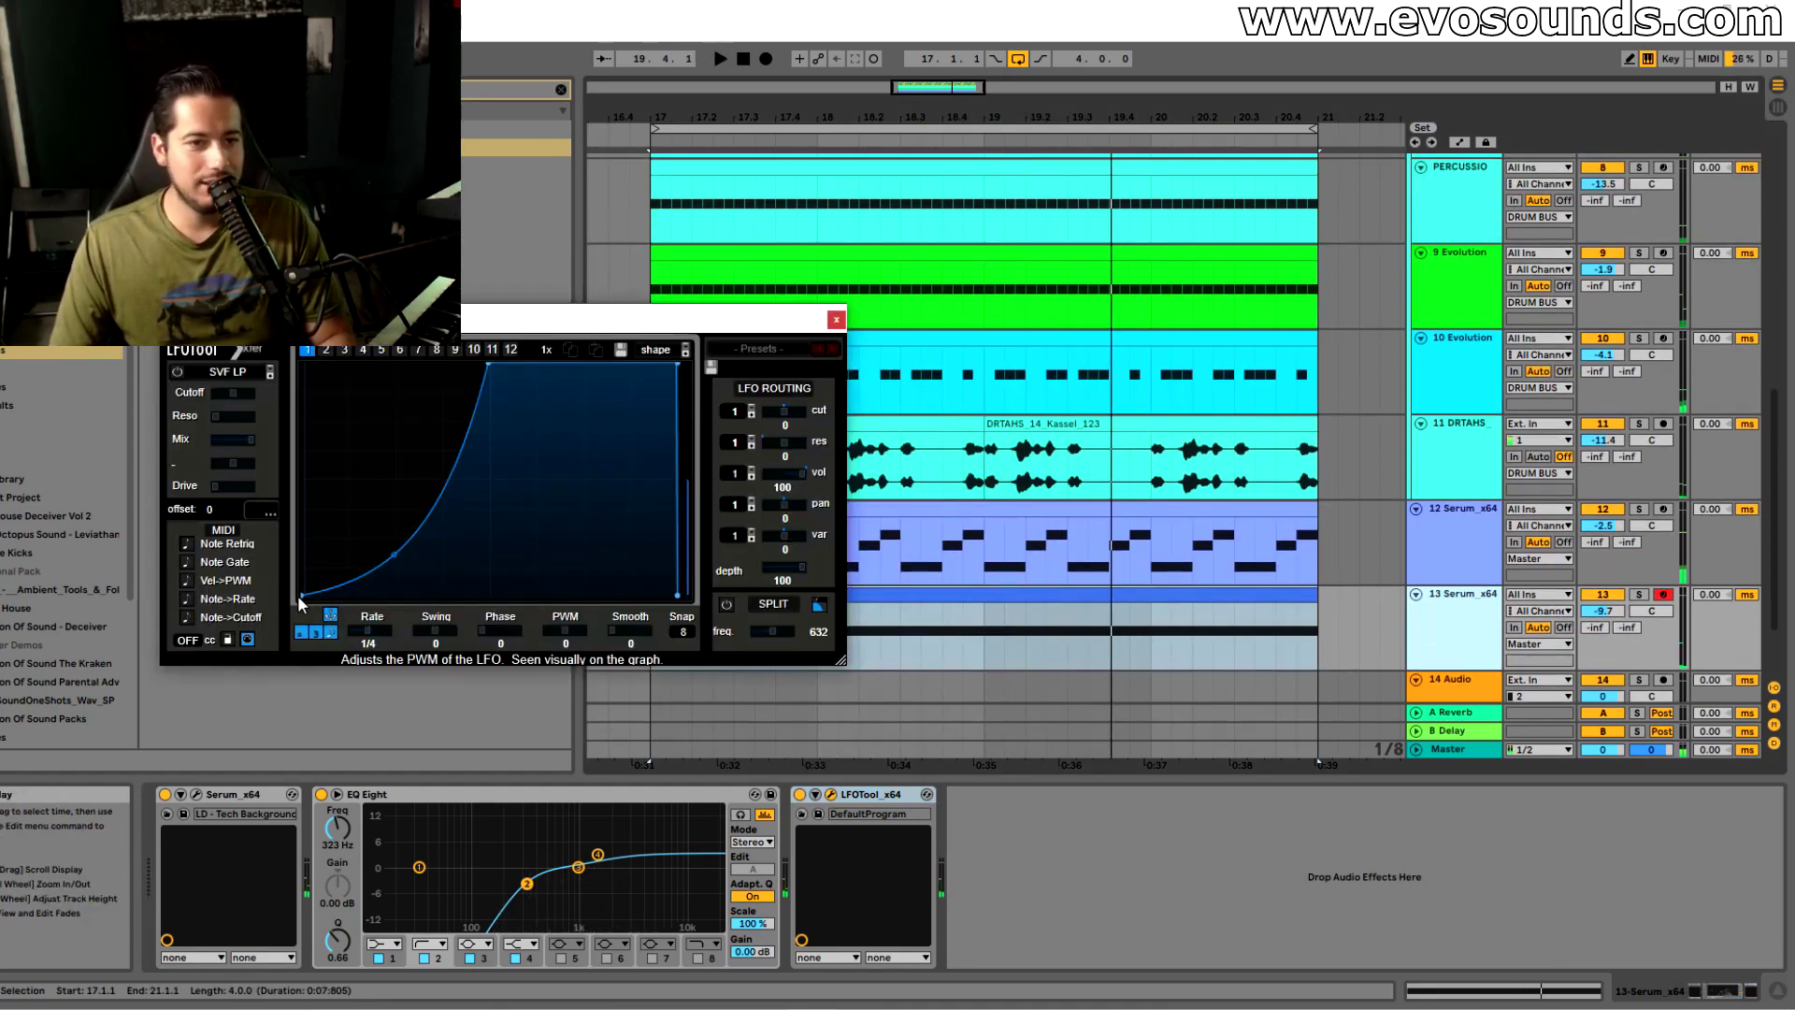
drag(303, 601, 513, 441)
key(space)
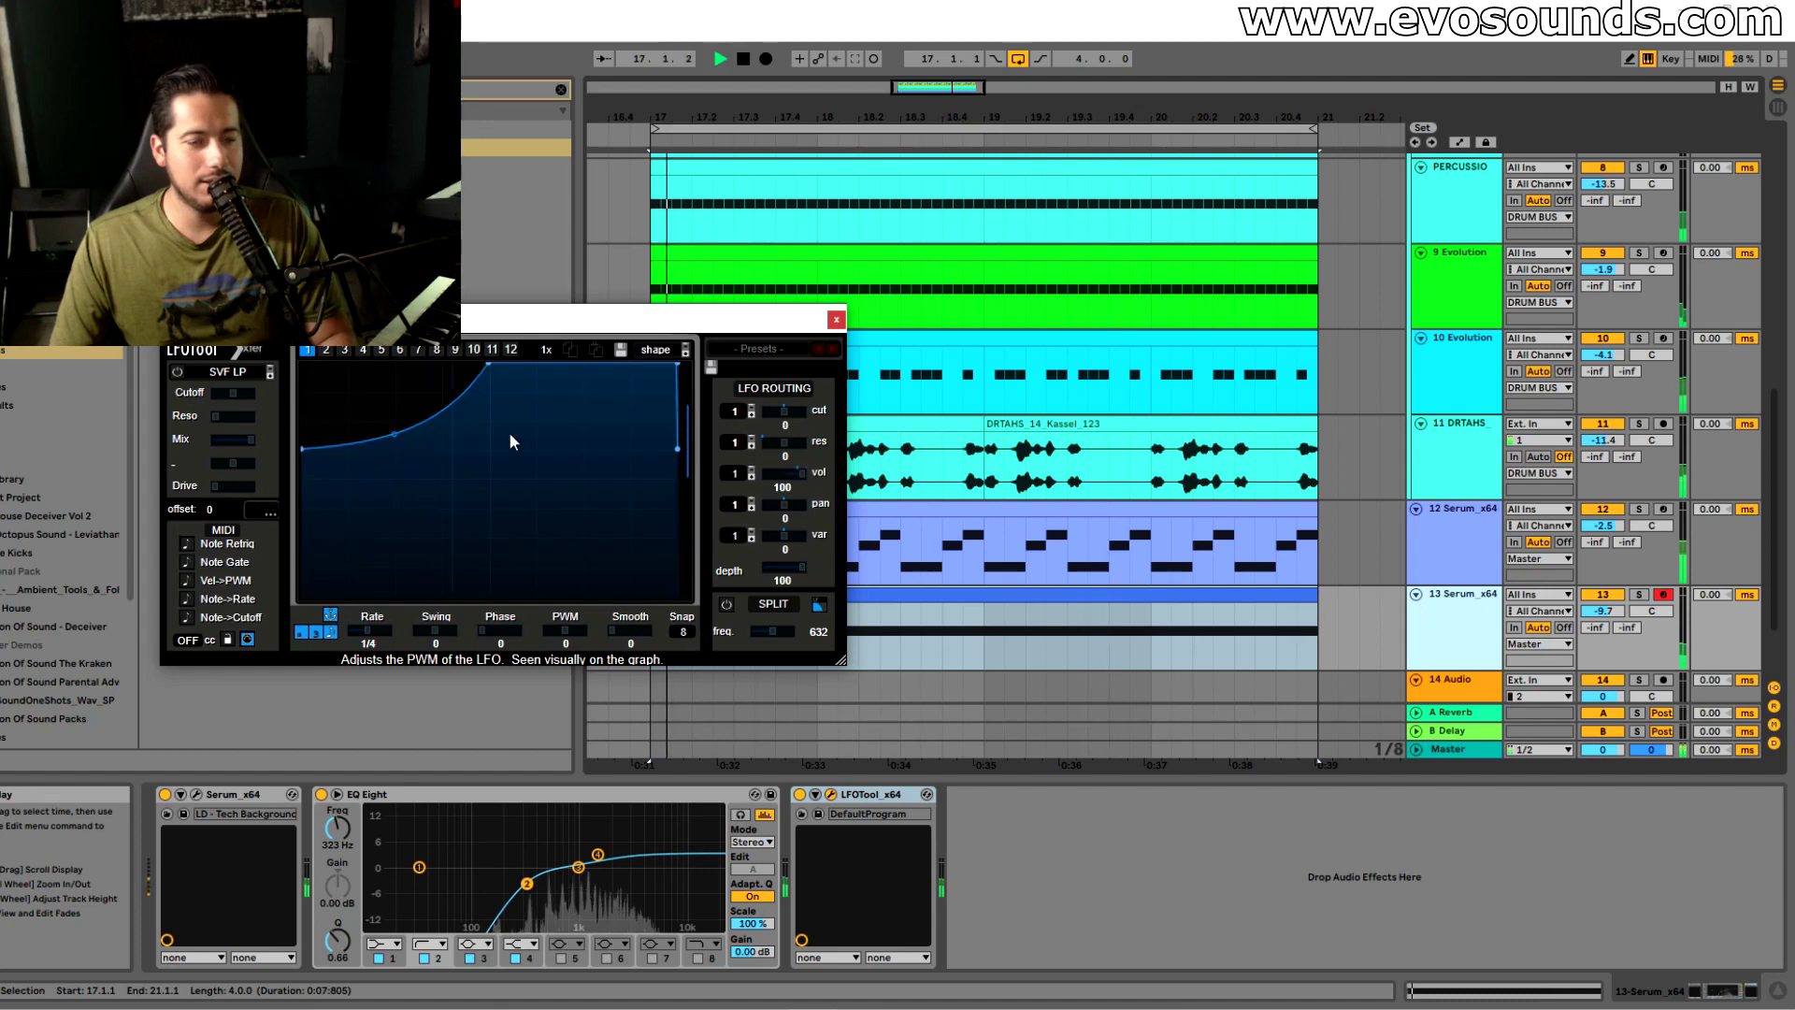
click(835, 323)
drag(1604, 611, 1604, 625)
scroll(1464, 542, down, 2)
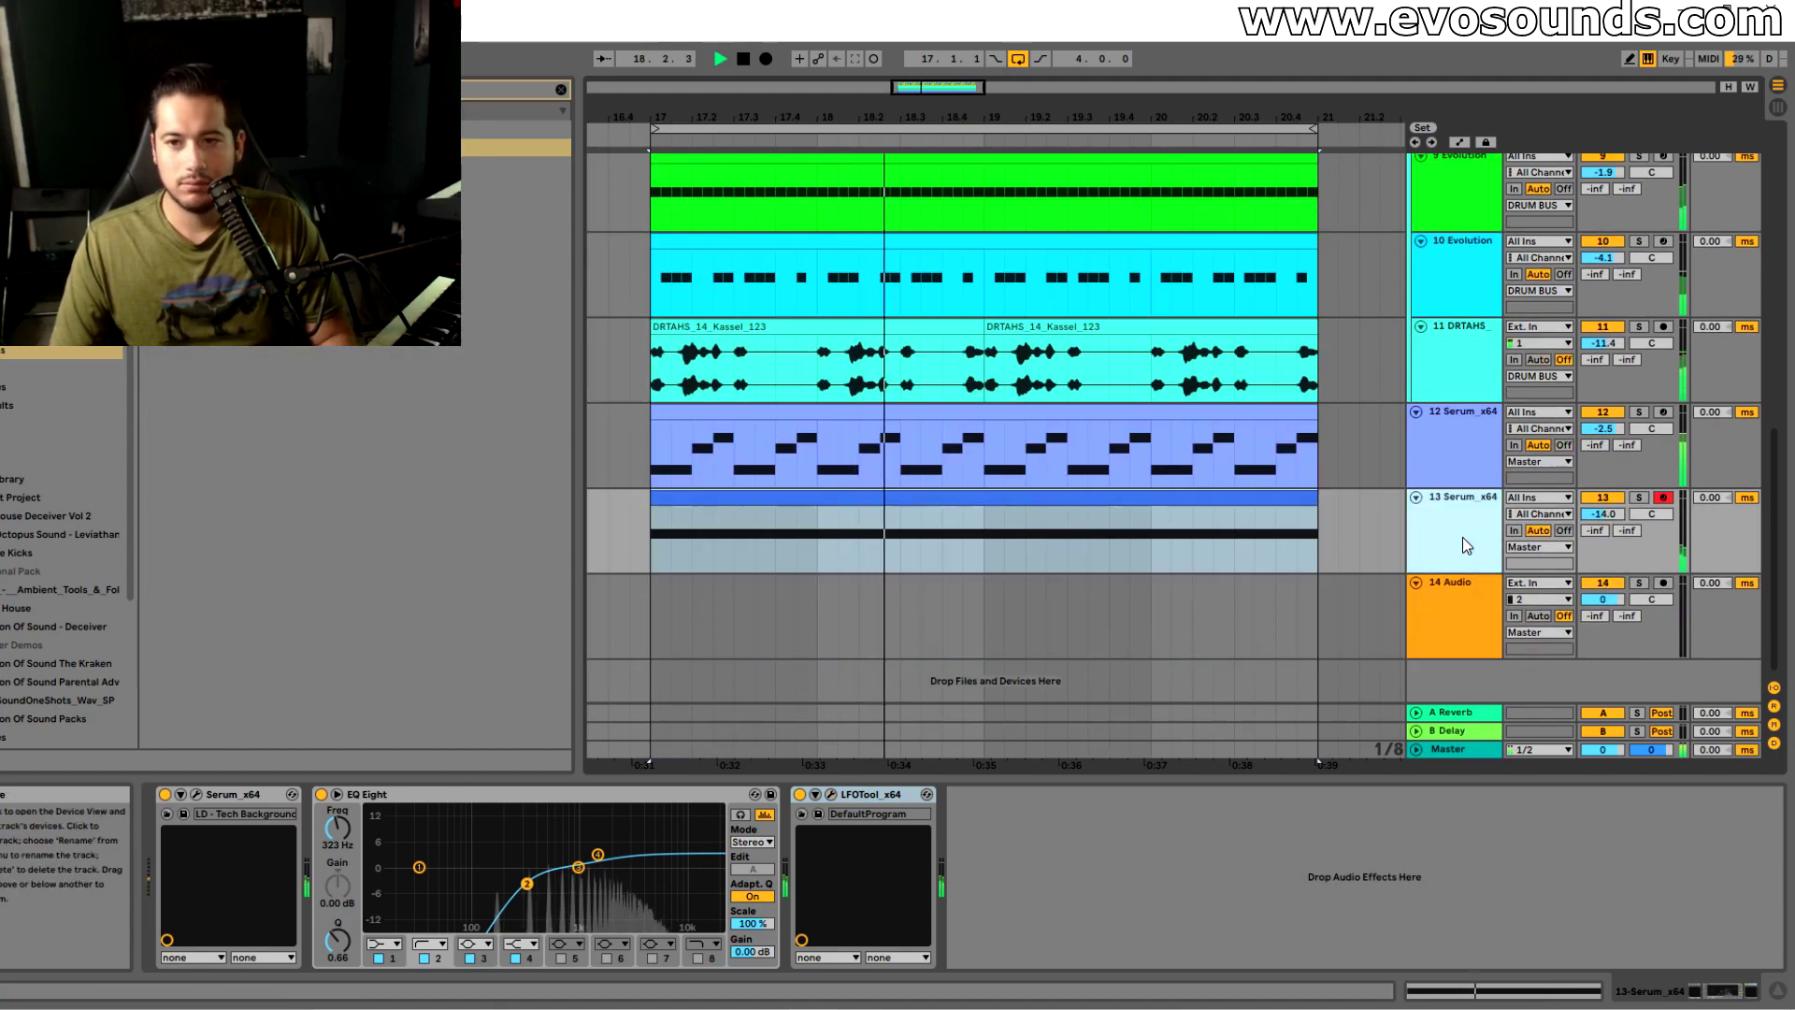
Insert a MIDI track named TECH HOUSE, load Serum on it and open the Confession Revolution Vol 3 preset list
key(ctrl+shift+t)
text(TECH HOUSE)
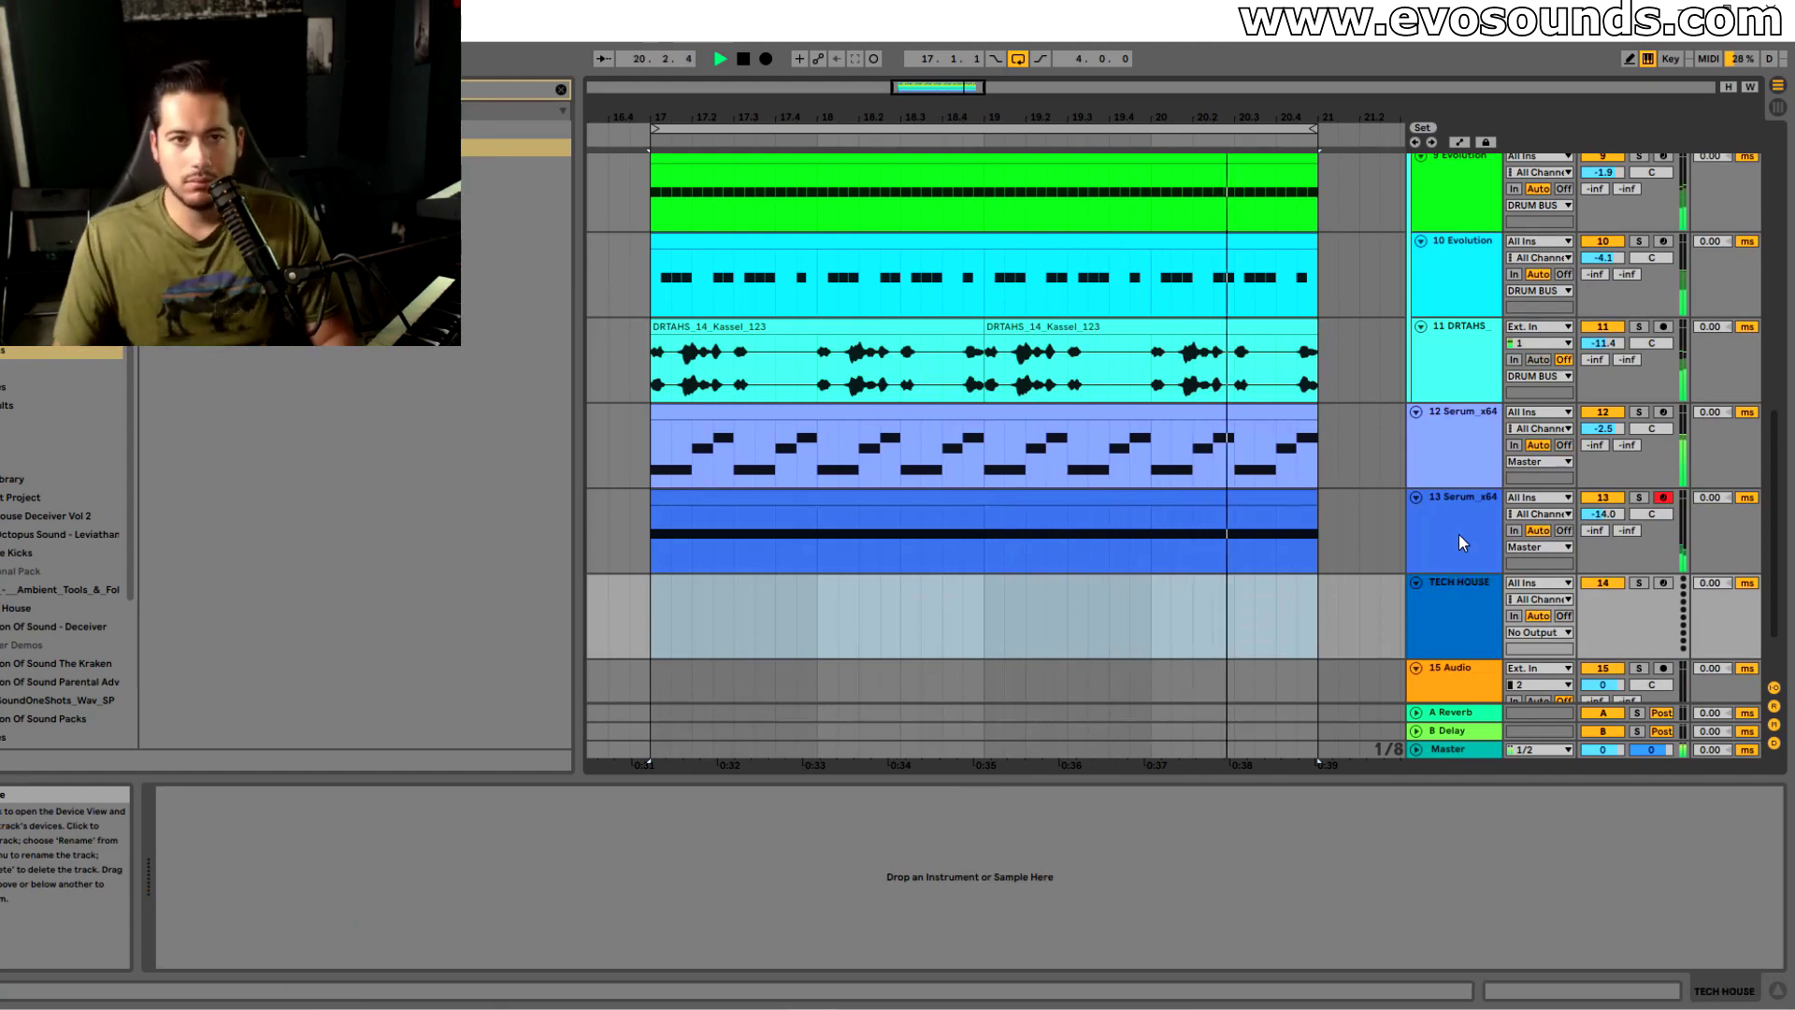
key(Return)
key(ctrl+f)
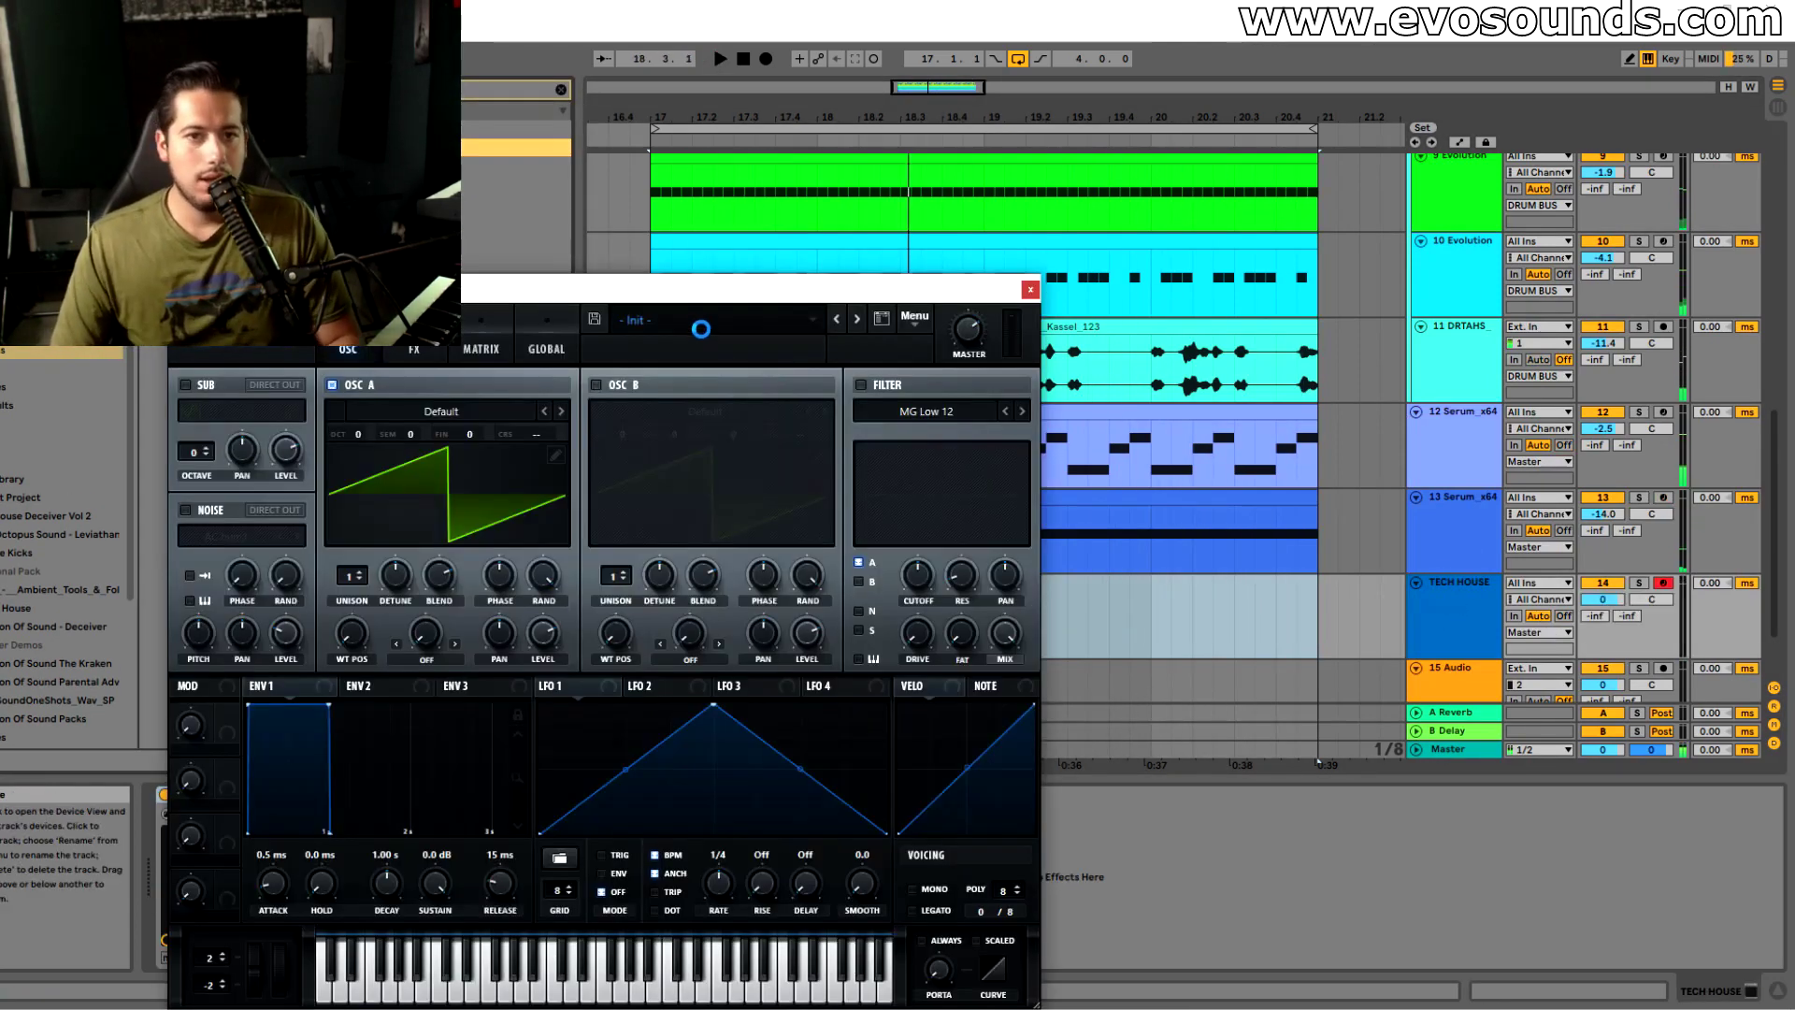
click(703, 323)
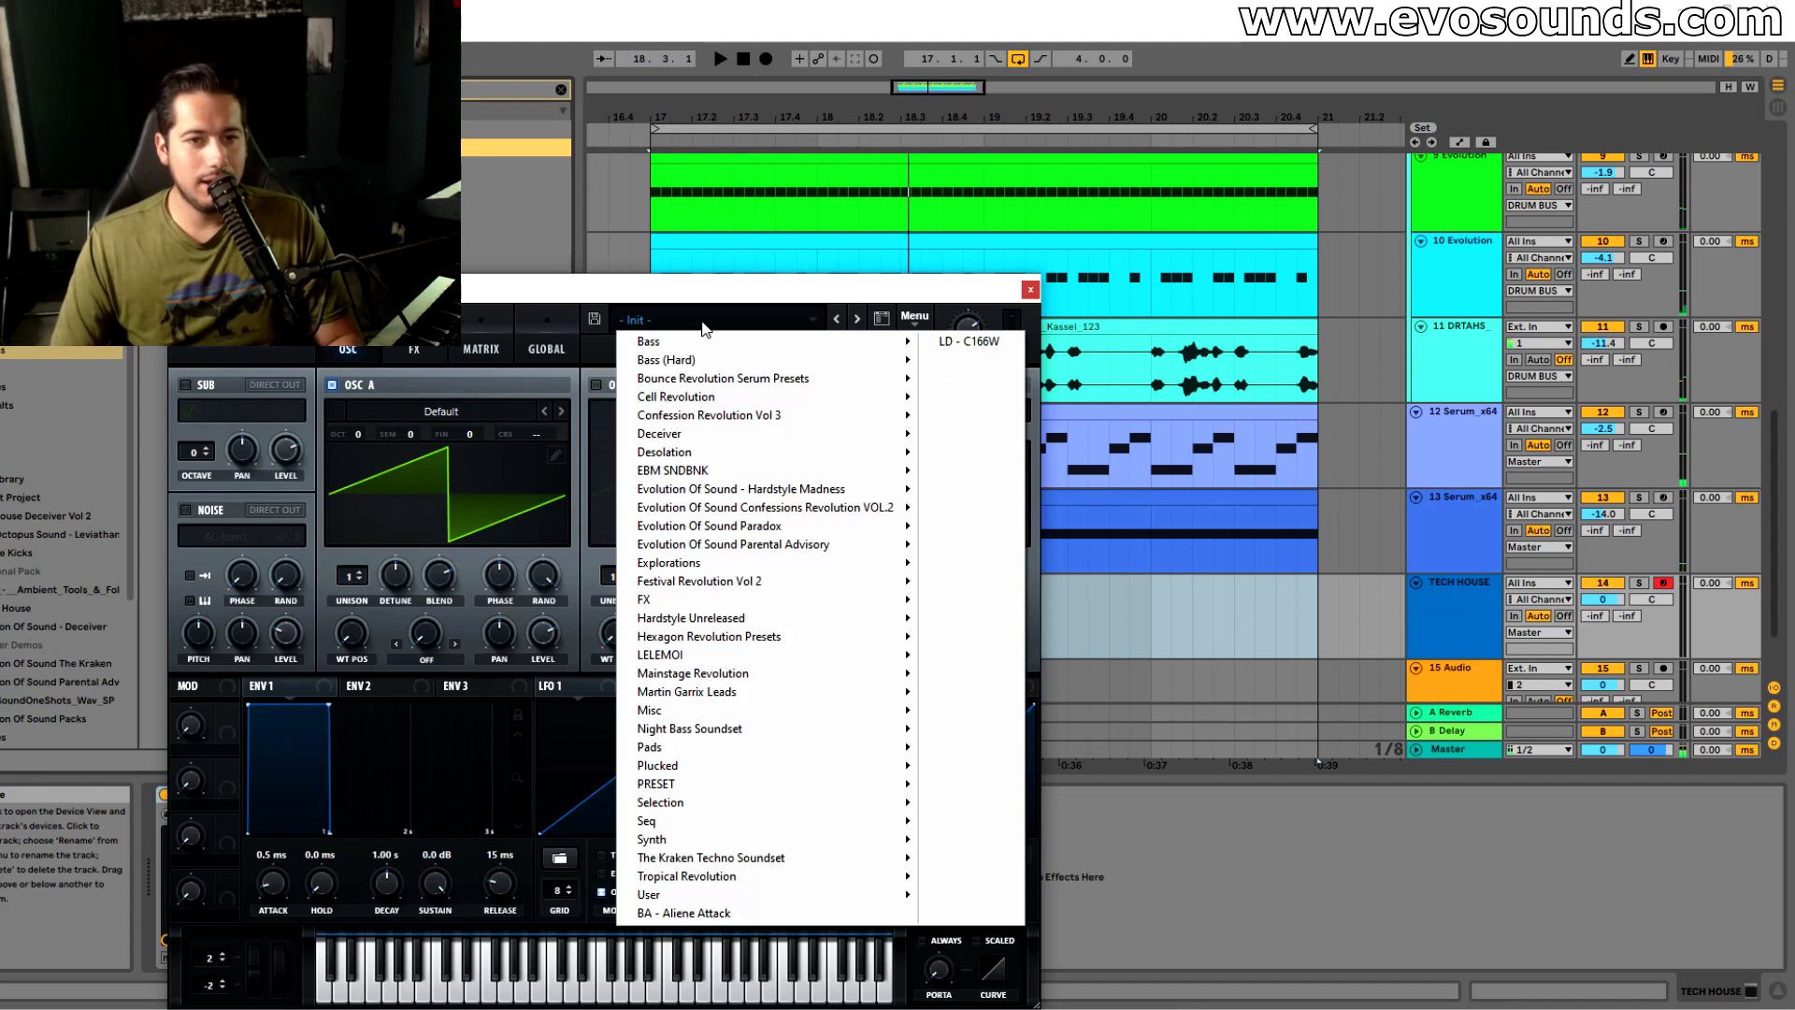
mouse_move(720, 414)
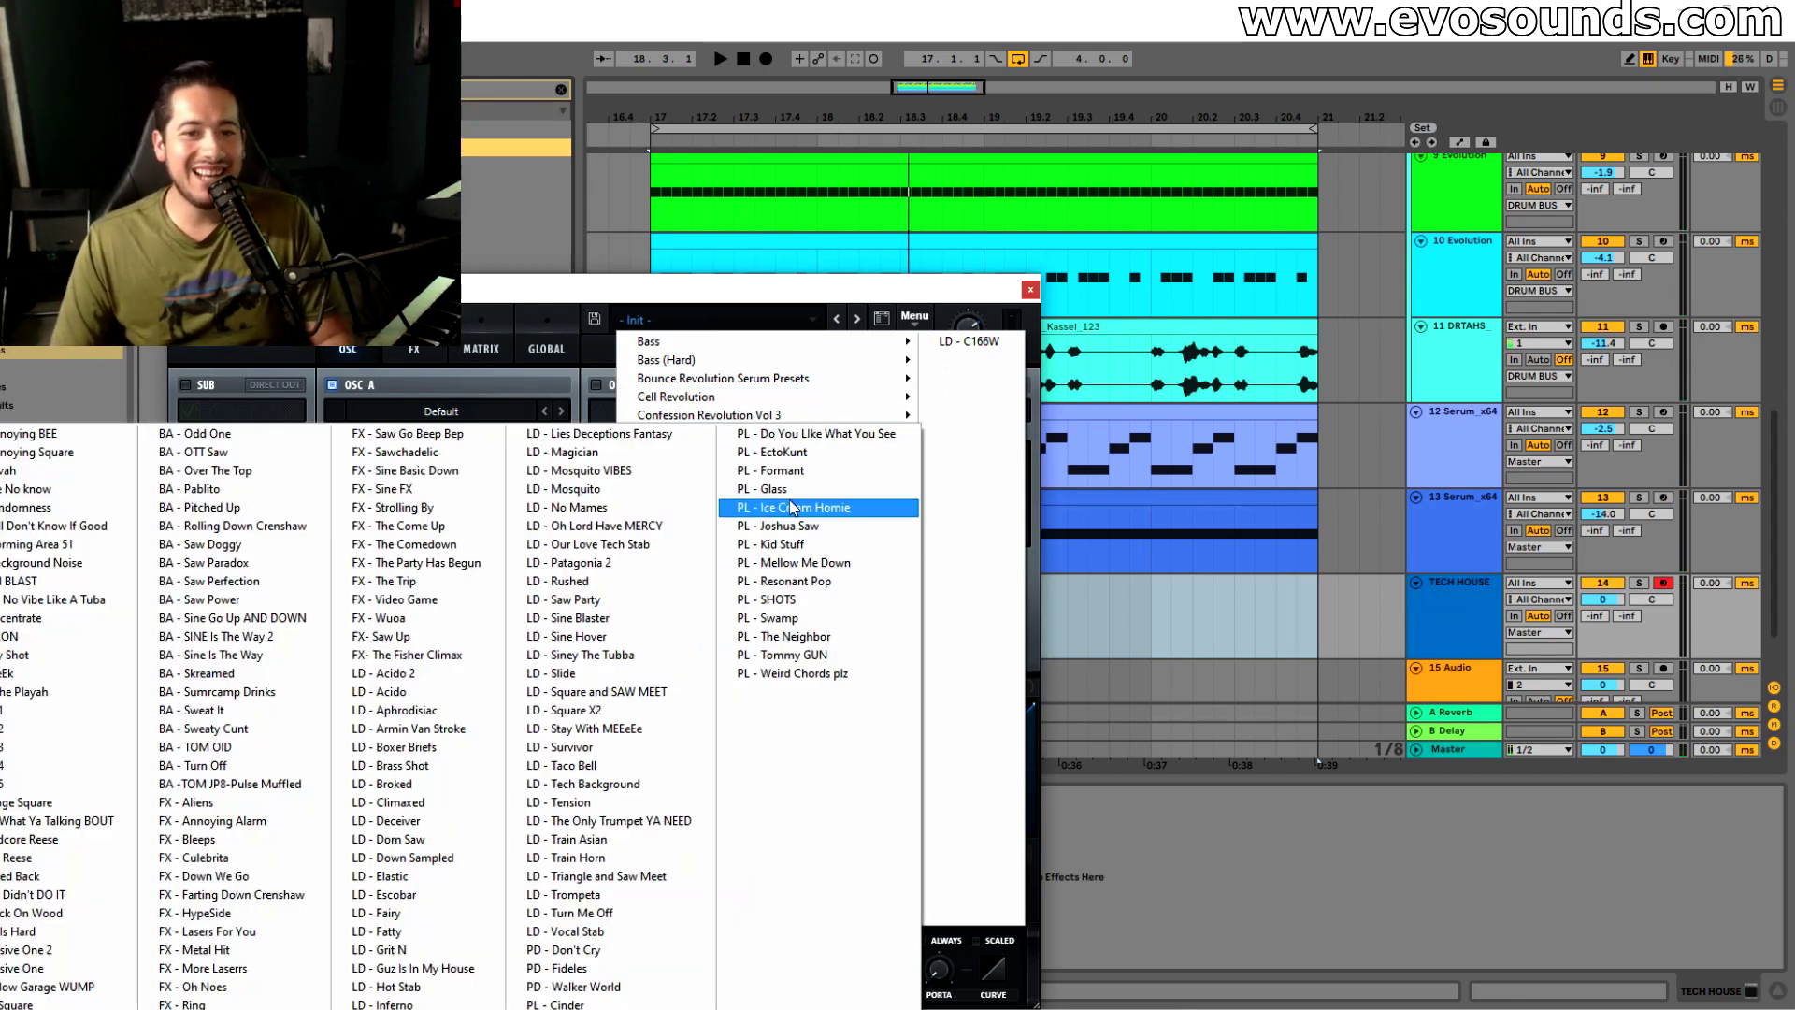
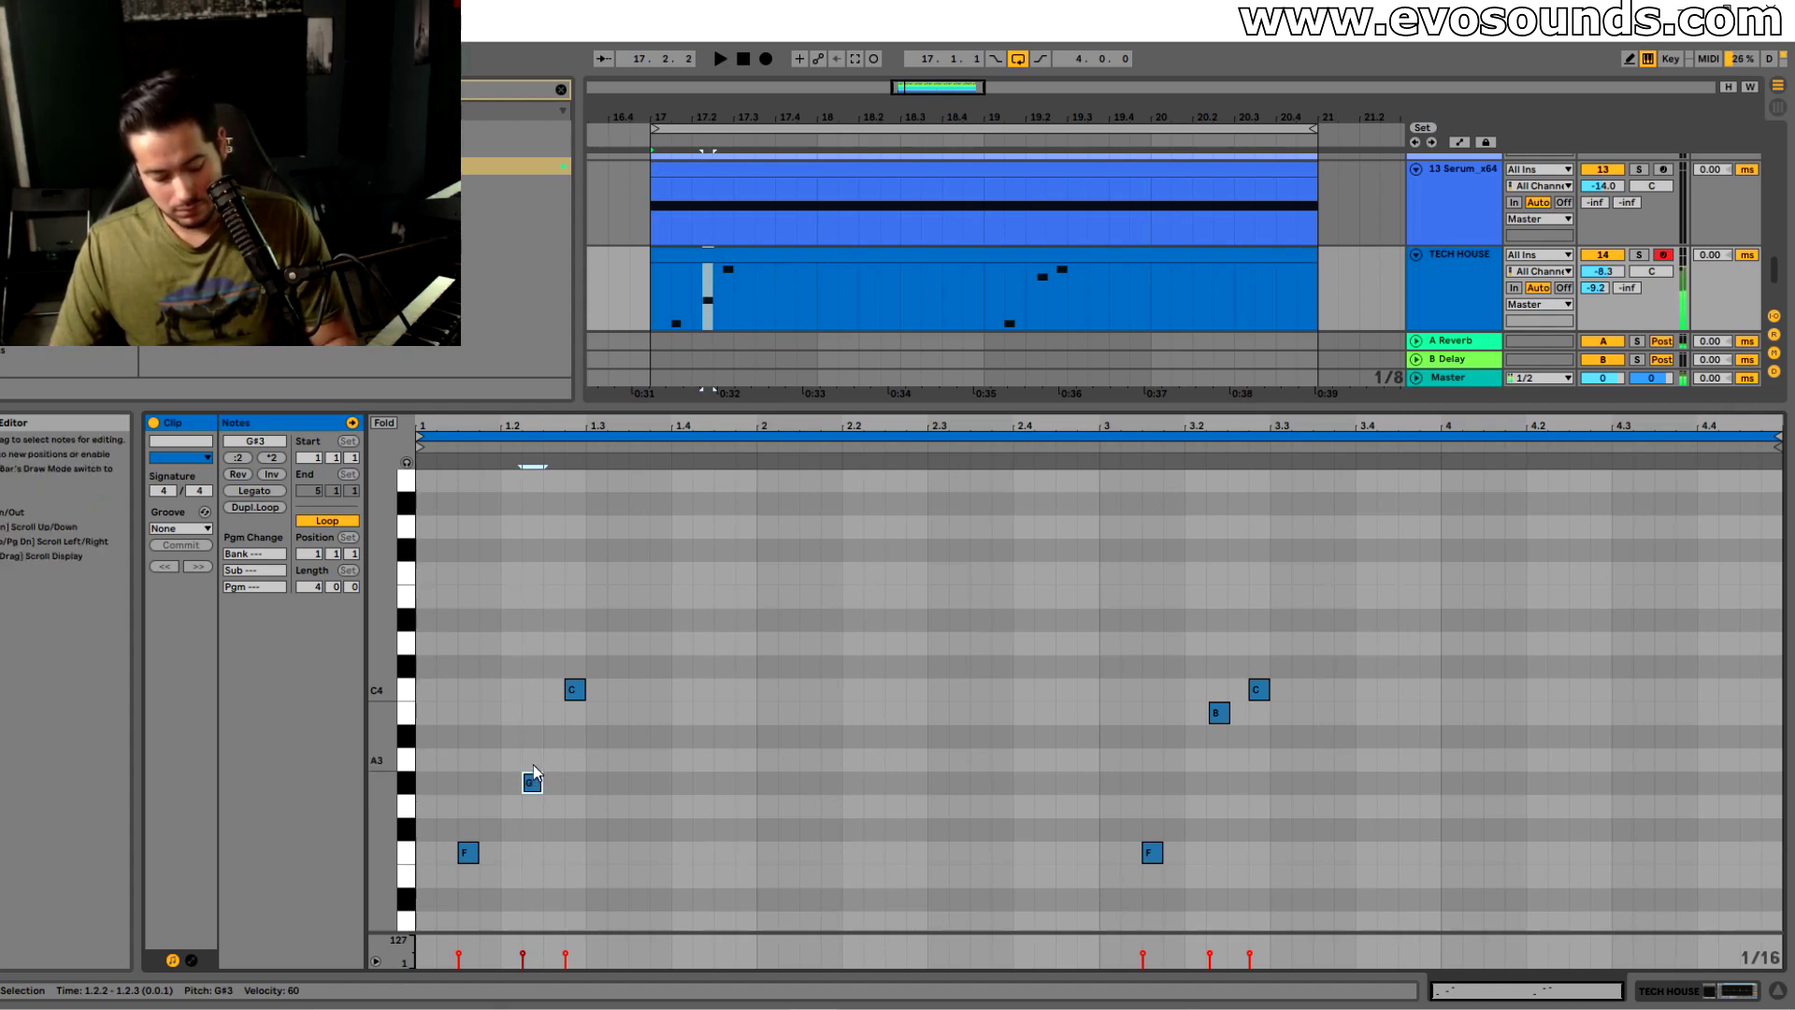
Duplicate the two-bar melody F3, B3, A#3, G#3, D#3, F3 to bar 19 and set TECH HOUSE's volume to 2.8 dB
key(space)
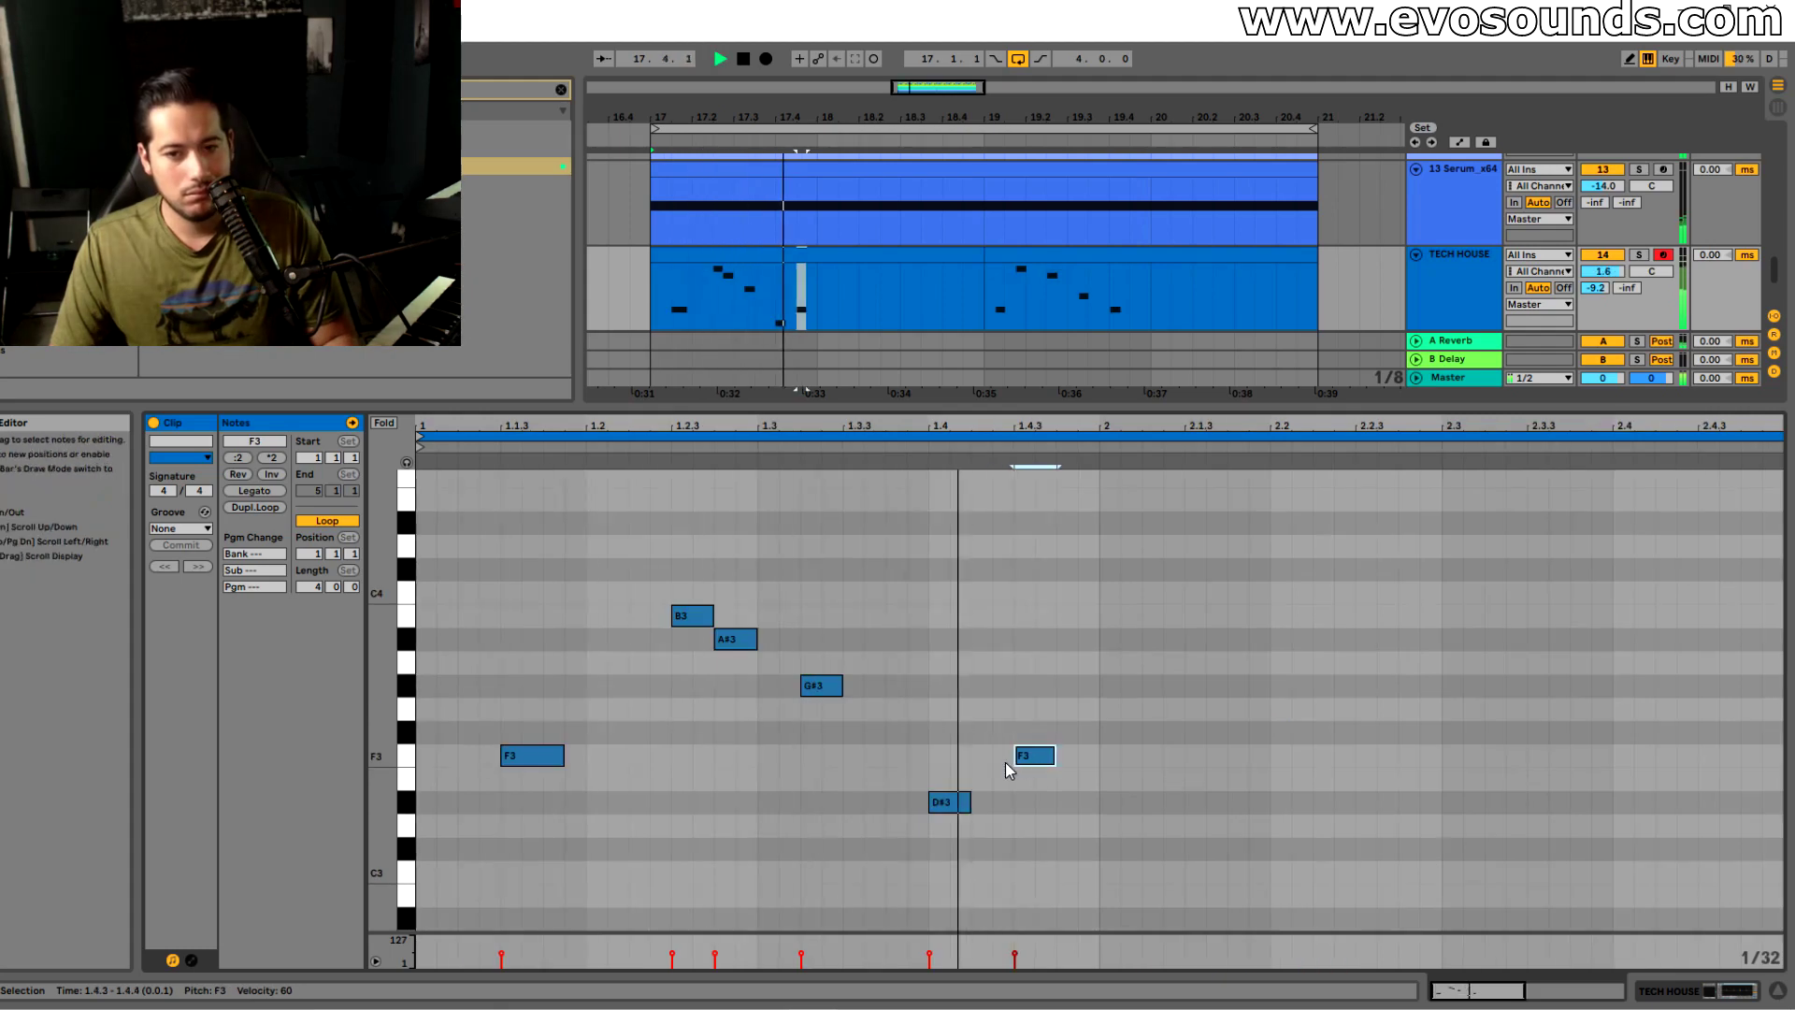
drag(982, 300, 928, 297)
shift+click(665, 268)
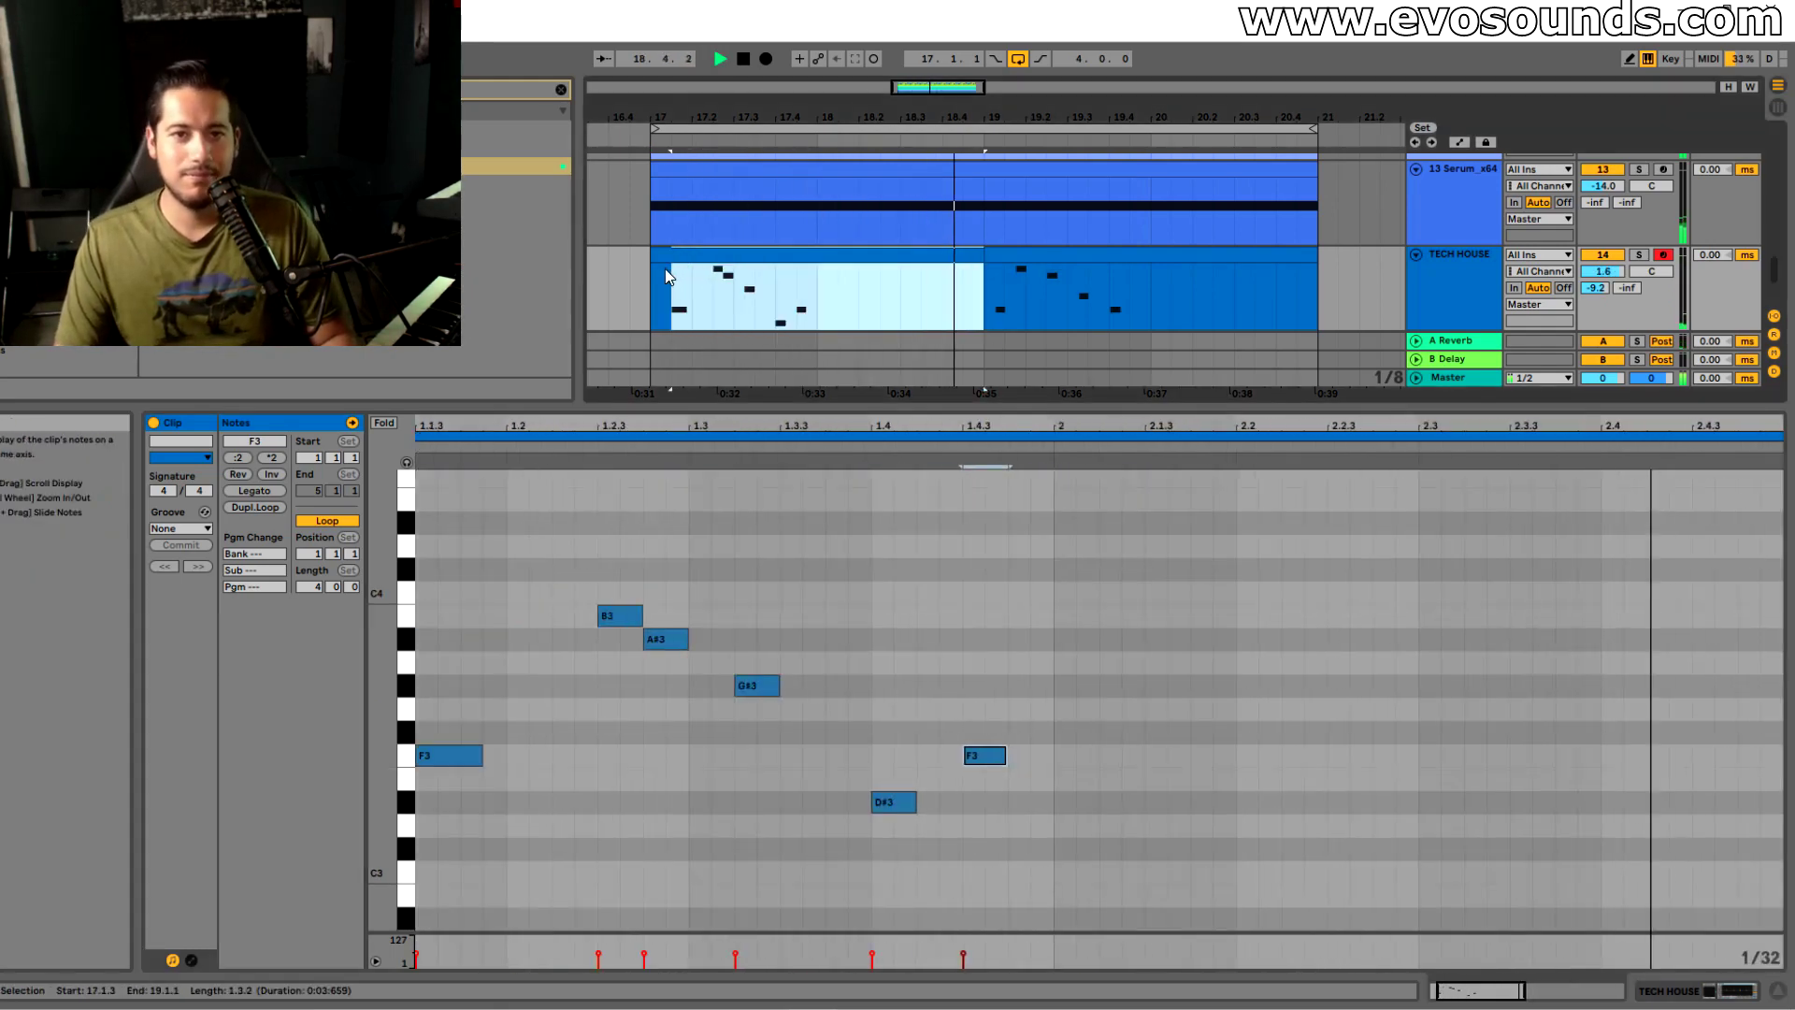
key(ctrl+d)
drag(1604, 274, 1604, 263)
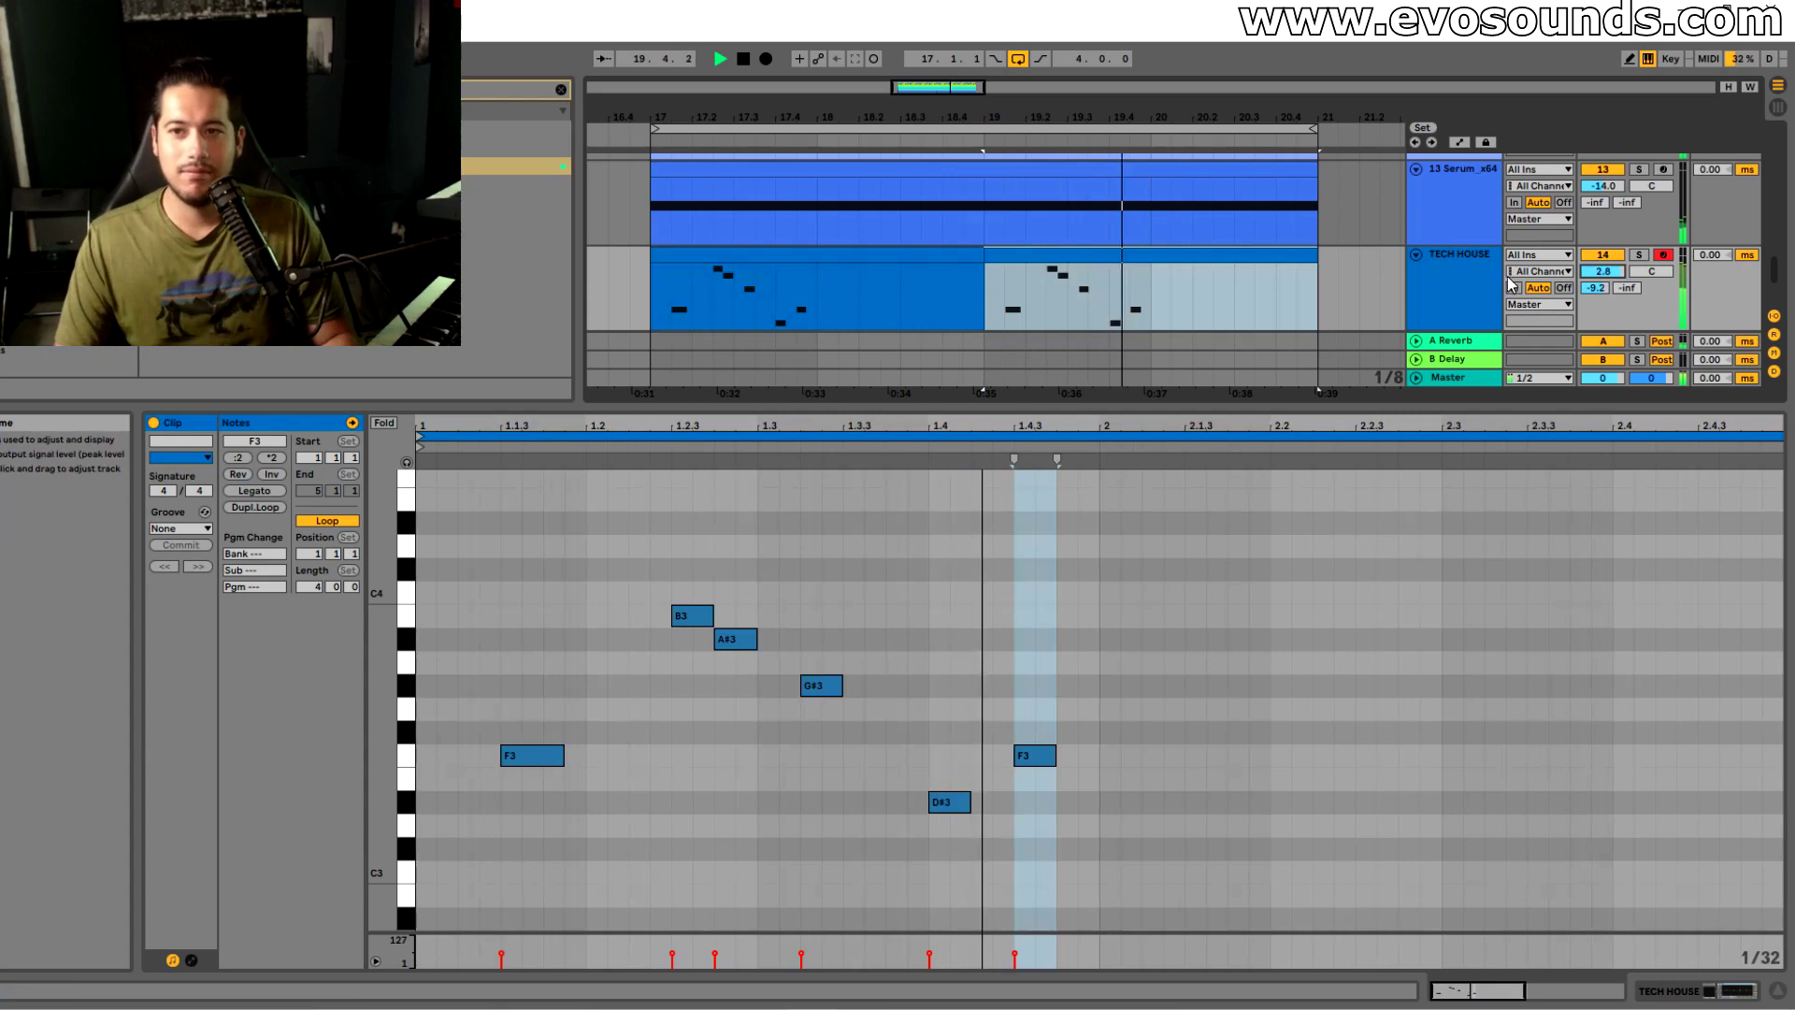
double_click(1461, 271)
Add LFOTool after EQ Eight on TECH HOUSE, shape a rising volume curve and play the loop
click(559, 90)
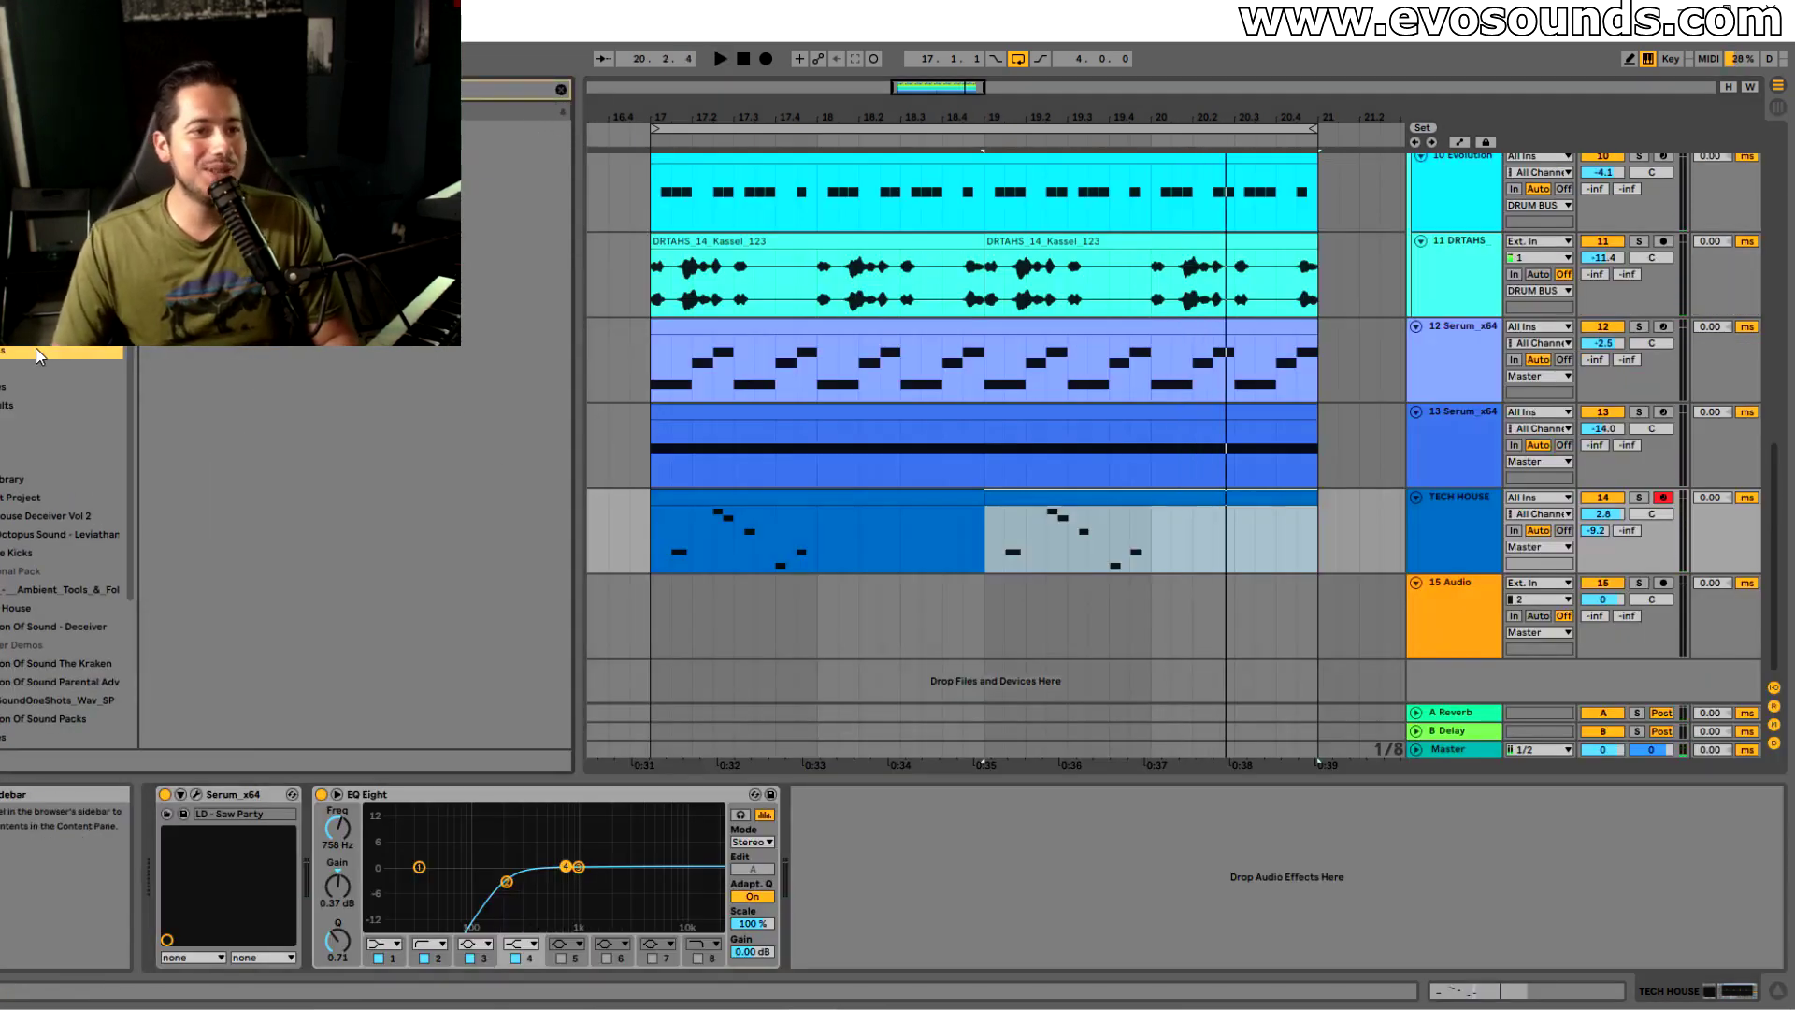
click(119, 353)
drag(897, 868, 894, 817)
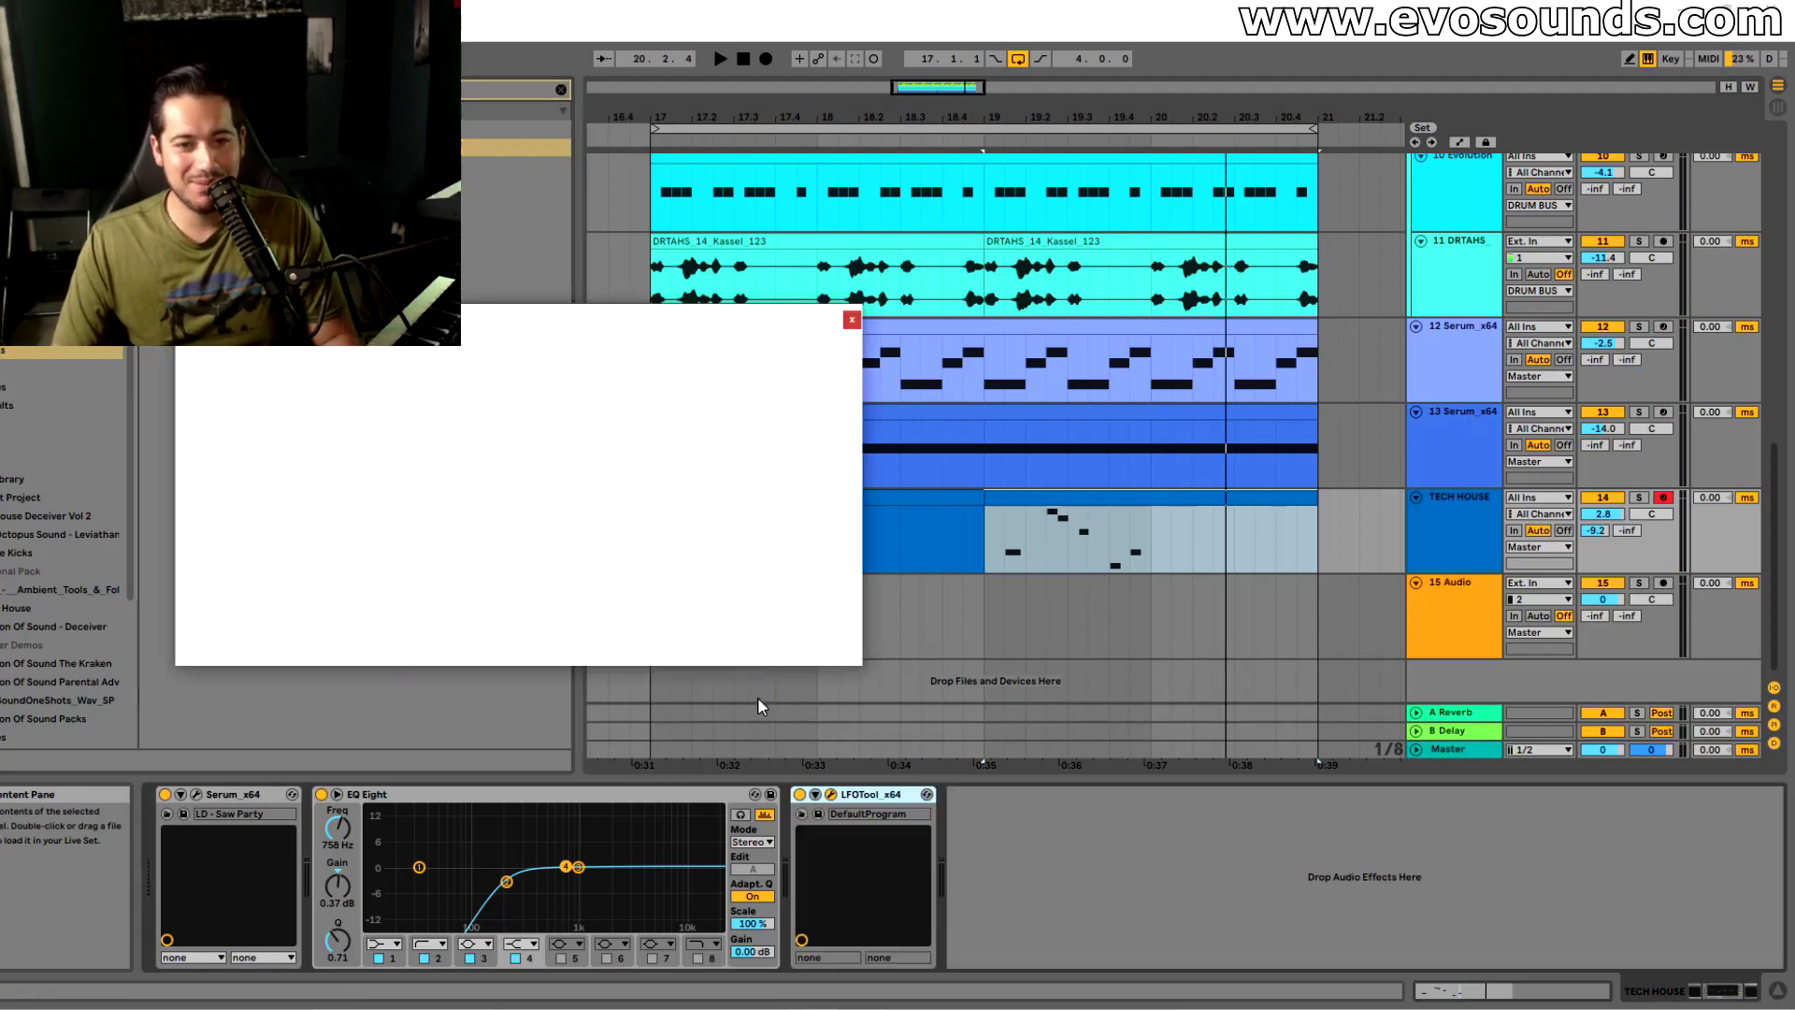
drag(498, 388, 504, 361)
key(space)
click(851, 320)
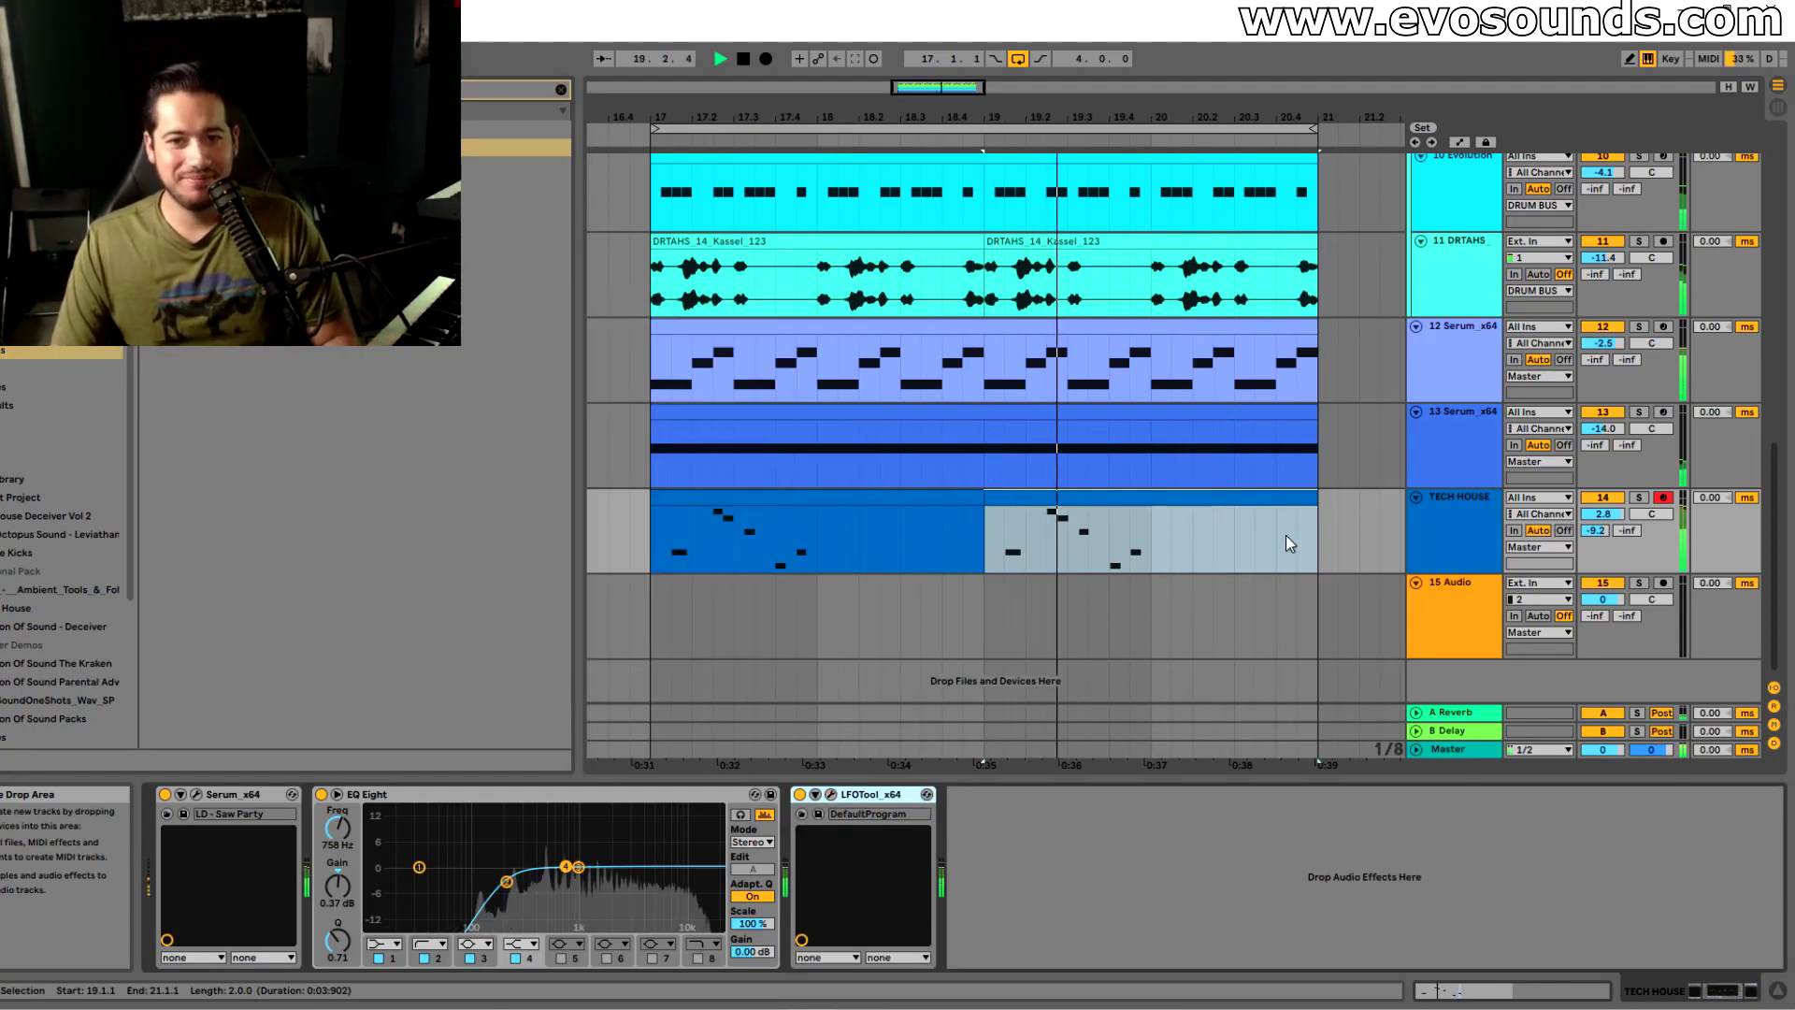
Set TECH HOUSE's reverb send to -8.3 dB and its volume to -5.6 dB while the loop plays
key(Tab)
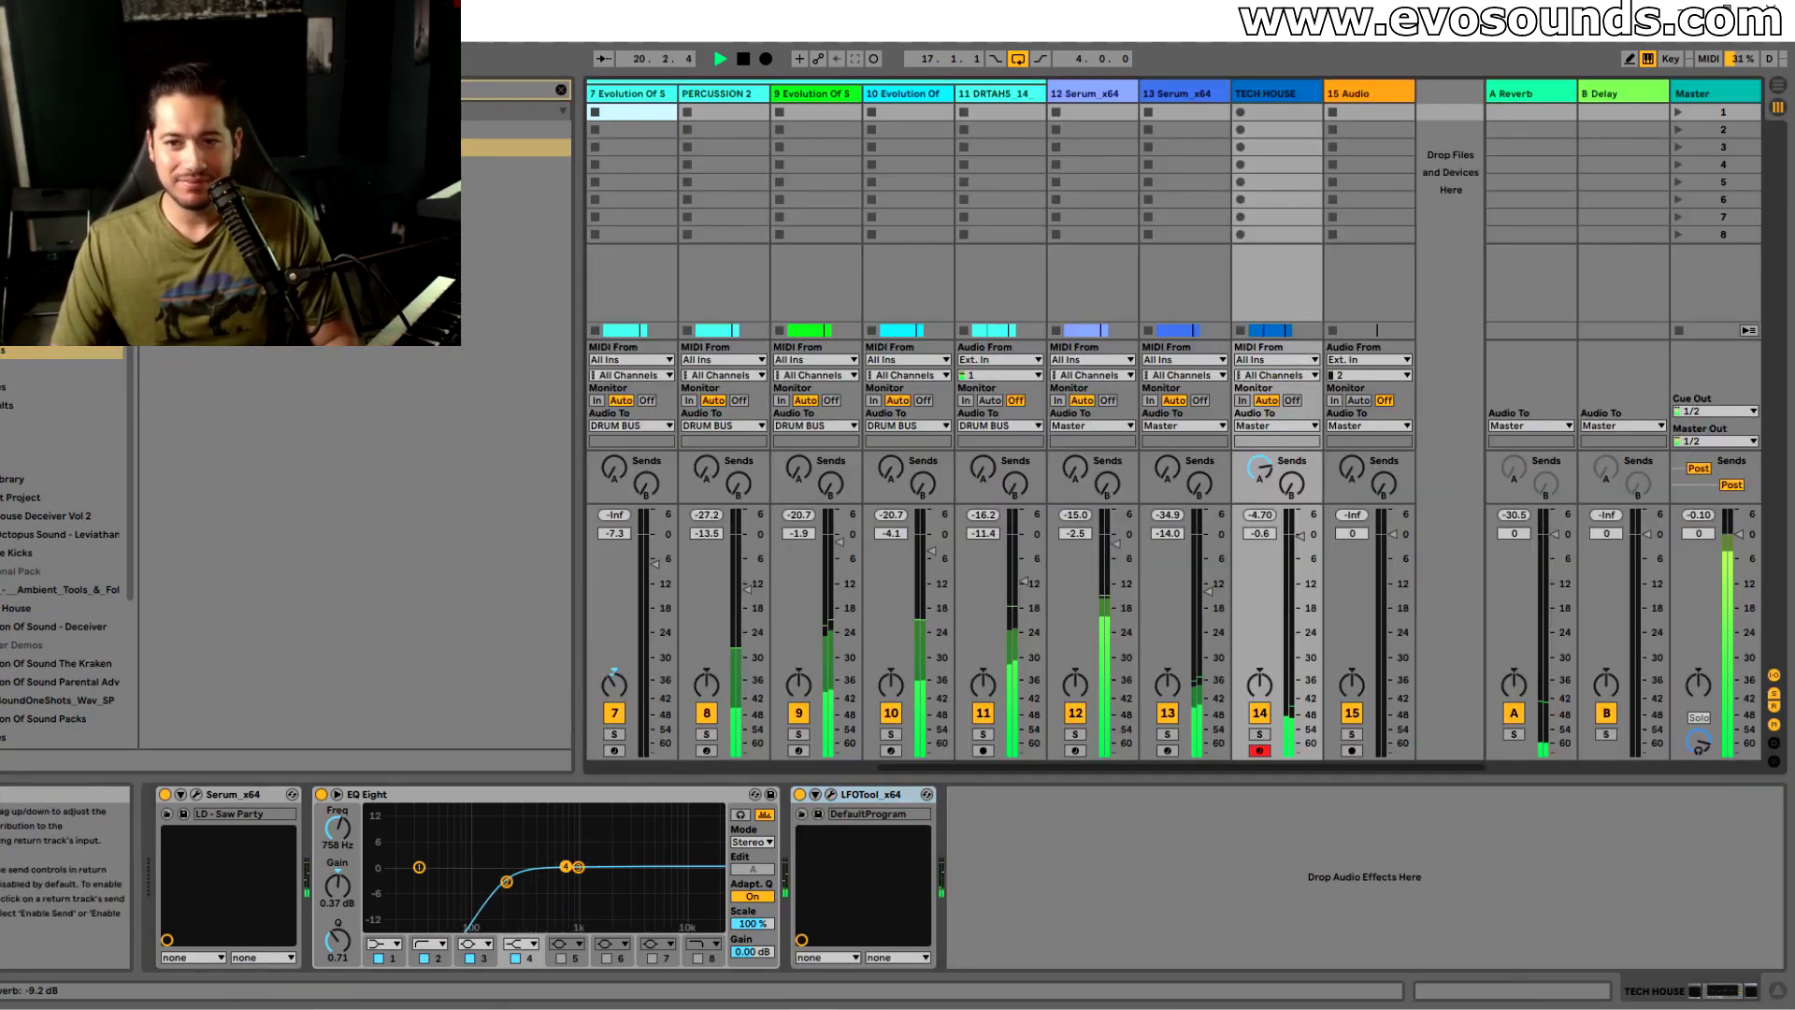
key(Tab)
drag(1603, 514, 1604, 534)
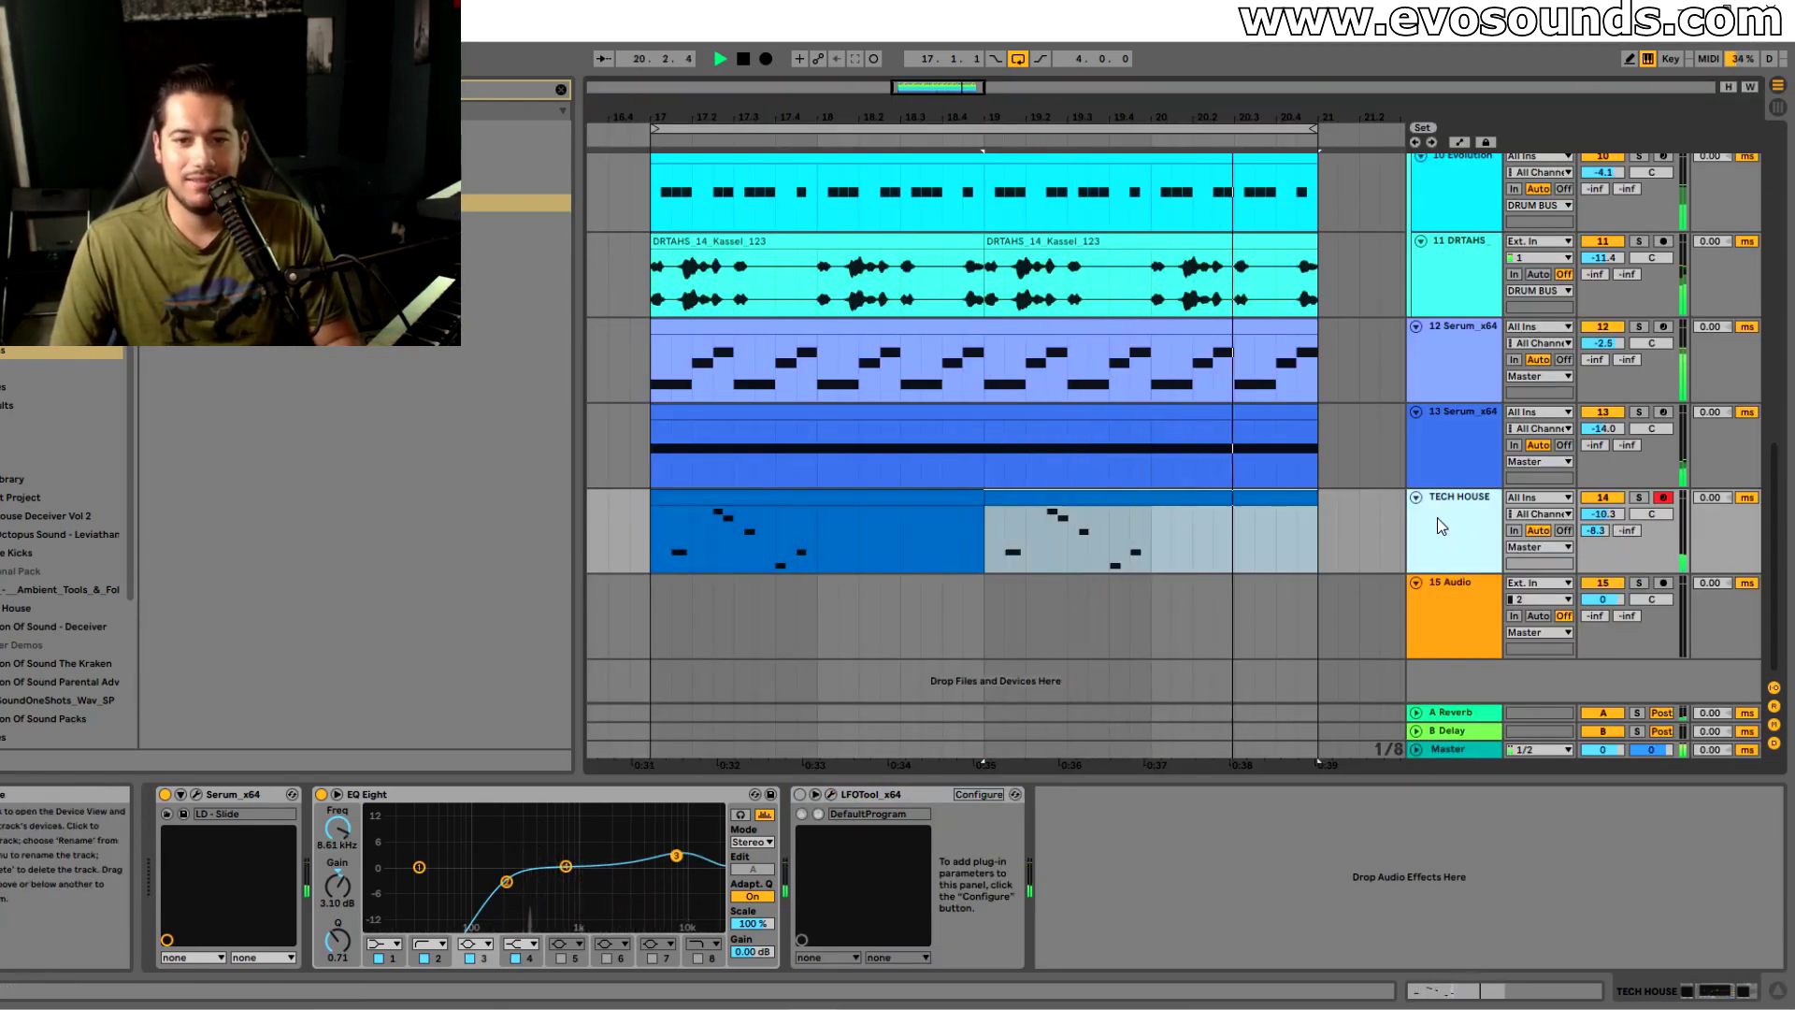
key(space)
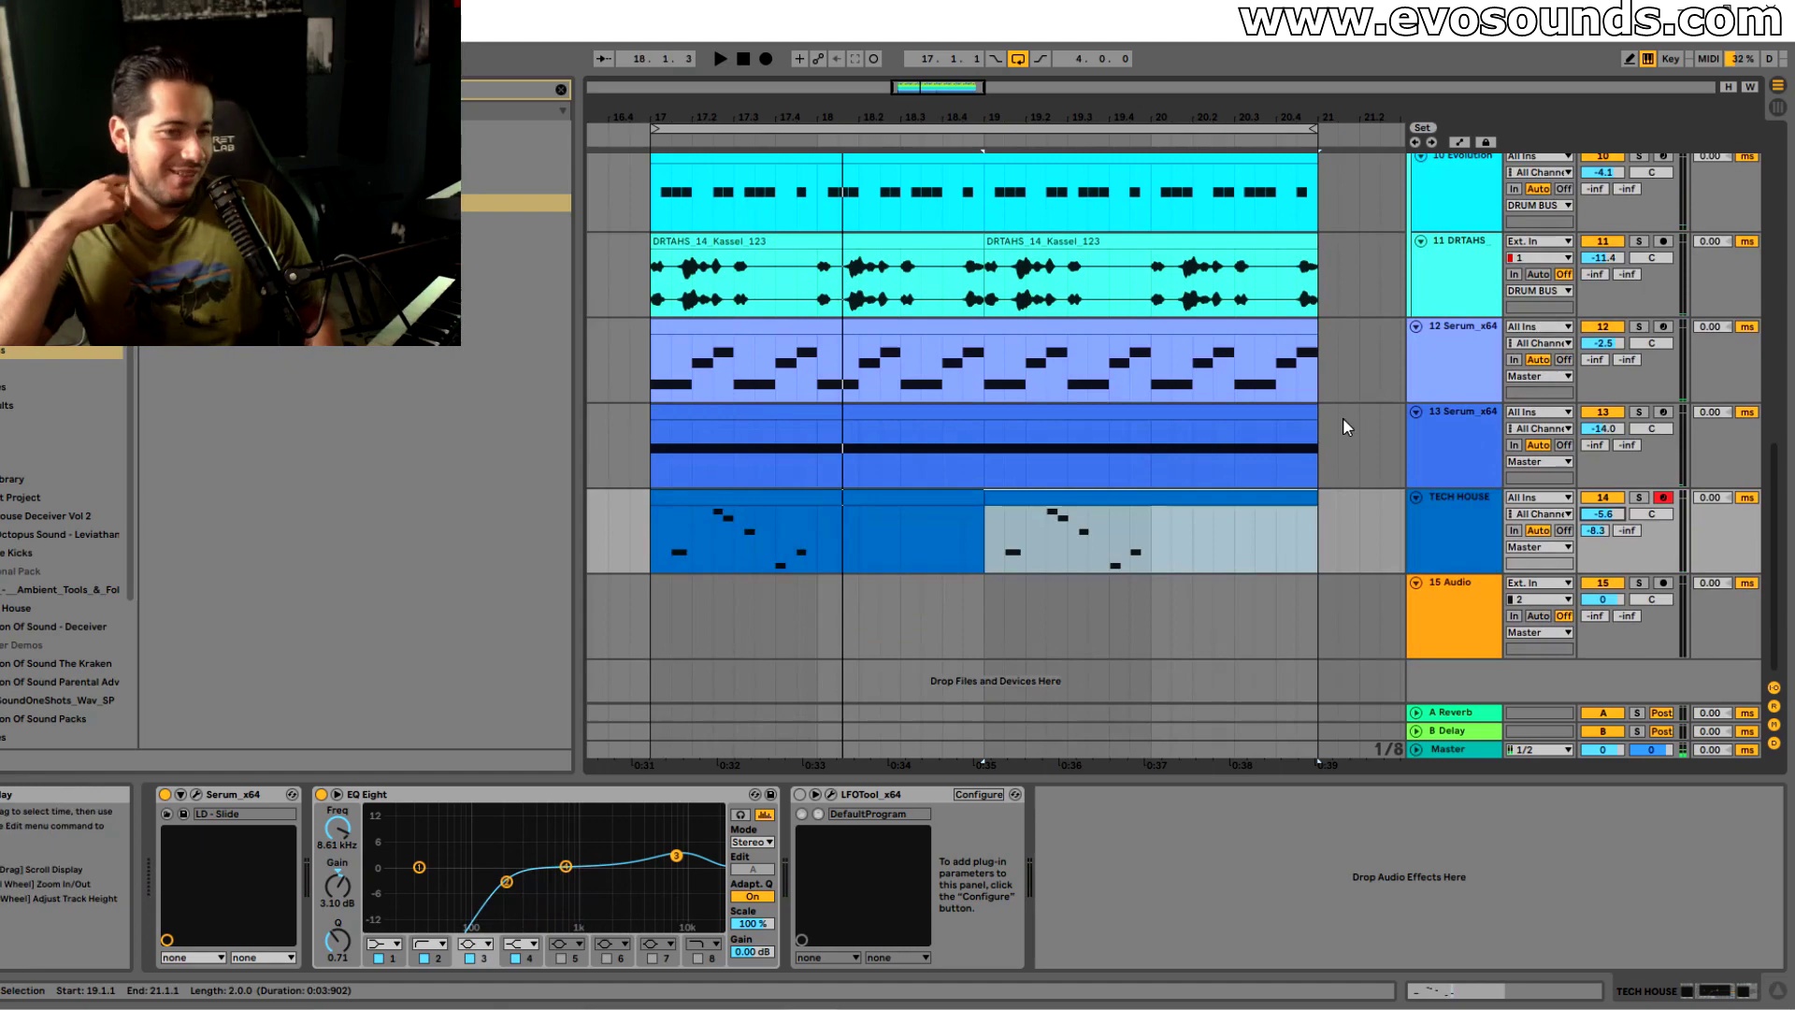
Check the cowbell track in solo and review the percussion and drum tracks up to the DRUM BUS
scroll(1343, 426, up, 5)
click(1417, 278)
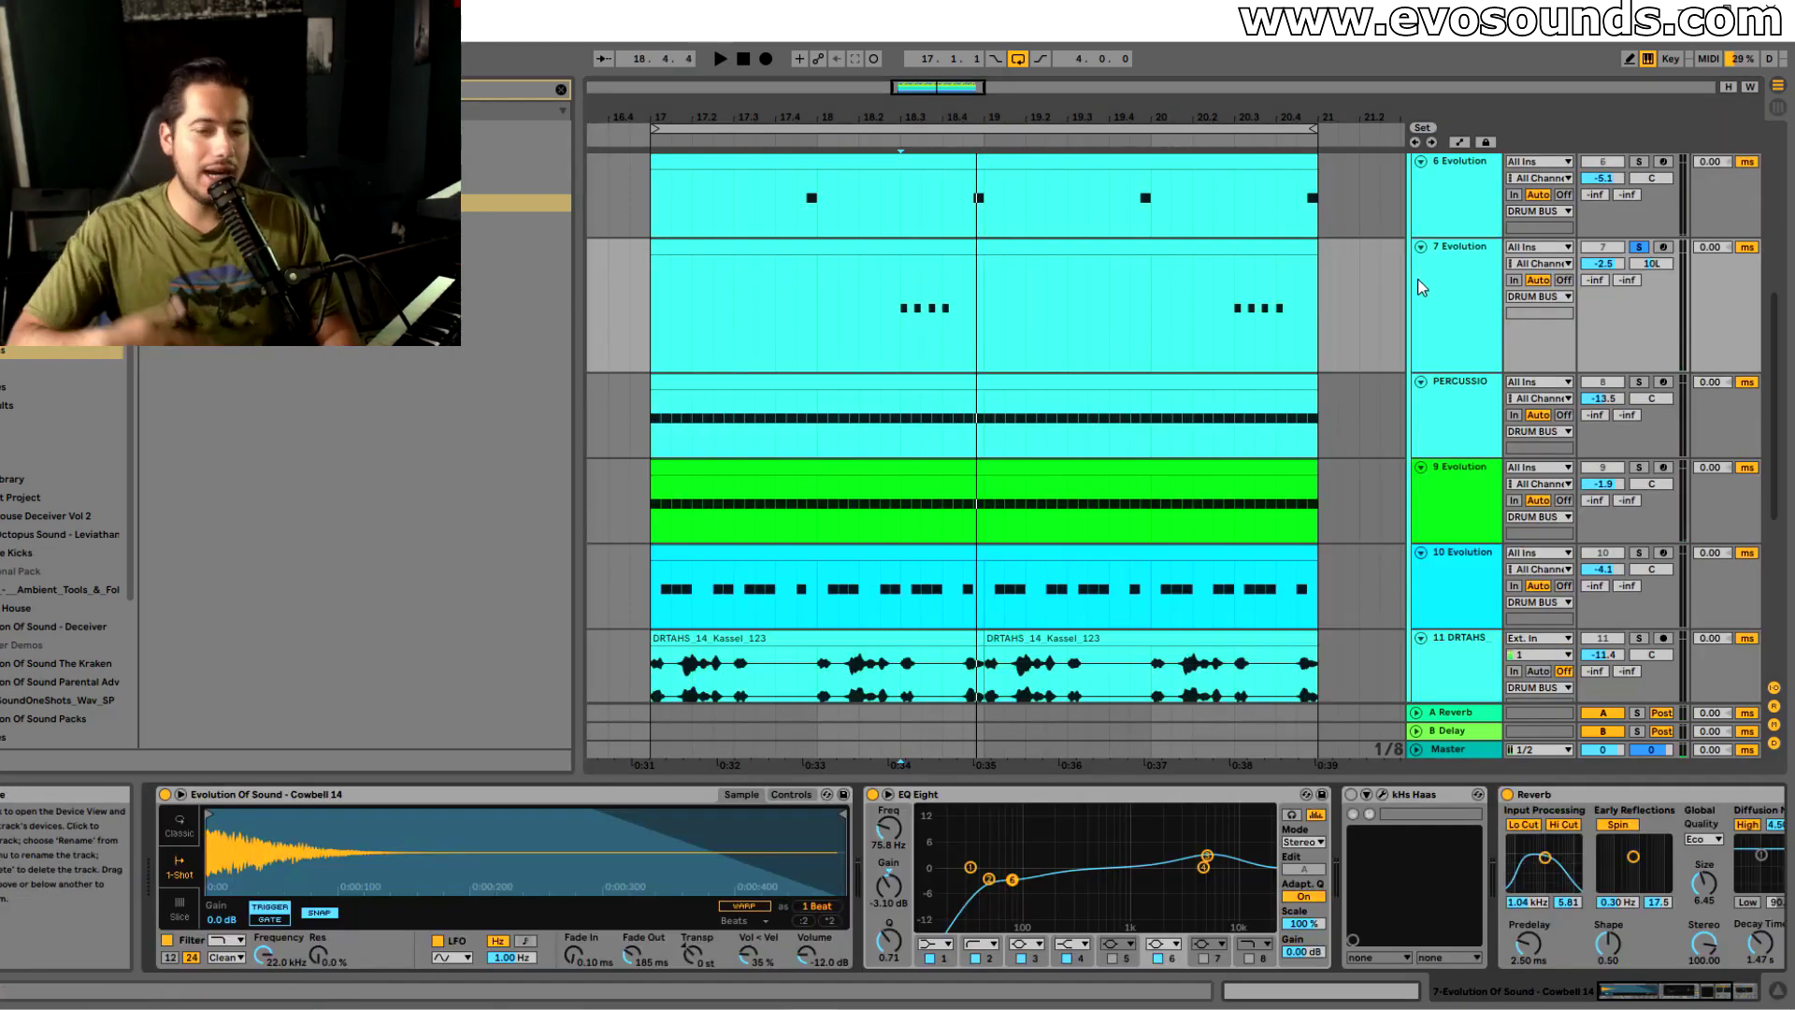
scroll(1415, 281, up, 5)
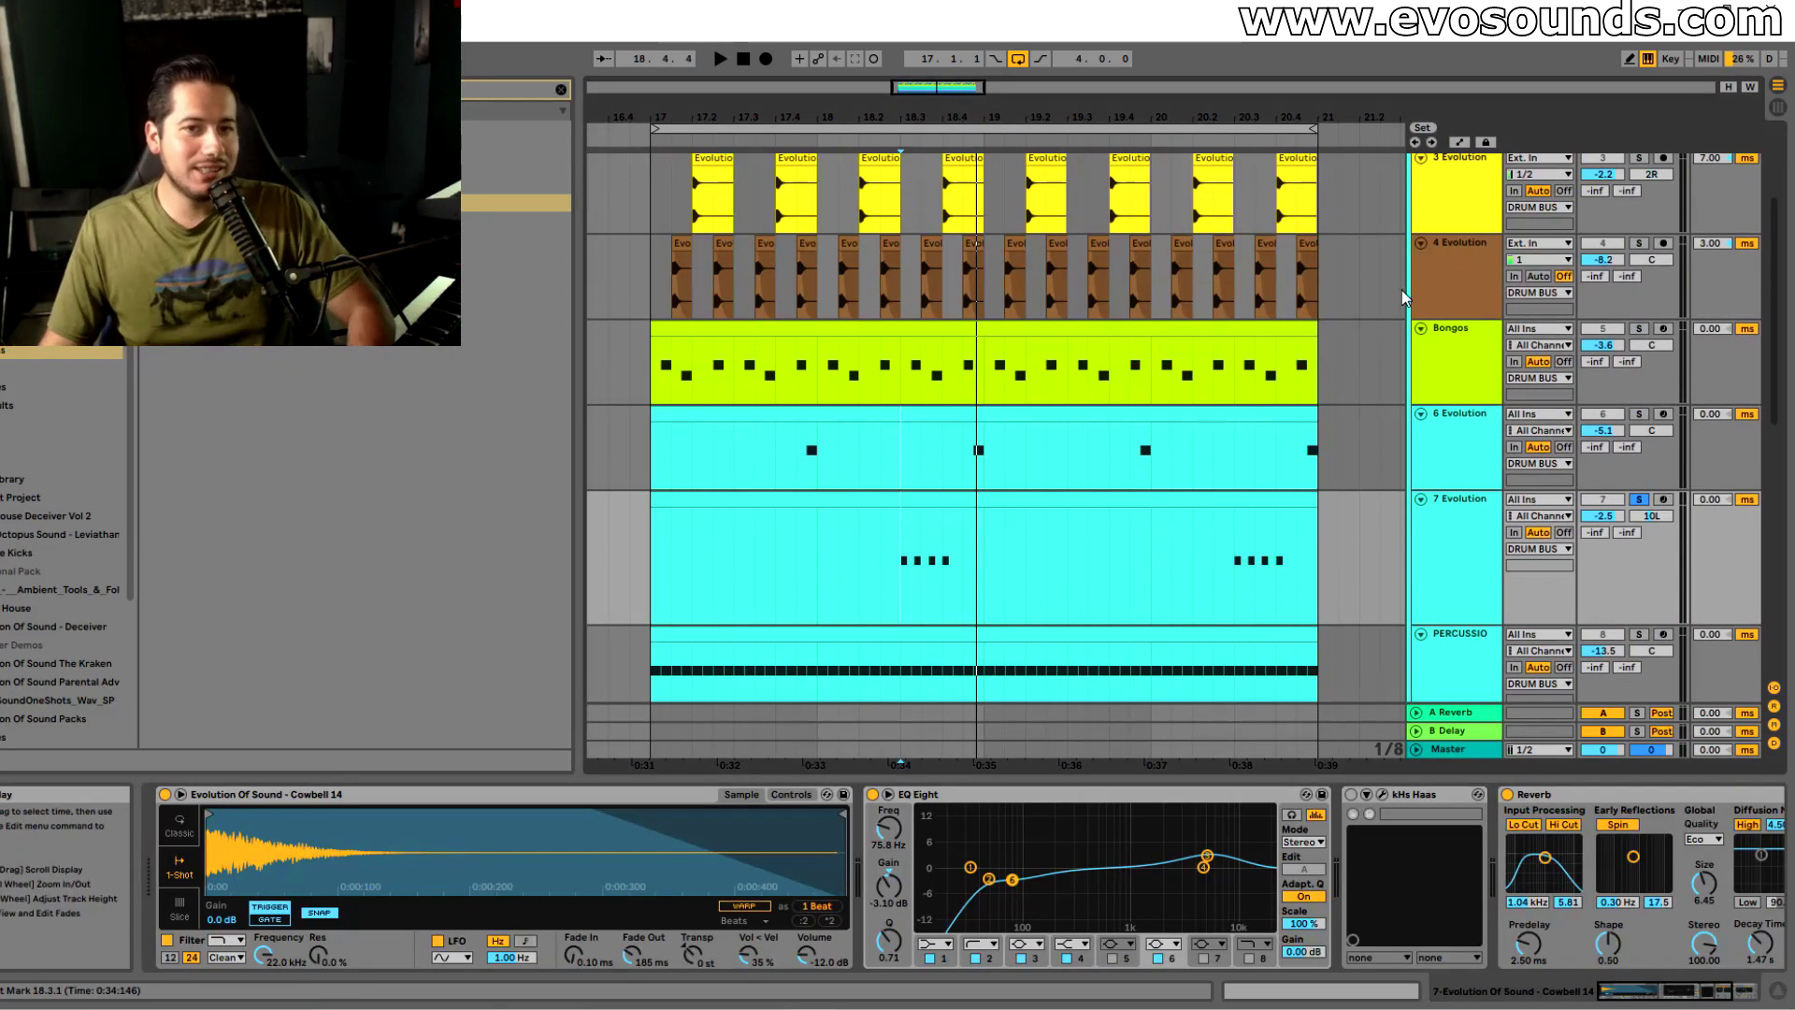
scroll(1394, 295, up, 1)
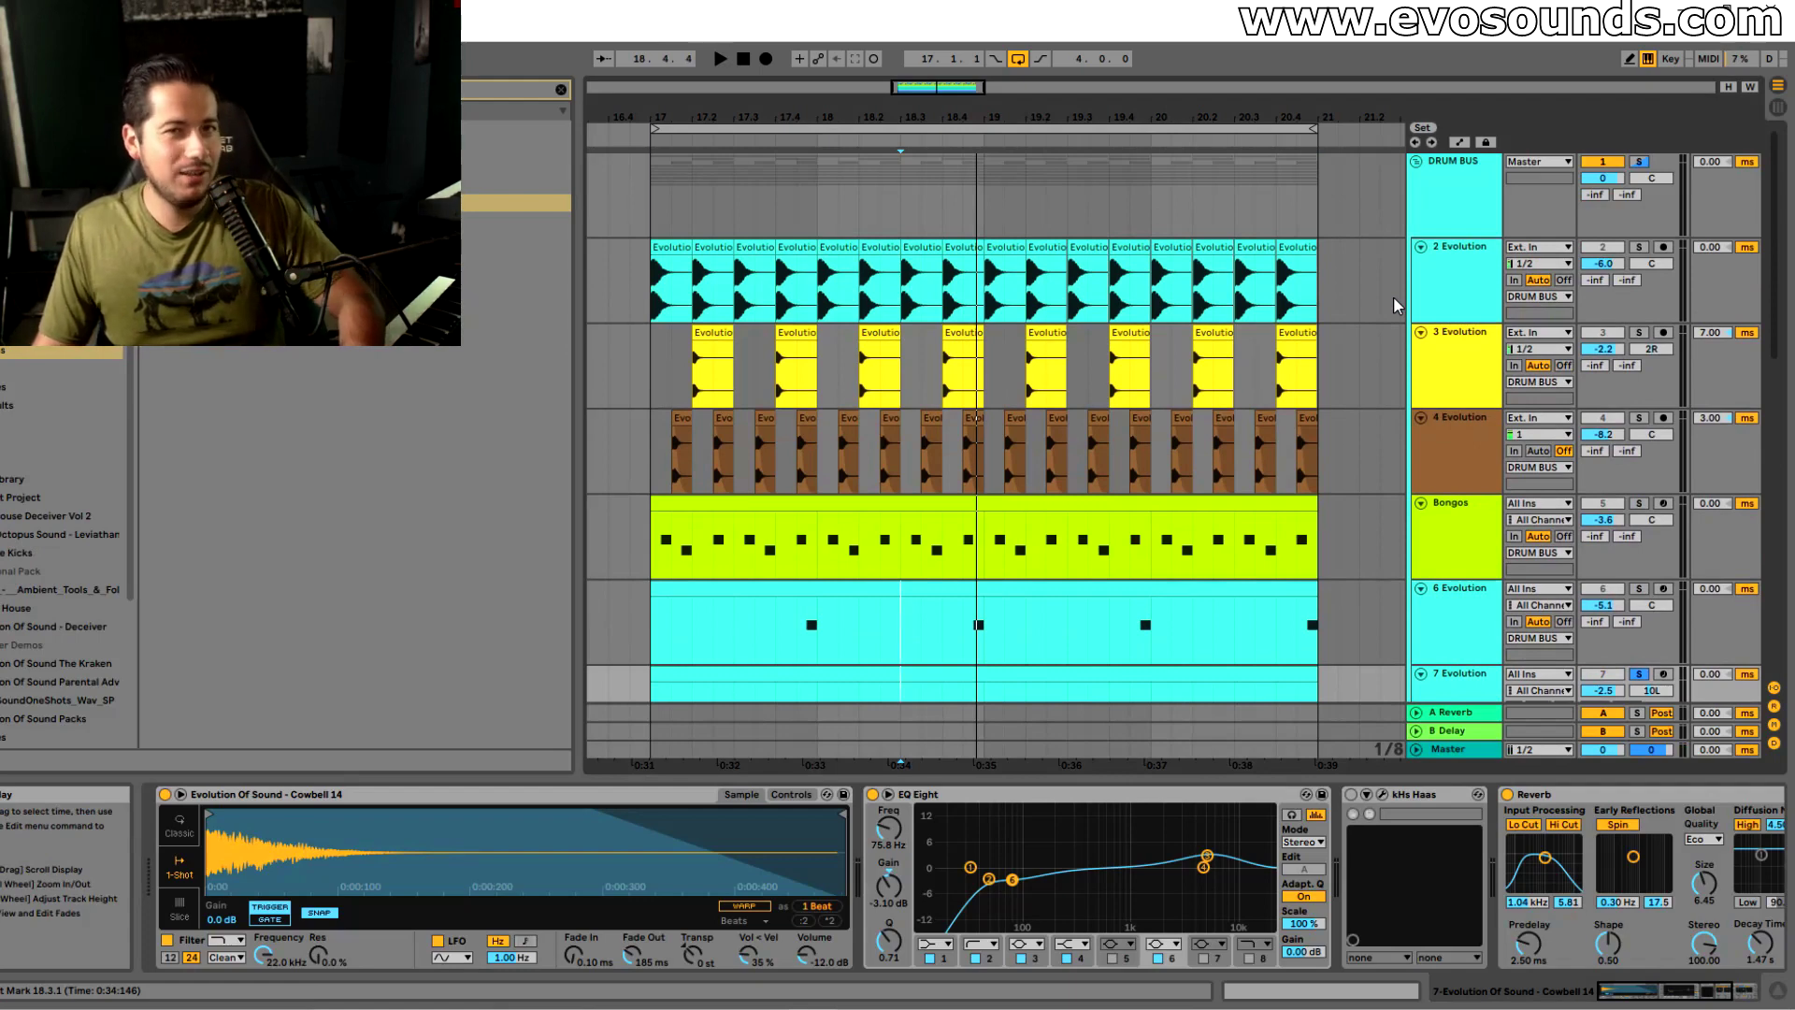
Examine the drum and percussion tracks from DRUM BUS to the closed hat, including the devices on the cowbell and percussion tracks
scroll(1393, 305, down, 4)
scroll(1402, 299, down, 2)
scroll(1400, 318, up, 4)
click(1481, 446)
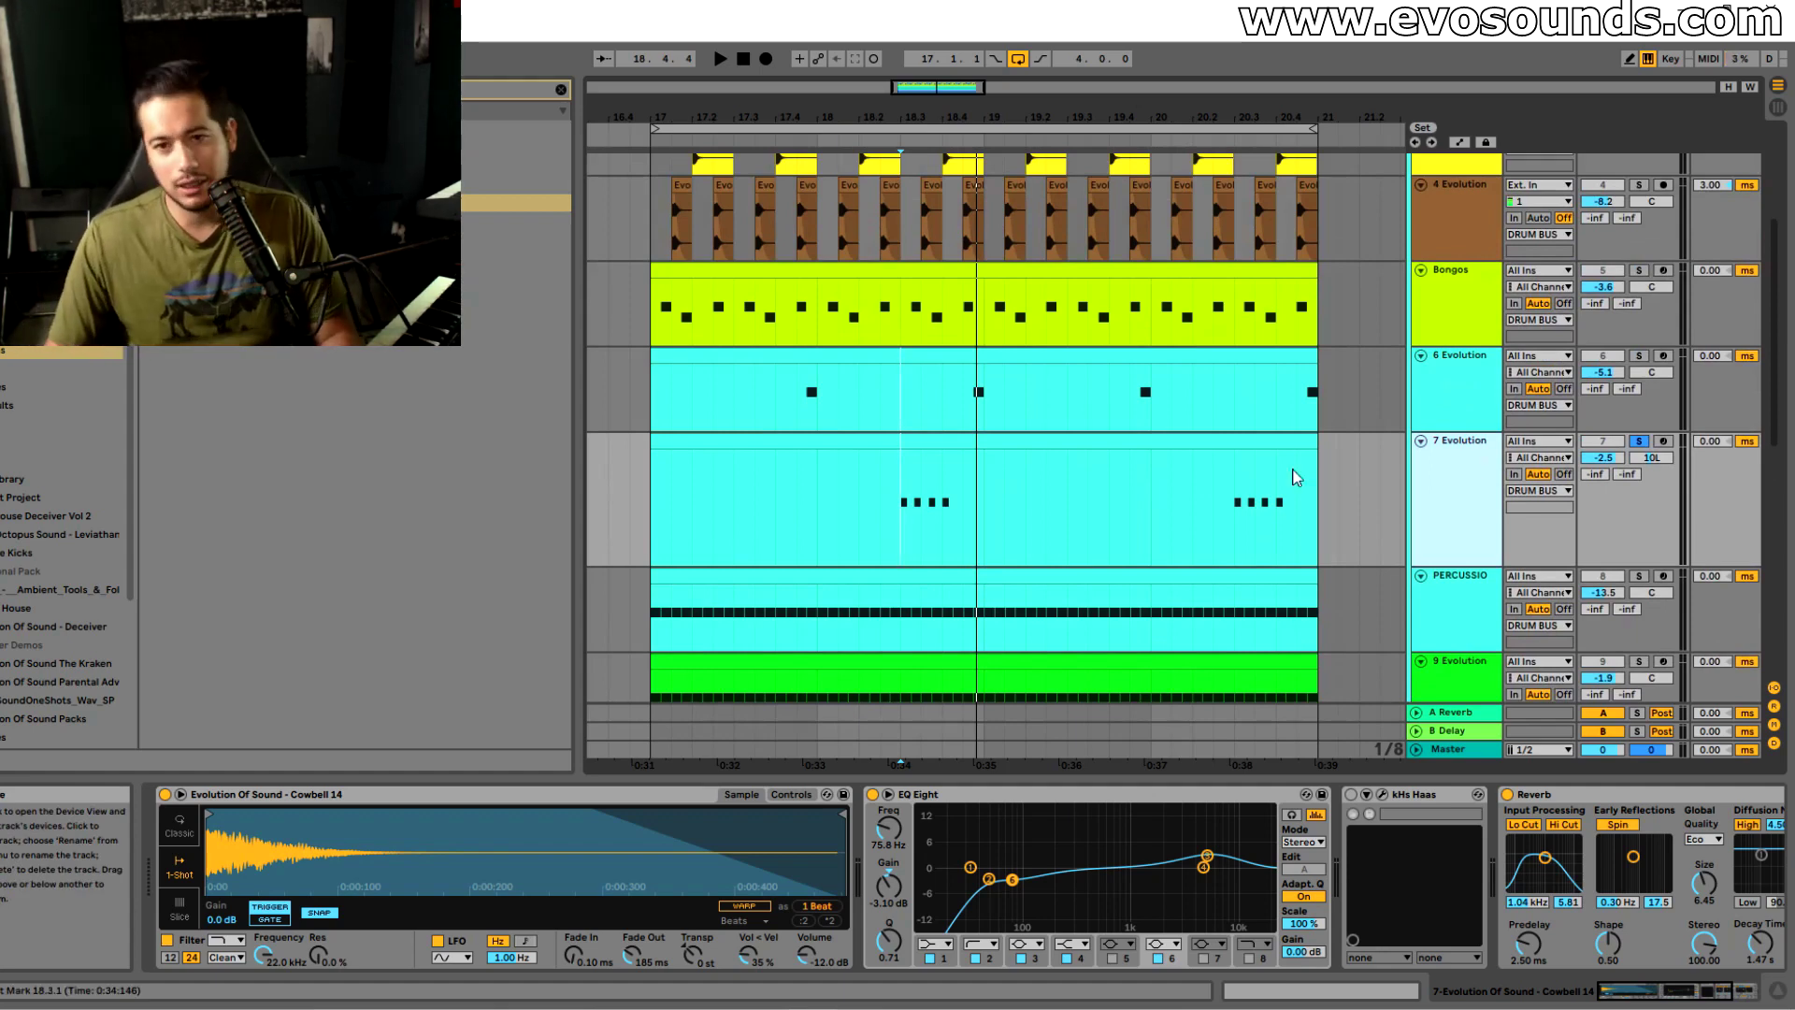
click(900, 519)
scroll(861, 484, up, 3)
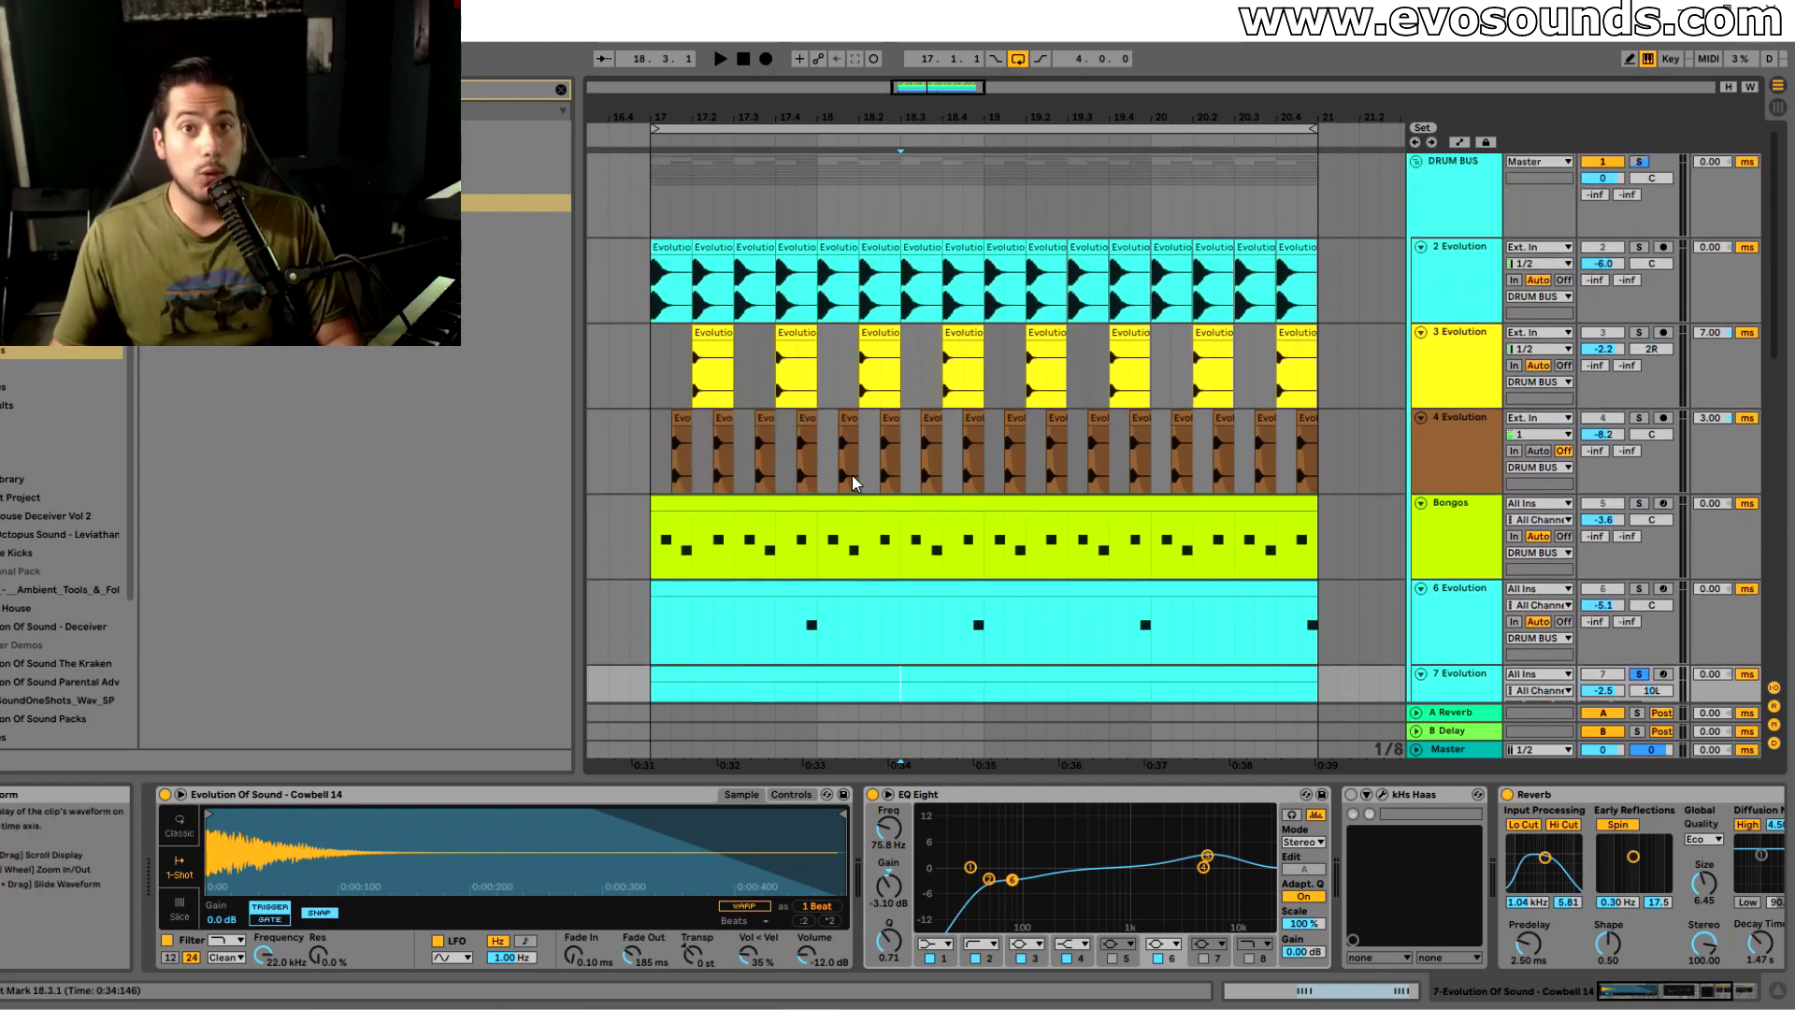
scroll(853, 496, down, 5)
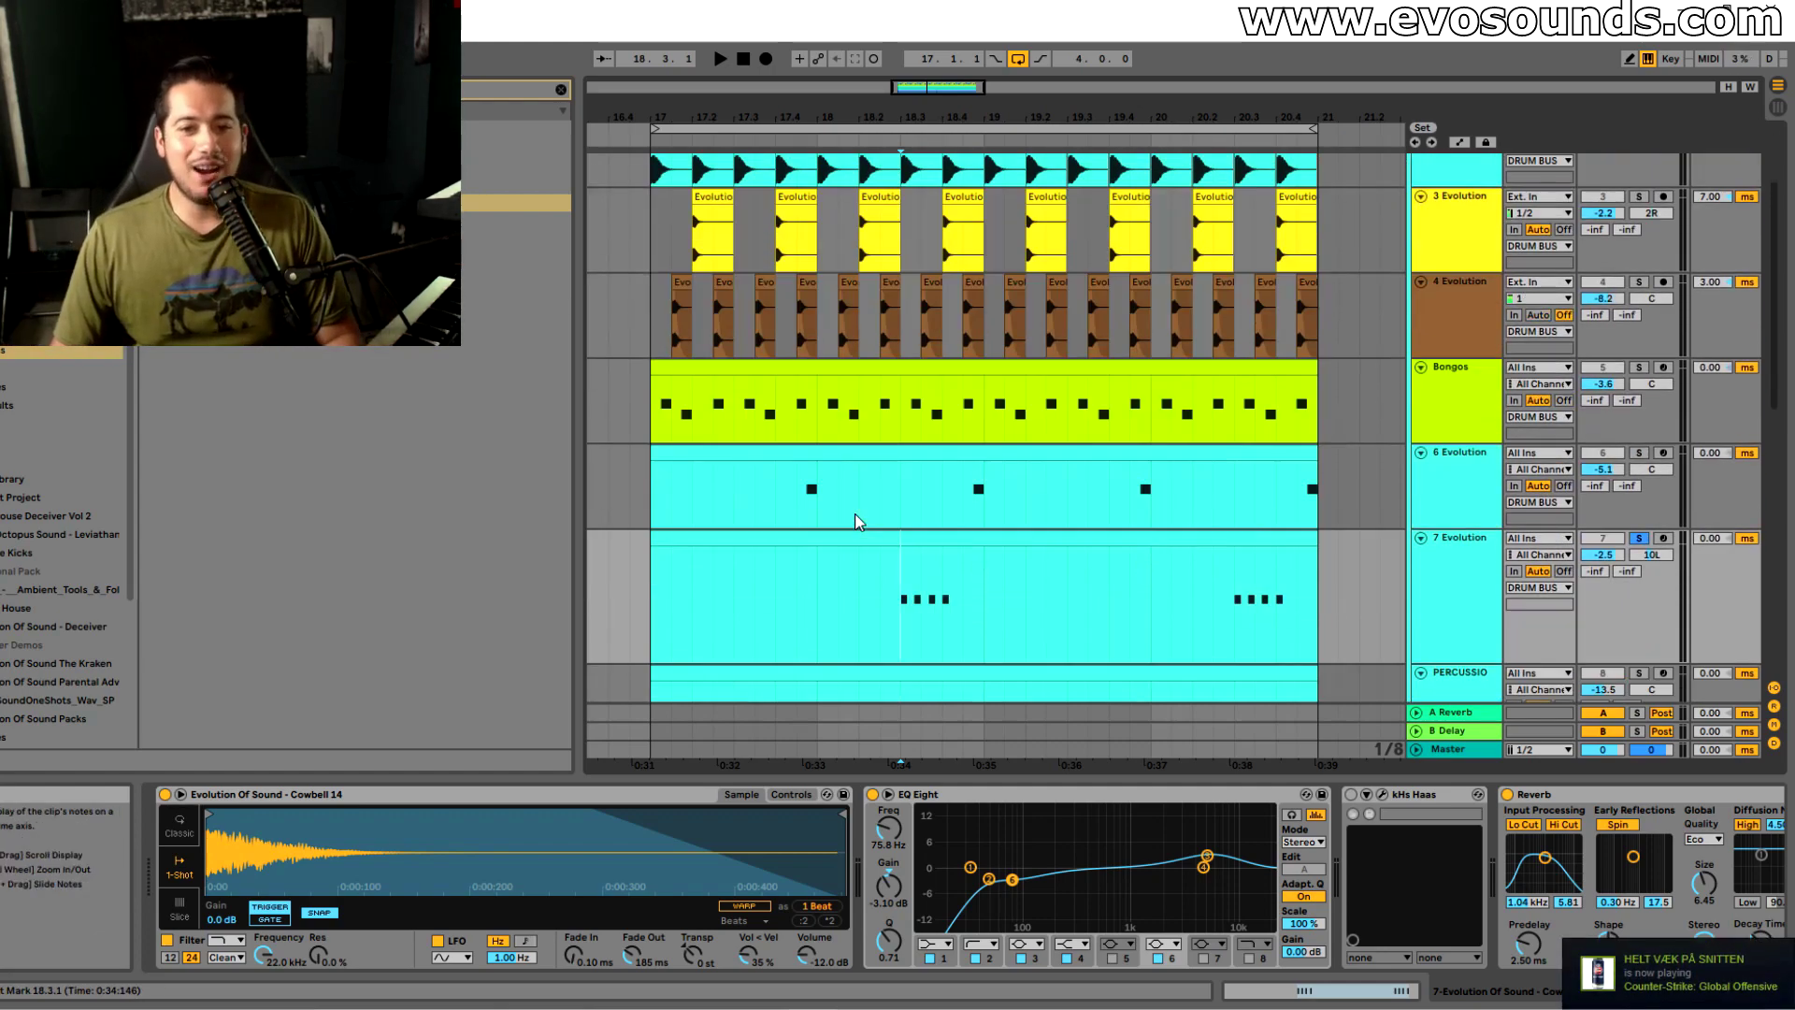
click(844, 399)
click(910, 488)
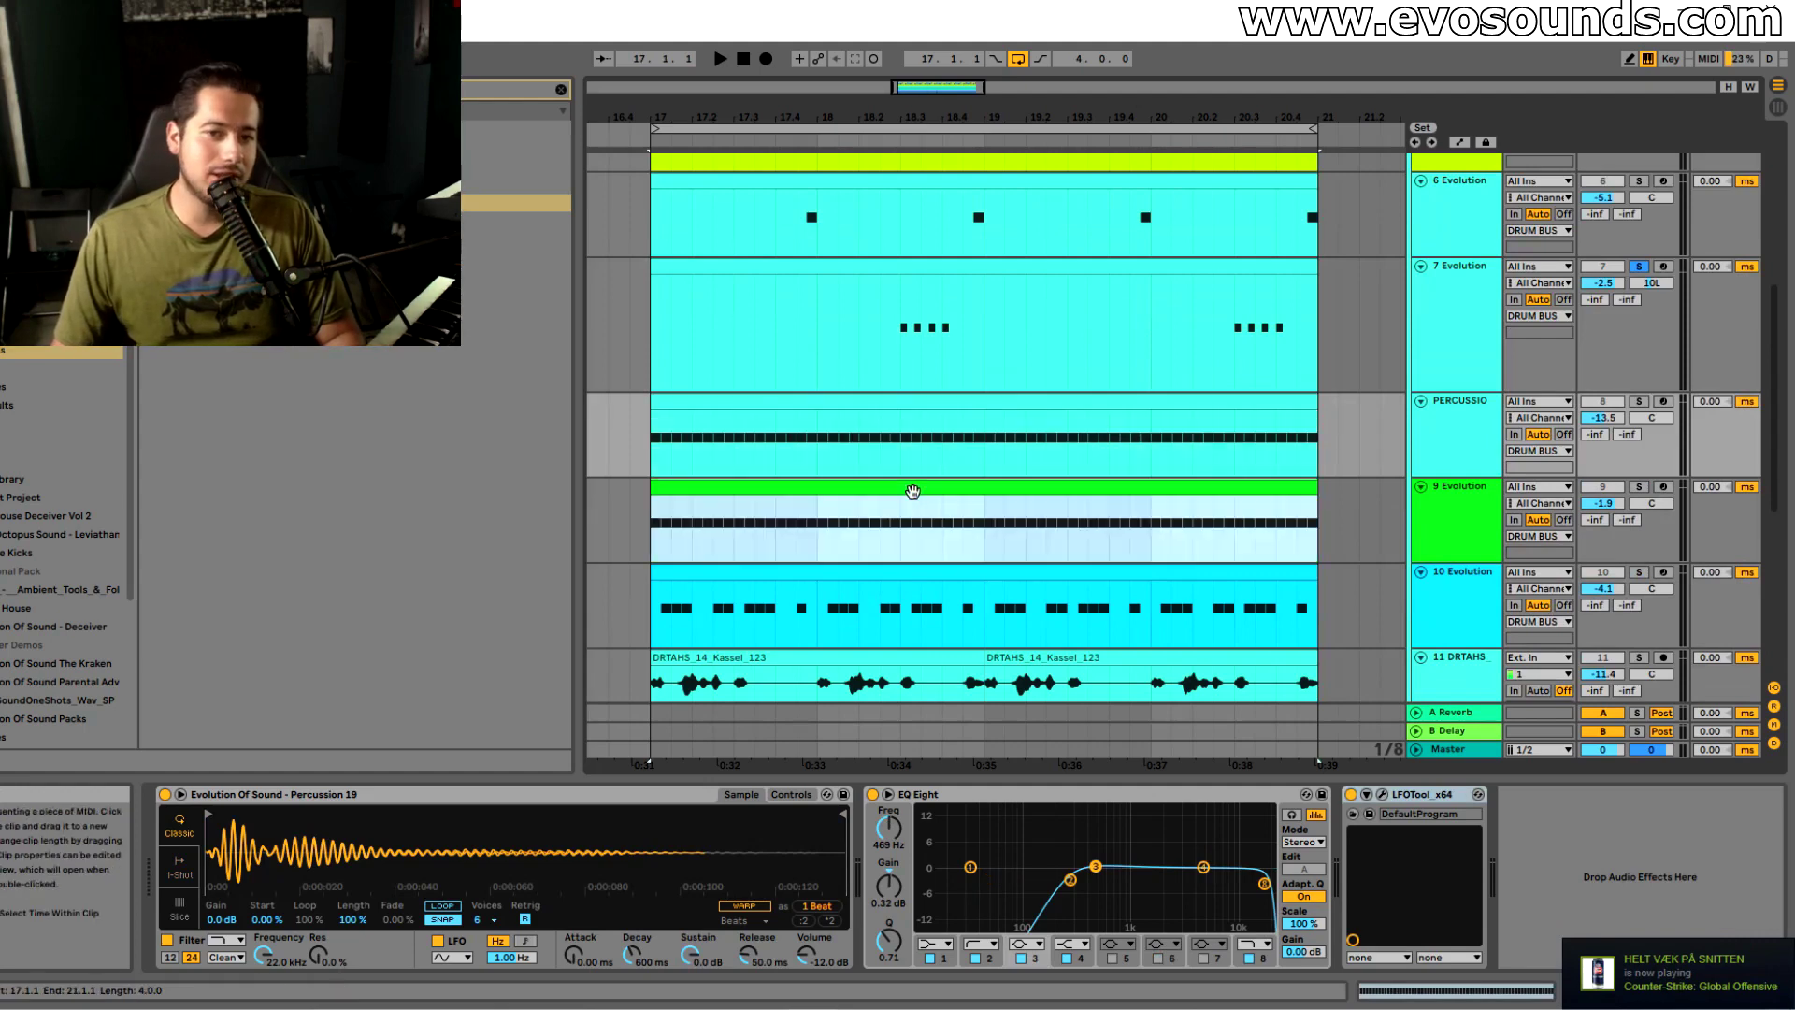
click(929, 574)
scroll(935, 569, up, 3)
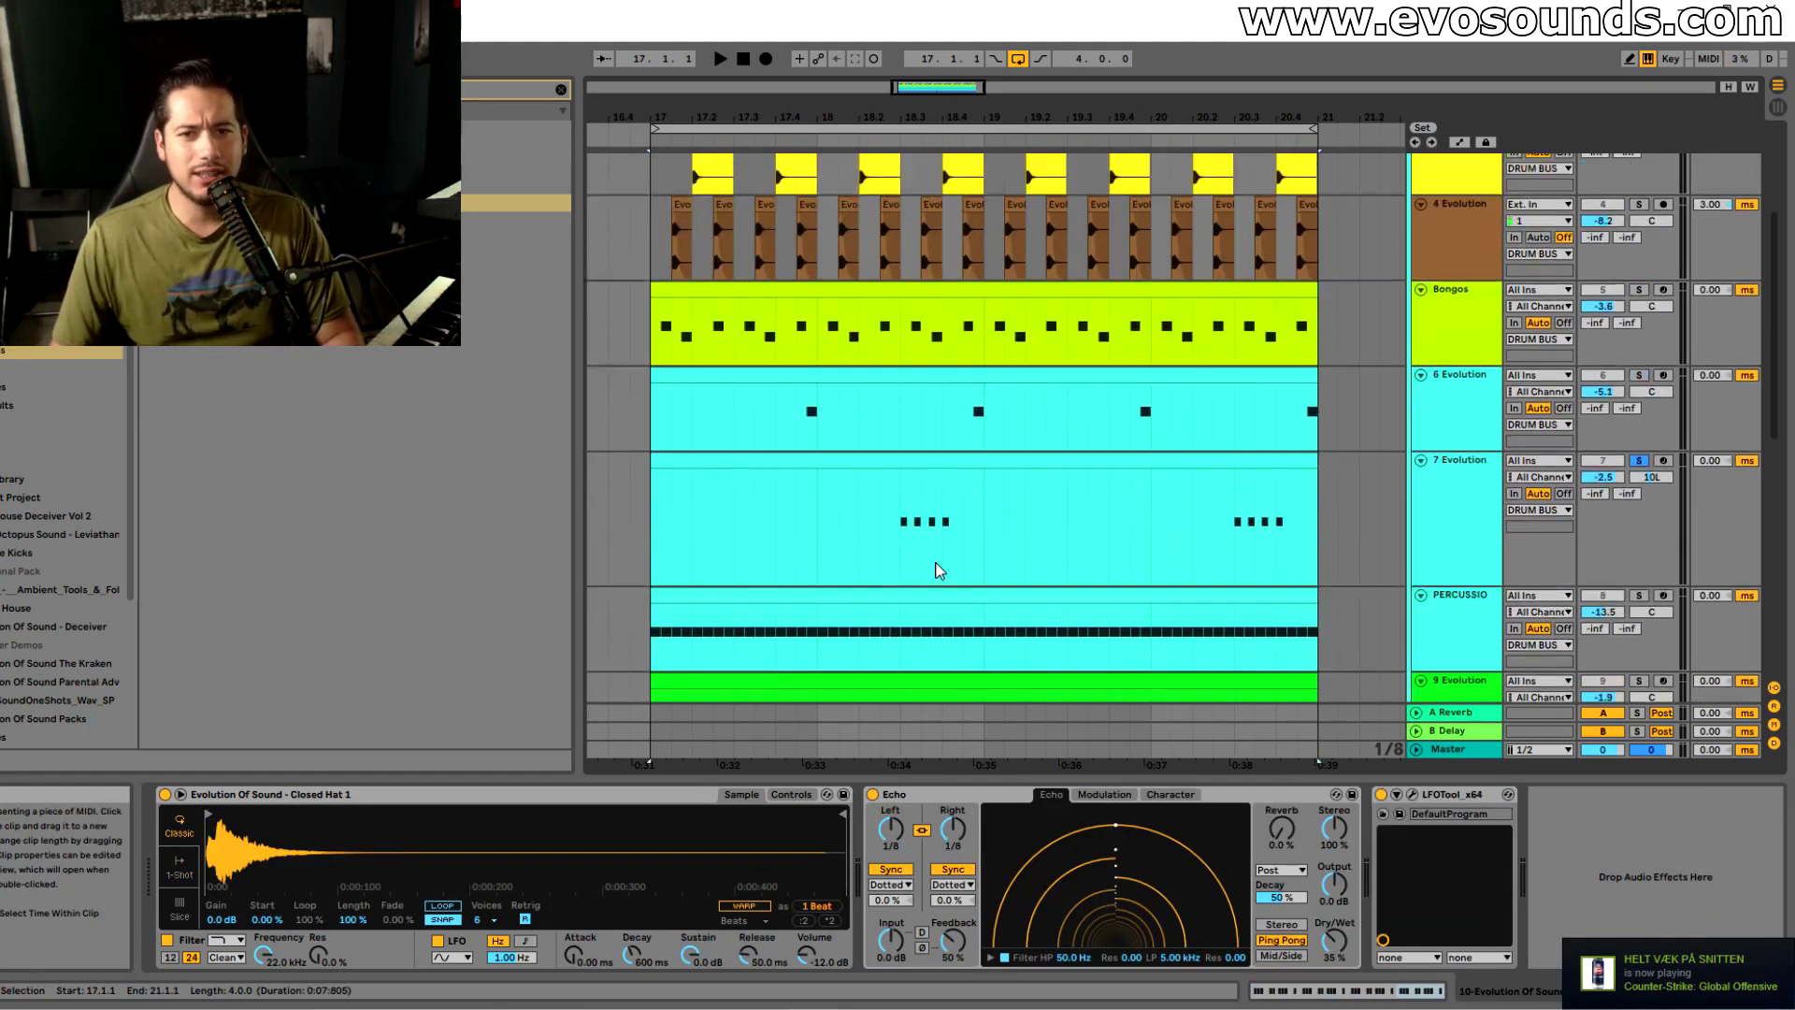
Play the soloed cowbell track with its reverb, switch the Reverb device off and play it again to compare
click(888, 563)
click(1479, 519)
key(space)
key(space)
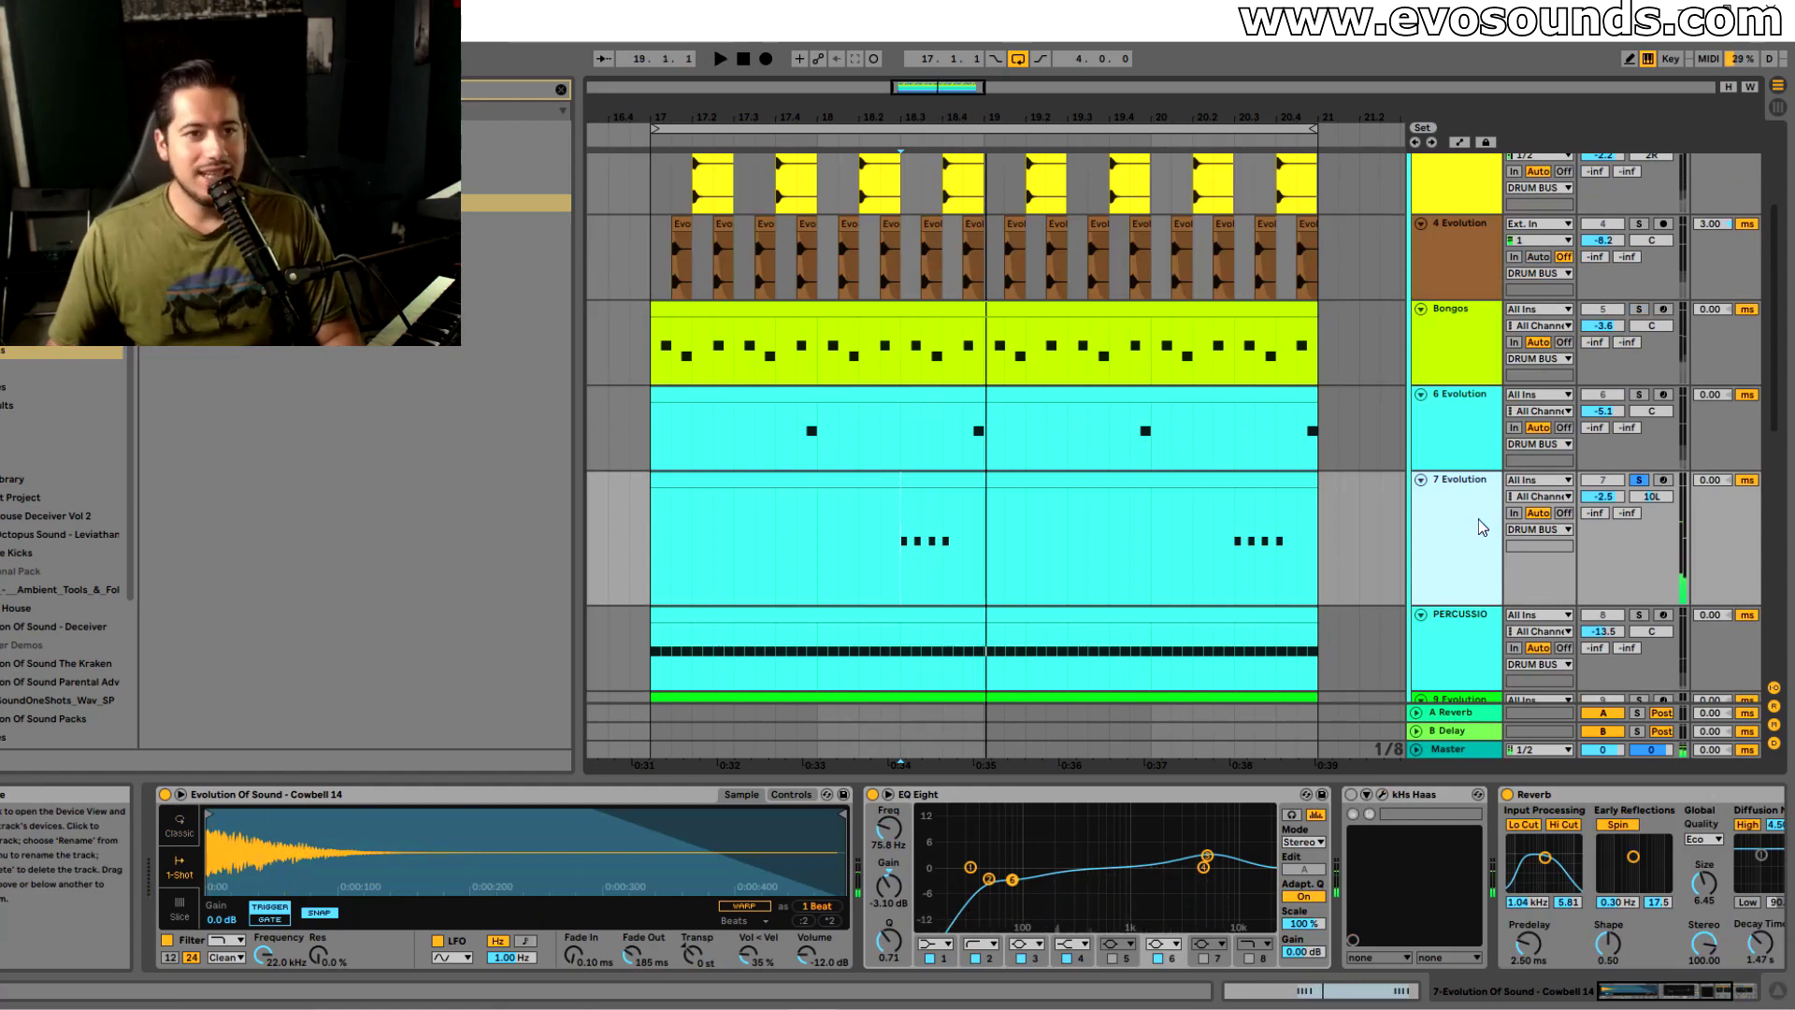
click(1507, 795)
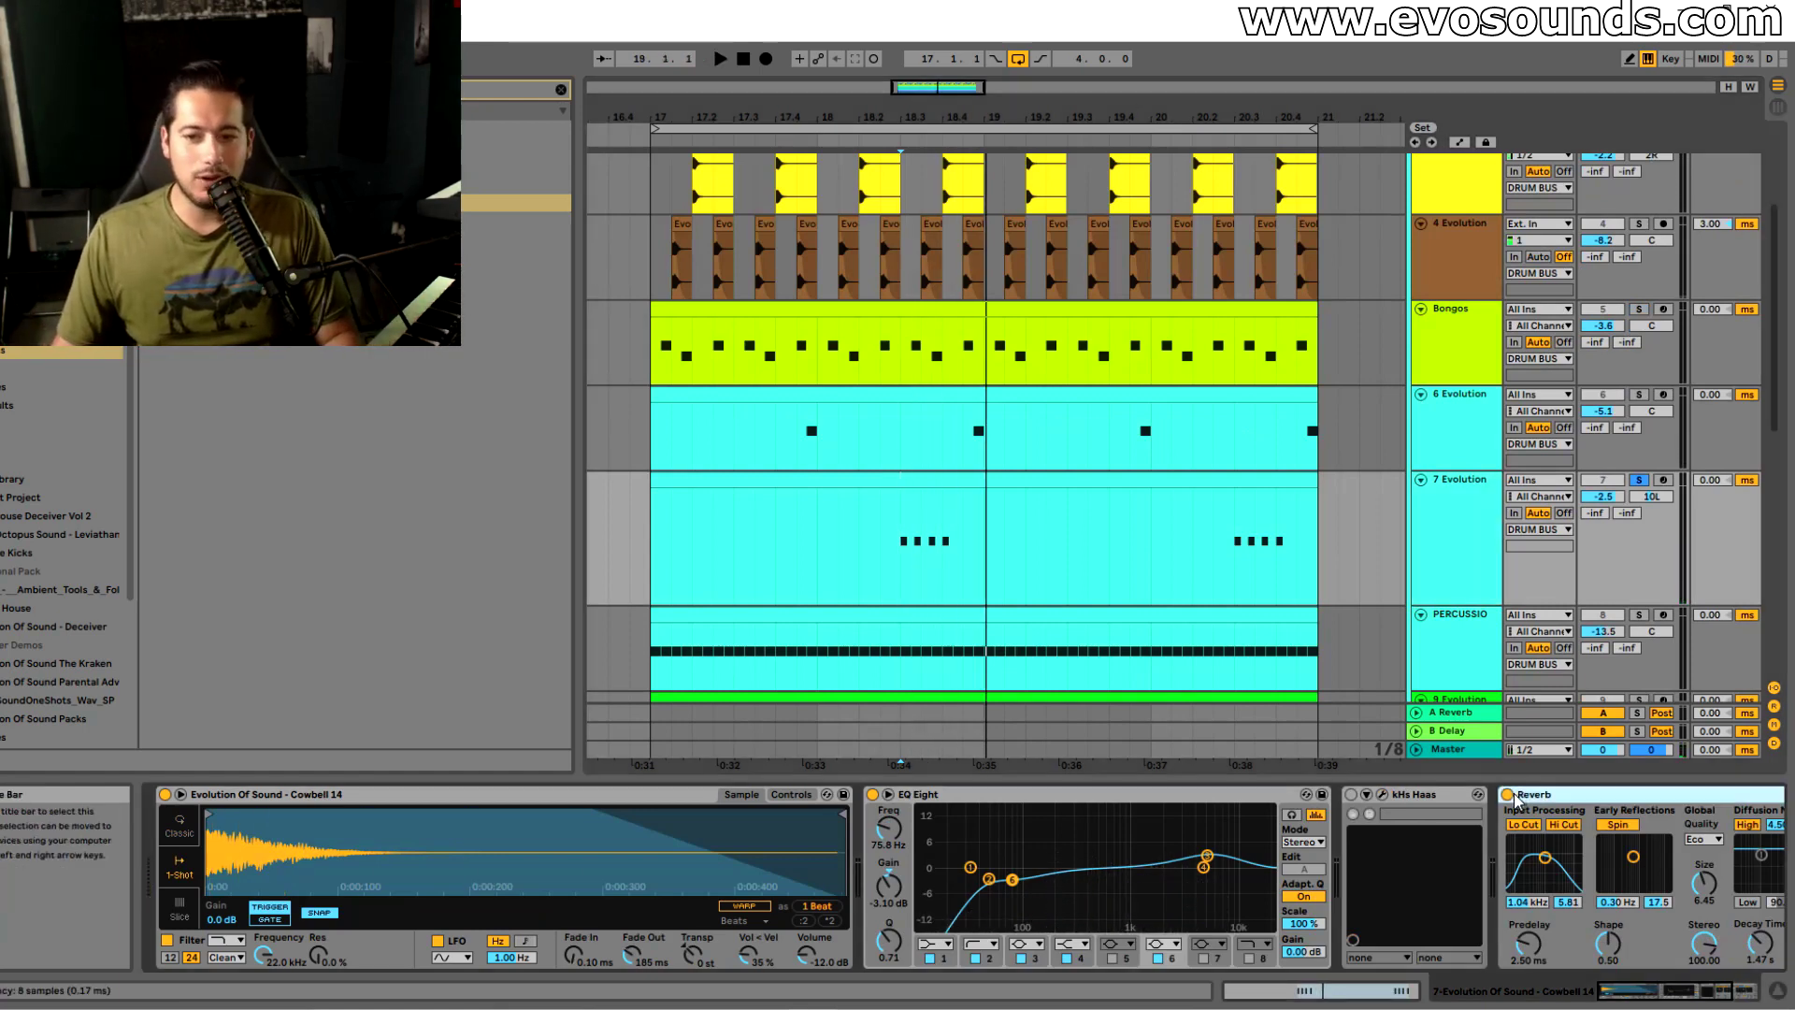
key(space)
key(space)
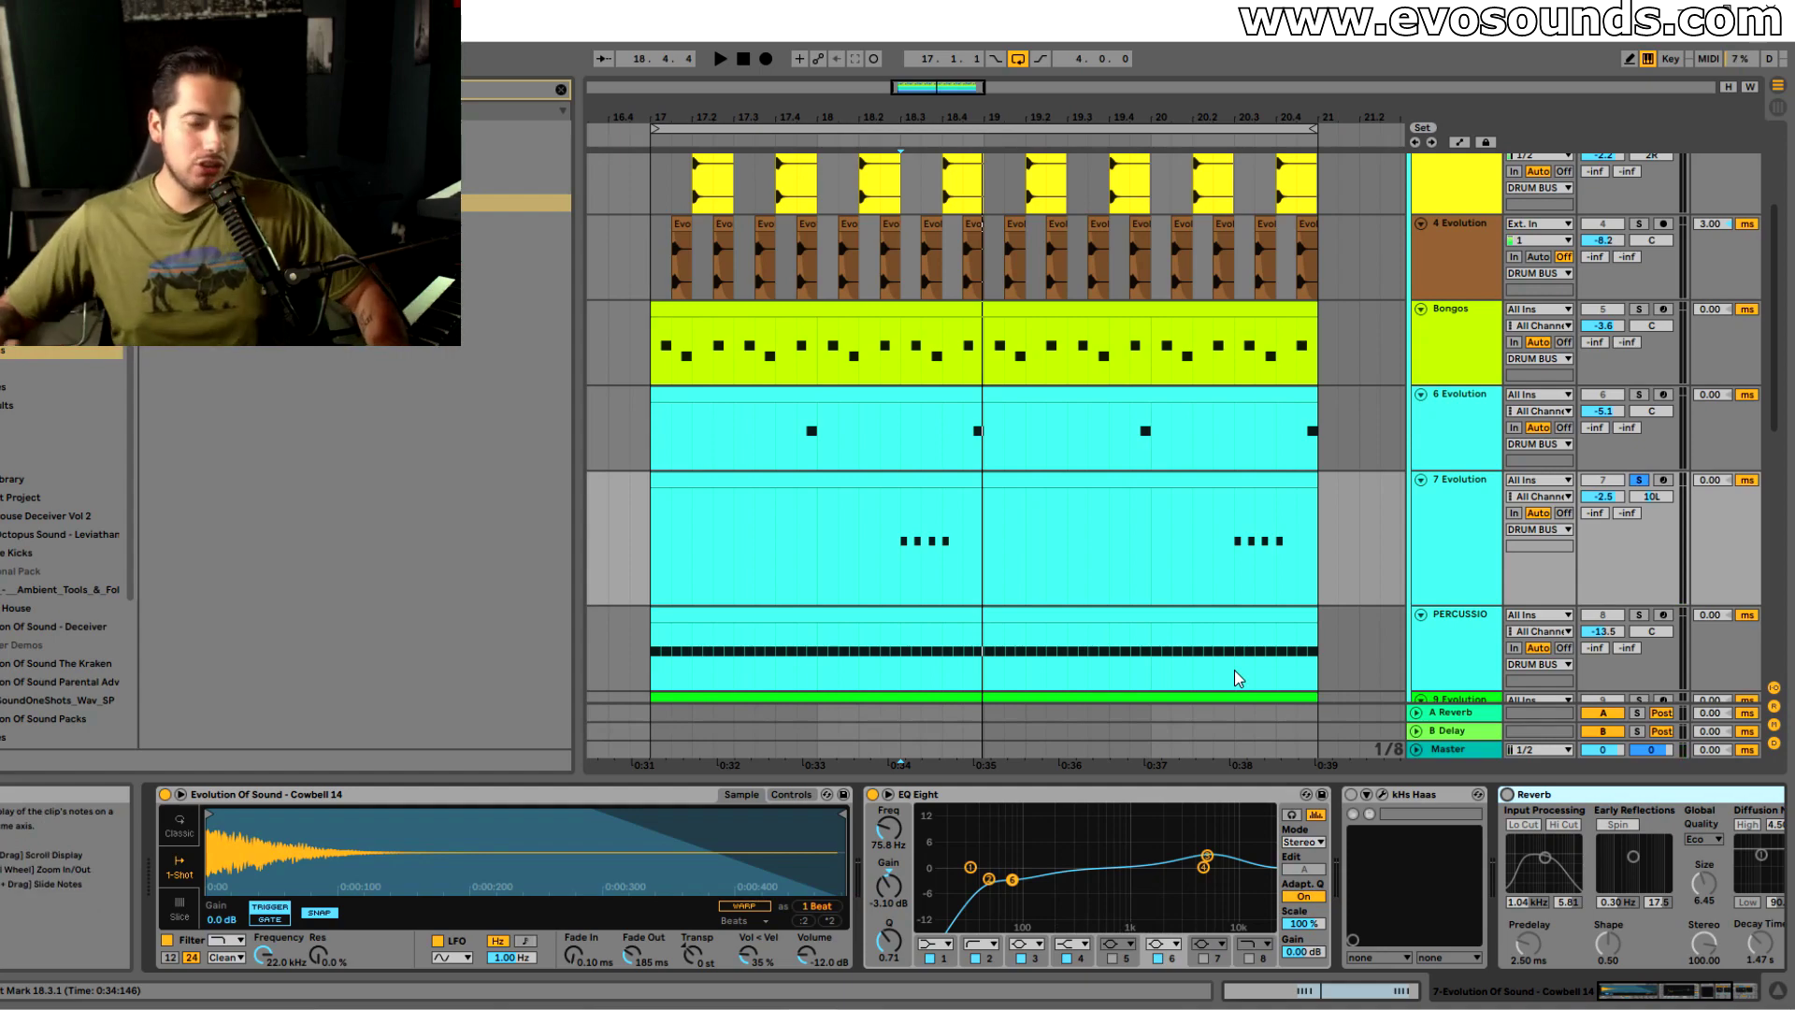
Take the cowbell track out of solo and set the Bongos track's volume to 0.5 dB
click(1430, 414)
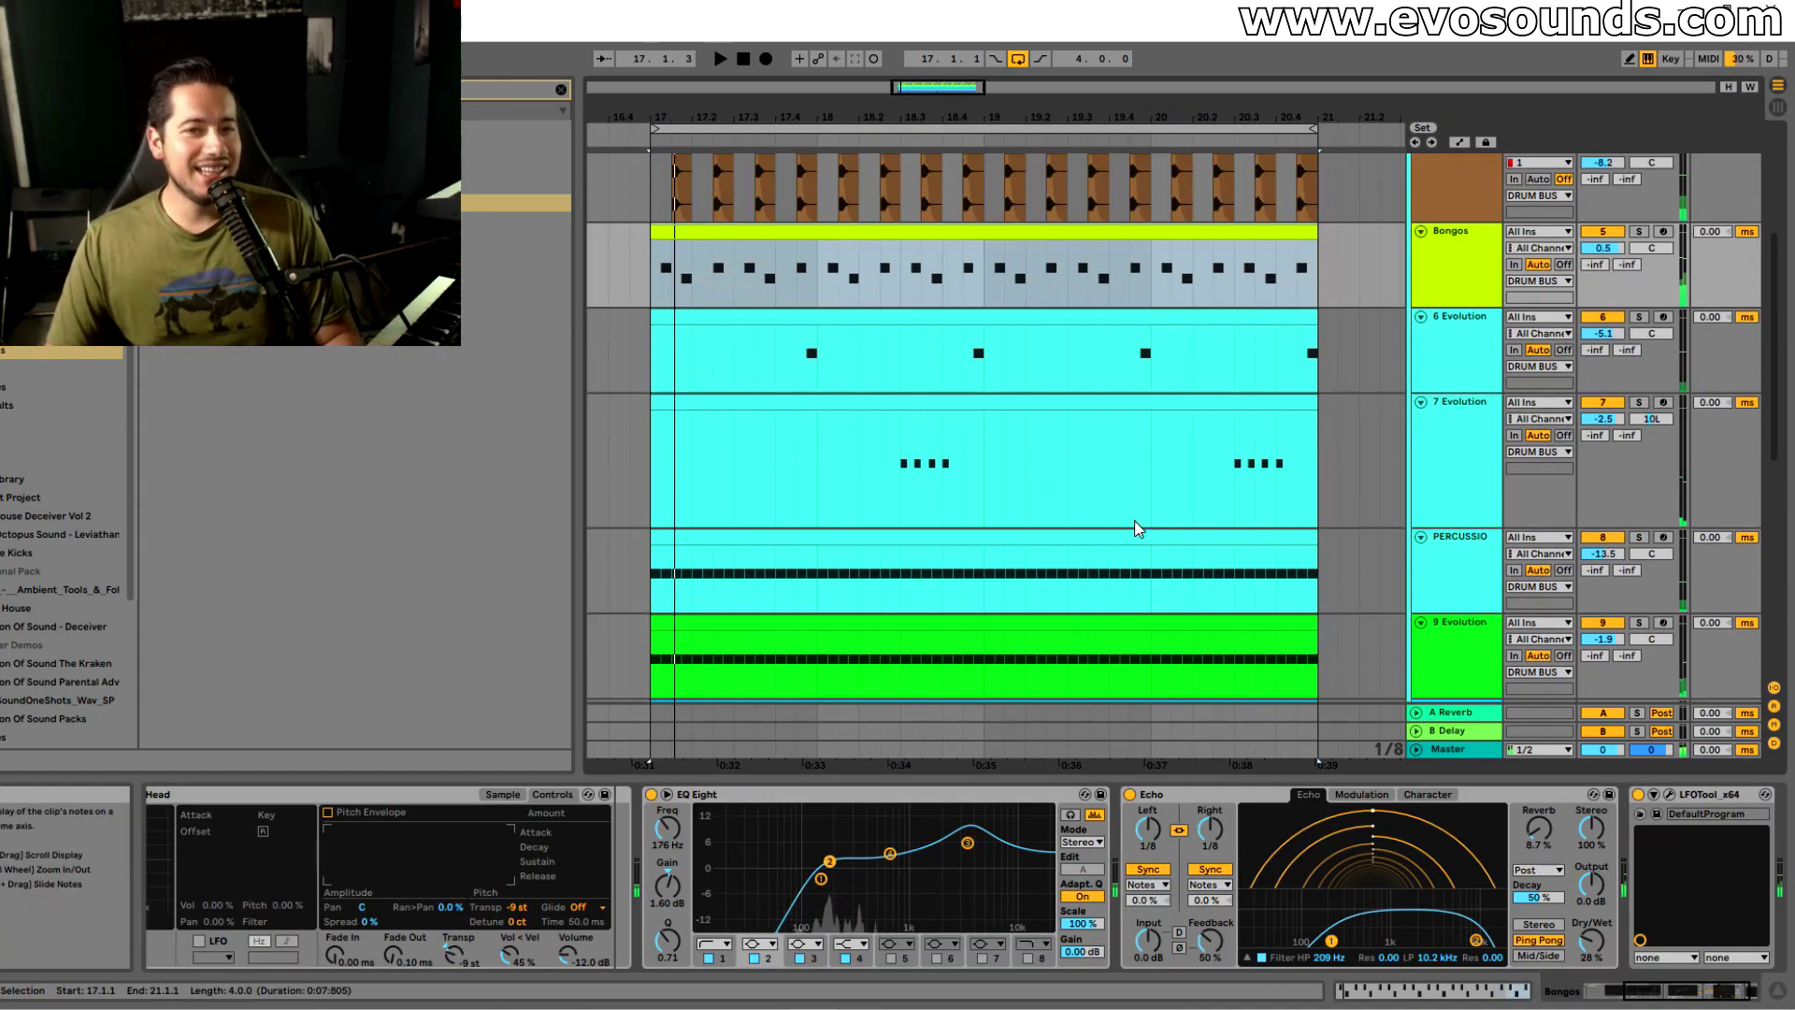
scroll(1135, 524, up, 5)
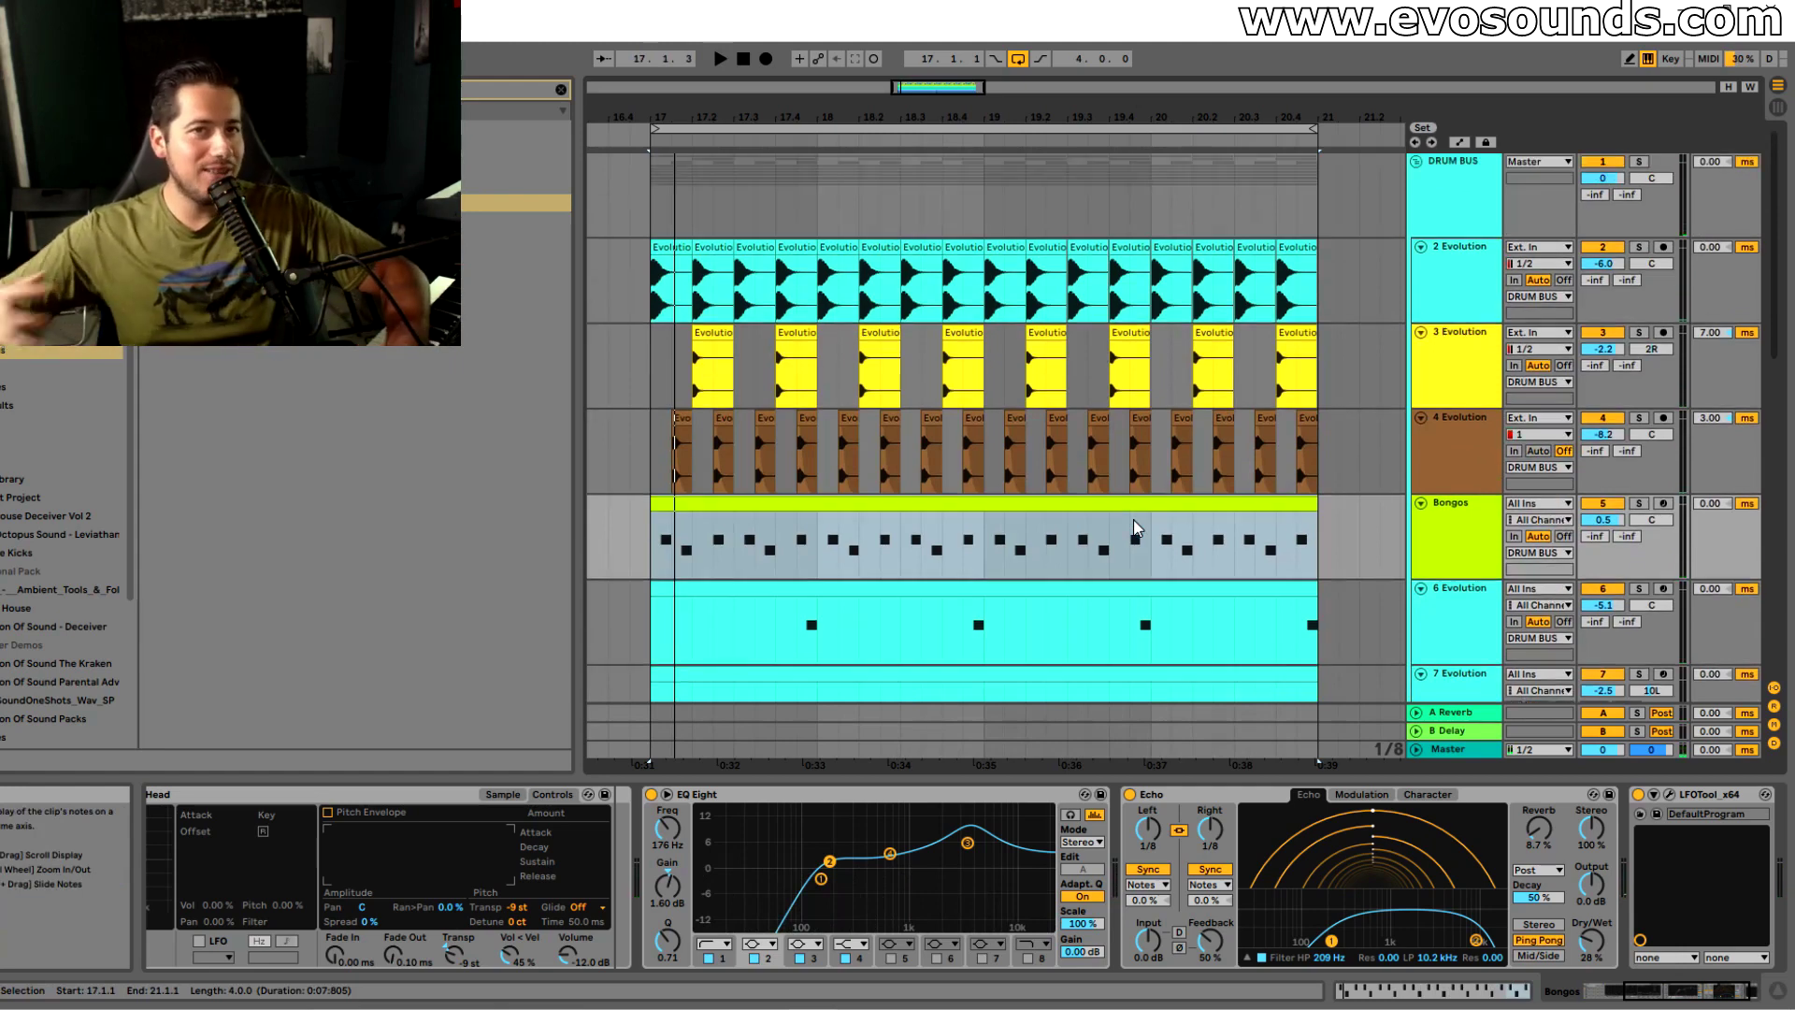